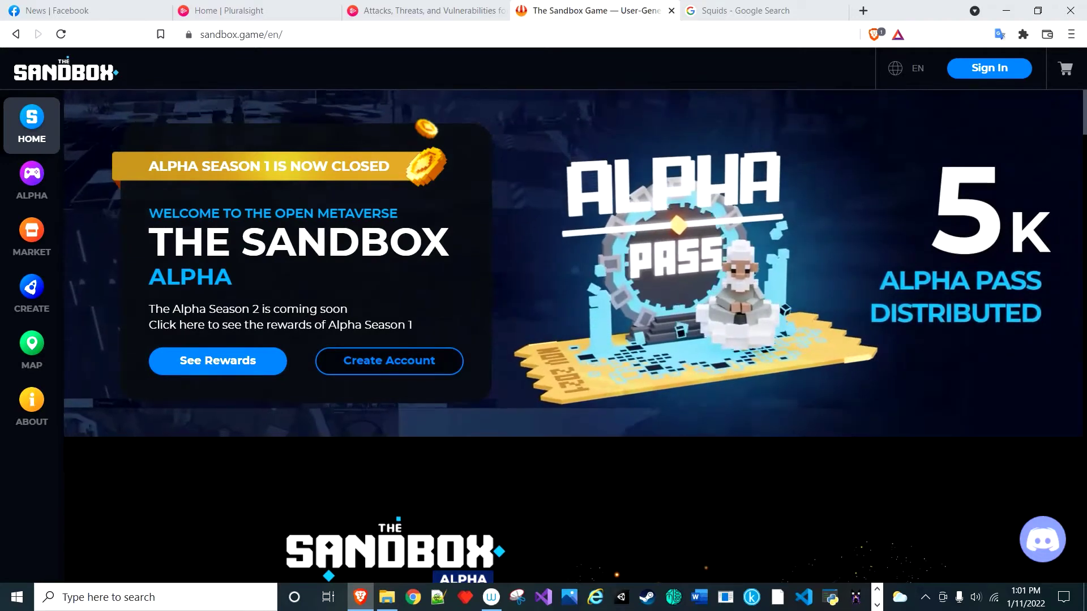
# Open the VoxEdit page in the Create section of The Sandbox website.
pyautogui.hotkey('ctrl', 'l')
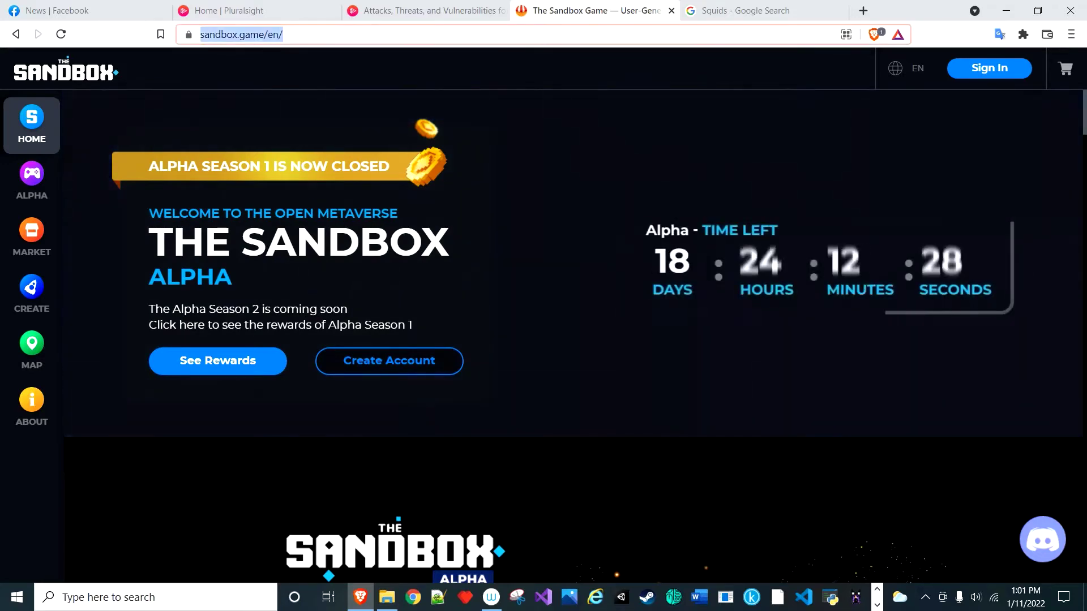
pyautogui.click(338, 33)
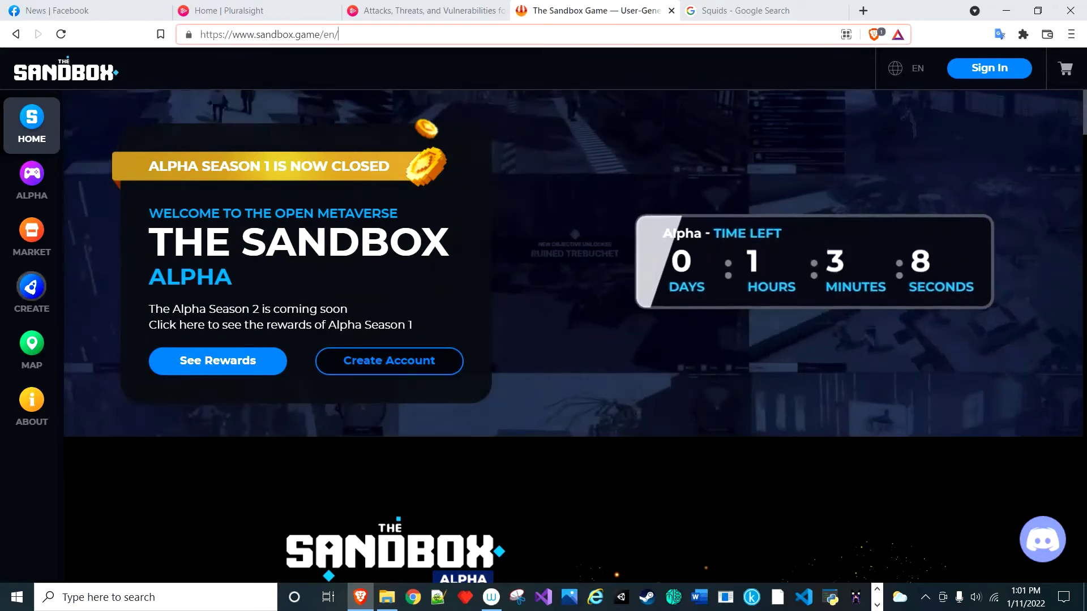
pyautogui.click(31, 291)
pyautogui.scroll(-3, 573, 336)
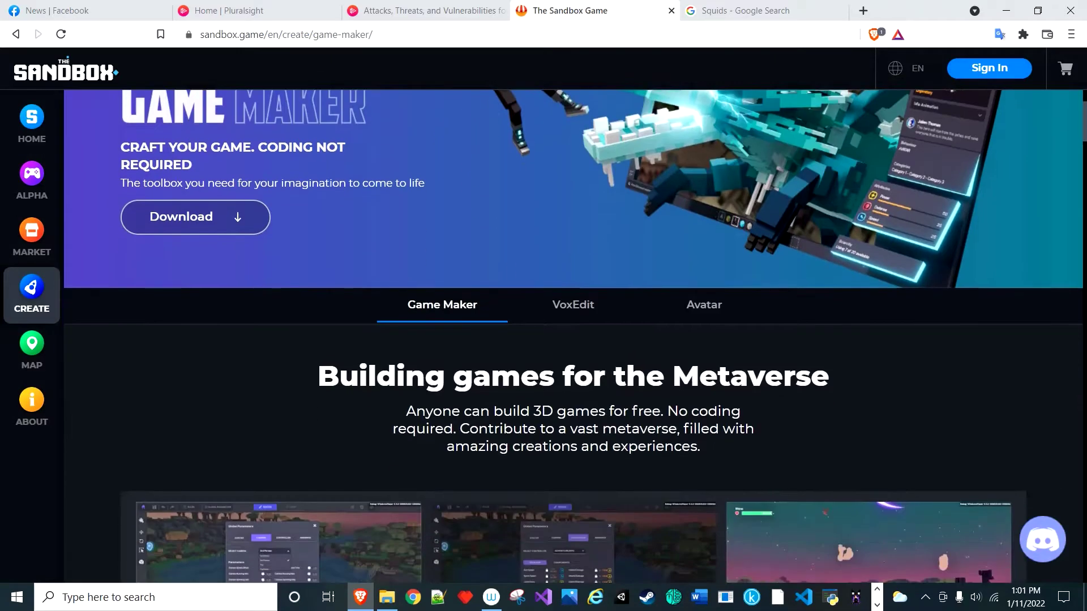
pyautogui.click(573, 305)
# Download the Windows version of VoxEdit.
pyautogui.click(182, 376)
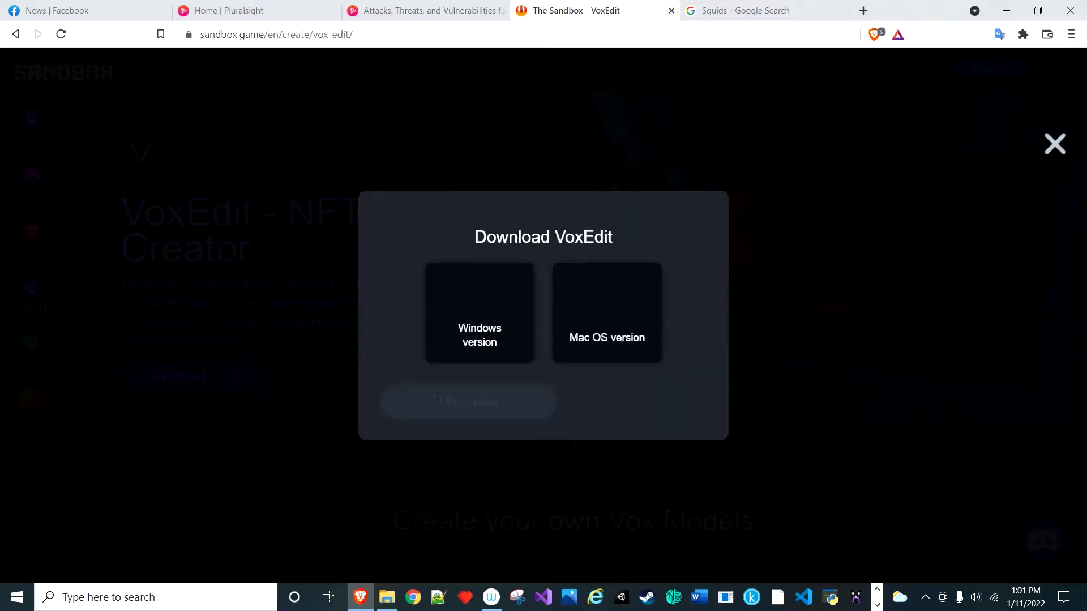
pyautogui.click(479, 313)
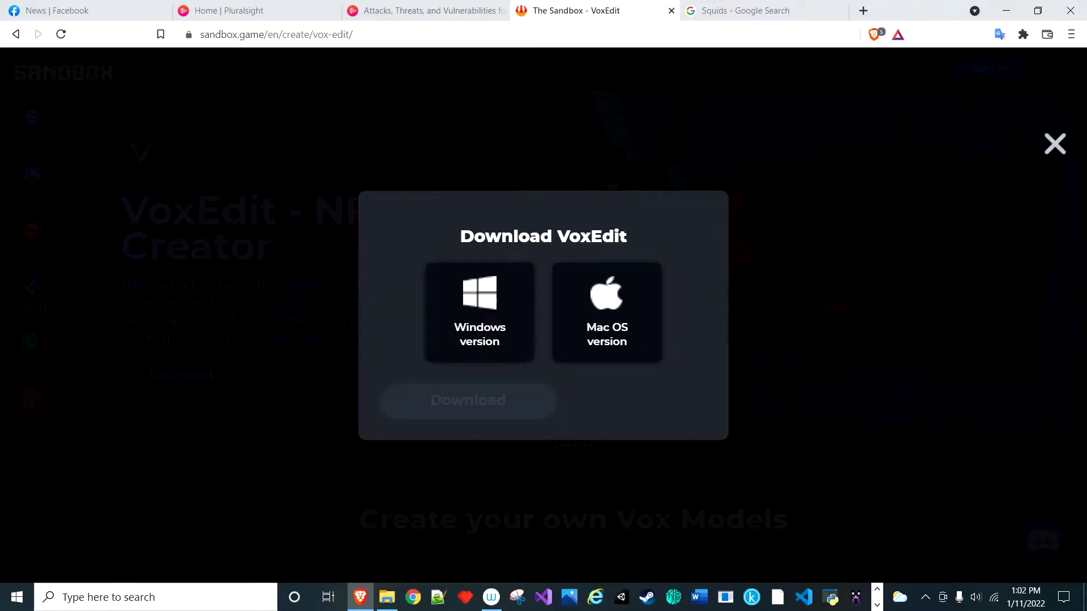
pyautogui.click(480, 313)
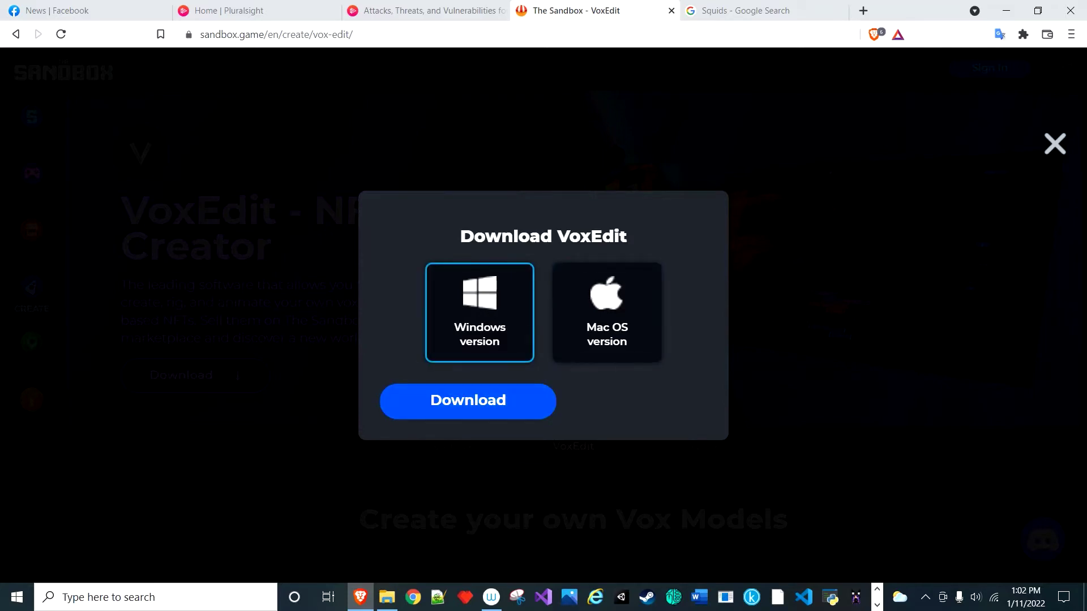
pyautogui.click(468, 401)
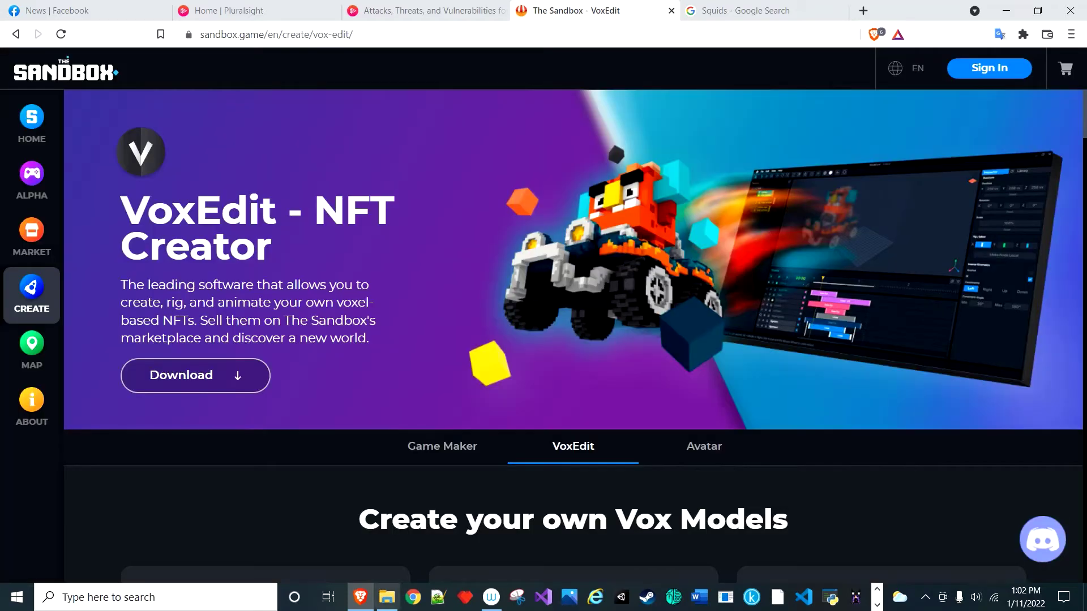
# Launch VoxEdit from the VoxEdit_WIN_latest folder and open its Modeler section.
pyautogui.click(387, 596)
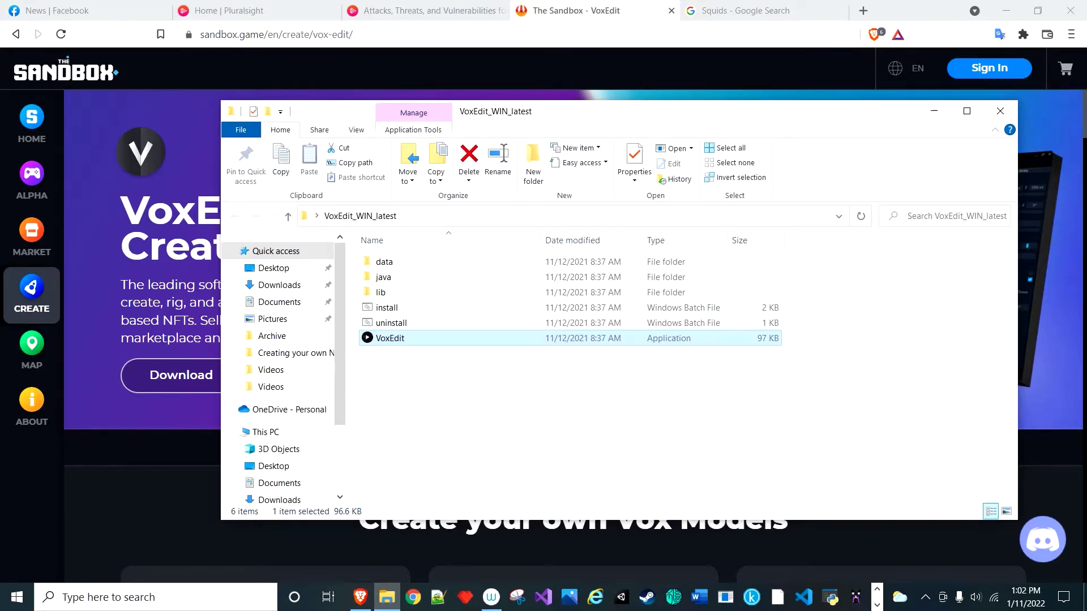
pyautogui.click(1001, 110)
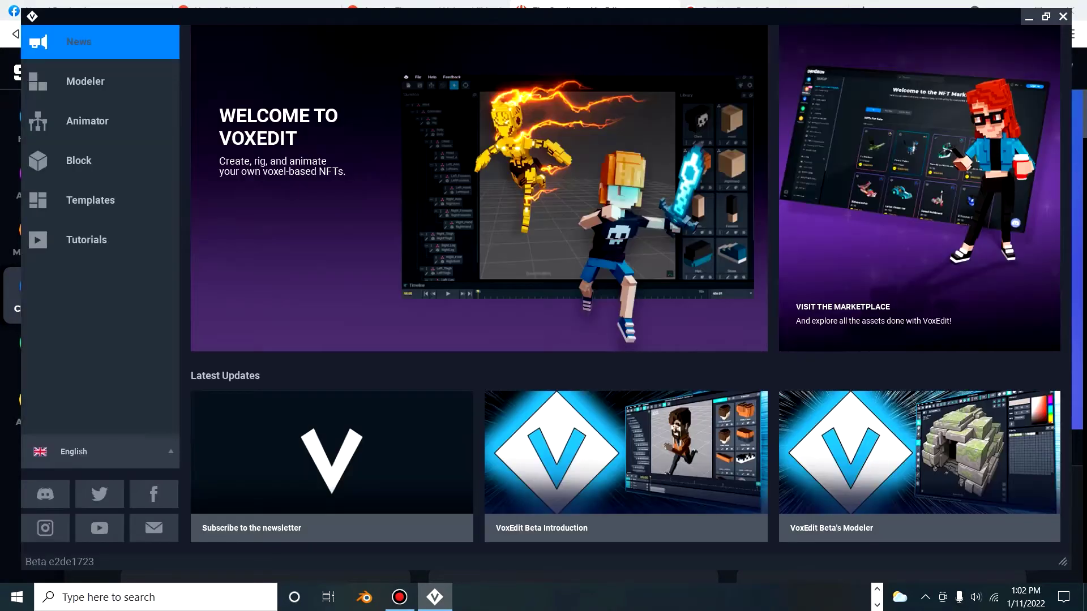
pyautogui.click(99, 81)
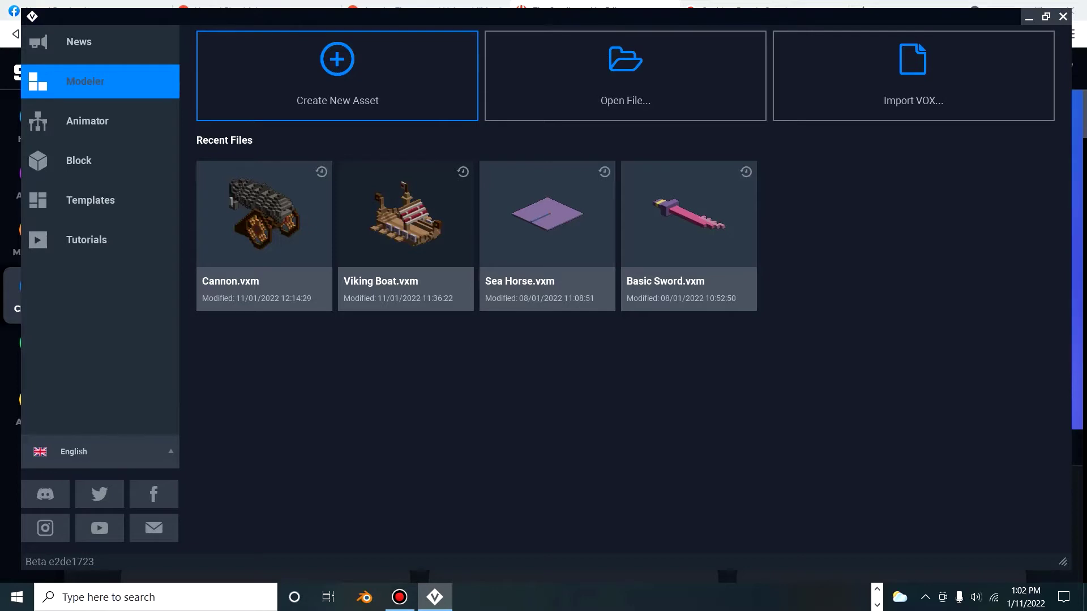
# Open the recent Viking Boat.vxm model, inspect it from another angle and return to the Modeler start page.
pyautogui.click(405, 213)
pyautogui.scroll(2, 395, 350)
pyautogui.moveTo(334, 400); pyautogui.dragTo(464, 346, button='right')
pyautogui.moveTo(464, 345); pyautogui.dragTo(511, 326, button='middle')
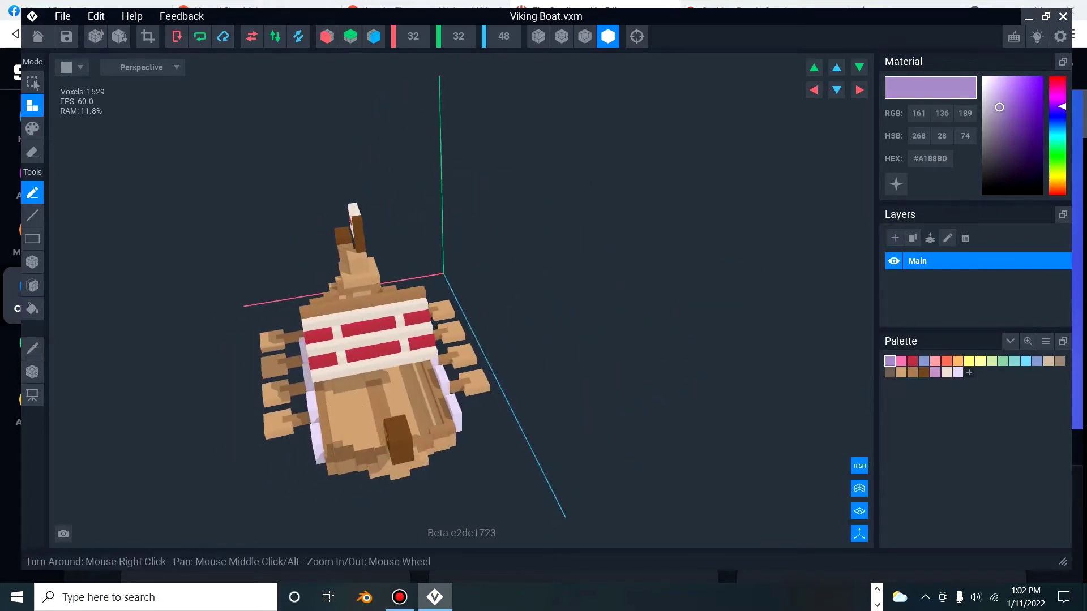
pyautogui.click(62, 16)
pyautogui.click(37, 36)
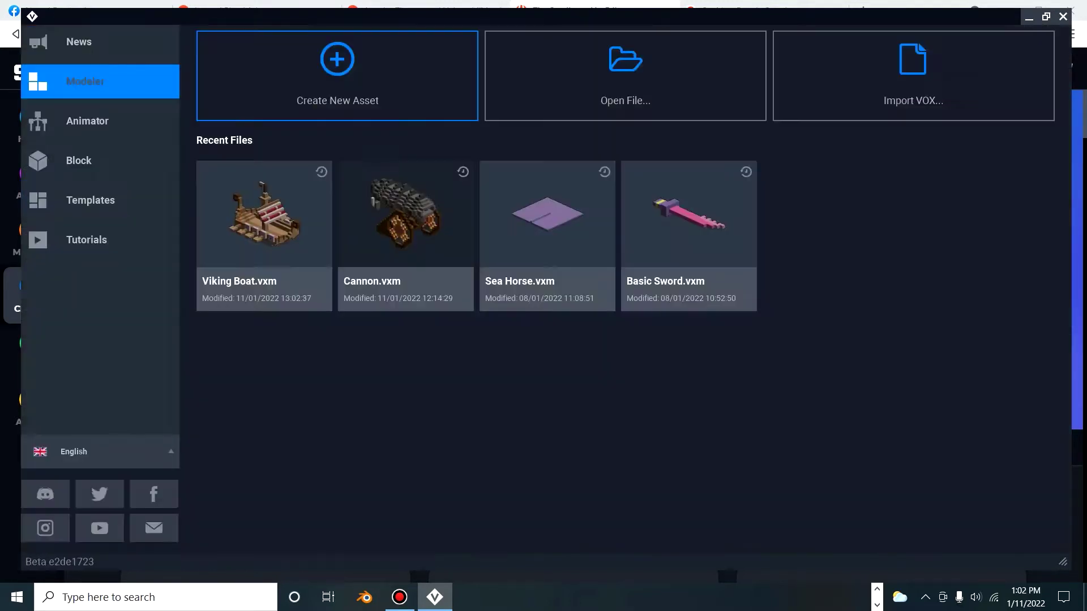
# Open the recent Cannon.vxm model, look at it from different sides and return to the Modeler start page.
pyautogui.click(428, 221)
pyautogui.click(342, 202)
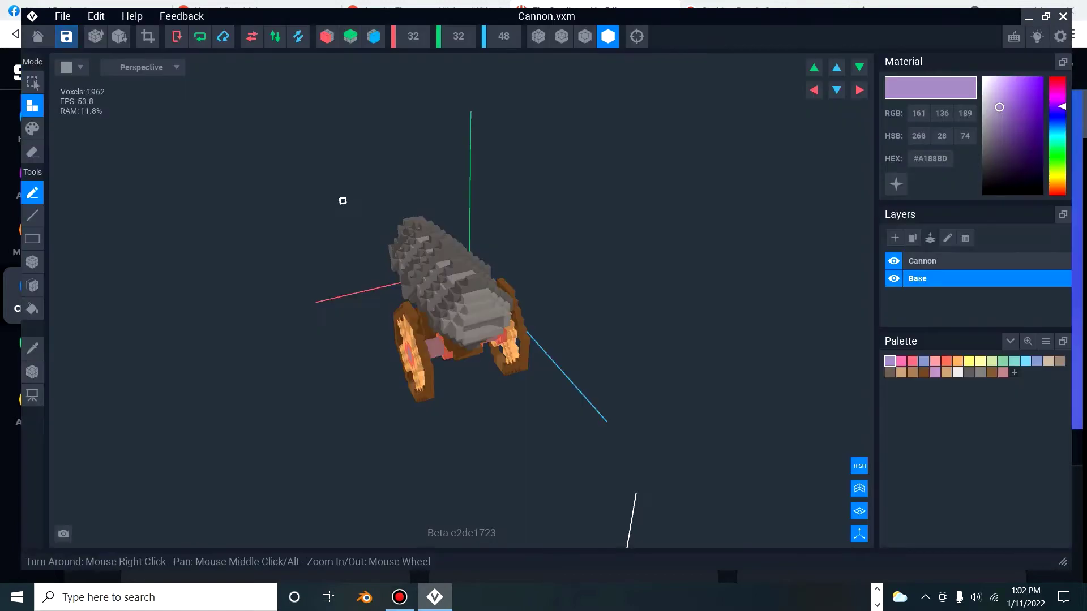
pyautogui.moveTo(422, 359); pyautogui.dragTo(501, 346, button='right')
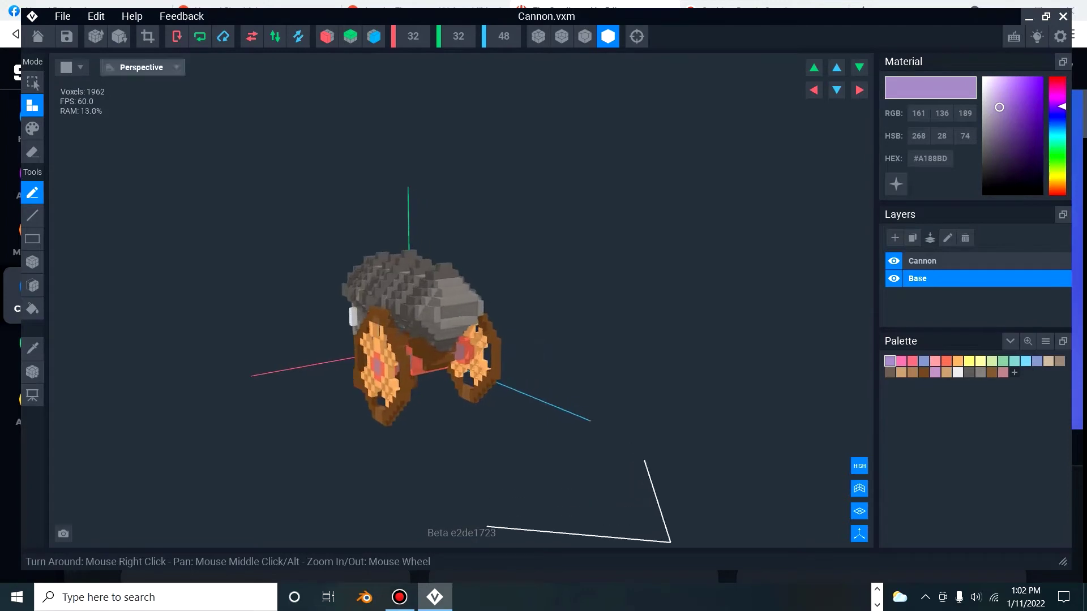
pyautogui.click(38, 36)
pyautogui.press('Return')
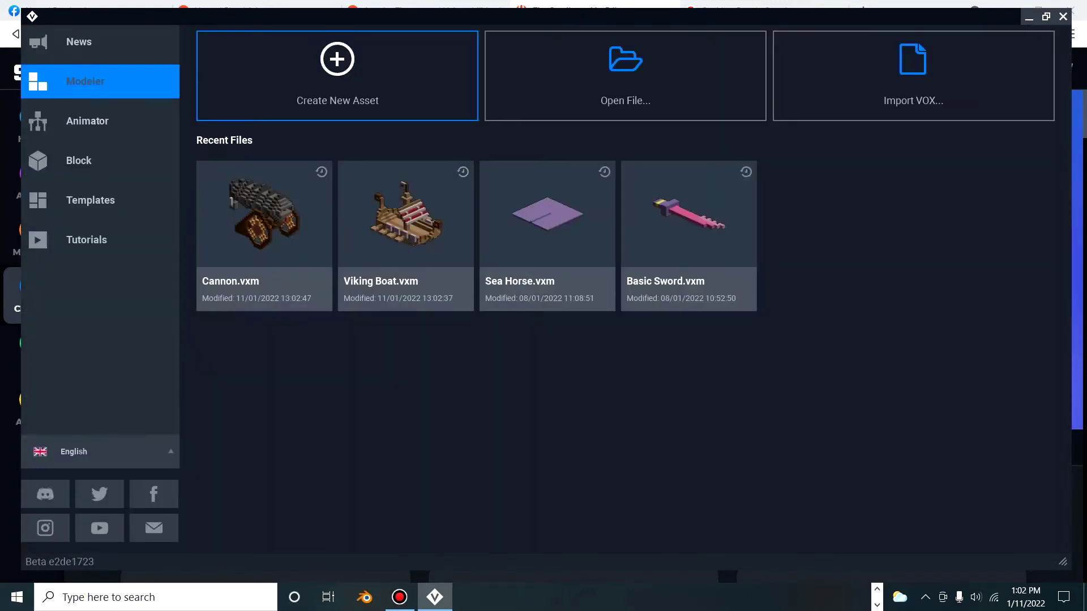
# Create a new model asset named Squid in the VoxEdit folder.
pyautogui.click(337, 73)
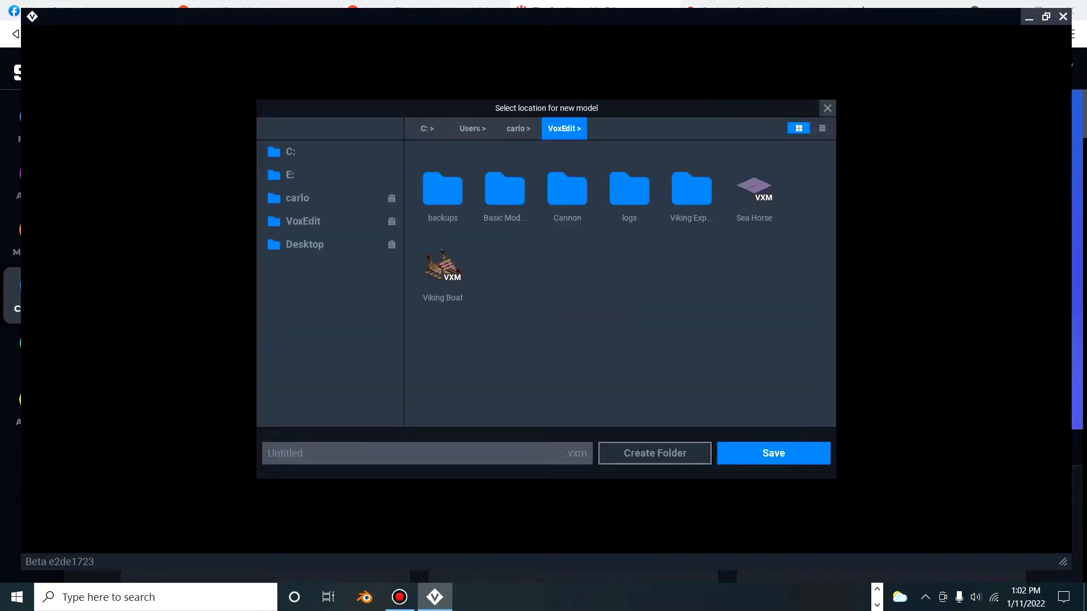
pyautogui.rightClick(562, 292)
pyautogui.click(285, 454)
pyautogui.write('Squid')
pyautogui.click(774, 453)
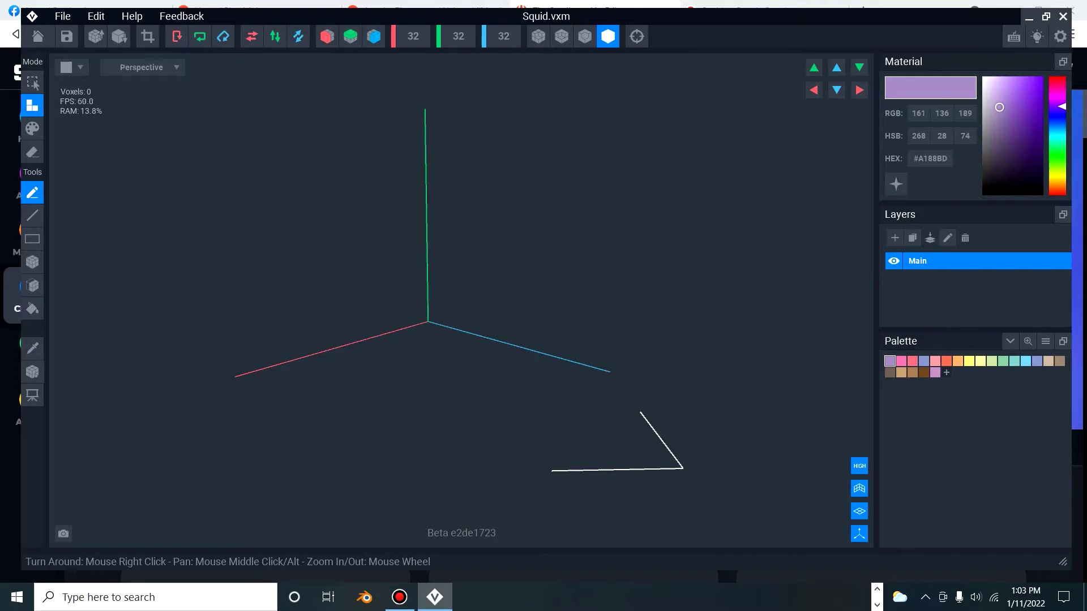
# Draw a short freehand row of about 10 purple voxels on the empty floor with the Pen tool.
pyautogui.moveTo(493, 389); pyautogui.dragTo(493, 388, button='right')
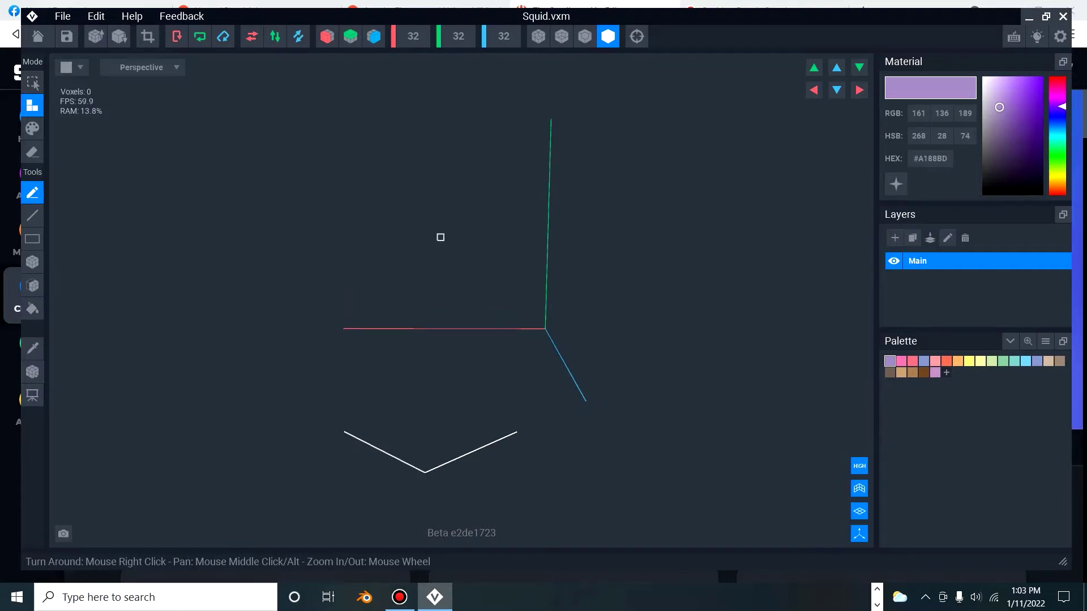
pyautogui.moveTo(456, 388); pyautogui.dragTo(424, 439, button='right')
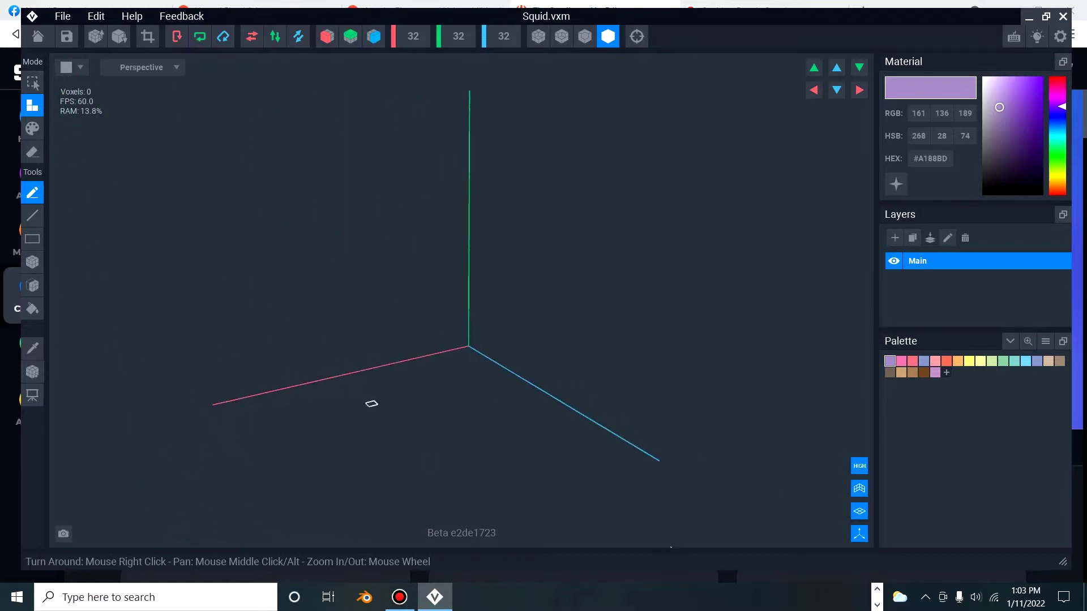
pyautogui.scroll(-1, 372, 404)
pyautogui.moveTo(432, 420); pyautogui.dragTo(440, 384, button='middle')
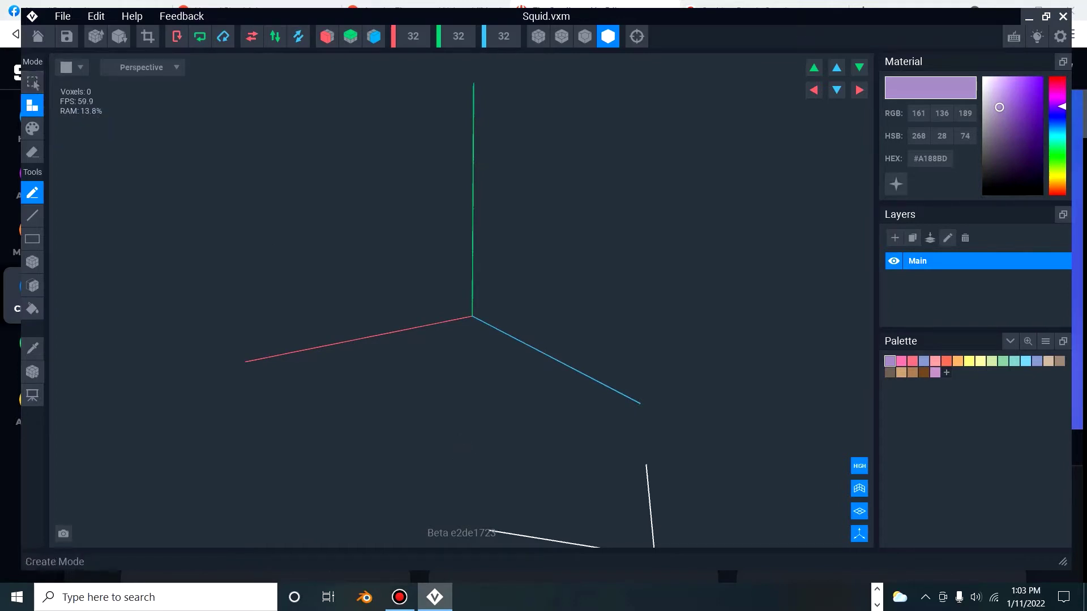
pyautogui.moveTo(362, 399); pyautogui.dragTo(431, 380)
pyautogui.press('e')
pyautogui.press('e')
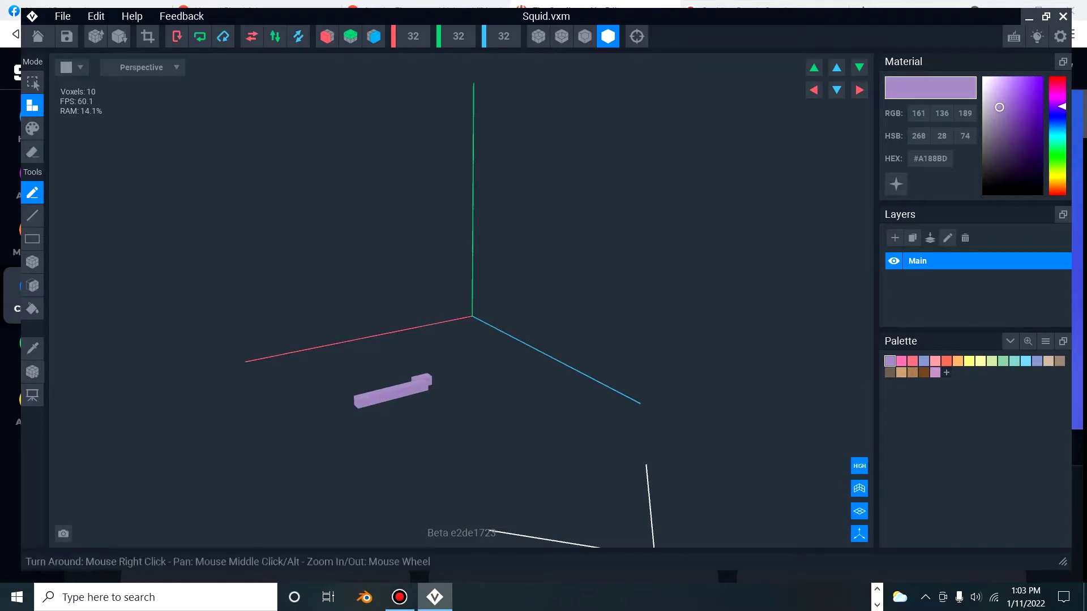
# Place a few single purple voxels around the row and draw a stepped diagonal line beside it with the Line tool.
pyautogui.click(307, 392)
pyautogui.click(322, 444)
pyautogui.click(348, 444)
pyautogui.press('l')
pyautogui.moveTo(327, 408); pyautogui.dragTo(461, 360)
# Try filling a large purple block across the whole grid with the Rectangle tool, and undo it.
pyautogui.press('r')
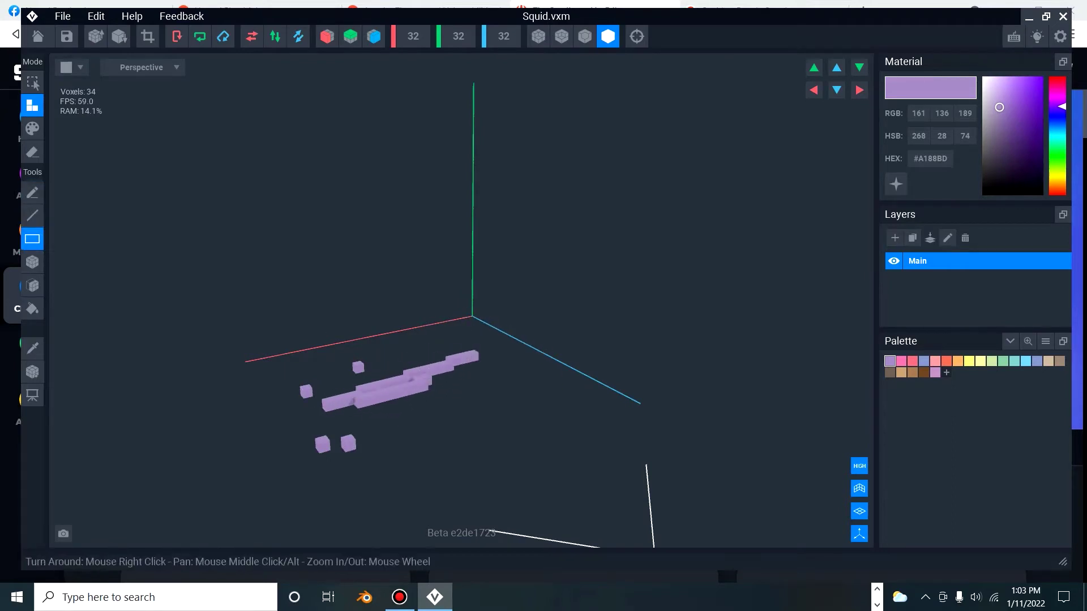
pyautogui.moveTo(368, 380); pyautogui.dragTo(232, 281, button='right')
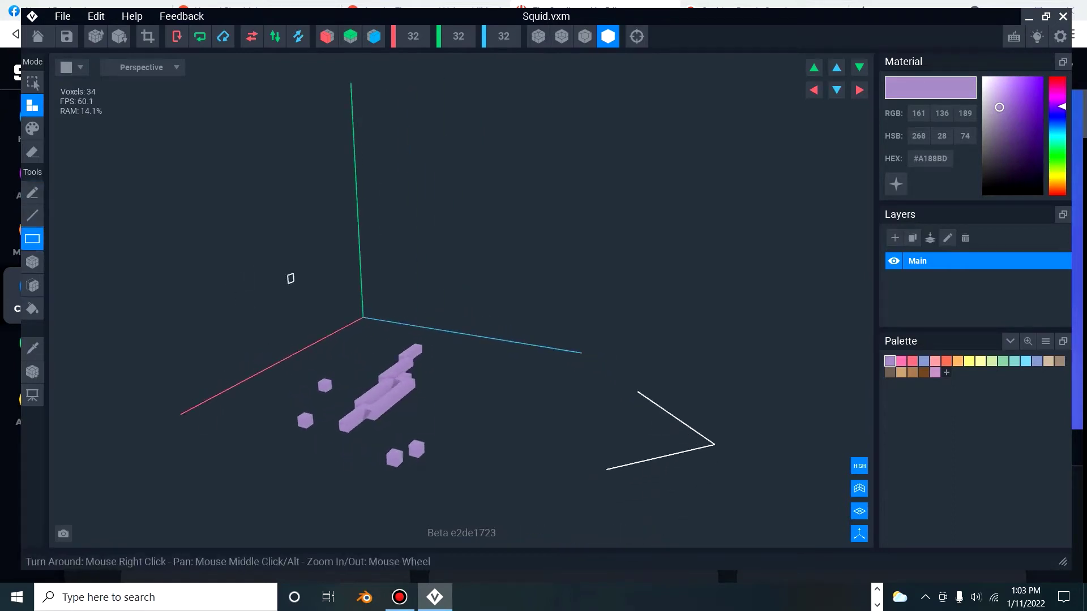
pyautogui.moveTo(248, 229); pyautogui.dragTo(527, 469)
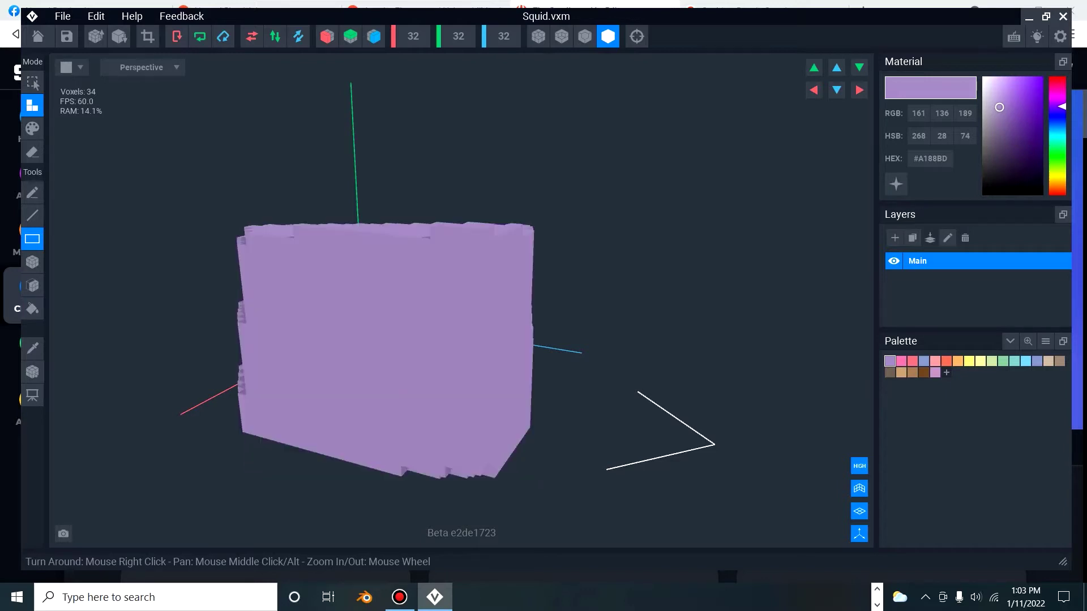
pyautogui.moveTo(358, 350); pyautogui.dragTo(357, 349, button='right')
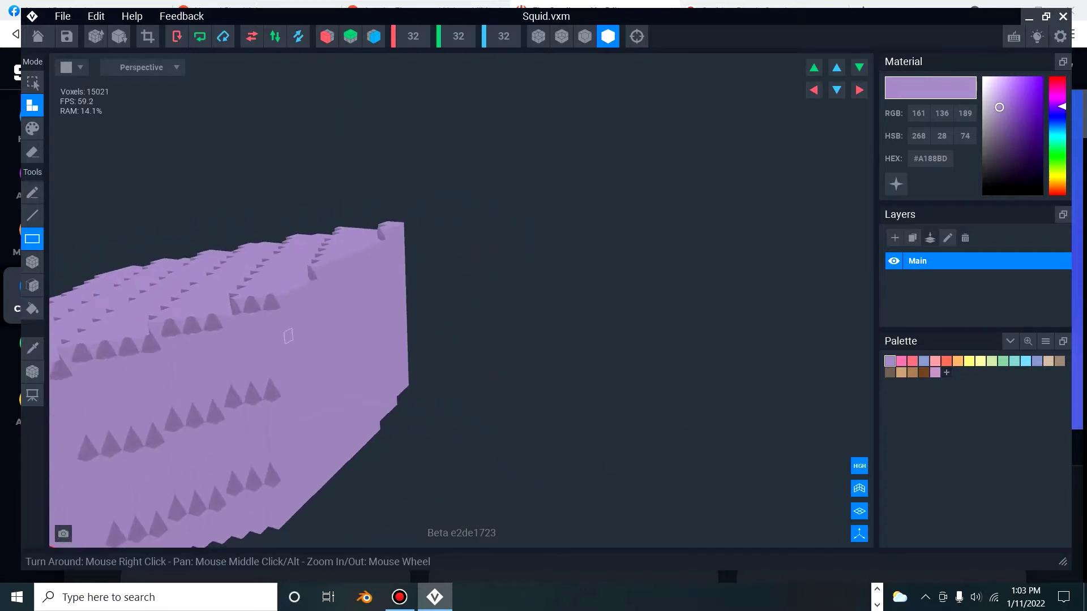
pyautogui.scroll(-3, 230, 250)
pyautogui.moveTo(294, 318); pyautogui.dragTo(299, 323, button='middle')
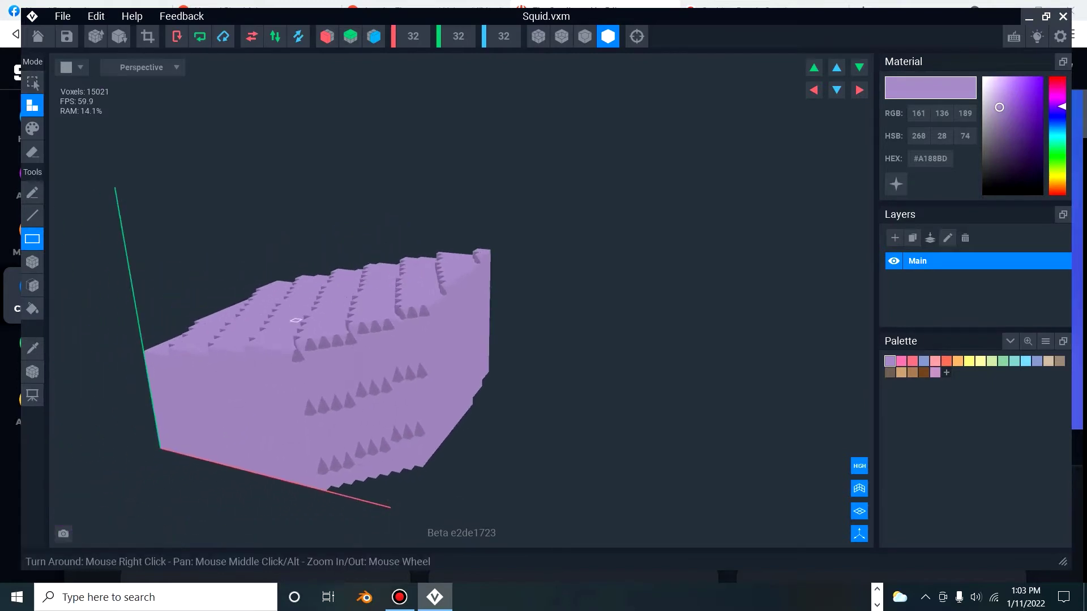
pyautogui.moveTo(319, 337); pyautogui.dragTo(359, 347, button='right')
pyautogui.hotkey('ctrl', 'z')
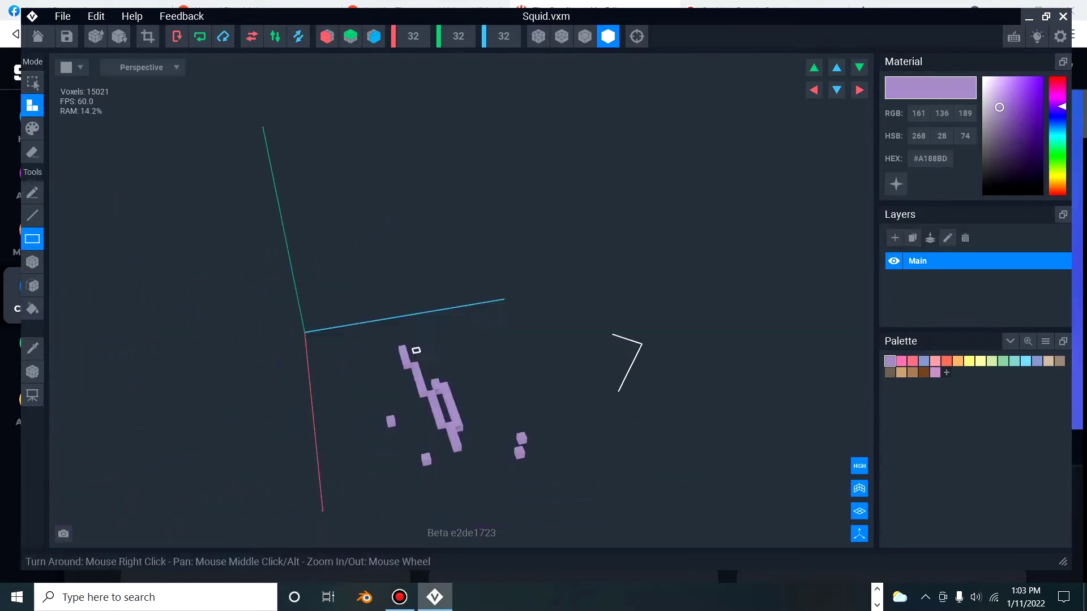
# Draw a stepped slanted purple wall with the Rectangle tool and a flat purple slab in front of it with the Box tool.
pyautogui.moveTo(417, 351); pyautogui.dragTo(458, 412)
pyautogui.moveTo(451, 432); pyautogui.dragTo(451, 431, button='right')
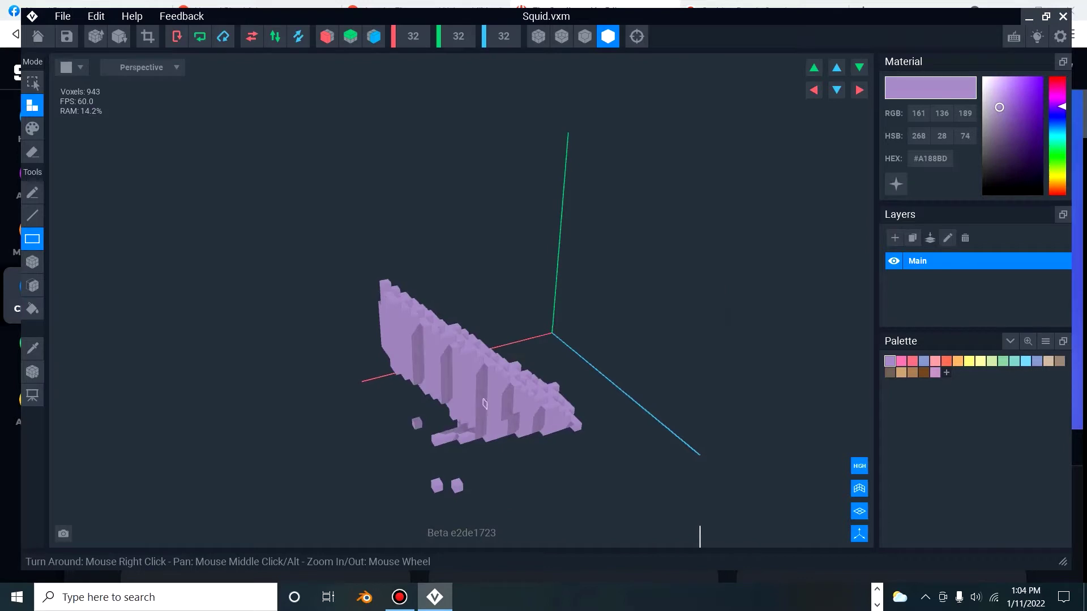
pyautogui.click(33, 262)
pyautogui.click(545, 486)
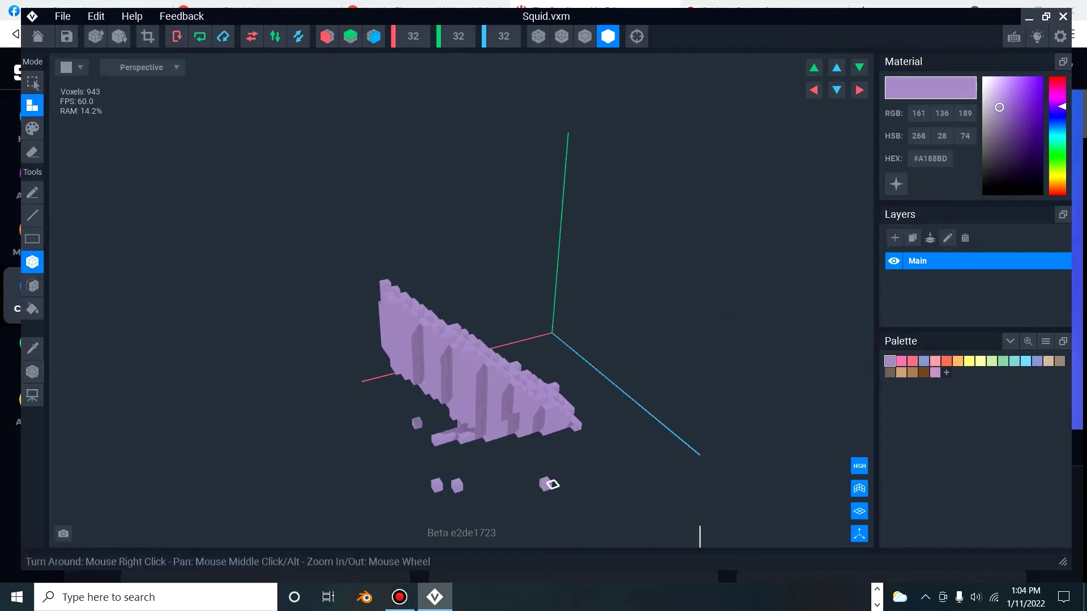
pyautogui.moveTo(528, 465); pyautogui.dragTo(669, 434)
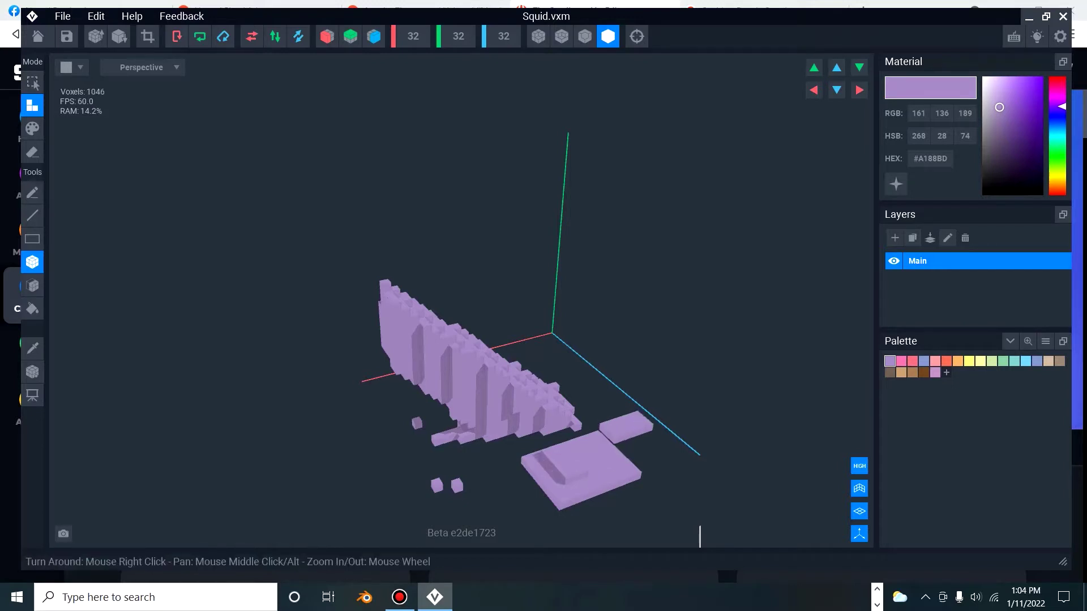
# Switch the material to orange #F9AE64 and draw a small box on top of the purple slab.
pyautogui.click(924, 361)
pyautogui.click(958, 361)
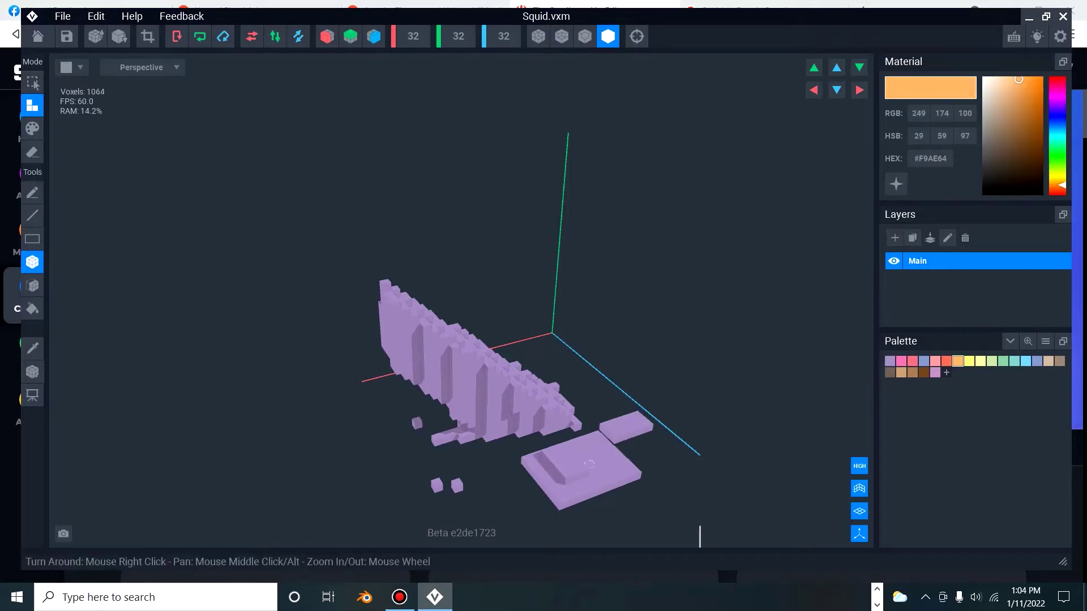
pyautogui.moveTo(588, 464); pyautogui.dragTo(617, 472)
# Add orange layers with the Face tool over the slab's raised part, its remaining top surface and one of its sides.
pyautogui.click(32, 285)
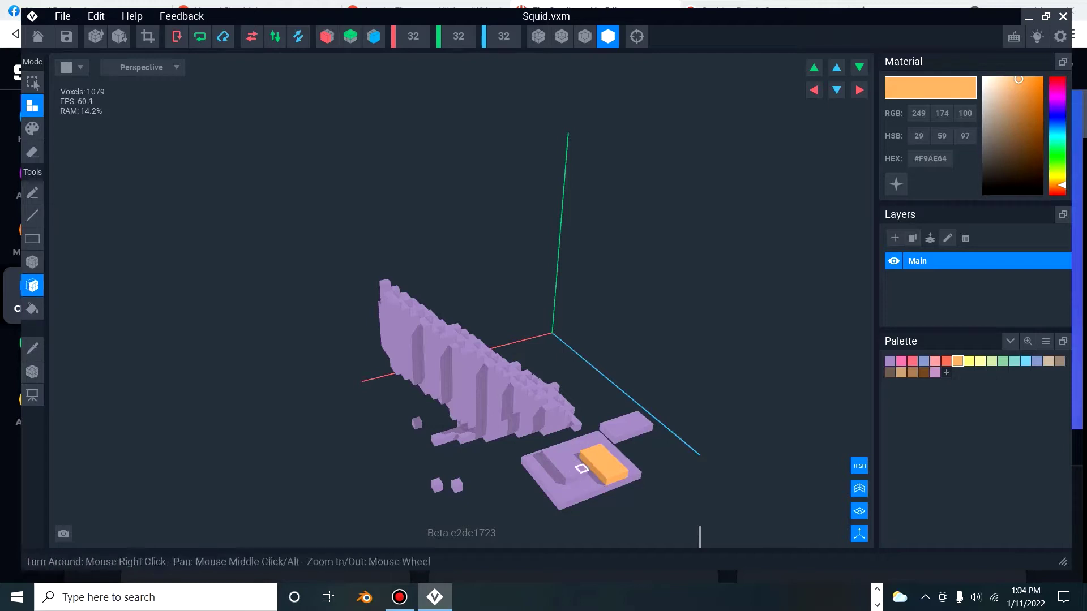
pyautogui.click(564, 460)
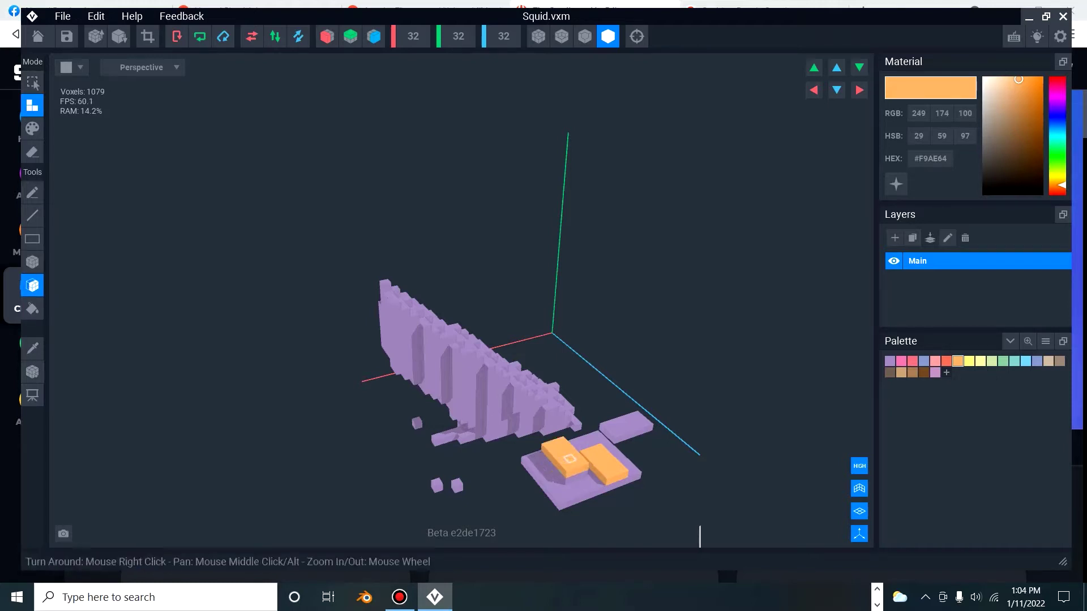
pyautogui.click(563, 490)
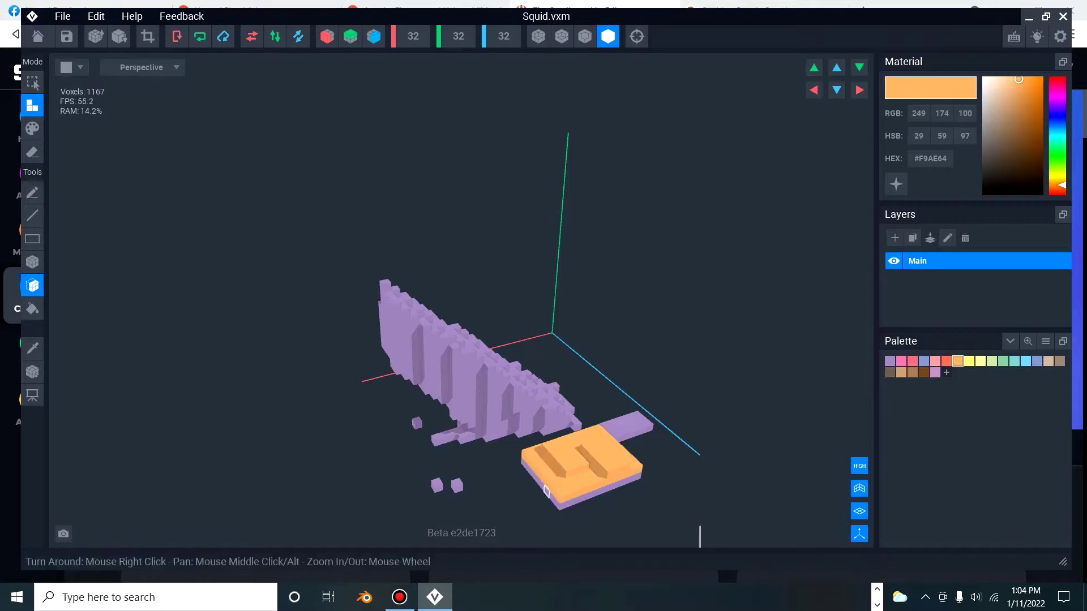
pyautogui.click(546, 491)
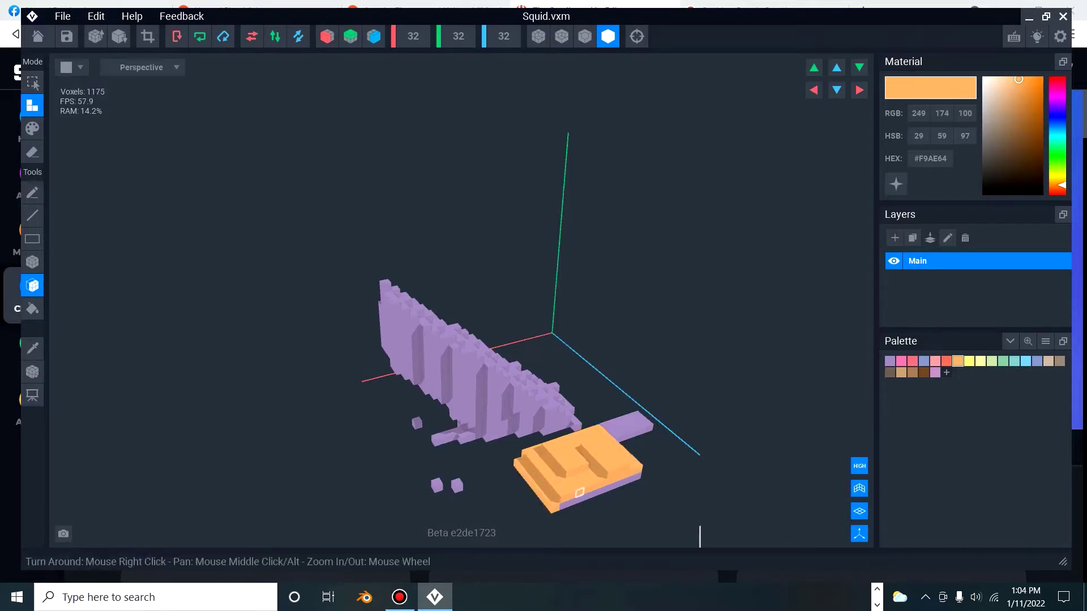
# Try adding an orange layer to the side of the narrow purple block beside the slab, and undo it.
pyautogui.moveTo(618, 440); pyautogui.dragTo(641, 432, button='right')
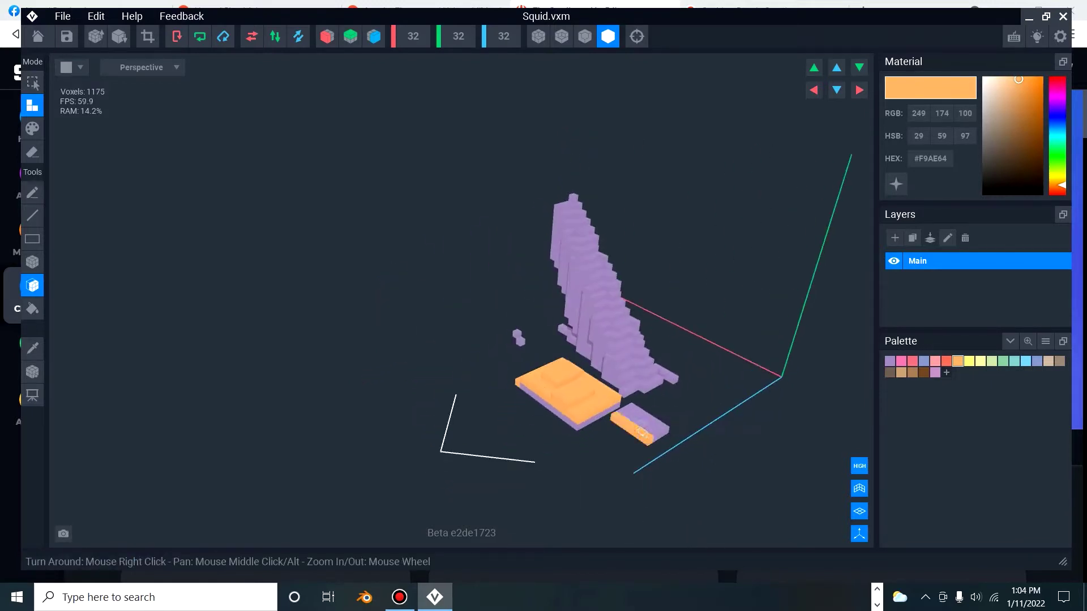
pyautogui.click(32, 309)
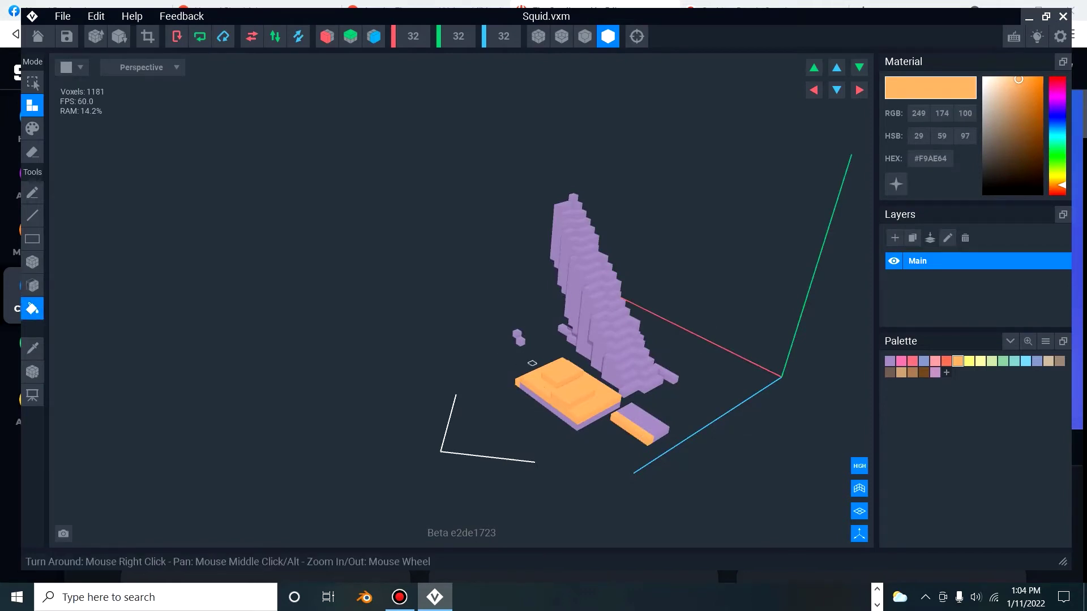
pyautogui.moveTo(533, 365); pyautogui.dragTo(544, 378, button='right')
pyautogui.hotkey('ctrl', 'z')
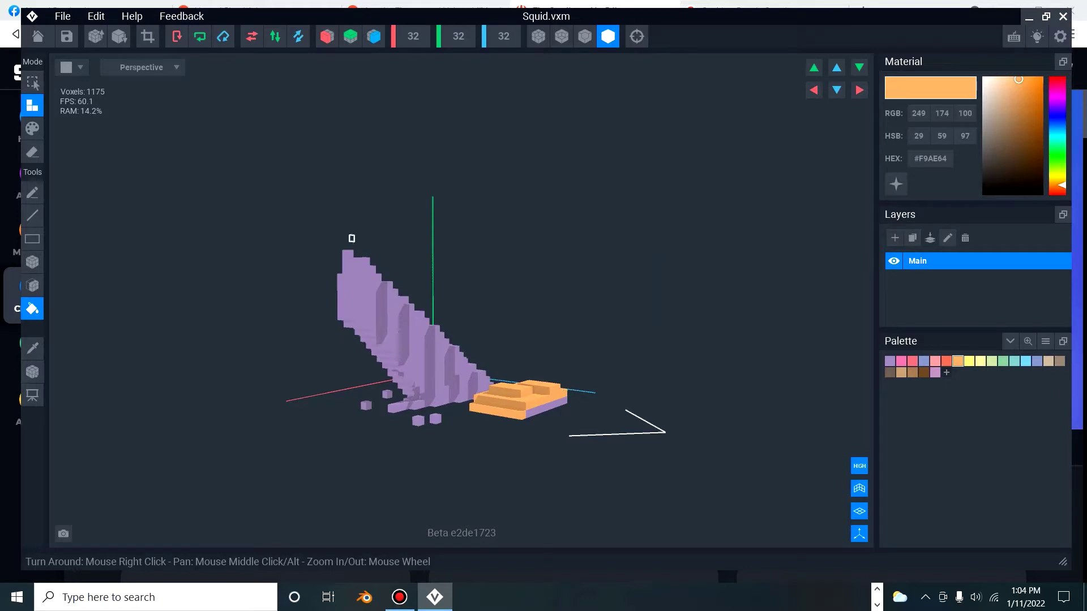
# Select the connected voxels of the purple wall with the Fill tool in selection mode, and deselect them.
pyautogui.click(32, 82)
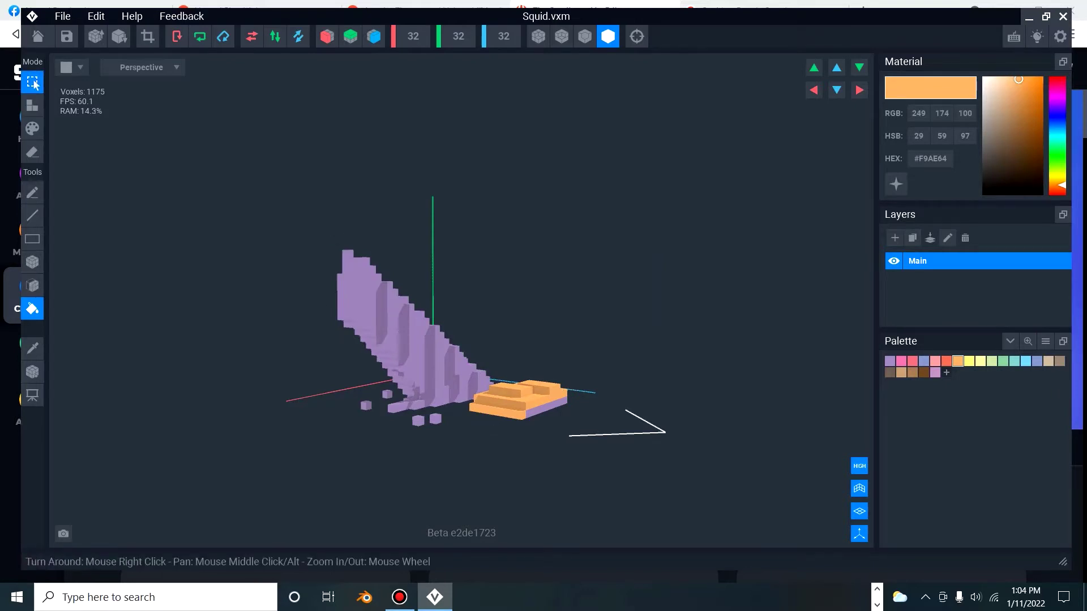
pyautogui.moveTo(544, 381); pyautogui.dragTo(399, 134, button='right')
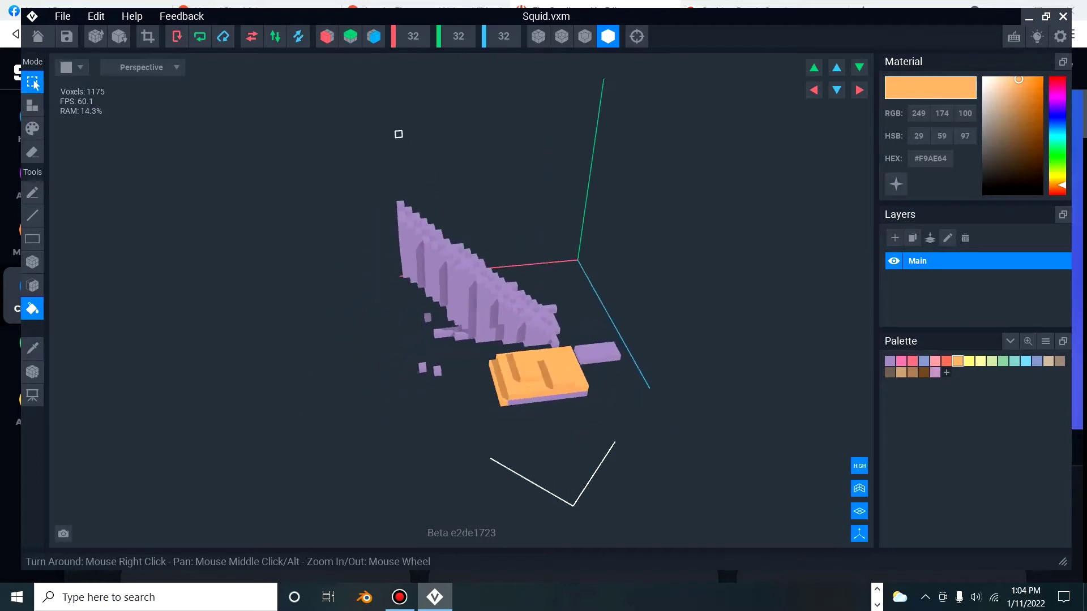
pyautogui.click(518, 301)
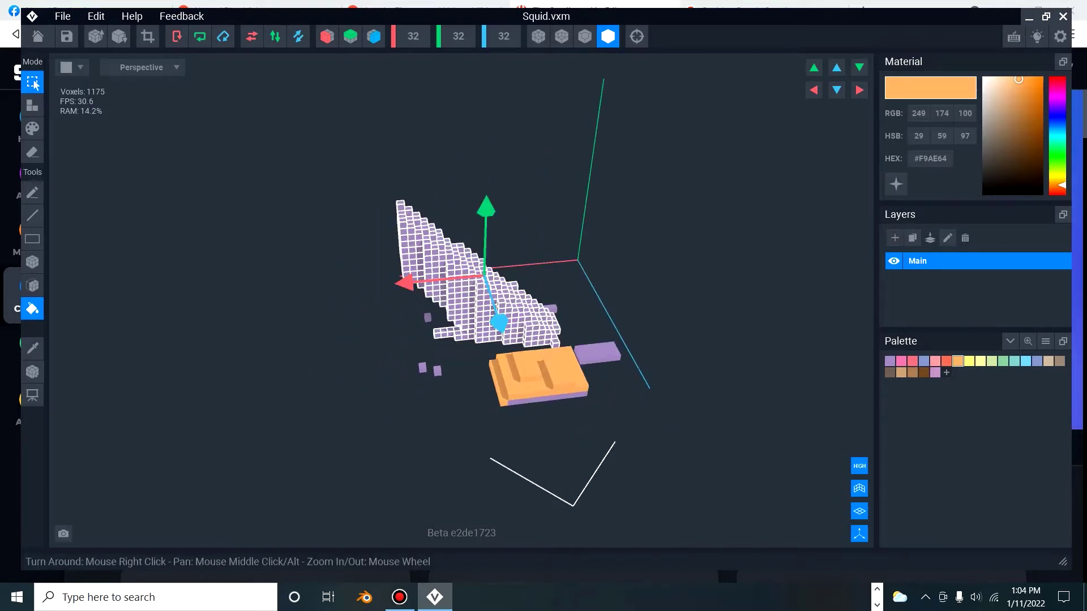
pyautogui.click(514, 325)
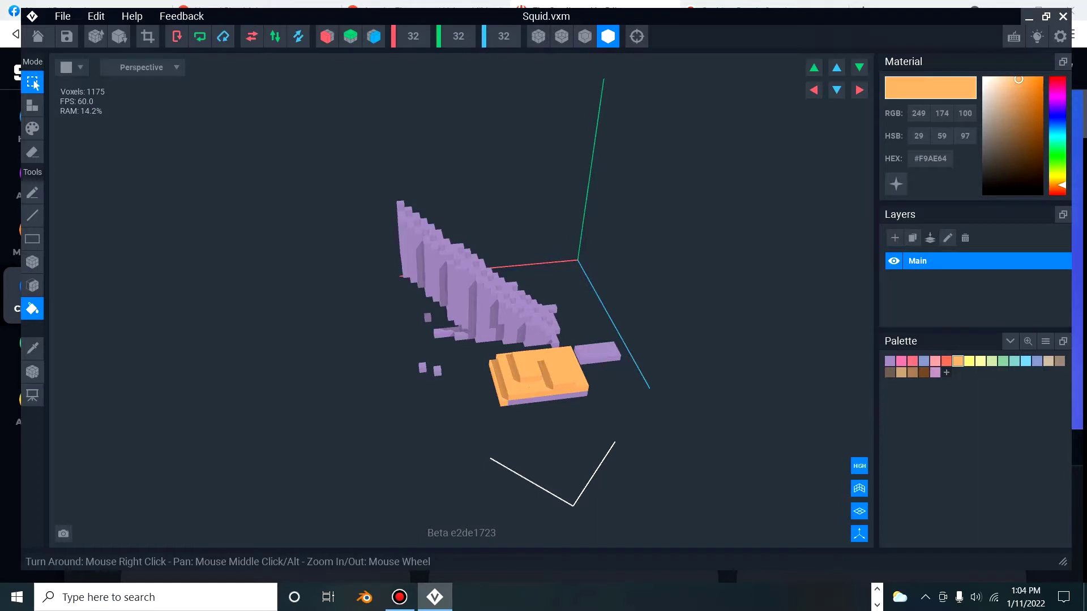
# Select every voxel of the wall, slab and loose blocks with the Rectangle tool in selection mode.
pyautogui.click(33, 239)
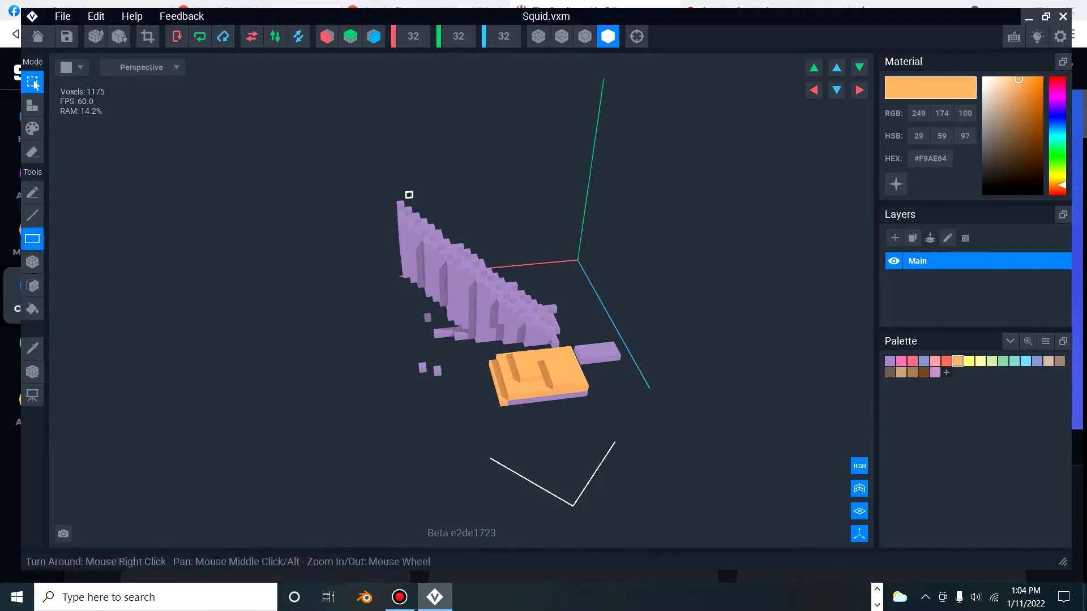
pyautogui.moveTo(412, 197); pyautogui.dragTo(666, 435)
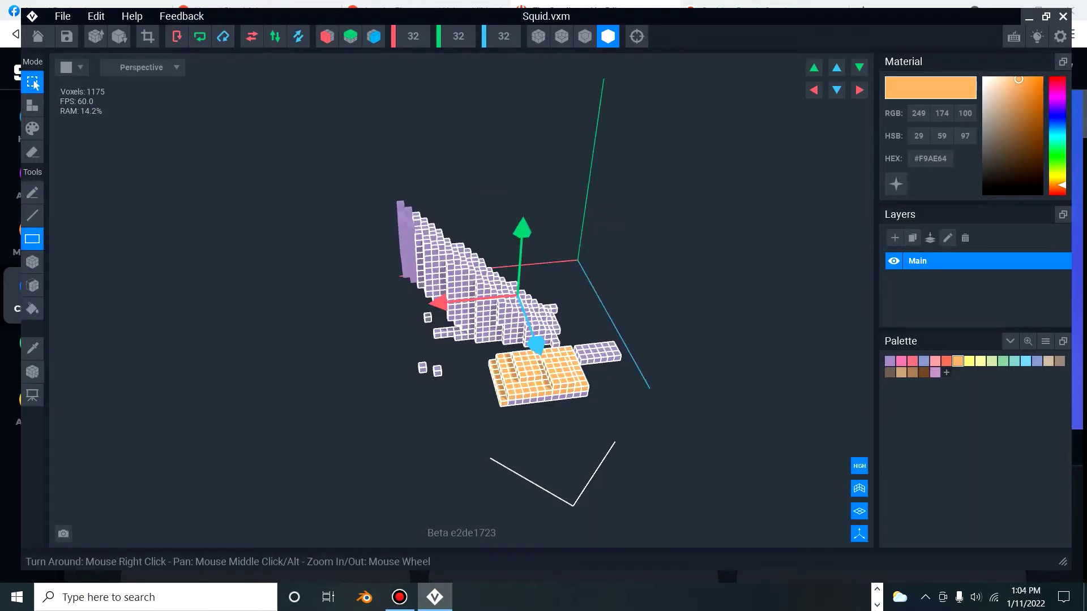
pyautogui.moveTo(310, 134); pyautogui.dragTo(794, 501)
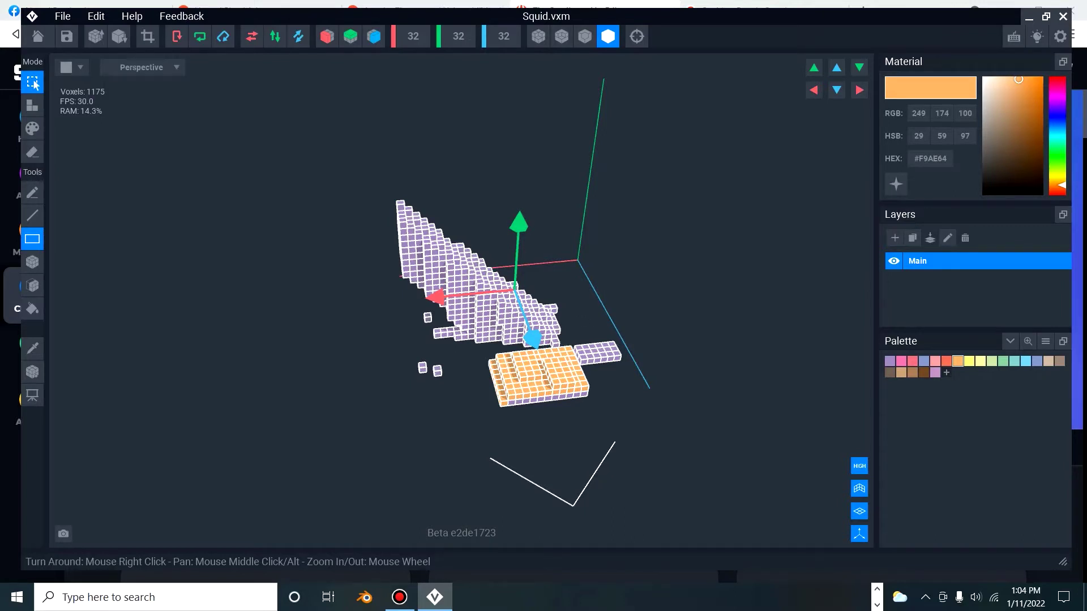
# Erase all voxels from the grid using the Rectangle tool in erase mode.
pyautogui.click(33, 152)
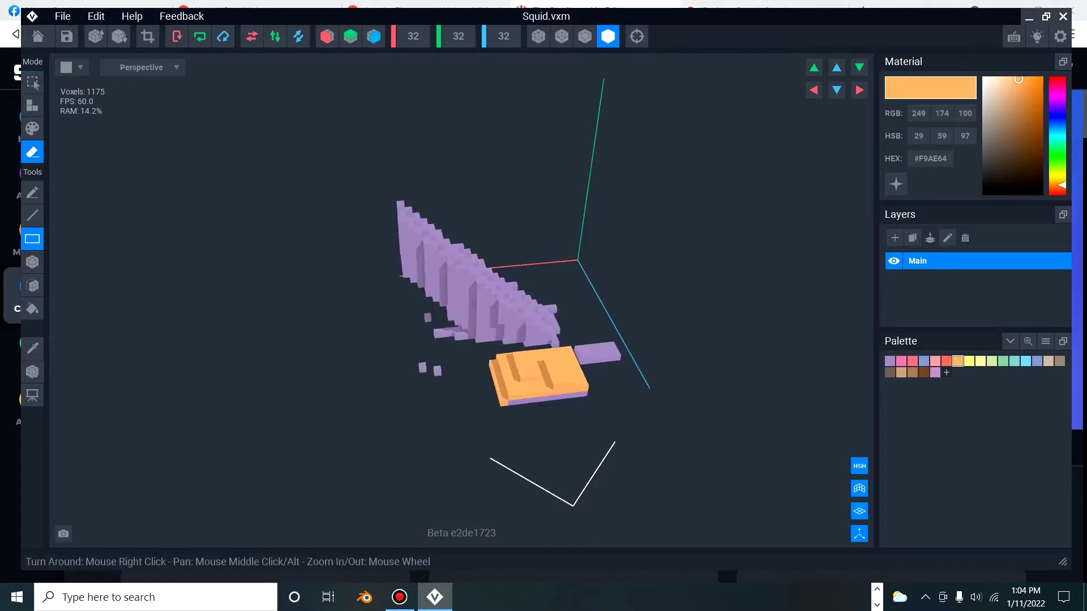
pyautogui.moveTo(308, 166); pyautogui.dragTo(686, 445)
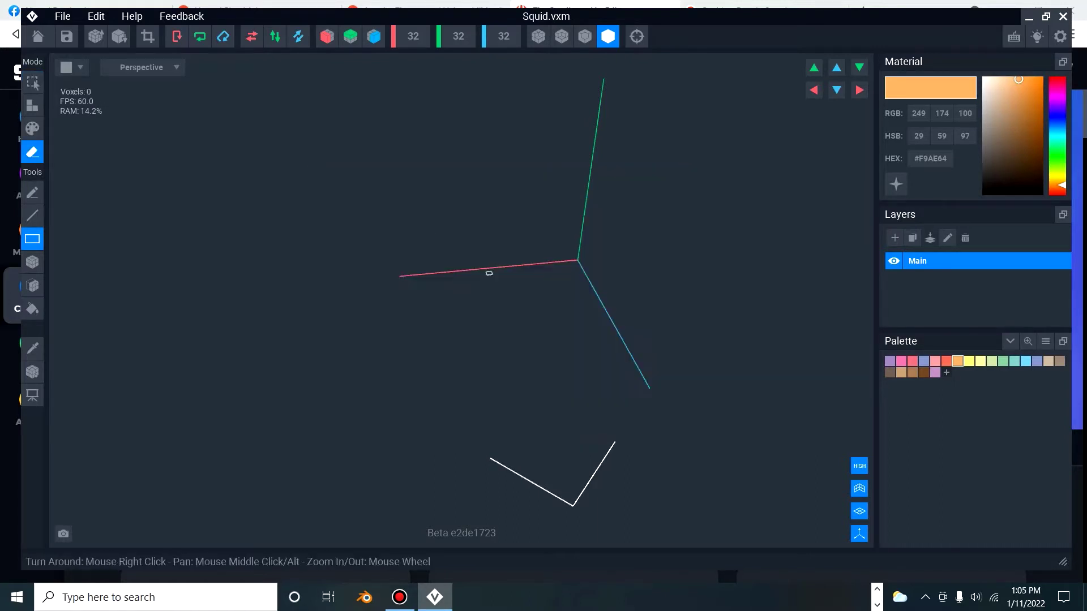
pyautogui.moveTo(444, 315); pyautogui.dragTo(447, 321, button='right')
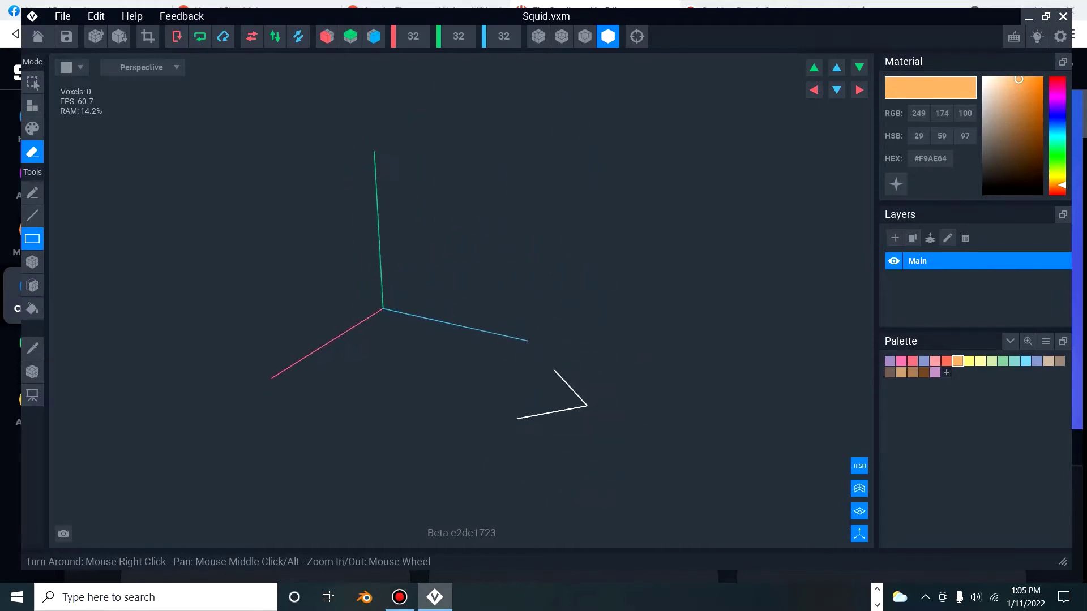
# Switch to the Squids image search in the browser and filter its usage rights to Commercial & other licenses.
pyautogui.click(877, 588)
pyautogui.click(360, 597)
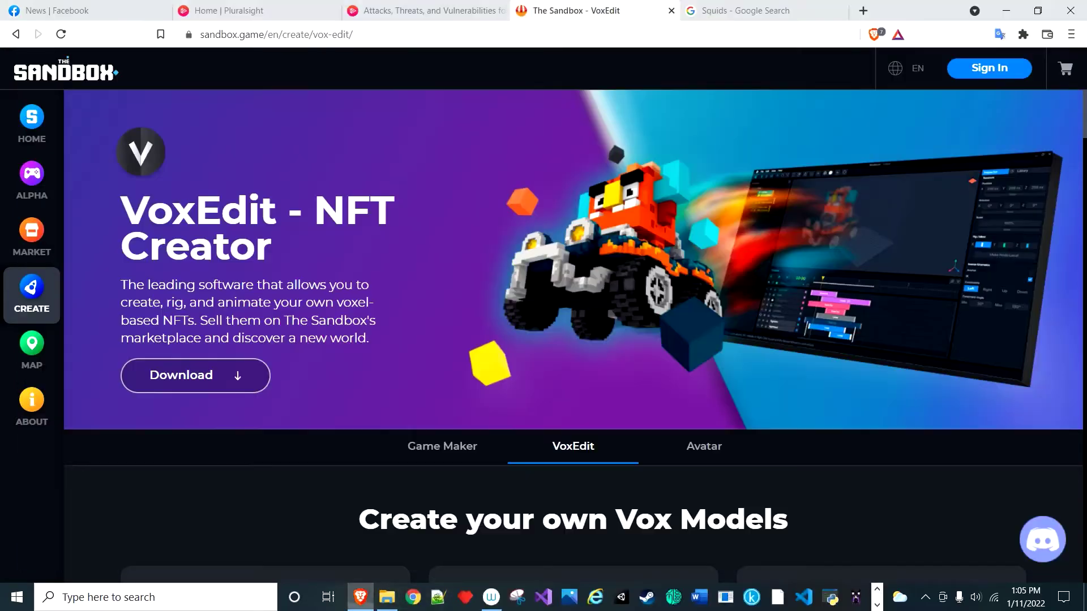
pyautogui.click(793, 9)
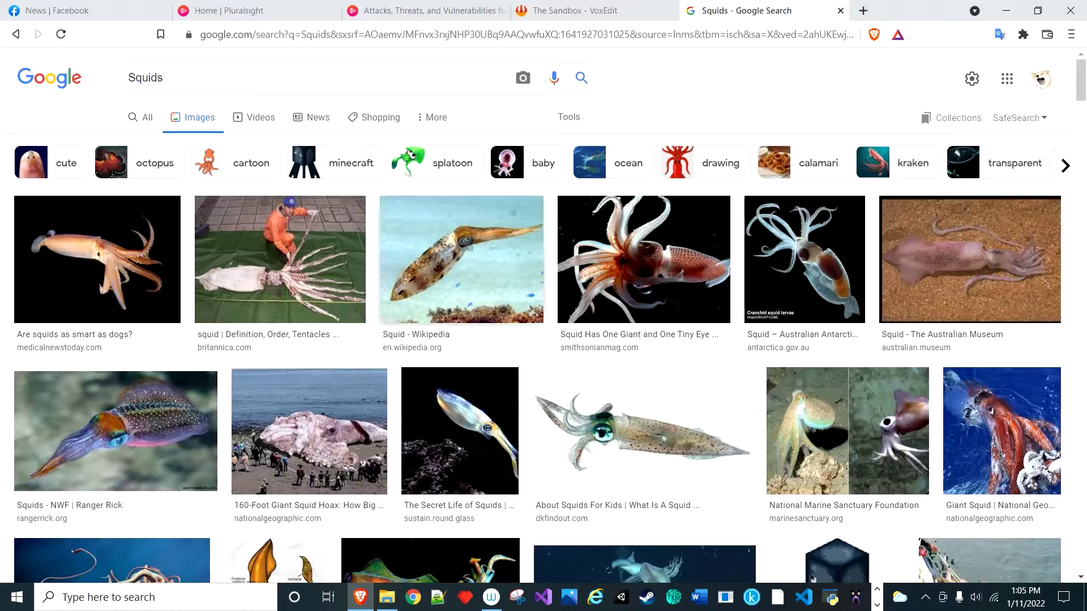
pyautogui.click(568, 117)
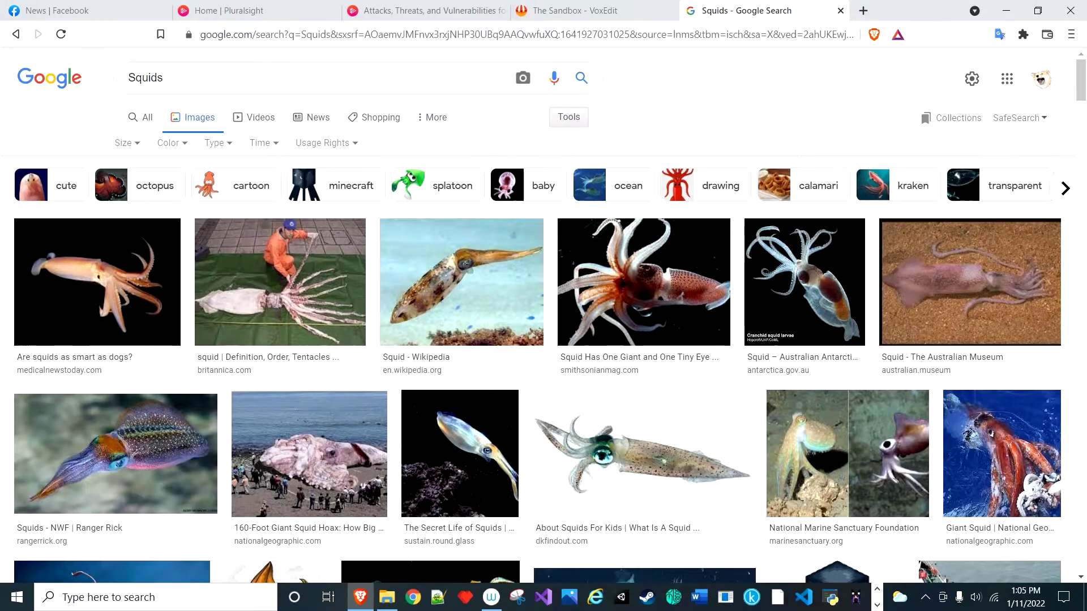
pyautogui.click(326, 142)
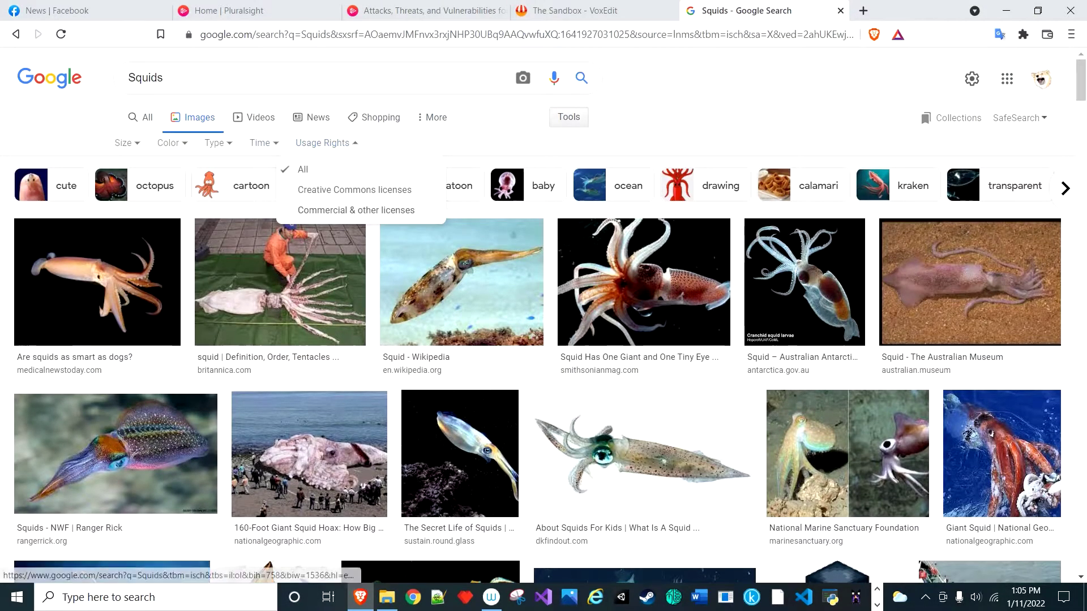
pyautogui.click(356, 210)
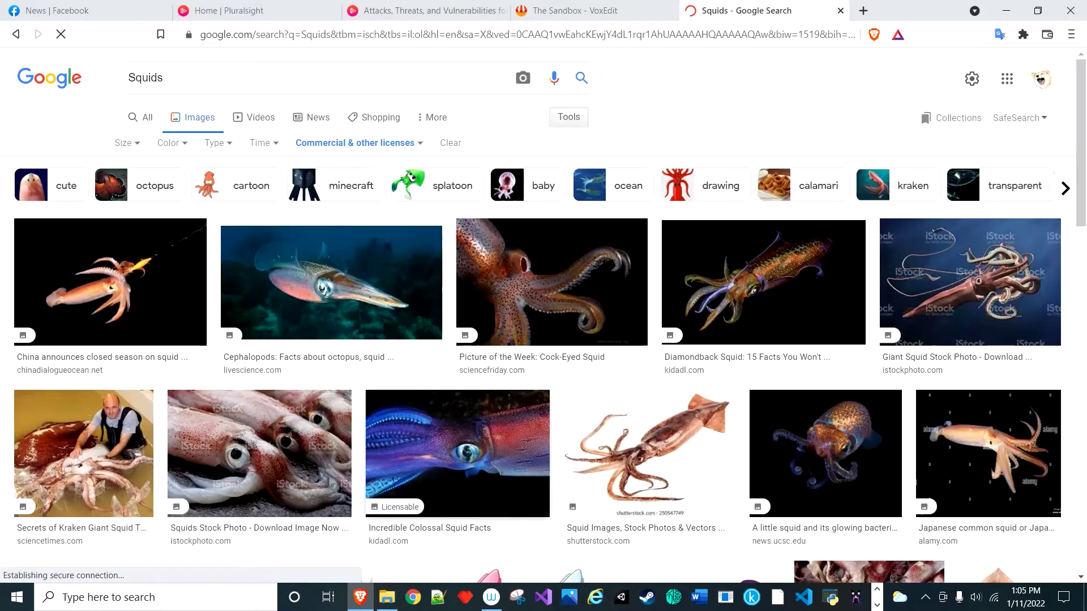
# Browse the squid images and open the preview of the red cartoon squid from stock.adobe.com as a reference.
pyautogui.scroll(-3, 396, 387)
pyautogui.scroll(-4, 397, 391)
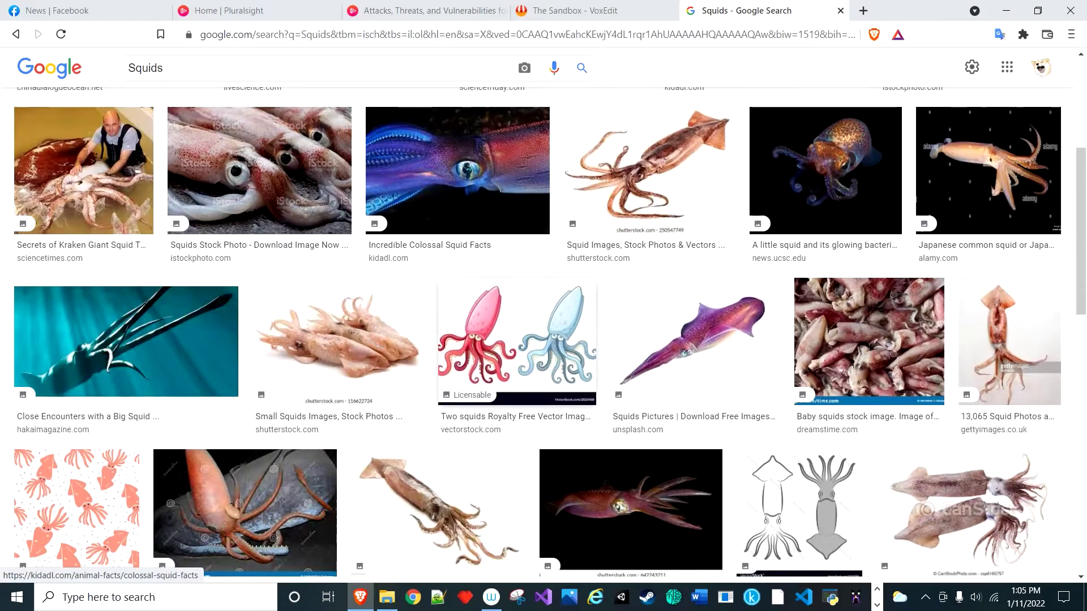
pyautogui.scroll(-1, 696, 198)
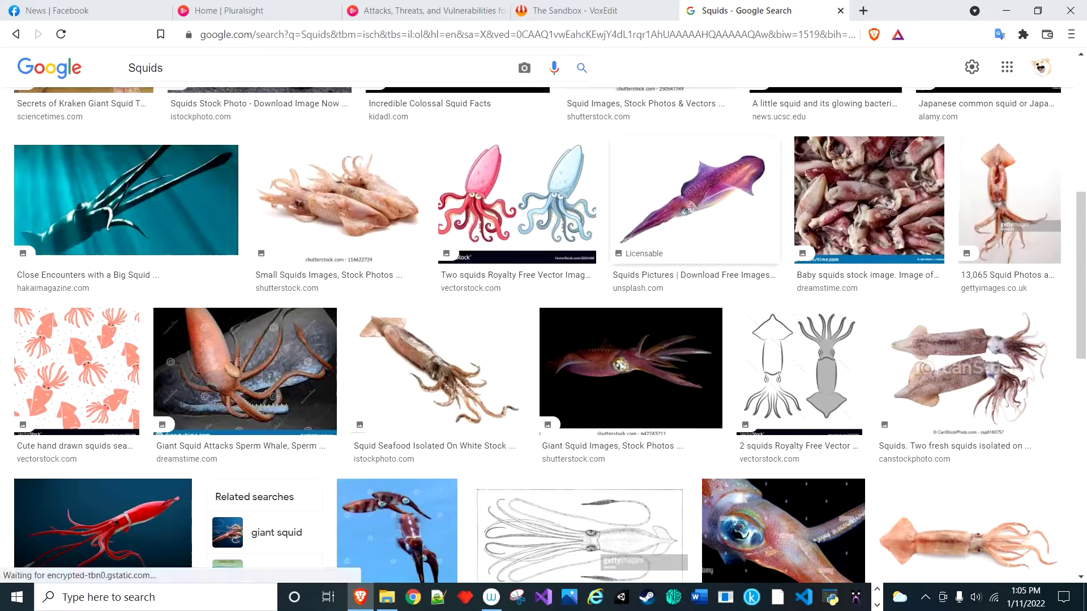
pyautogui.scroll(-7, 680, 249)
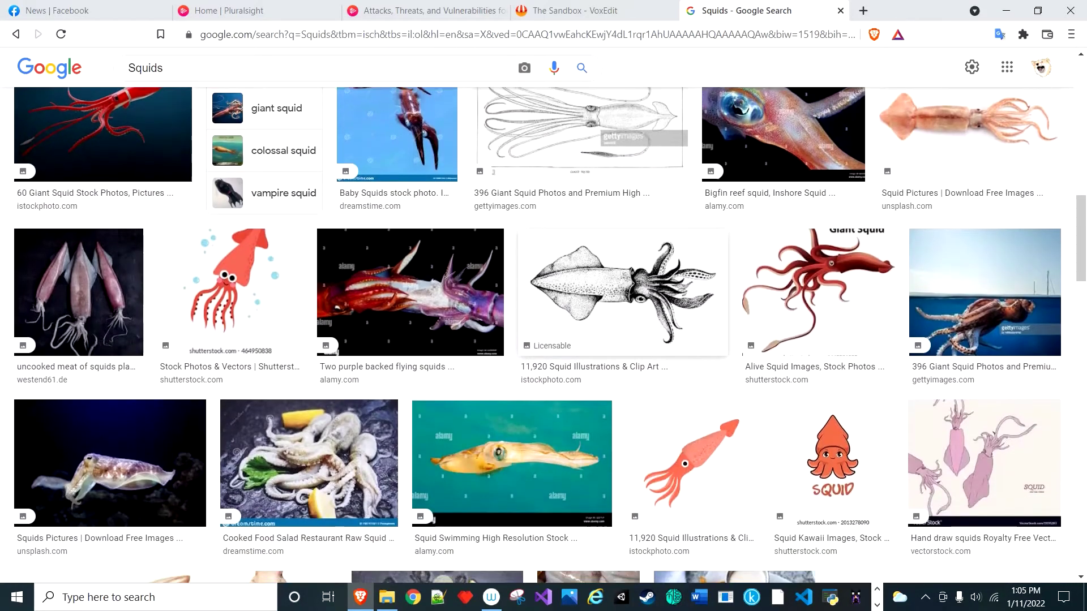
pyautogui.scroll(-2, 833, 323)
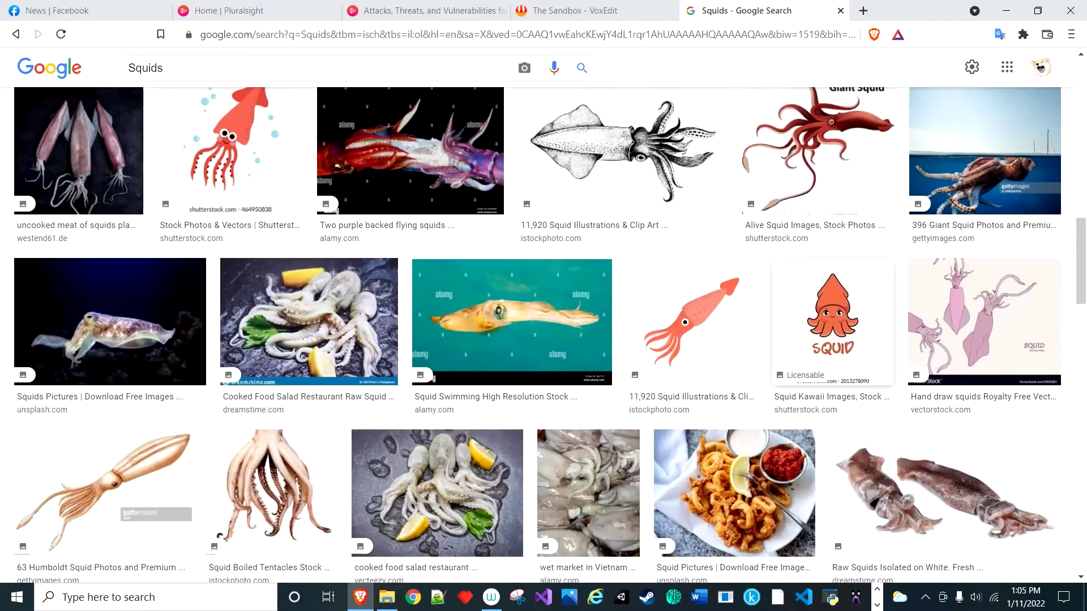
pyautogui.scroll(-4, 832, 323)
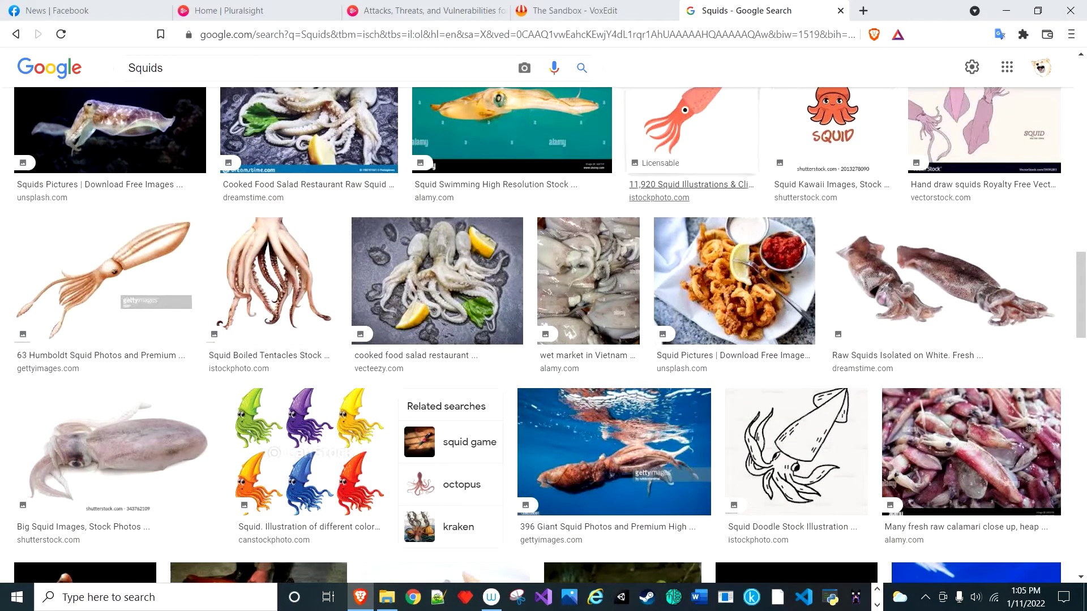
pyautogui.scroll(4, 566, 283)
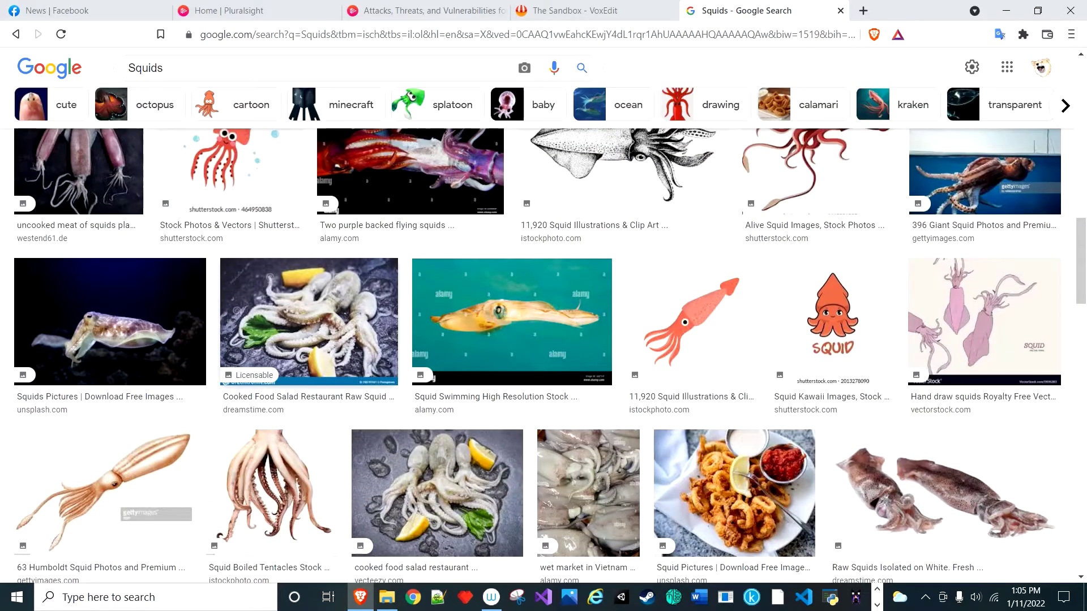
pyautogui.scroll(4, 623, 362)
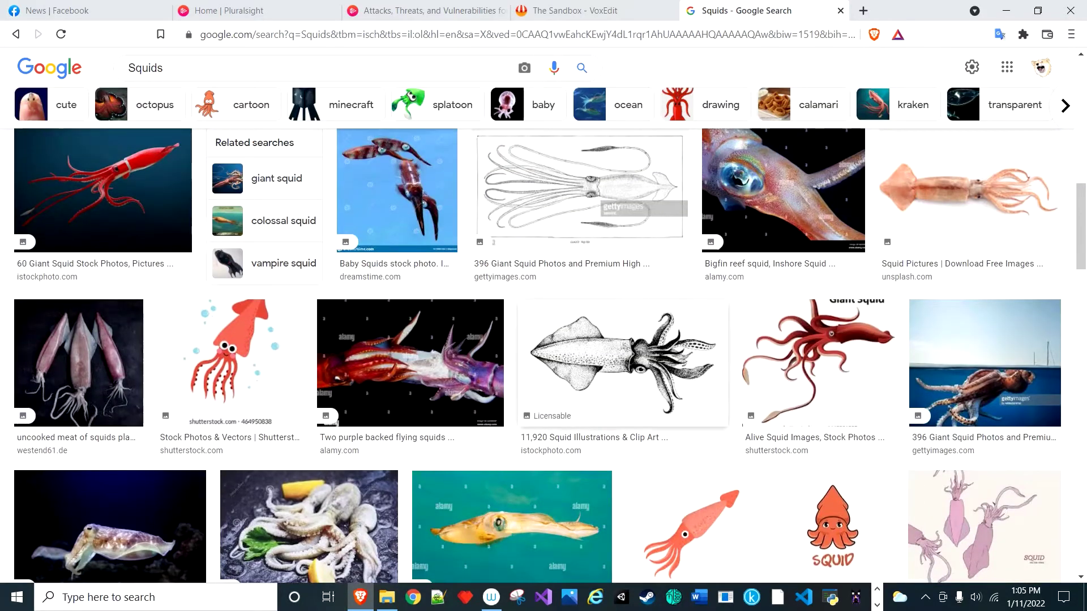
pyautogui.scroll(-10, 623, 363)
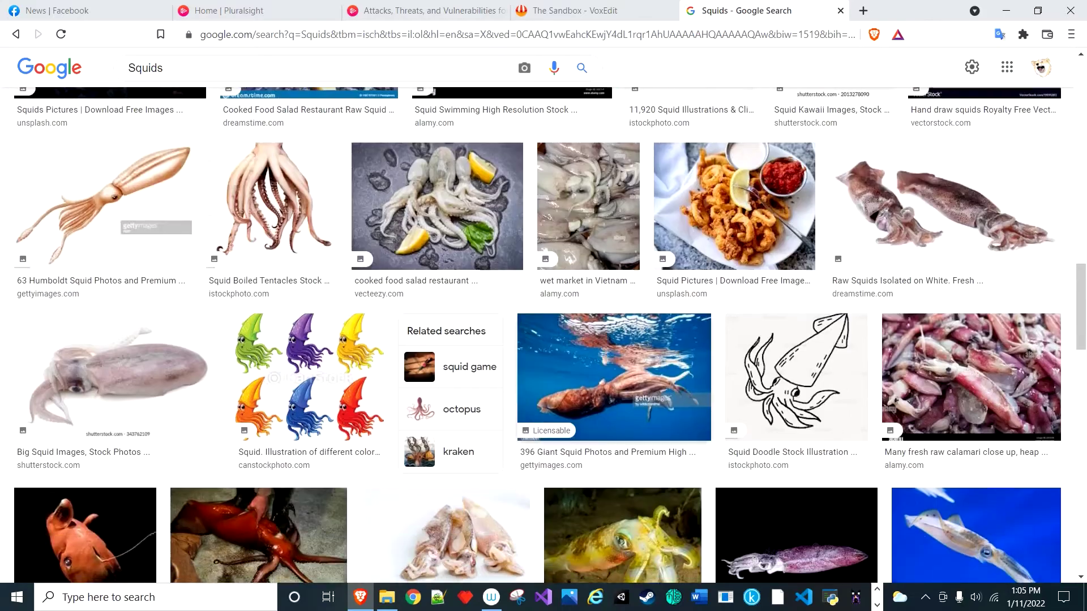
pyautogui.scroll(-5, 651, 271)
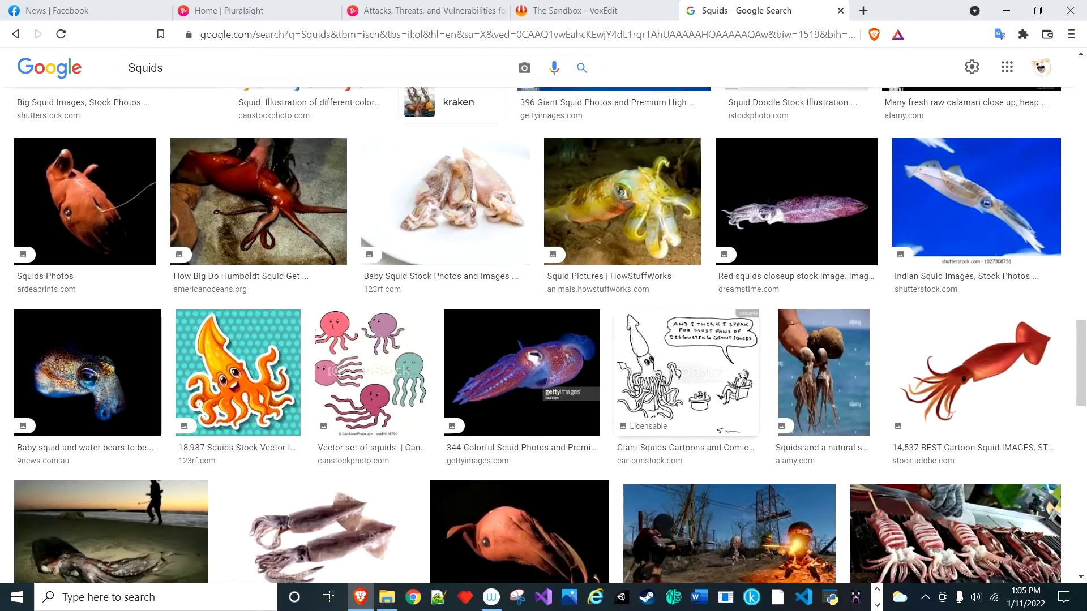
pyautogui.scroll(-2, 651, 272)
pyautogui.scroll(-5, 566, 280)
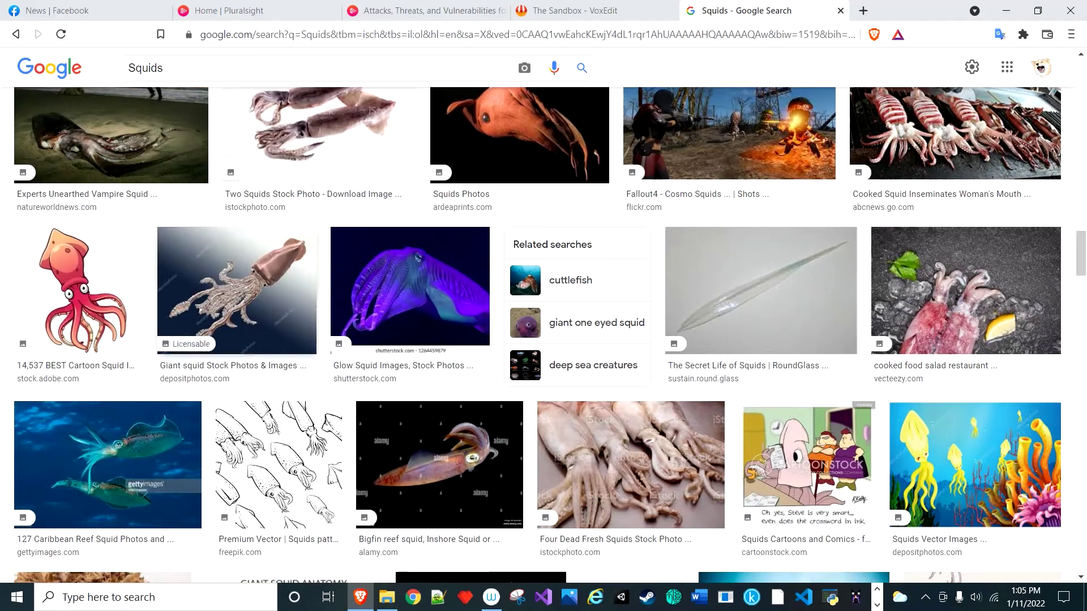
pyautogui.click(79, 289)
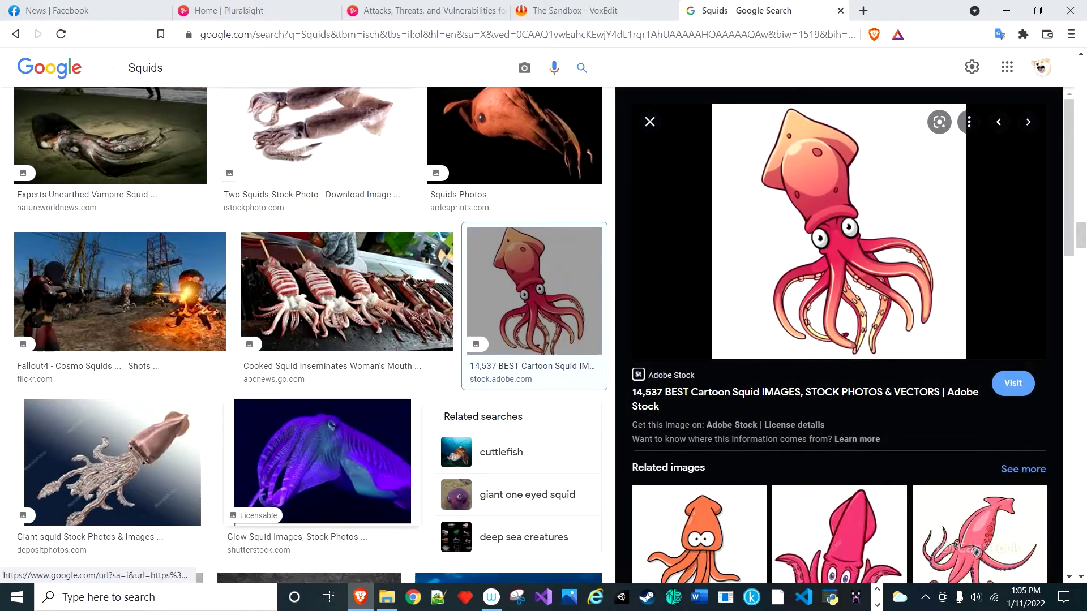
# Capture the enlarged cartoon squid image as a new snip with the Snipping Tool.
pyautogui.press('super+7')
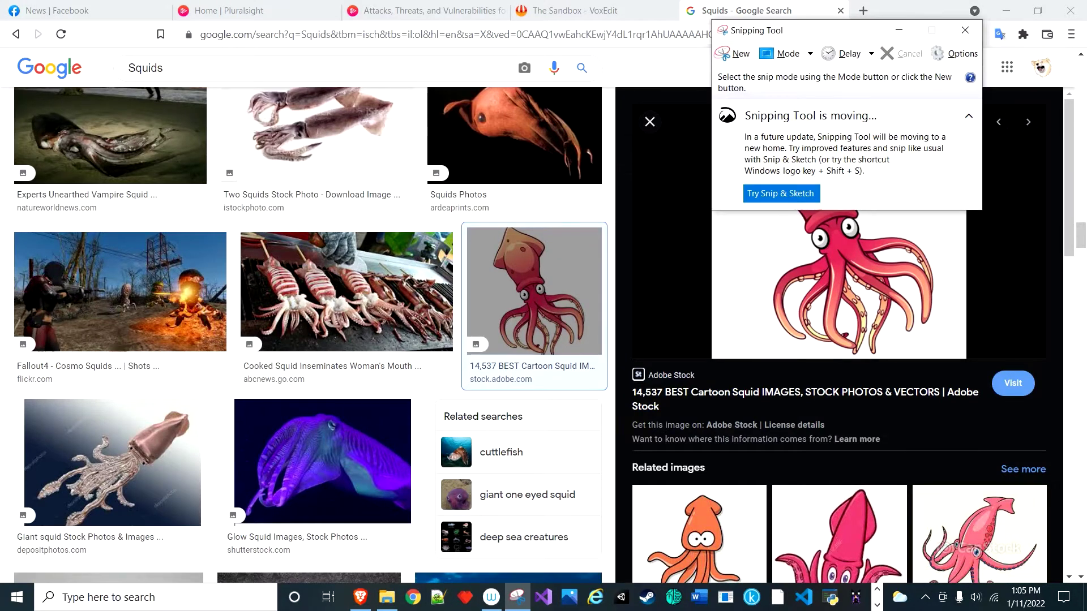
pyautogui.click(732, 53)
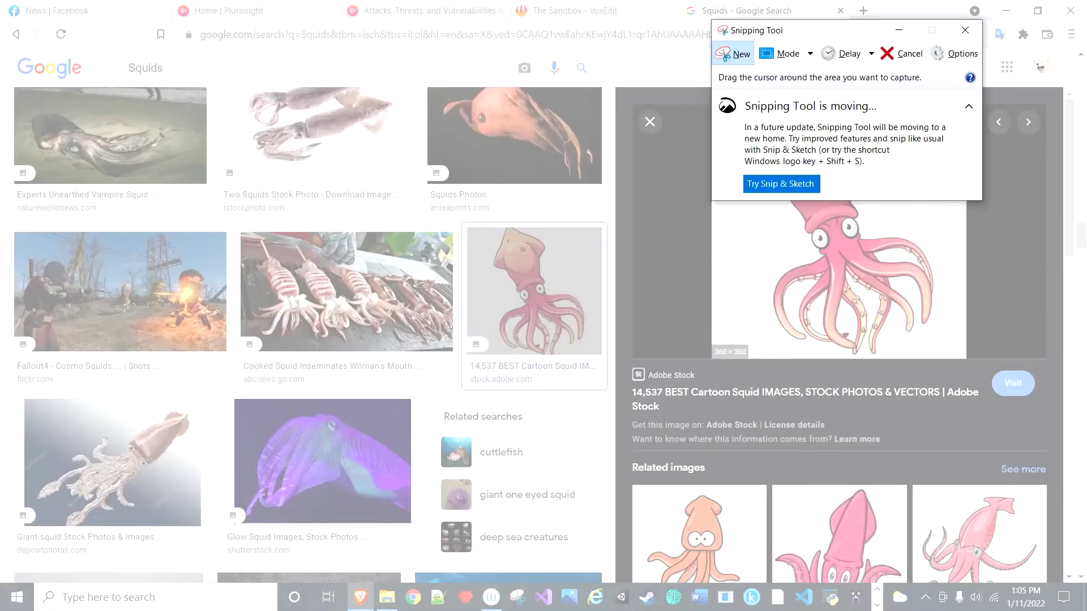
pyautogui.moveTo(804, 30); pyautogui.dragTo(431, 55)
pyautogui.moveTo(711, 101); pyautogui.dragTo(968, 363)
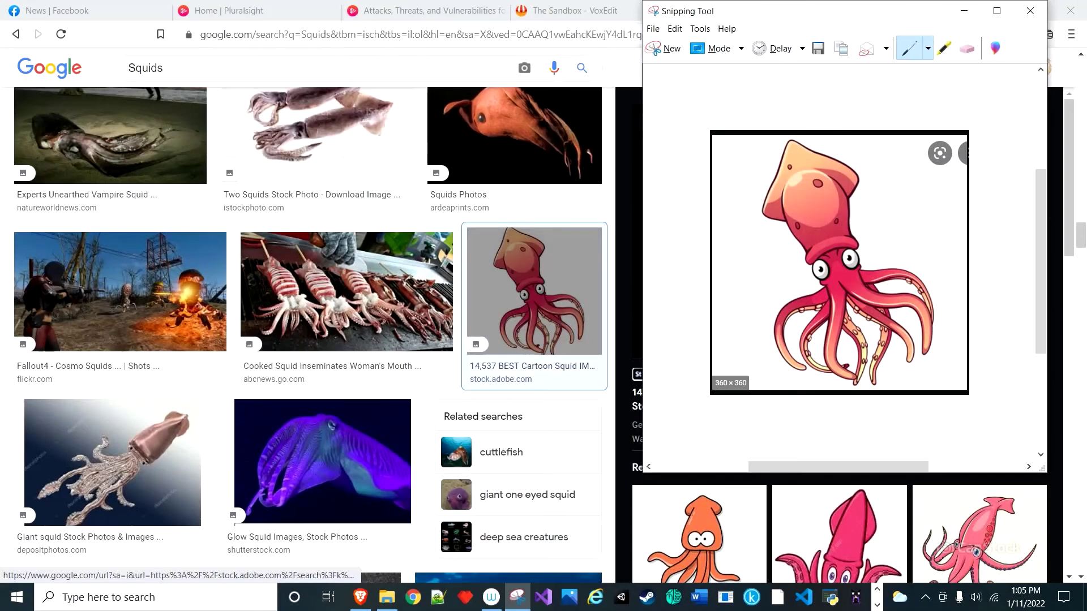
# Move the snip window to a corner of the screen, shrink it around the squid, and switch back to VoxEdit.
pyautogui.moveTo(926, 11); pyautogui.dragTo(285, 13)
pyautogui.moveTo(405, 470); pyautogui.dragTo(328, 353)
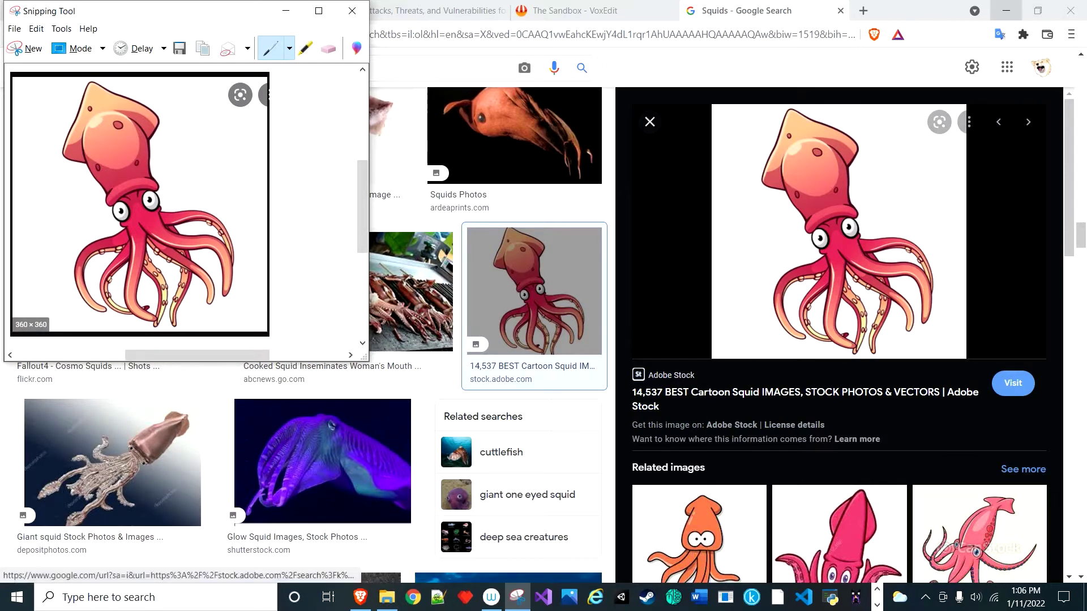
pyautogui.click(877, 605)
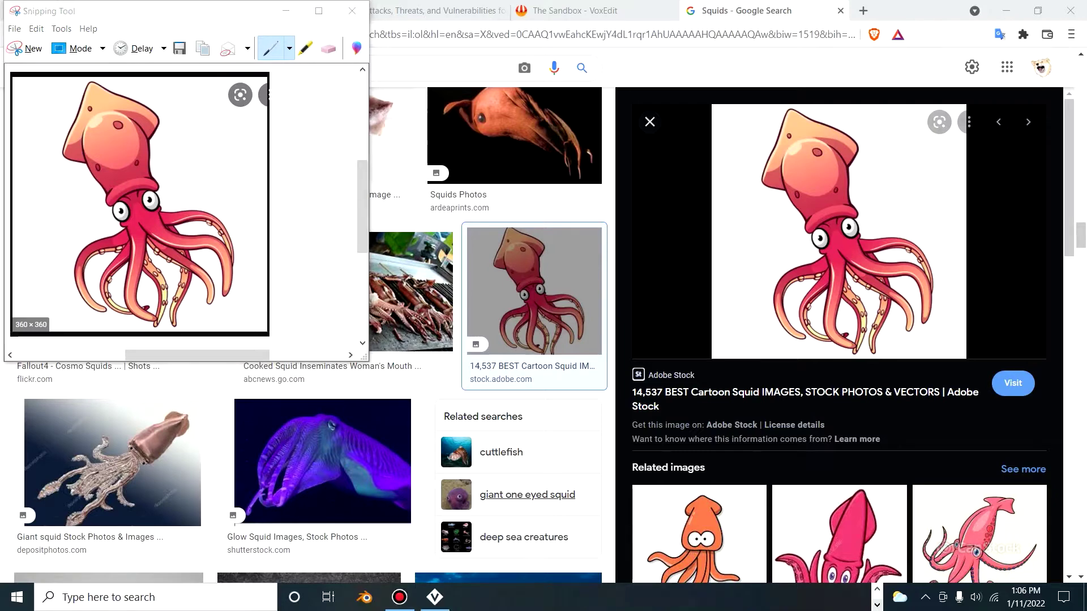
pyautogui.click(434, 598)
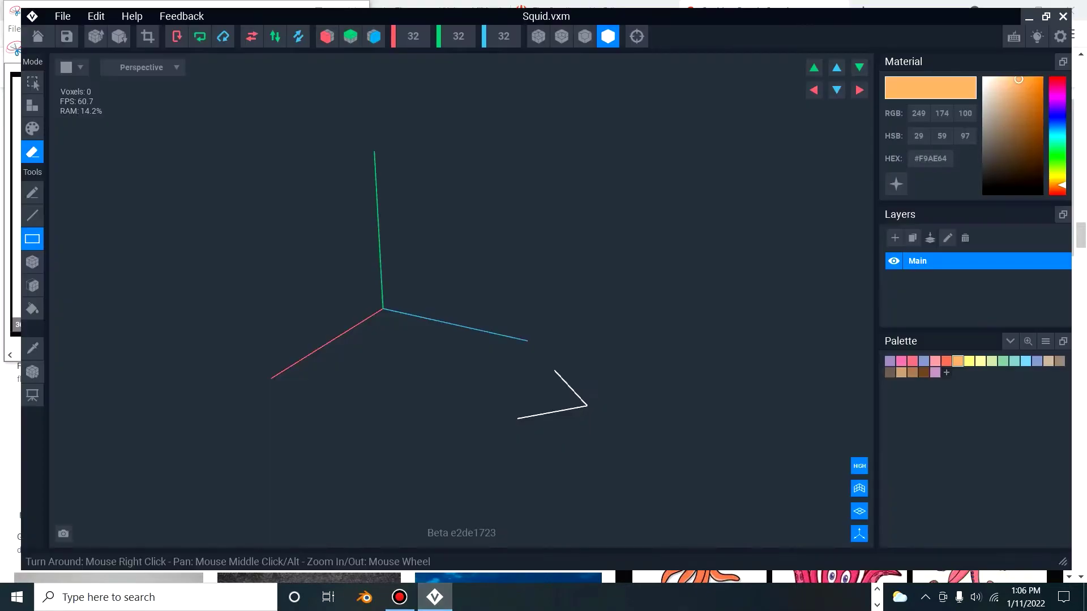
# Maximize the modeler window so it fills the screen.
pyautogui.moveTo(546, 16); pyautogui.dragTo(396, 29)
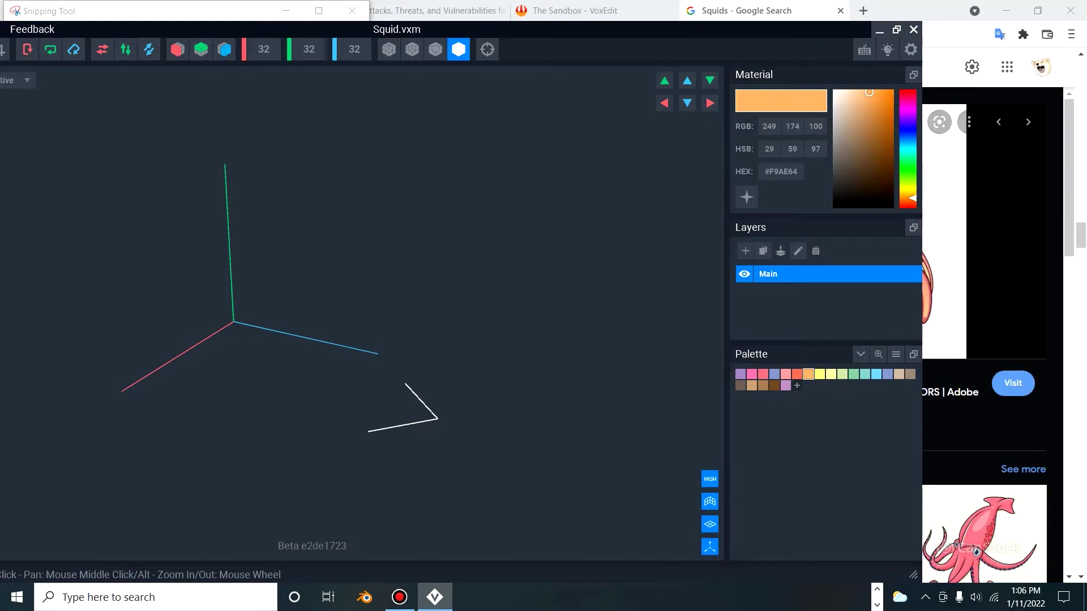
pyautogui.moveTo(396, 29); pyautogui.dragTo(525, 14)
pyautogui.click(1025, 14)
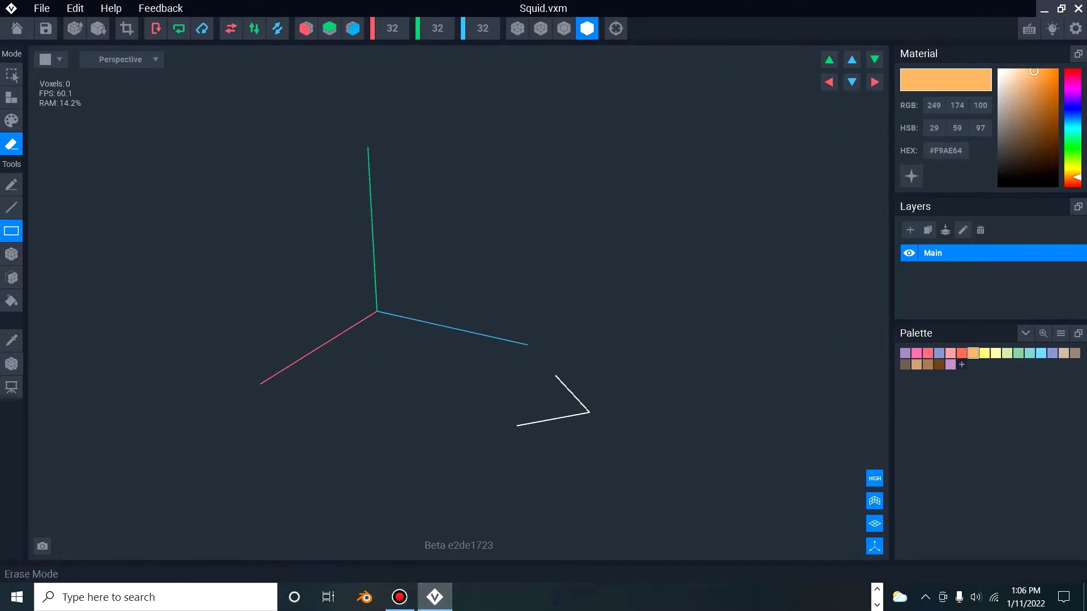
# Set the colour to #EF6E7E and add a block of voxels on the grid with the Rectangle tool.
pyautogui.click(11, 97)
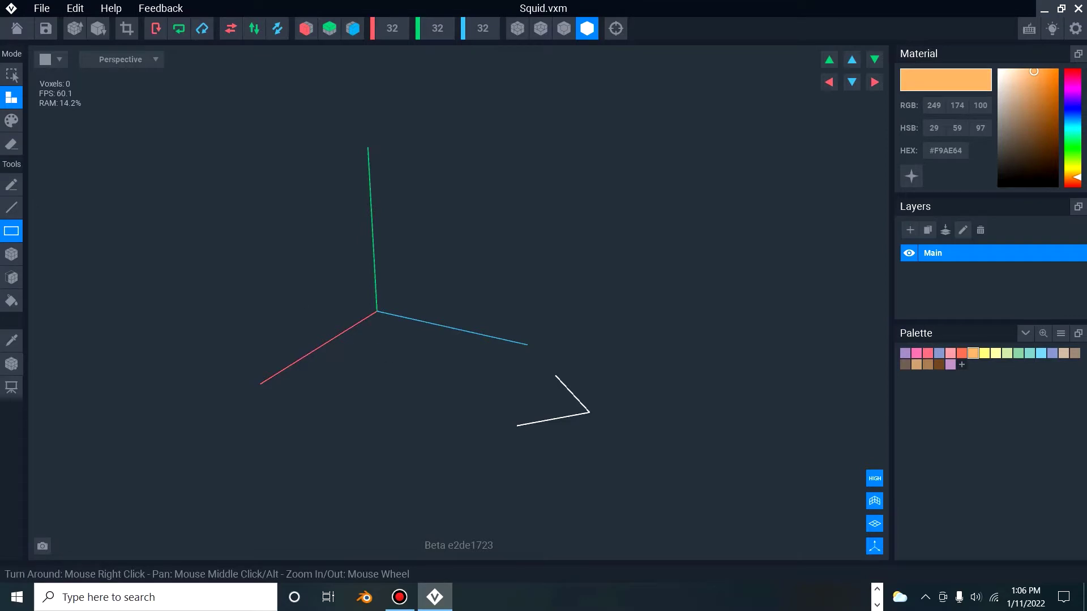
pyautogui.click(11, 120)
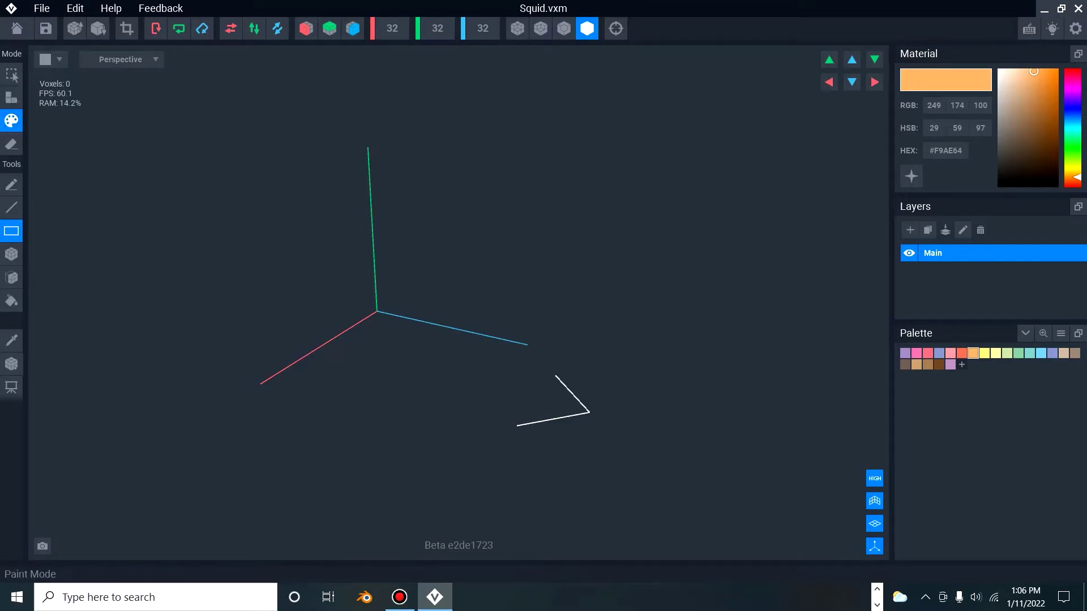
pyautogui.click(928, 354)
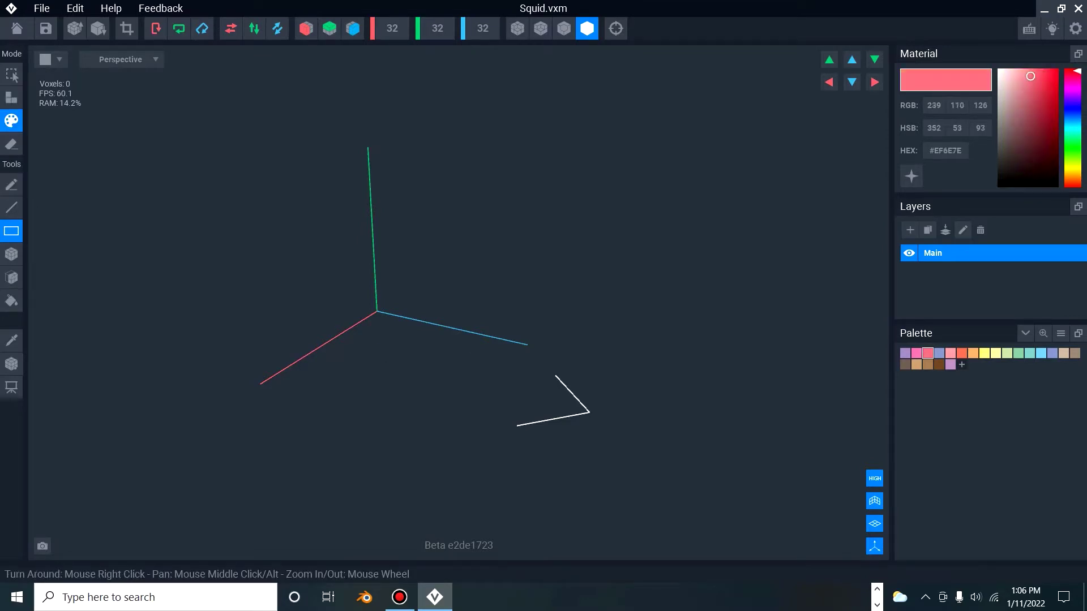
pyautogui.click(11, 98)
pyautogui.moveTo(348, 351); pyautogui.dragTo(439, 399)
pyautogui.scroll(1, 361, 396)
pyautogui.scroll(1, 361, 396)
pyautogui.moveTo(451, 403); pyautogui.dragTo(340, 402, button='right')
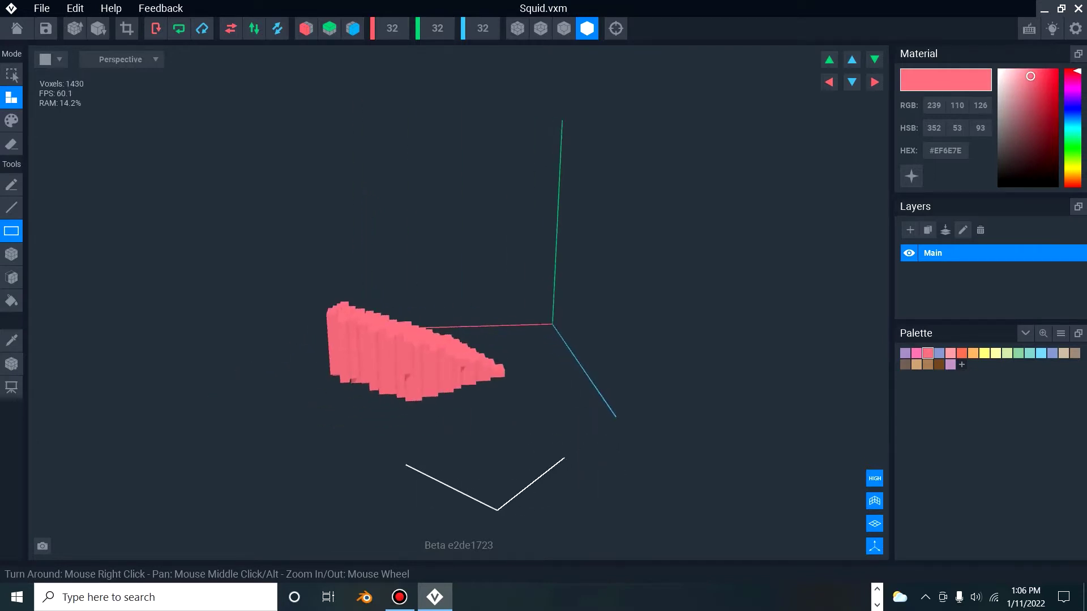
# Set the colour to #F4989E and paint a single voxel and a diagonal line on the block's side.
pyautogui.click(950, 353)
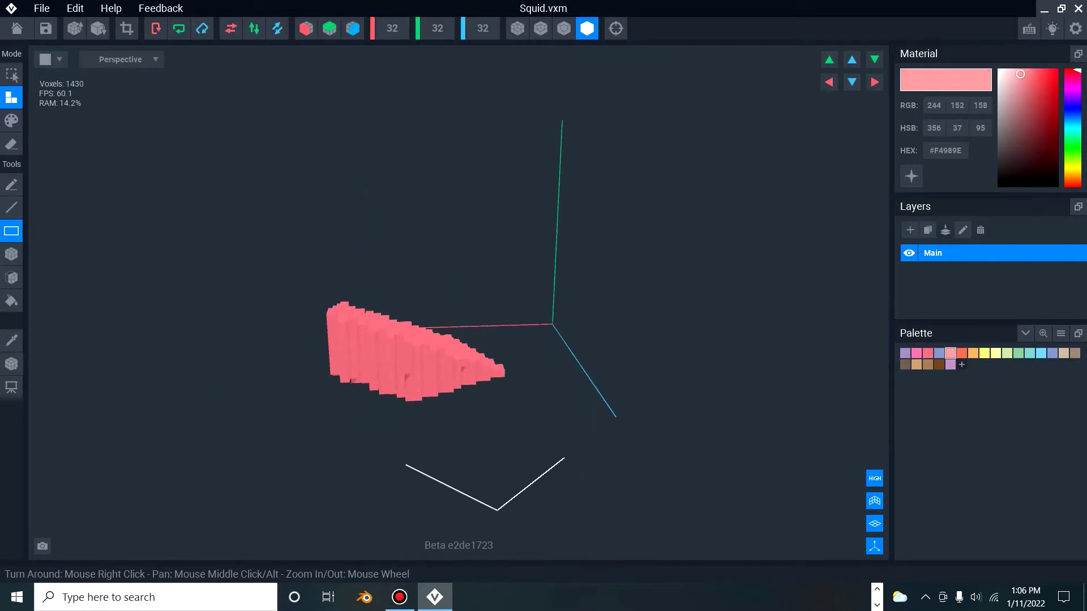
pyautogui.click(11, 120)
pyautogui.click(11, 184)
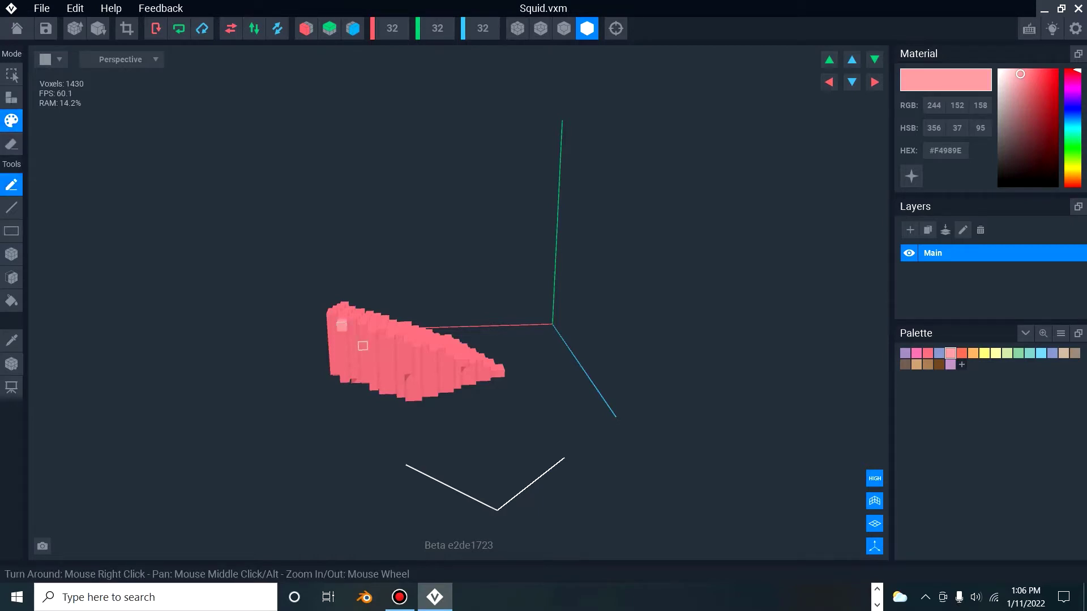
pyautogui.click(12, 208)
pyautogui.moveTo(342, 325); pyautogui.dragTo(433, 370)
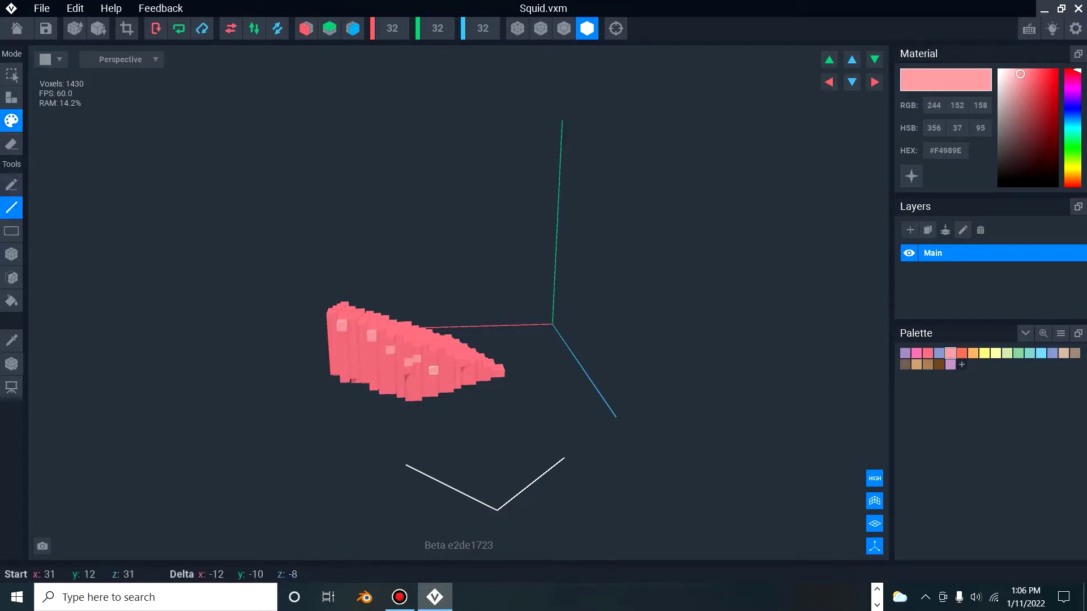
# Try painting the entire block light pink with the Rectangle tool, and undo it.
pyautogui.click(11, 231)
pyautogui.moveTo(299, 268); pyautogui.dragTo(672, 523)
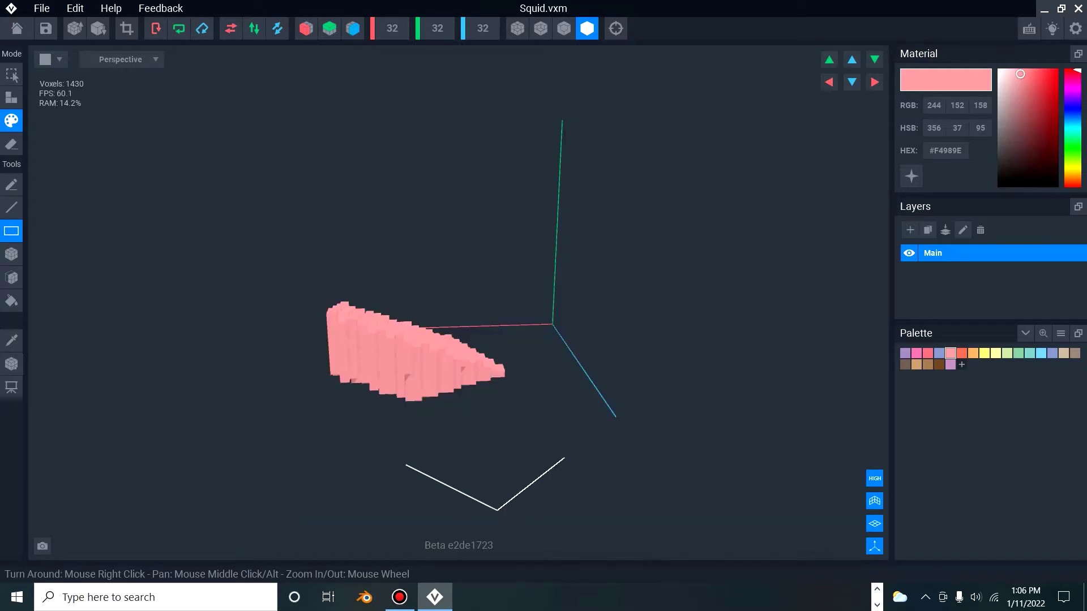
pyautogui.moveTo(441, 382); pyautogui.dragTo(406, 359, button='right')
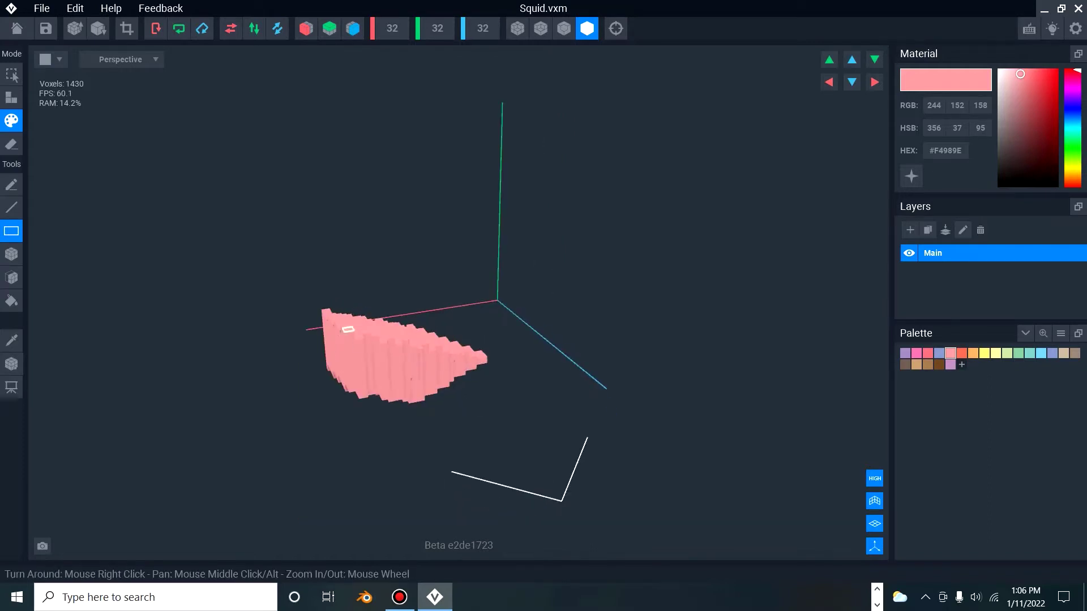
pyautogui.hotkey('ctrl', 'z')
# Try the Face and Fill tools in Paint mode on the block's side, and undo both.
pyautogui.click(11, 278)
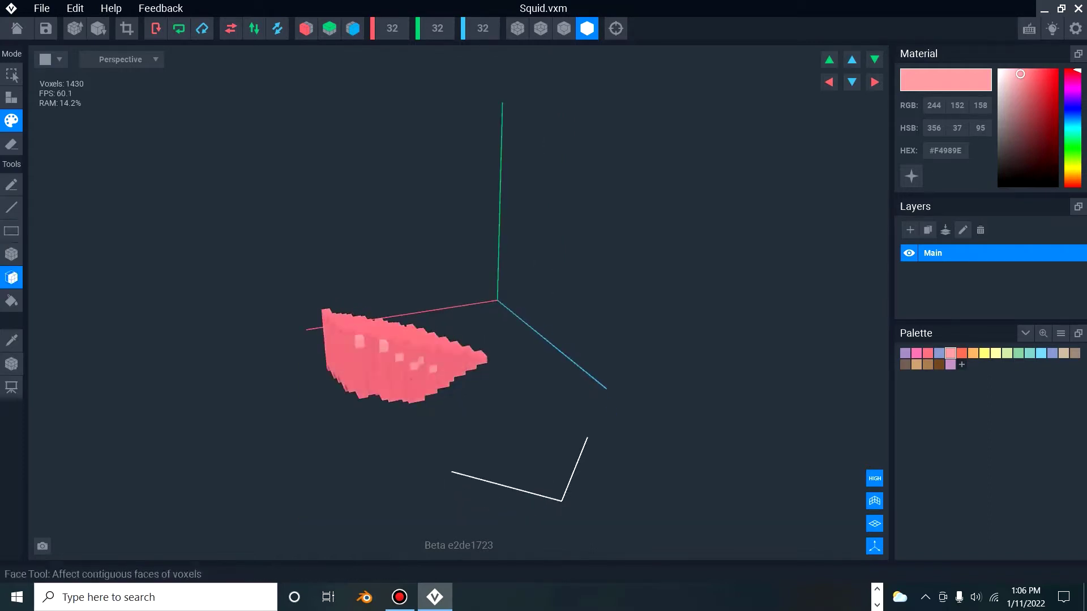
pyautogui.click(407, 390)
pyautogui.click(11, 301)
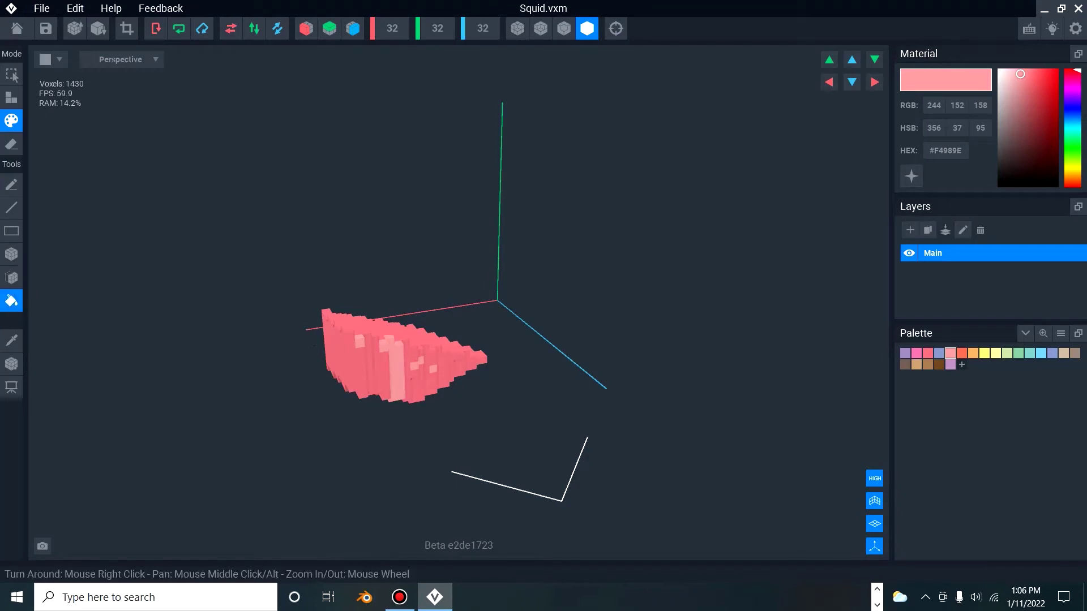
pyautogui.click(361, 361)
pyautogui.moveTo(353, 359); pyautogui.dragTo(362, 373, button='right')
pyautogui.hotkey('ctrl', 'z')
pyautogui.hotkey('ctrl', 'z')
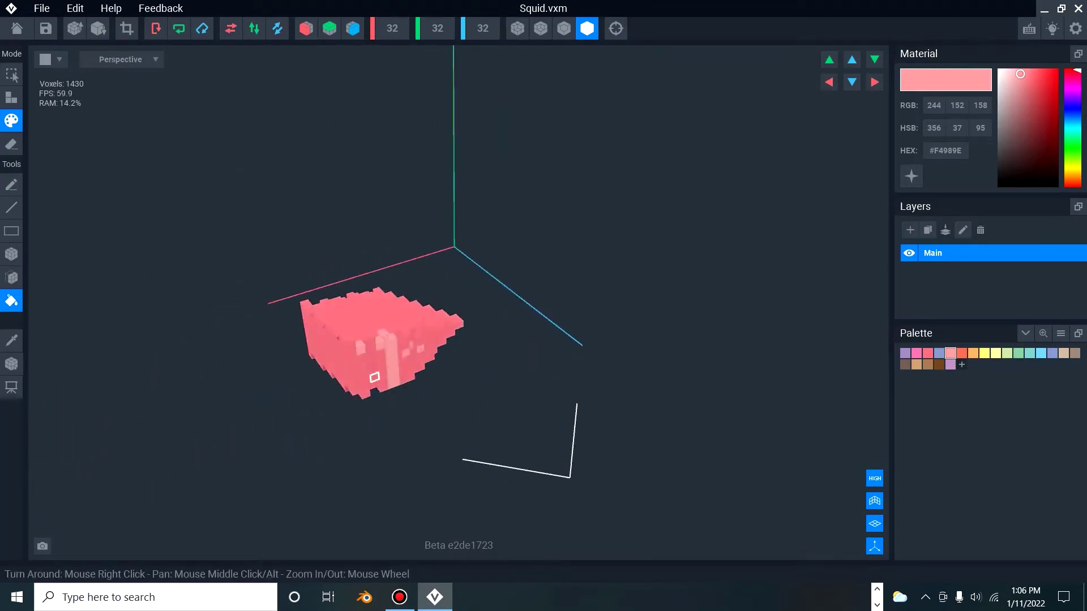
# Erase some individual voxels from the front corner of the block in Erase mode with the Pencil tool.
pyautogui.click(11, 144)
pyautogui.click(12, 145)
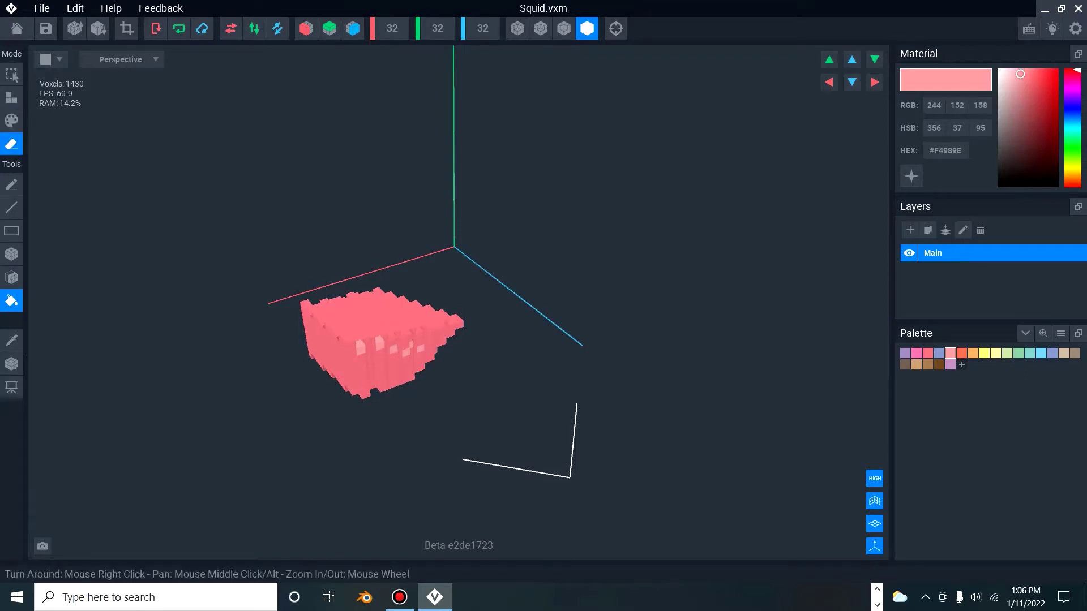
pyautogui.click(12, 184)
pyautogui.moveTo(365, 325); pyautogui.dragTo(347, 340)
pyautogui.click(12, 254)
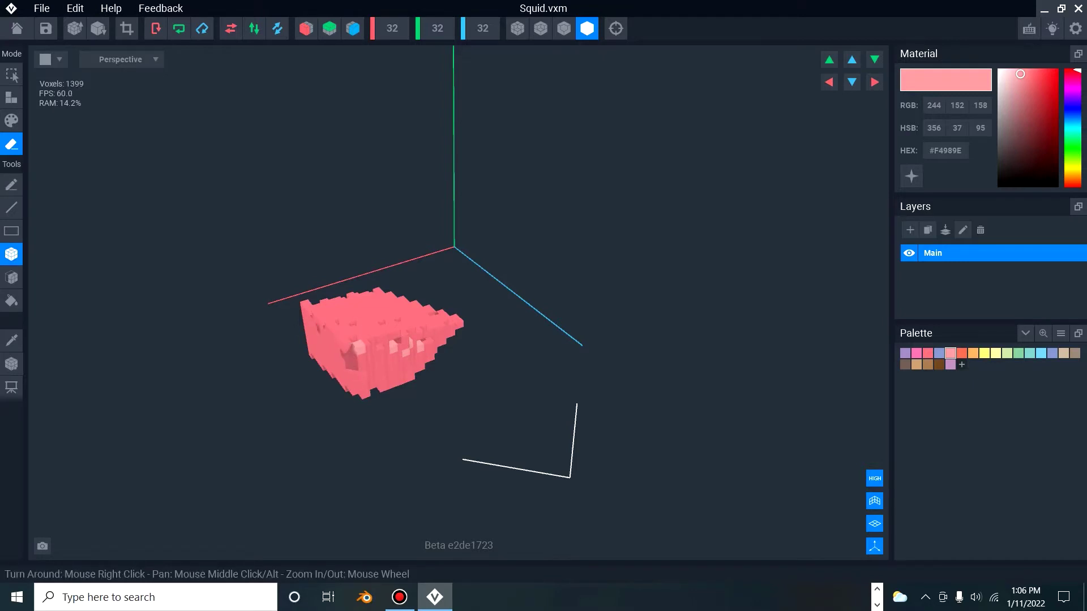
# Erase successive layers of contiguous voxels from the end of the block with the Face tool.
pyautogui.click(11, 277)
pyautogui.click(325, 355)
pyautogui.click(353, 340)
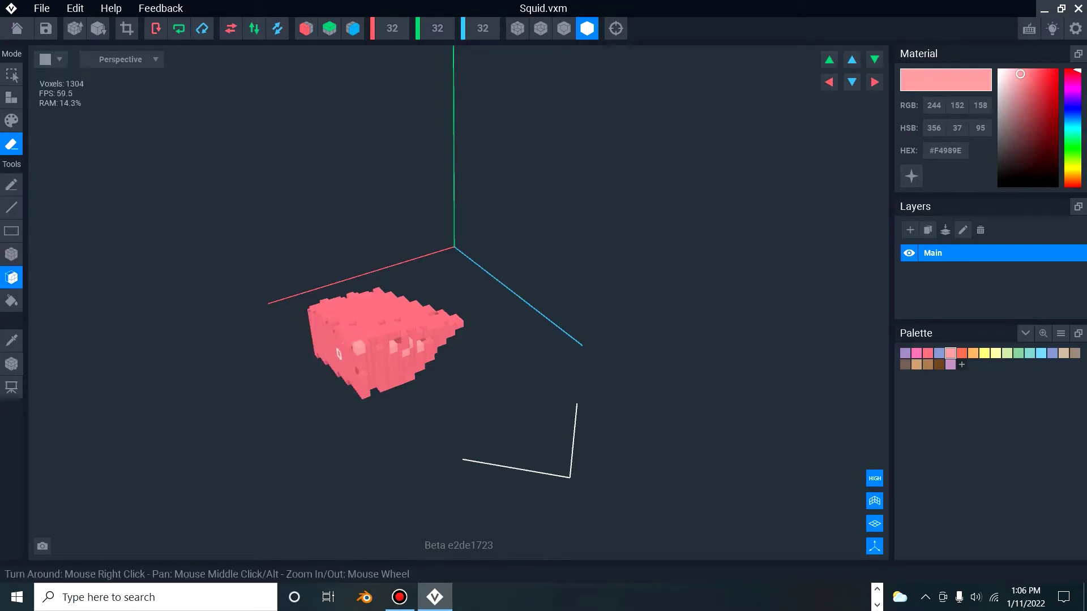
pyautogui.click(339, 354)
pyautogui.click(338, 354)
pyautogui.click(338, 352)
pyautogui.click(339, 349)
pyautogui.click(353, 339)
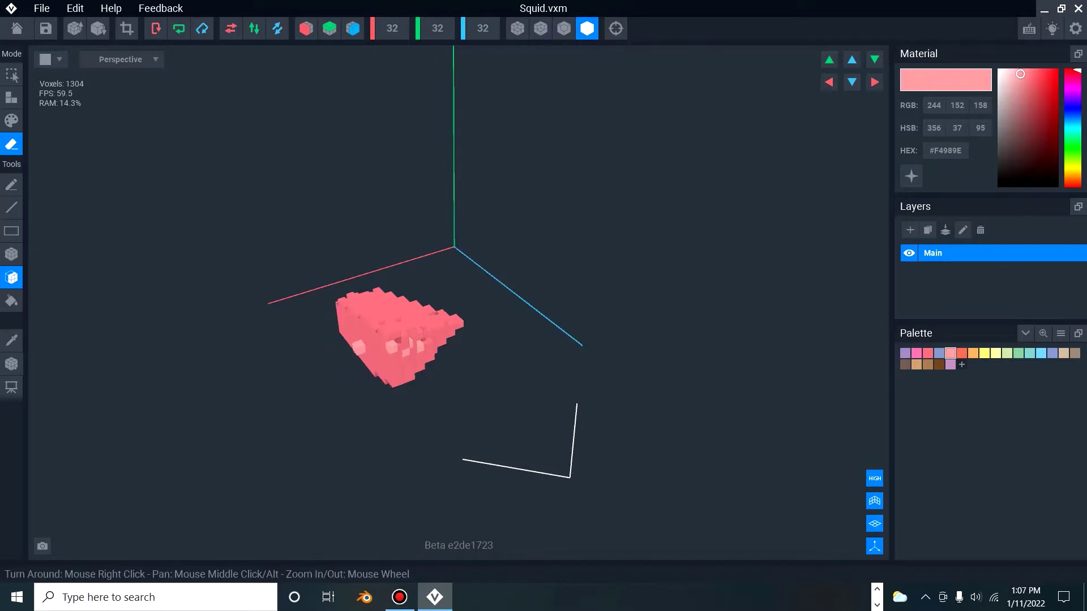
# Compare the Voxel Edges, Quad Edges and Nice Edges displays on the block and leave Voxel Edges active.
pyautogui.moveTo(542, 152); pyautogui.dragTo(547, 150, button='right')
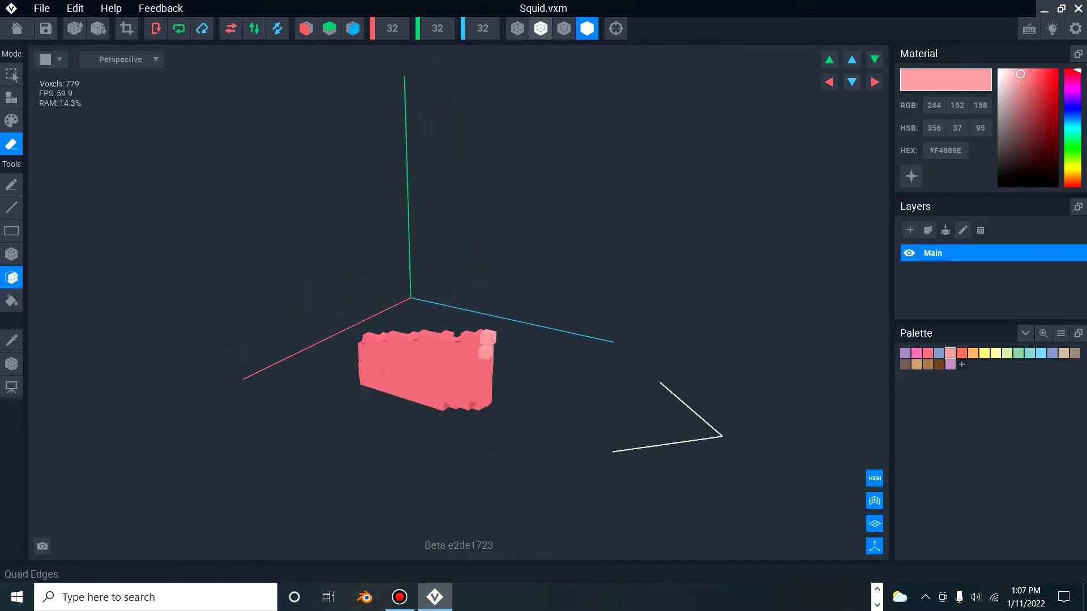
pyautogui.click(518, 28)
pyautogui.click(541, 28)
pyautogui.click(564, 28)
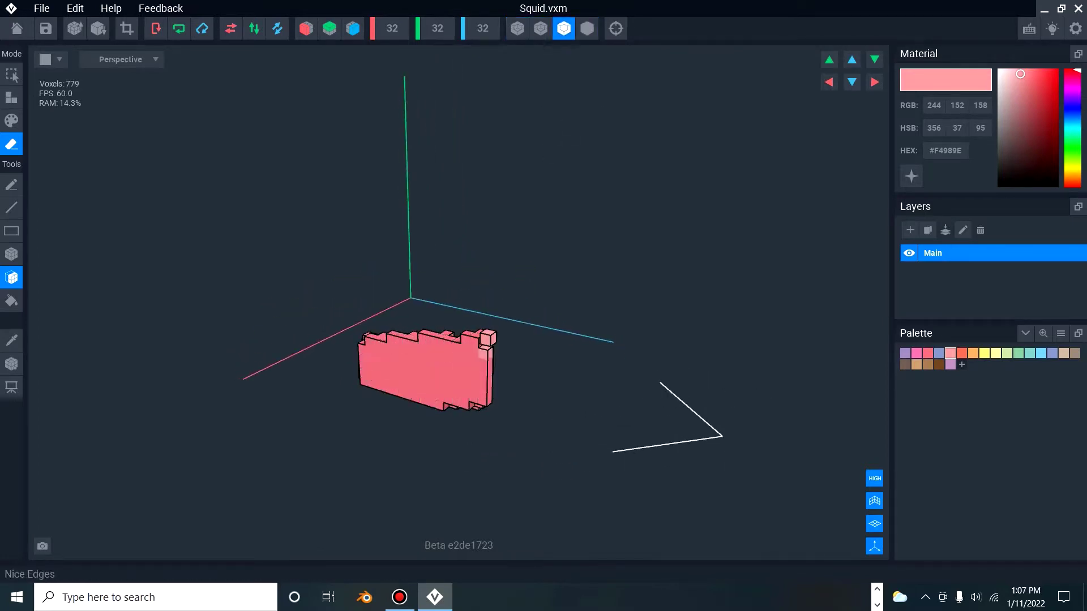
pyautogui.moveTo(555, 238); pyautogui.dragTo(553, 238, button='right')
pyautogui.click(540, 28)
pyautogui.moveTo(453, 242); pyautogui.dragTo(487, 141, button='right')
pyautogui.click(516, 29)
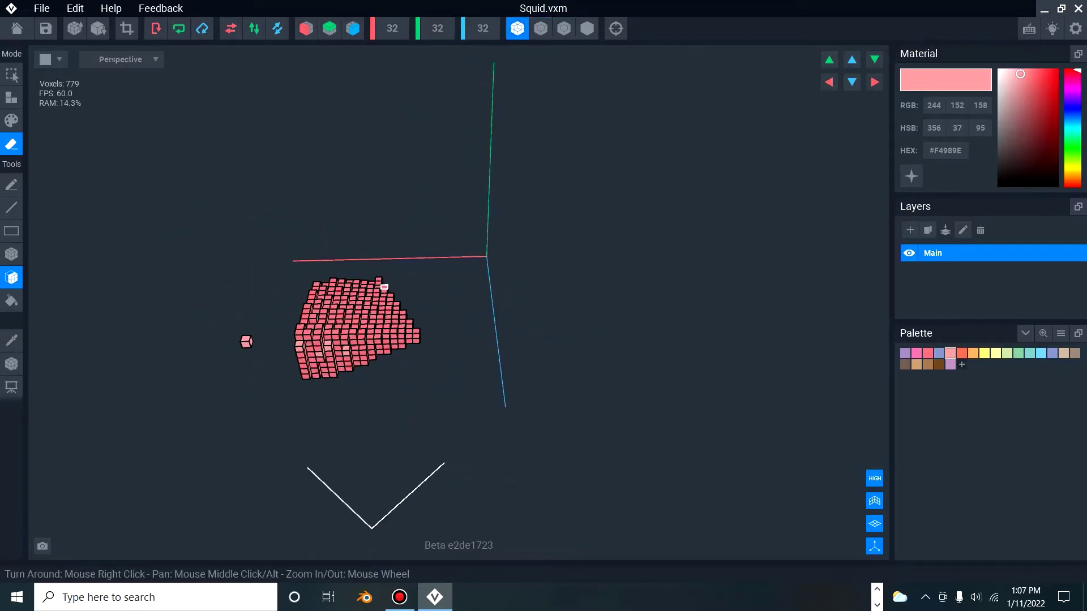
pyautogui.moveTo(384, 287); pyautogui.dragTo(438, 291, button='right')
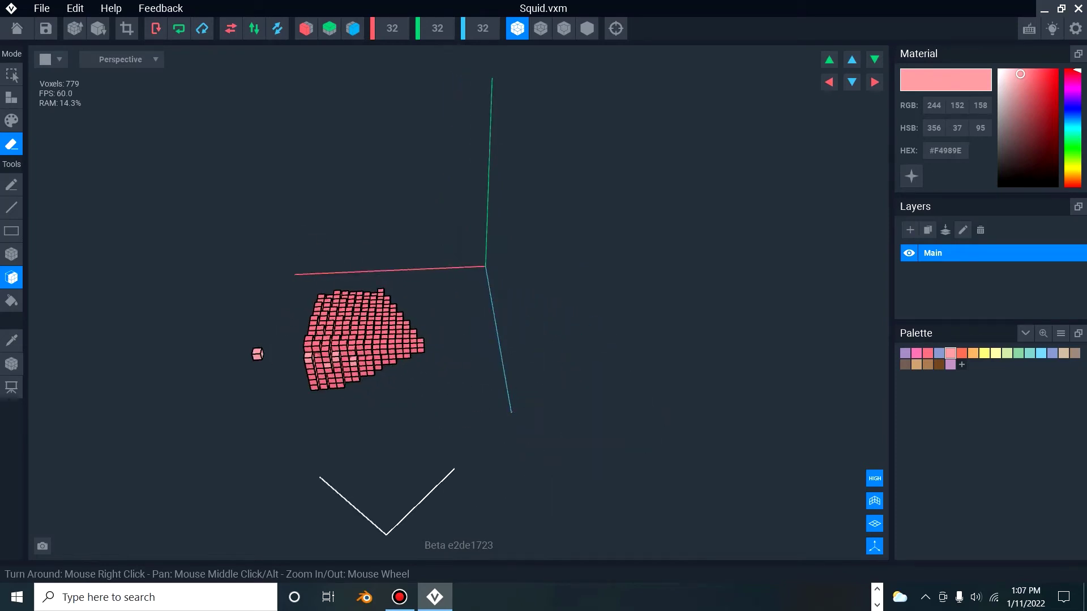
pyautogui.click(564, 28)
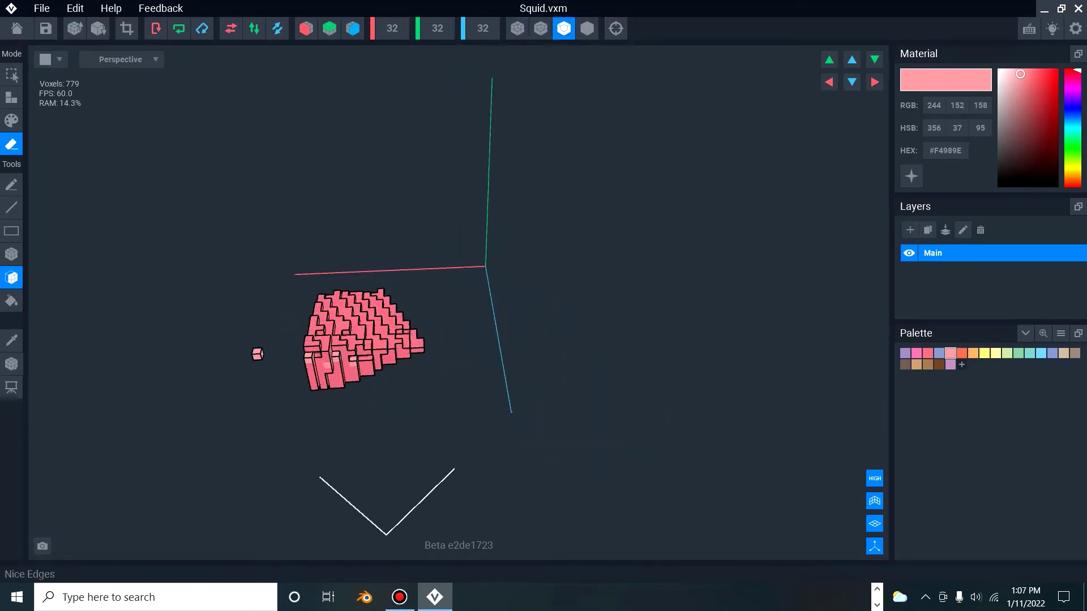
pyautogui.moveTo(478, 232); pyautogui.dragTo(409, 284, button='right')
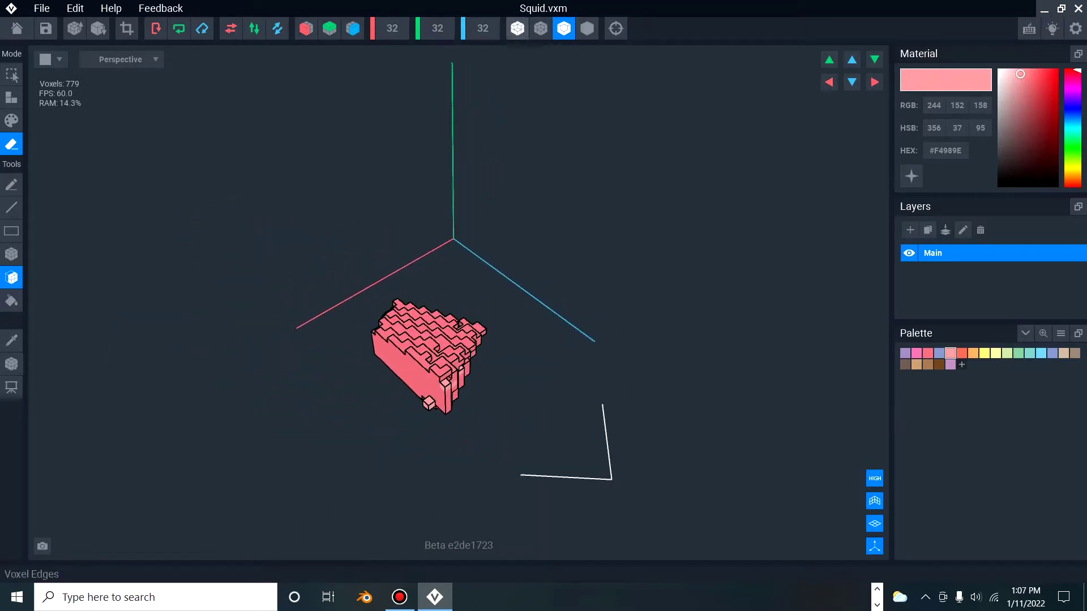
pyautogui.click(517, 28)
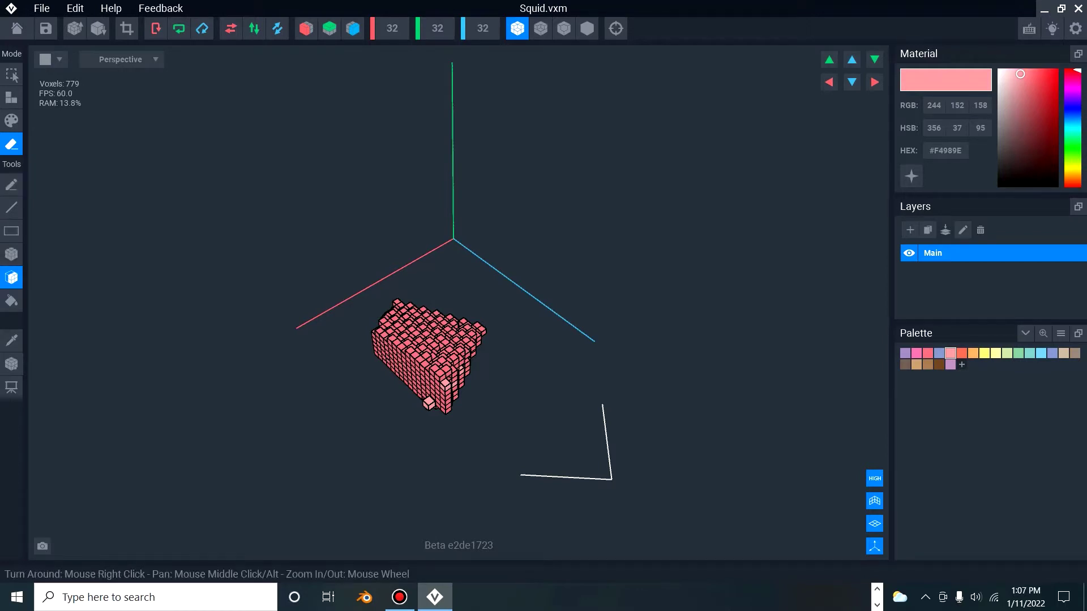
# Erase all remaining voxels from the grid with the Rectangle tool in Erase mode.
pyautogui.click(13, 75)
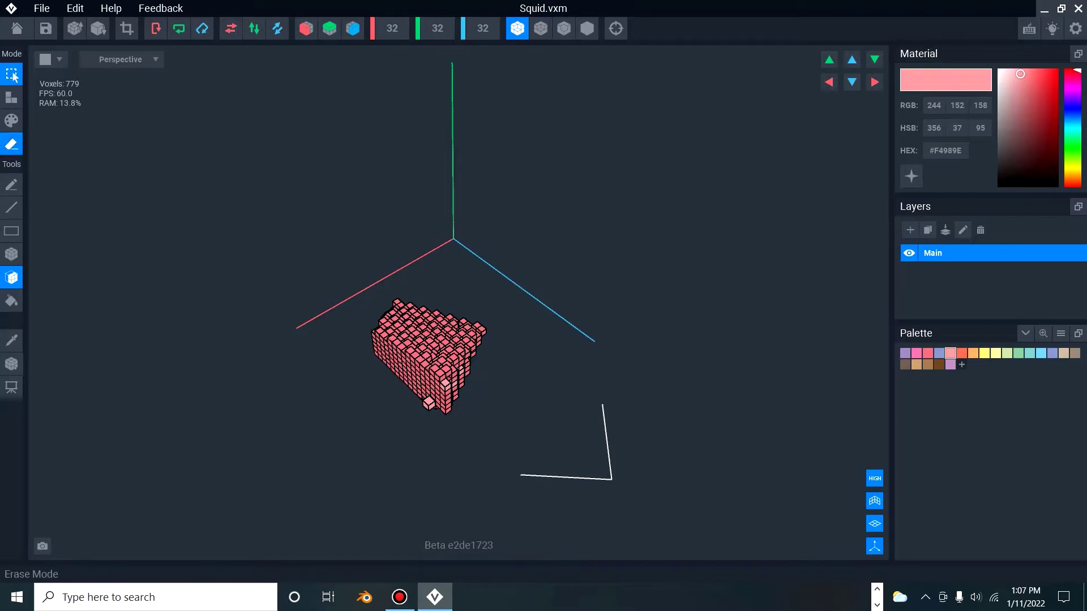
pyautogui.click(12, 143)
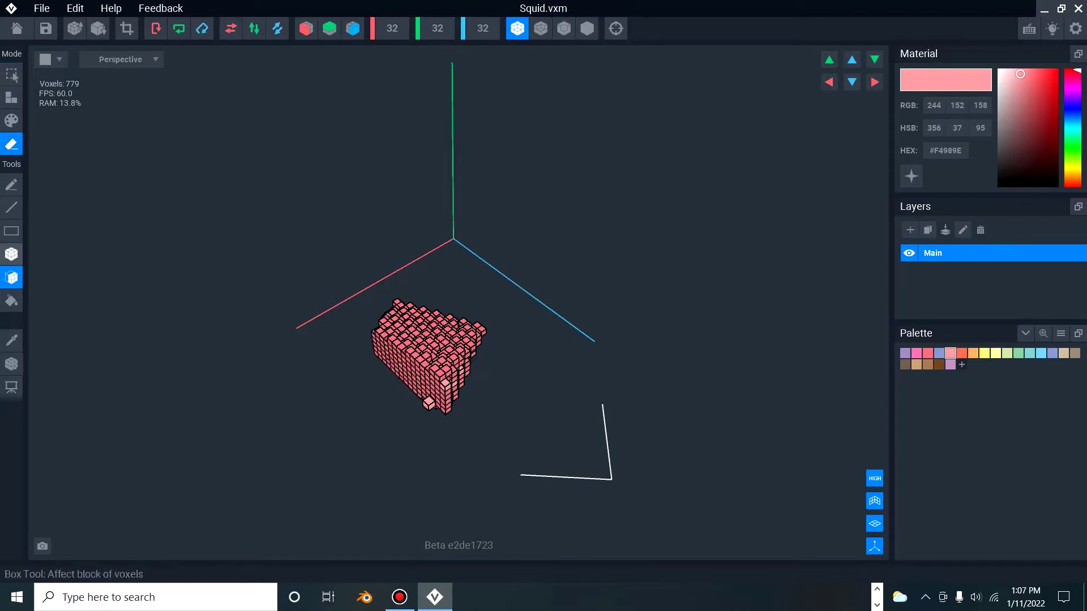
pyautogui.click(12, 230)
pyautogui.moveTo(259, 246); pyautogui.dragTo(590, 497)
pyautogui.moveTo(409, 284)
pyautogui.mouseDown(button='right')
pyautogui.moveTo(317, 249)
pyautogui.moveTo(409, 283)
pyautogui.mouseUp(button='right')
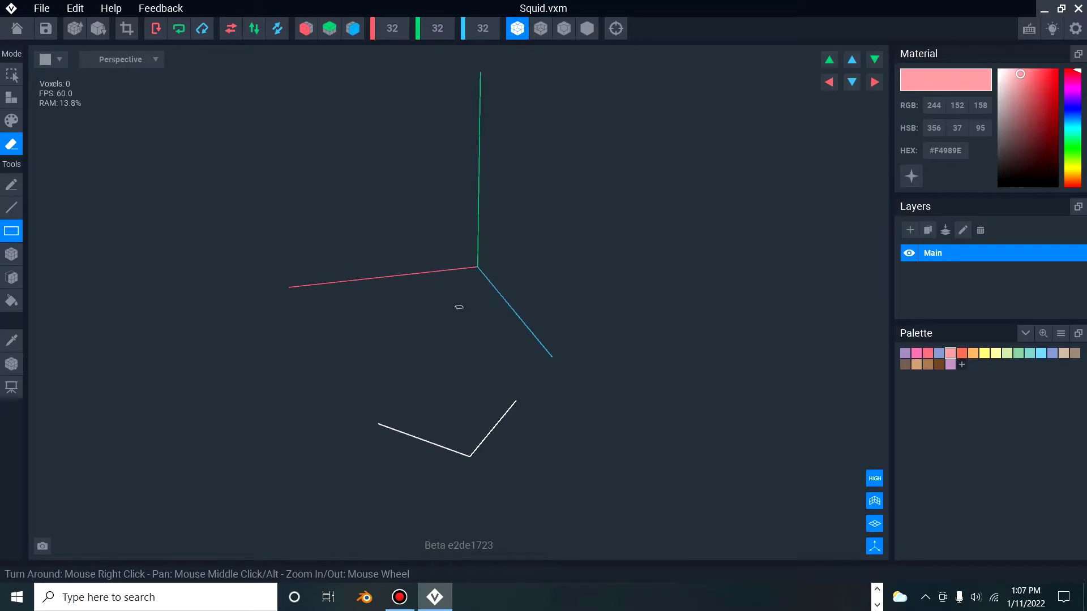
# Turn on mirroring on the X axis and inspect the mirror plane.
pyautogui.click(306, 28)
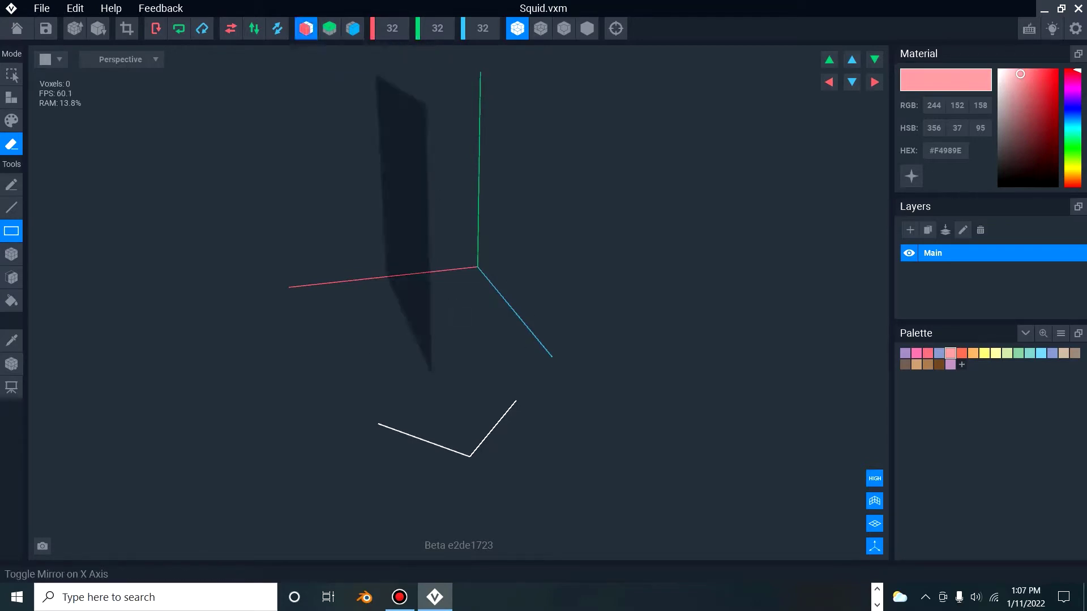
pyautogui.moveTo(428, 197); pyautogui.dragTo(452, 315, button='right')
pyautogui.moveTo(526, 301); pyautogui.dragTo(421, 257, button='right')
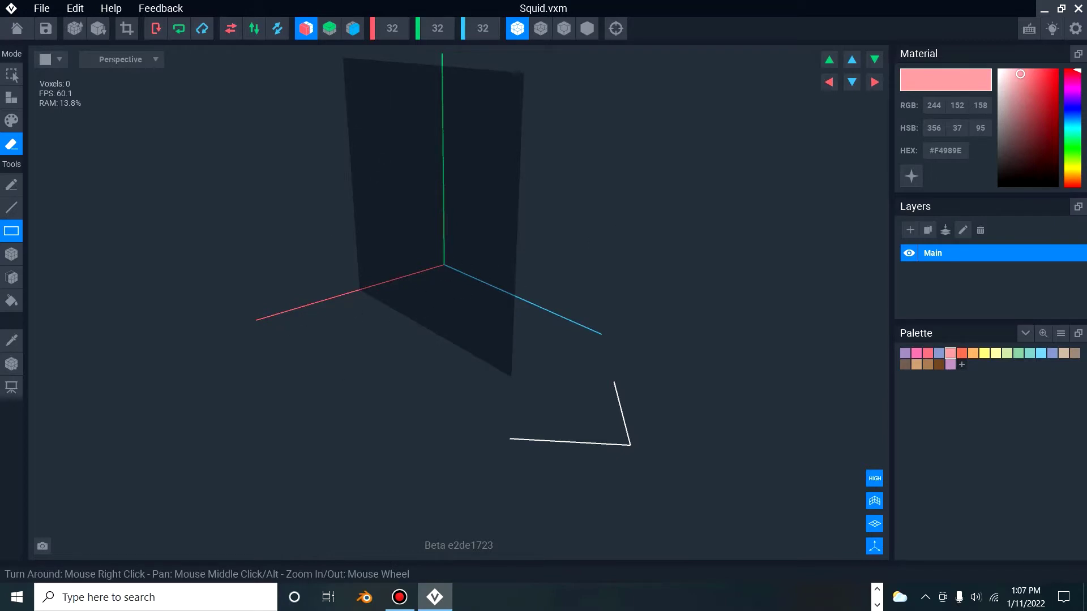
# Switch to the Snipping Tool reference and trace the squid's mantle outline with the red pen.
pyautogui.click(877, 589)
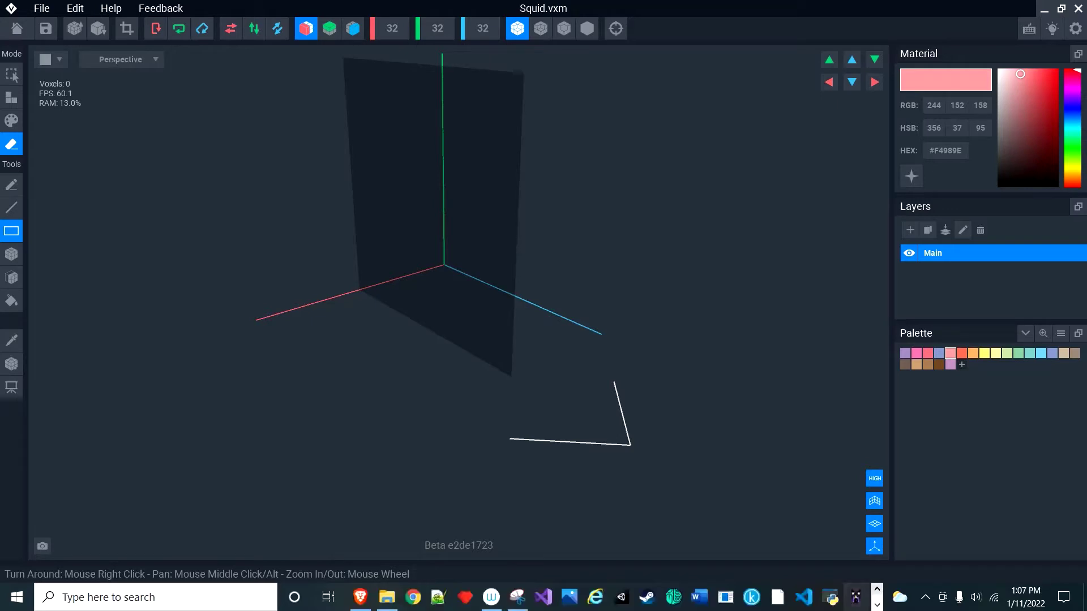
pyautogui.click(517, 596)
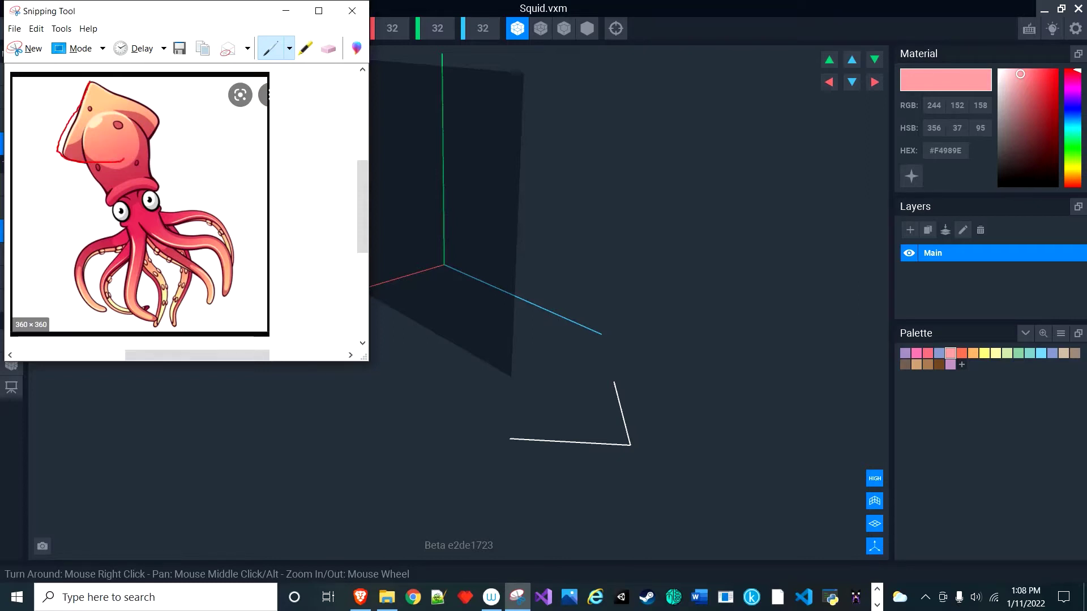
pyautogui.moveTo(164, 120); pyautogui.dragTo(92, 88)
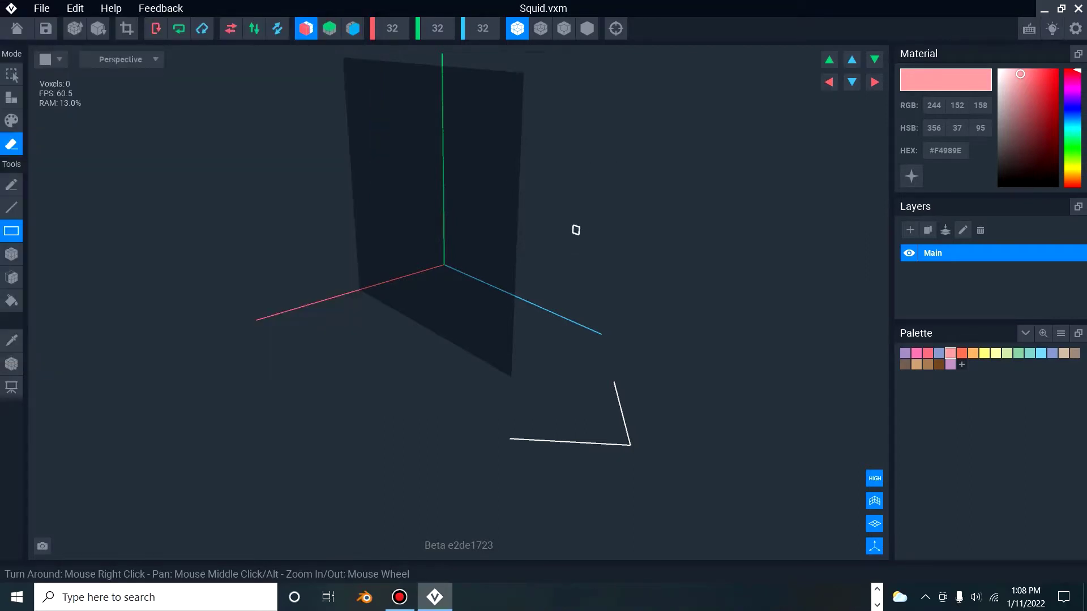
# Try the Quad Edges and edge-free displays, and restore Voxel Edges.
pyautogui.click(540, 29)
pyautogui.click(587, 28)
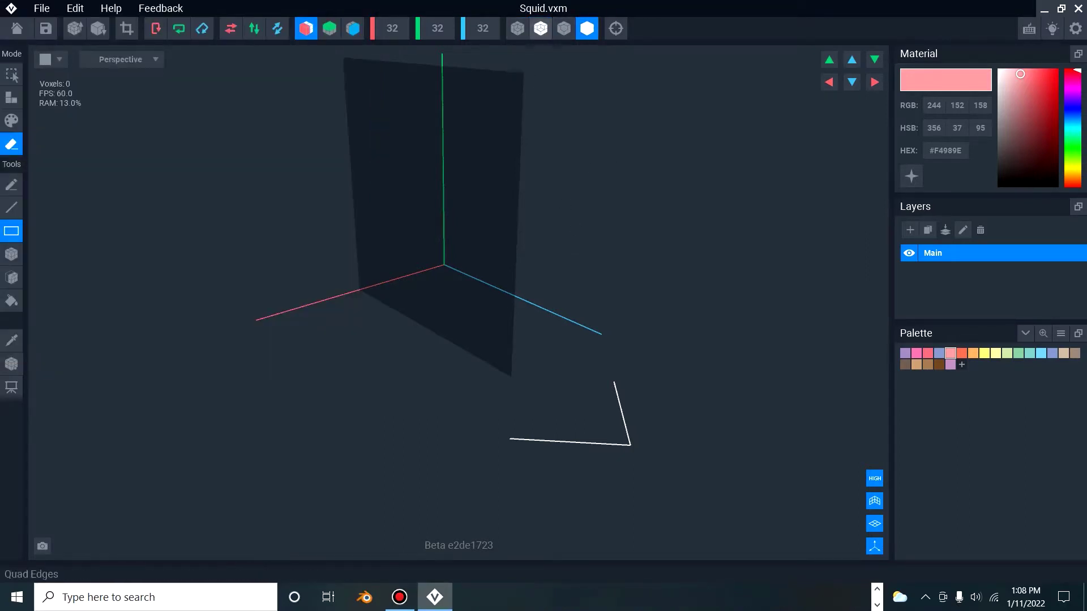
pyautogui.click(517, 28)
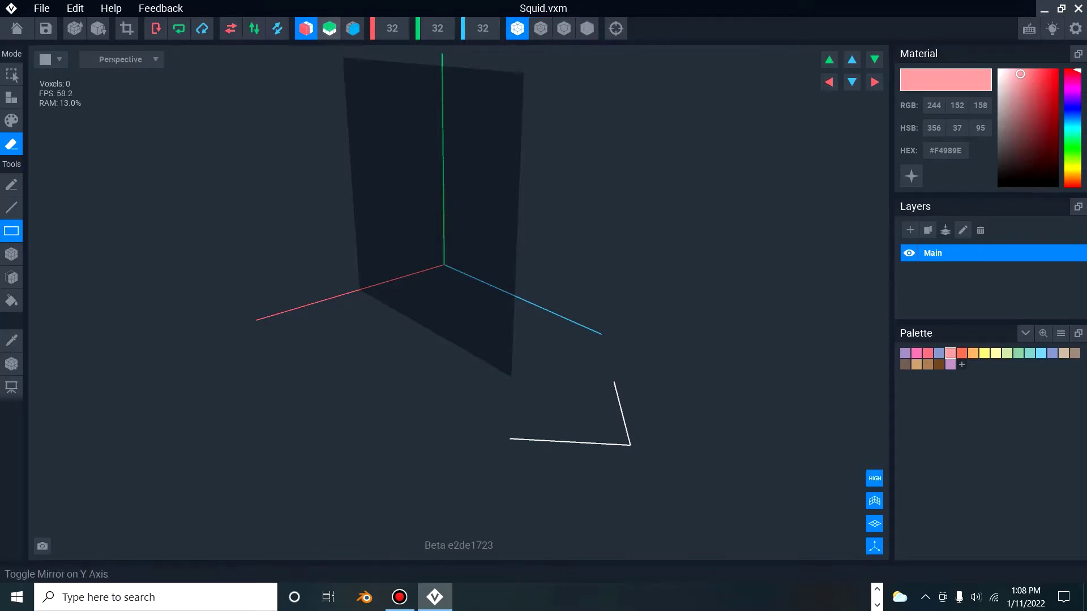
# Try mirroring on the Y and Z axes and leave only Z-axis mirroring on.
pyautogui.click(330, 28)
pyautogui.click(353, 28)
pyautogui.click(306, 29)
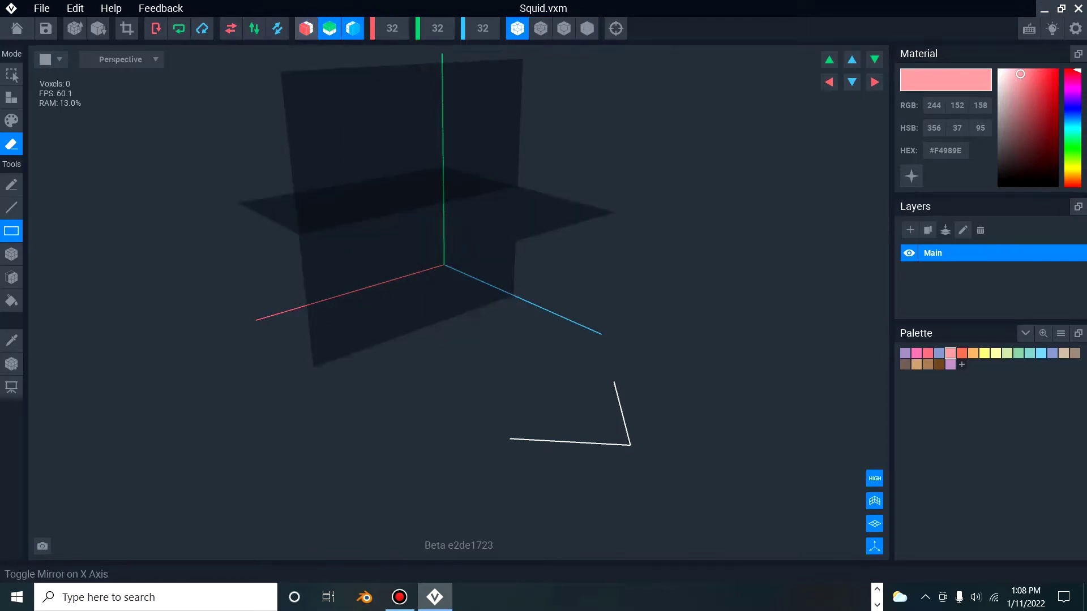
pyautogui.scroll(1, 413, 208)
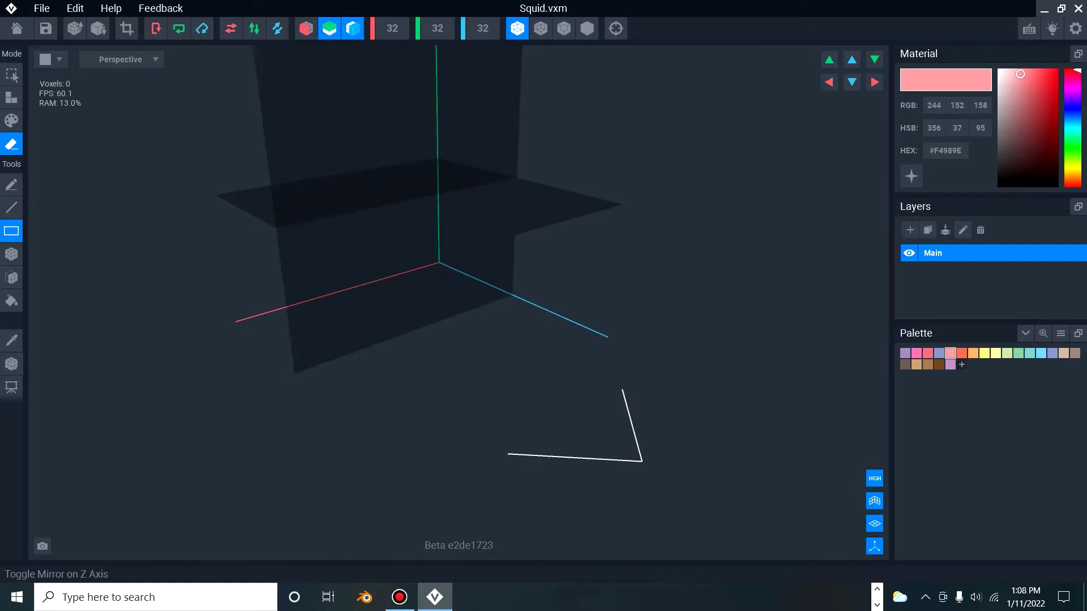
pyautogui.click(352, 28)
pyautogui.click(329, 29)
pyautogui.click(352, 28)
pyautogui.scroll(1, 435, 217)
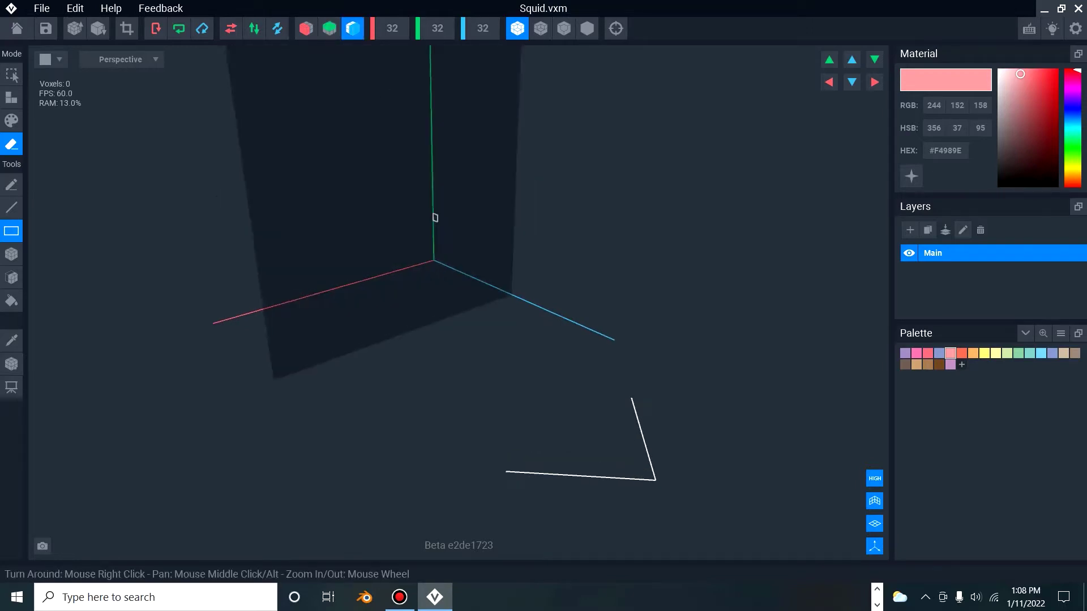
pyautogui.moveTo(483, 272); pyautogui.dragTo(515, 284, button='right')
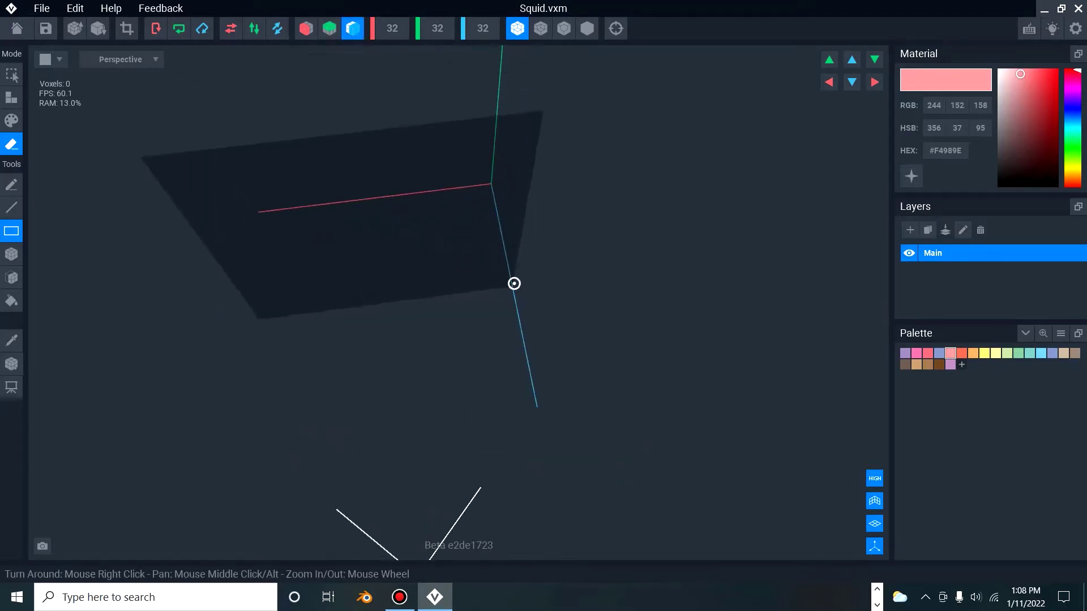
# Place a 12 by 2 voxel row at floor level along the Z mirror plane with the Box tool in Create mode.
pyautogui.click(11, 97)
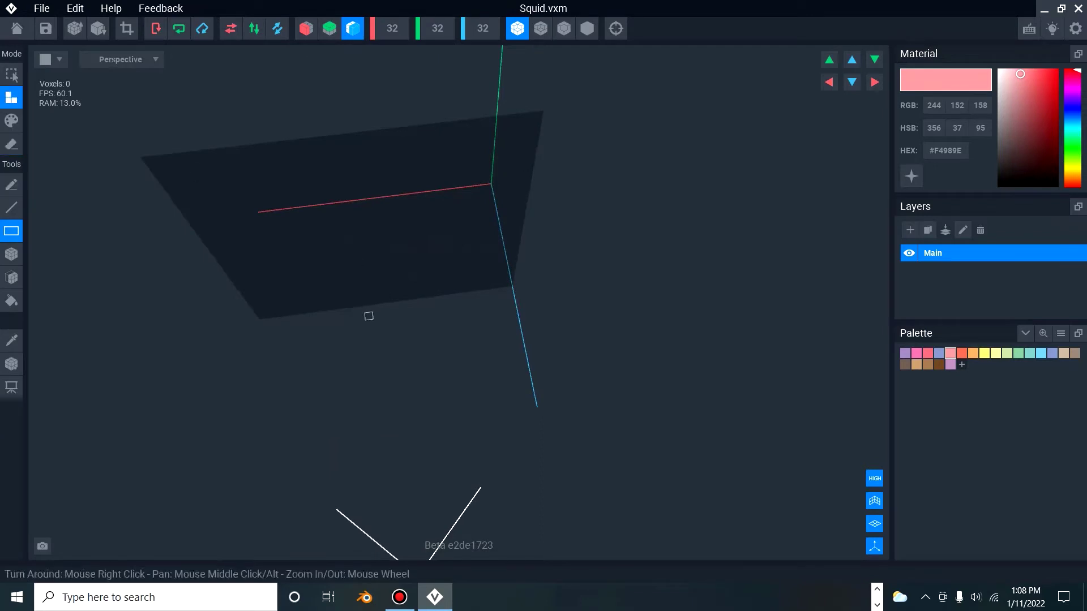
pyautogui.moveTo(344, 312); pyautogui.dragTo(410, 303)
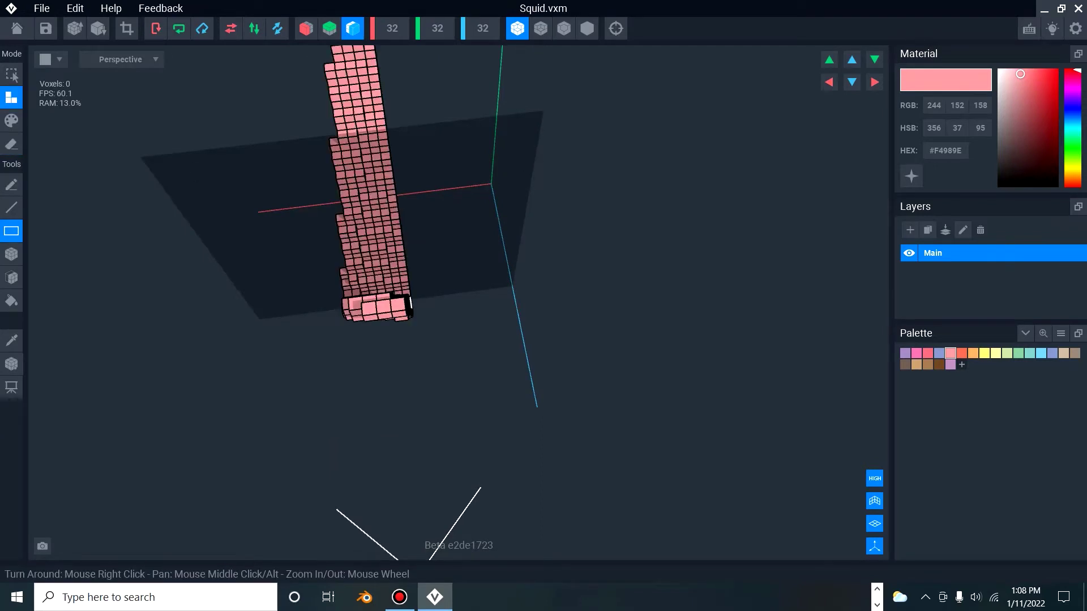
pyautogui.hotkey('ctrl', 'z')
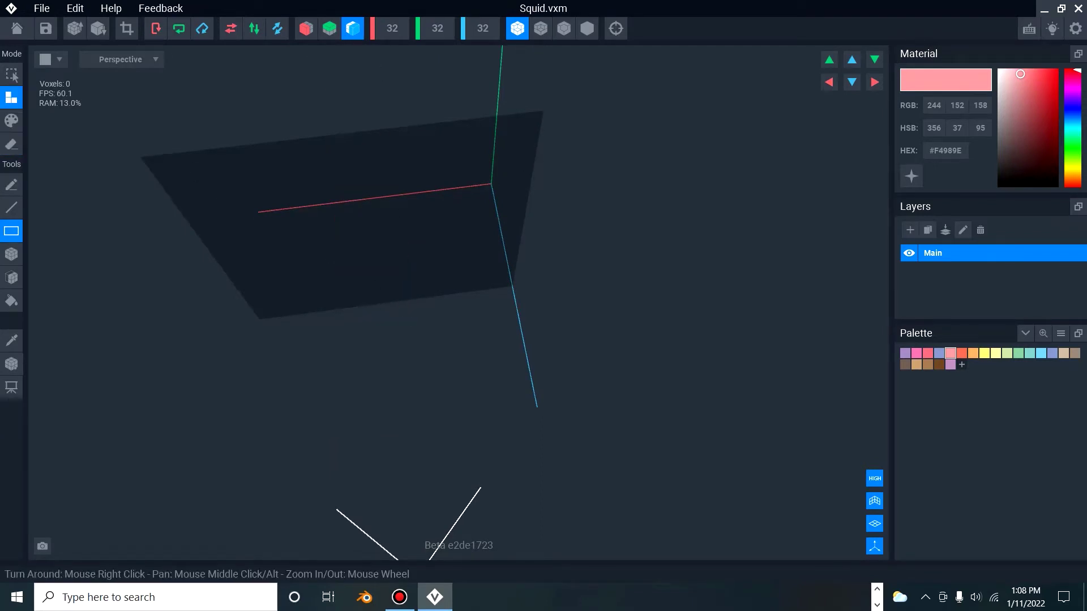
pyautogui.click(11, 254)
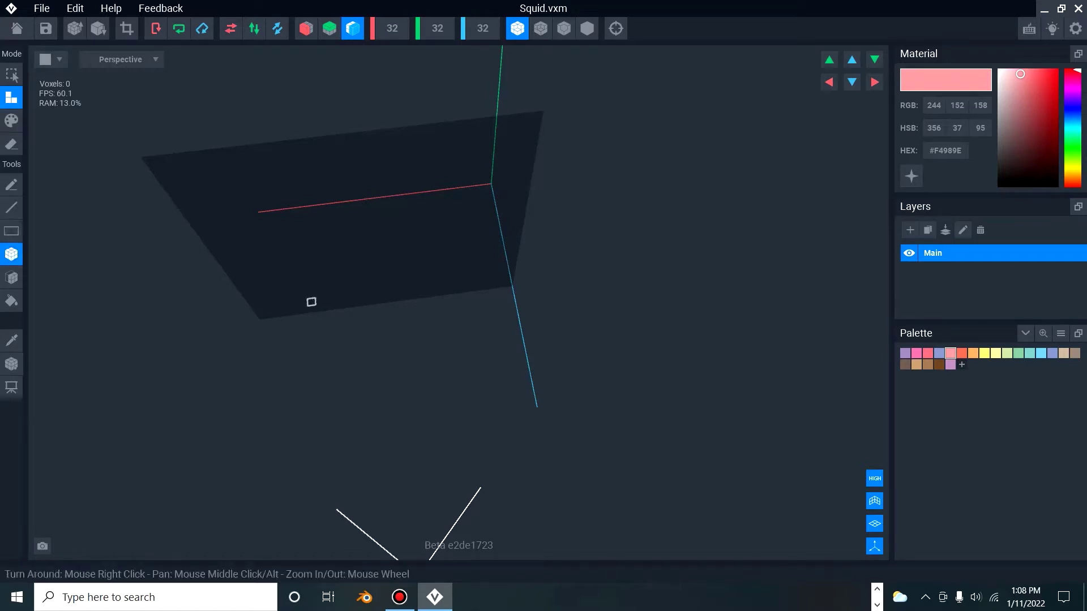
pyautogui.moveTo(336, 313)
pyautogui.mouseDown()
pyautogui.moveTo(426, 298)
pyautogui.moveTo(422, 314)
pyautogui.mouseUp()
pyautogui.moveTo(422, 316); pyautogui.dragTo(425, 313, button='right')
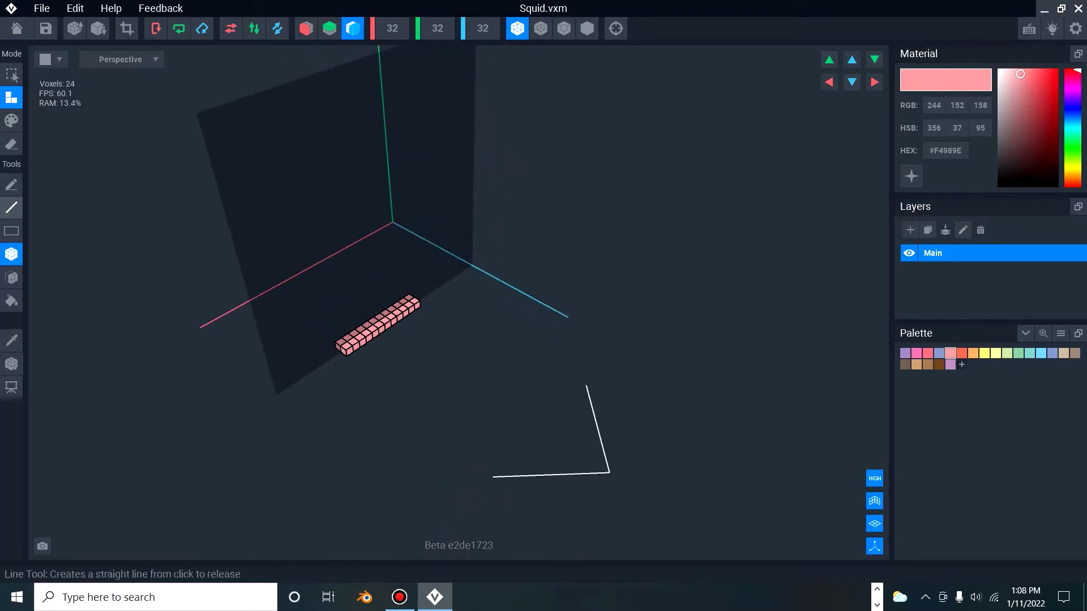
# Extrude the row's top face upward with the Face tool to form a tall slab.
pyautogui.click(11, 278)
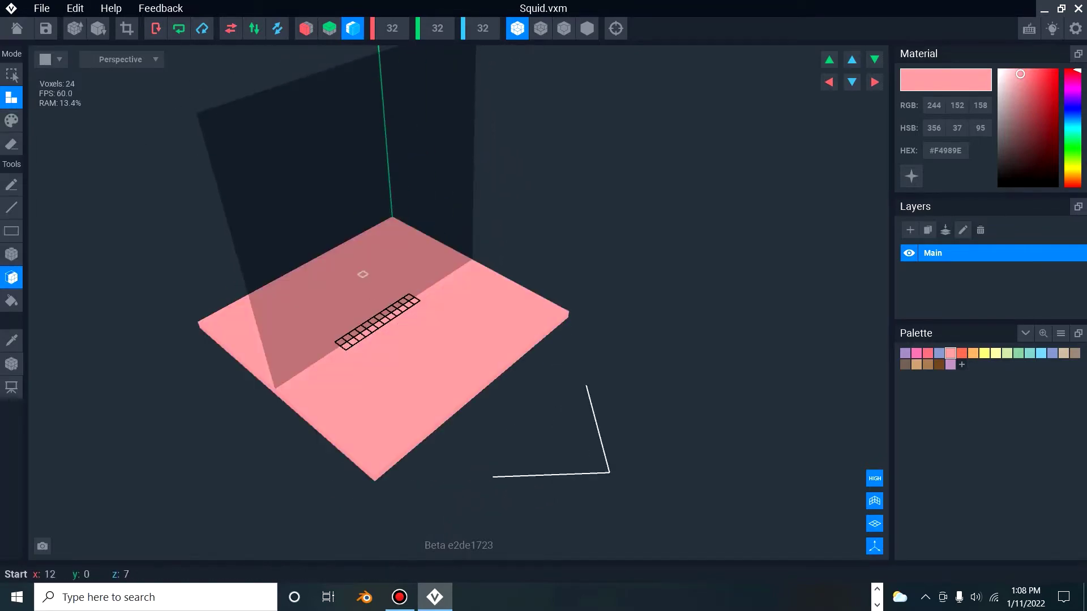
pyautogui.click(362, 275)
pyautogui.hotkey('ctrl', 'z')
pyautogui.moveTo(384, 320); pyautogui.dragTo(361, 166)
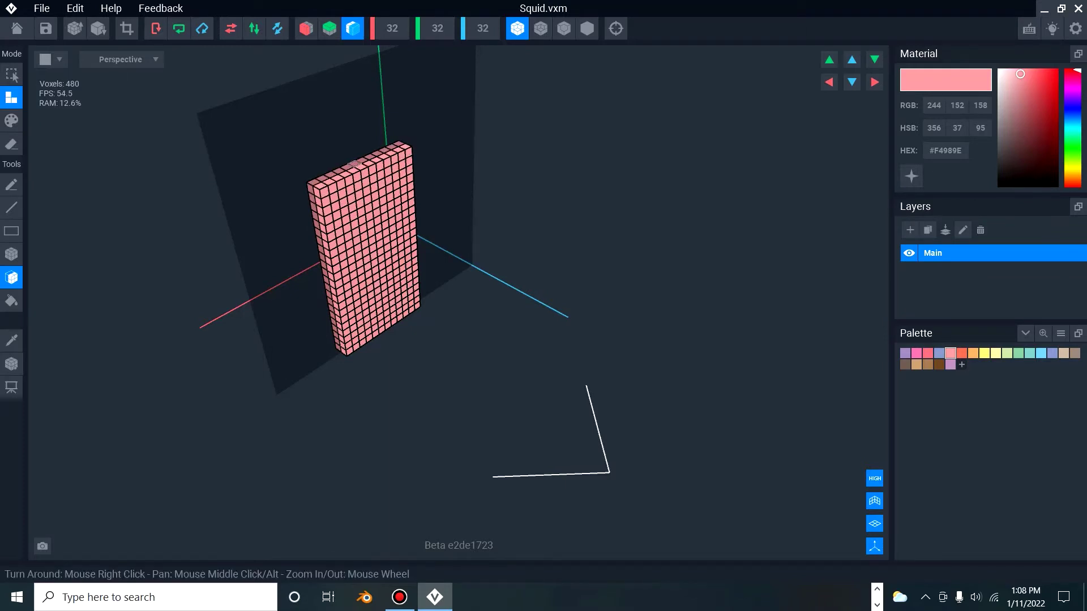
# Raise the volume resolution to 64 and extrude the slab's top face up by several layers.
pyautogui.click(75, 28)
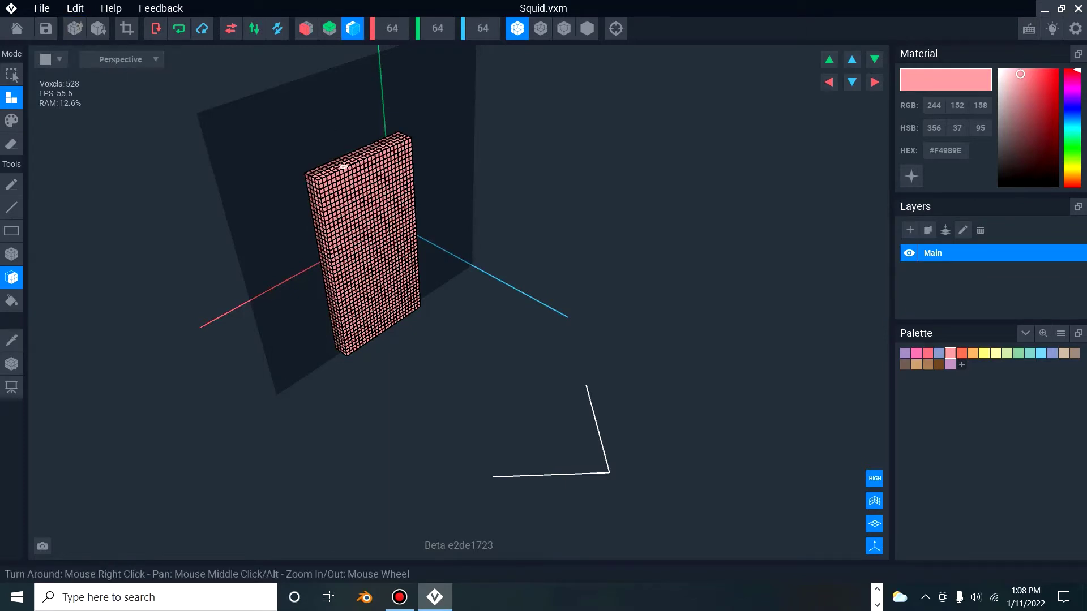
pyautogui.moveTo(343, 166)
pyautogui.mouseDown()
pyautogui.moveTo(331, 126)
pyautogui.moveTo(352, 155)
pyautogui.mouseUp()
pyautogui.click(351, 157)
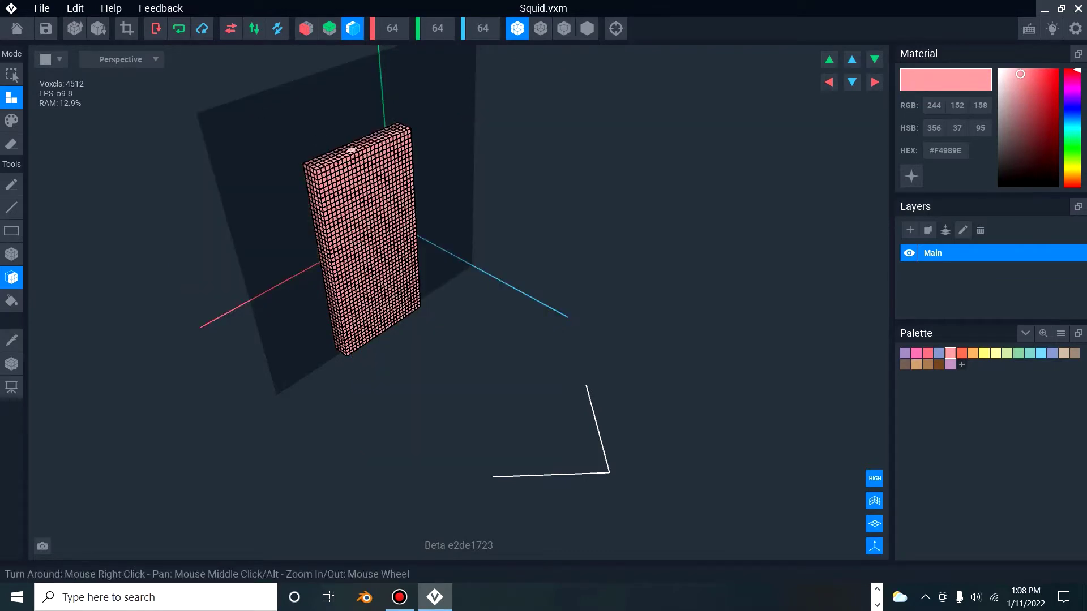
pyautogui.click(352, 151)
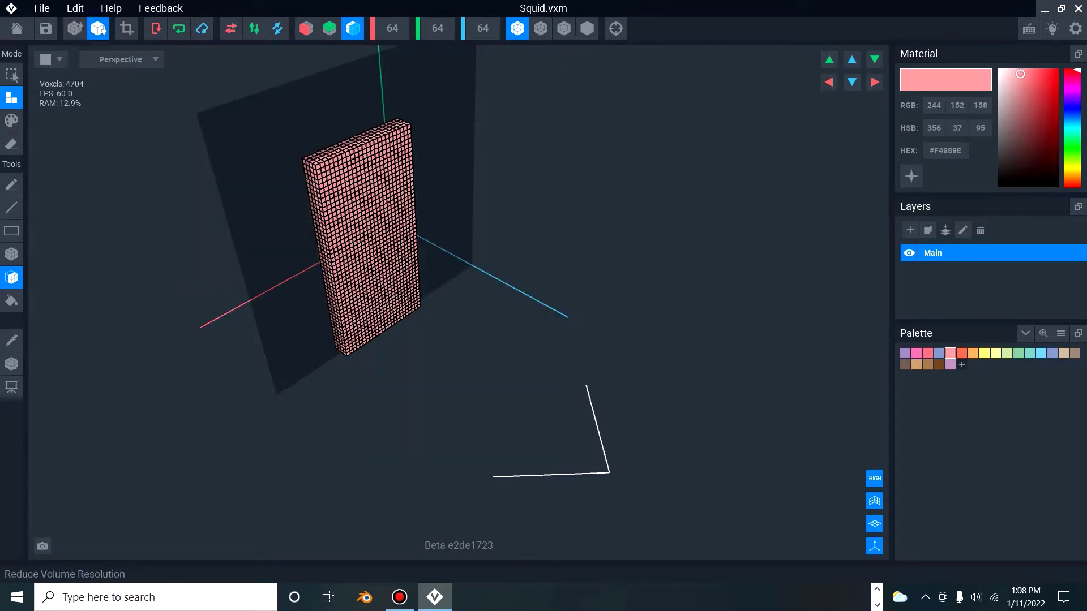
# Reduce the volume resolution back to 32 and extrude the slab's top face up by four layers.
pyautogui.click(98, 28)
pyautogui.moveTo(419, 243); pyautogui.dragTo(449, 292, button='right')
pyautogui.scroll(-3, 343, 154)
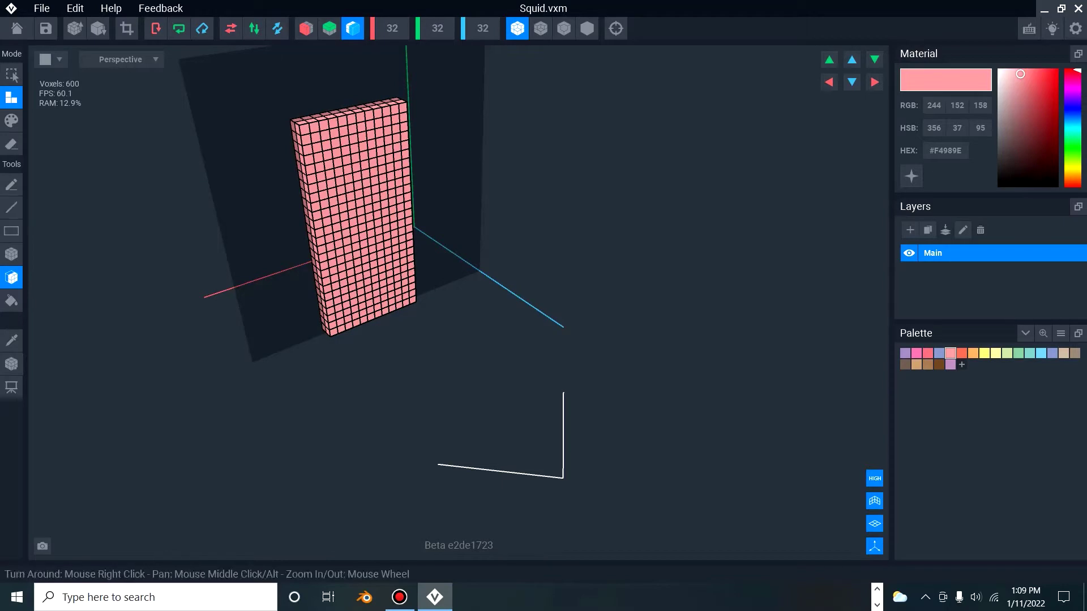
pyautogui.click(352, 108)
pyautogui.click(349, 100)
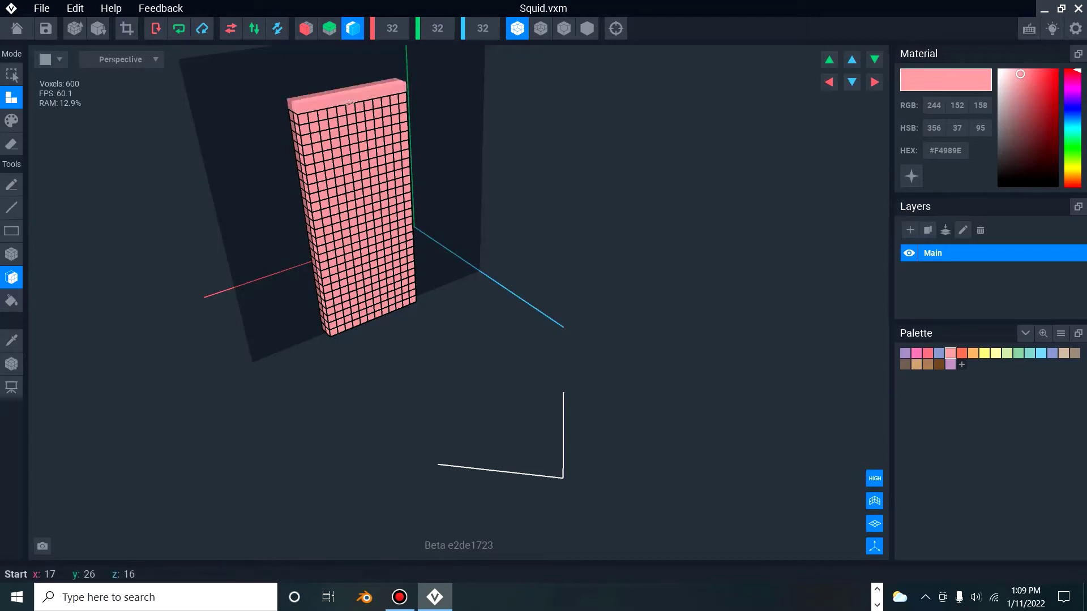
pyautogui.click(347, 90)
pyautogui.click(345, 81)
pyautogui.moveTo(425, 153); pyautogui.dragTo(429, 201, button='right')
pyautogui.moveTo(345, 216); pyautogui.dragTo(409, 352, button='middle')
pyautogui.moveTo(358, 256)
pyautogui.mouseDown(button='right')
pyautogui.moveTo(403, 289)
pyautogui.moveTo(474, 253)
pyautogui.moveTo(567, 247)
pyautogui.moveTo(564, 232)
pyautogui.mouseUp(button='right')
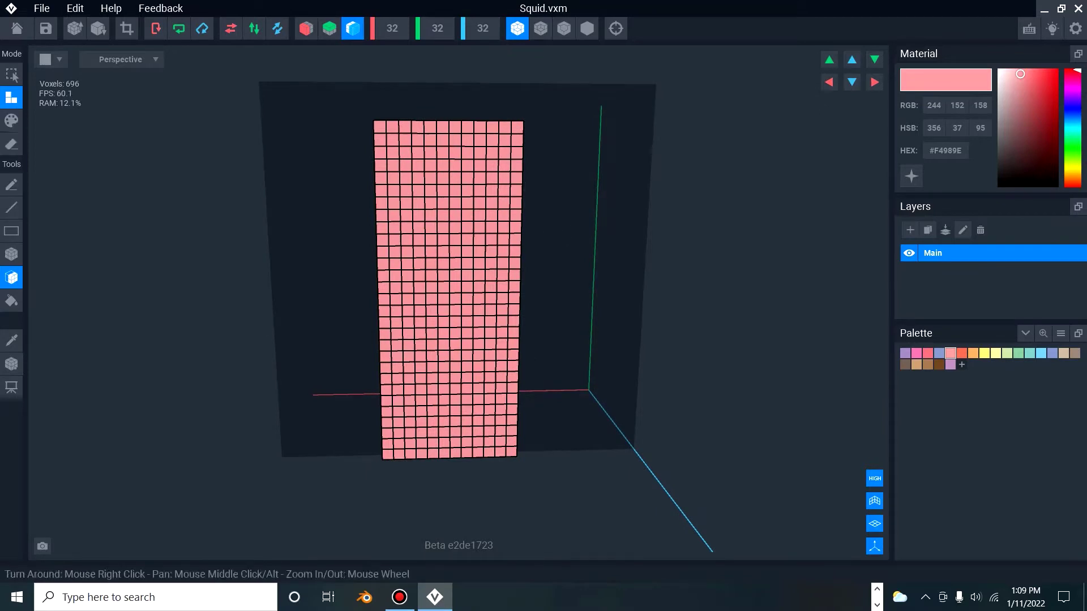
# Switch to Erase mode and turn on X-axis mirroring in addition to the Z axis.
pyautogui.click(11, 144)
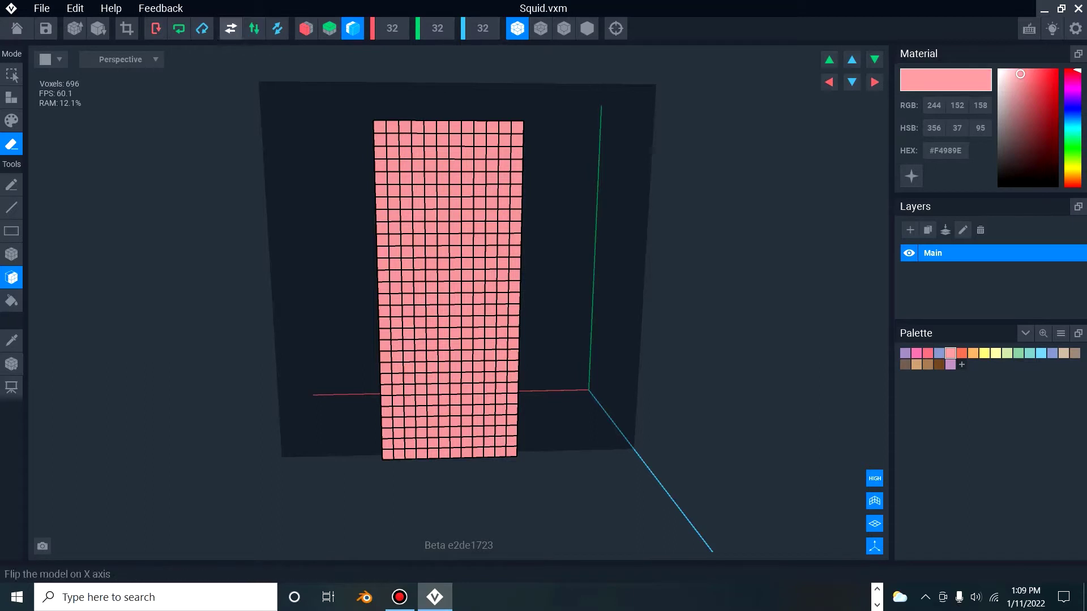
pyautogui.click(329, 29)
pyautogui.click(329, 29)
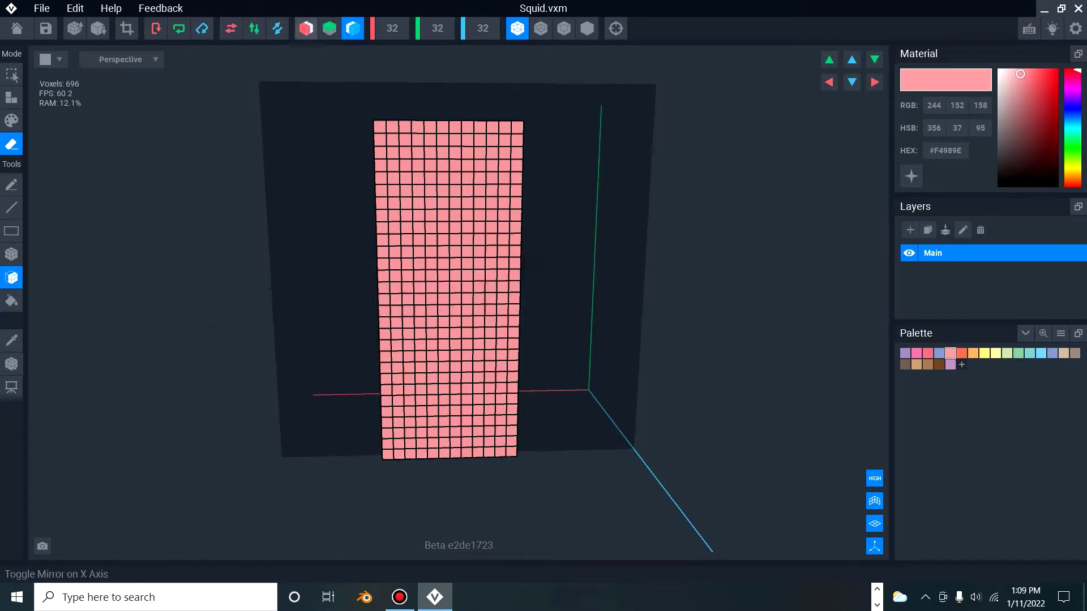
pyautogui.click(306, 29)
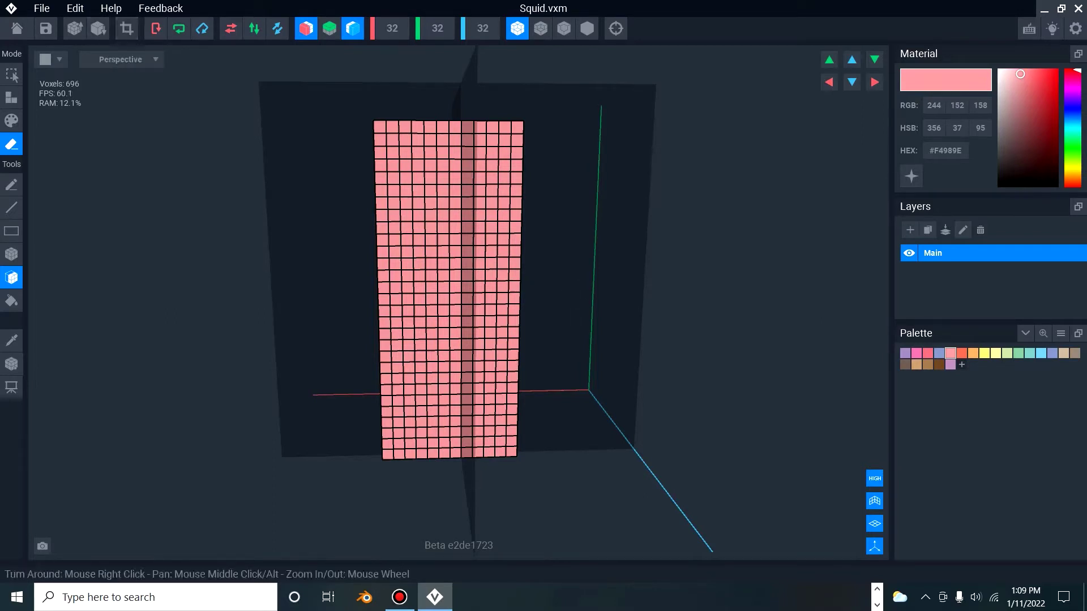
# Select the whole slab with the Screen Rect tool and move it along the X axis until it is centred on the mirror plane.
pyautogui.click(12, 74)
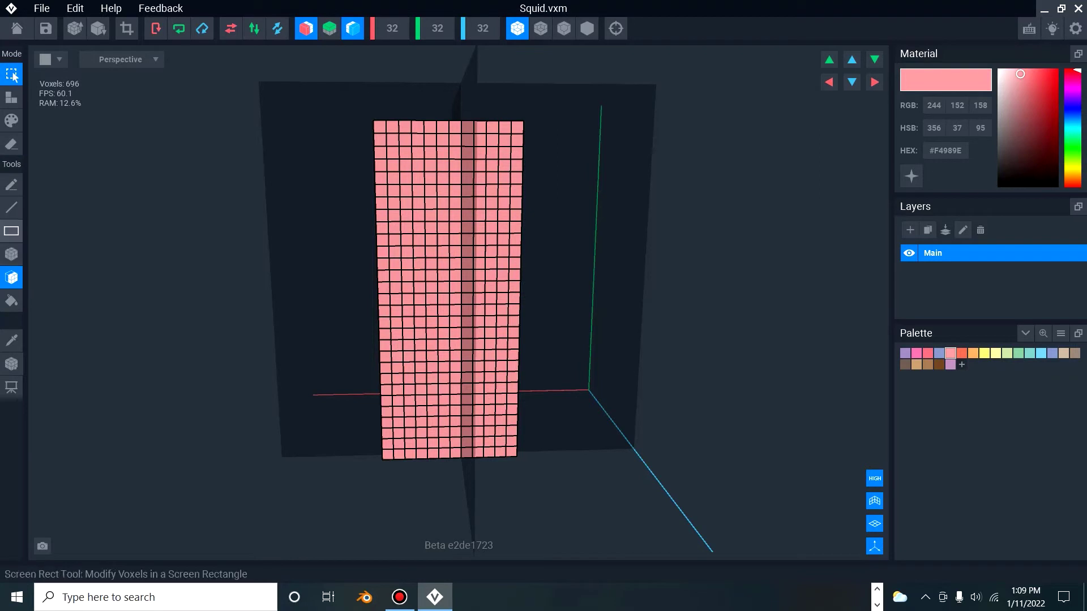
pyautogui.moveTo(288, 83); pyautogui.dragTo(639, 518)
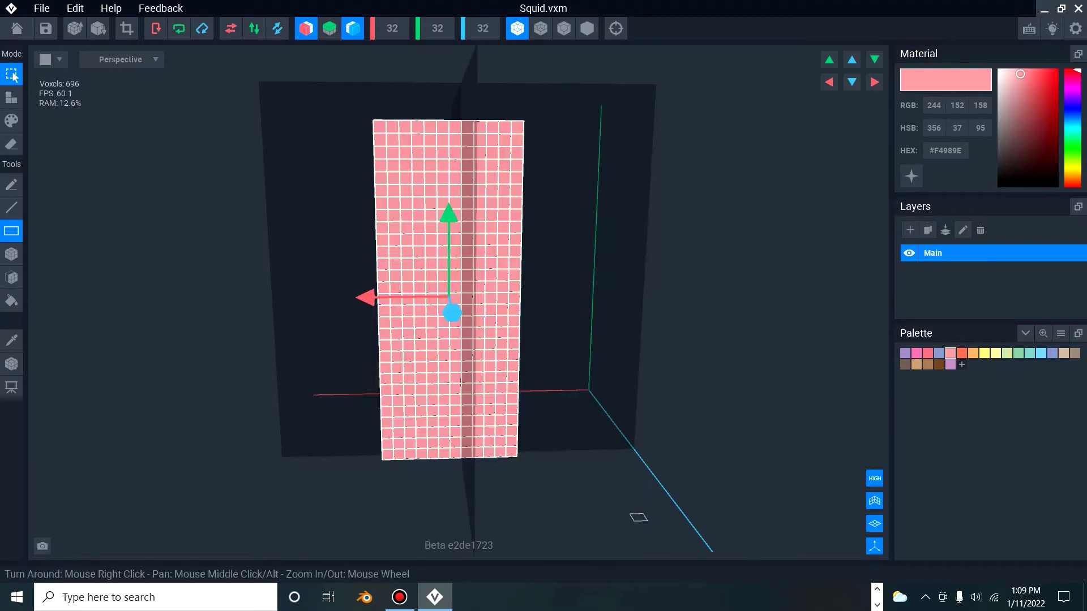
pyautogui.click(380, 301)
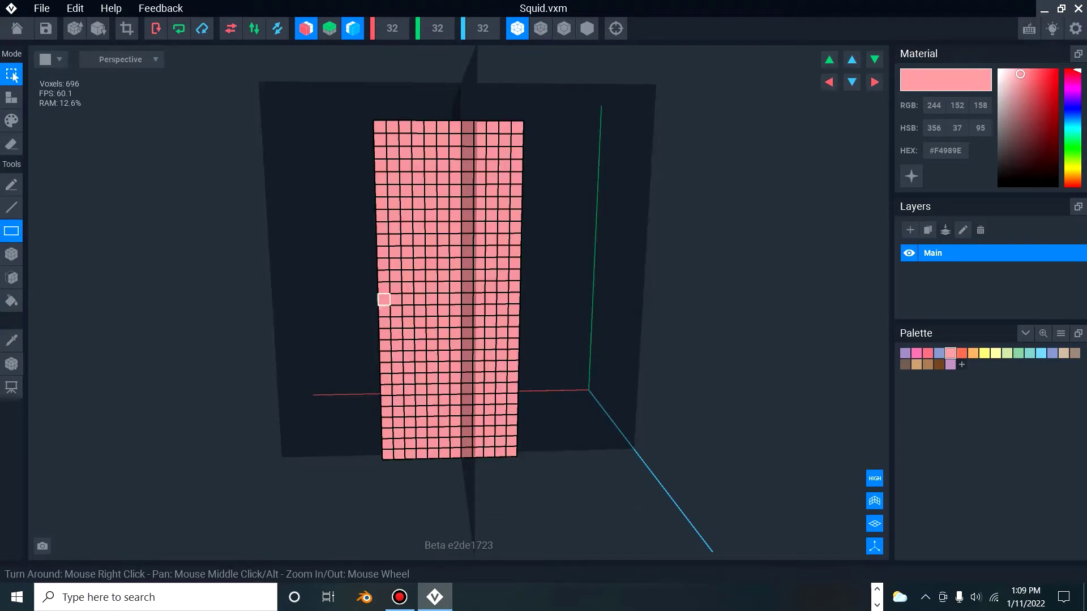
pyautogui.moveTo(327, 93); pyautogui.dragTo(638, 520)
pyautogui.moveTo(366, 297); pyautogui.dragTo(391, 297)
pyautogui.moveTo(665, 269); pyautogui.dragTo(667, 265, button='right')
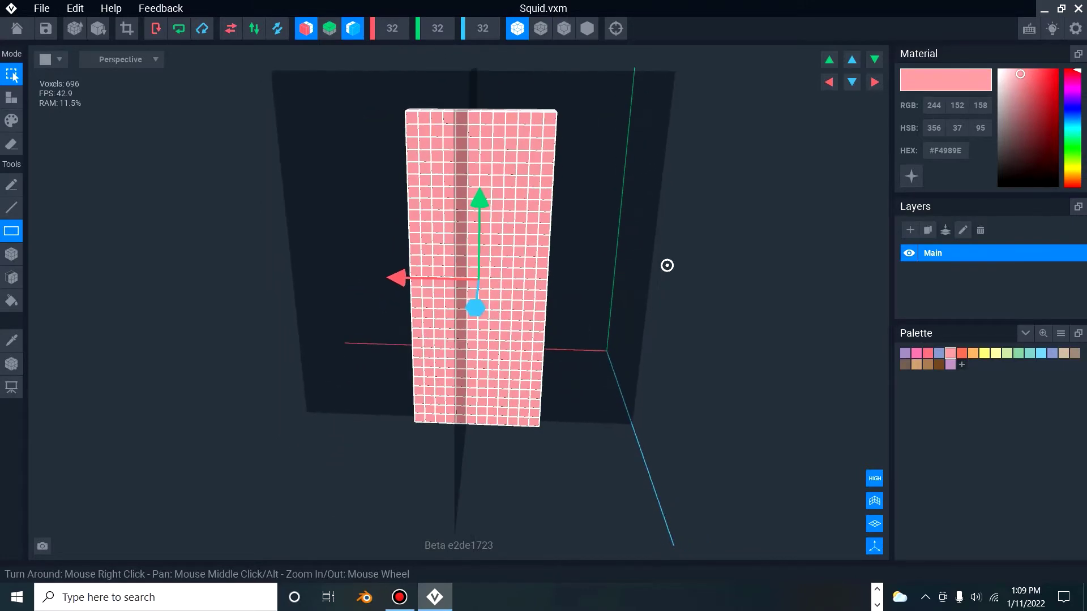
pyautogui.moveTo(398, 278); pyautogui.dragTo(385, 278)
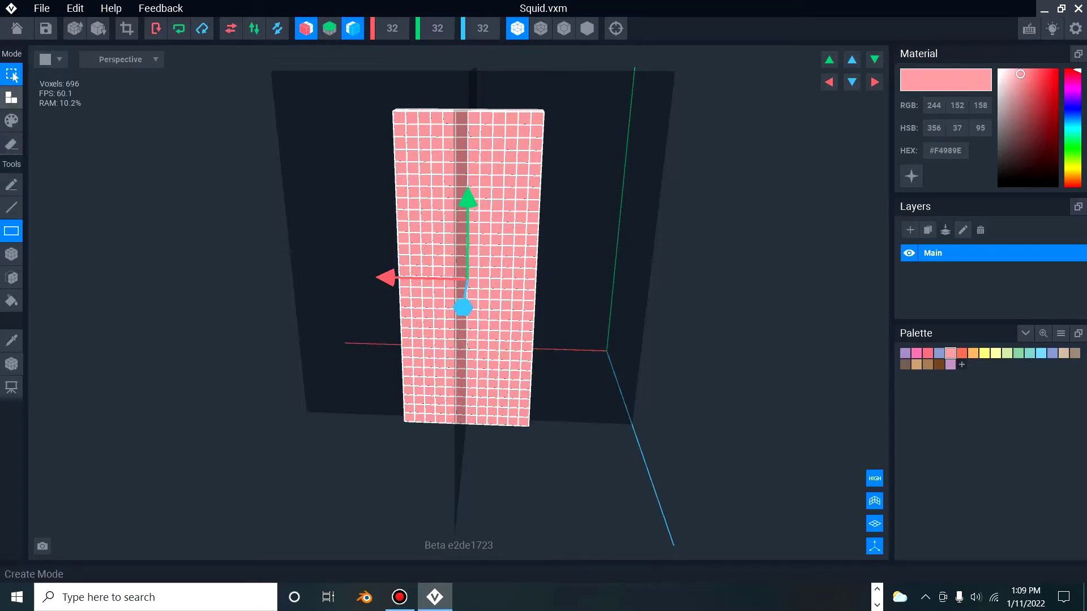
pyautogui.moveTo(474, 169); pyautogui.dragTo(587, 189, button='right')
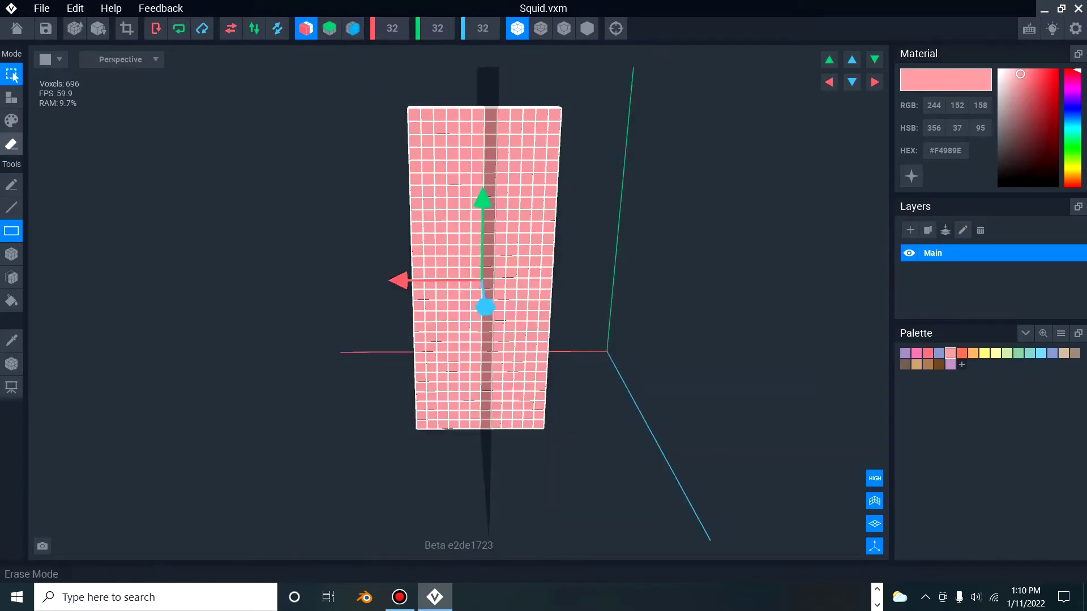
# Erase the slab's top row except the two centre columns, and erase stepped corners in the rows below voxel by voxel.
pyautogui.click(12, 144)
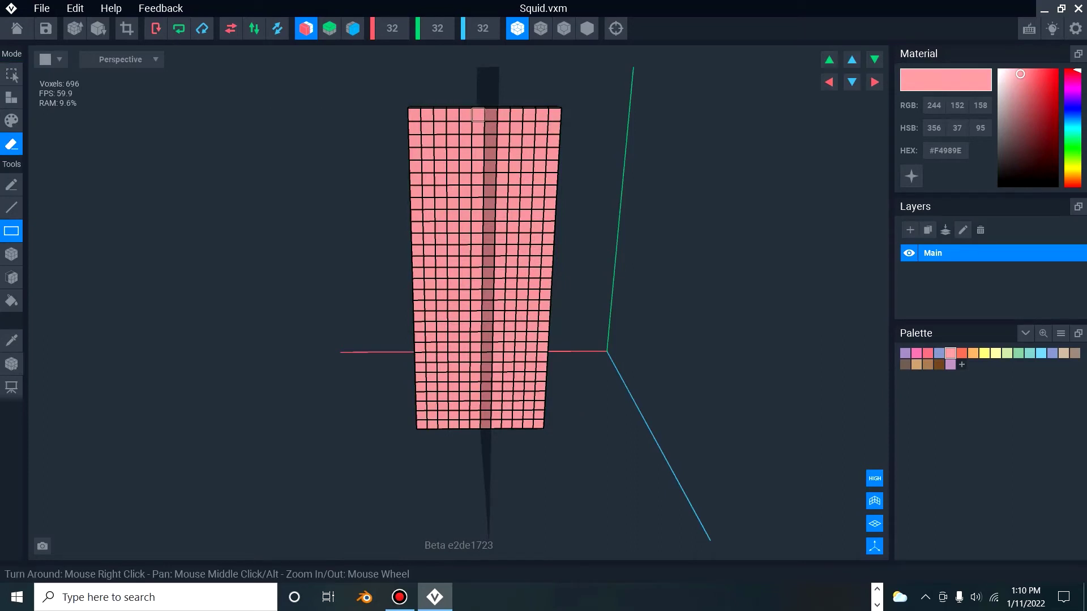
pyautogui.moveTo(472, 115)
pyautogui.mouseDown()
pyautogui.moveTo(448, 114)
pyautogui.moveTo(438, 128)
pyautogui.moveTo(410, 114)
pyautogui.mouseUp()
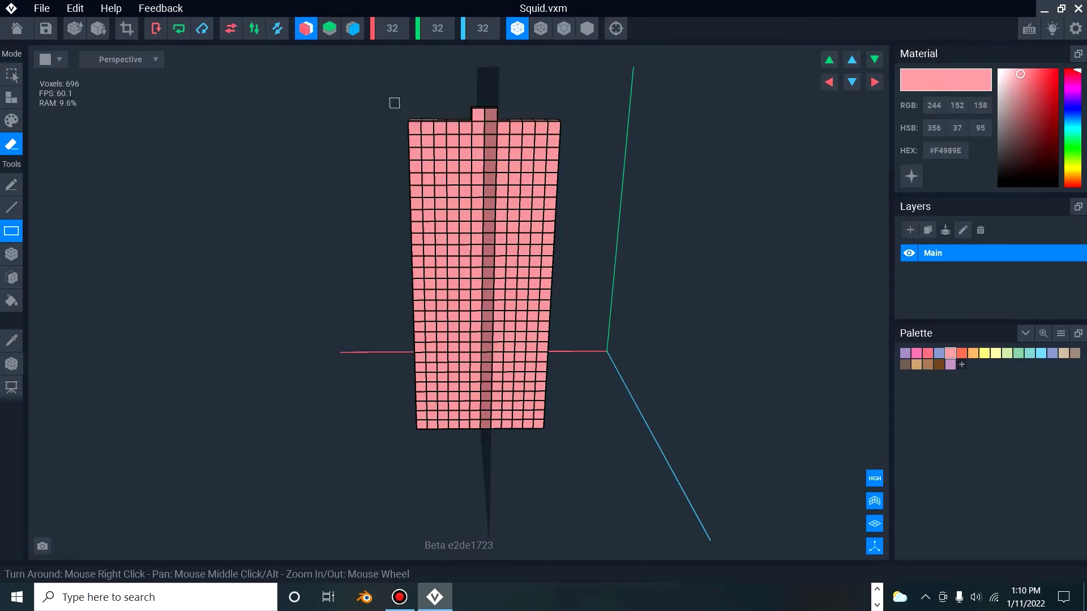
pyautogui.click(11, 184)
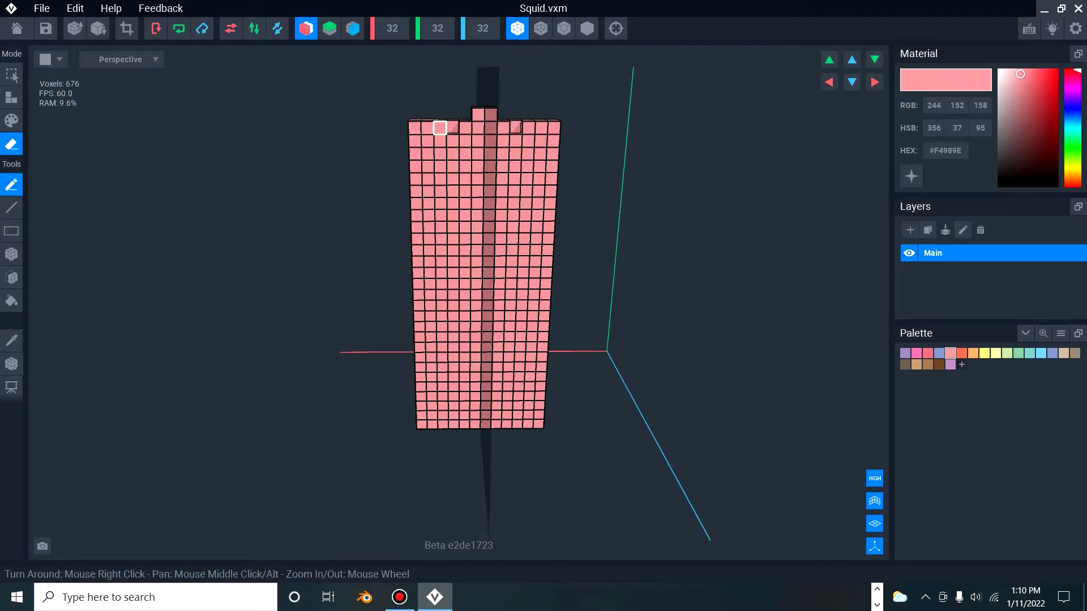
pyautogui.click(441, 126)
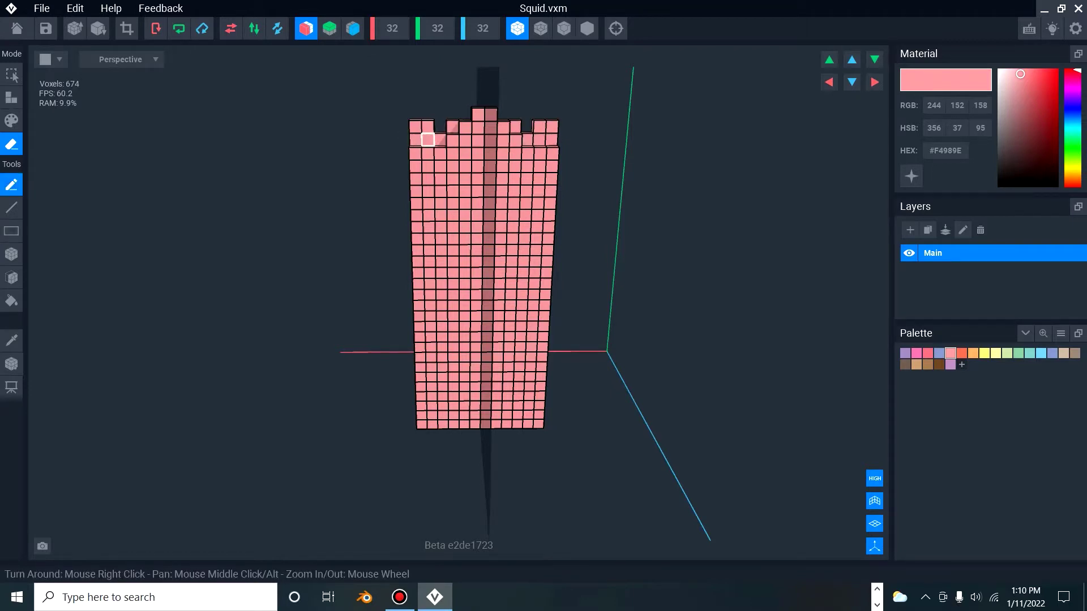
pyautogui.moveTo(415, 138); pyautogui.dragTo(413, 125)
pyautogui.click(434, 142)
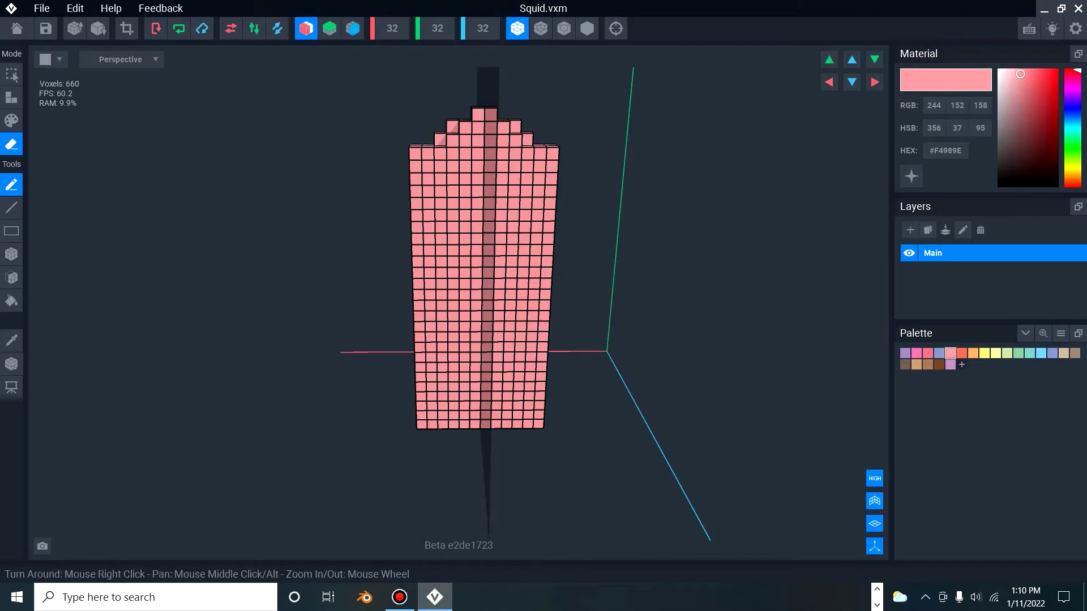
# Turn on Z-axis mirroring and erase the slab's outer corner voxels to continue the stepped point down to its side edges.
pyautogui.click(353, 28)
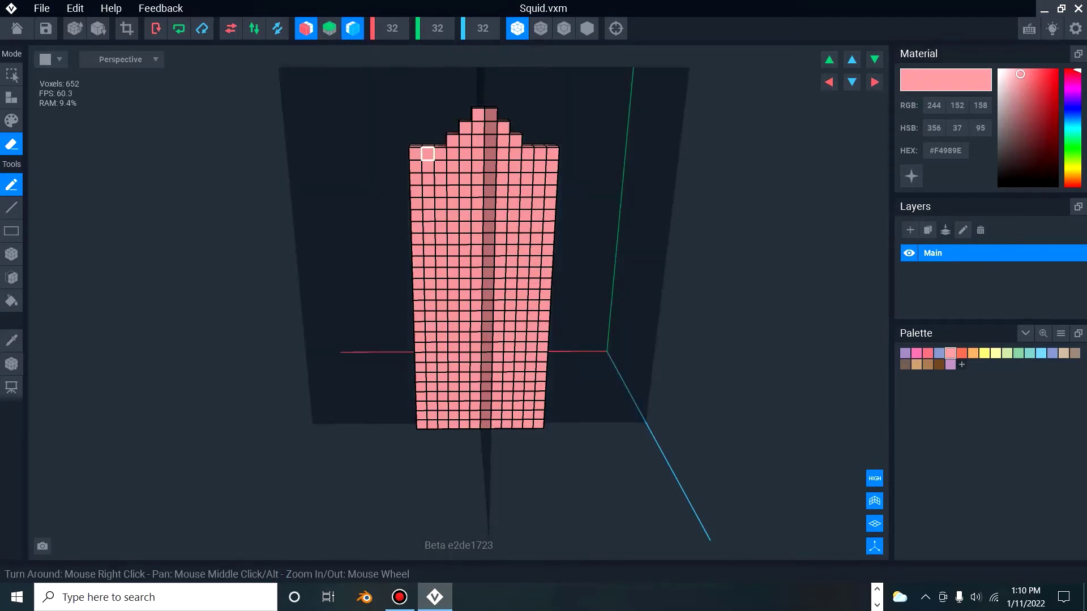
pyautogui.click(427, 153)
pyautogui.click(415, 153)
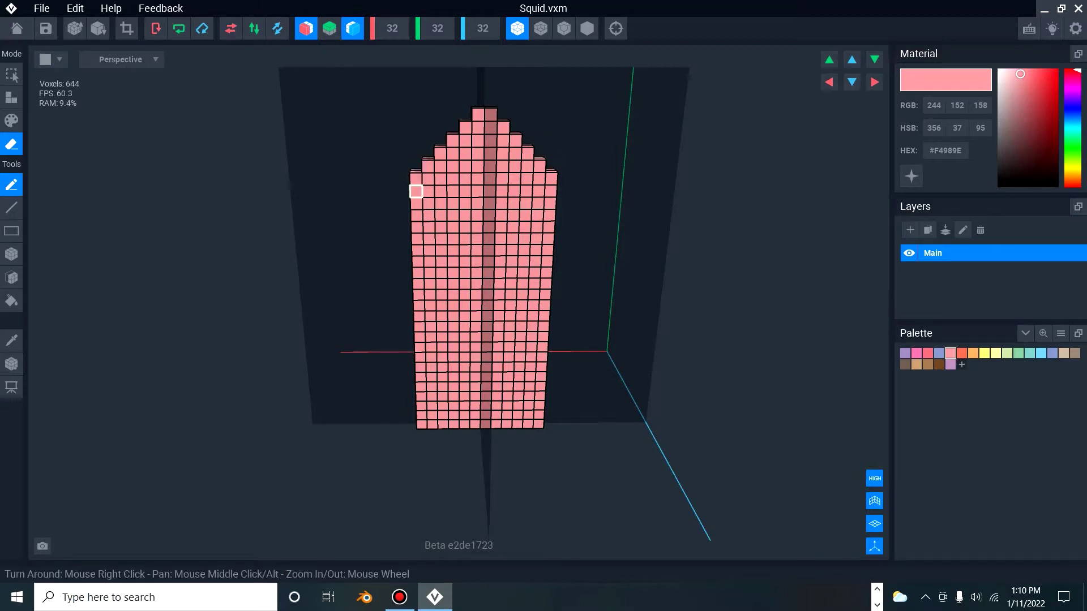
pyautogui.click(415, 167)
# Erase a stepped V-shaped groove across the slab, from both side edges down to the two centre columns, to outline the fin's lower edge.
pyautogui.click(416, 204)
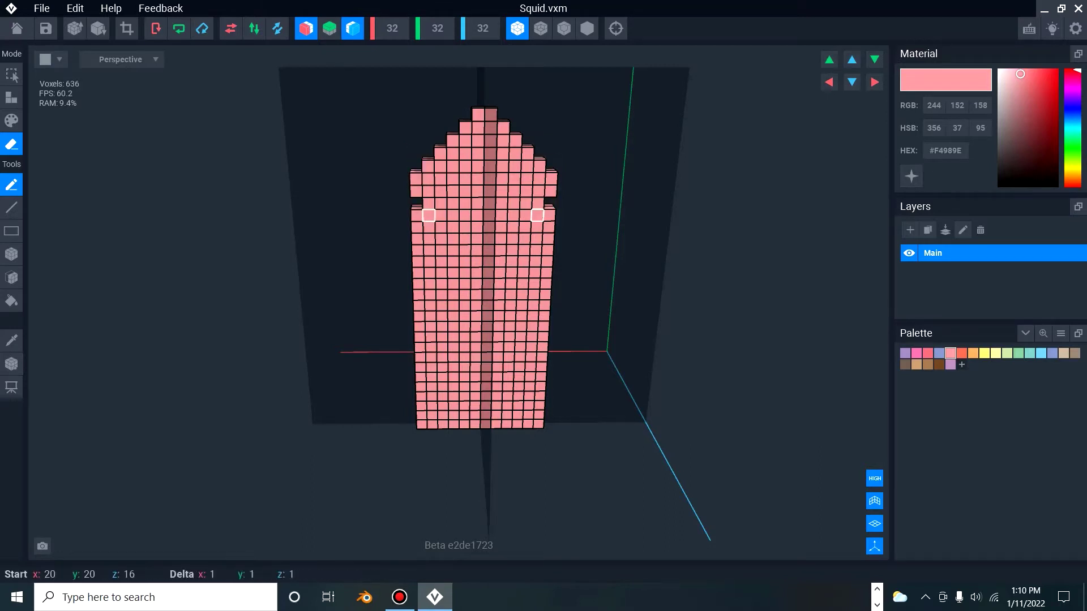
pyautogui.click(428, 213)
pyautogui.click(442, 225)
pyautogui.click(453, 237)
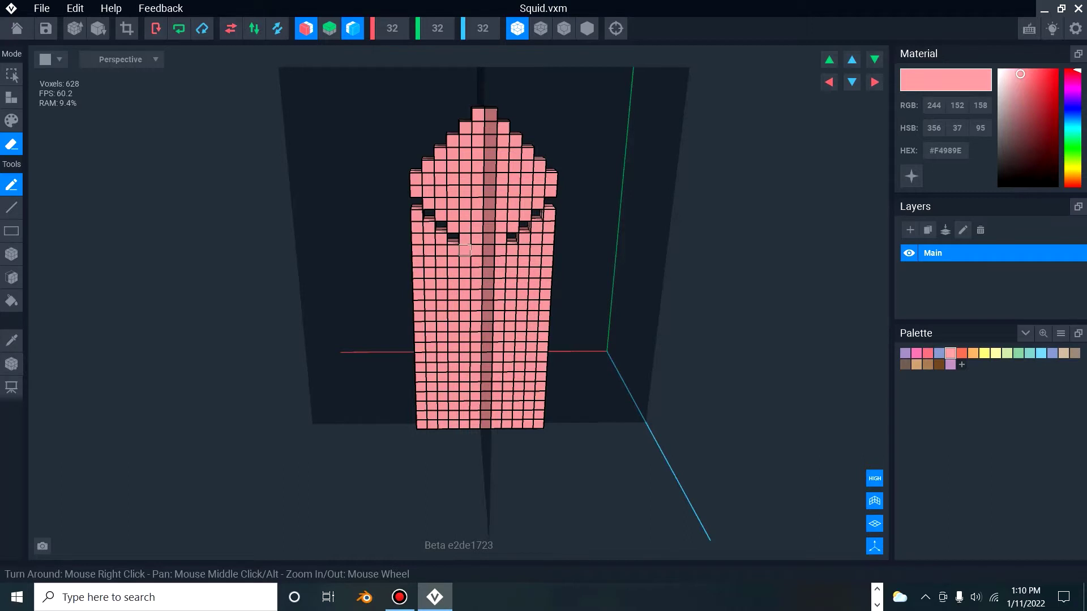
pyautogui.click(464, 249)
pyautogui.click(477, 258)
pyautogui.click(488, 265)
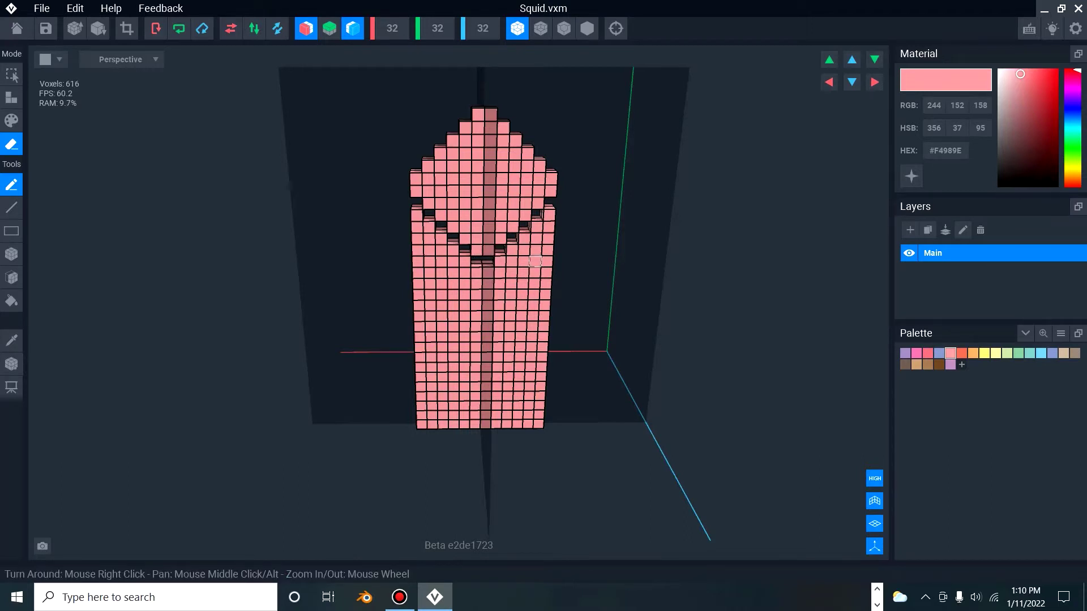
pyautogui.moveTo(535, 261); pyautogui.dragTo(547, 262, button='right')
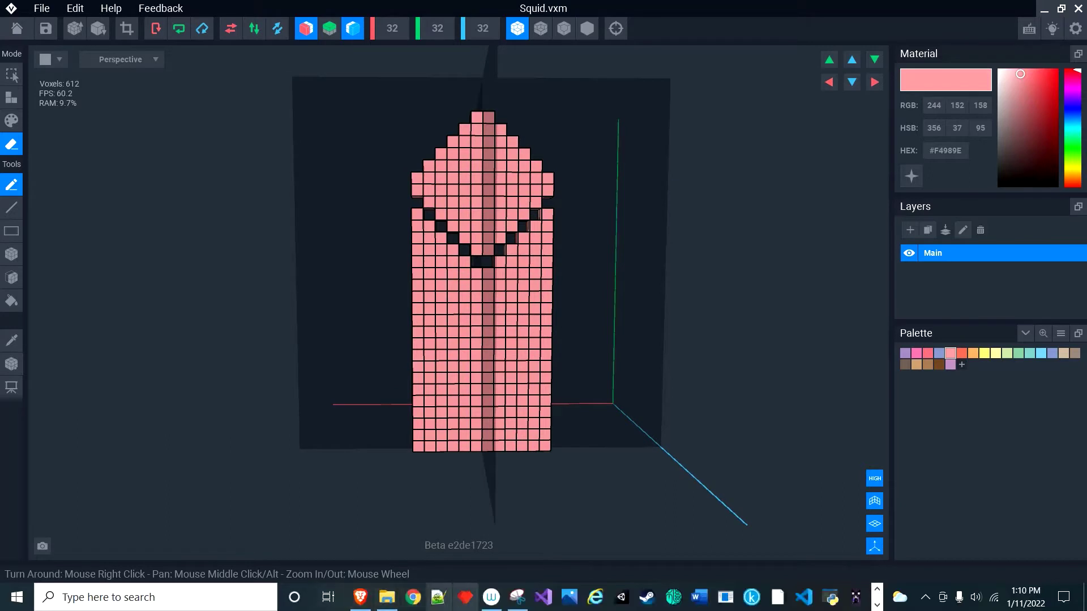
# Using the squid reference as a guide, switch to Attach mode and add a stepped arch of raised voxels over the groove's lower tip.
pyautogui.click(517, 597)
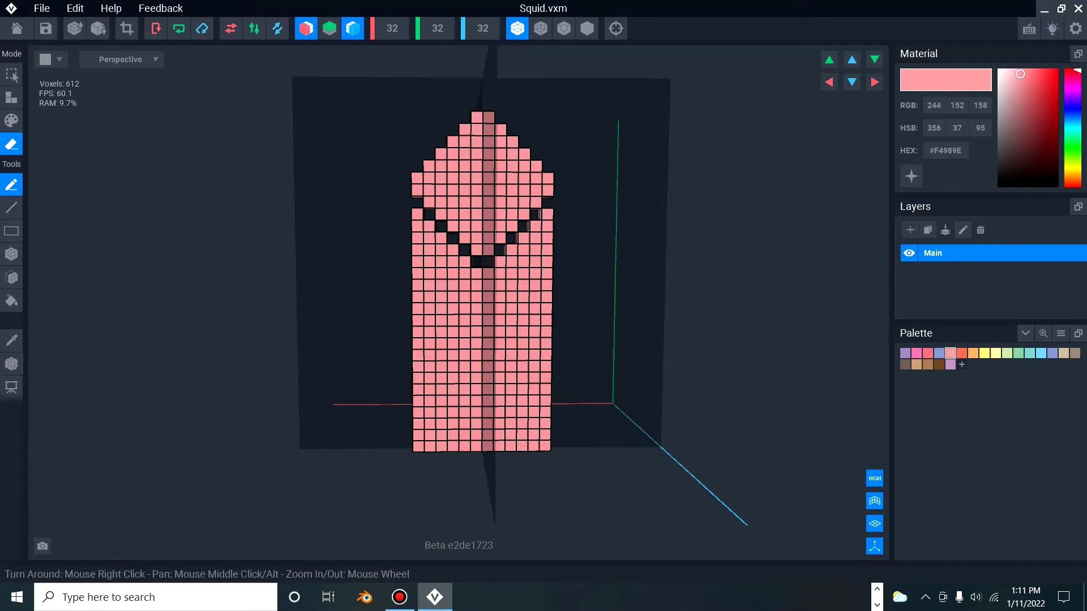
pyautogui.click(11, 97)
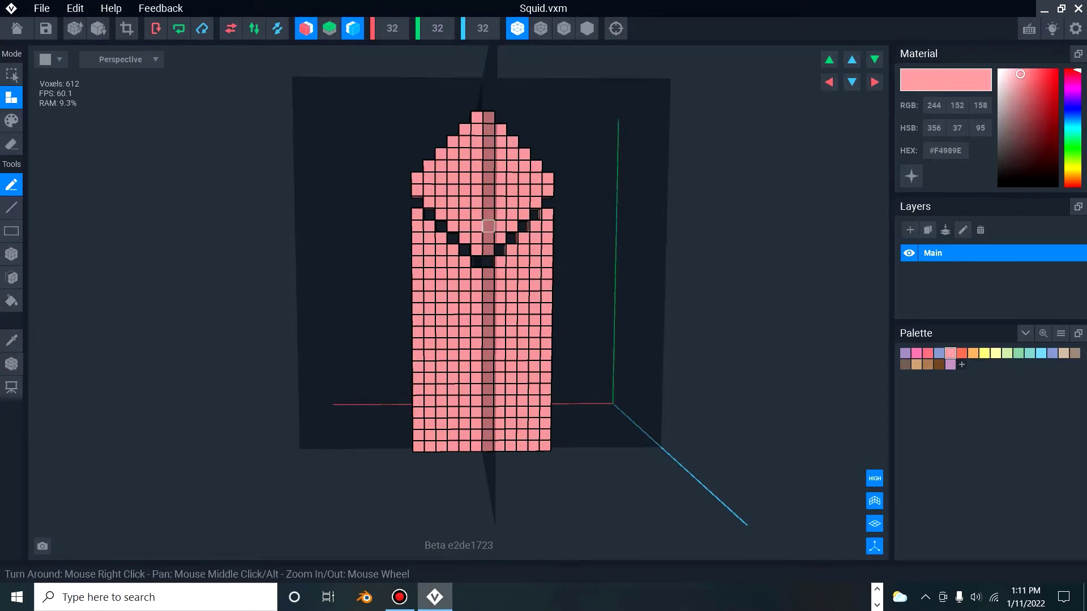
pyautogui.moveTo(488, 226); pyautogui.dragTo(476, 238)
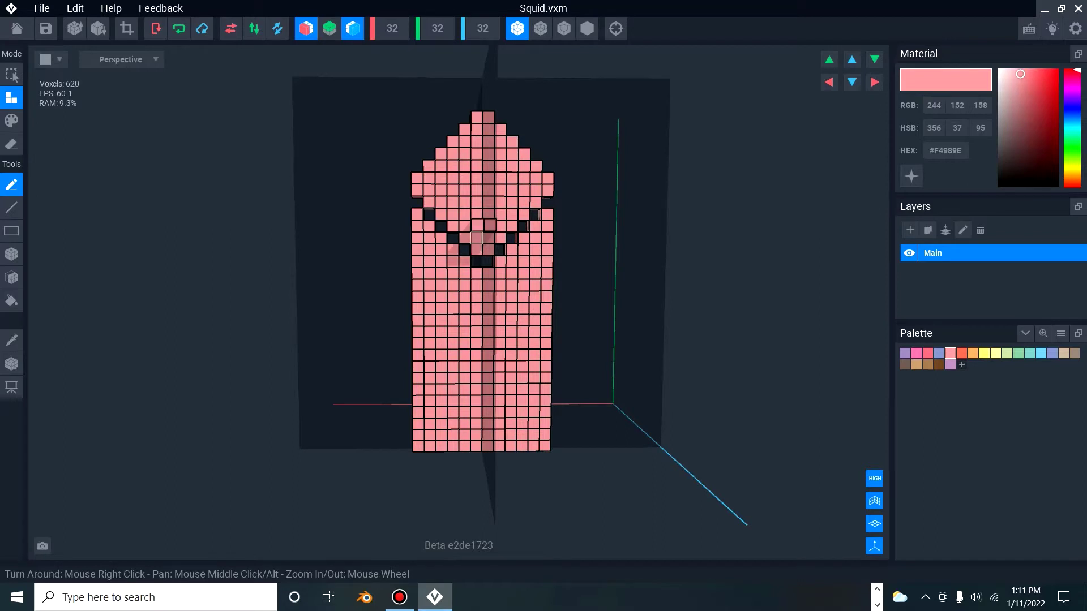
pyautogui.click(465, 238)
pyautogui.click(453, 250)
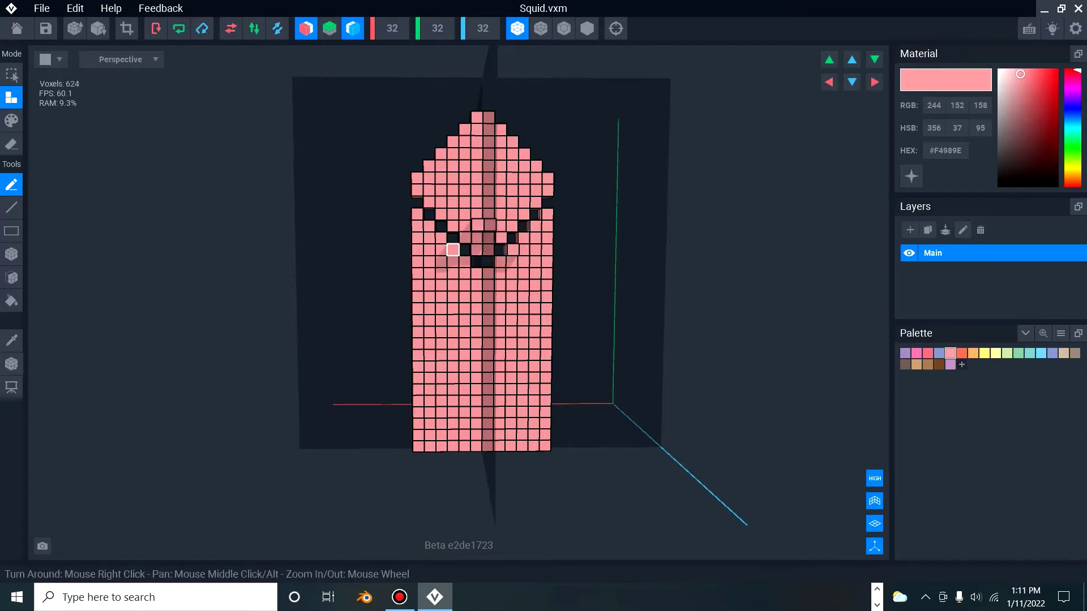
pyautogui.scroll(2, 453, 262)
pyautogui.scroll(2, 468, 246)
# Fill the space beneath the raised arch with voxels and bridge the gap at the groove's tip.
pyautogui.moveTo(471, 247); pyautogui.dragTo(467, 244, button='right')
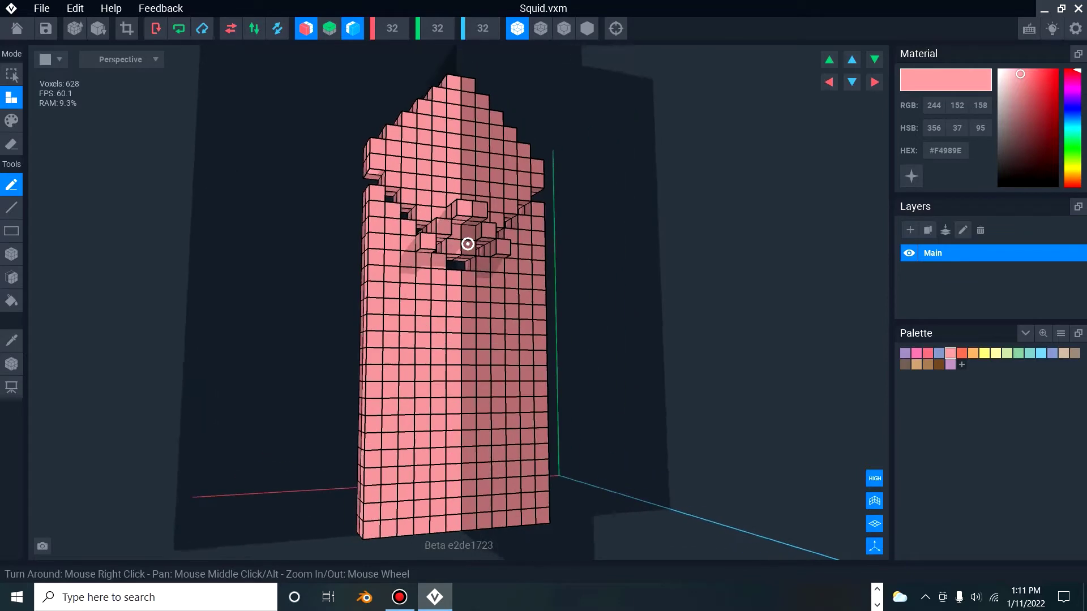
pyautogui.click(463, 242)
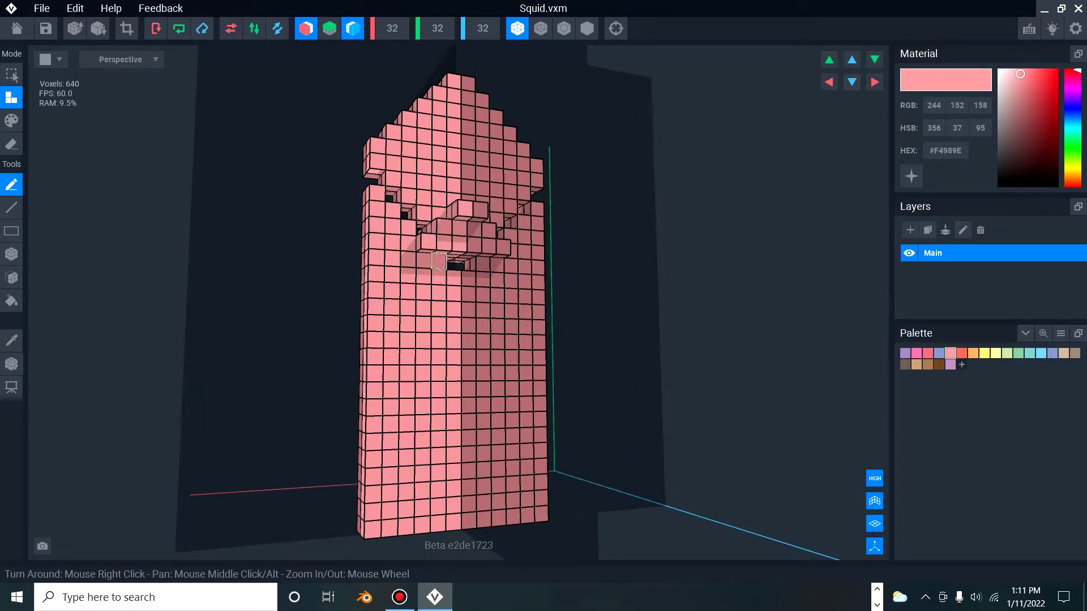
pyautogui.click(439, 262)
pyautogui.click(438, 277)
pyautogui.click(455, 277)
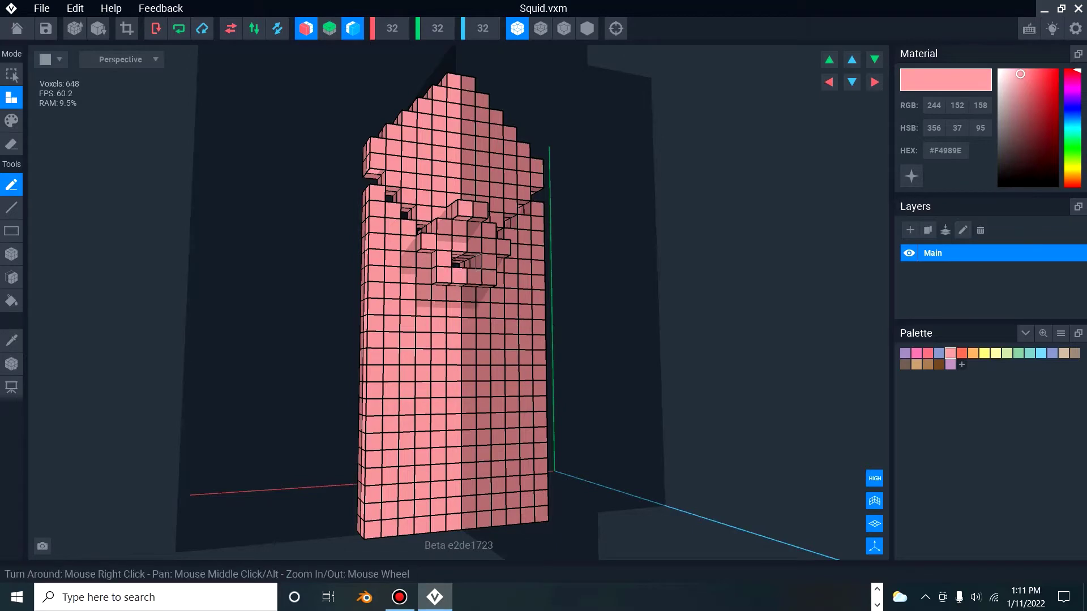
pyautogui.moveTo(470, 266); pyautogui.dragTo(468, 295, button='right')
pyautogui.moveTo(468, 295); pyautogui.dragTo(497, 263, button='right')
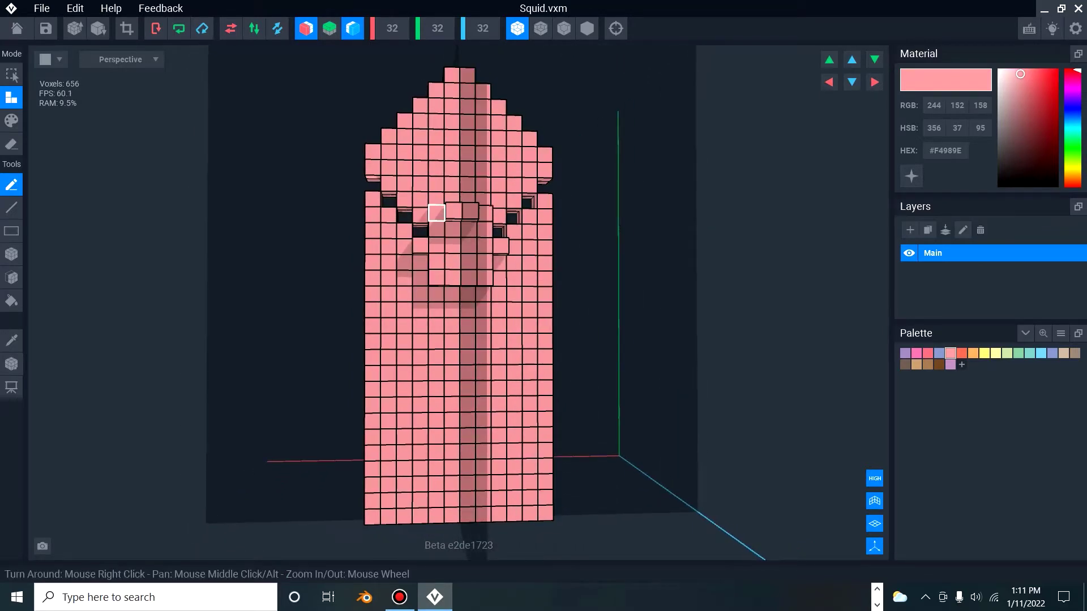
# Extend the raised patch outward on both sides with stepped voxels down to its widest rows.
pyautogui.moveTo(430, 232); pyautogui.dragTo(473, 231, button='right')
pyautogui.click(422, 230)
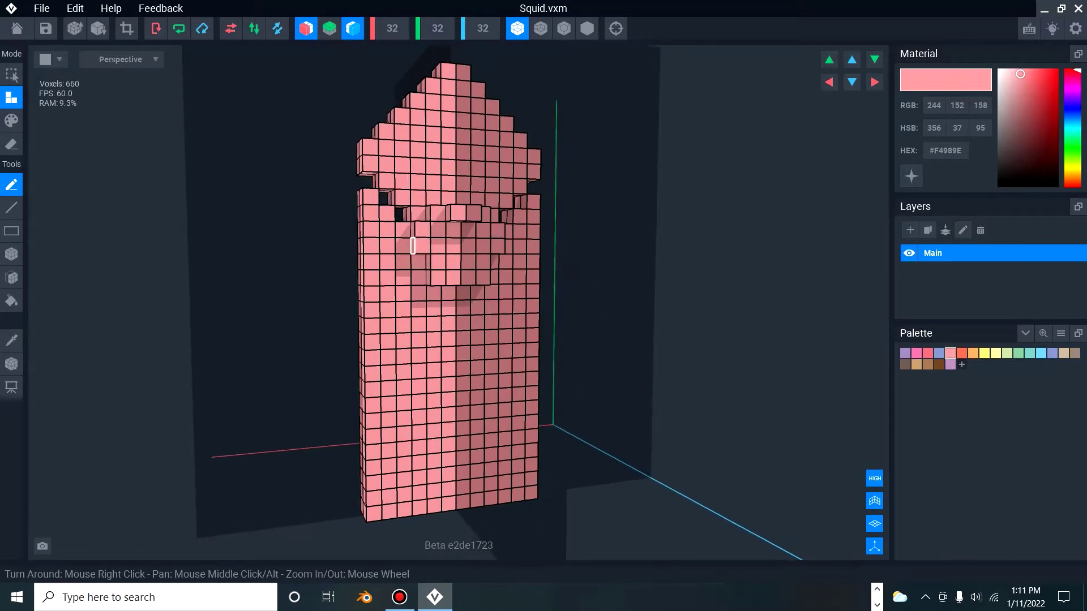
pyautogui.click(407, 246)
pyautogui.click(406, 245)
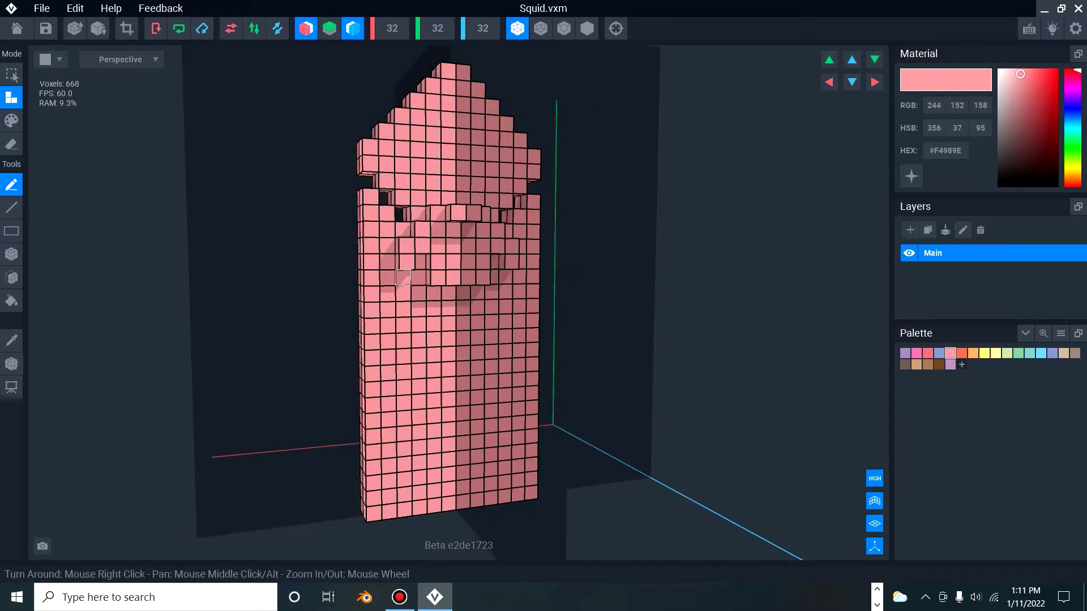
pyautogui.click(403, 277)
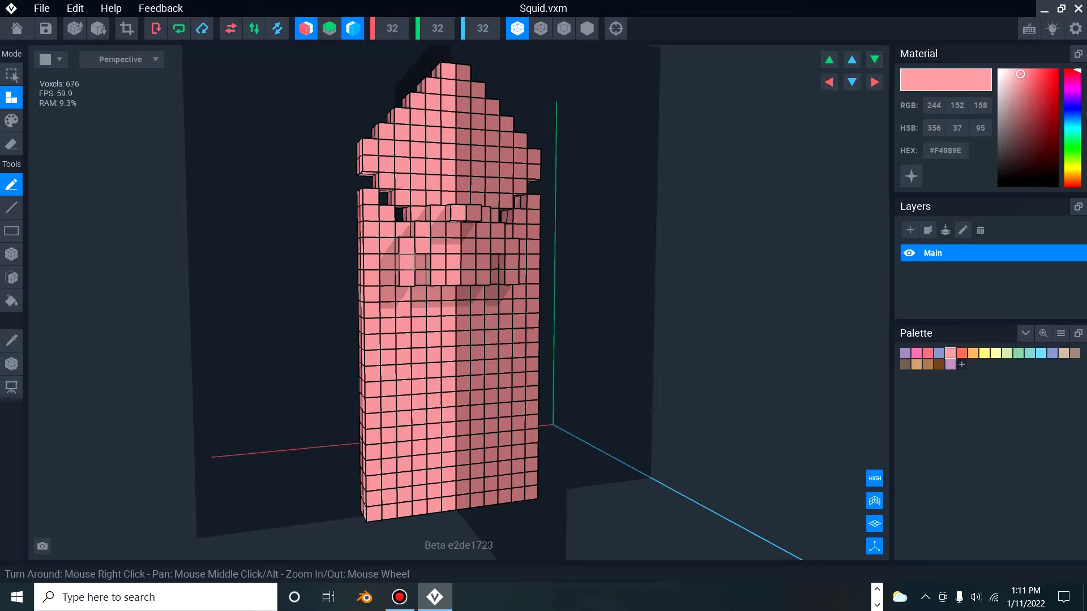
pyautogui.moveTo(405, 262); pyautogui.dragTo(384, 273)
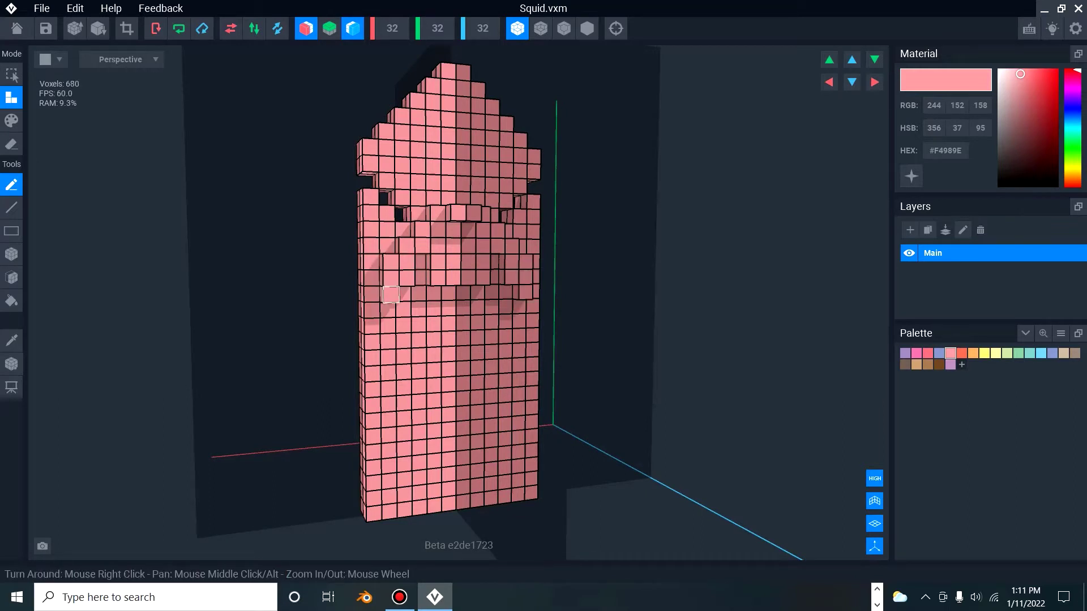
# Add diagonal steps of voxels from the patch's widest rows down to the centre to outline its lower edge.
pyautogui.click(407, 310)
pyautogui.click(422, 325)
pyautogui.click(438, 341)
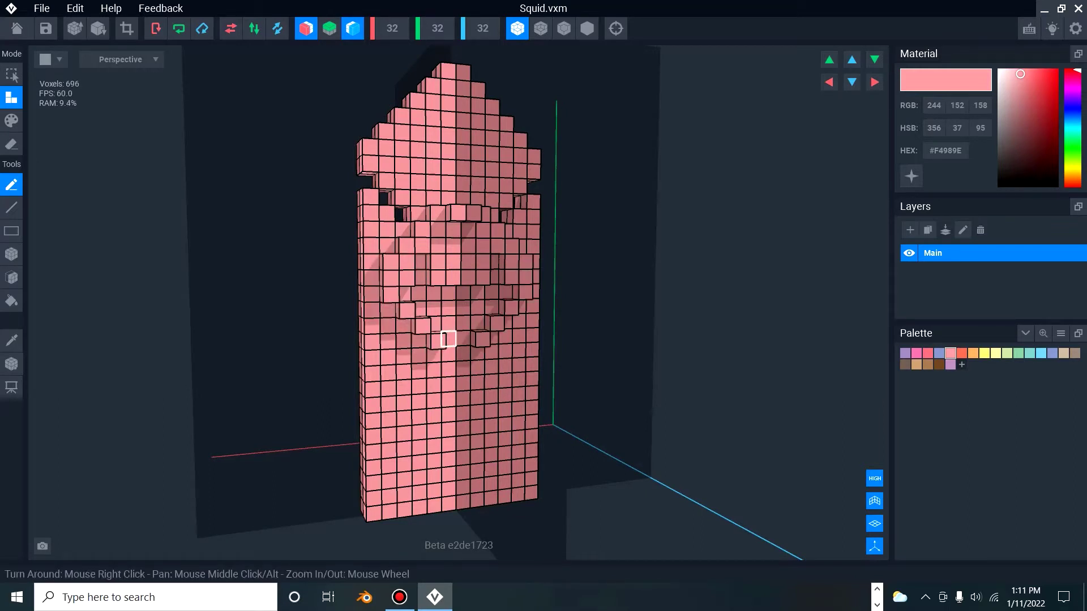
pyautogui.click(449, 339)
pyautogui.click(463, 308)
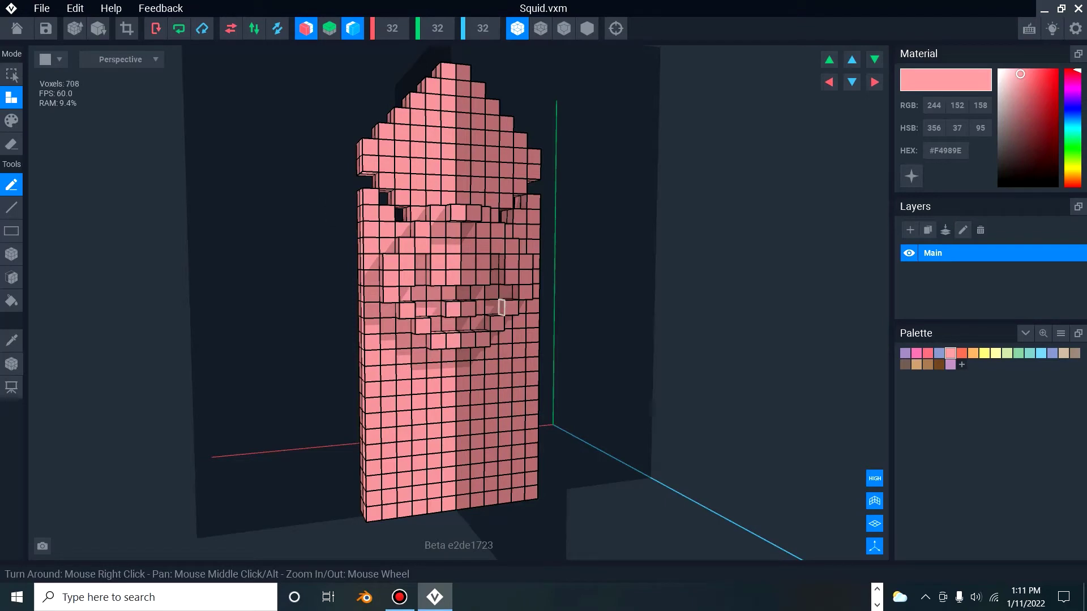
pyautogui.moveTo(491, 277); pyautogui.dragTo(493, 282, button='right')
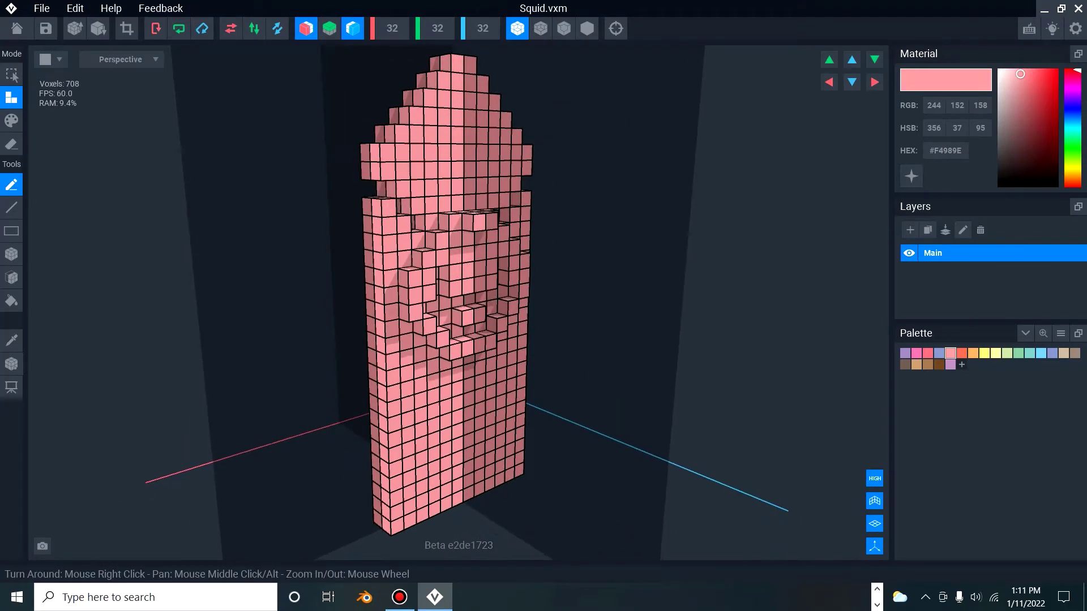
# Fill the area inside the outline one voxel deep with the Face tool, and erase a stray mirrored voxel in Erase mode.
pyautogui.click(11, 277)
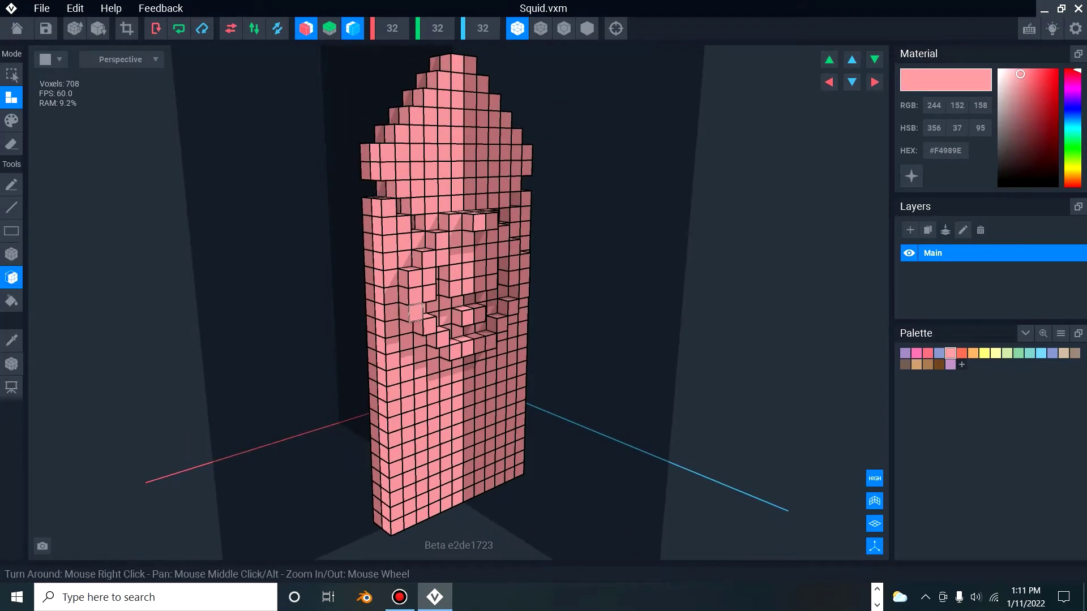
pyautogui.click(445, 317)
pyautogui.moveTo(493, 327); pyautogui.dragTo(396, 245, button='right')
pyautogui.press('e')
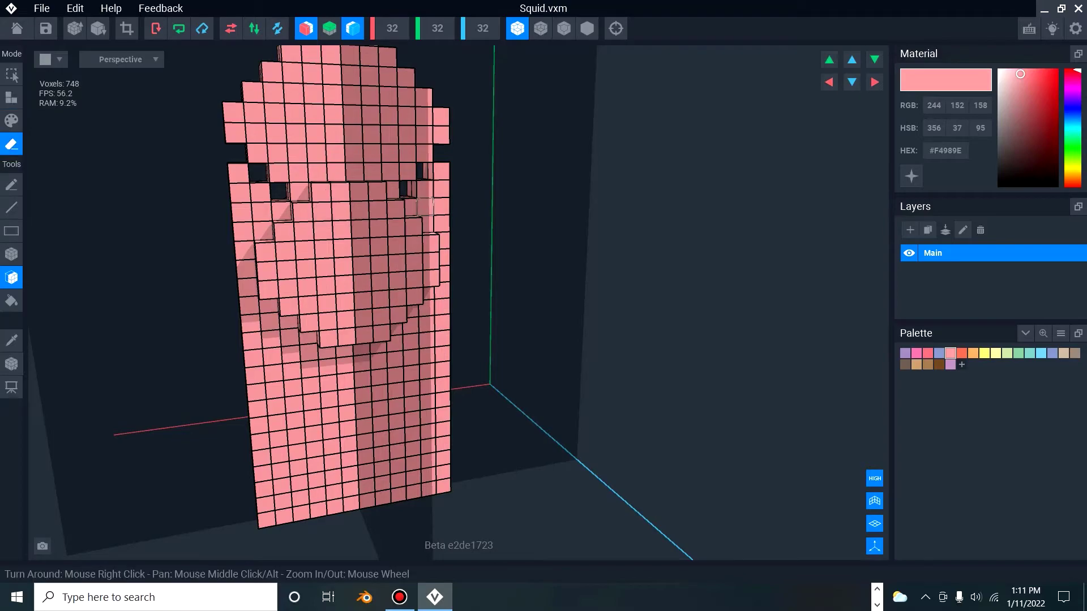
pyautogui.moveTo(445, 224); pyautogui.dragTo(446, 231, button='right')
pyautogui.click(547, 320)
pyautogui.moveTo(545, 323); pyautogui.dragTo(545, 319, button='right')
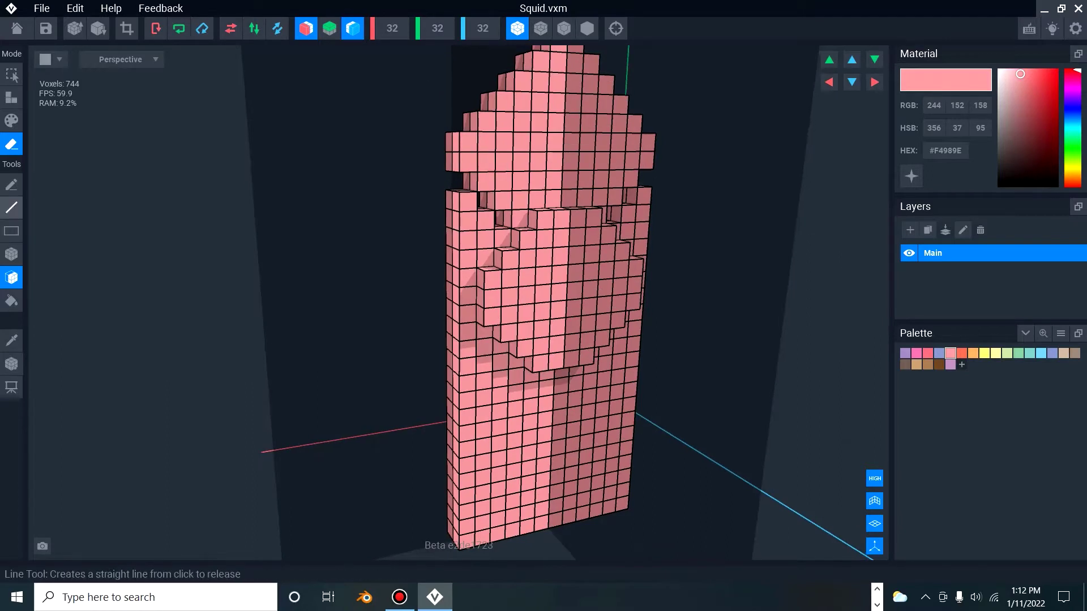
# Erase the slab's side columns between the fin and the raised patch with the Line tool, leaving a narrow neck and stepped shoulders.
pyautogui.click(12, 184)
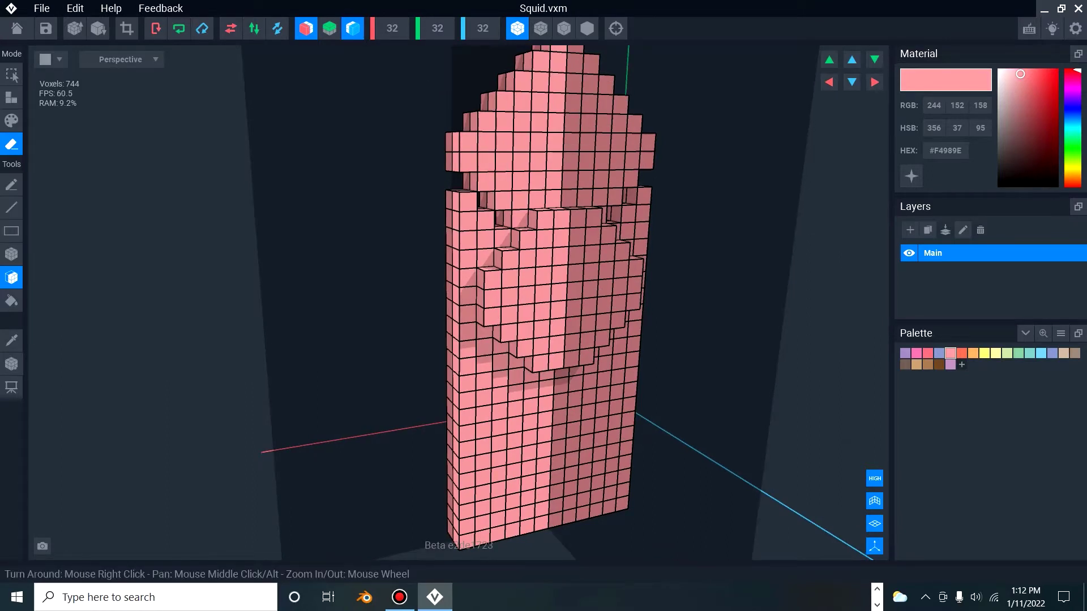
pyautogui.click(11, 208)
pyautogui.moveTo(468, 200)
pyautogui.mouseDown()
pyautogui.moveTo(487, 240)
pyautogui.moveTo(499, 239)
pyautogui.moveTo(486, 255)
pyautogui.moveTo(466, 225)
pyautogui.moveTo(466, 262)
pyautogui.mouseUp()
pyautogui.click(465, 269)
pyautogui.click(466, 272)
pyautogui.click(461, 293)
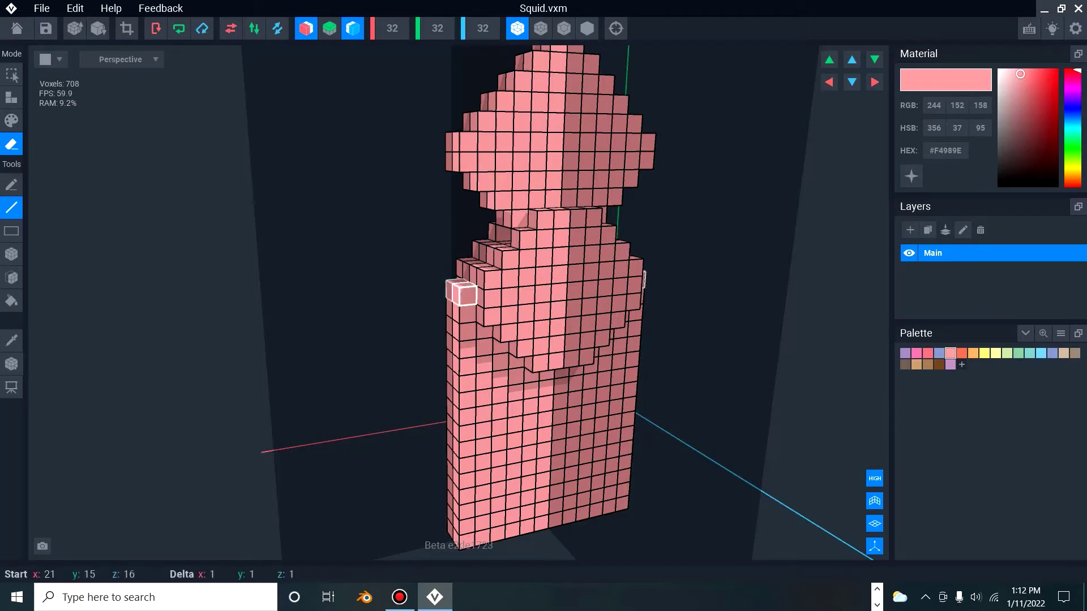
pyautogui.moveTo(561, 300); pyautogui.dragTo(528, 292, button='right')
pyautogui.moveTo(529, 314); pyautogui.dragTo(528, 369)
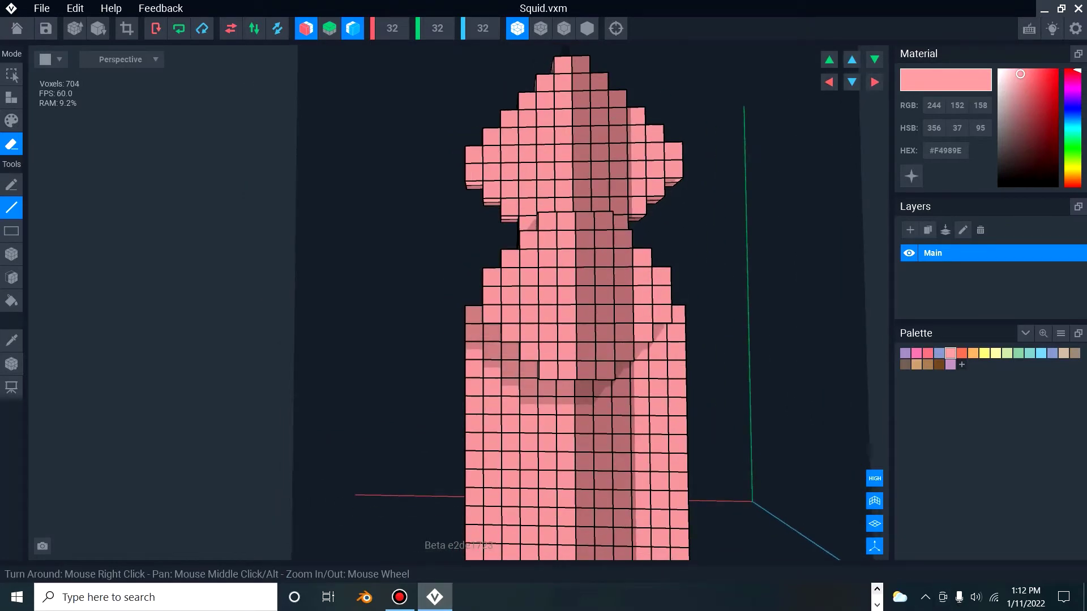
# Following the squid reference, erase five more rows of the slab's outermost columns, and undo the extra cut into the adjacent columns.
pyautogui.click(877, 589)
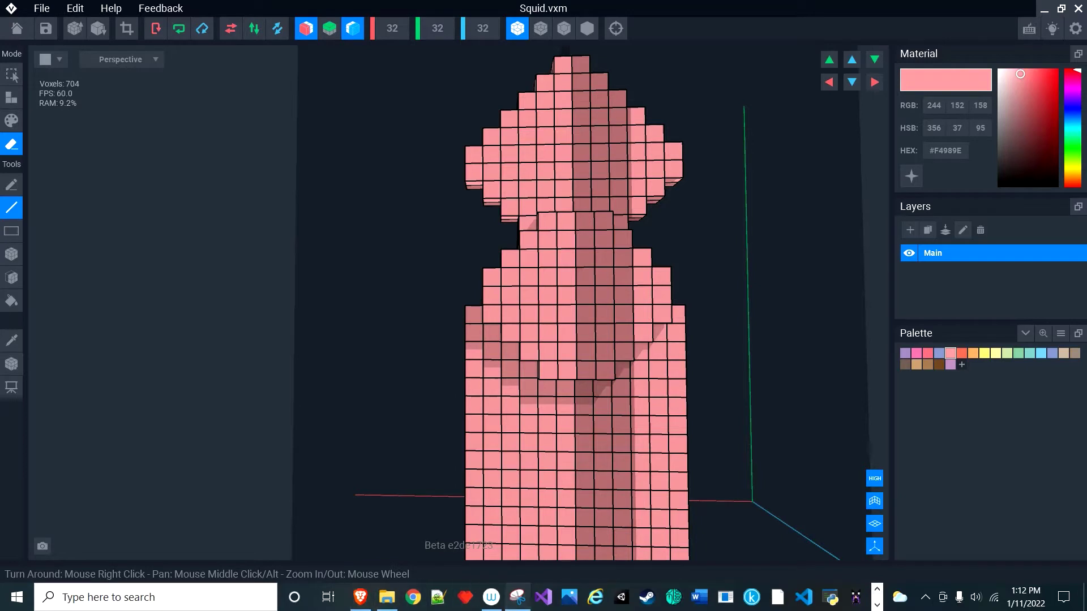
pyautogui.click(517, 597)
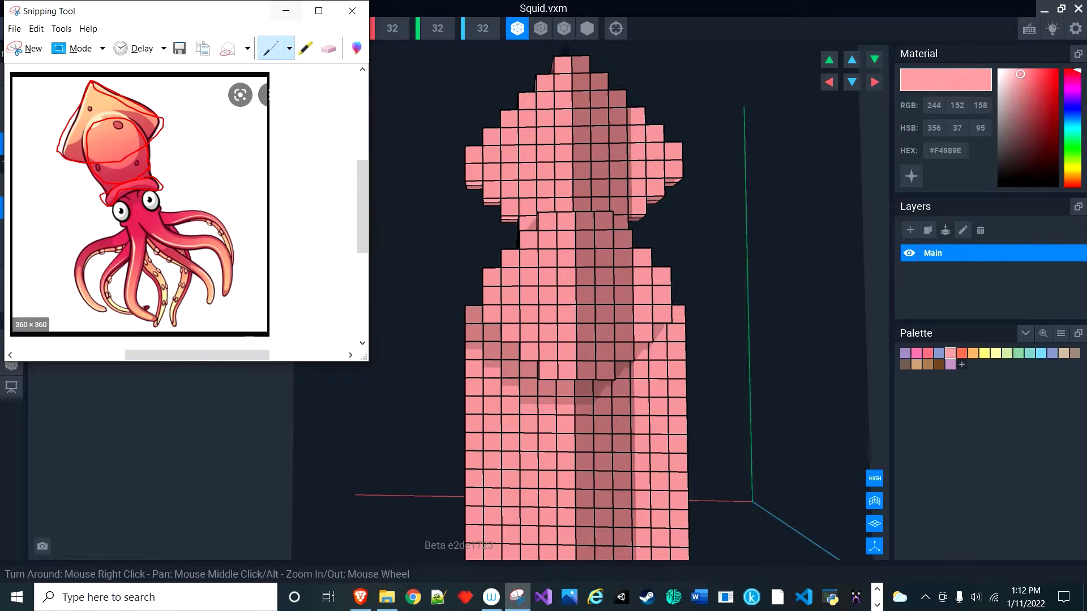
pyautogui.click(286, 10)
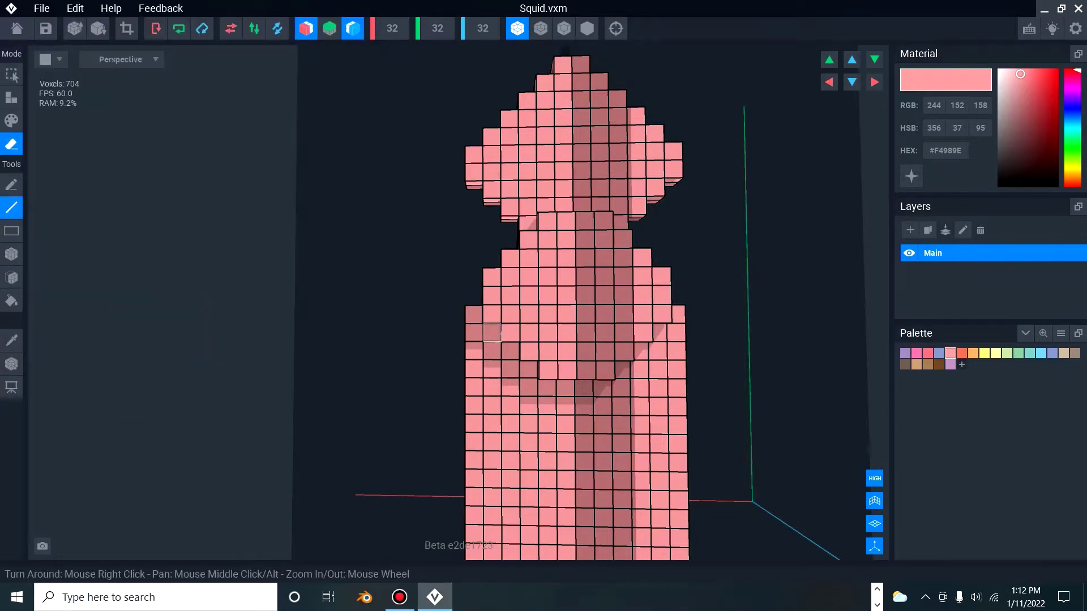
pyautogui.moveTo(492, 333); pyautogui.dragTo(493, 383)
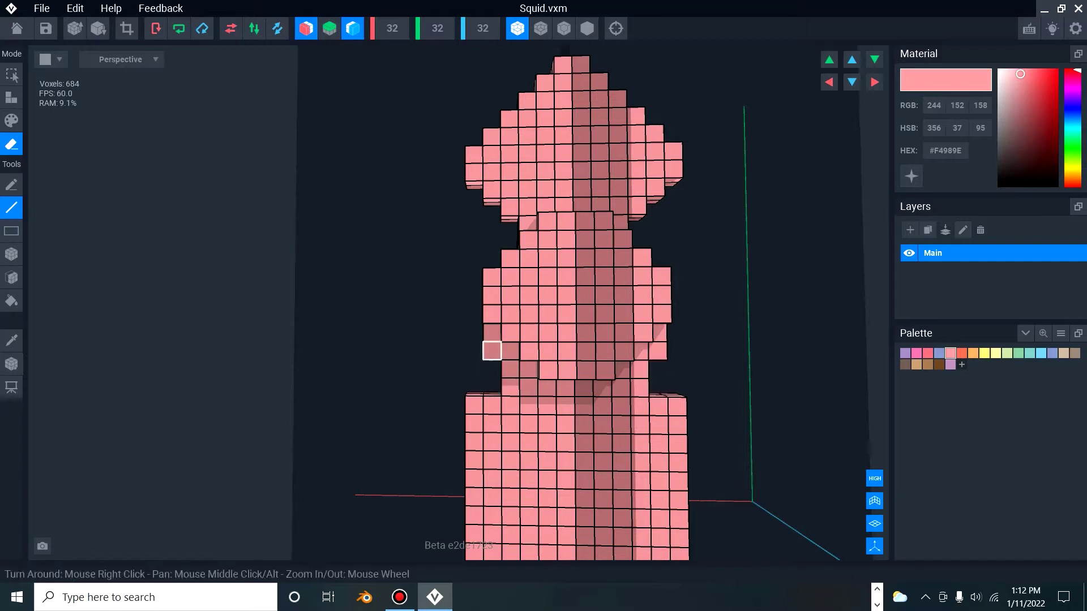
pyautogui.hotkey('ctrl', 'z')
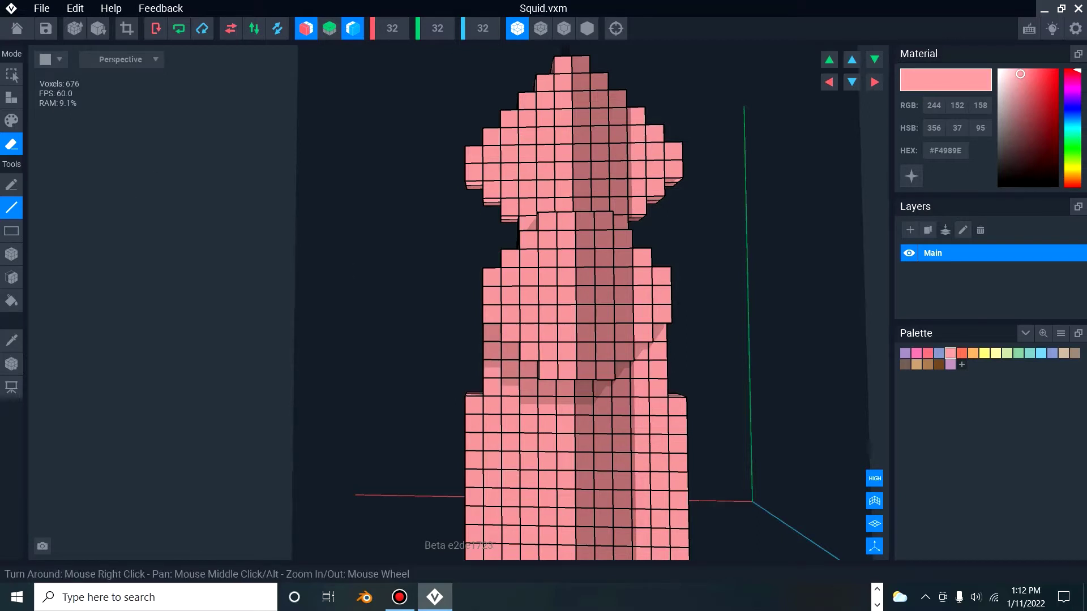
# Switch to Attach mode and extend the raised patch with lines of voxels down to the top of the wider slab section.
pyautogui.click(11, 97)
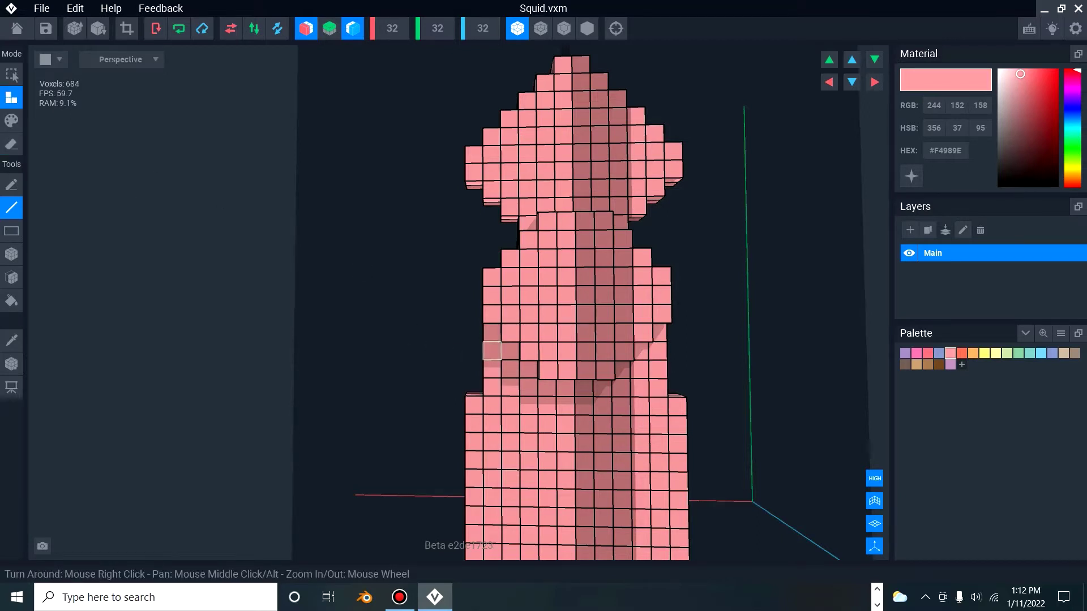
pyautogui.click(510, 370)
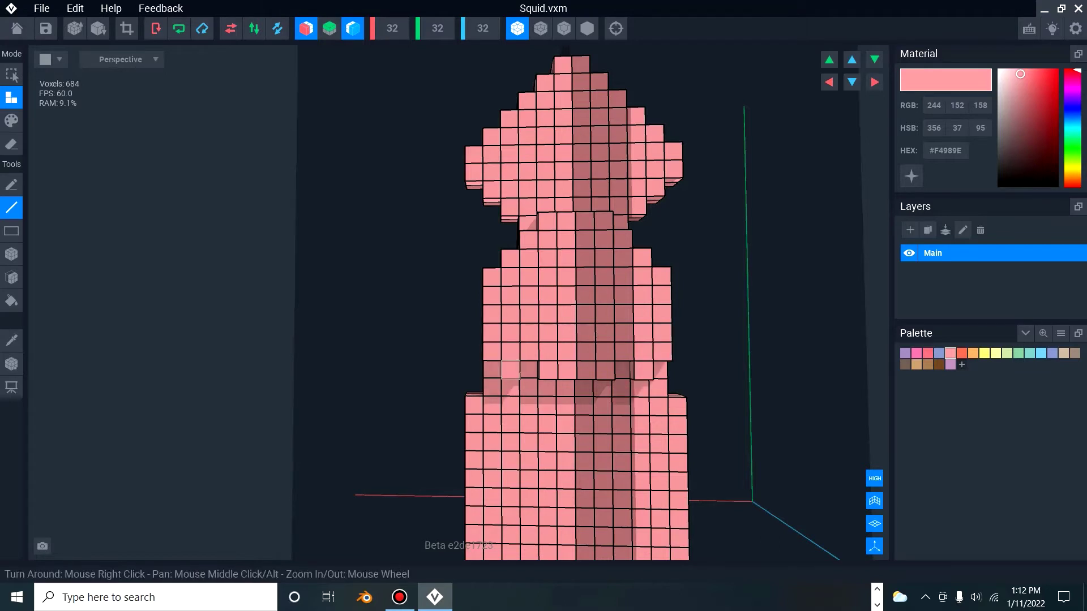
pyautogui.click(510, 388)
pyautogui.click(528, 389)
pyautogui.click(529, 370)
pyautogui.moveTo(547, 388); pyautogui.dragTo(587, 381)
pyautogui.moveTo(604, 368); pyautogui.dragTo(589, 369, button='right')
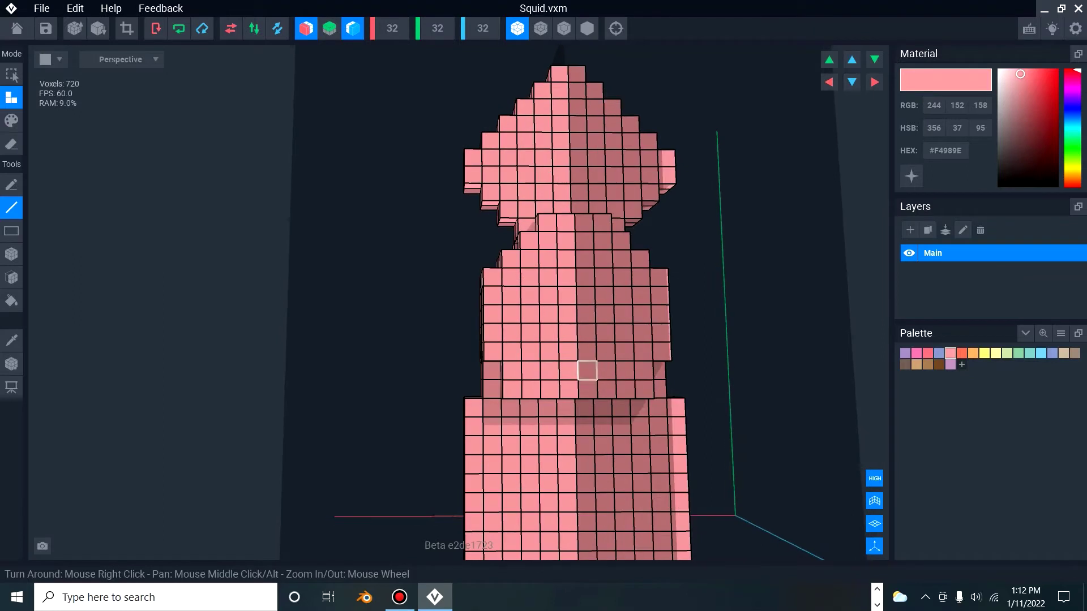
# Attach raised voxels at the wider section's upper corners and a protruding band across it to form a collar below the body.
pyautogui.click(492, 409)
pyautogui.moveTo(473, 426)
pyautogui.mouseDown()
pyautogui.moveTo(473, 444)
pyautogui.moveTo(579, 446)
pyautogui.mouseUp()
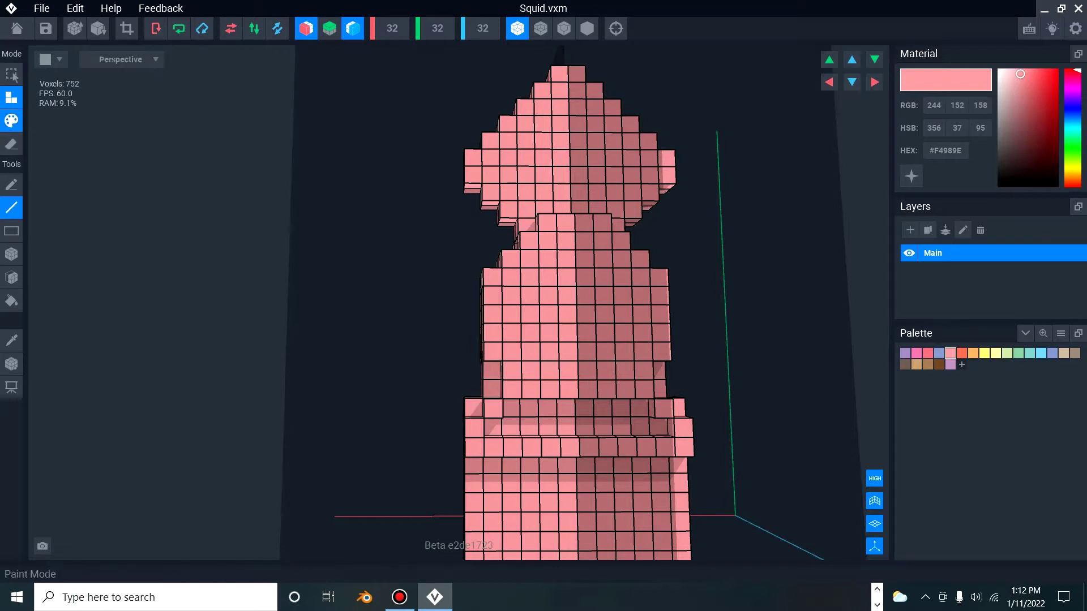
# Paint the collar's three rows orange-red (#F06D54) with the Line tool in Paint mode.
pyautogui.click(12, 120)
pyautogui.click(962, 353)
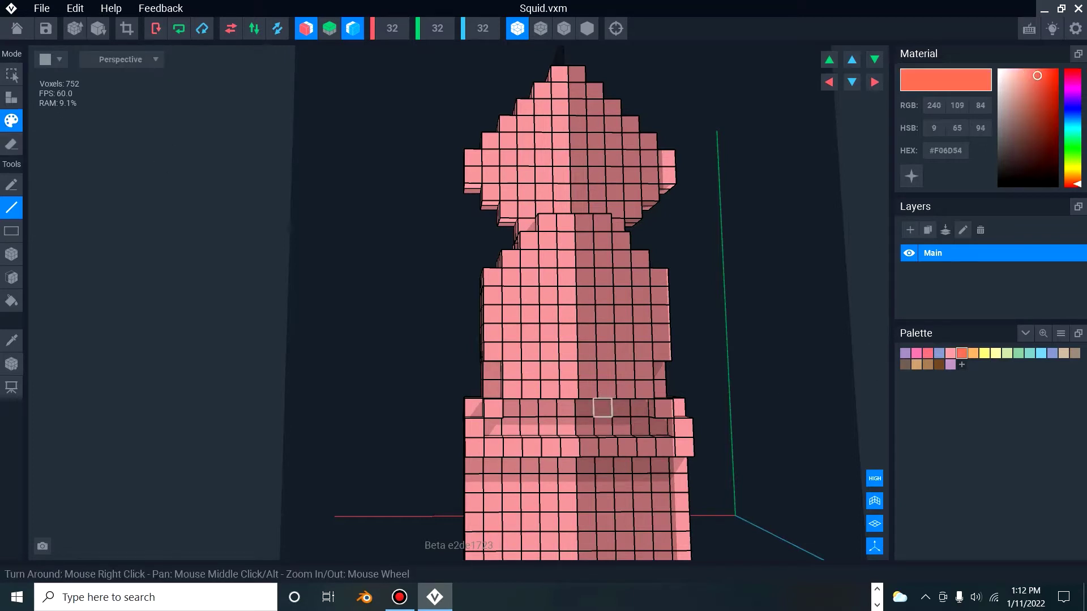
pyautogui.moveTo(493, 408)
pyautogui.mouseDown()
pyautogui.moveTo(475, 427)
pyautogui.moveTo(577, 446)
pyautogui.mouseUp()
pyautogui.moveTo(494, 428); pyautogui.dragTo(577, 428)
pyautogui.moveTo(651, 408); pyautogui.dragTo(512, 408)
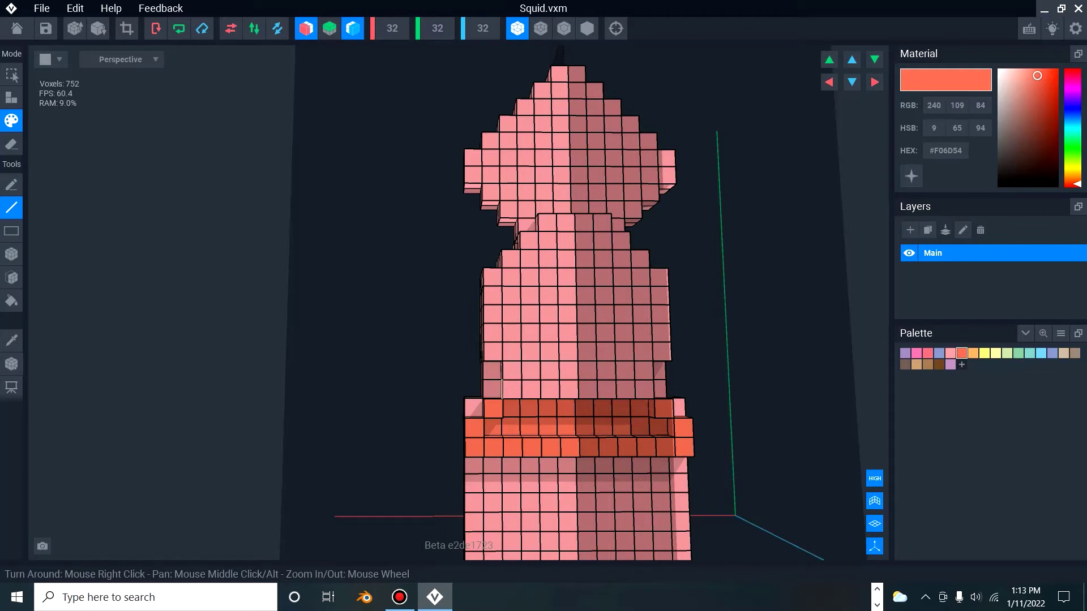
# Erase the pink corner voxels at the collar's upper edge and the outer side voxels between the mantle and the collar.
pyautogui.press('e')
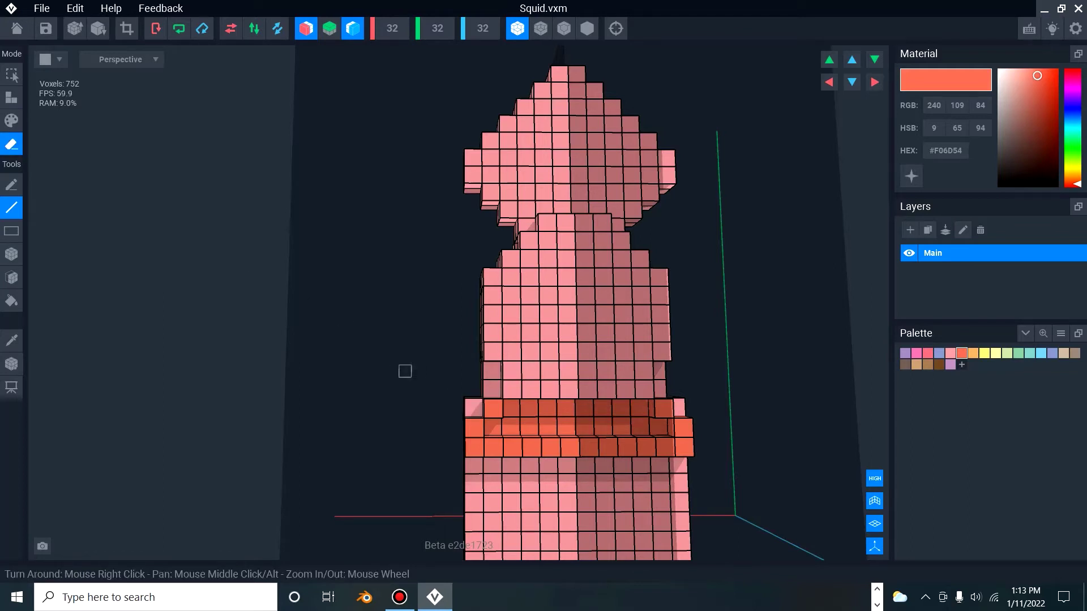
pyautogui.click(474, 408)
pyautogui.click(492, 370)
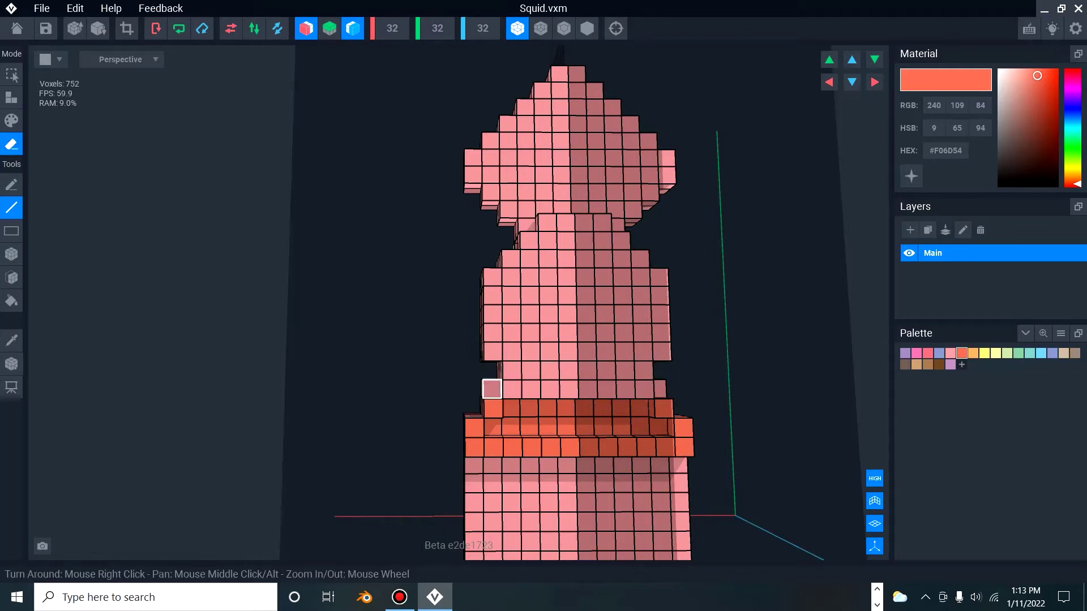
pyautogui.click(492, 389)
pyautogui.moveTo(569, 389); pyautogui.dragTo(575, 406, button='right')
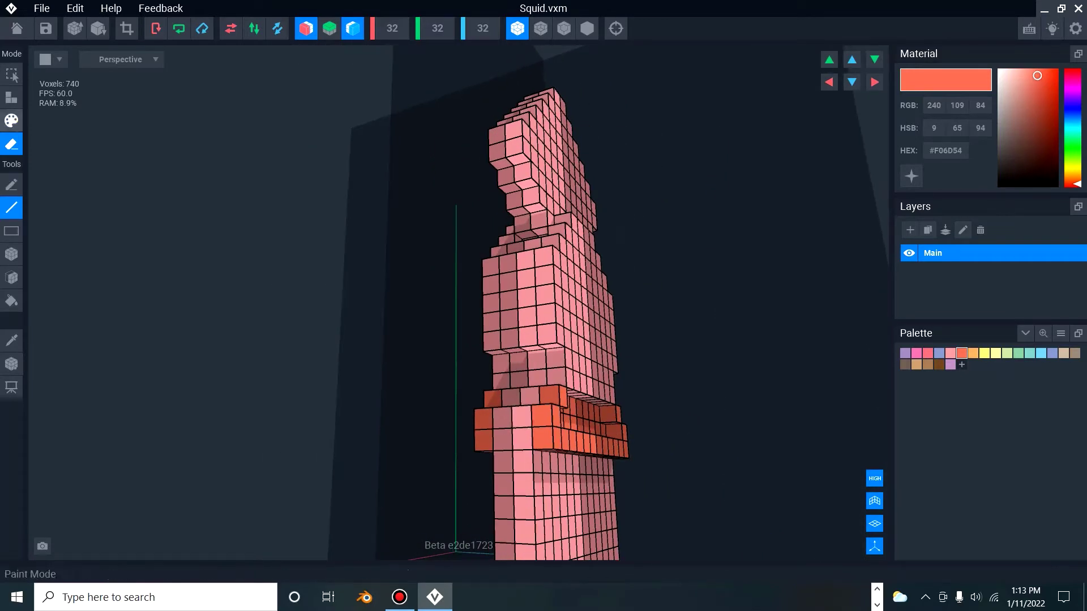
# Attach a layer of orange-red voxels over the collar's recessed front rows with the Face tool, bringing them flush with the protruding band.
pyautogui.click(12, 120)
pyautogui.moveTo(576, 427); pyautogui.dragTo(577, 430, button='right')
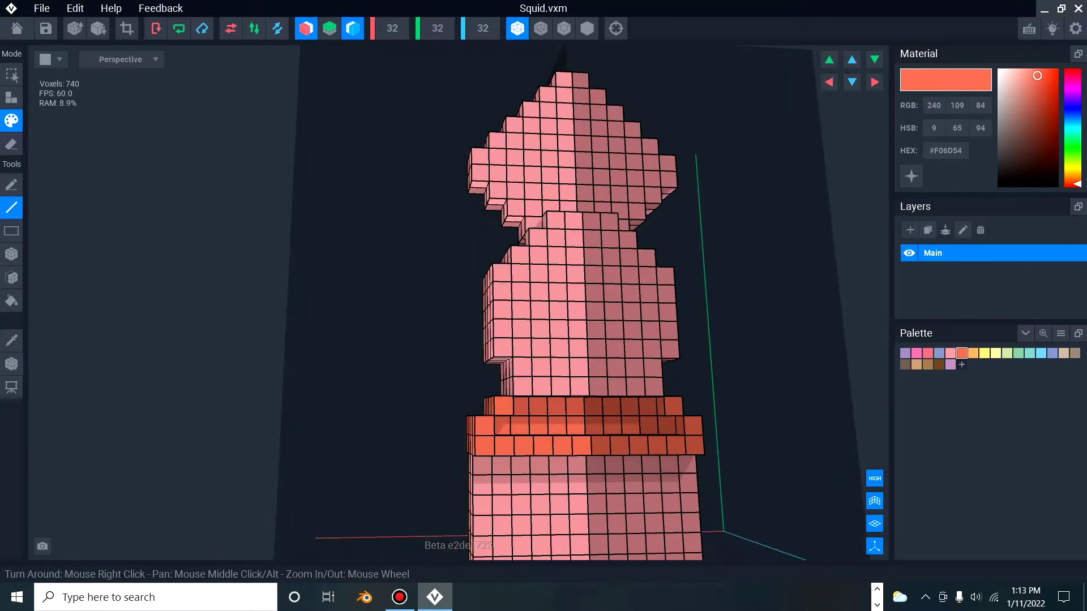
pyautogui.click(12, 97)
pyautogui.click(12, 278)
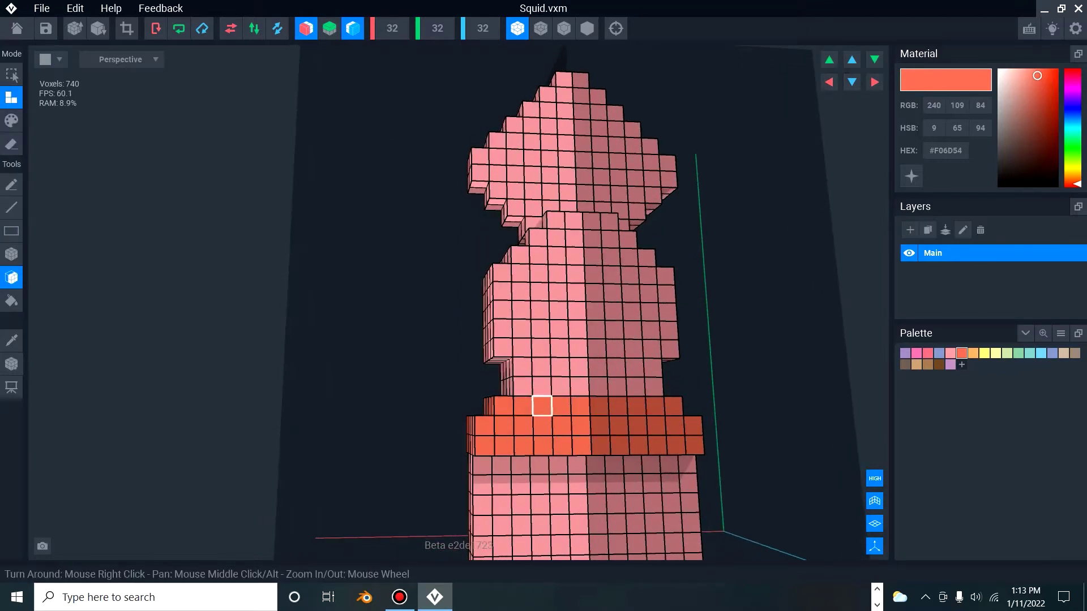
pyautogui.click(627, 378)
pyautogui.scroll(-3, 579, 407)
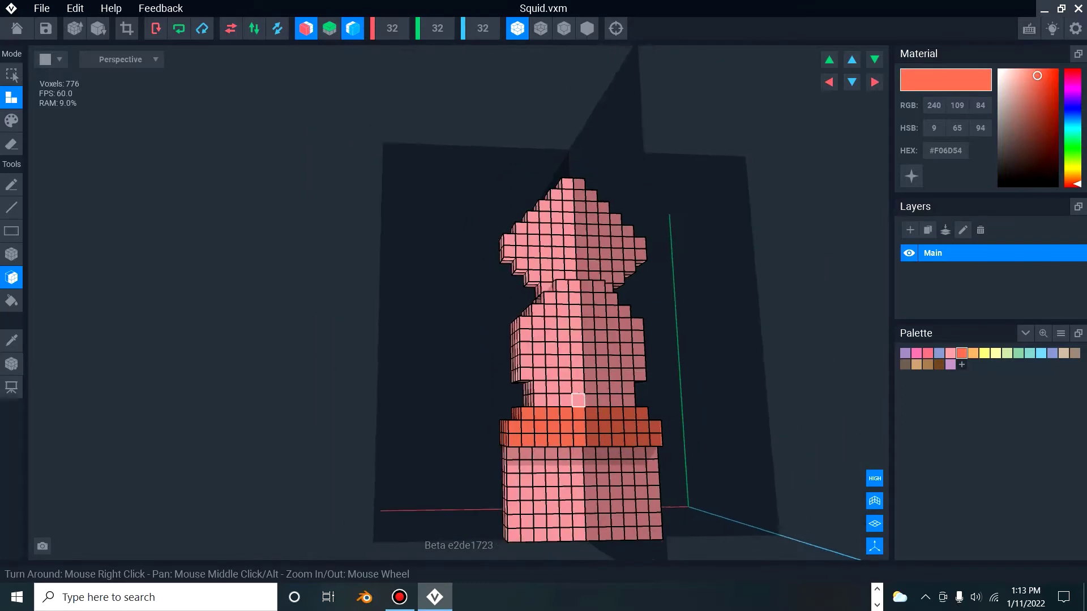
pyautogui.scroll(1, 578, 400)
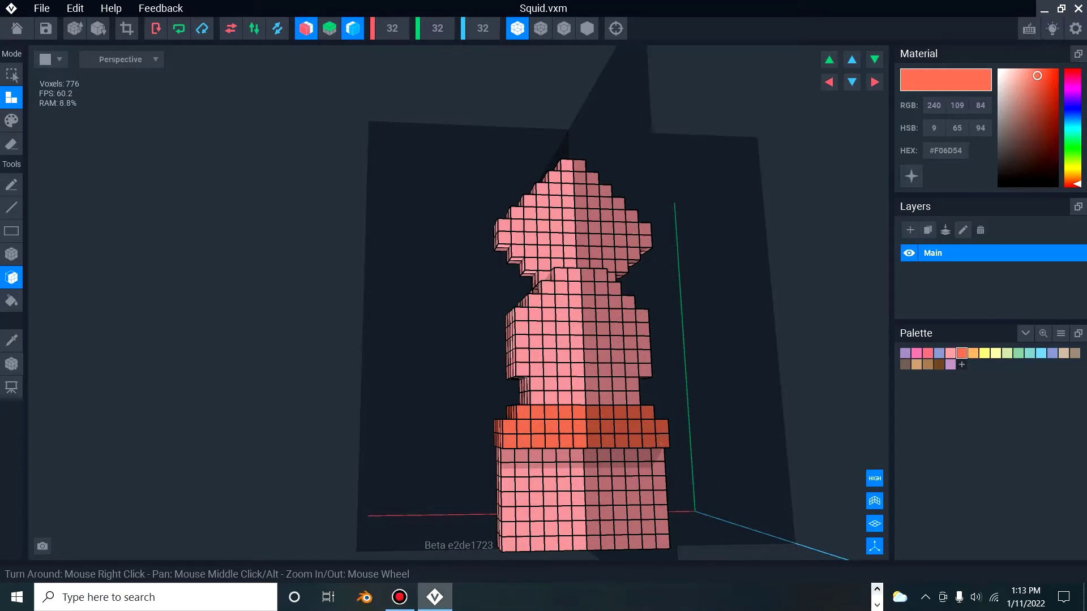
# Switch to the browser to examine the cartoon squid reference, and return to VoxEdit.
pyautogui.click(360, 597)
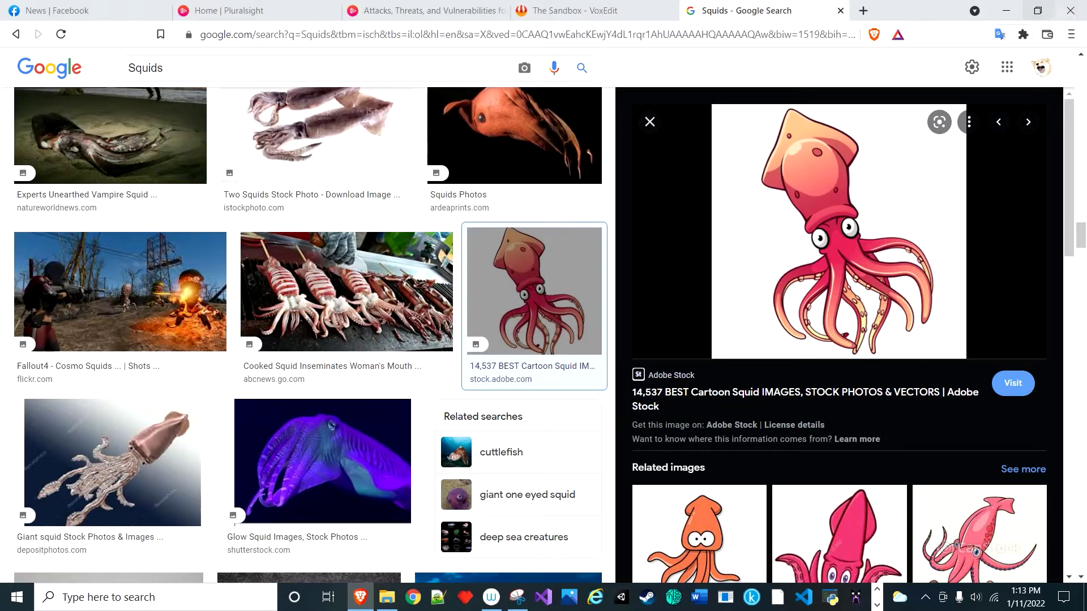
pyautogui.click(877, 606)
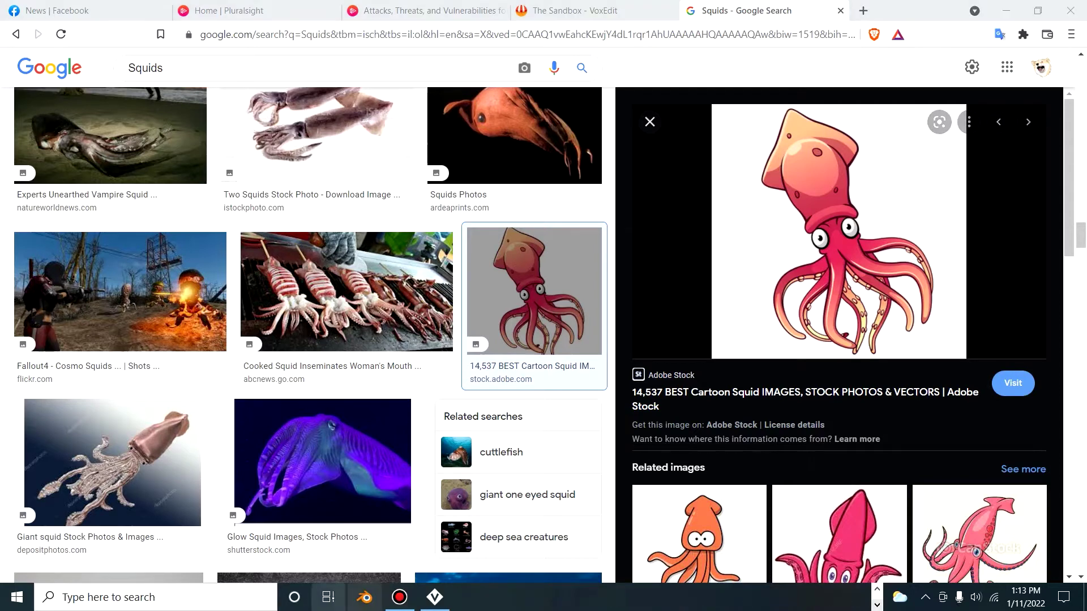
pyautogui.click(400, 597)
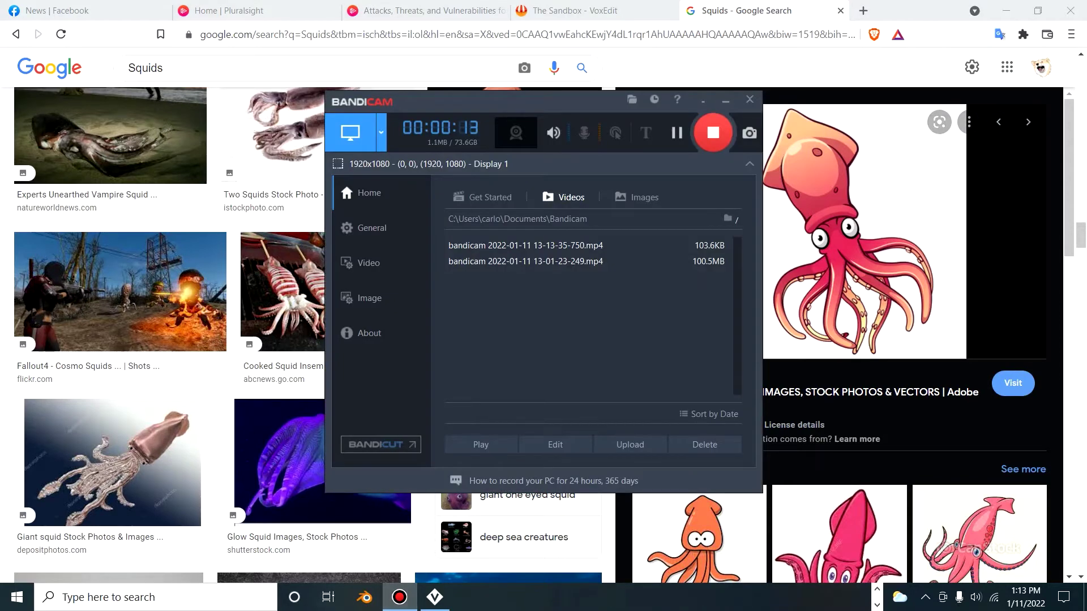
pyautogui.click(435, 597)
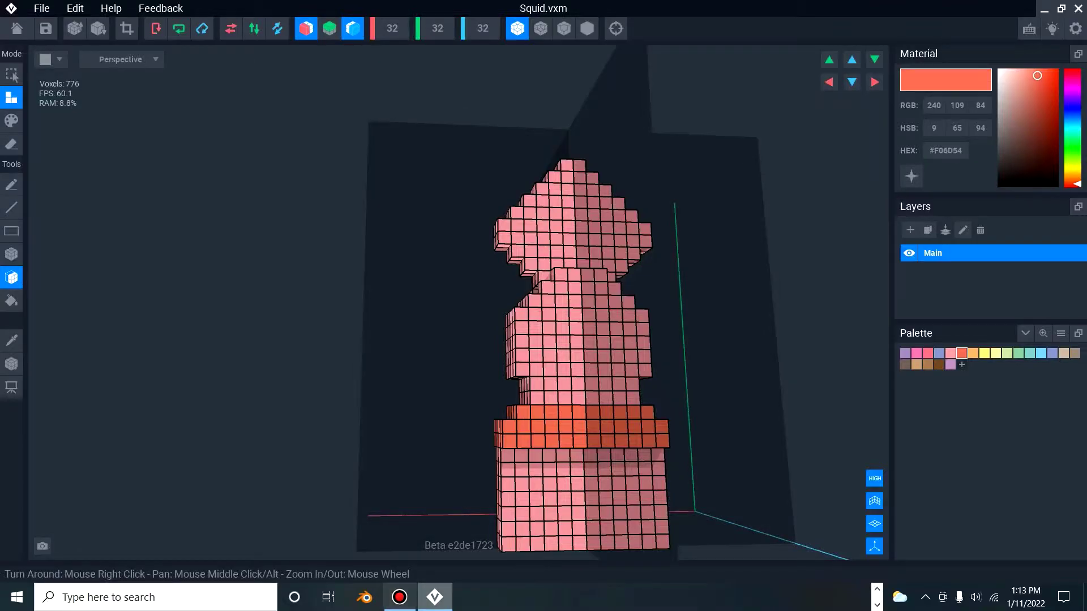
# Switch to the Snipping Tool's squid snip, outline the head and the outermost left tentacle in red, and return to VoxEdit.
pyautogui.click(877, 589)
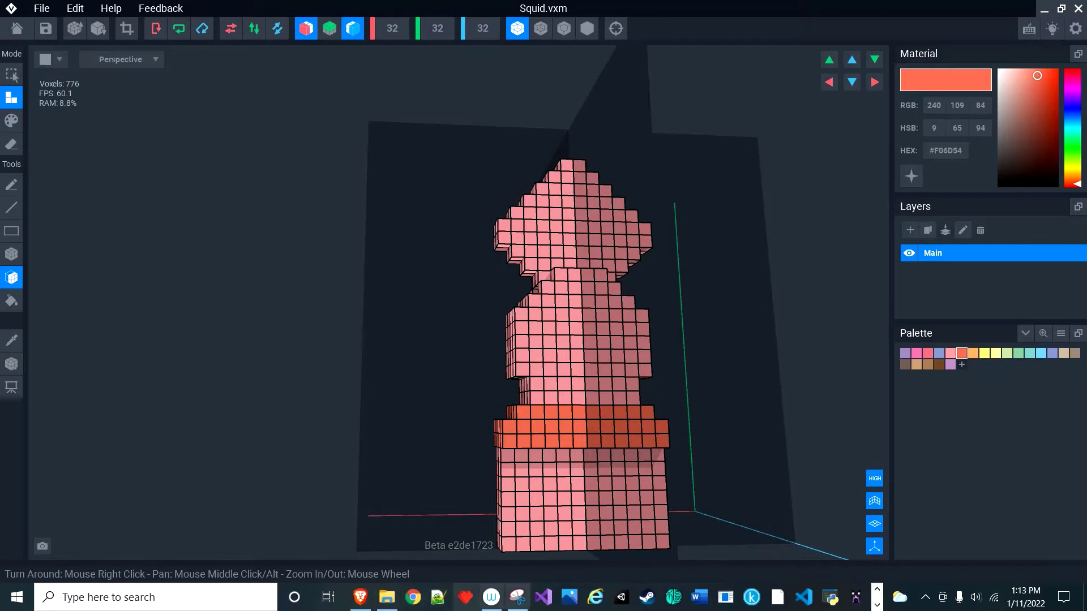
pyautogui.click(518, 598)
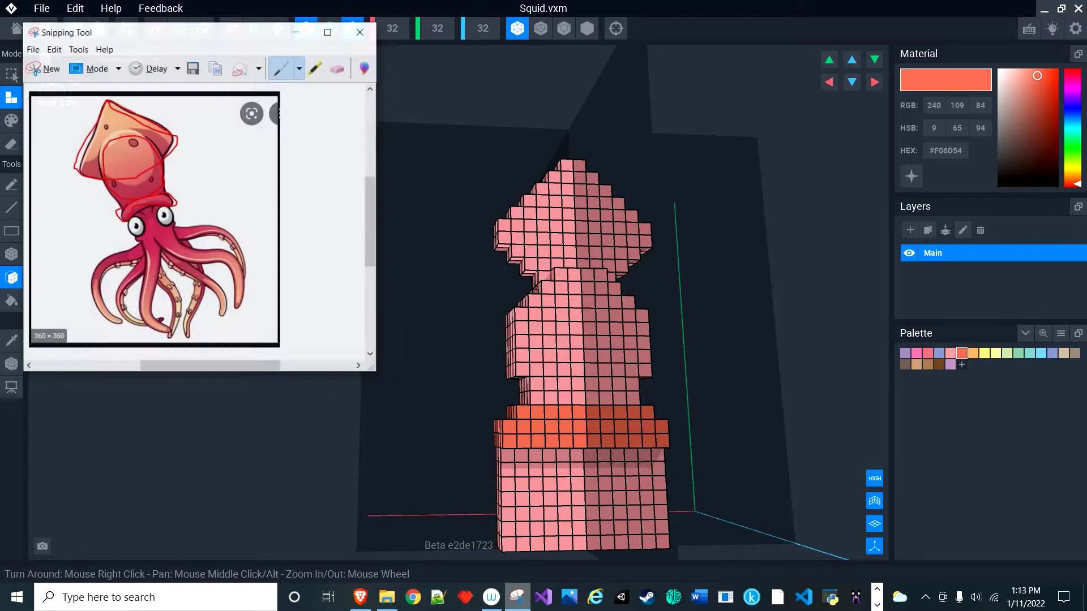
pyautogui.moveTo(543, 598); pyautogui.dragTo(661, 597)
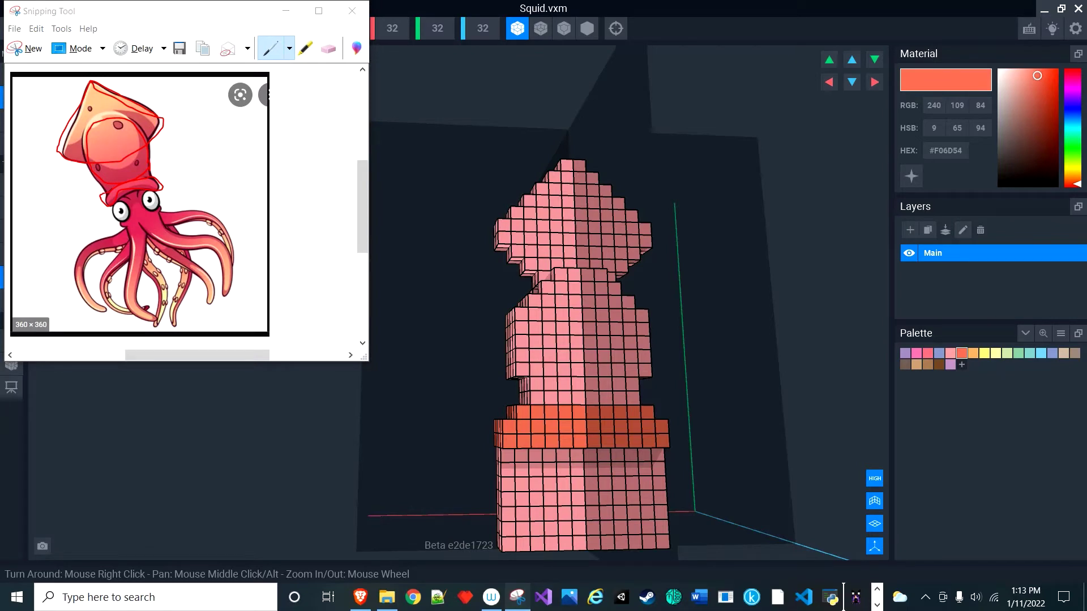
pyautogui.click(877, 606)
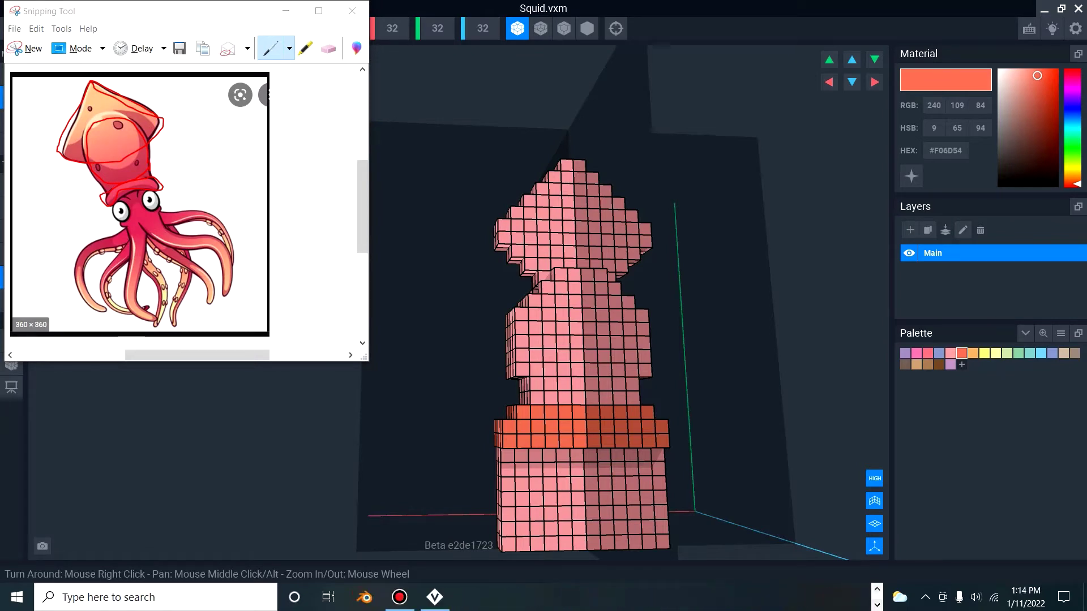
pyautogui.click(877, 589)
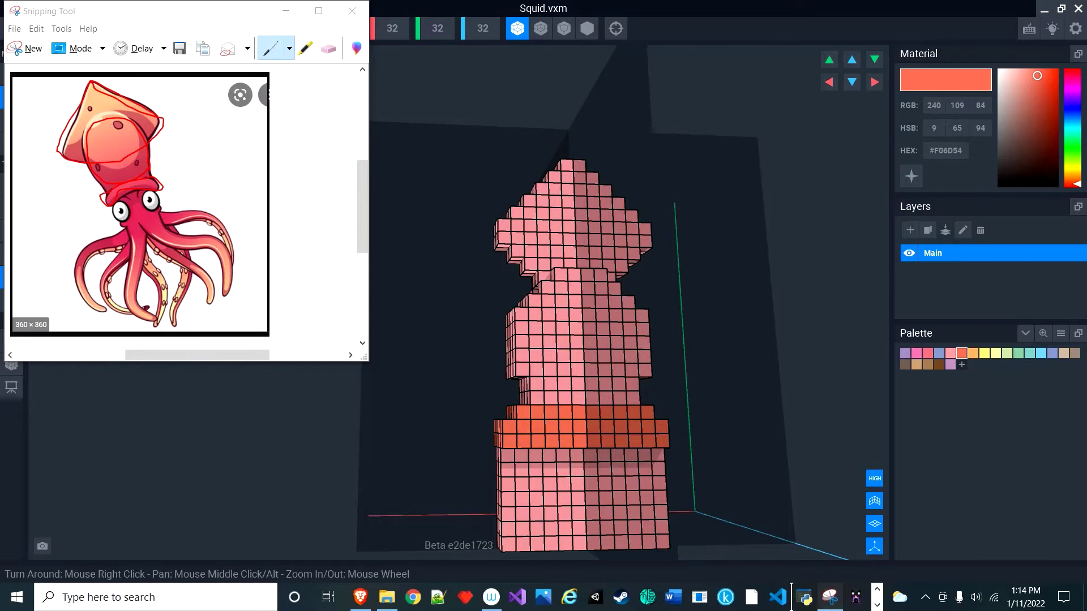
pyautogui.click(877, 605)
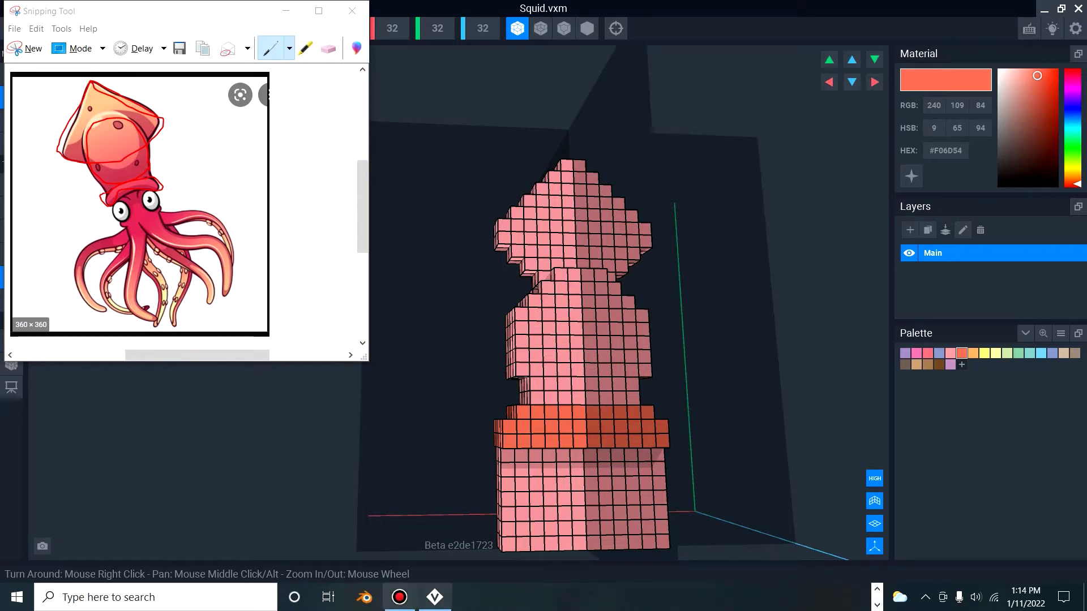
pyautogui.rightClick(435, 597)
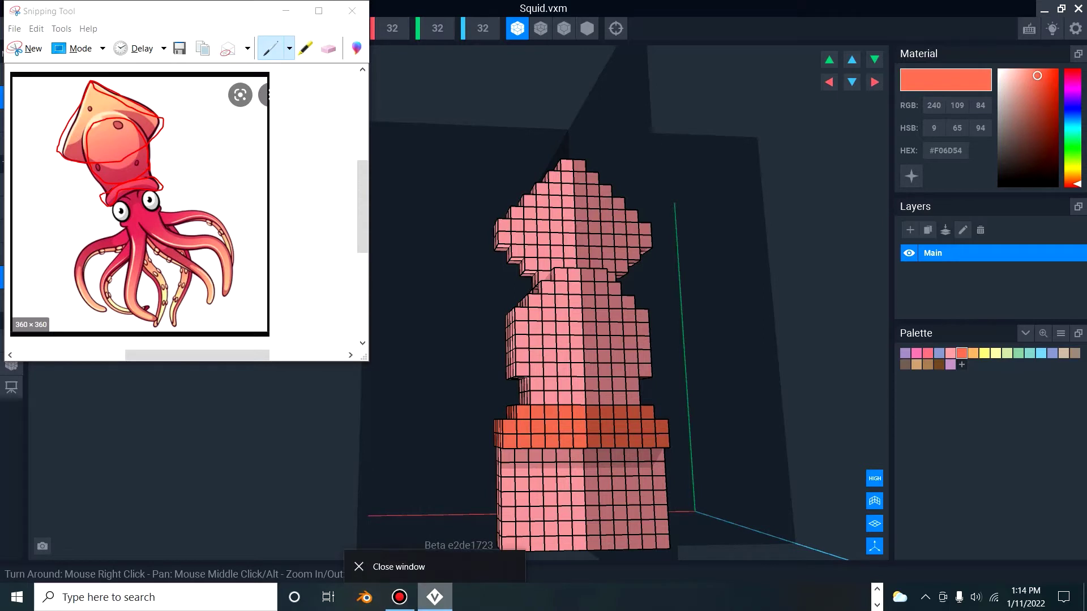
pyautogui.press('Escape')
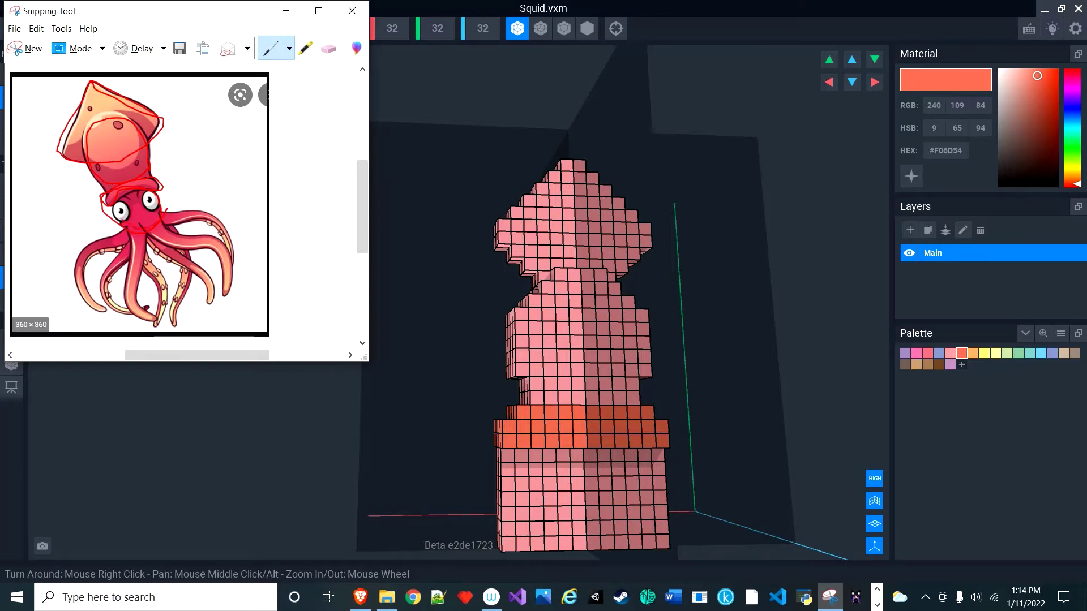
pyautogui.moveTo(67, 306); pyautogui.dragTo(131, 244)
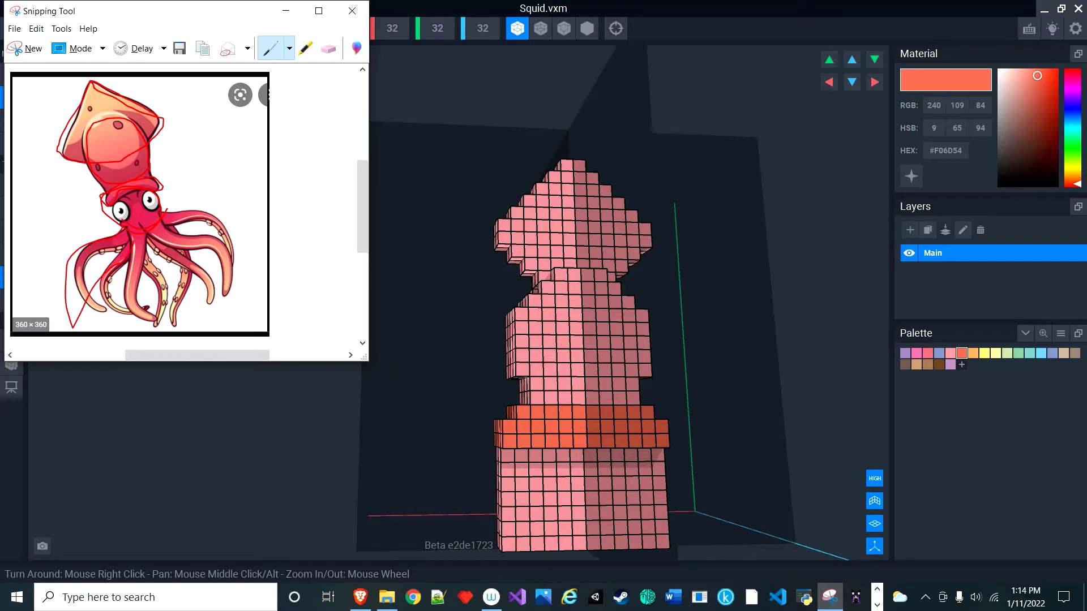
pyautogui.click(286, 11)
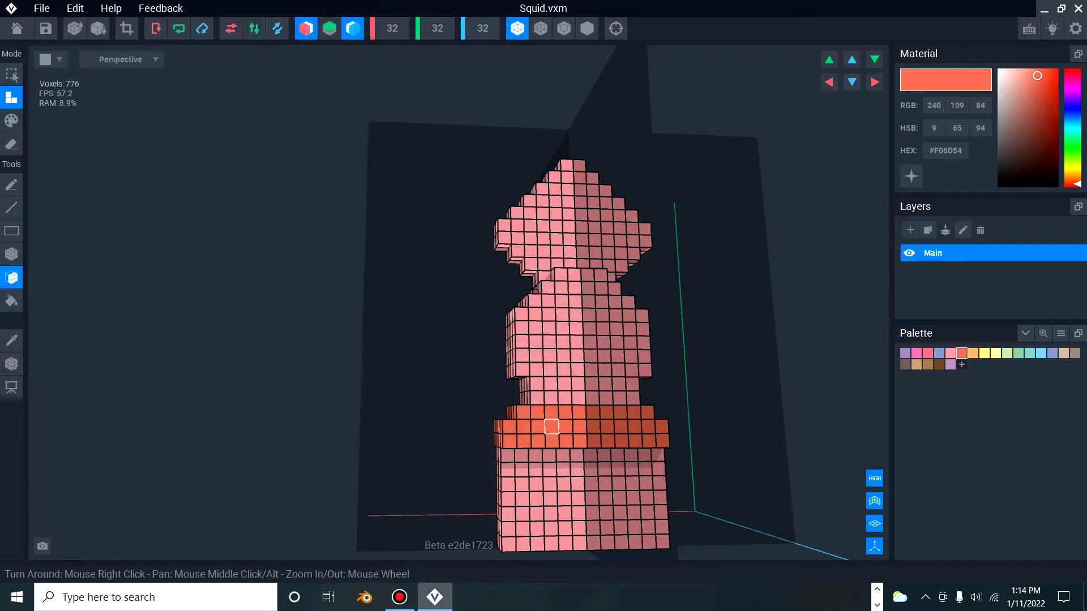
# Paint the whole block below the collar in the darker pink #EF6E7E with the Face tool.
pyautogui.moveTo(551, 427); pyautogui.dragTo(531, 399, button='middle')
pyautogui.scroll(1, 567, 419)
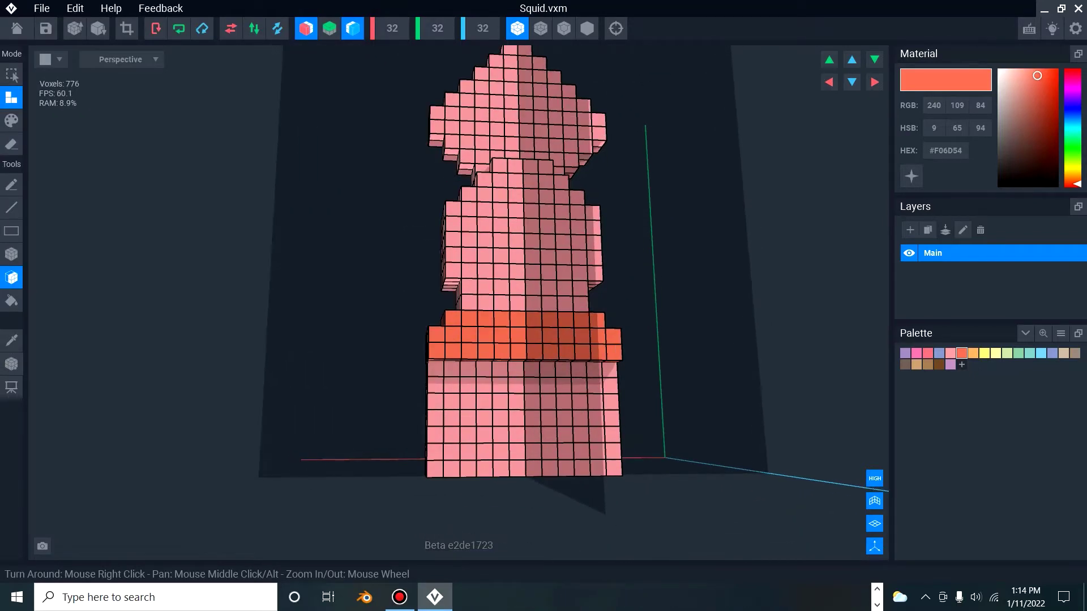
pyautogui.click(928, 353)
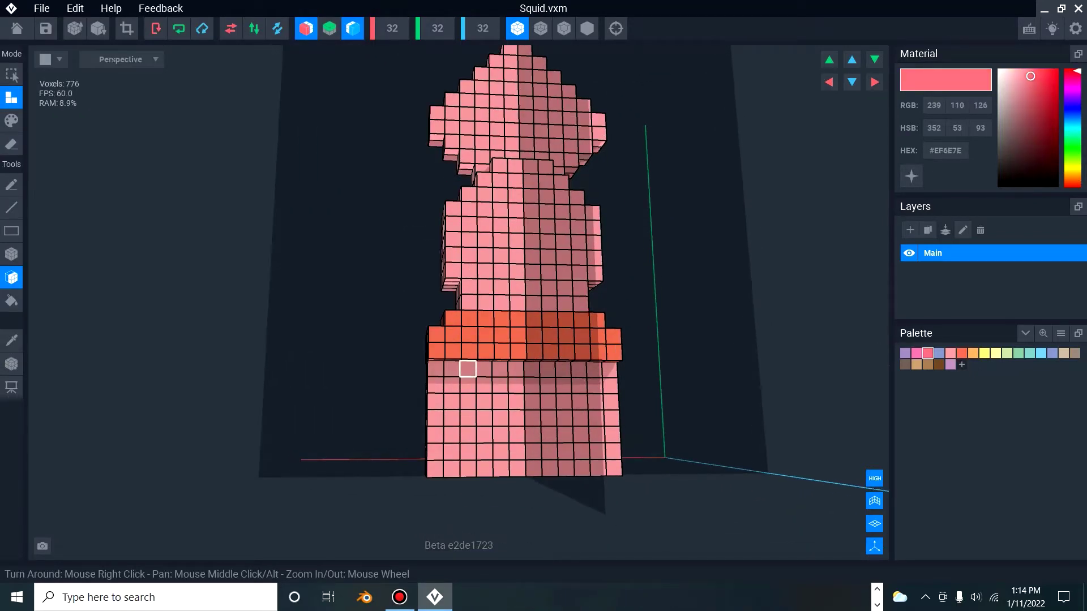
pyautogui.click(467, 369)
pyautogui.click(11, 120)
pyautogui.click(468, 369)
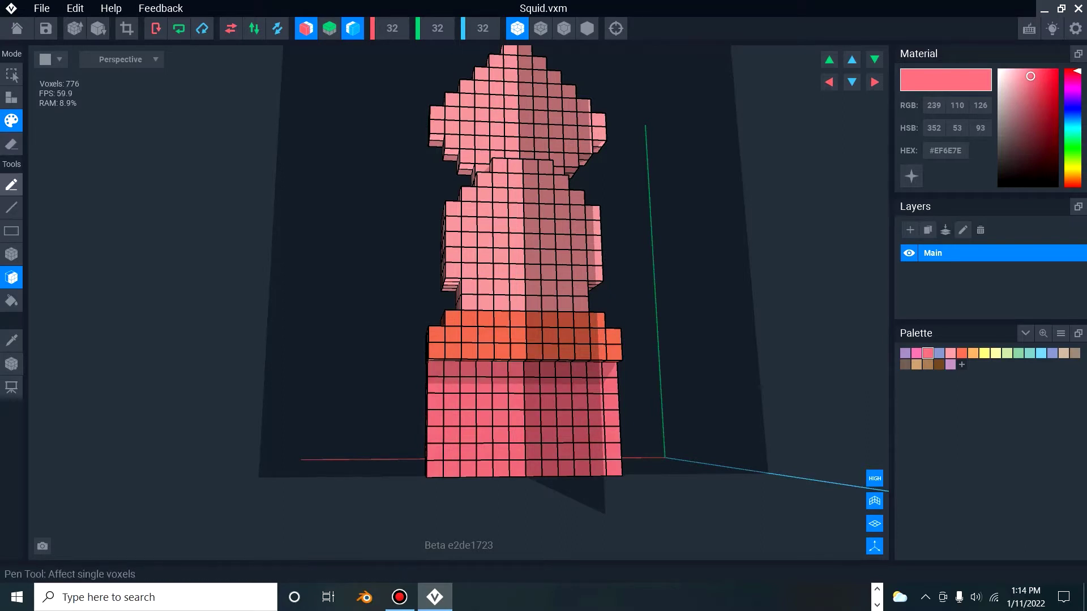
# Undo the whole-face erase, and cut the head block's sides with the Line tool: two columns in its top two rows, one in the next two.
pyautogui.click(12, 143)
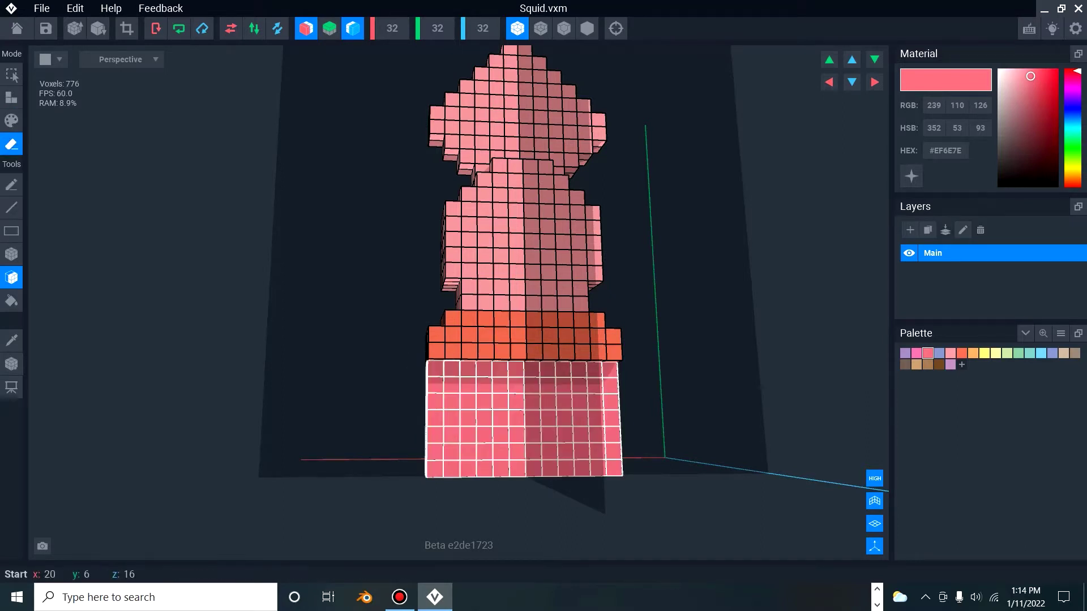
pyautogui.click(445, 372)
pyautogui.hotkey('ctrl', 'z')
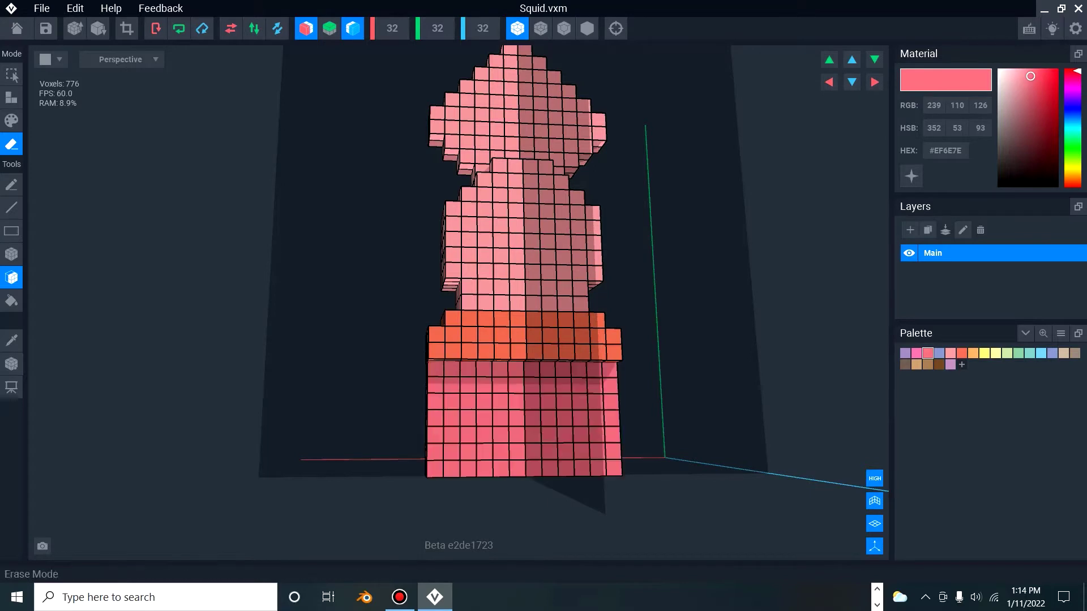
pyautogui.click(11, 207)
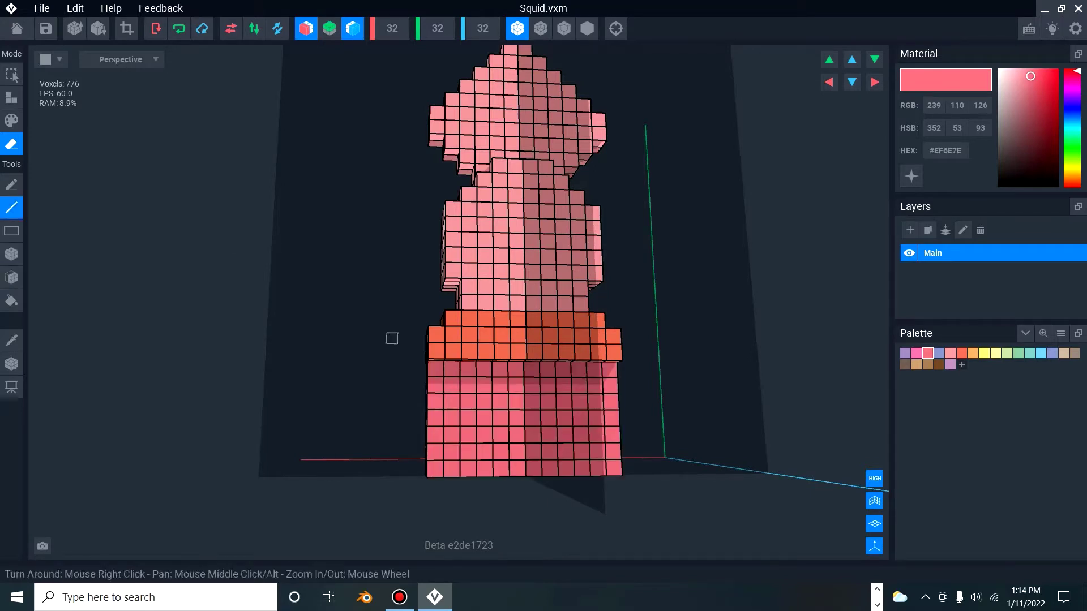
pyautogui.moveTo(435, 369)
pyautogui.mouseDown()
pyautogui.moveTo(451, 369)
pyautogui.moveTo(435, 386)
pyautogui.mouseUp()
pyautogui.click(435, 370)
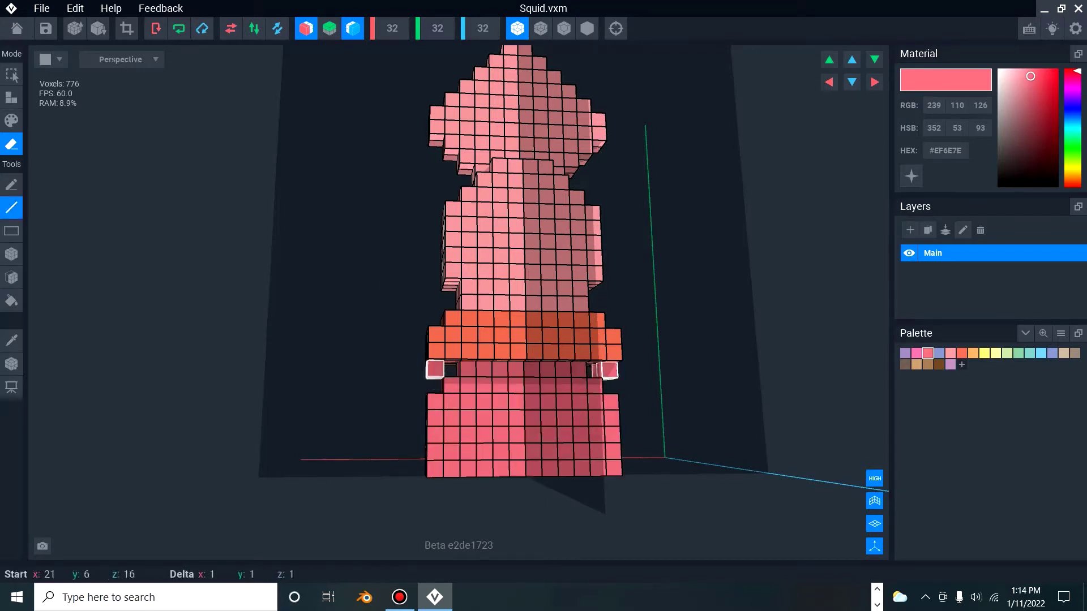
pyautogui.click(452, 386)
pyautogui.click(435, 401)
pyautogui.click(436, 418)
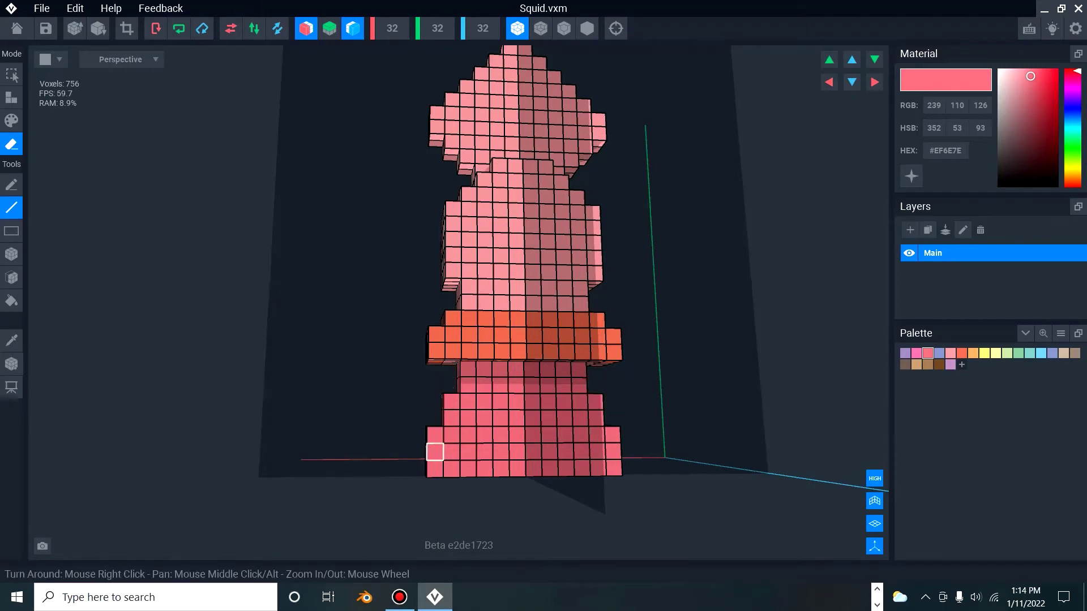
# Taper the head block's lower end by erasing one, two and three outer voxels per side in its last three rows.
pyautogui.click(436, 451)
pyautogui.moveTo(435, 435); pyautogui.dragTo(435, 435)
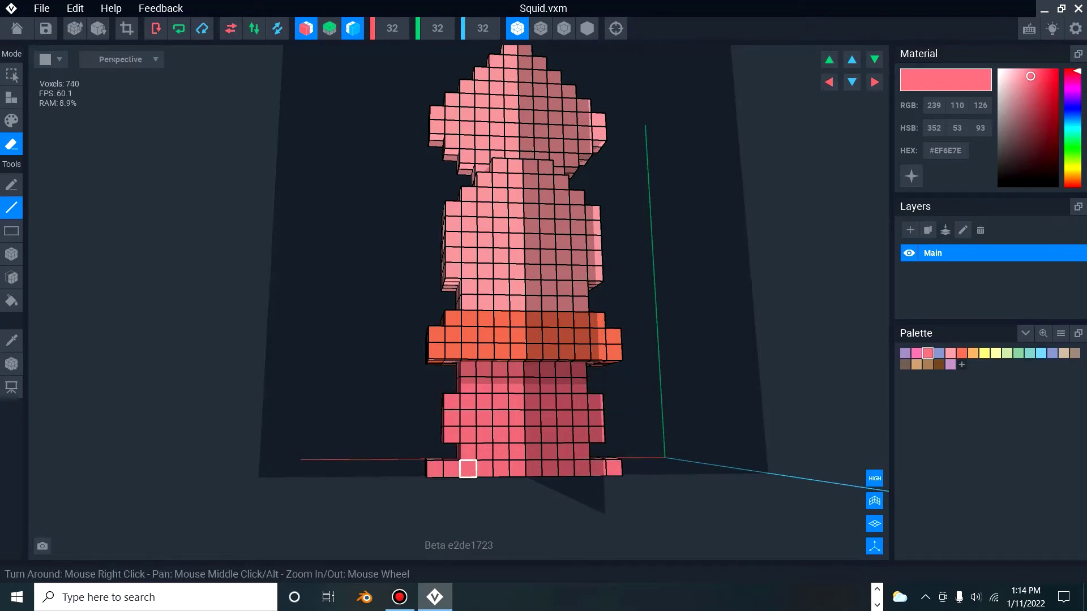
pyautogui.click(467, 469)
pyautogui.click(450, 469)
pyautogui.click(435, 469)
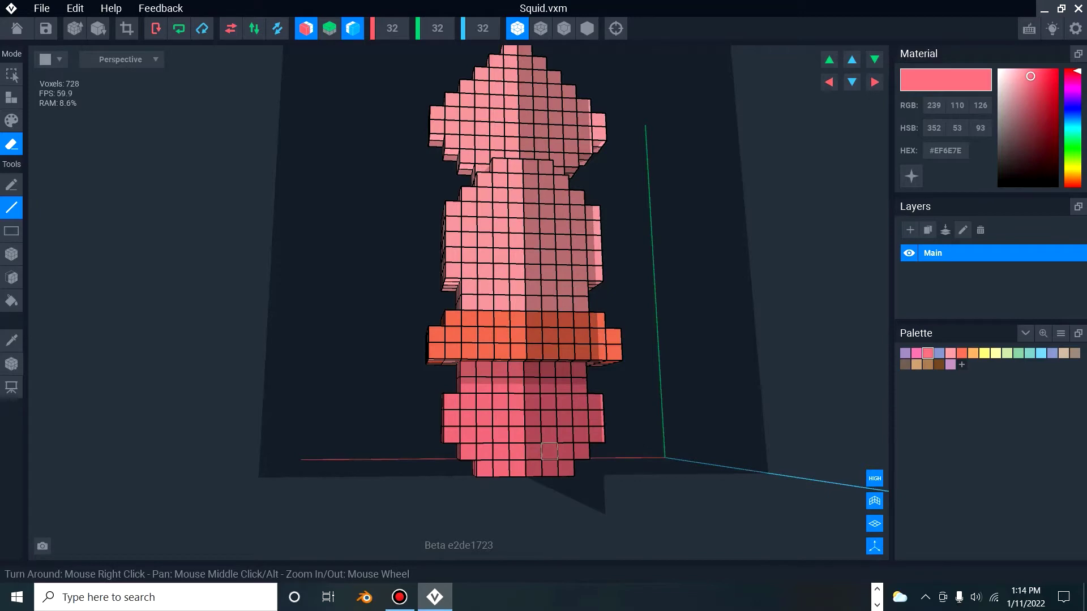
pyautogui.moveTo(548, 402); pyautogui.dragTo(523, 382, button='right')
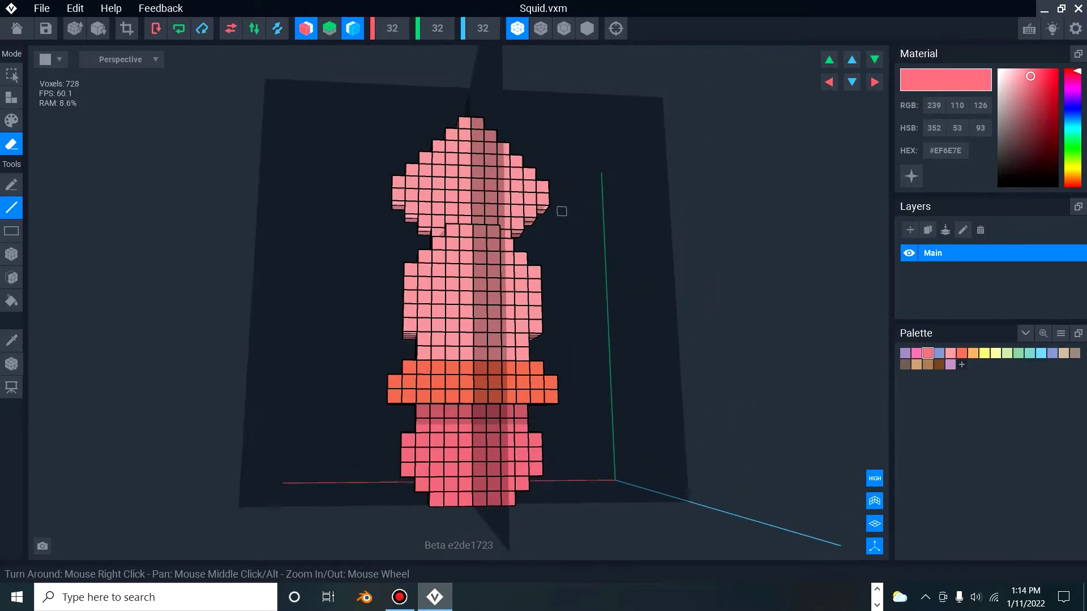
pyautogui.moveTo(497, 57); pyautogui.dragTo(576, 386, button='right')
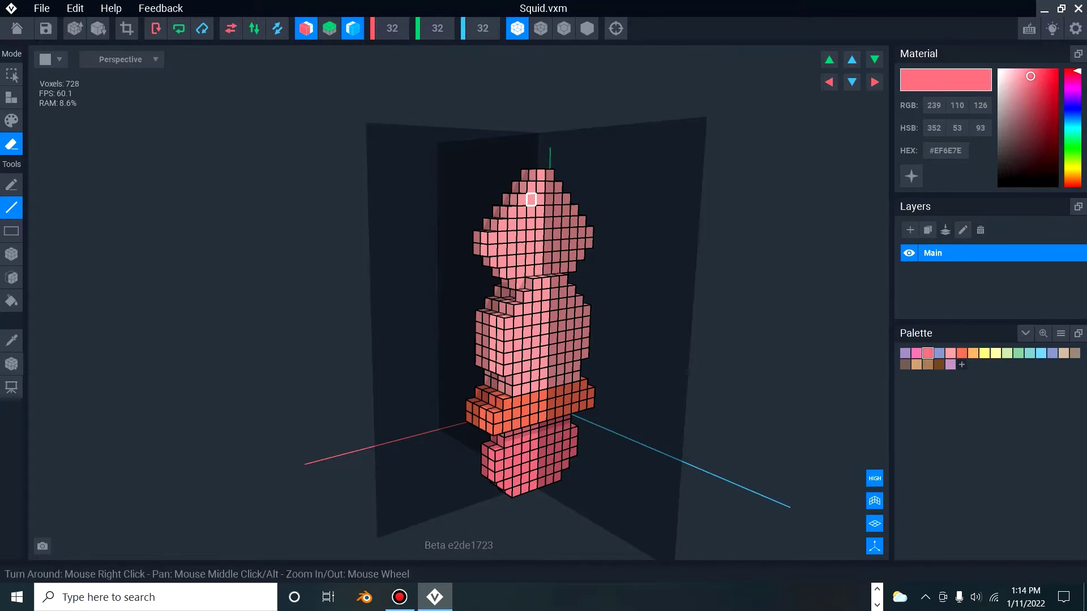
# Set the volume's Y height to 48, box-select the whole squid and move it straight up to free space below the head.
pyautogui.click(437, 29)
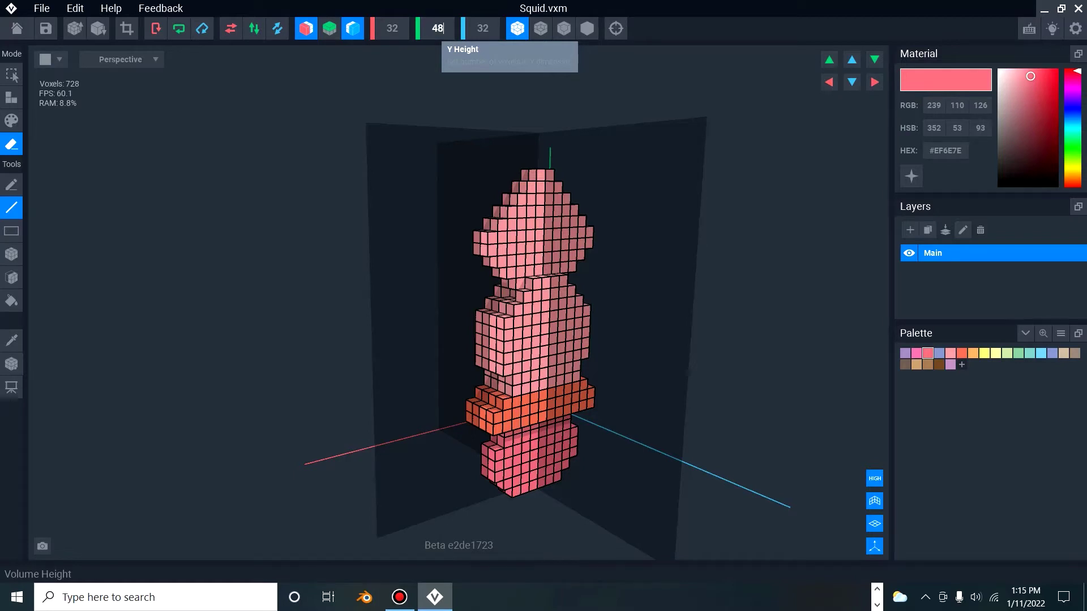
pyautogui.press('Return')
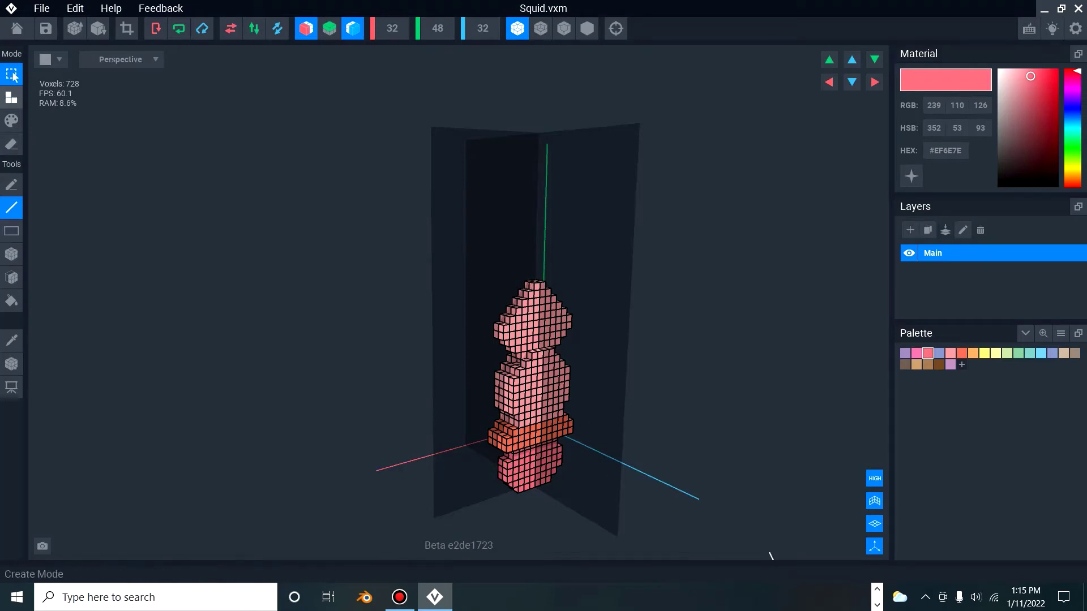
pyautogui.click(11, 231)
pyautogui.moveTo(474, 258); pyautogui.dragTo(610, 542)
pyautogui.moveTo(534, 308); pyautogui.dragTo(536, 194)
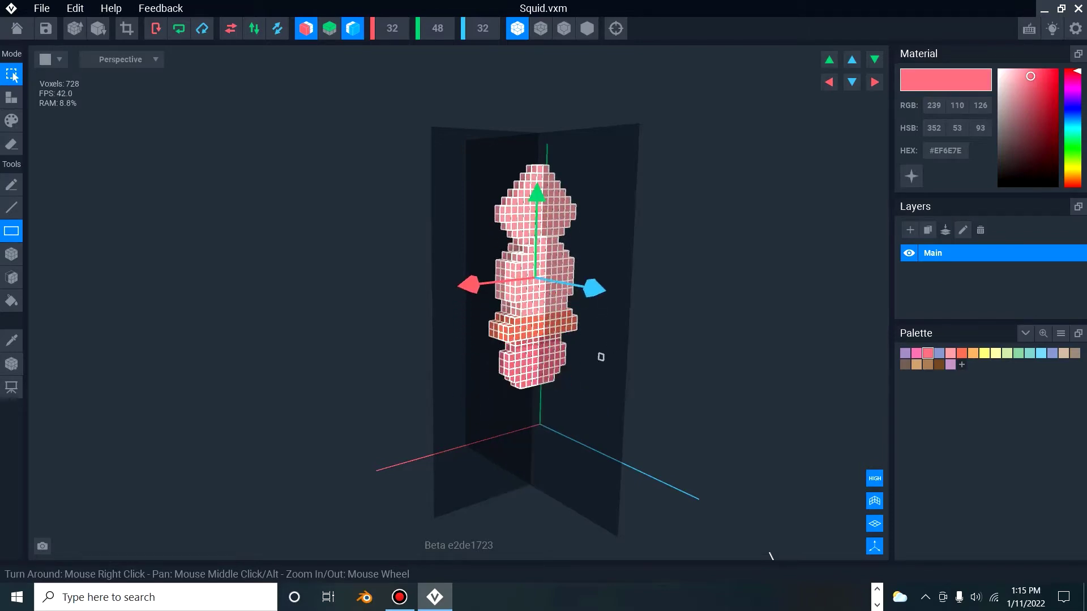
# Compare the squid's head and the empty space below it with the reference image in the Snipping Tool.
pyautogui.scroll(2, 555, 389)
pyautogui.moveTo(587, 417); pyautogui.dragTo(582, 395, button='right')
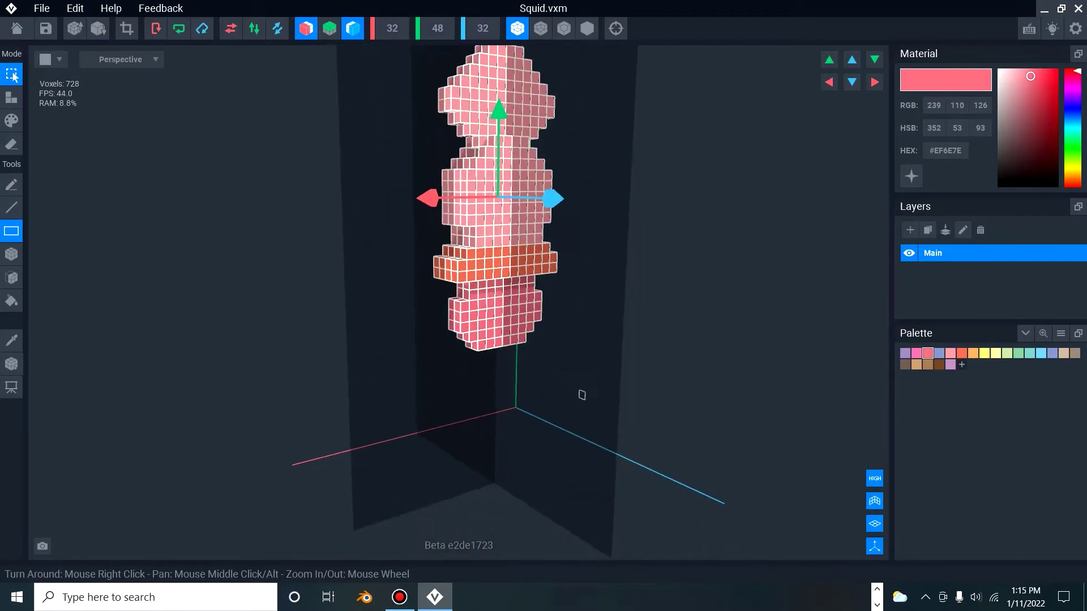
pyautogui.moveTo(525, 437); pyautogui.dragTo(522, 436, button='right')
pyautogui.scroll(2, 522, 436)
pyautogui.moveTo(413, 365); pyautogui.dragTo(415, 369, button='right')
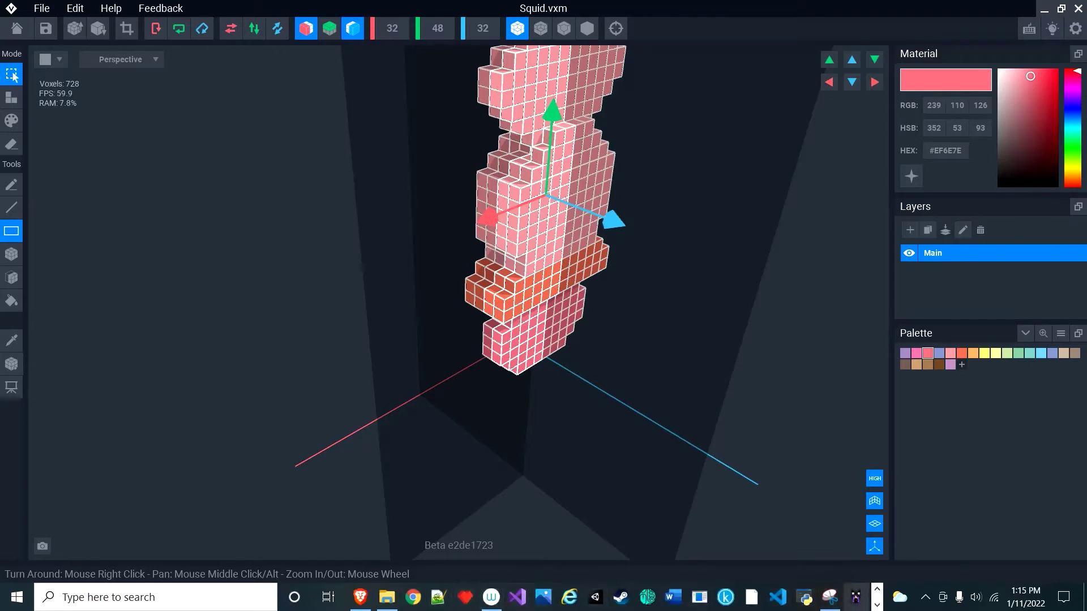
pyautogui.click(829, 596)
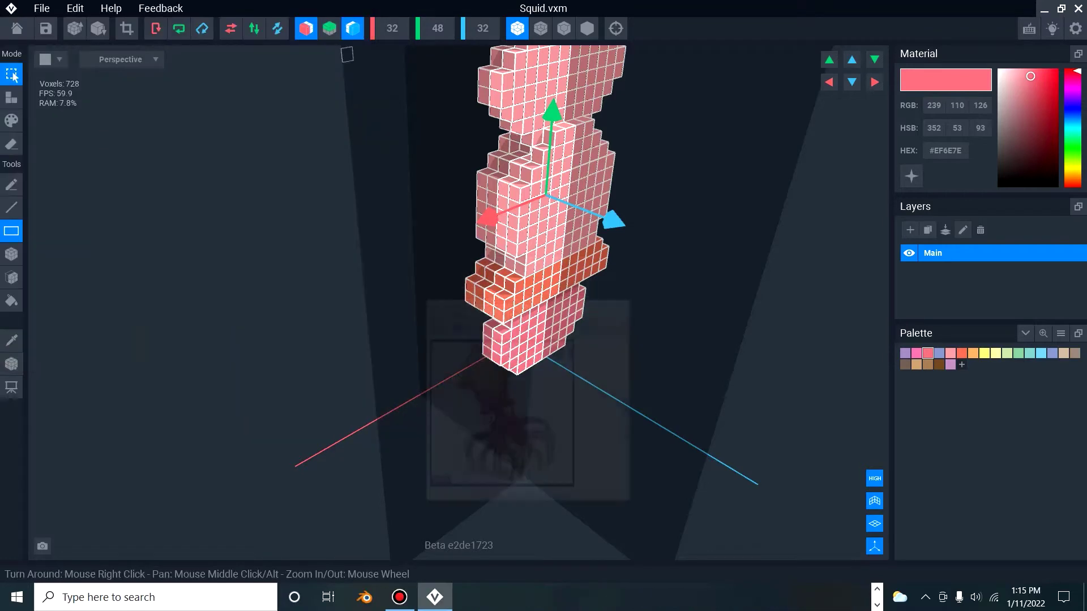
pyautogui.moveTo(590, 359); pyautogui.dragTo(590, 358, button='right')
pyautogui.moveTo(480, 230); pyautogui.dragTo(480, 230, button='right')
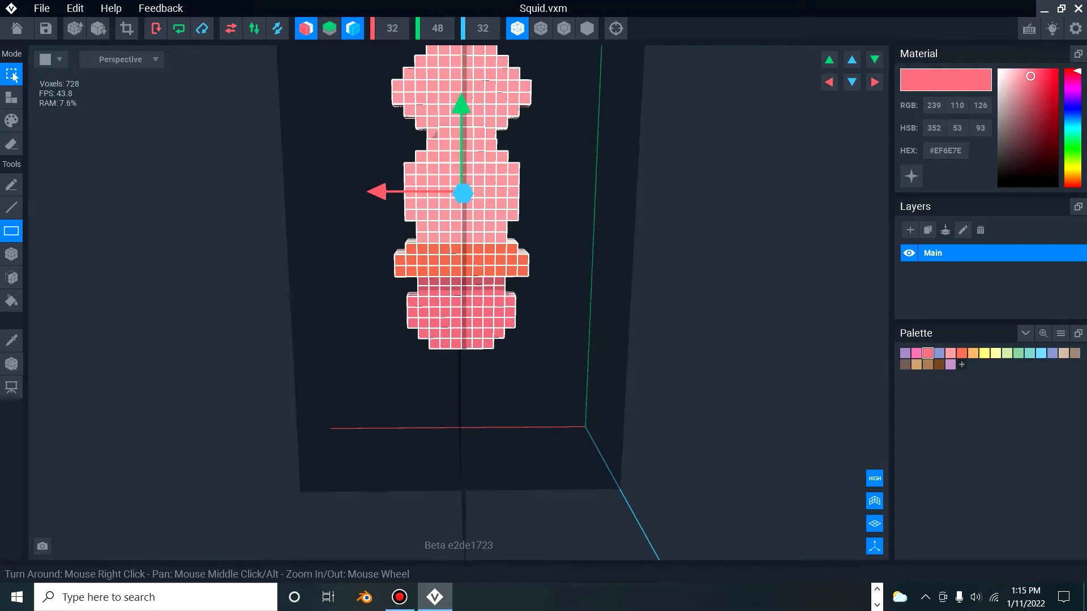
# Add a pale pink #F7DEE1 swatch to the palette and switch to Create mode.
pyautogui.click(962, 364)
pyautogui.moveTo(1030, 76); pyautogui.dragTo(1004, 73)
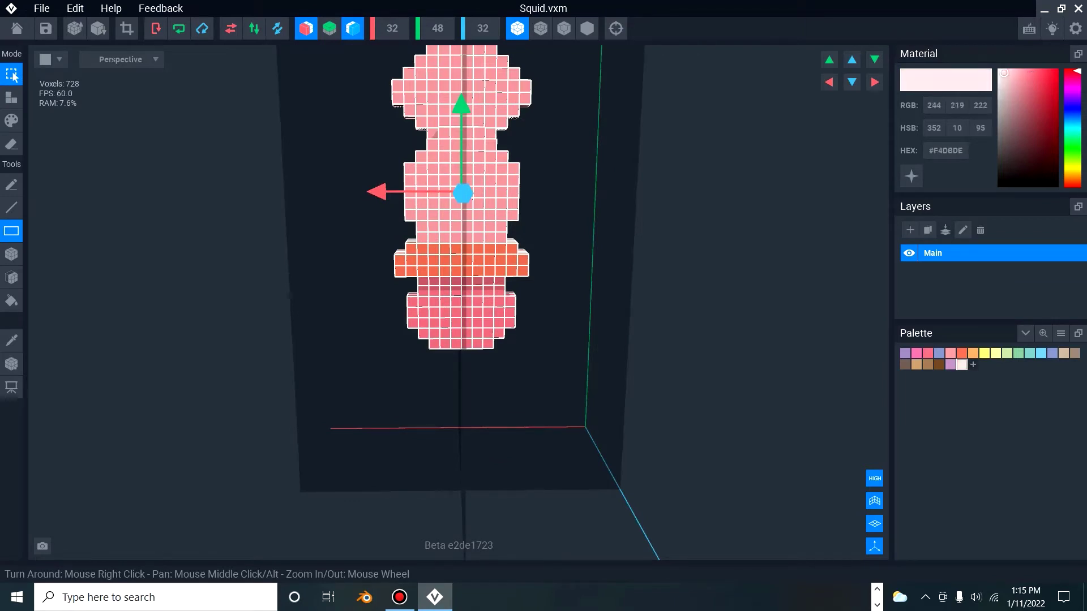
pyautogui.scroll(3, 480, 230)
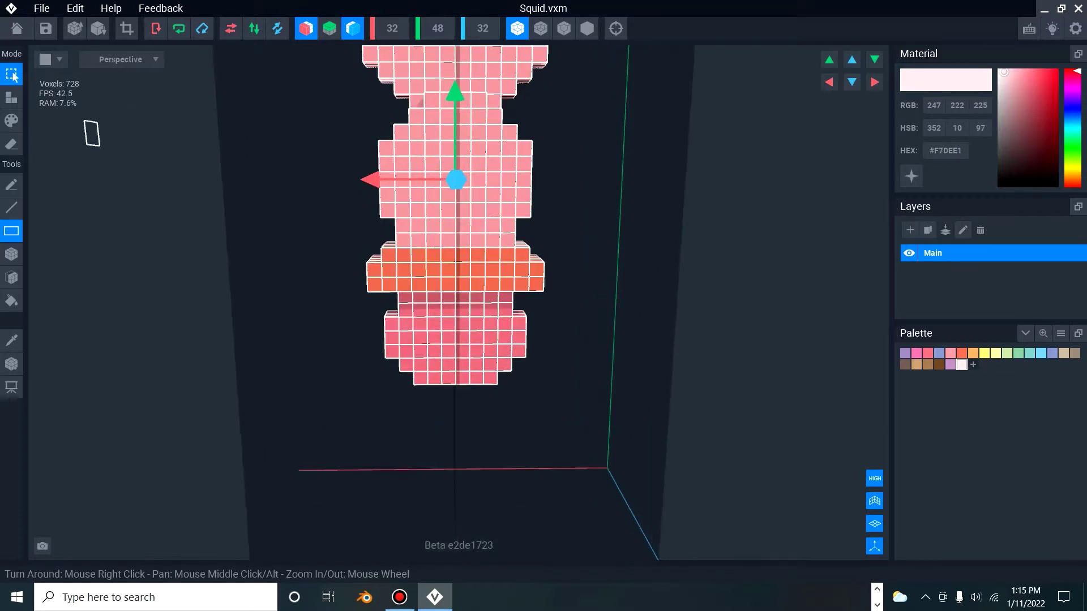
pyautogui.click(12, 98)
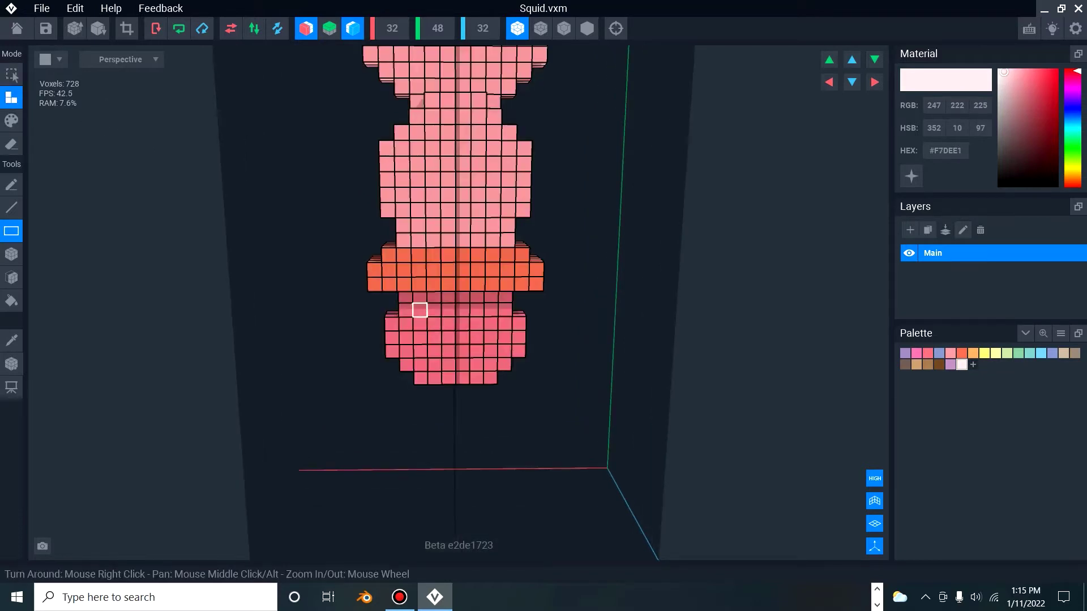
pyautogui.click(419, 323)
pyautogui.moveTo(425, 331)
pyautogui.mouseDown(button='right')
pyautogui.moveTo(410, 338)
pyautogui.moveTo(419, 316)
pyautogui.mouseUp(button='right')
pyautogui.hotkey('ctrl', 'z')
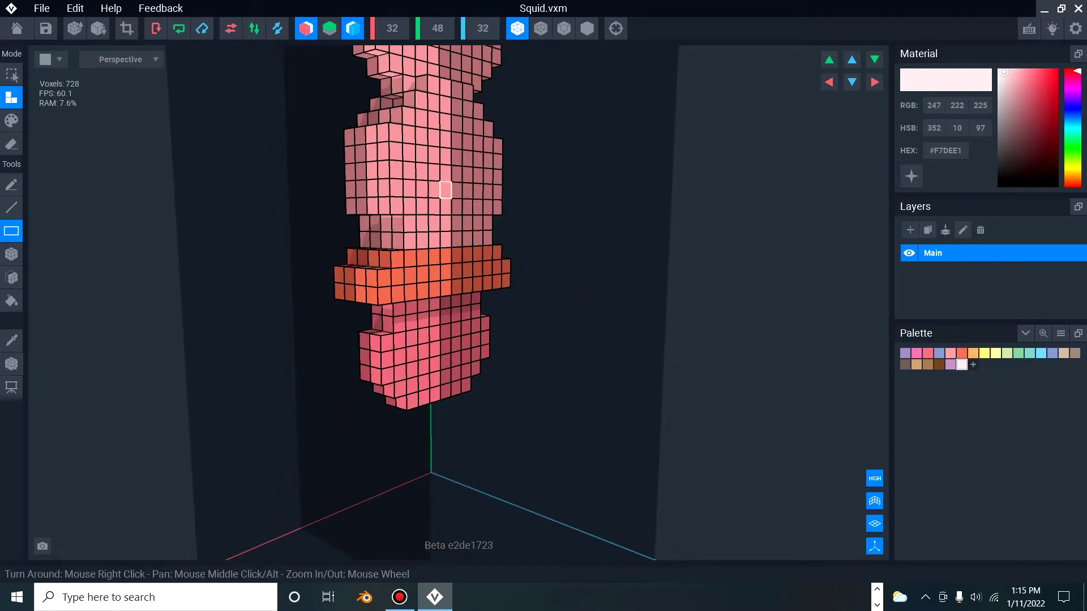
# Turn off Z-axis mirroring and keep only X-axis mirroring active.
pyautogui.scroll(-1, 453, 206)
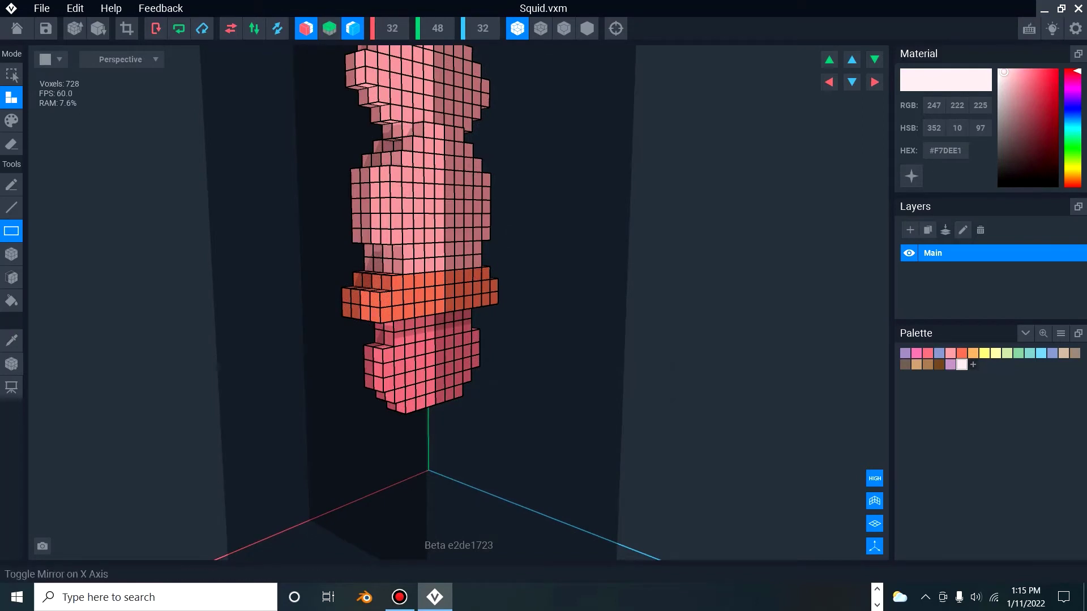
pyautogui.click(330, 28)
pyautogui.click(353, 28)
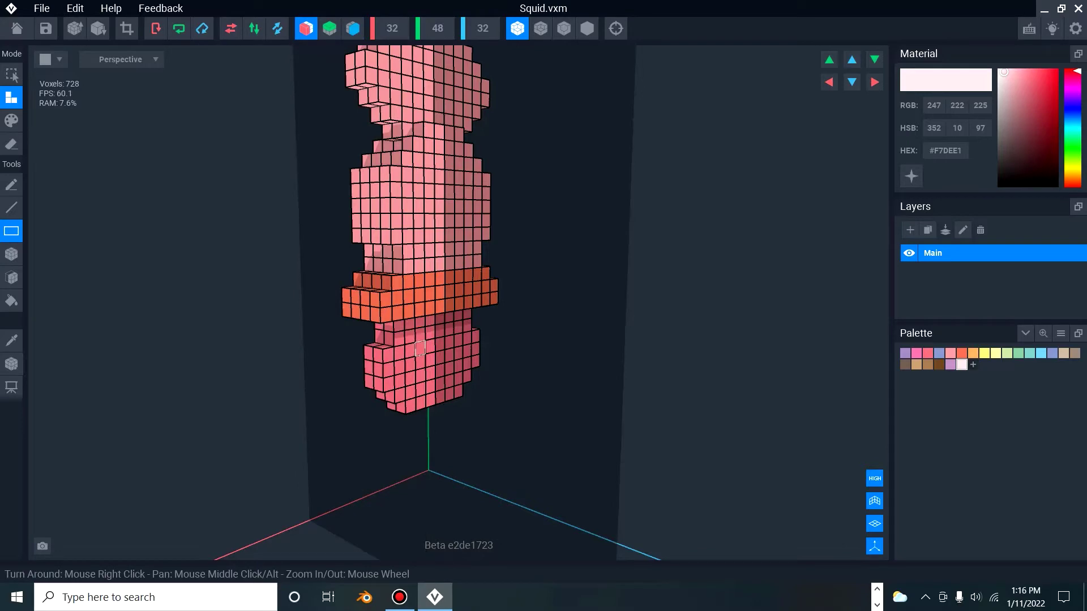
pyautogui.moveTo(480, 350); pyautogui.dragTo(481, 350, button='right')
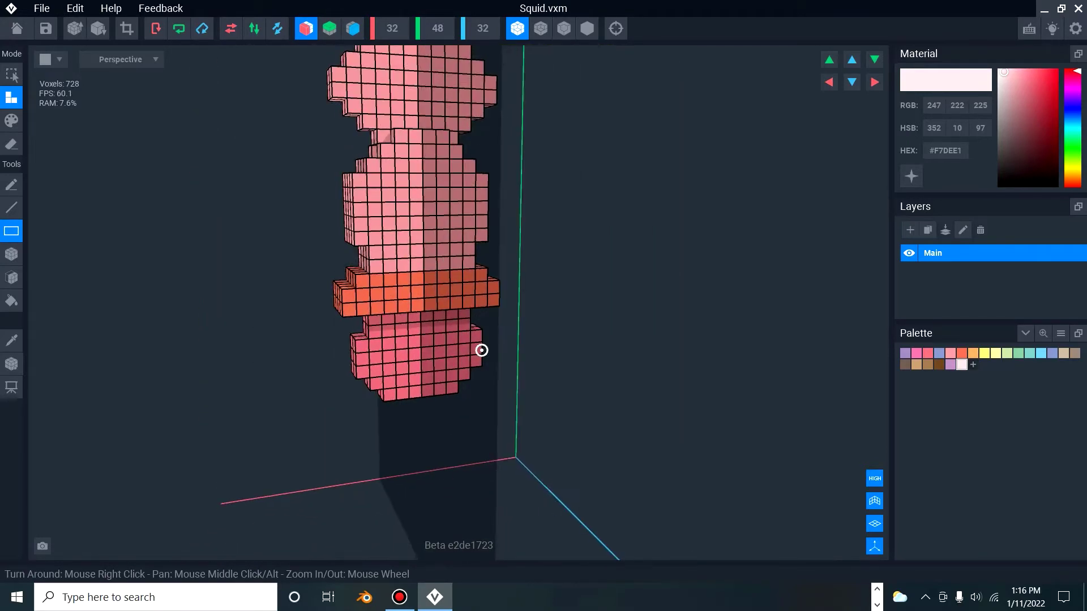
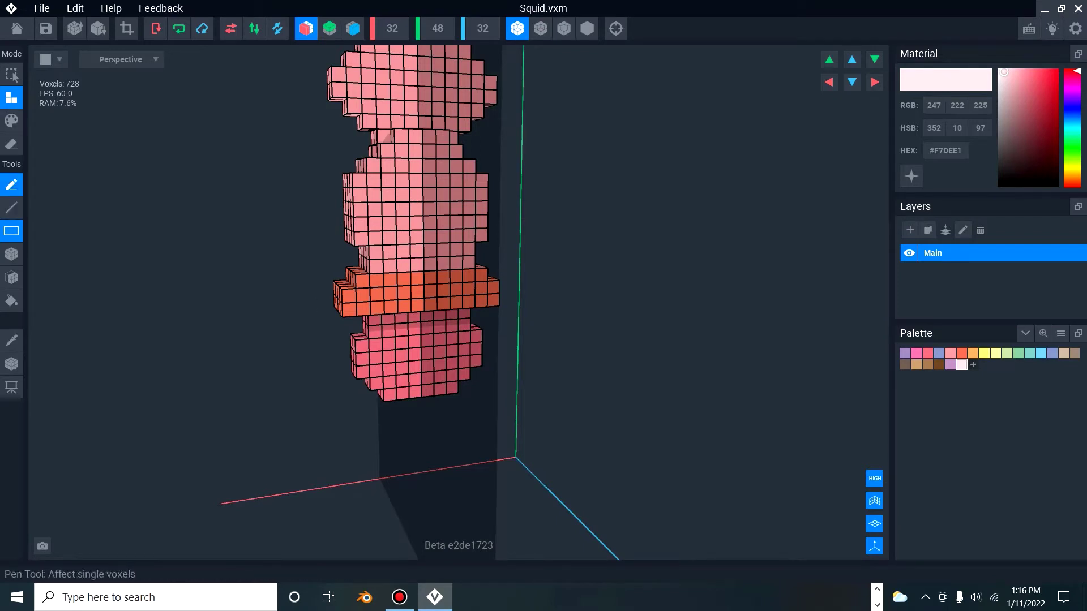
# Add mirrored pale pink eyes on the head's front with the Pen tool: two rows of three voxels over two outer voxels.
pyautogui.click(12, 185)
pyautogui.click(386, 329)
pyautogui.click(380, 345)
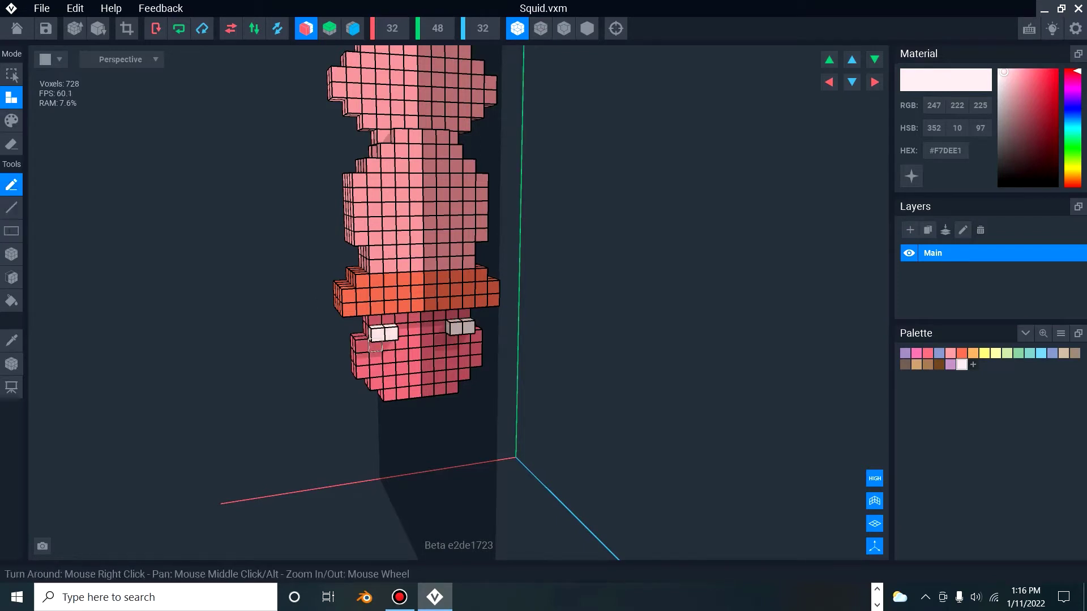
pyautogui.click(389, 345)
pyautogui.scroll(2, 484, 349)
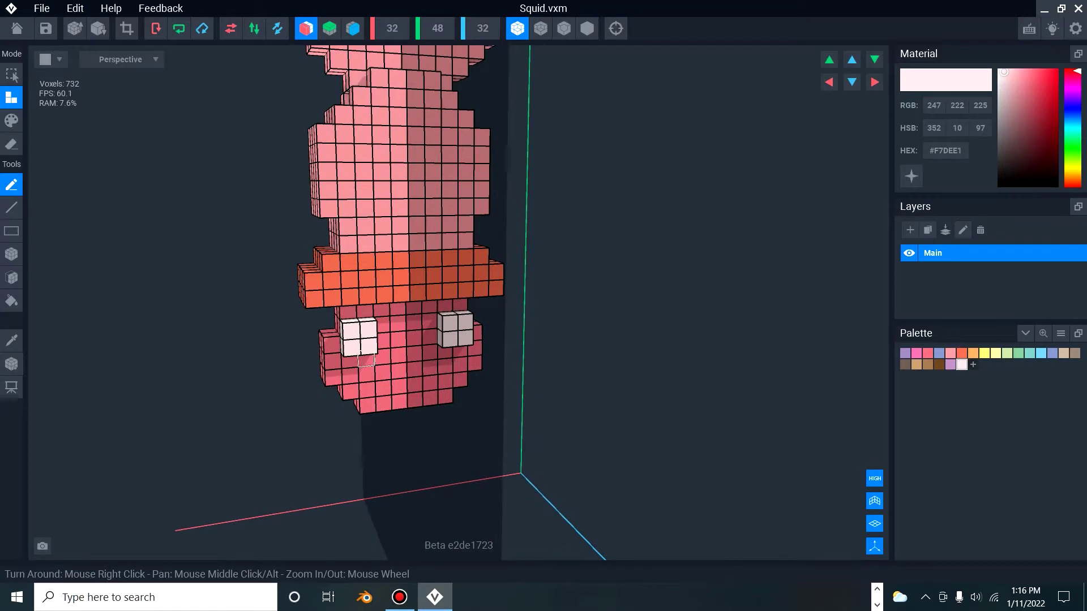
pyautogui.click(368, 363)
pyautogui.click(349, 363)
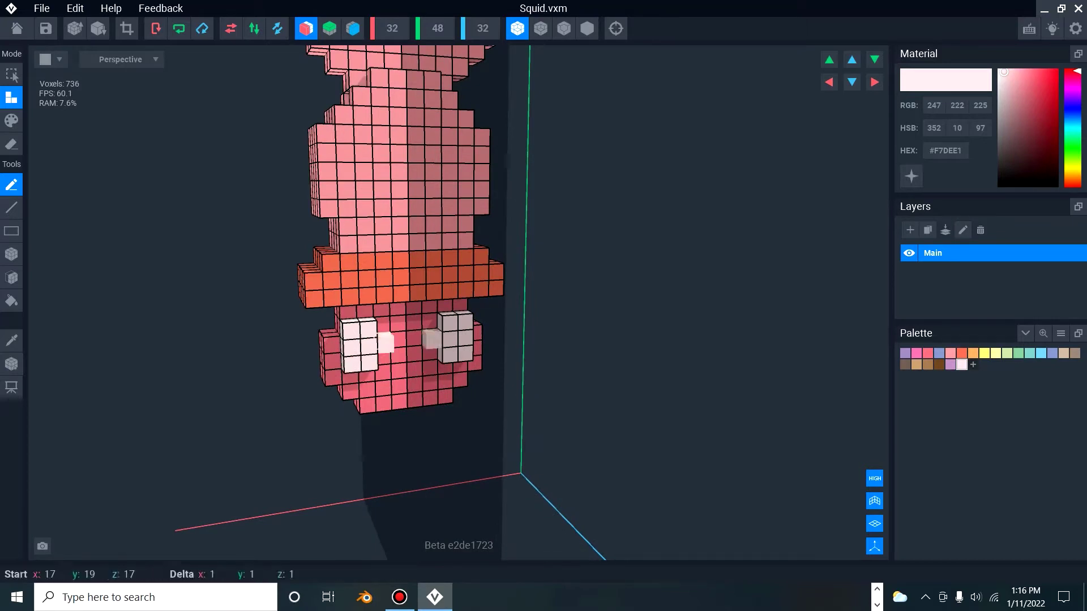
pyautogui.click(384, 343)
pyautogui.click(384, 327)
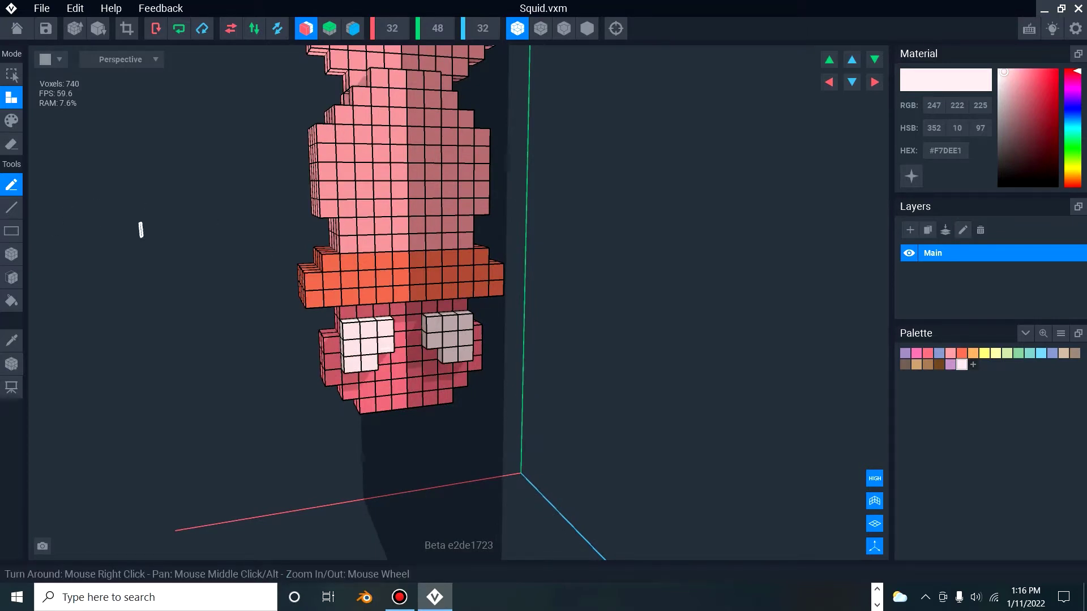
# Add a black #0E0E0E swatch and paint the inner voxel of each eye's lowest row as the pupil.
pyautogui.click(999, 181)
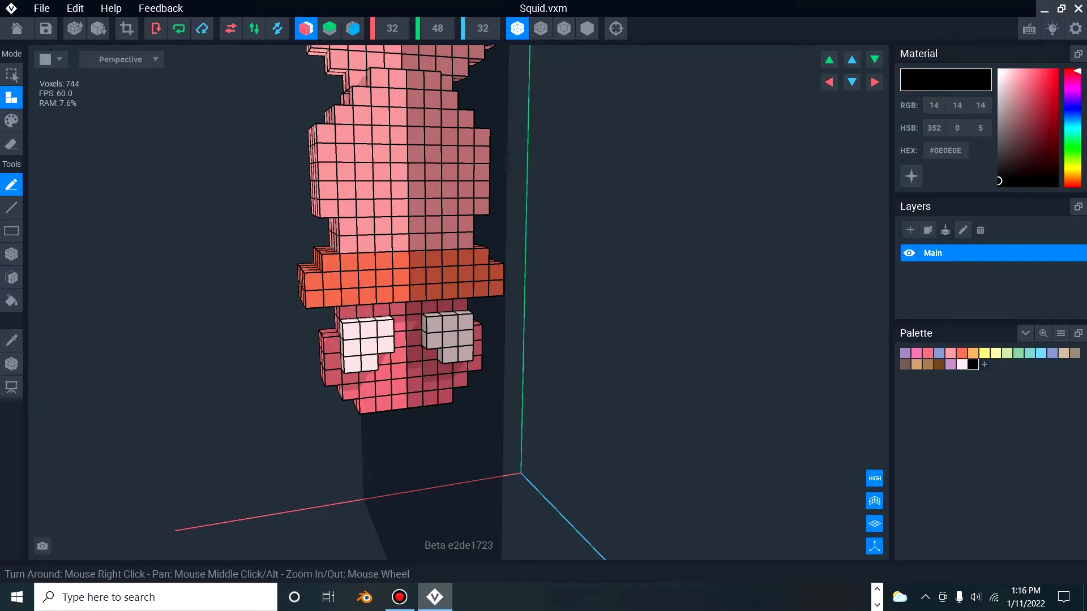
pyautogui.click(11, 121)
pyautogui.click(369, 362)
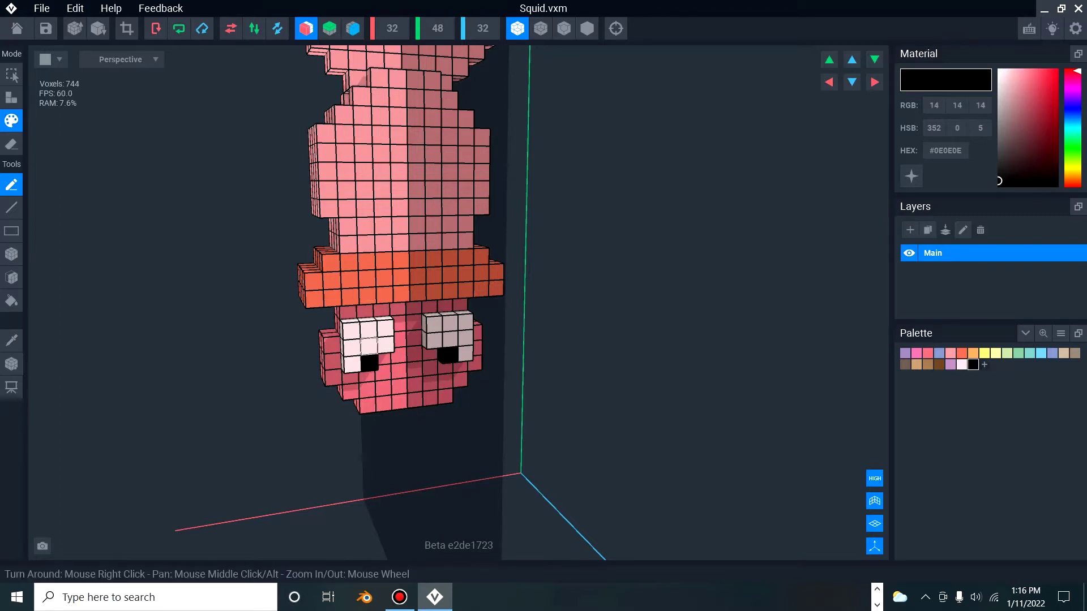
pyautogui.moveTo(418, 386); pyautogui.dragTo(423, 384, button='right')
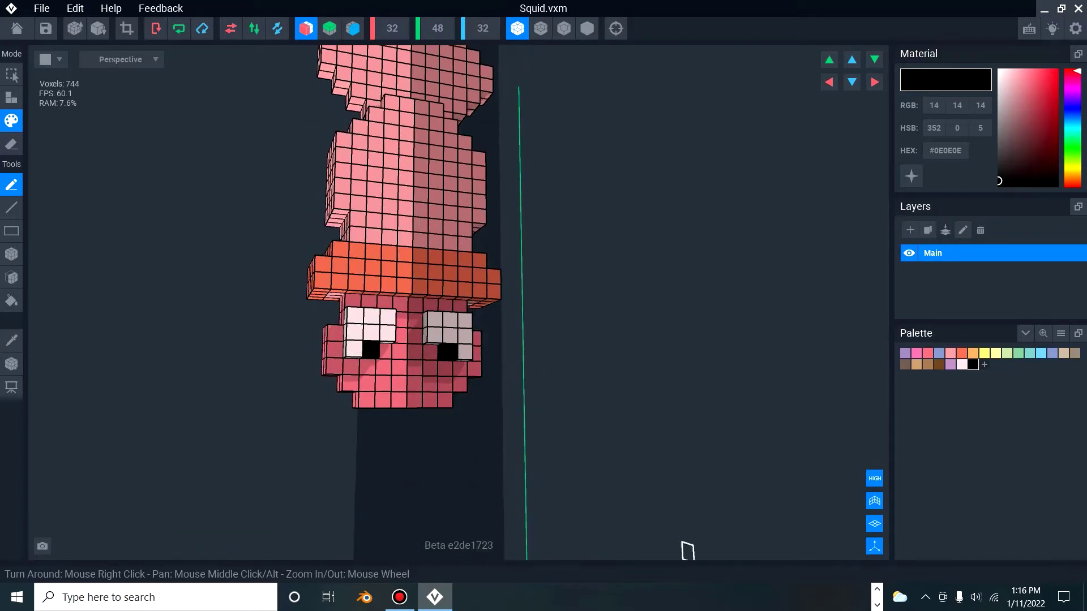
# Check the cartoon squid image in the browser, return to VoxEdit and view the model from several angles.
pyautogui.click(360, 597)
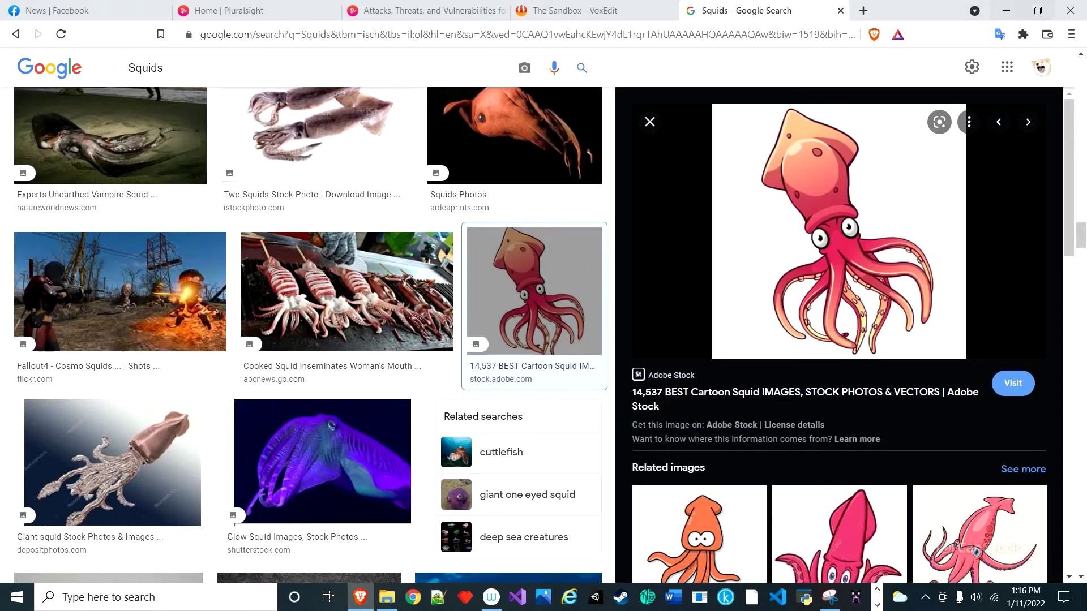
pyautogui.click(1006, 10)
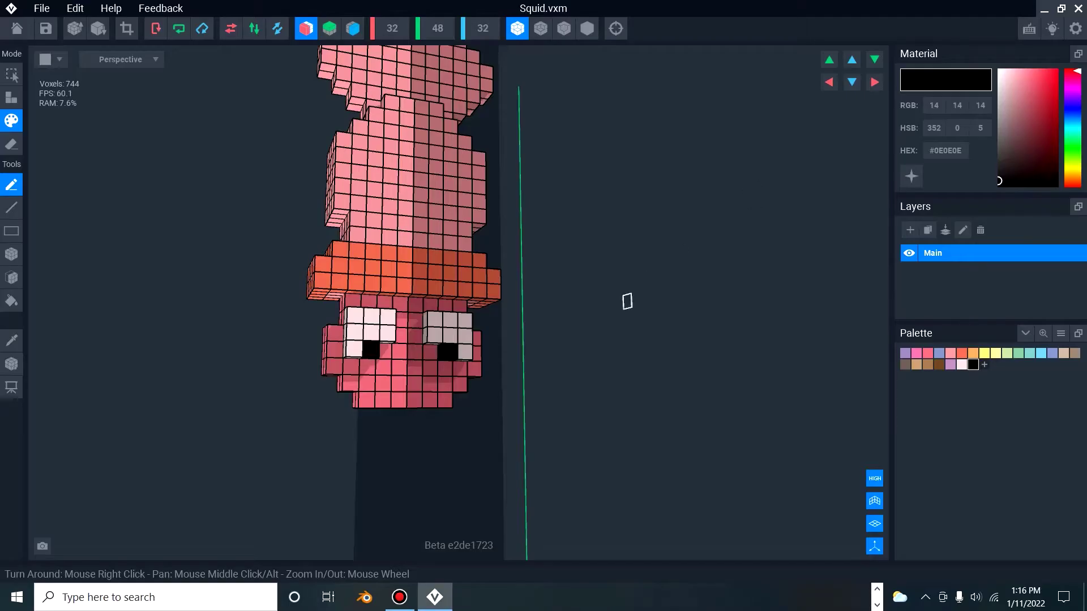
pyautogui.moveTo(374, 413); pyautogui.dragTo(403, 421, button='right')
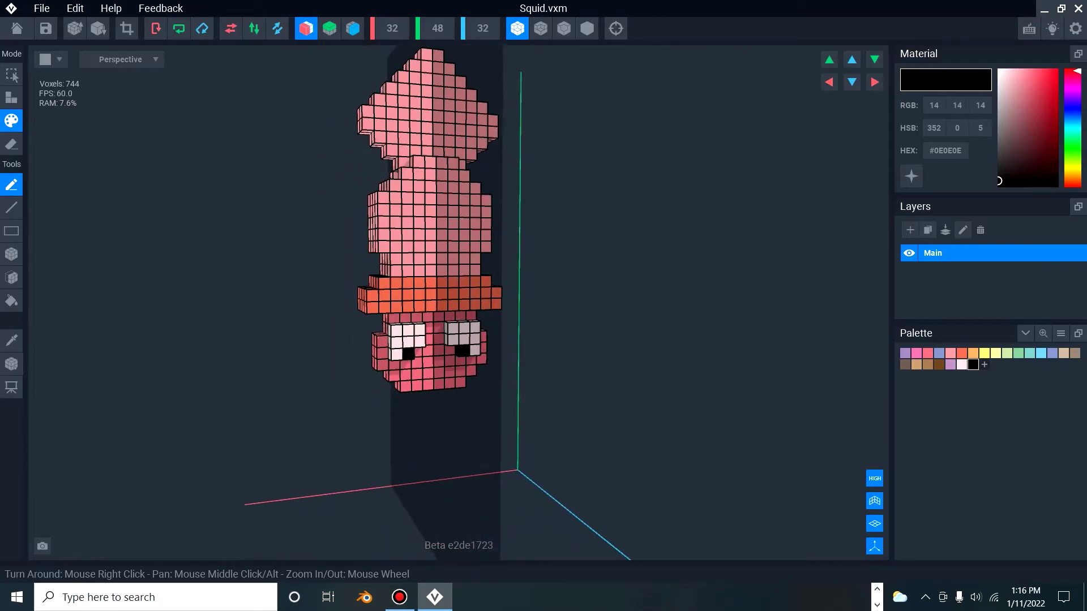
pyautogui.moveTo(412, 321); pyautogui.dragTo(409, 318, button='right')
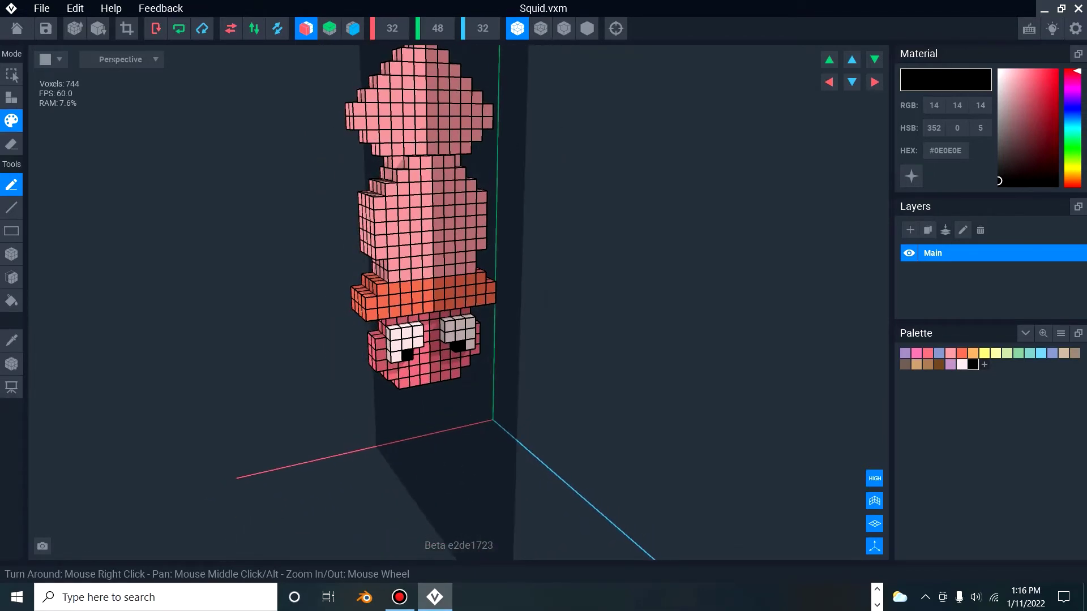
# Try recolouring the fin, mantle and collar with the Bucket tool in the darker pink #EF6E7E, and undo the fill.
pyautogui.click(927, 353)
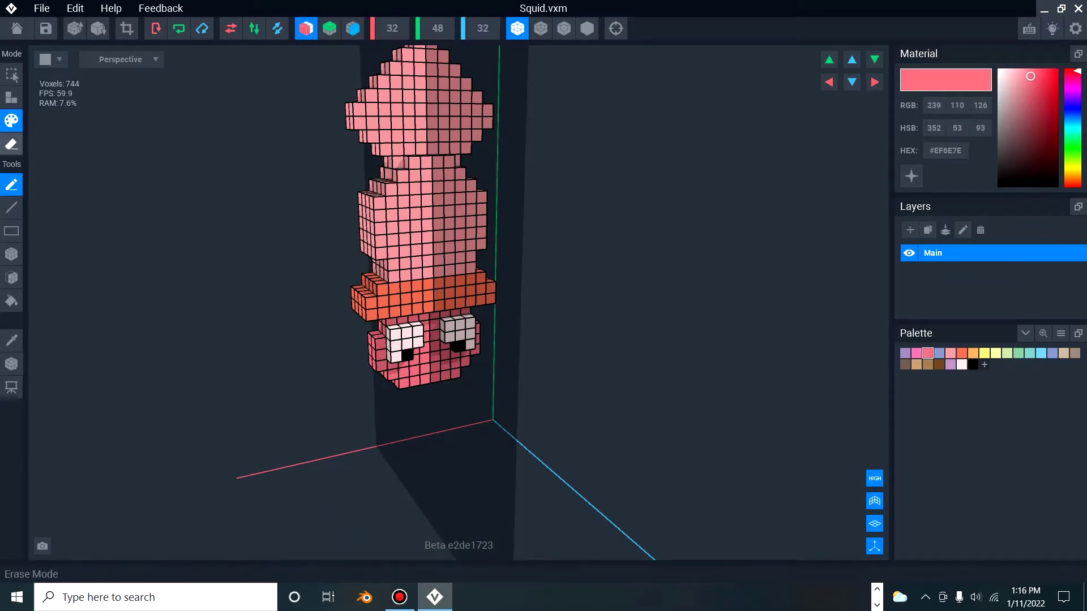
pyautogui.click(11, 301)
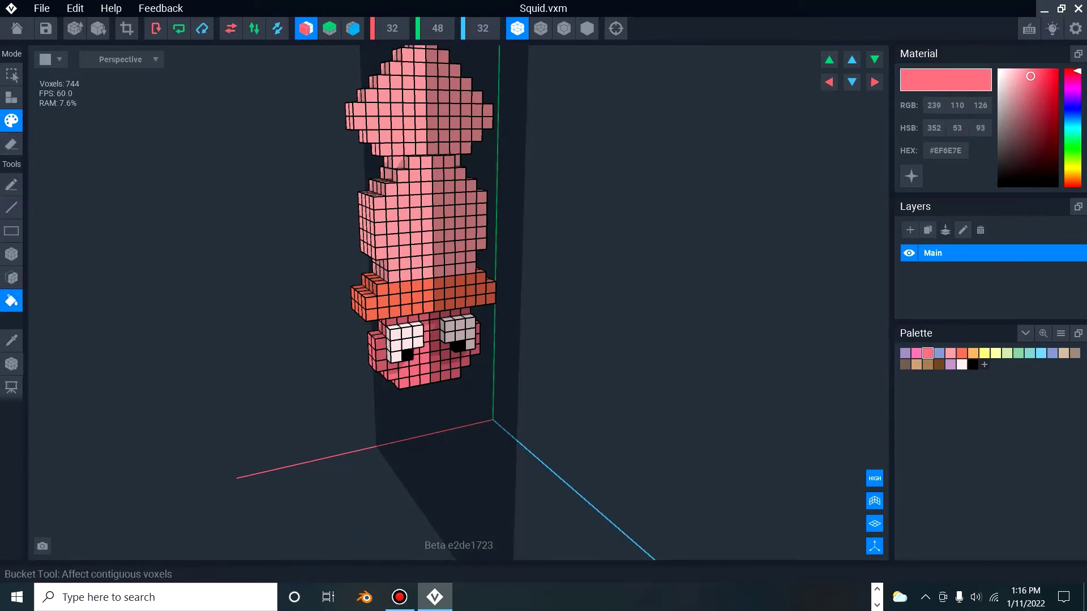
pyautogui.click(384, 95)
pyautogui.moveTo(450, 282)
pyautogui.mouseDown(button='right')
pyautogui.moveTo(470, 277)
pyautogui.moveTo(461, 280)
pyautogui.mouseUp(button='right')
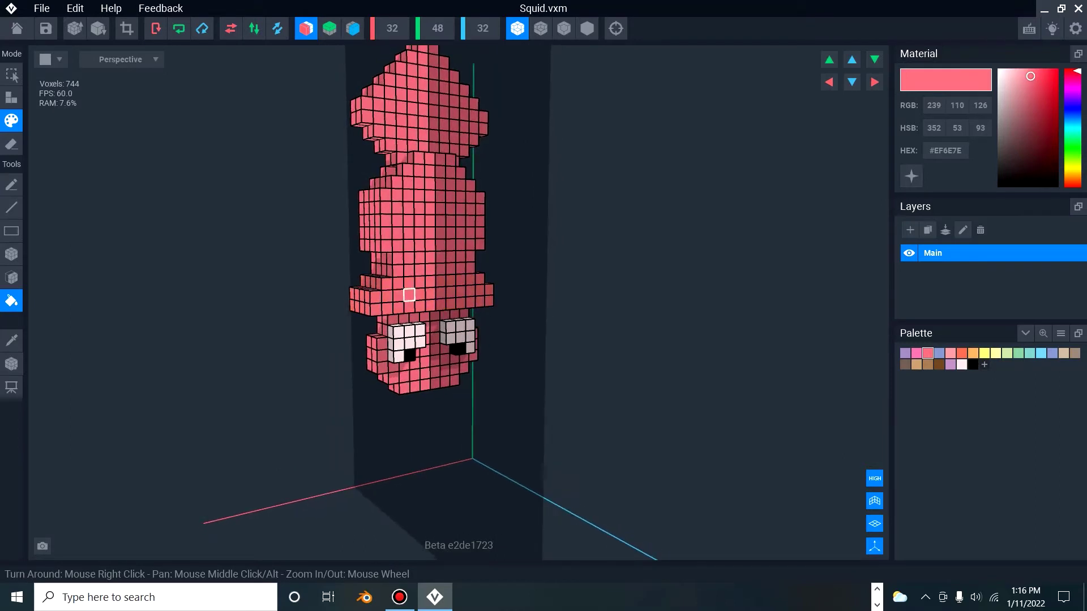
pyautogui.hotkey('ctrl', 'z')
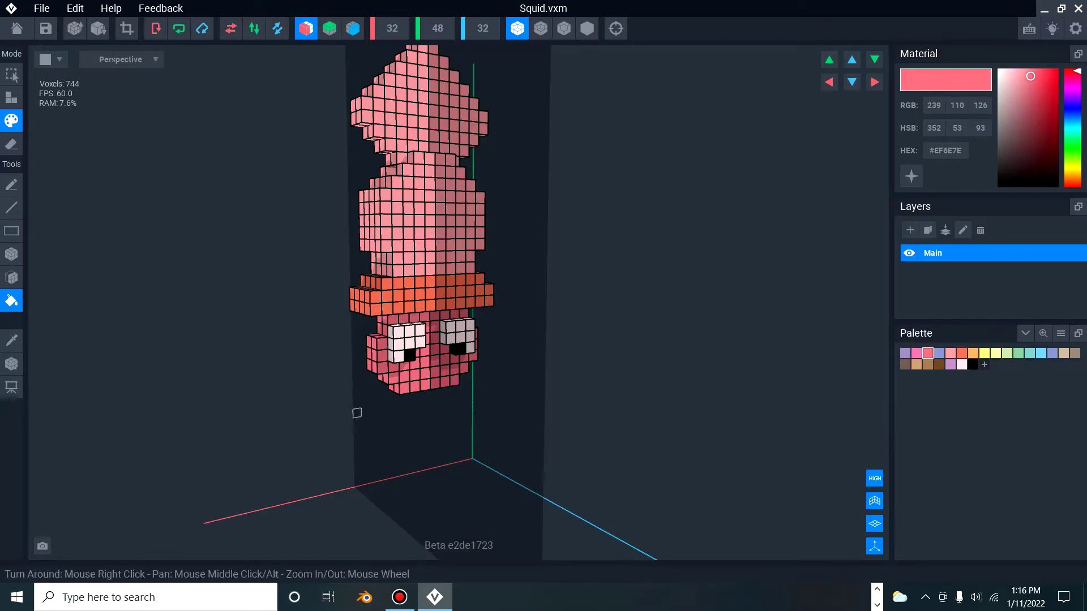
# Inspect the head's underside, check the tentacles in the Snipping Tool's squid snip and return to VoxEdit.
pyautogui.scroll(2, 357, 387)
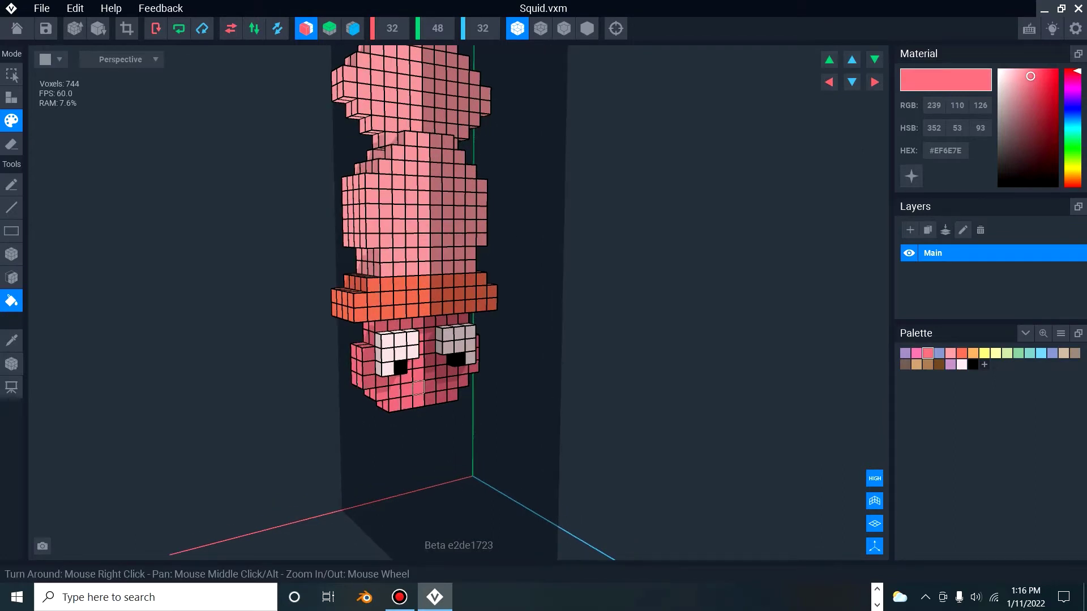
pyautogui.moveTo(418, 388); pyautogui.dragTo(403, 391, button='right')
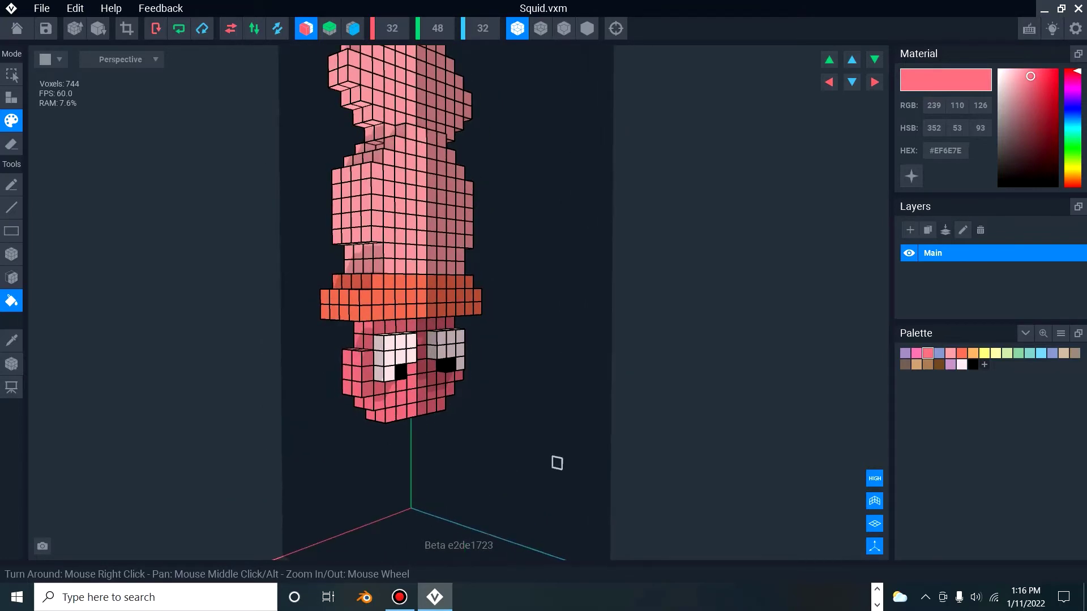
pyautogui.click(876, 589)
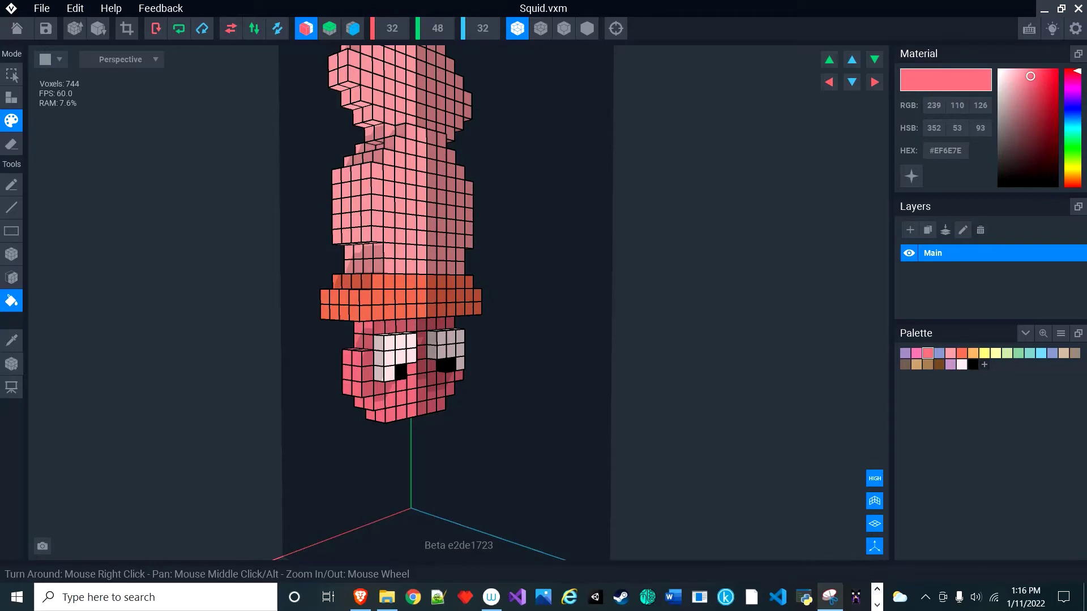
pyautogui.click(830, 597)
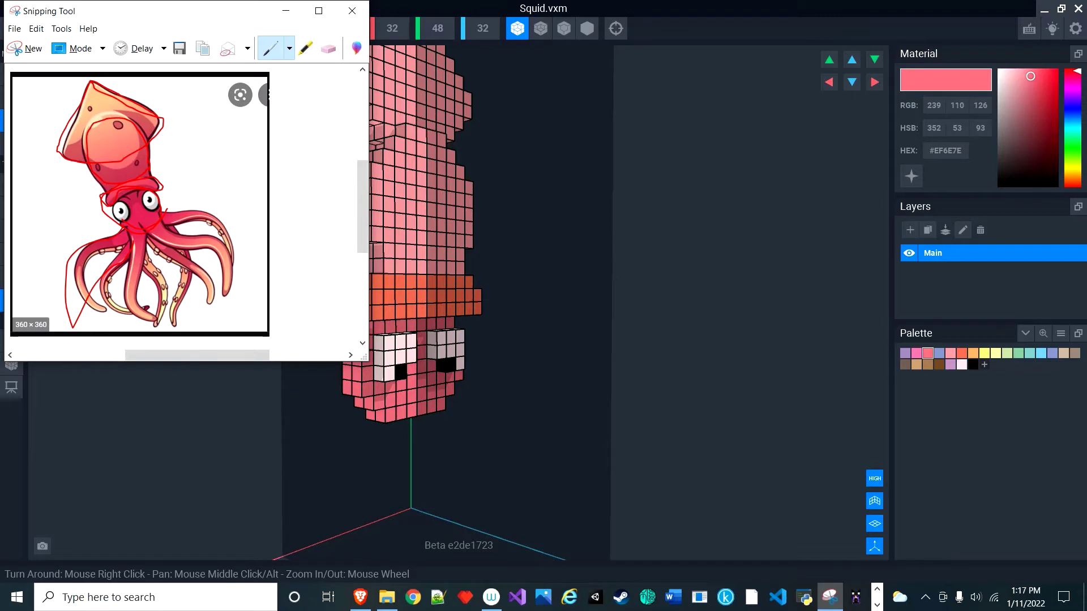
pyautogui.click(286, 11)
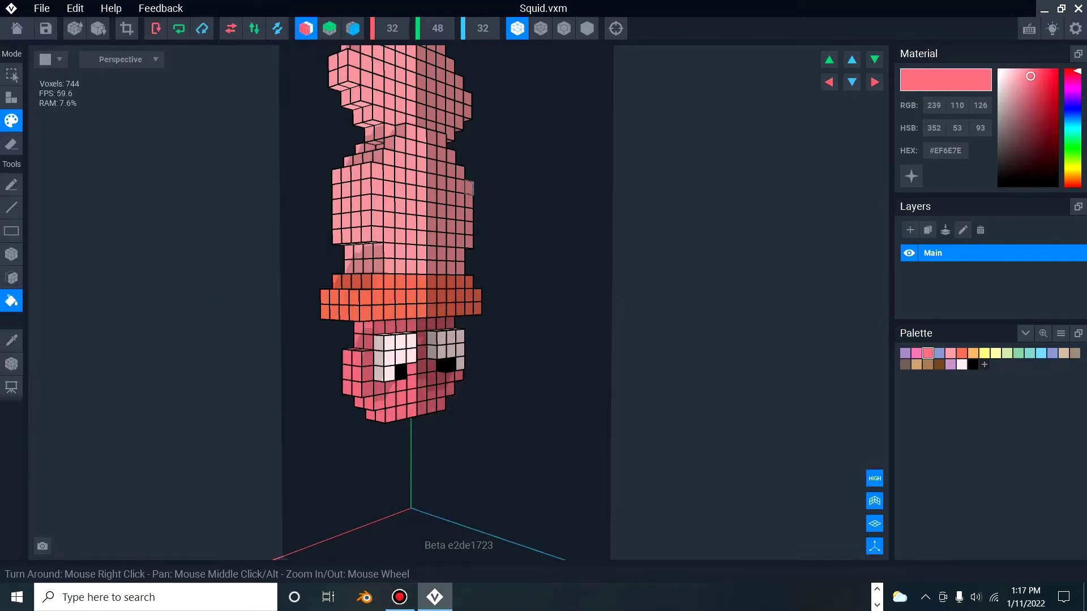
# Turn on Z mirroring and attach a bar two voxels thick on the floor beneath the head with the Box tool.
pyautogui.moveTo(454, 440); pyautogui.dragTo(465, 467, button='right')
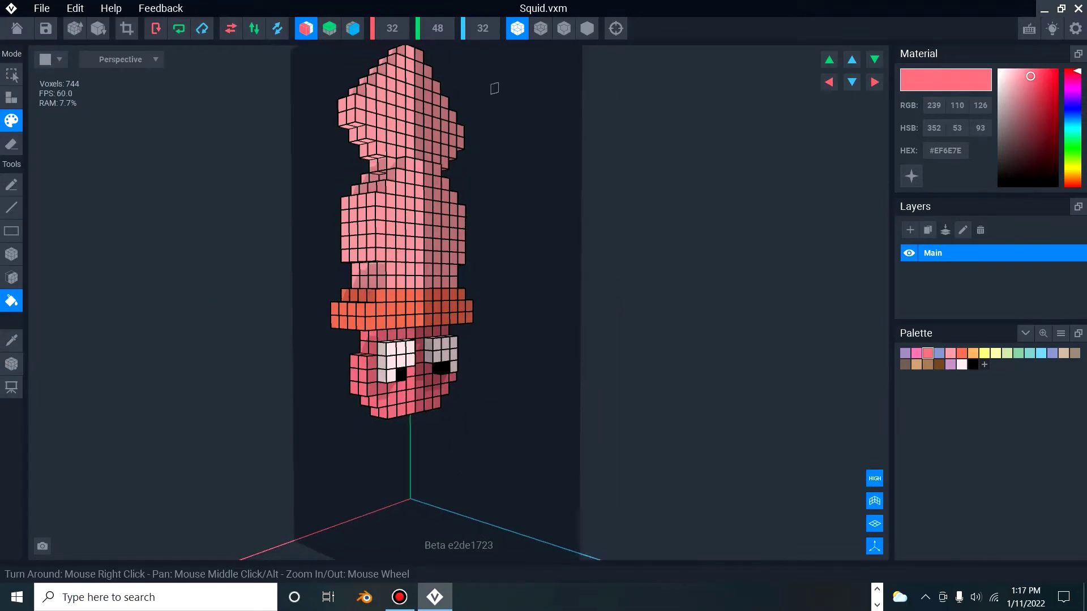
pyautogui.moveTo(454, 362); pyautogui.dragTo(459, 366, button='right')
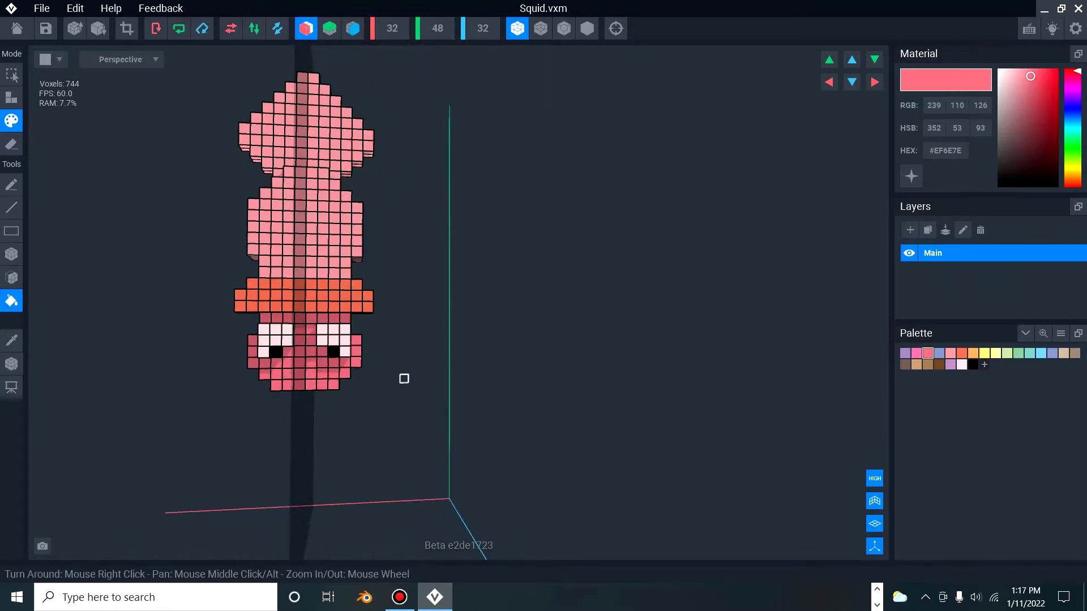
pyautogui.moveTo(404, 378); pyautogui.dragTo(494, 341, button='middle')
pyautogui.scroll(1, 269, 402)
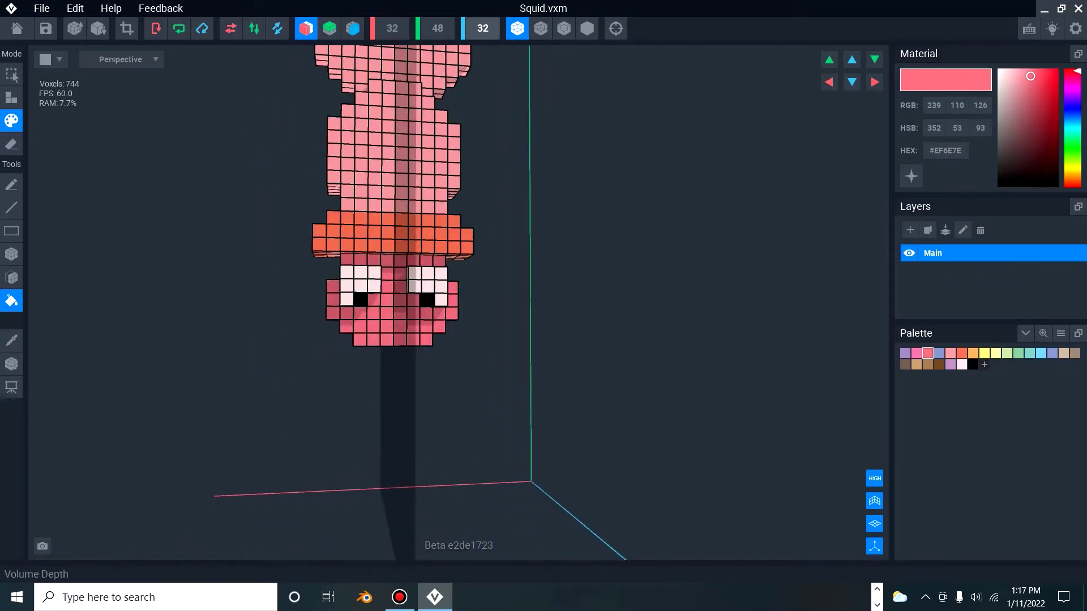
pyautogui.click(353, 29)
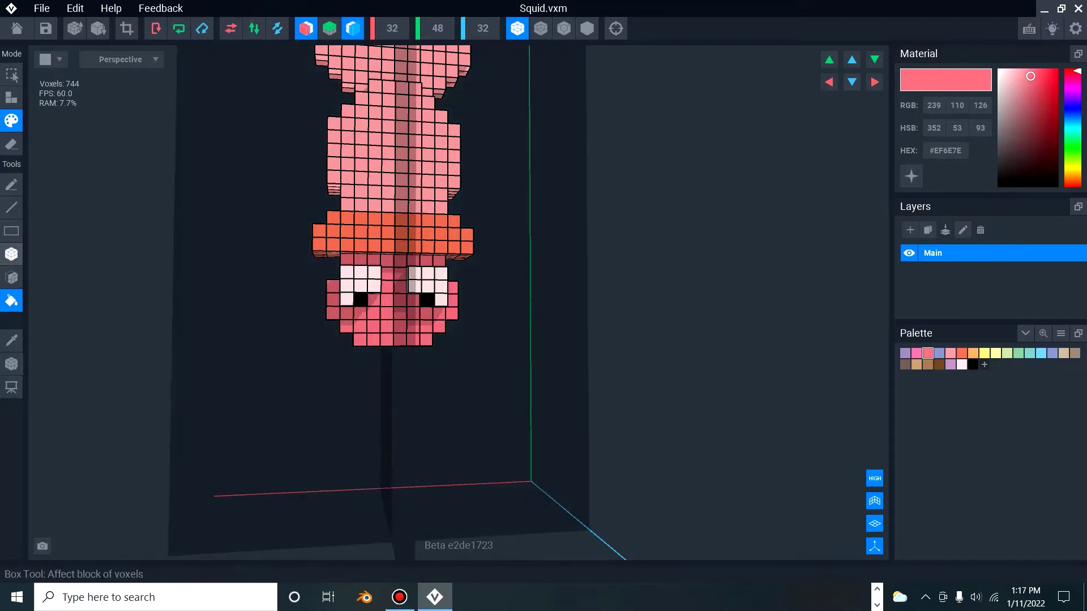
pyautogui.click(12, 277)
pyautogui.moveTo(209, 322); pyautogui.dragTo(294, 334, button='right')
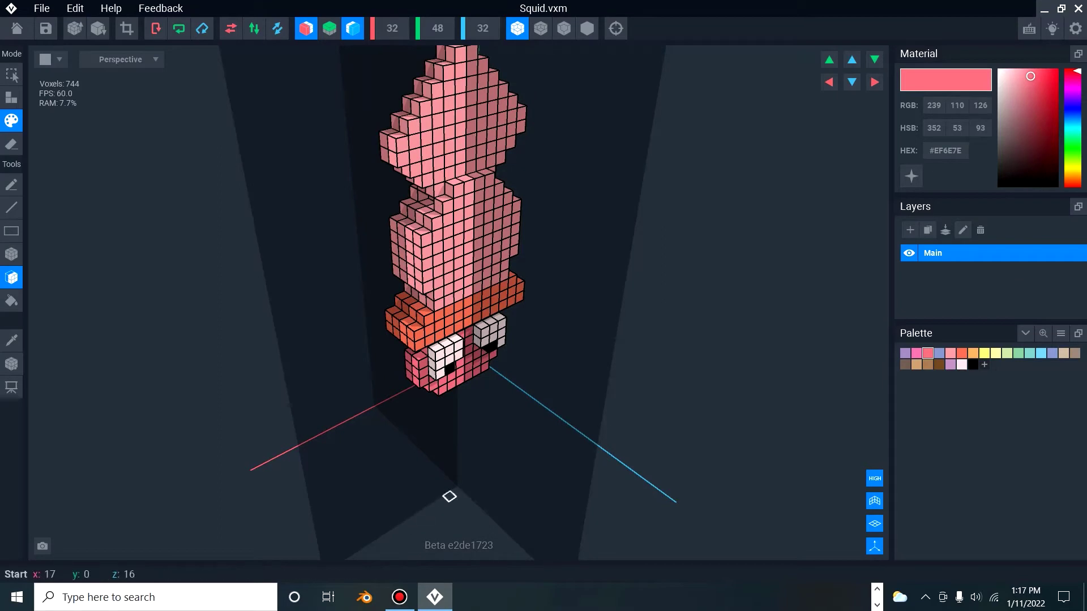
pyautogui.click(12, 97)
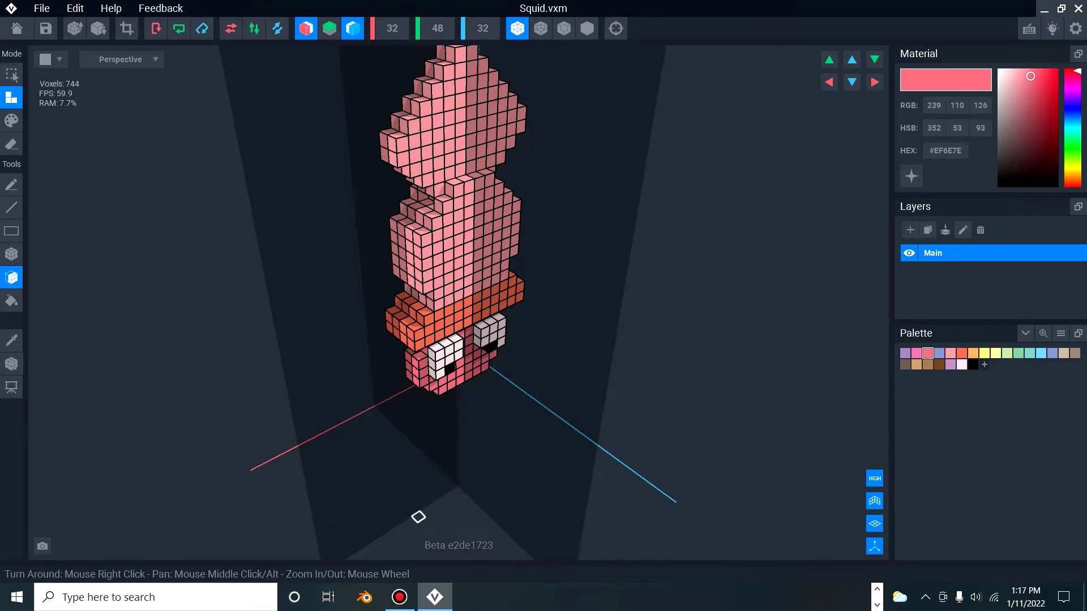
pyautogui.click(11, 254)
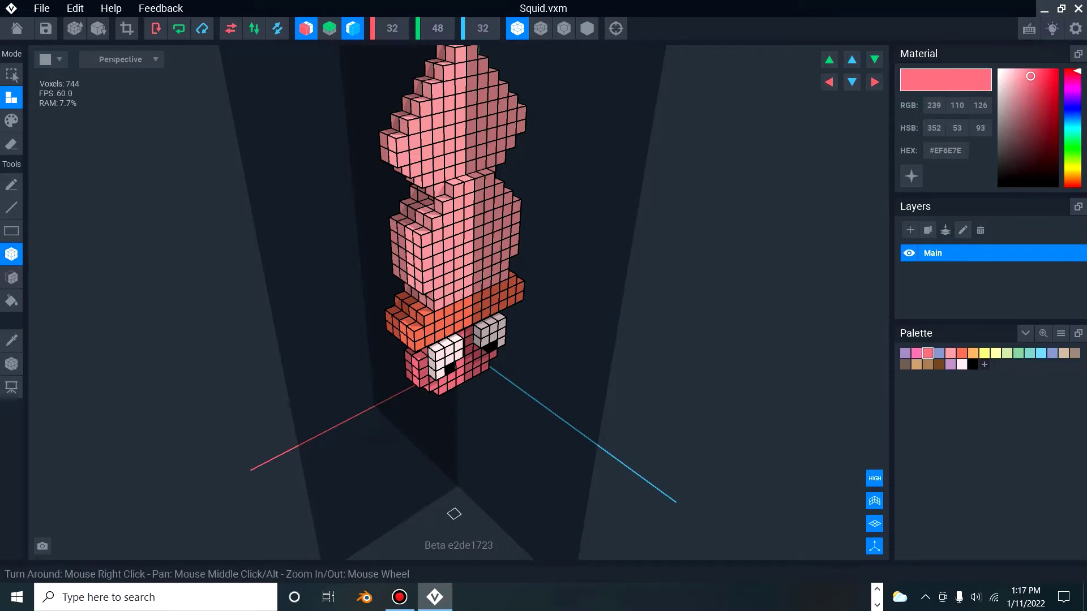
pyautogui.moveTo(403, 525); pyautogui.dragTo(459, 490)
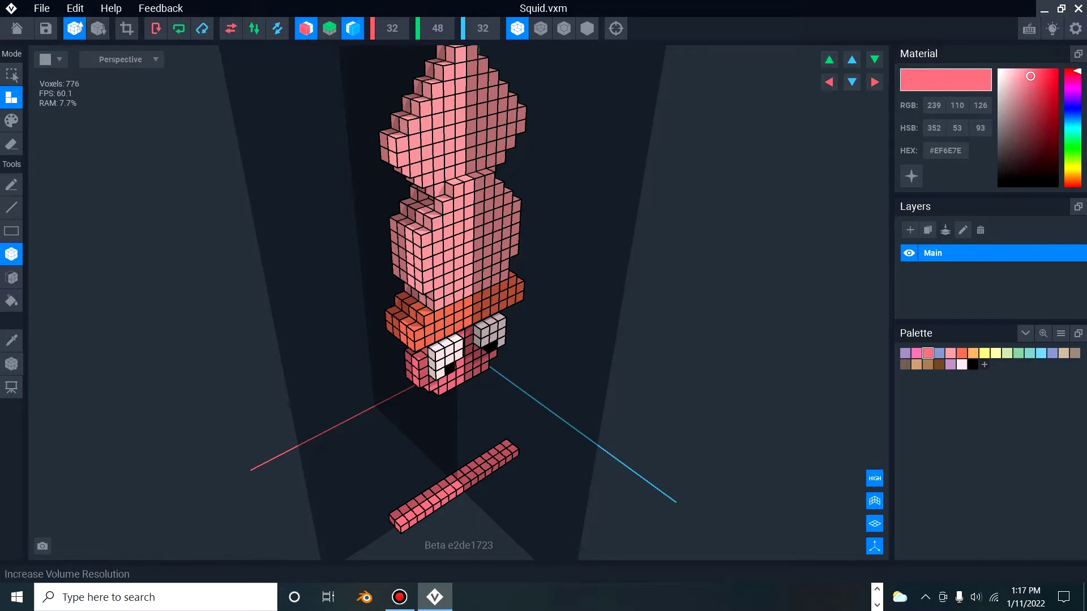
# Increase the volume resolution to 64 × 96 × 64 and extrude the bar upward into a tall slab just below the head.
pyautogui.click(75, 28)
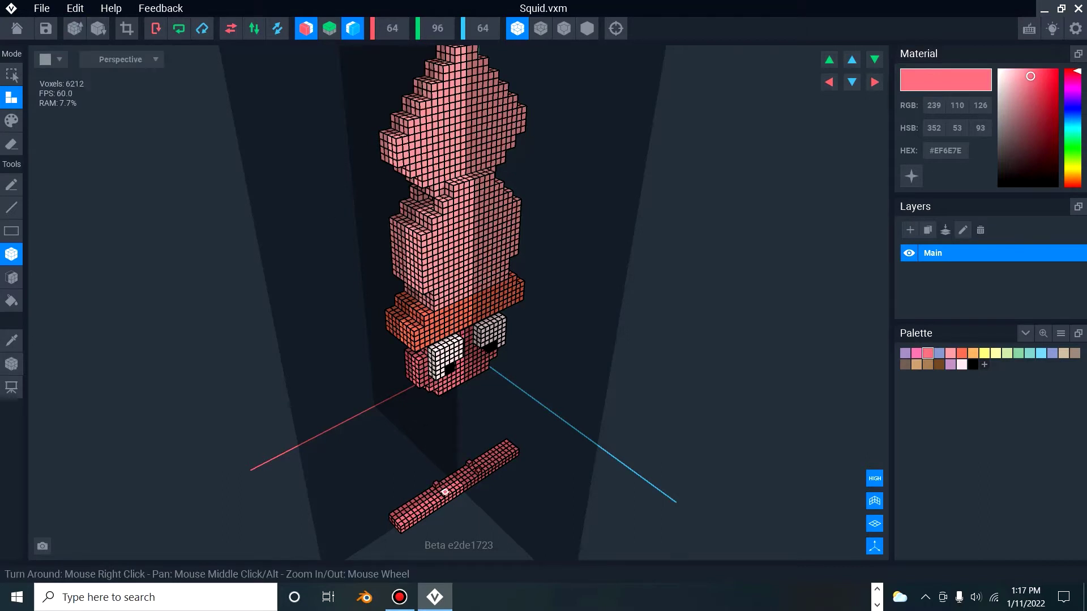
pyautogui.press('f')
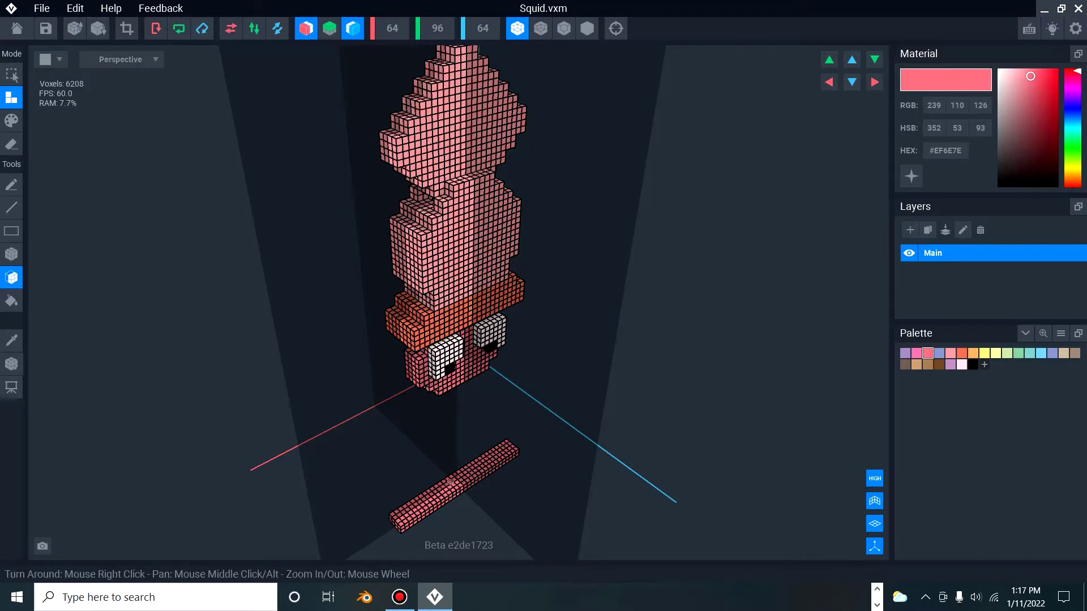
pyautogui.moveTo(451, 483); pyautogui.dragTo(449, 408)
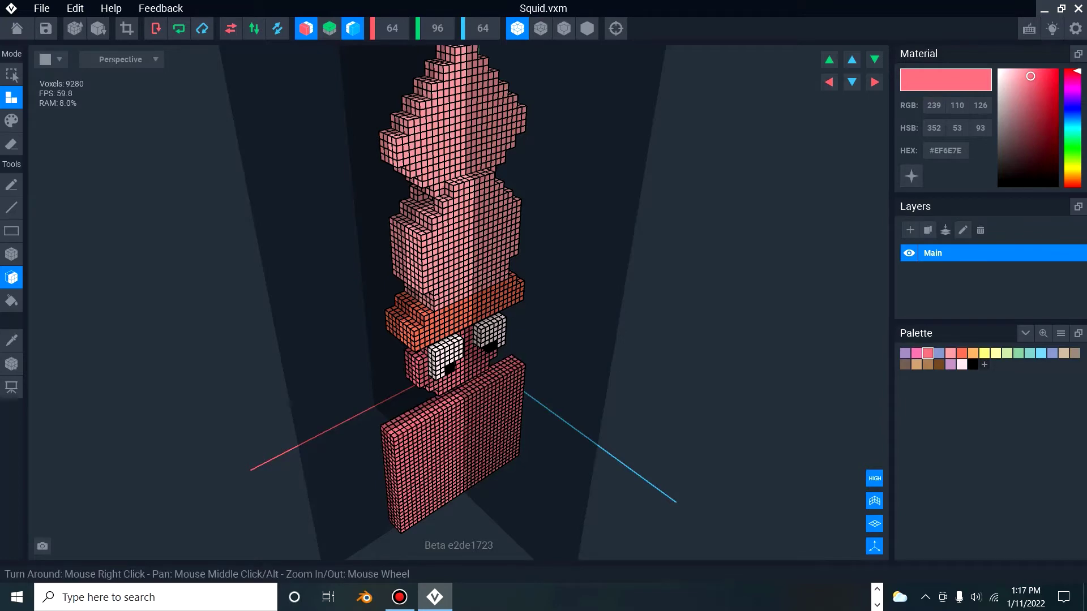
pyautogui.moveTo(488, 375); pyautogui.dragTo(488, 374, button='right')
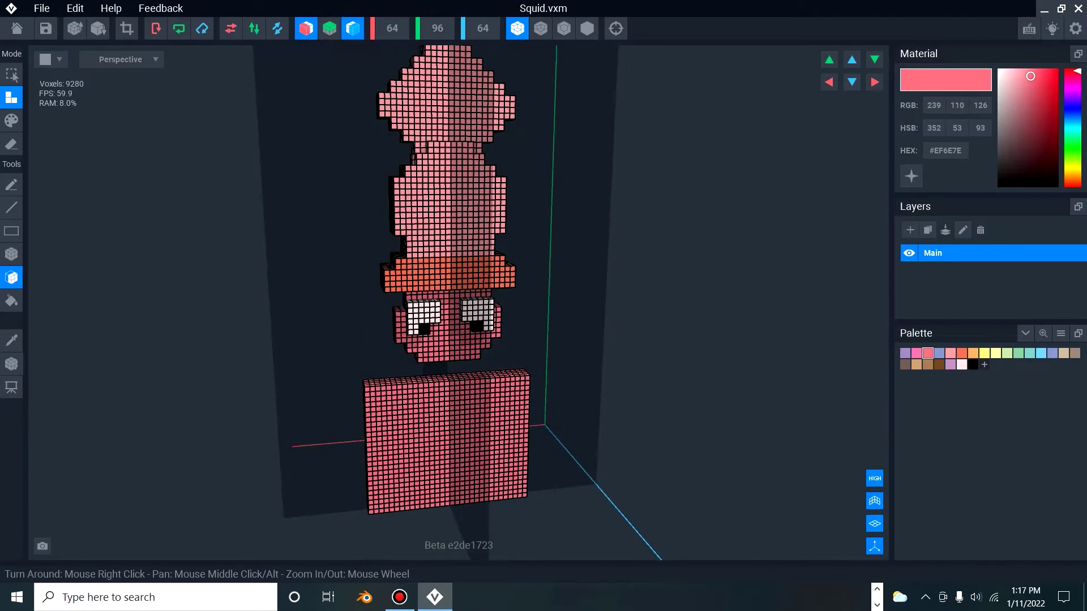
# Recolour the slab beneath the head purple #A188BD with the Bucket tool.
pyautogui.click(12, 121)
pyautogui.click(11, 231)
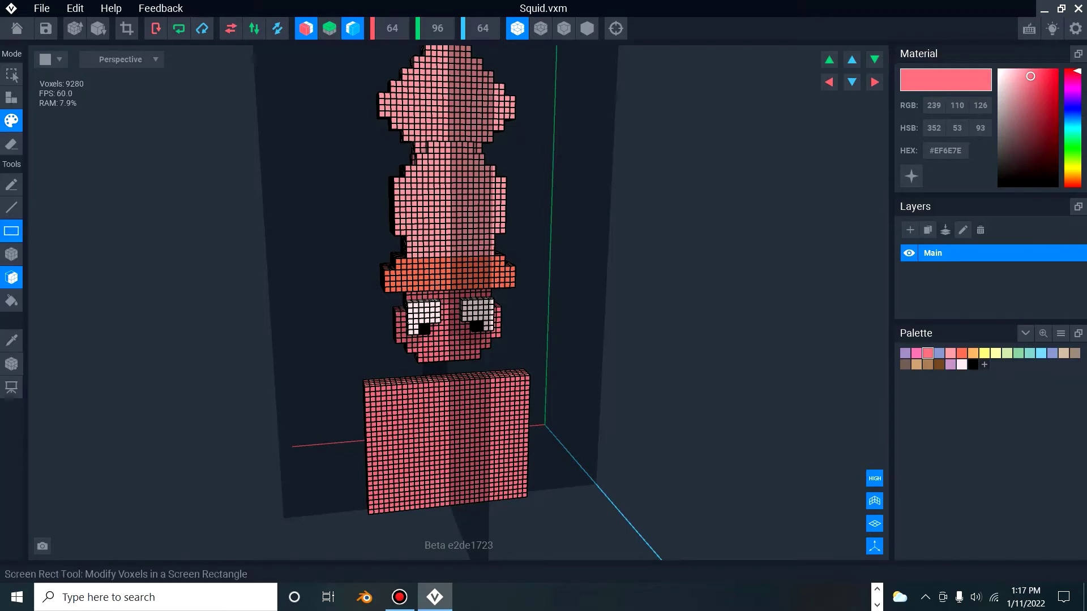
pyautogui.moveTo(338, 375); pyautogui.dragTo(291, 362)
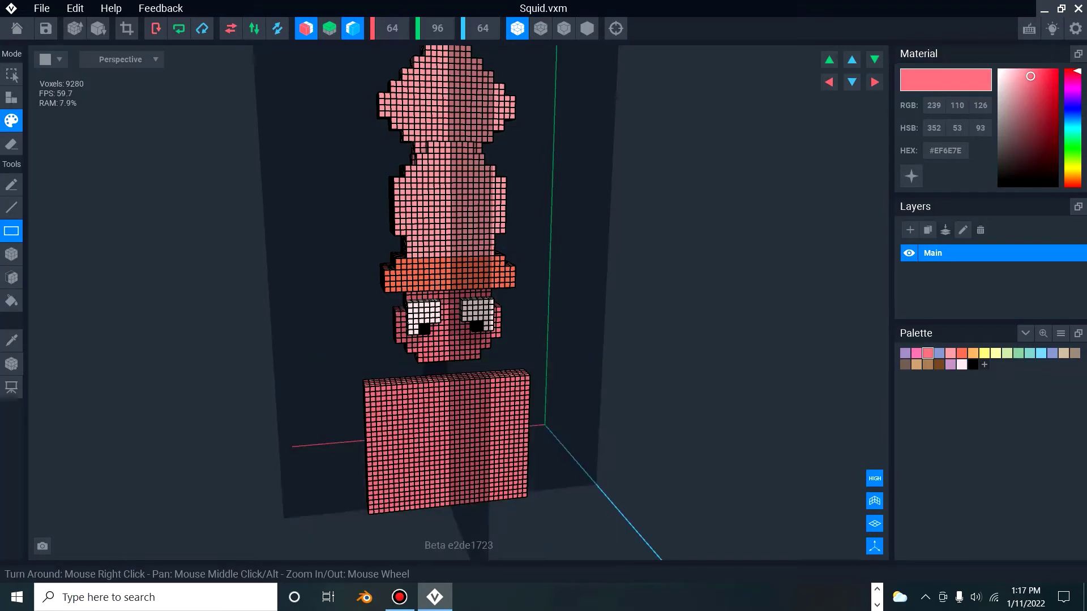
pyautogui.click(11, 74)
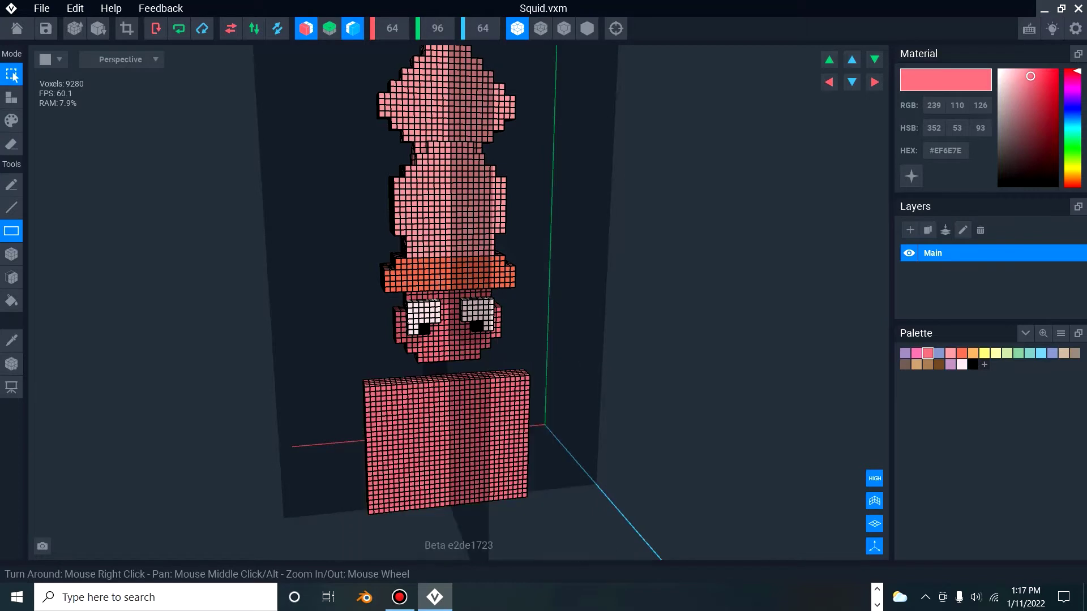
pyautogui.click(11, 120)
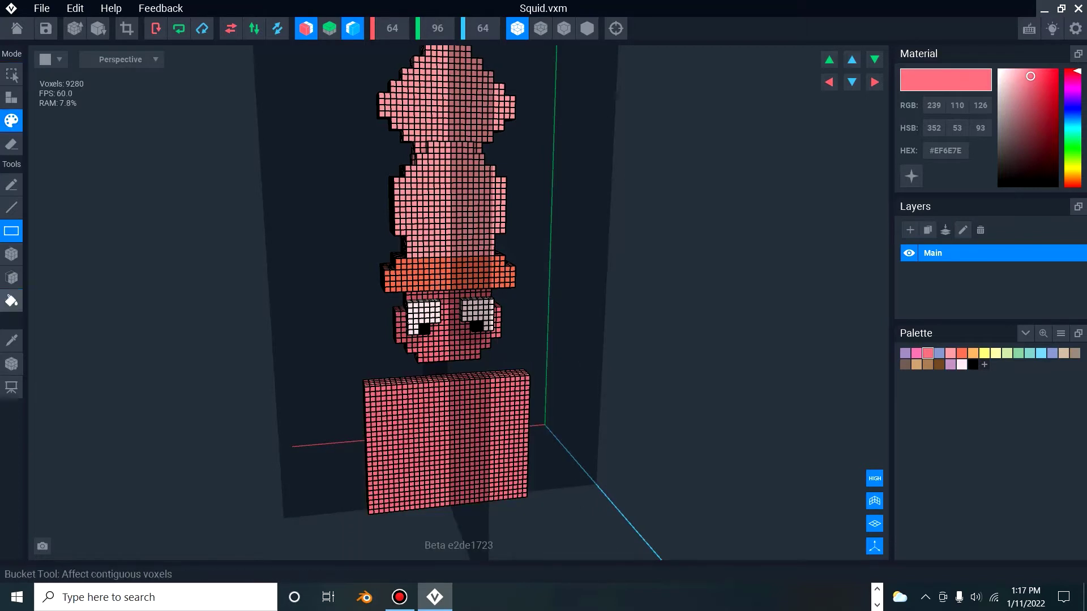
pyautogui.click(11, 301)
pyautogui.press('1')
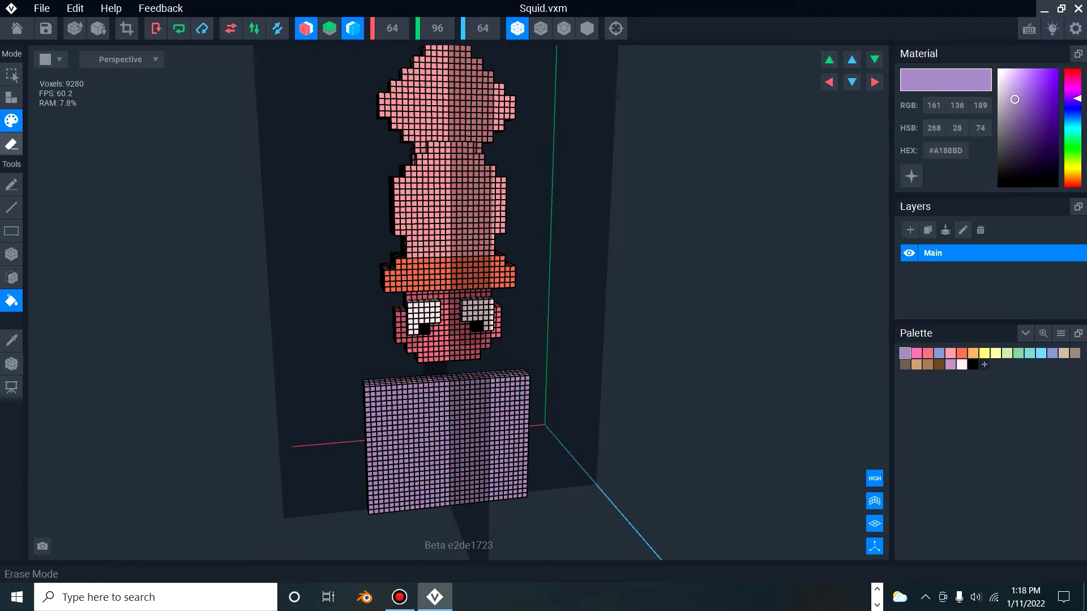
# Extrude the purple slab's upper face until it overlaps the lowest rows of the head.
pyautogui.click(11, 98)
pyautogui.click(12, 277)
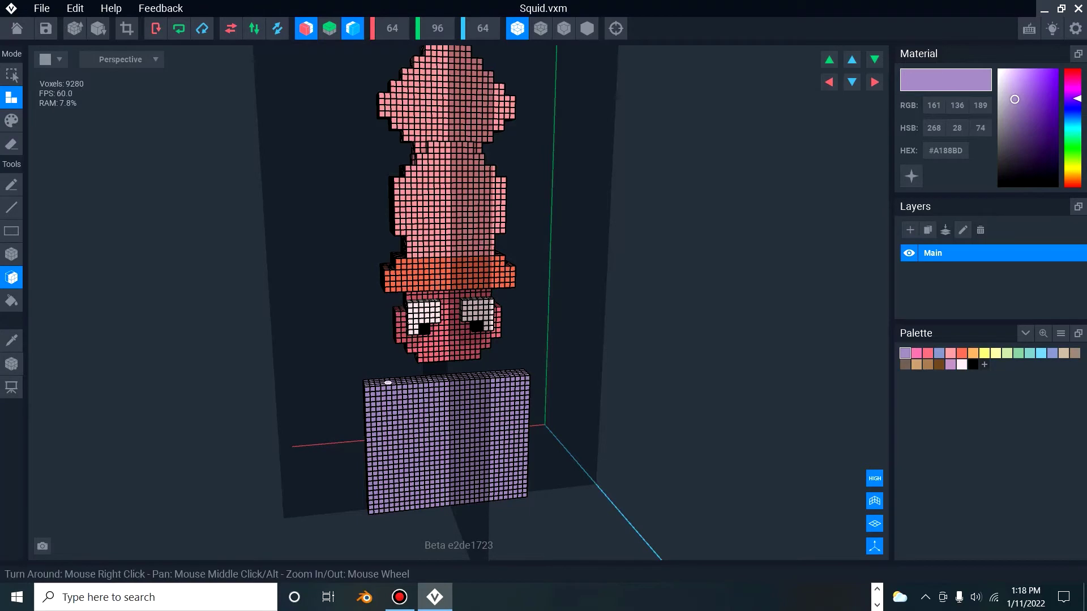
pyautogui.moveTo(444, 417); pyautogui.dragTo(444, 417, button='right')
pyautogui.moveTo(415, 390); pyautogui.dragTo(386, 360)
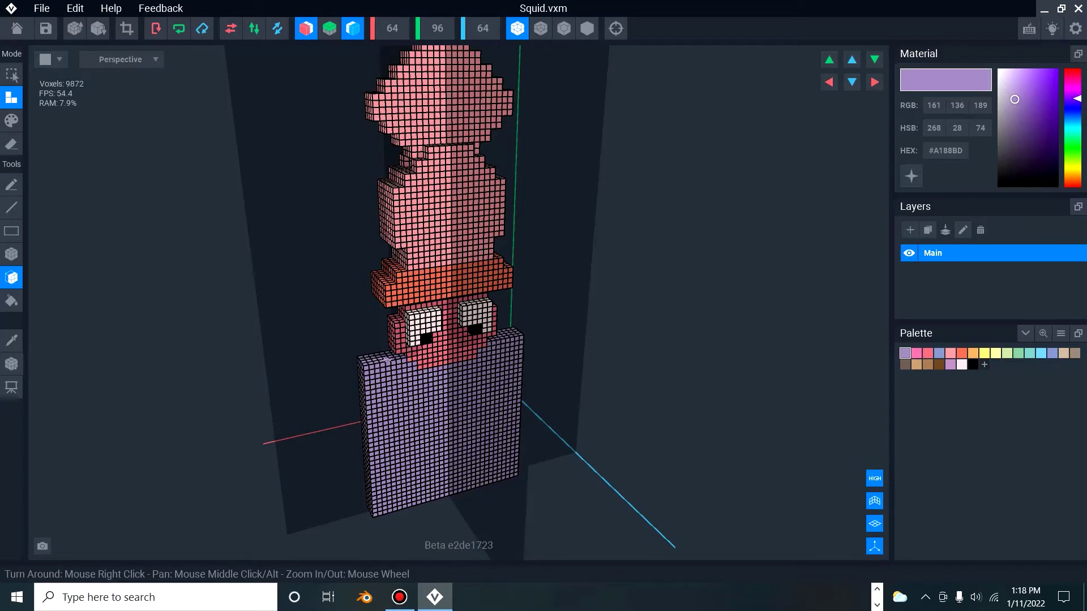
pyautogui.moveTo(412, 430); pyautogui.dragTo(410, 415, button='right')
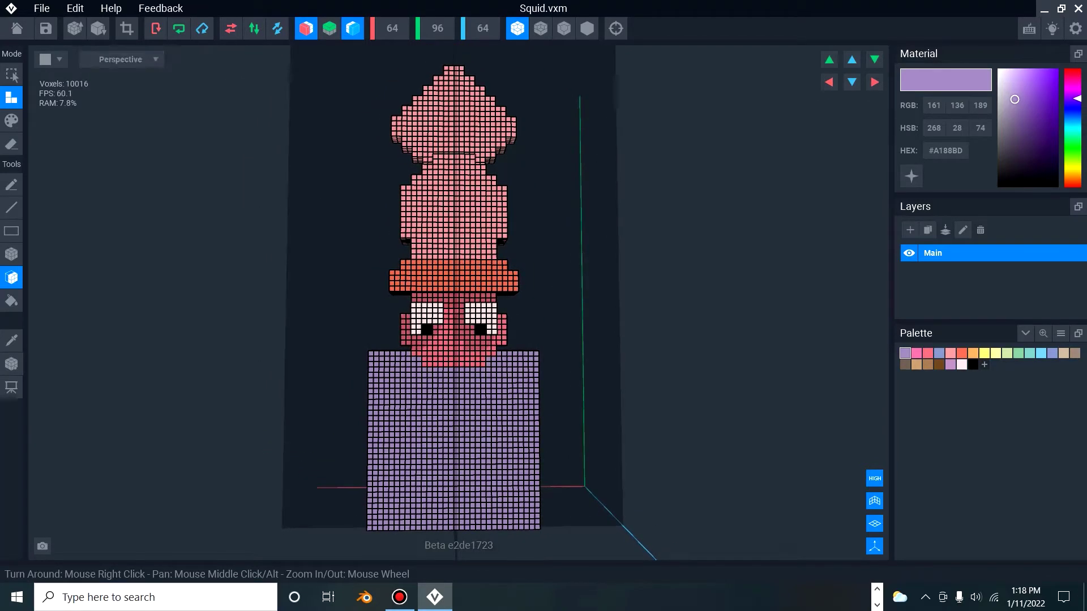
# Erase voxels in steps from the slab's two upper corners with the Line tool to round the shoulders.
pyautogui.click(12, 144)
pyautogui.scroll(3, 400, 368)
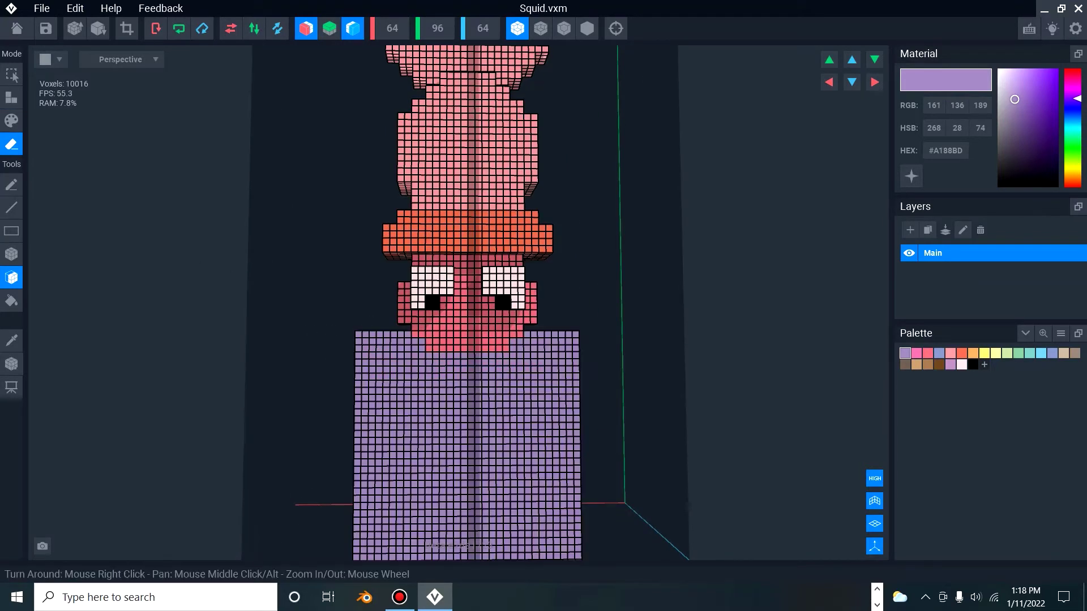
pyautogui.click(11, 207)
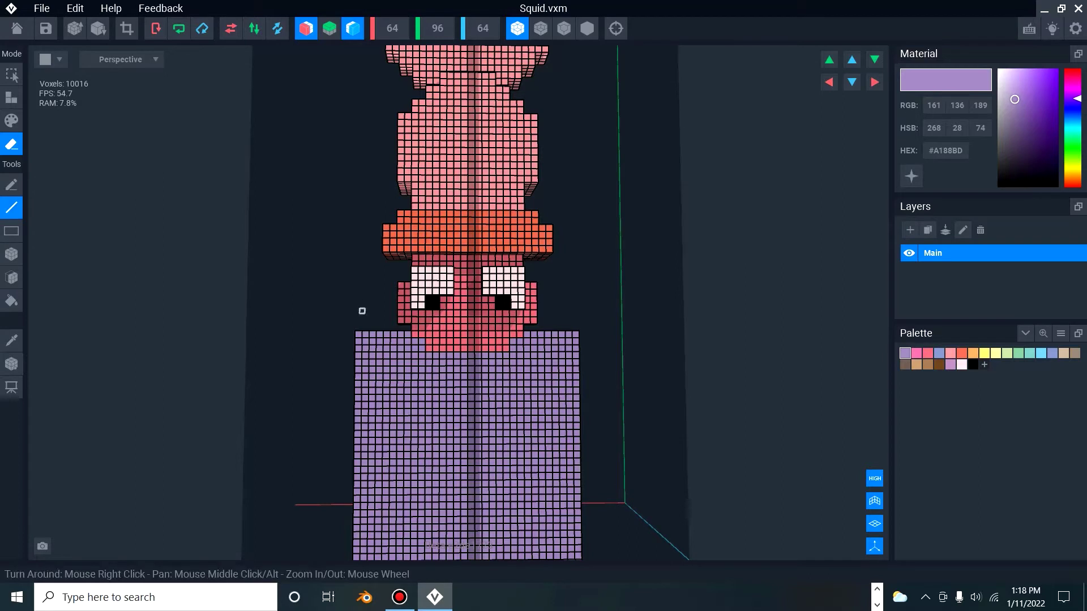
pyautogui.moveTo(372, 331); pyautogui.dragTo(566, 332)
pyautogui.click(362, 336)
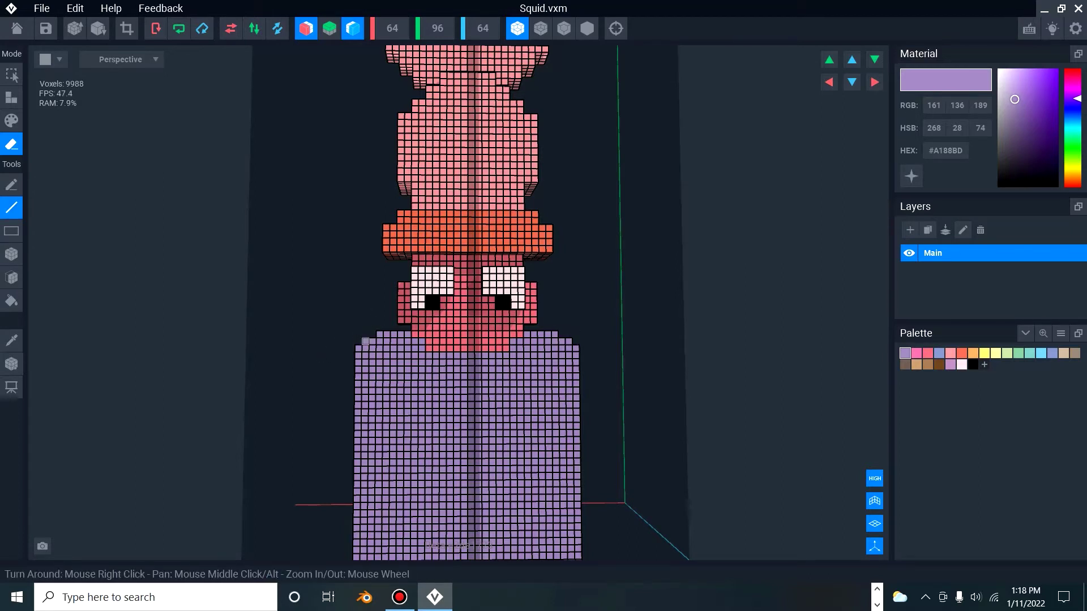
pyautogui.click(359, 342)
pyautogui.moveTo(415, 420); pyautogui.dragTo(418, 420, button='right')
pyautogui.moveTo(363, 350); pyautogui.dragTo(364, 352)
pyautogui.scroll(4, 368, 397)
pyautogui.moveTo(366, 328); pyautogui.dragTo(375, 302, button='right')
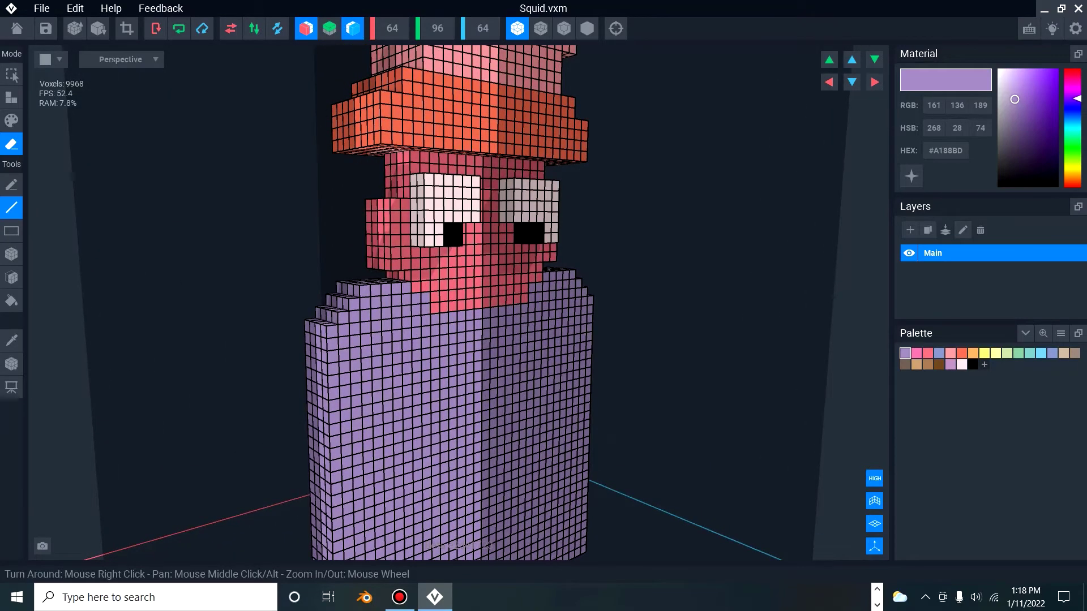
# Check the squid snip and erase a stepped notch into both sides of the slab, marking the ends of the outer tentacles.
pyautogui.click(830, 597)
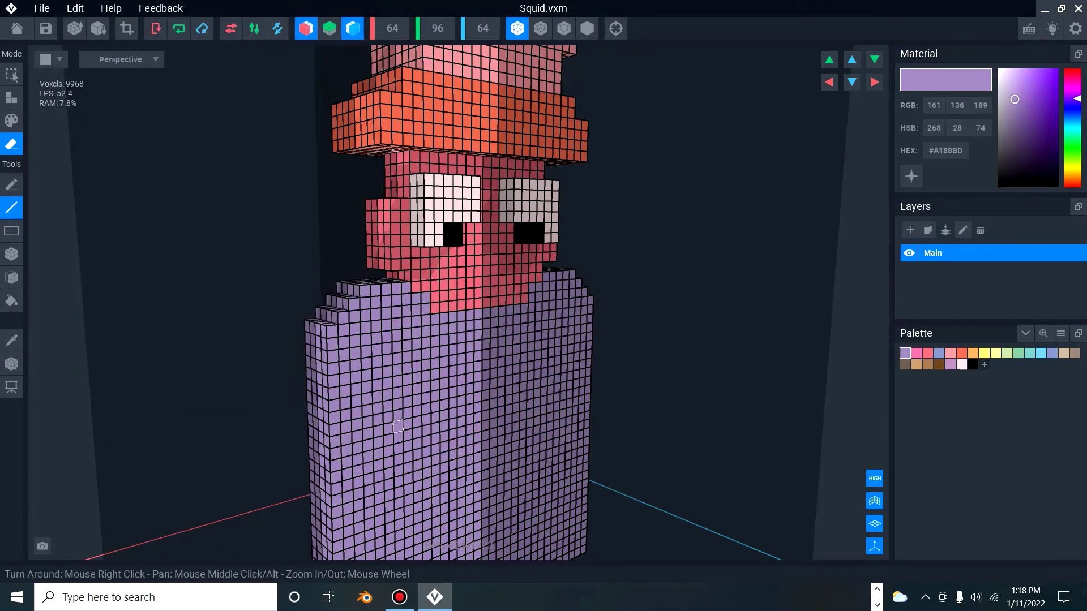
pyautogui.moveTo(395, 425); pyautogui.dragTo(374, 440, button='right')
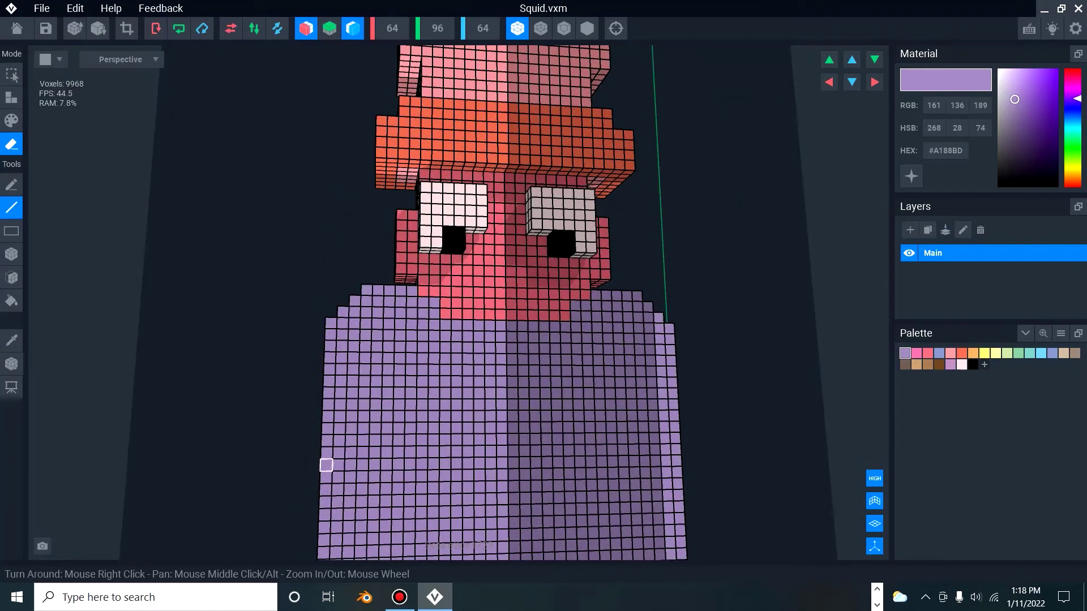
pyautogui.click(326, 465)
pyautogui.click(329, 486)
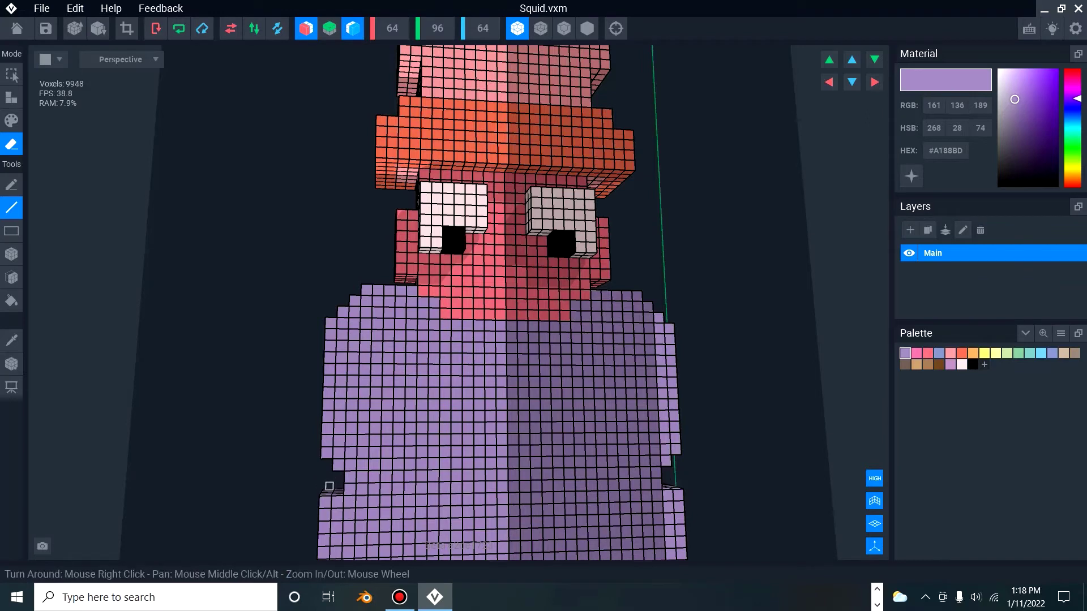
pyautogui.click(350, 489)
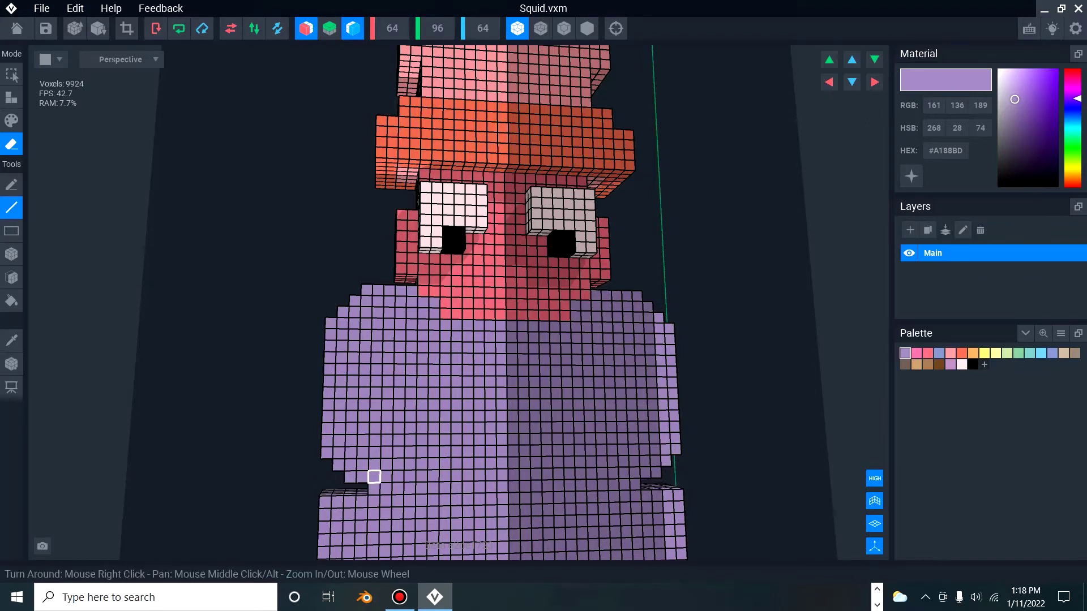
# Erase a vertical slot above each side notch to separate the outer tentacles from the rest of the slab.
pyautogui.click(374, 477)
pyautogui.click(374, 465)
pyautogui.click(374, 452)
pyautogui.click(363, 441)
pyautogui.click(375, 440)
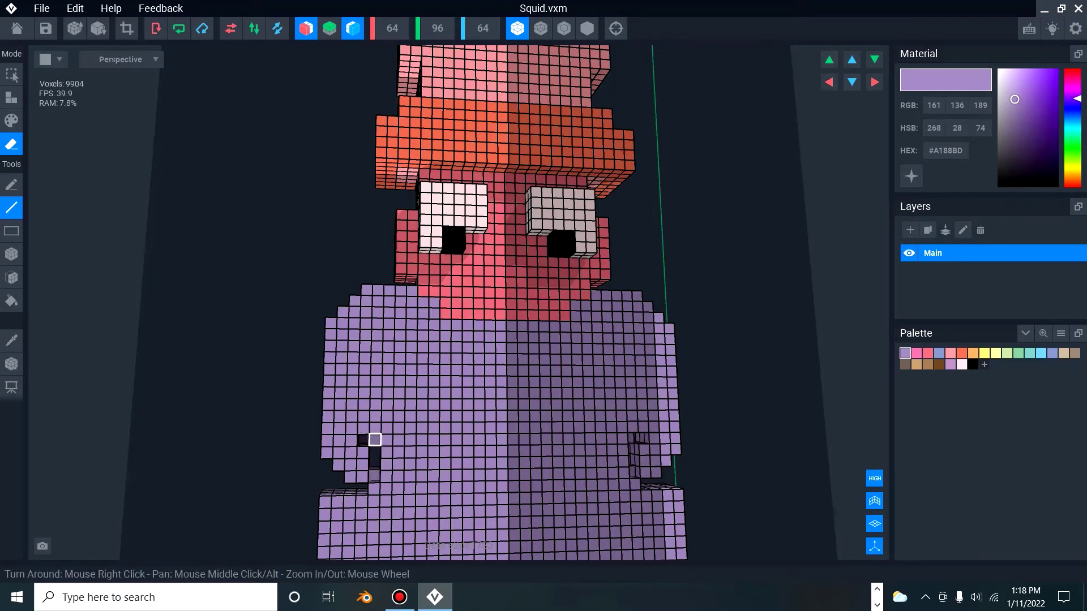
pyautogui.moveTo(375, 440)
pyautogui.mouseDown()
pyautogui.moveTo(373, 381)
pyautogui.moveTo(375, 426)
pyautogui.mouseUp()
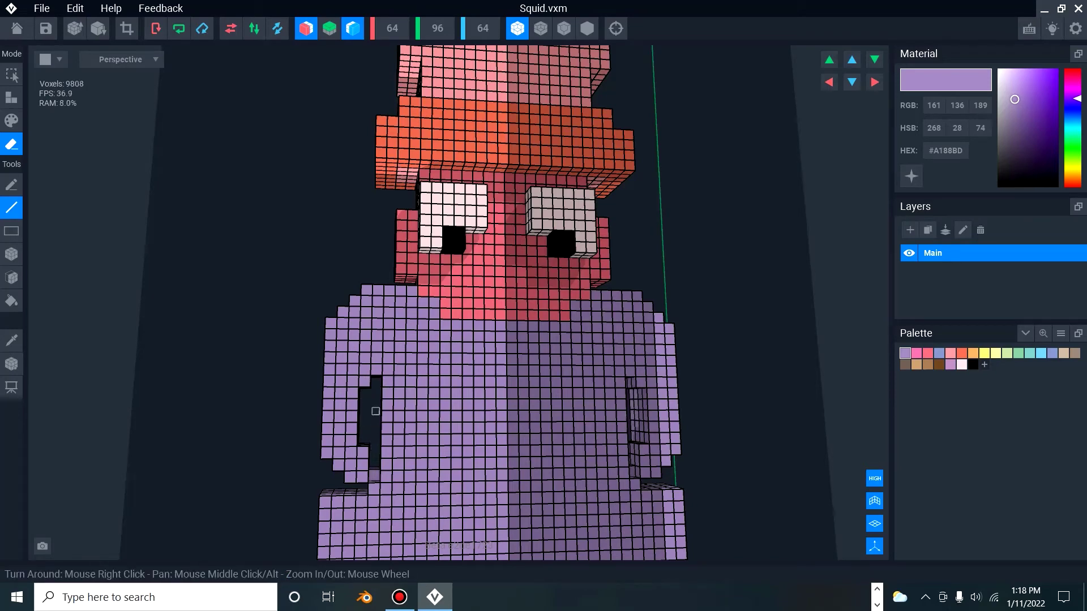
pyautogui.click(373, 487)
pyautogui.scroll(-1, 374, 486)
pyautogui.click(378, 484)
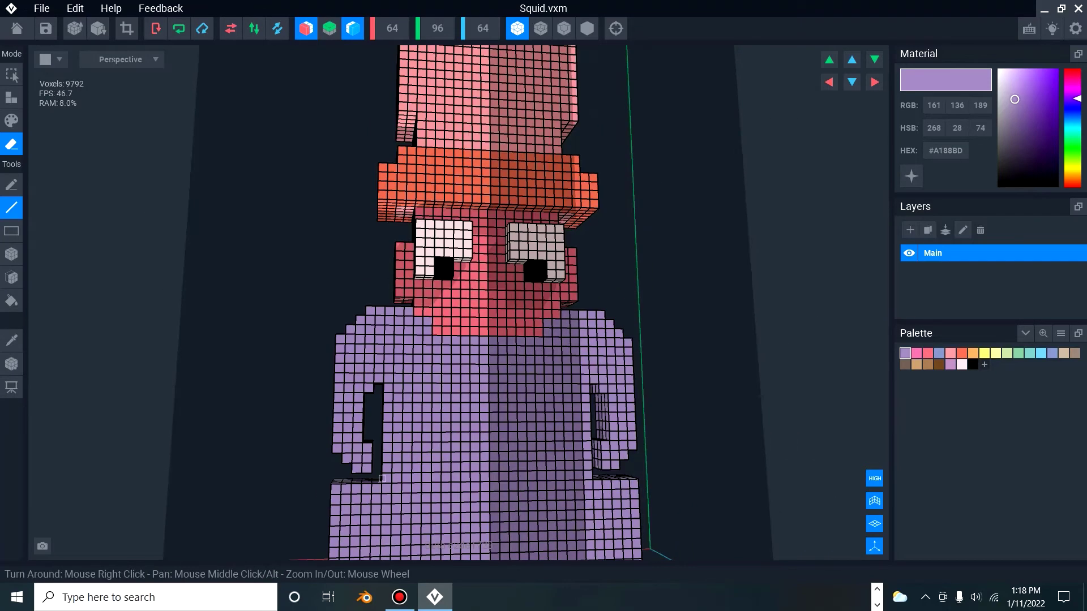
# Inspect the carved outer tentacles, compare them with the squid snip in the Snipping Tool and return to VoxEdit.
pyautogui.moveTo(381, 477); pyautogui.dragTo(367, 424, button='middle')
pyautogui.moveTo(388, 482); pyautogui.dragTo(379, 466, button='right')
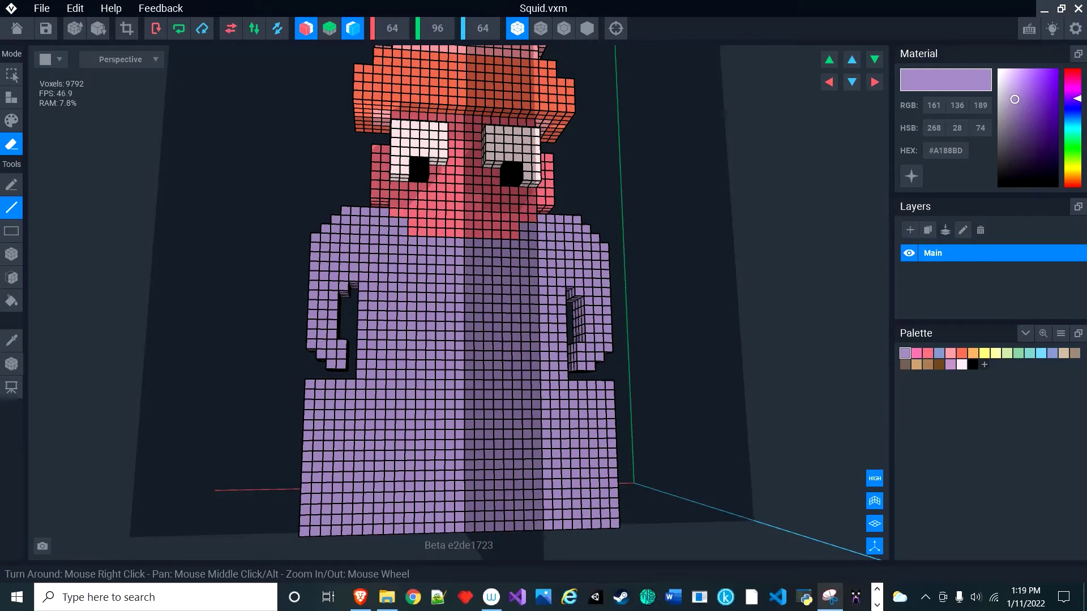
pyautogui.click(830, 597)
pyautogui.hotkey('alt', 'Tab')
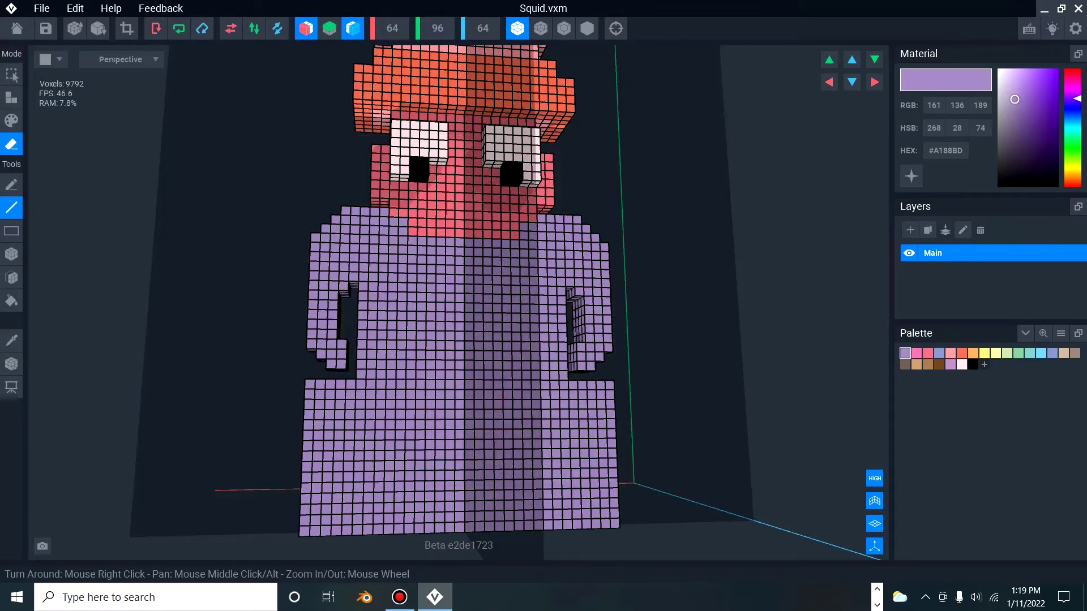
# Select orange #F06D54, turn off Z mirroring, try tracing a diagonal tentacle edge on the slab's front and undo it.
pyautogui.click(962, 353)
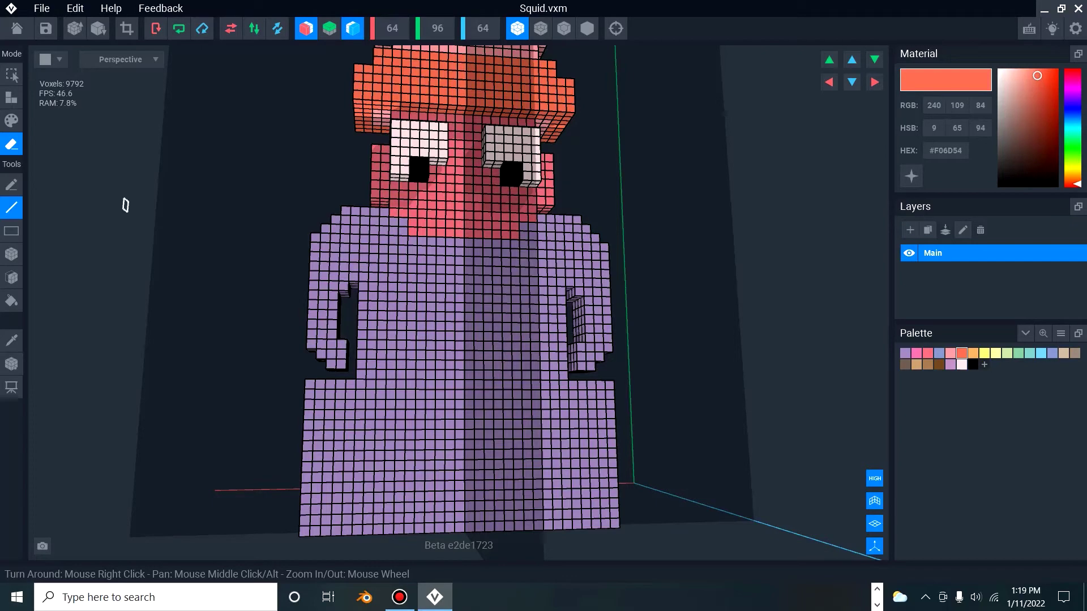
pyautogui.moveTo(459, 261); pyautogui.dragTo(457, 272, button='right')
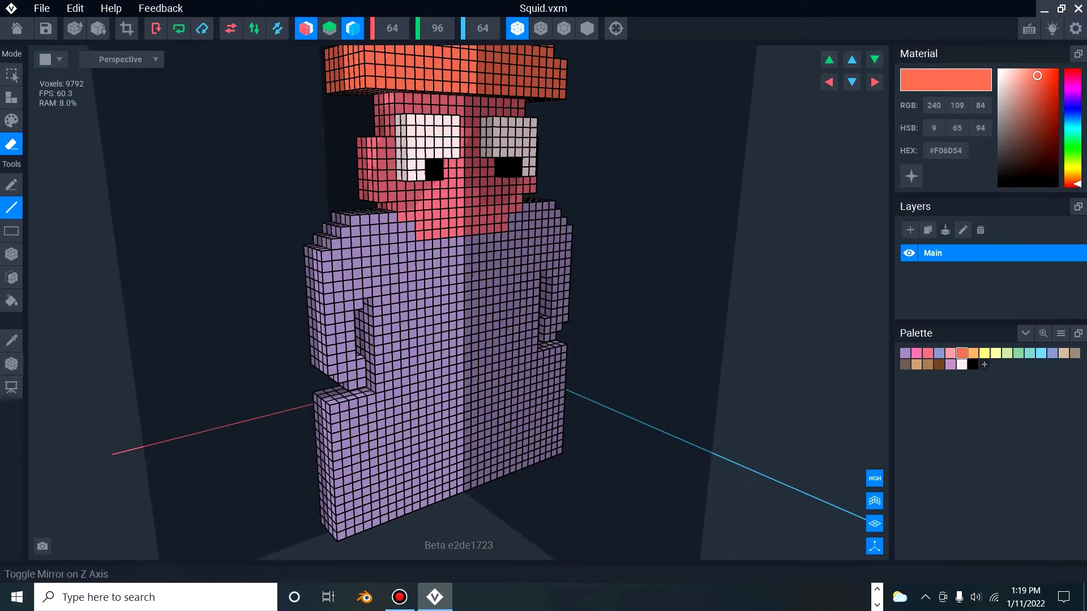
pyautogui.click(353, 28)
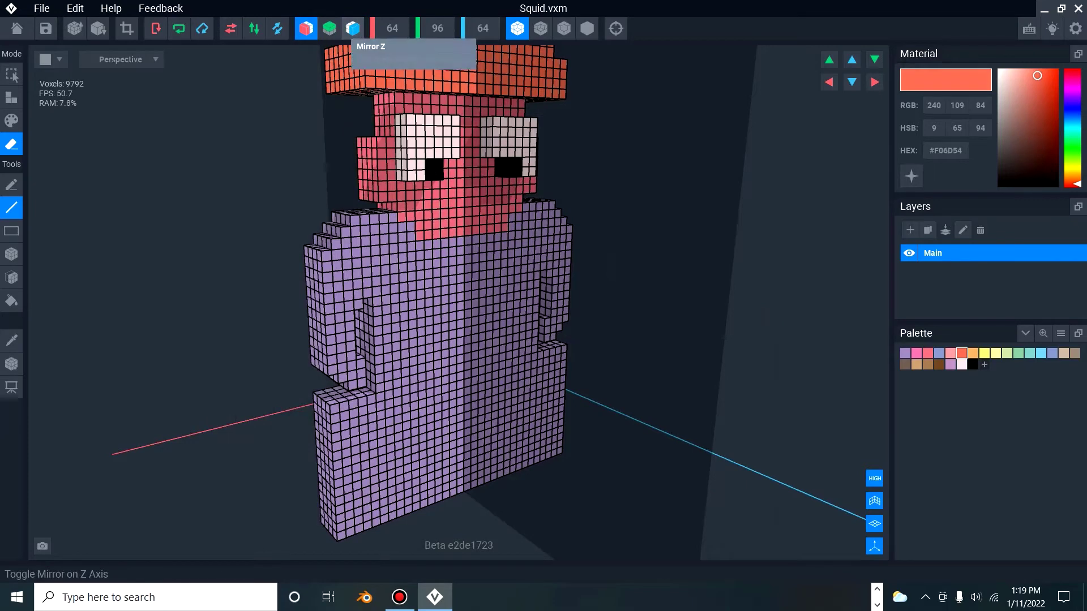
pyautogui.moveTo(394, 268); pyautogui.dragTo(393, 258, button='right')
pyautogui.moveTo(404, 248); pyautogui.dragTo(373, 288)
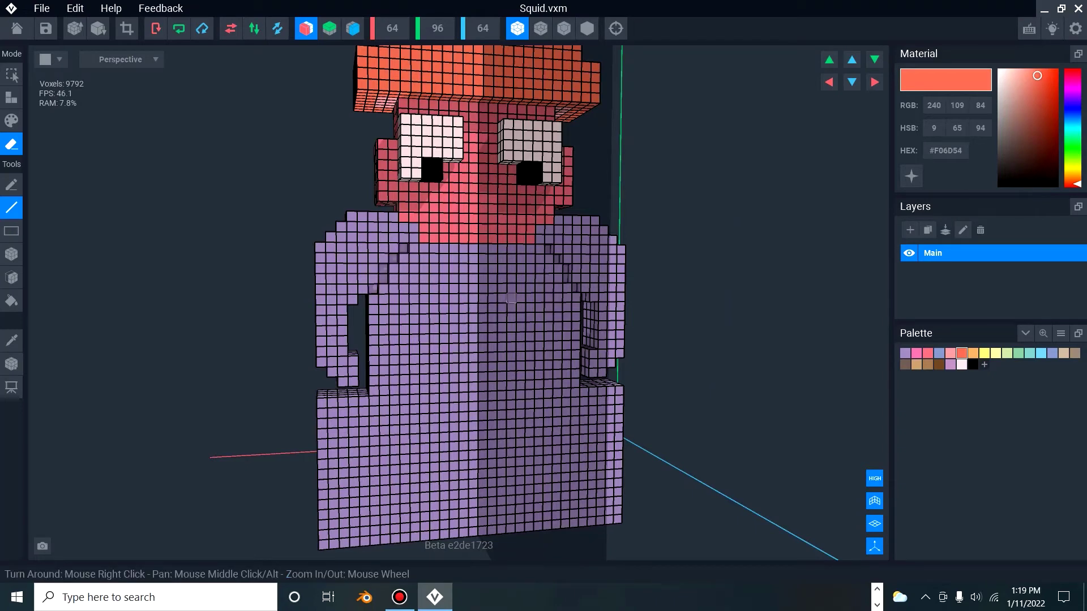
pyautogui.hotkey('ctrl', 'z')
# Attach a curved yellow #FFF69F guide line on each half of the slab's front, running from the head down past the side notches.
pyautogui.click(927, 353)
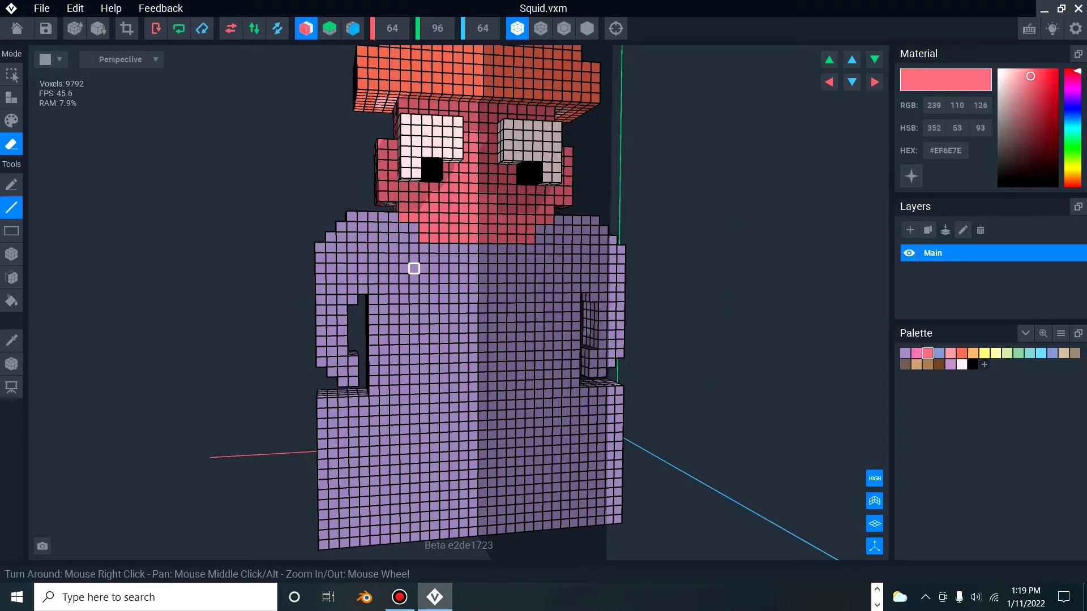
pyautogui.click(996, 353)
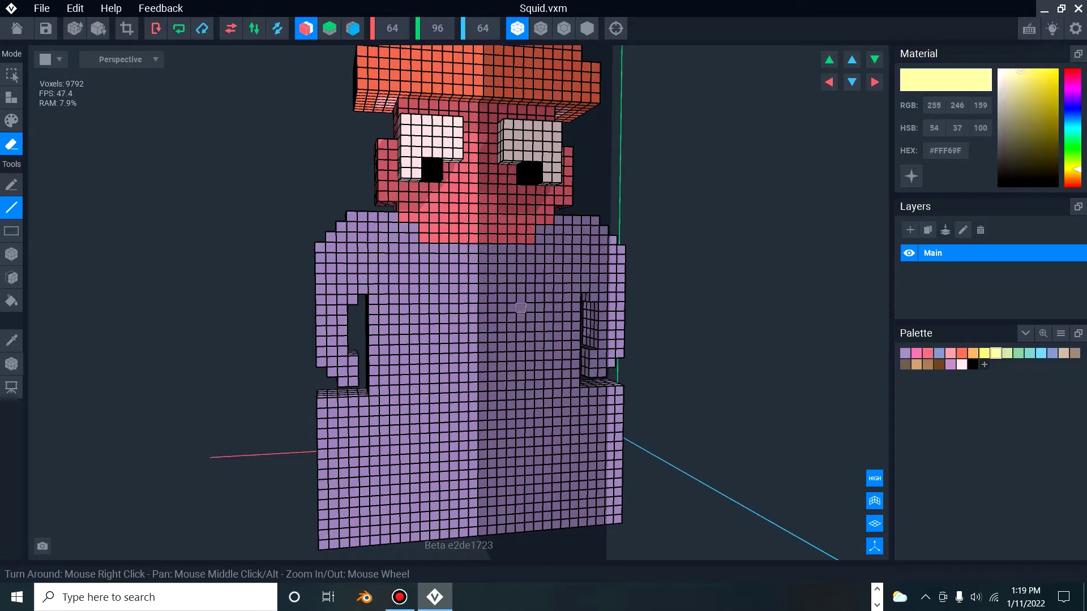
pyautogui.moveTo(414, 227); pyautogui.dragTo(373, 288)
pyautogui.click(11, 98)
pyautogui.moveTo(415, 238)
pyautogui.mouseDown()
pyautogui.moveTo(373, 301)
pyautogui.moveTo(375, 393)
pyautogui.moveTo(397, 444)
pyautogui.mouseUp()
pyautogui.moveTo(396, 445); pyautogui.dragTo(395, 311, button='right')
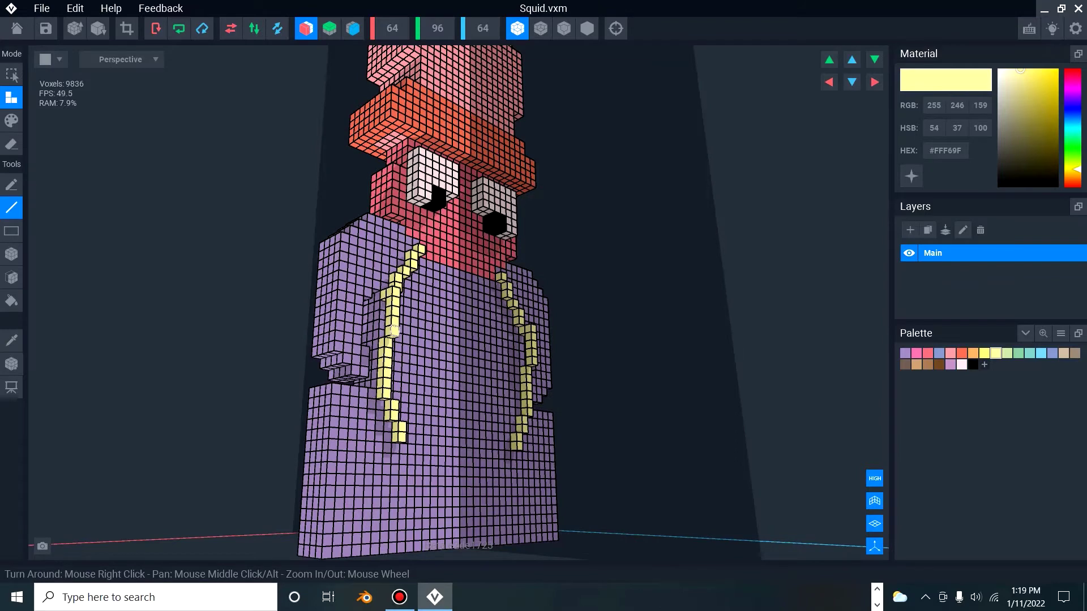
# Undo the last two yellow line strokes and redraw them as a closed, mirrored tentacle outline on the front of the body.
pyautogui.hotkey('ctrl', 'z')
pyautogui.hotkey('ctrl', 'z')
pyautogui.moveTo(384, 306)
pyautogui.mouseDown()
pyautogui.moveTo(380, 397)
pyautogui.moveTo(406, 438)
pyautogui.mouseUp()
pyautogui.moveTo(407, 437); pyautogui.dragTo(430, 438, button='right')
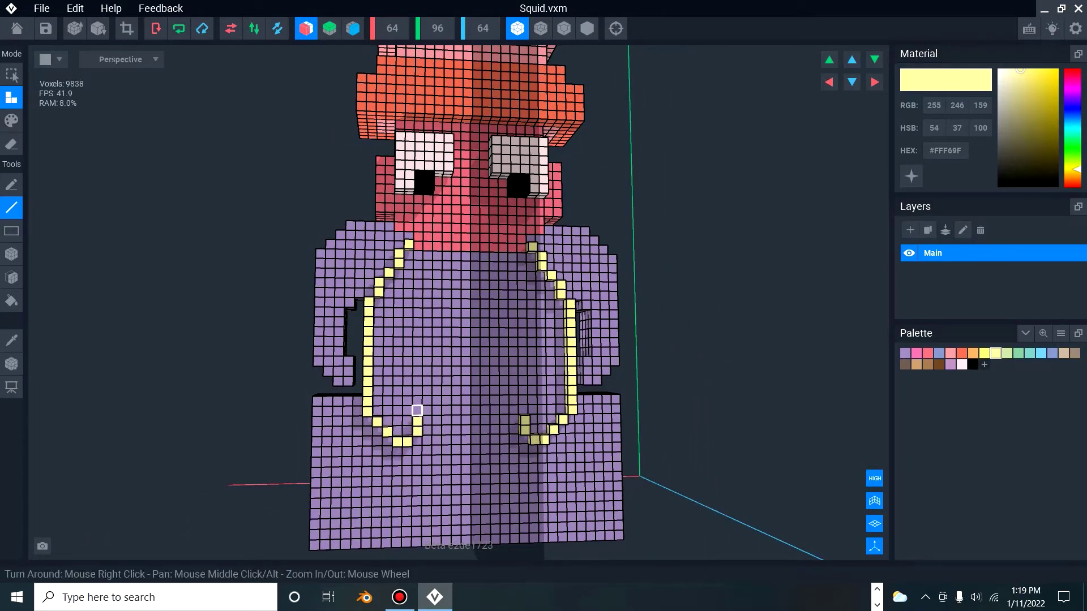
pyautogui.moveTo(417, 417)
pyautogui.mouseDown()
pyautogui.moveTo(399, 374)
pyautogui.moveTo(429, 280)
pyautogui.mouseUp()
pyautogui.moveTo(437, 281); pyautogui.dragTo(409, 245)
pyautogui.click(438, 246)
pyautogui.click(427, 246)
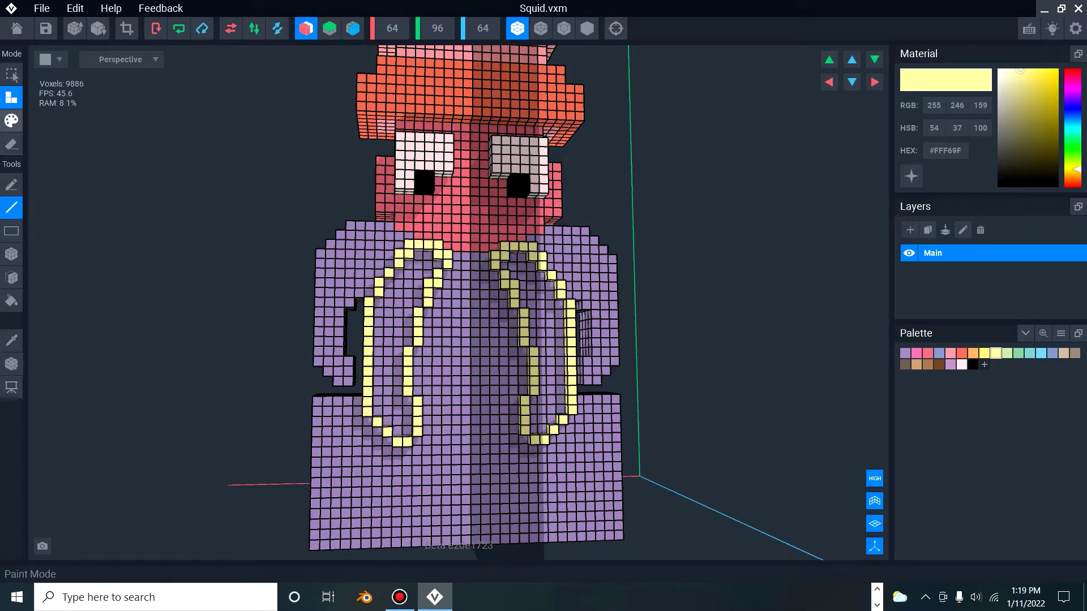
# Fill the inside of the yellow tentacle outlines on the front with the Face tool.
pyautogui.click(11, 277)
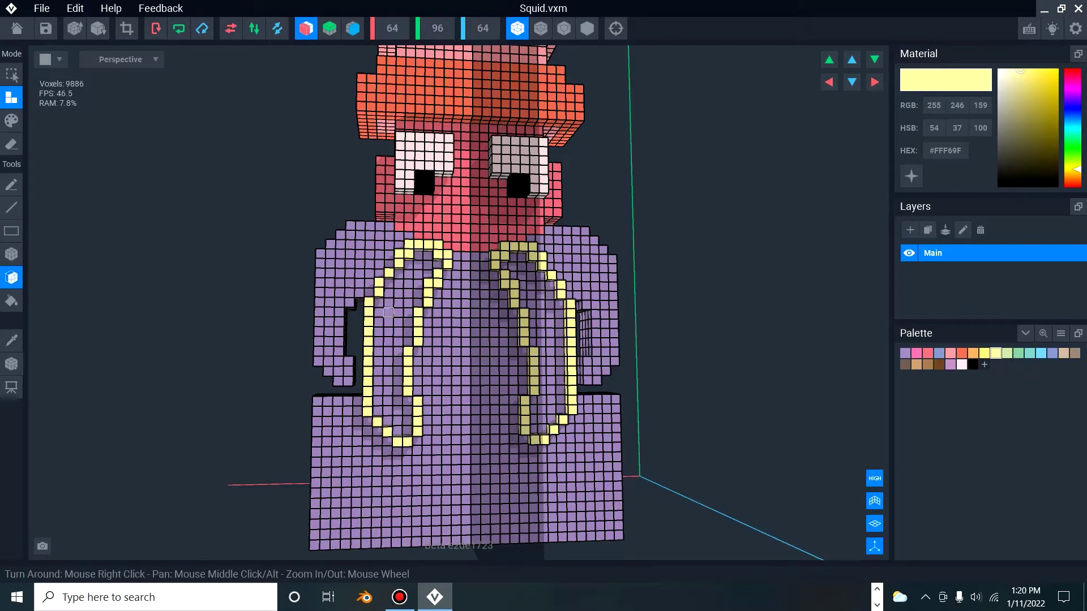
pyautogui.click(389, 322)
pyautogui.moveTo(408, 321)
pyautogui.mouseDown(button='right')
pyautogui.moveTo(396, 323)
pyautogui.moveTo(456, 334)
pyautogui.moveTo(412, 339)
pyautogui.mouseUp(button='right')
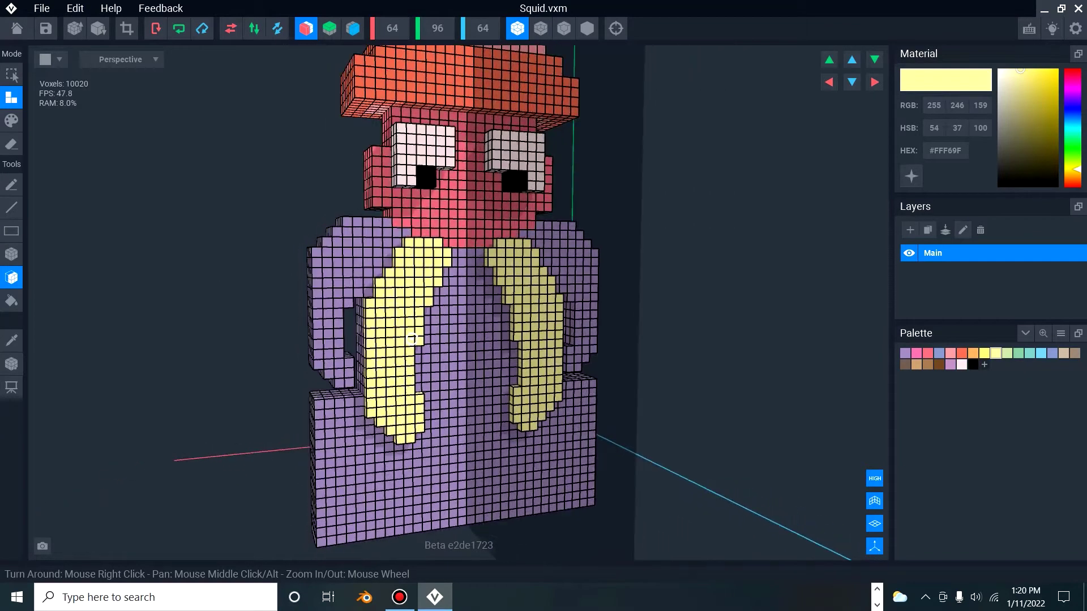
# Examine the cartoon squid reference image in the browser and return to the voxel model.
pyautogui.click(877, 590)
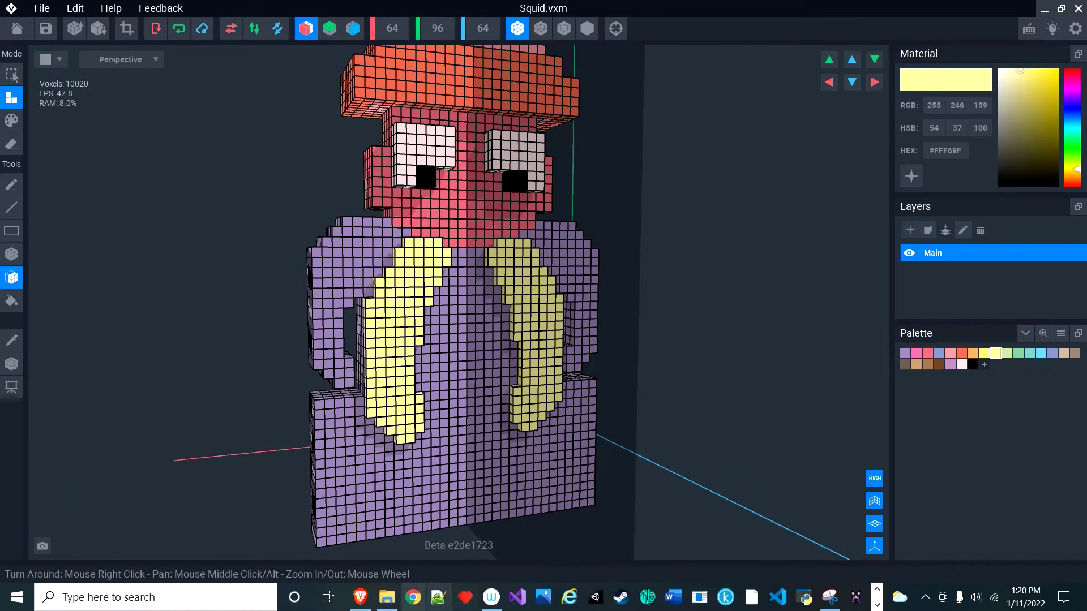
pyautogui.click(360, 597)
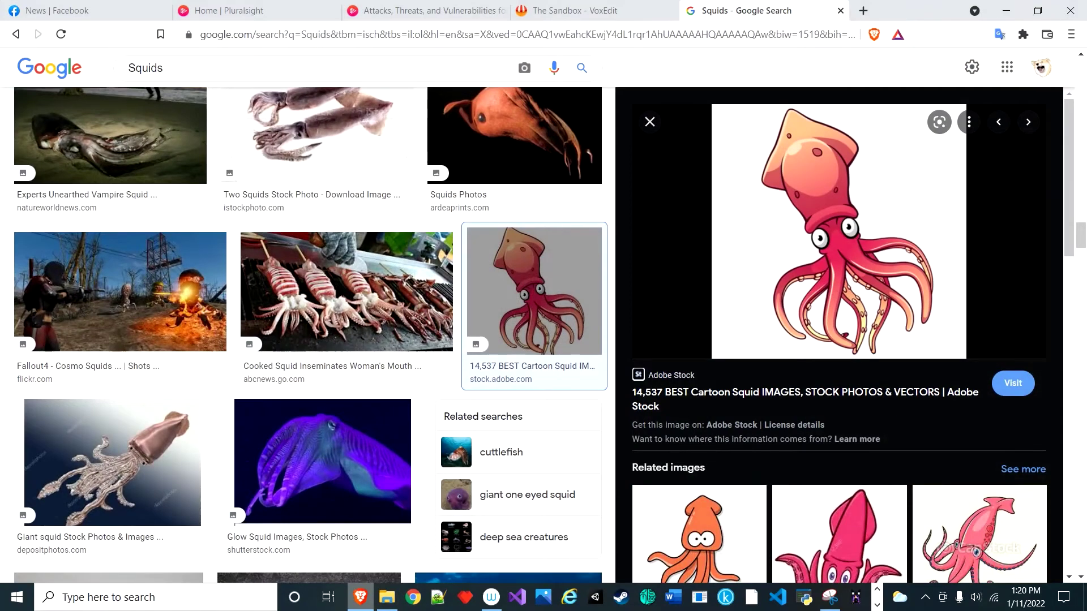
pyautogui.click(360, 597)
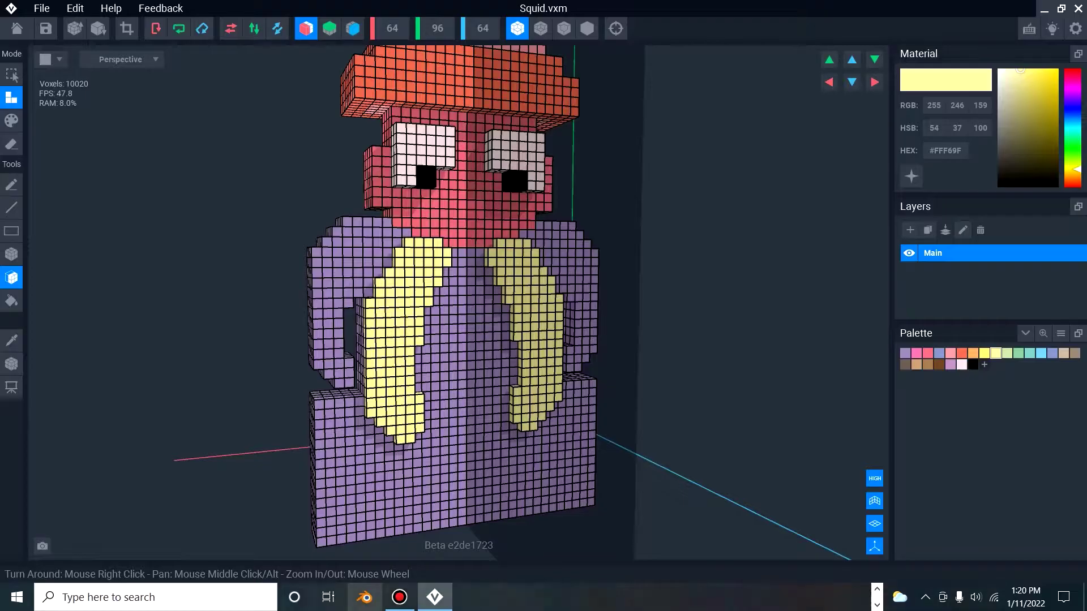
# Choose the teal palette colour #7DCCC7 as the material.
pyautogui.scroll(1, 428, 392)
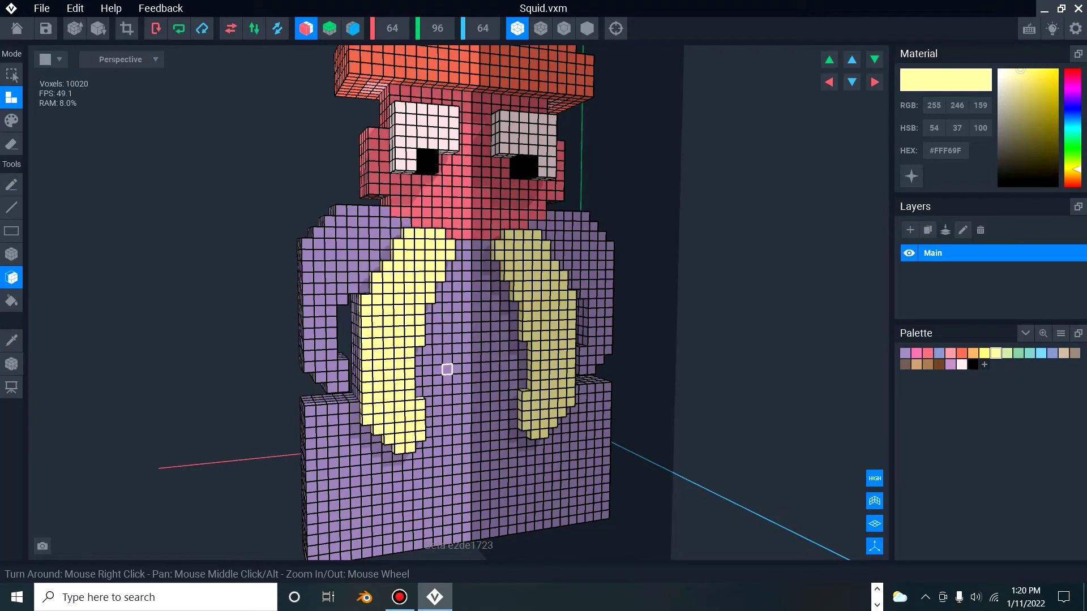
pyautogui.scroll(1, 388, 396)
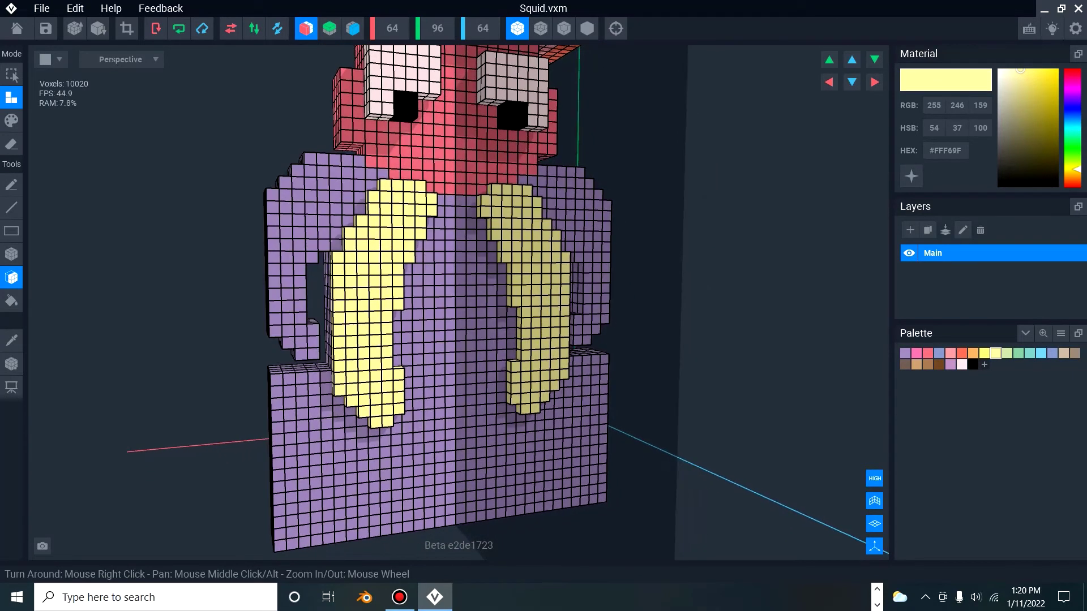
pyautogui.click(1030, 352)
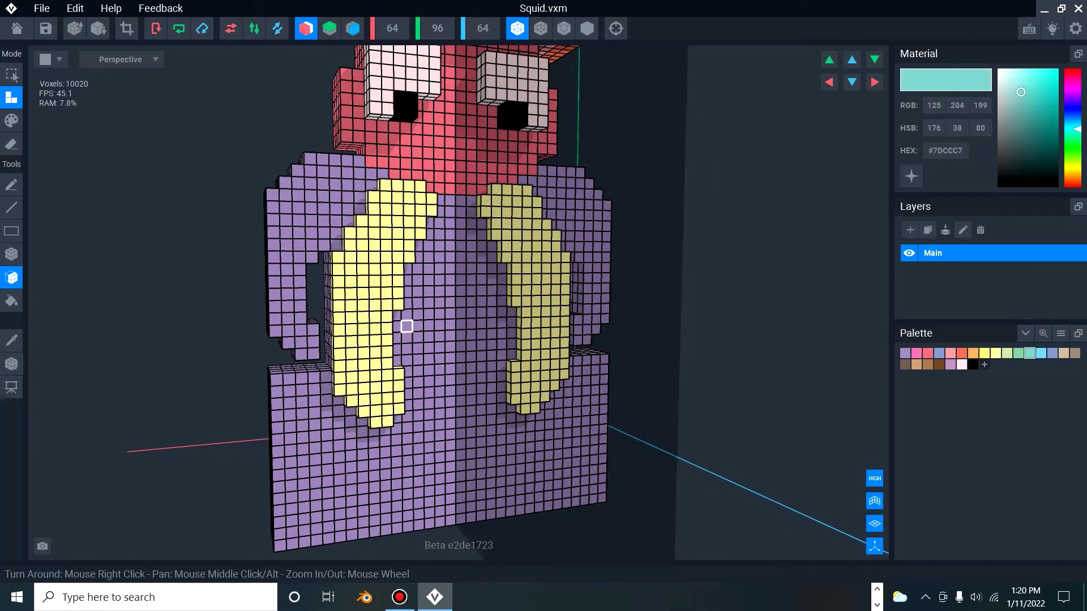
pyautogui.moveTo(437, 308); pyautogui.dragTo(438, 308, button='right')
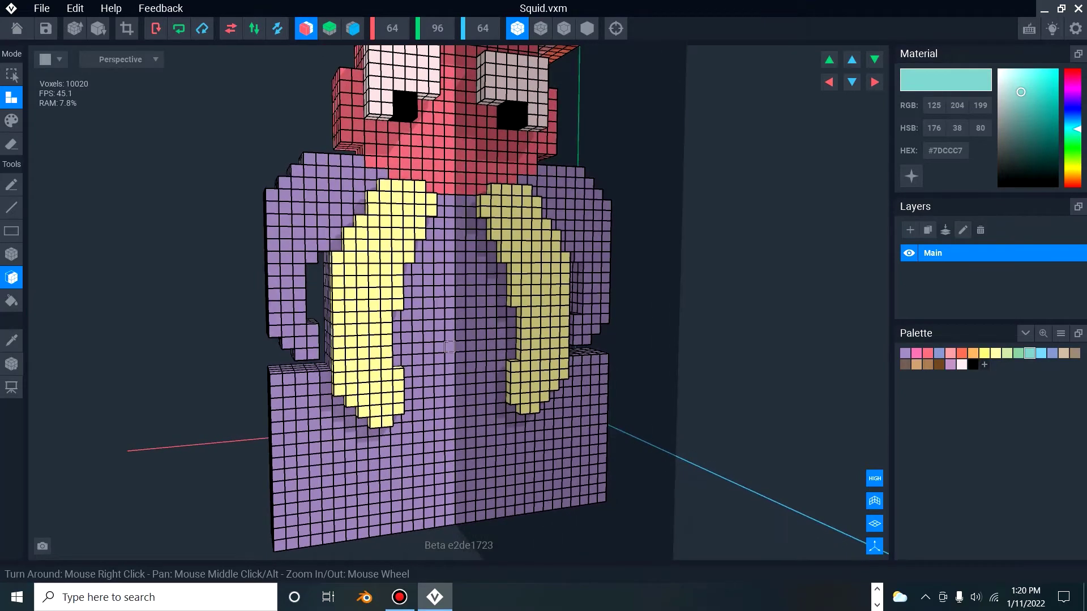
pyautogui.moveTo(370, 448); pyautogui.dragTo(371, 447, button='right')
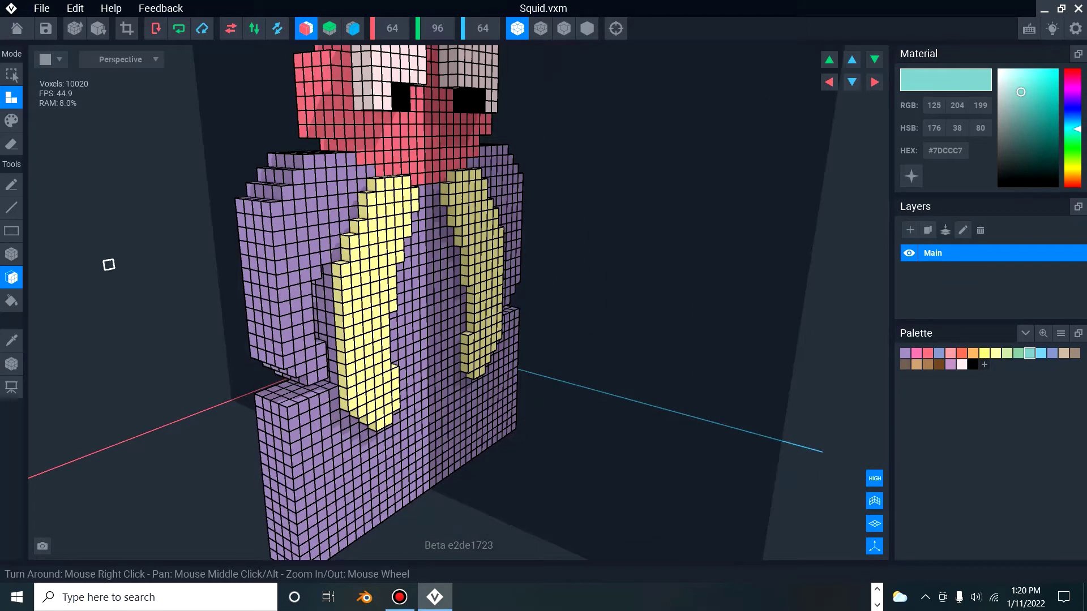
# Erase the purple voxel layers on the body's front around and behind the yellow tentacles with the Face tool.
pyautogui.press('e')
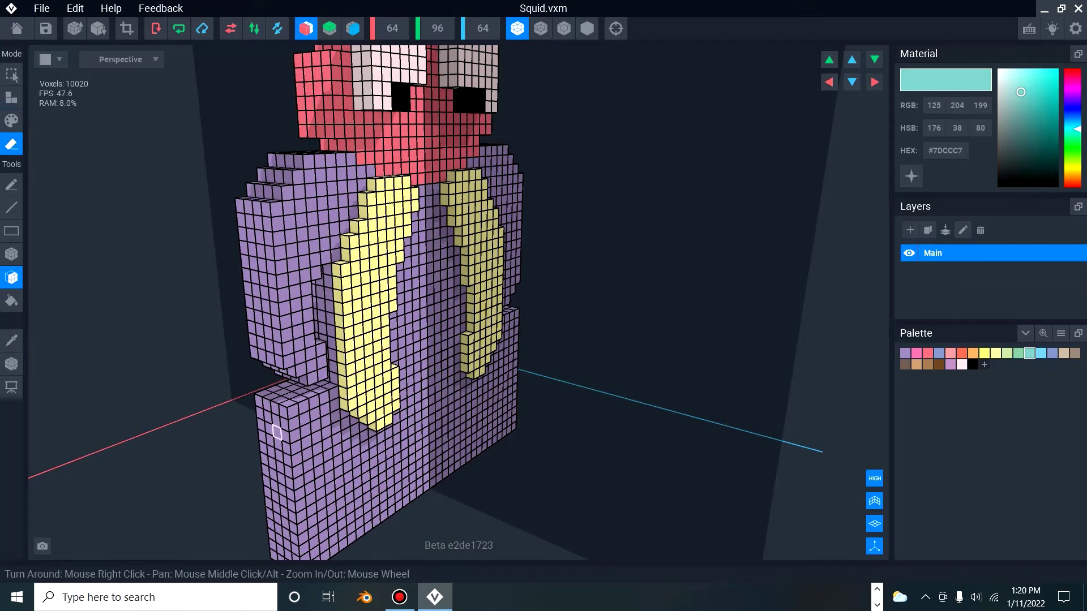
pyautogui.click(354, 432)
pyautogui.moveTo(353, 432); pyautogui.dragTo(355, 435, button='right')
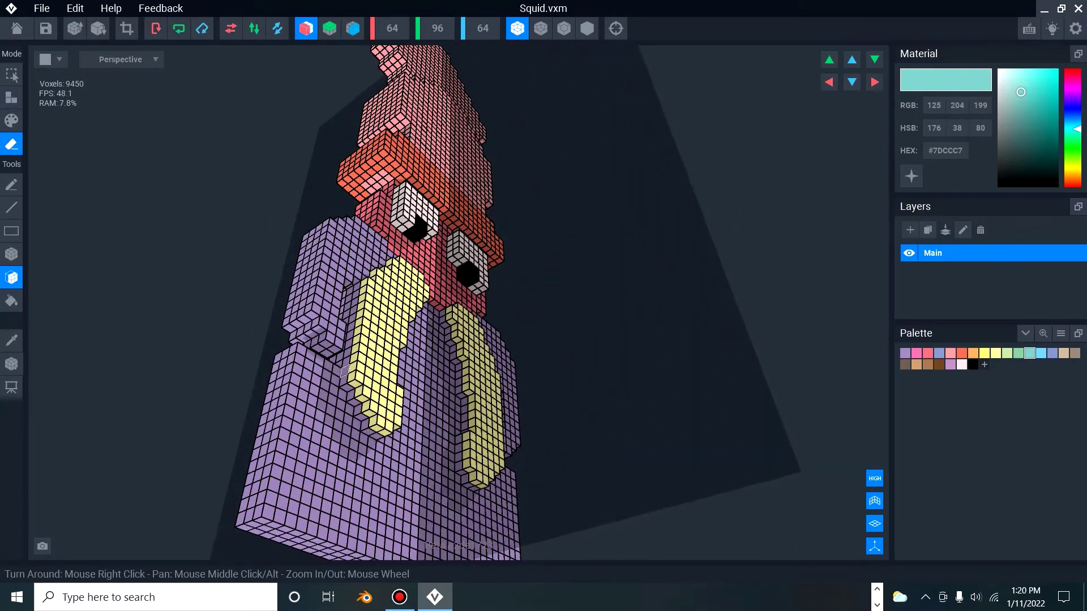
pyautogui.click(351, 395)
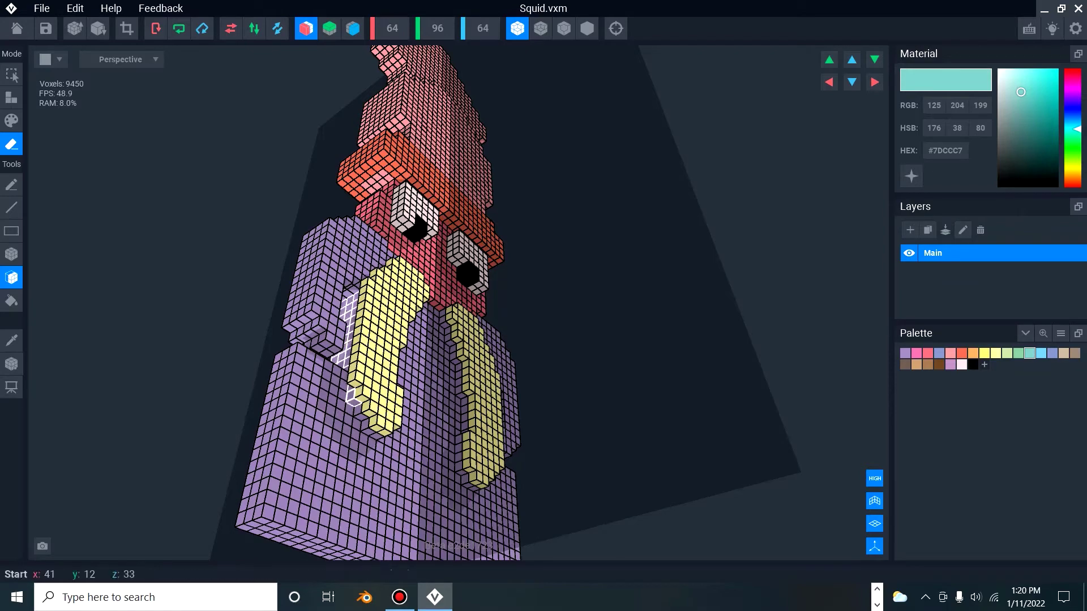
pyautogui.click(364, 424)
pyautogui.click(364, 424)
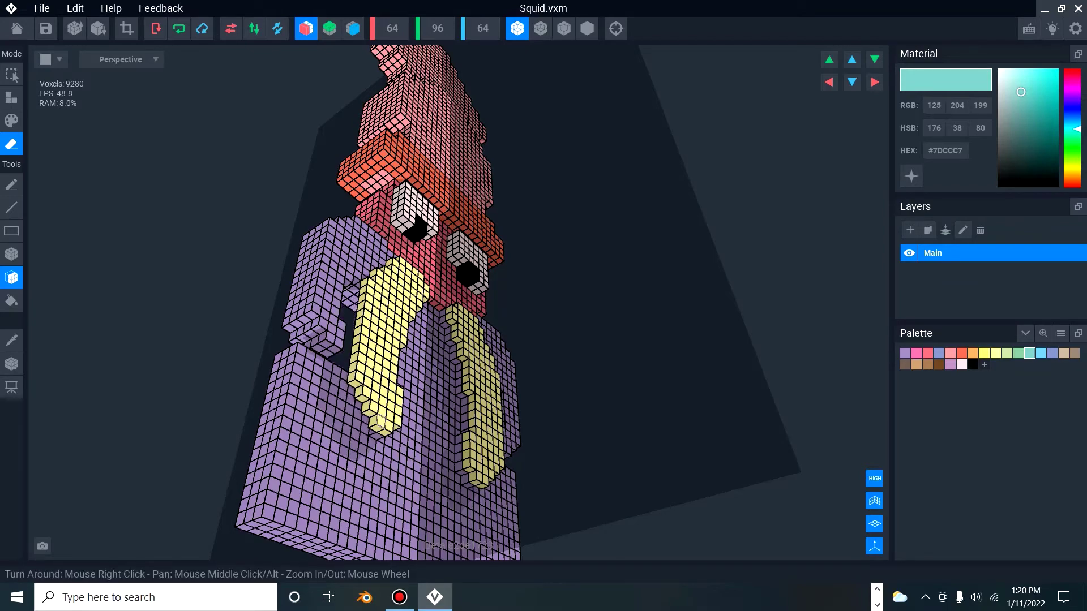
# Erase the remaining purple torso faces between the arms from behind, opening a gap through to the yellow tentacles.
pyautogui.moveTo(426, 433); pyautogui.dragTo(413, 400, button='right')
pyautogui.click(404, 395)
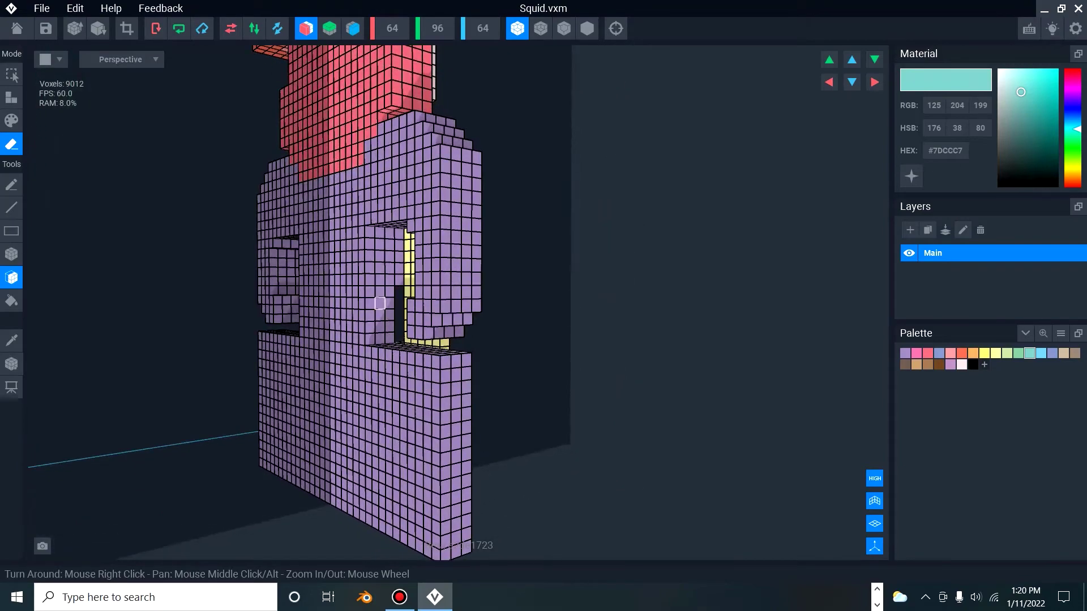
pyautogui.click(380, 303)
pyautogui.click(364, 292)
pyautogui.click(362, 291)
pyautogui.click(361, 292)
pyautogui.click(359, 292)
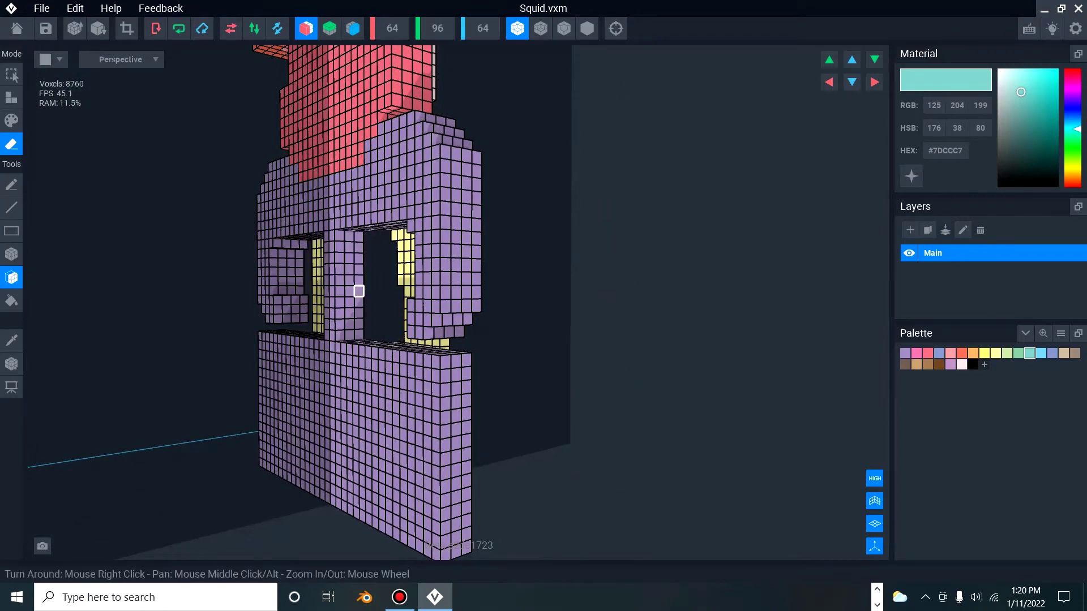
pyautogui.click(346, 288)
pyautogui.moveTo(345, 287); pyautogui.dragTo(349, 293, button='right')
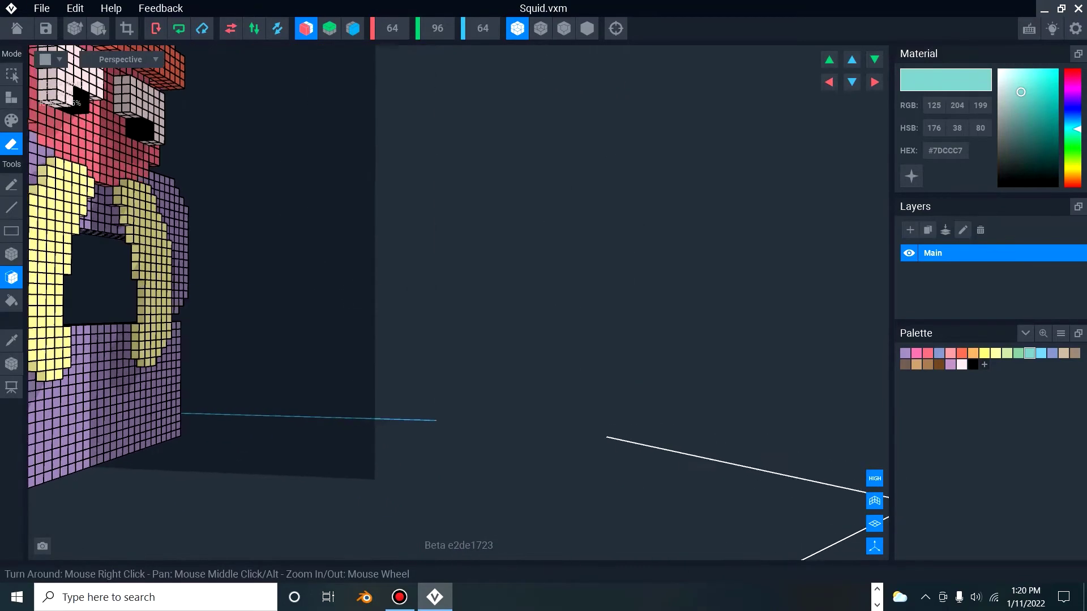
pyautogui.moveTo(212, 332); pyautogui.dragTo(205, 335, button='right')
pyautogui.moveTo(106, 355); pyautogui.dragTo(120, 352, button='middle')
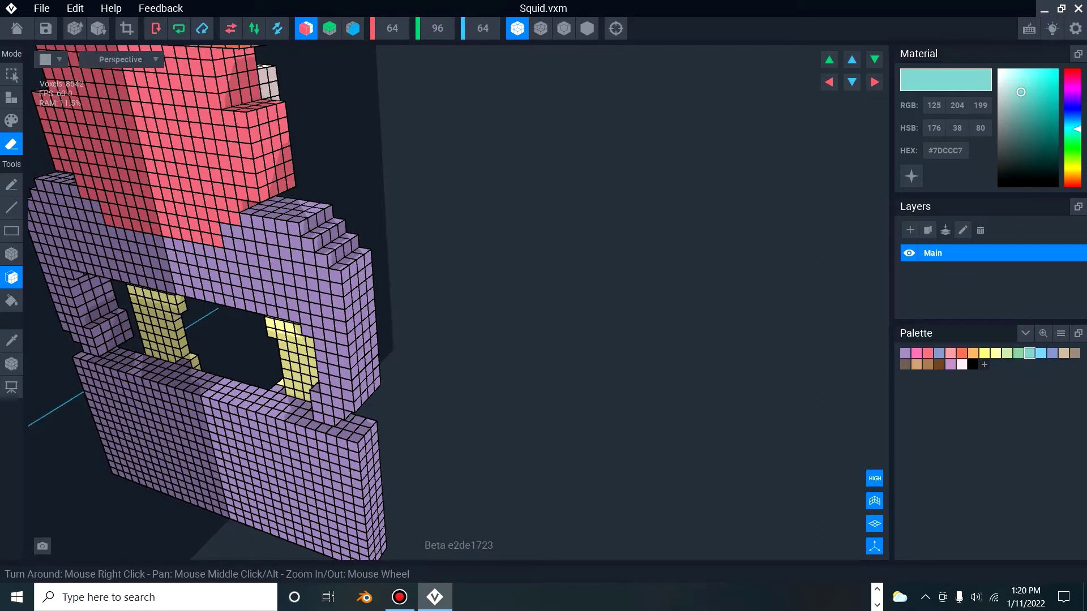
# Choose the green palette colour #84C99E and erase the top row of voxels along the lower block's back edge with the Line tool.
pyautogui.click(1019, 353)
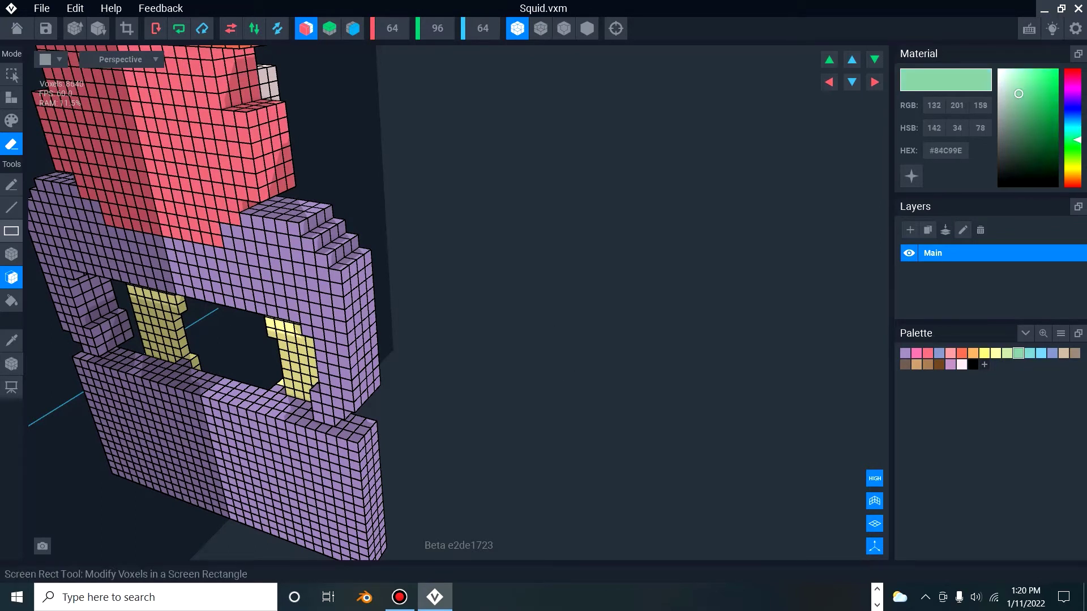
pyautogui.click(11, 207)
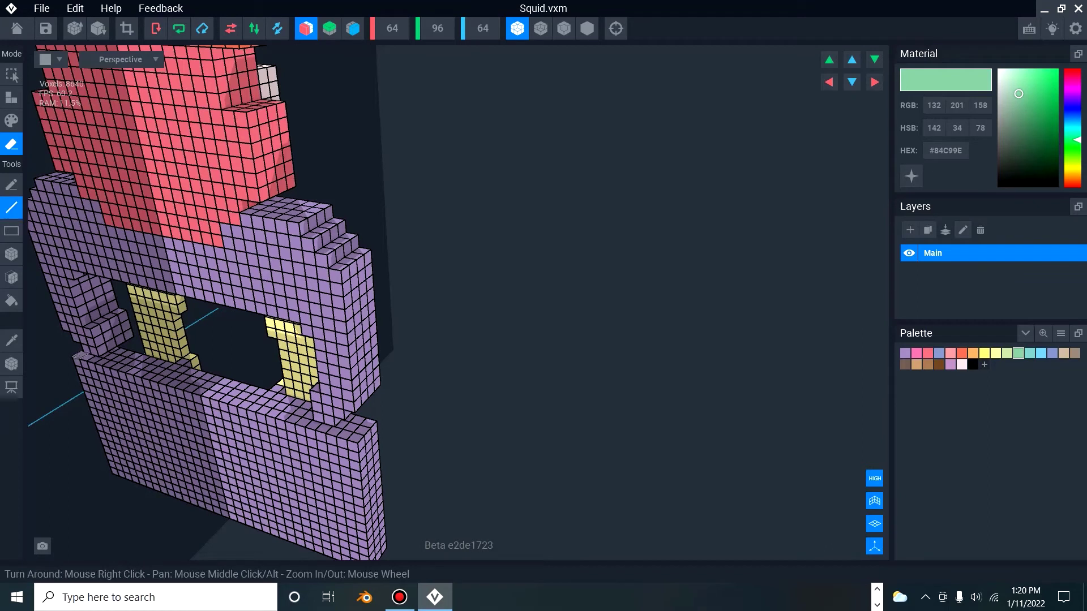
pyautogui.moveTo(81, 356); pyautogui.dragTo(260, 409)
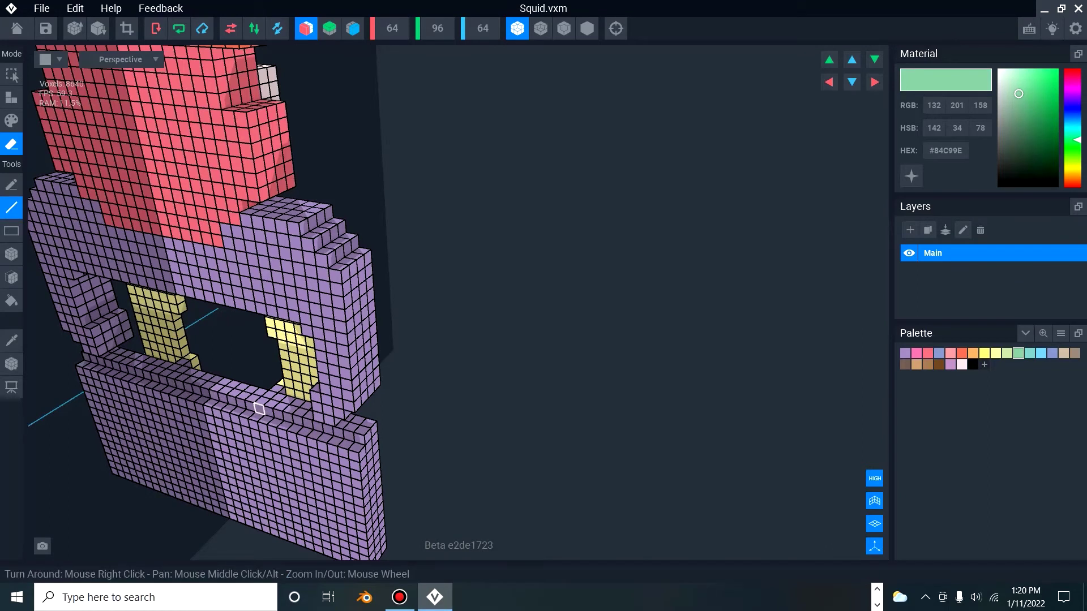
# Attach two green voxel lines along the top back edge of the lower purple block, one in the erased row and one above it.
pyautogui.click(12, 97)
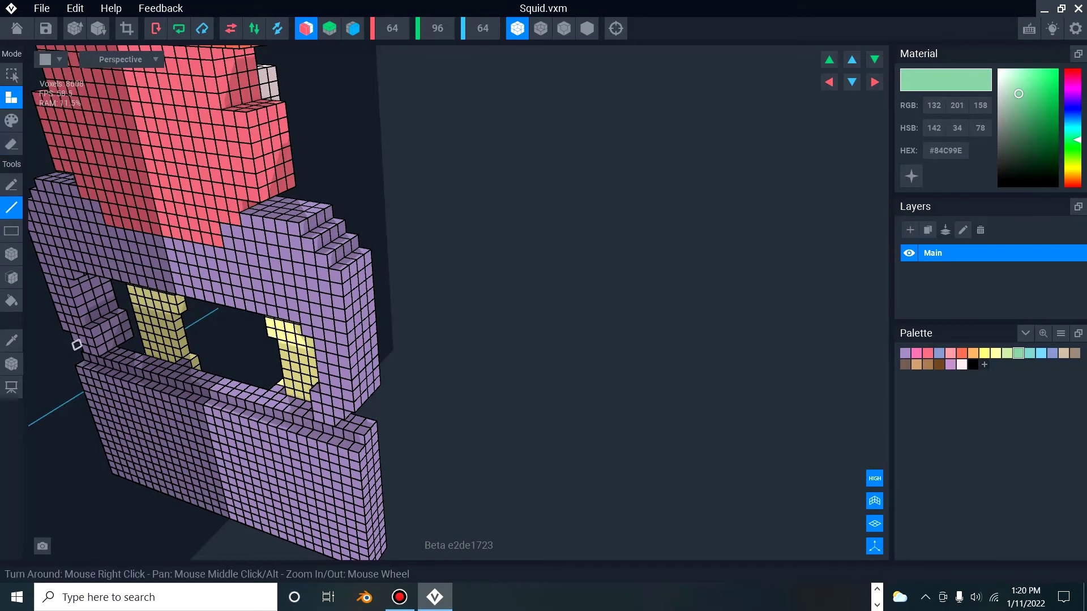
pyautogui.moveTo(81, 359); pyautogui.dragTo(264, 412)
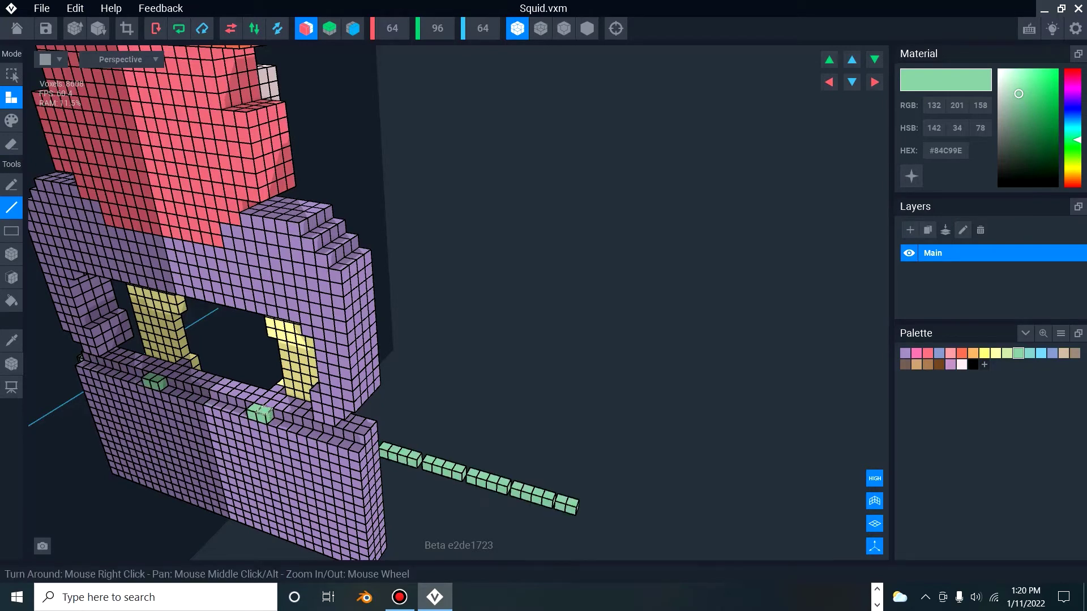
pyautogui.hotkey('ctrl', 'z')
pyautogui.hotkey('ctrl', 'y')
pyautogui.moveTo(131, 389); pyautogui.dragTo(197, 395, button='middle')
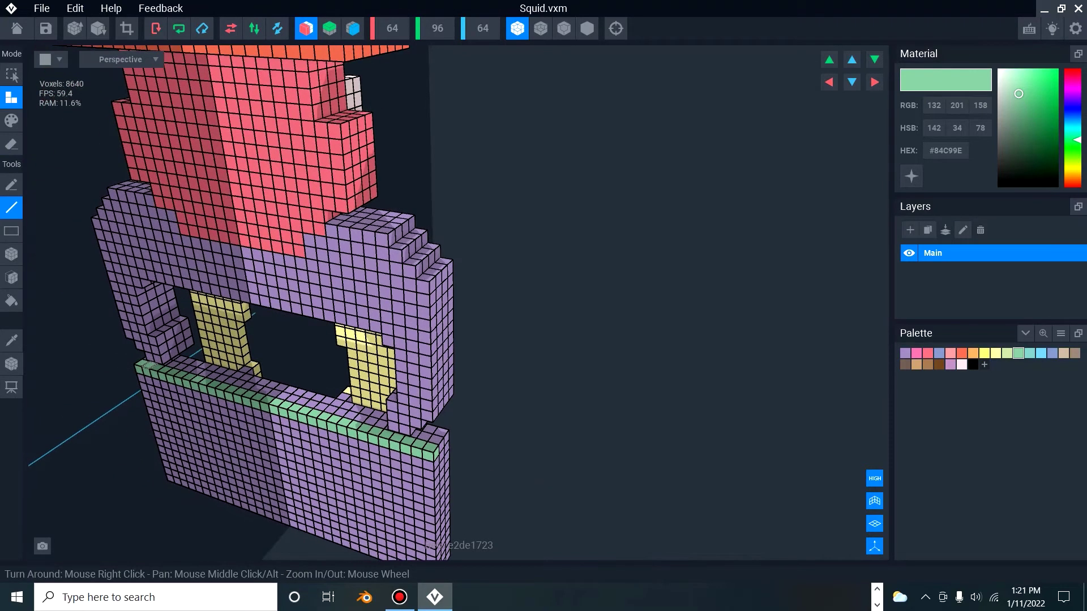
pyautogui.moveTo(164, 371); pyautogui.dragTo(171, 366, button='right')
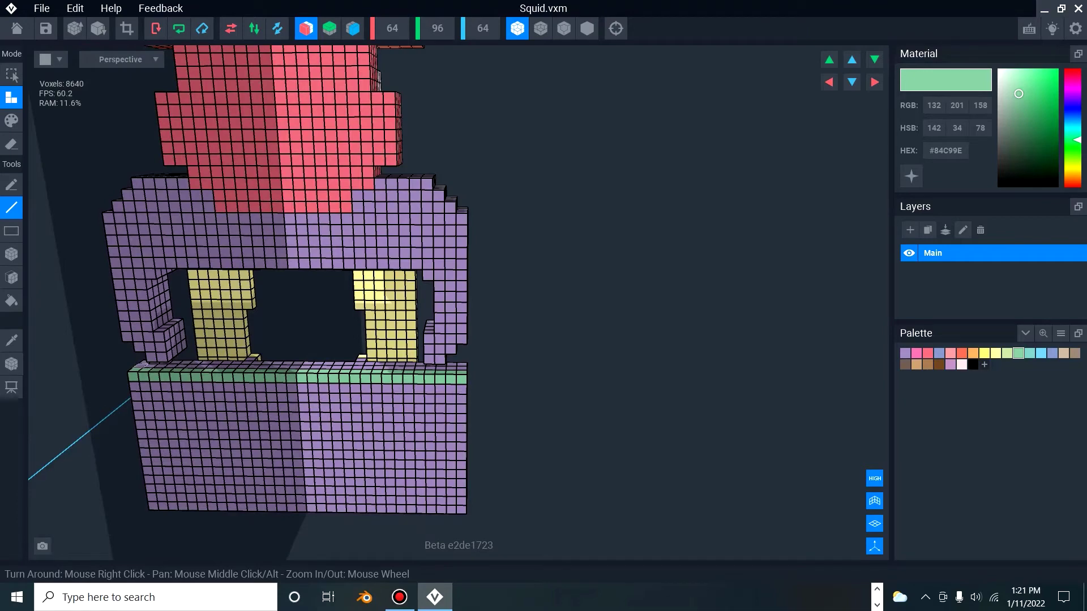
pyautogui.moveTo(142, 364); pyautogui.dragTo(377, 365)
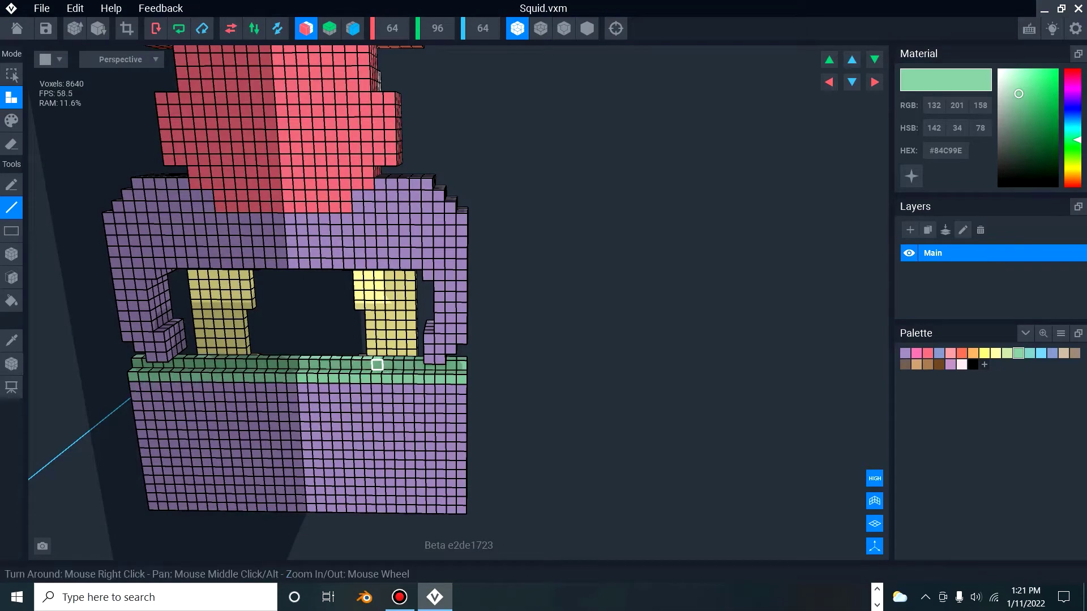
# Extend the green rows upward with the Face tool to close the gap between the arms on the back.
pyautogui.moveTo(377, 364); pyautogui.dragTo(340, 346, button='right')
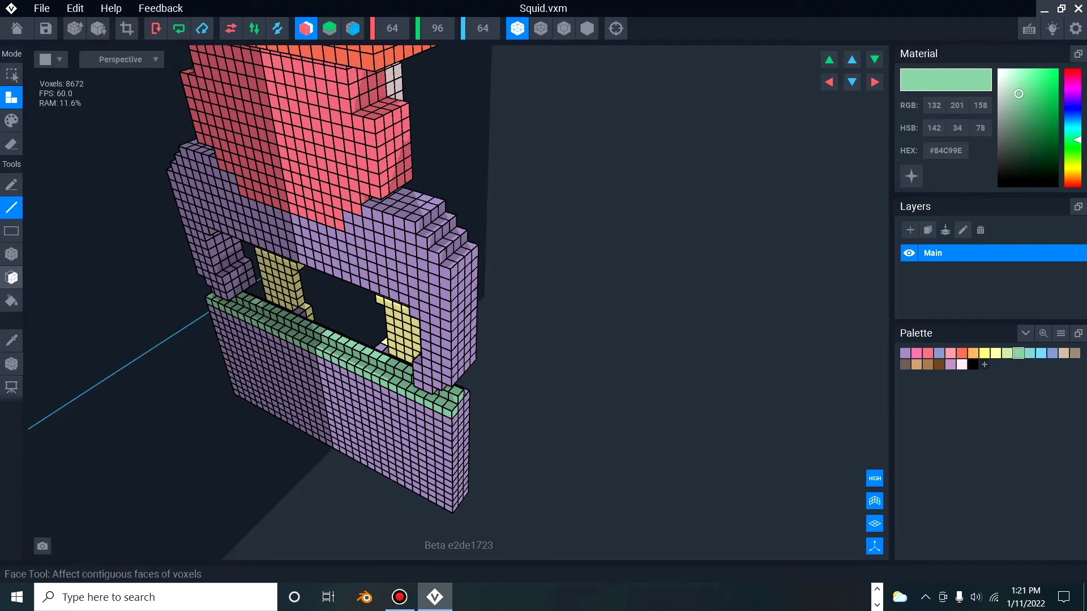
pyautogui.click(11, 278)
pyautogui.moveTo(332, 344); pyautogui.dragTo(317, 324)
pyautogui.moveTo(339, 325); pyautogui.dragTo(335, 330, button='right')
pyautogui.moveTo(332, 323); pyautogui.dragTo(264, 246)
pyautogui.moveTo(267, 266); pyautogui.dragTo(240, 322, button='right')
pyautogui.click(199, 276)
pyautogui.click(158, 306)
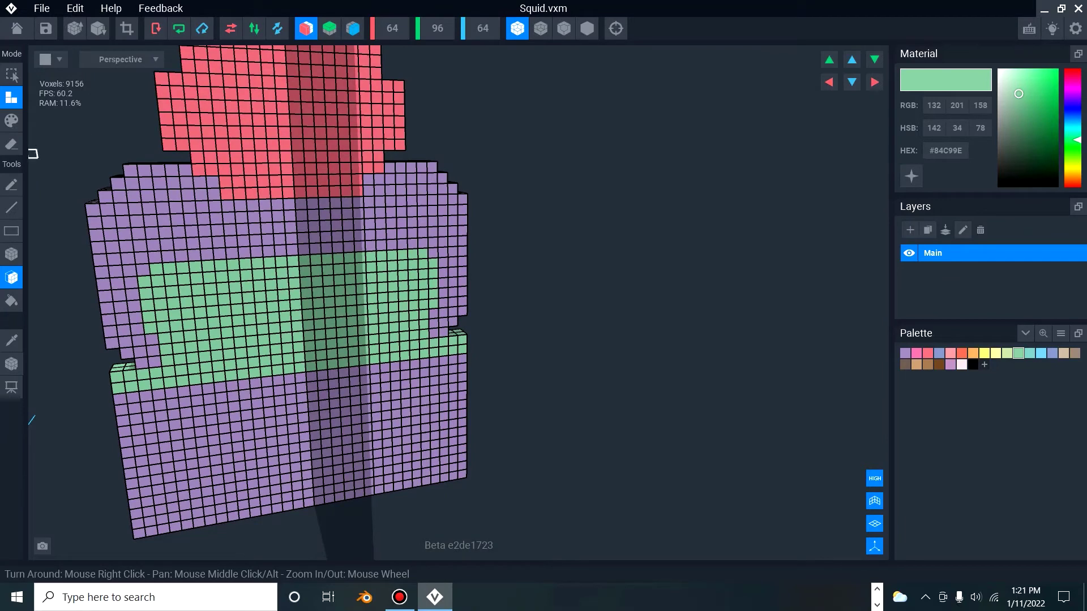
# Draw a mirrored pair of green tentacle outlines over the back with the Line tool and fill them with the Face tool.
pyautogui.click(11, 207)
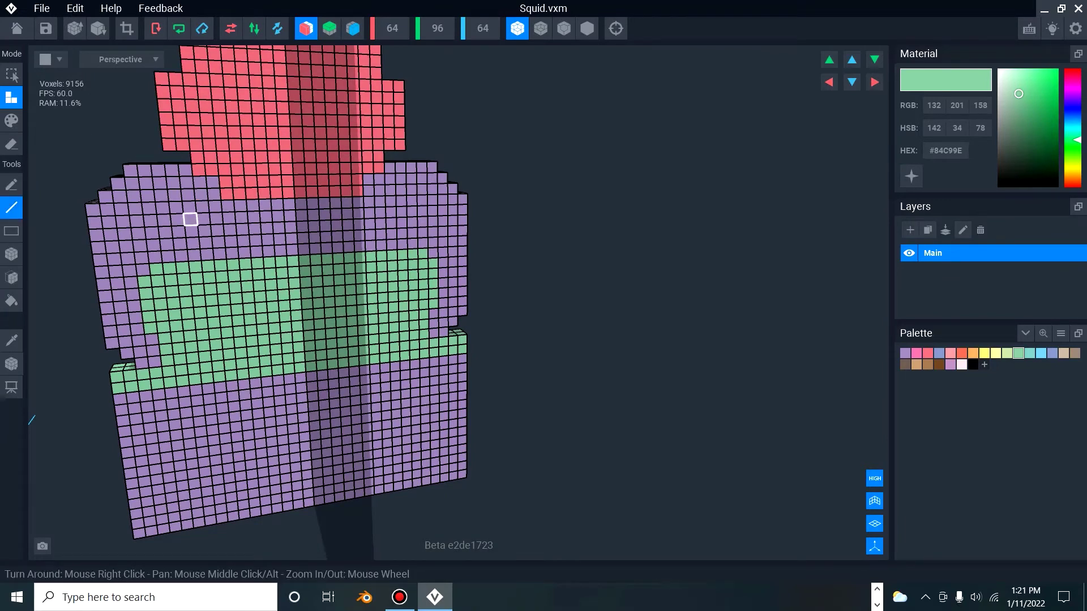
pyautogui.moveTo(189, 207)
pyautogui.mouseDown()
pyautogui.moveTo(154, 259)
pyautogui.moveTo(147, 305)
pyautogui.moveTo(177, 369)
pyautogui.moveTo(171, 389)
pyautogui.moveTo(238, 453)
pyautogui.moveTo(259, 435)
pyautogui.moveTo(244, 450)
pyautogui.moveTo(256, 425)
pyautogui.moveTo(199, 302)
pyautogui.moveTo(204, 243)
pyautogui.moveTo(219, 242)
pyautogui.moveTo(238, 192)
pyautogui.moveTo(213, 182)
pyautogui.moveTo(200, 194)
pyautogui.mouseUp()
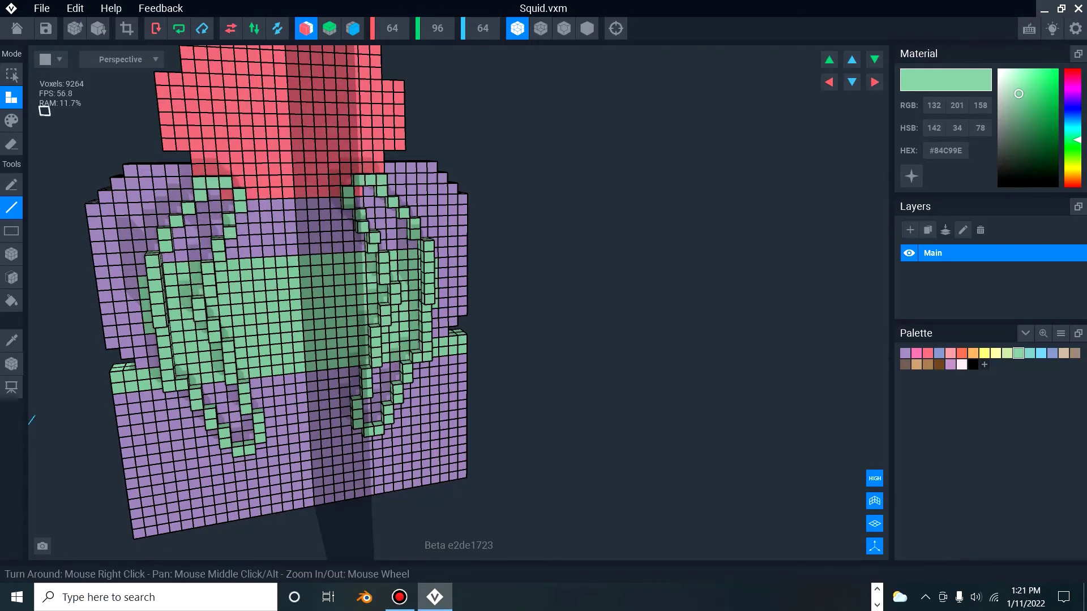
pyautogui.click(11, 278)
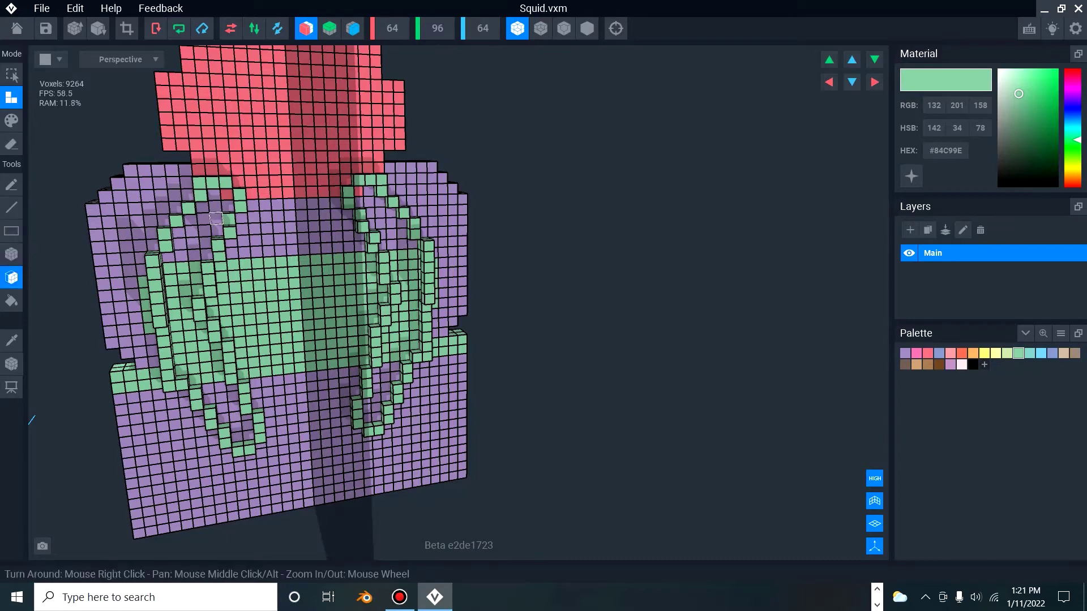
pyautogui.click(216, 219)
pyautogui.click(184, 292)
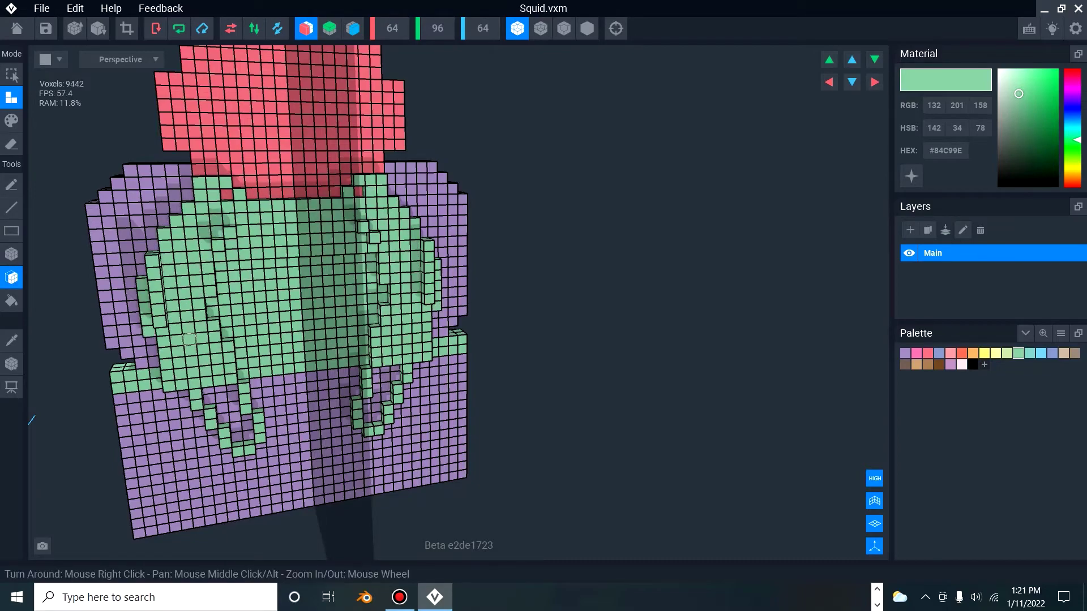
pyautogui.click(210, 400)
pyautogui.moveTo(218, 381); pyautogui.dragTo(235, 374, button='right')
pyautogui.scroll(5, 237, 374)
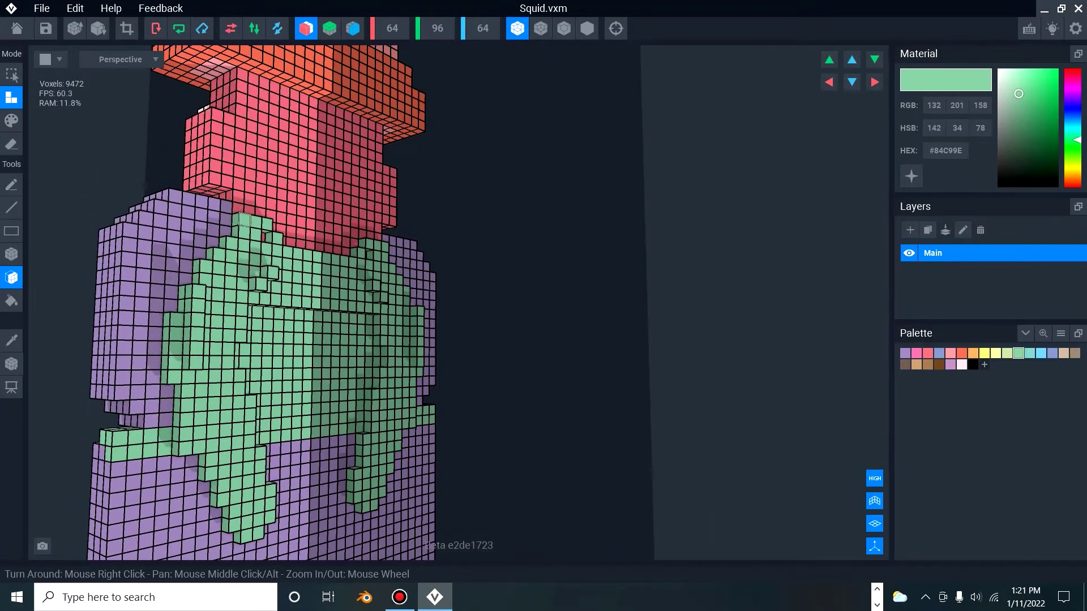
# Erase the stray raised voxels from the outer and inner edges of the green back tentacles with the Face tool.
pyautogui.moveTo(288, 300); pyautogui.dragTo(282, 310, button='right')
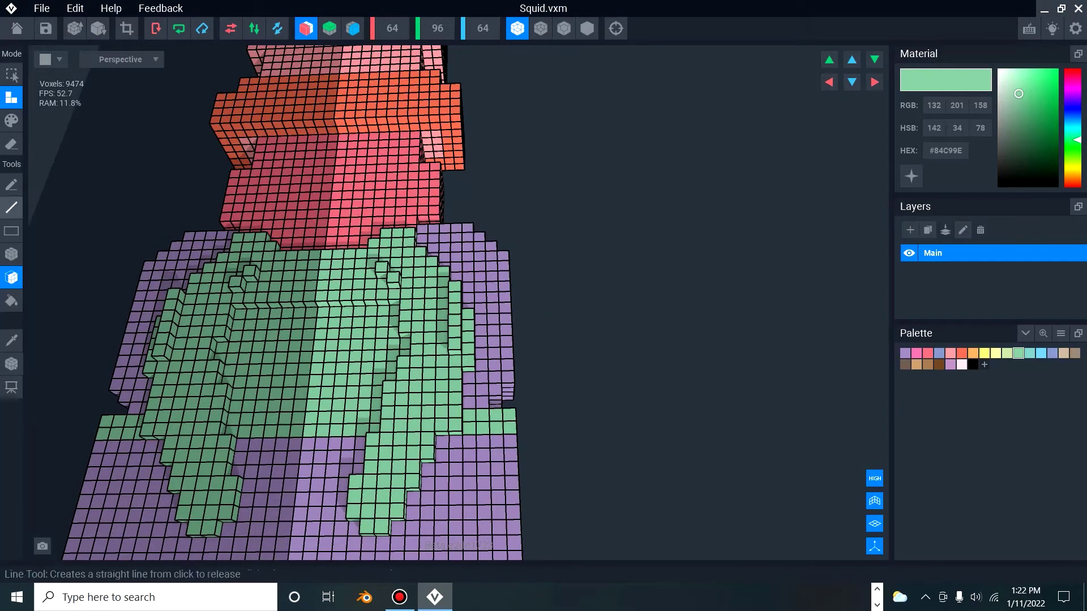
pyautogui.click(12, 144)
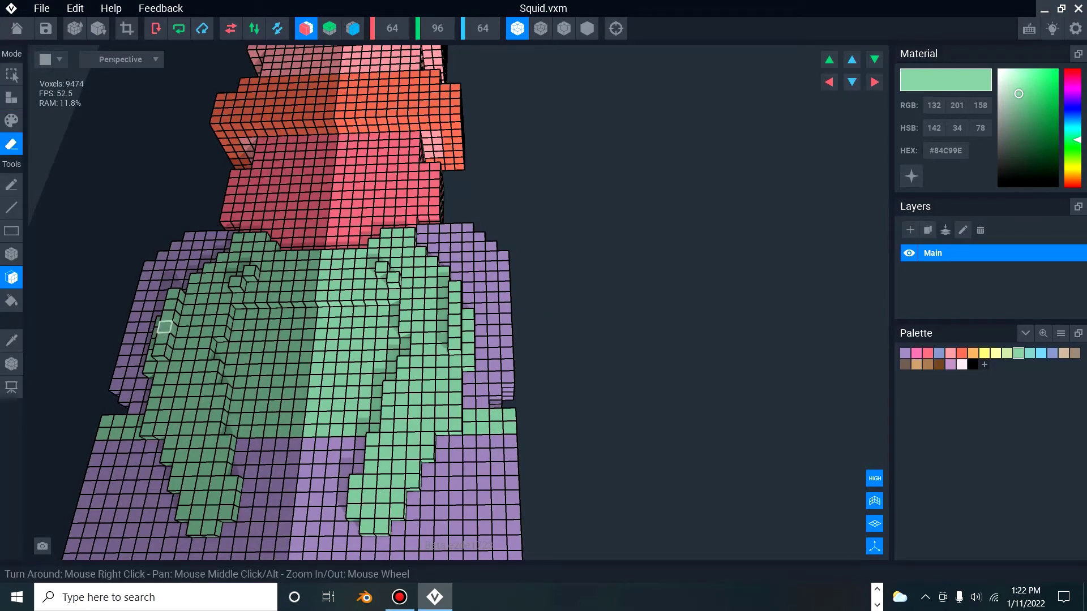
pyautogui.click(164, 327)
pyautogui.click(236, 283)
pyautogui.click(250, 272)
pyautogui.moveTo(271, 347); pyautogui.dragTo(255, 293, button='right')
pyautogui.click(157, 207)
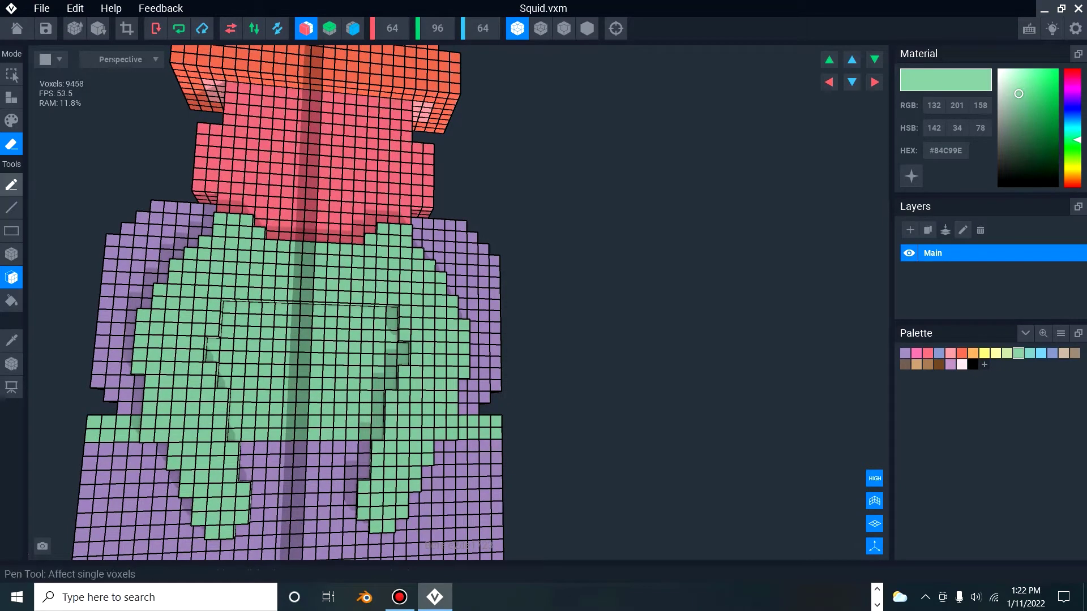
# Erase the green voxels between the upper ends of the two back tentacles with the Pen tool, exposing the purple body.
pyautogui.click(12, 185)
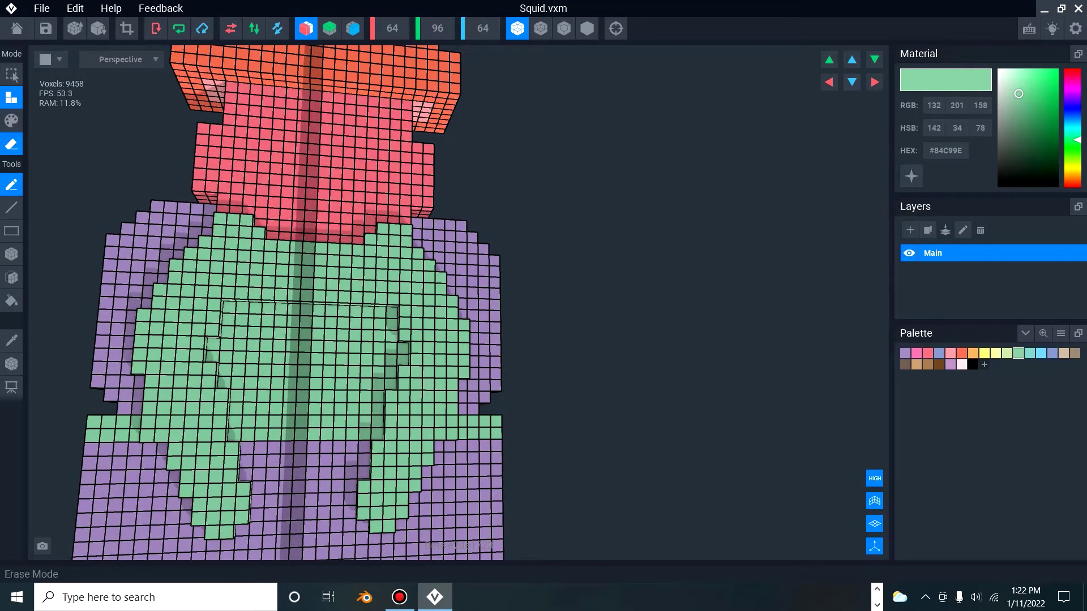
pyautogui.moveTo(255, 294); pyautogui.dragTo(284, 250)
pyautogui.hotkey('ctrl', 's')
pyautogui.moveTo(268, 295)
pyautogui.mouseDown()
pyautogui.moveTo(296, 249)
pyautogui.moveTo(294, 300)
pyautogui.moveTo(313, 243)
pyautogui.mouseUp()
pyautogui.moveTo(319, 311)
pyautogui.mouseDown(button='right')
pyautogui.moveTo(300, 306)
pyautogui.moveTo(279, 375)
pyautogui.mouseUp(button='right')
pyautogui.click(244, 294)
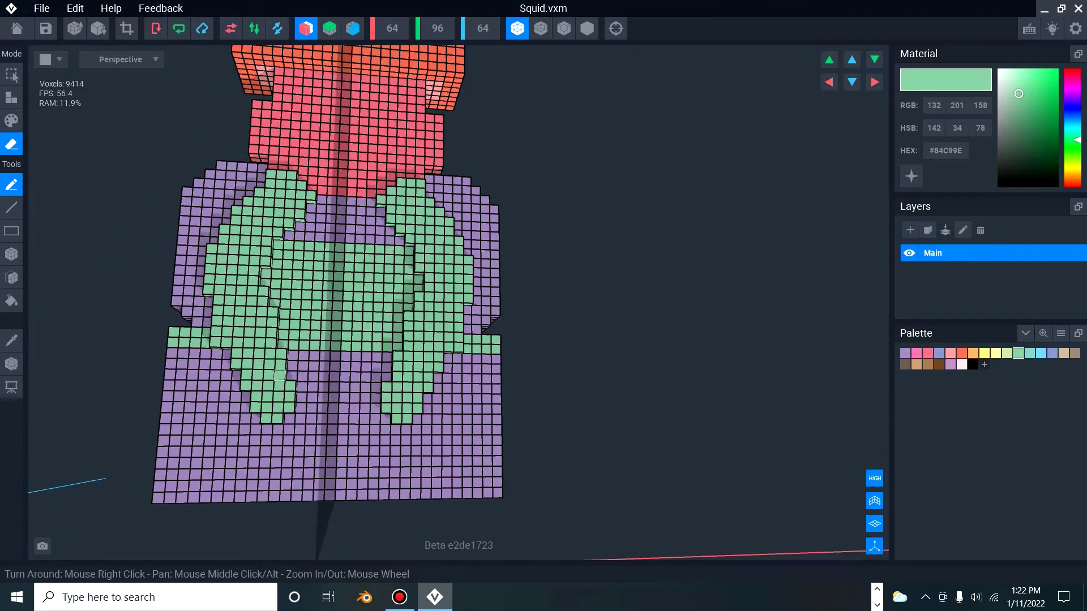
# Choose the tan palette colour #C7B29B and attach mirrored tan blocks at the inner upper ends of the green tentacles with the Pen tool.
pyautogui.click(1052, 352)
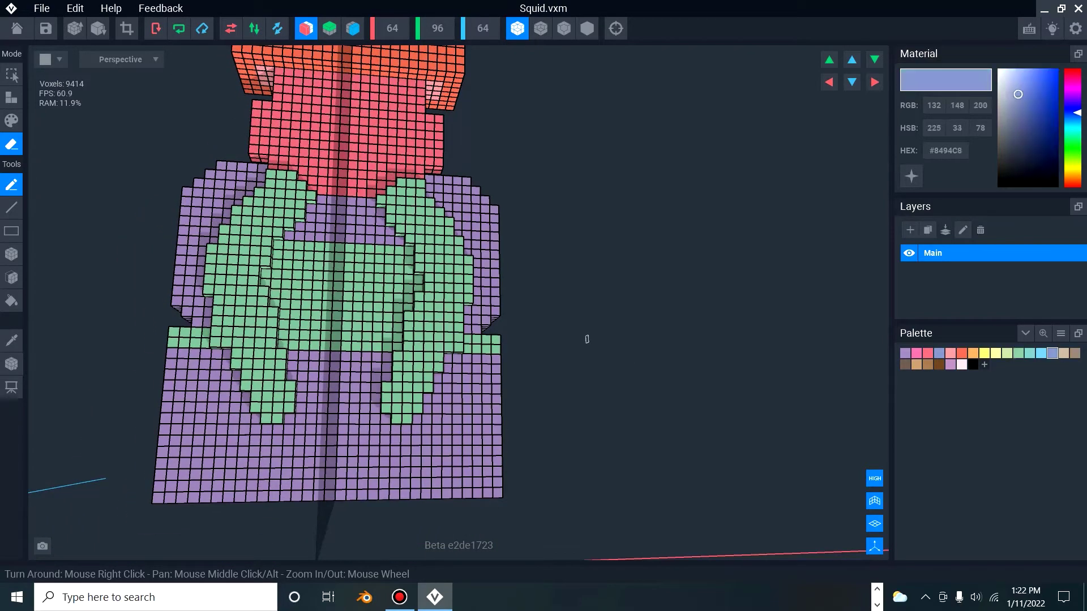
pyautogui.press('Right')
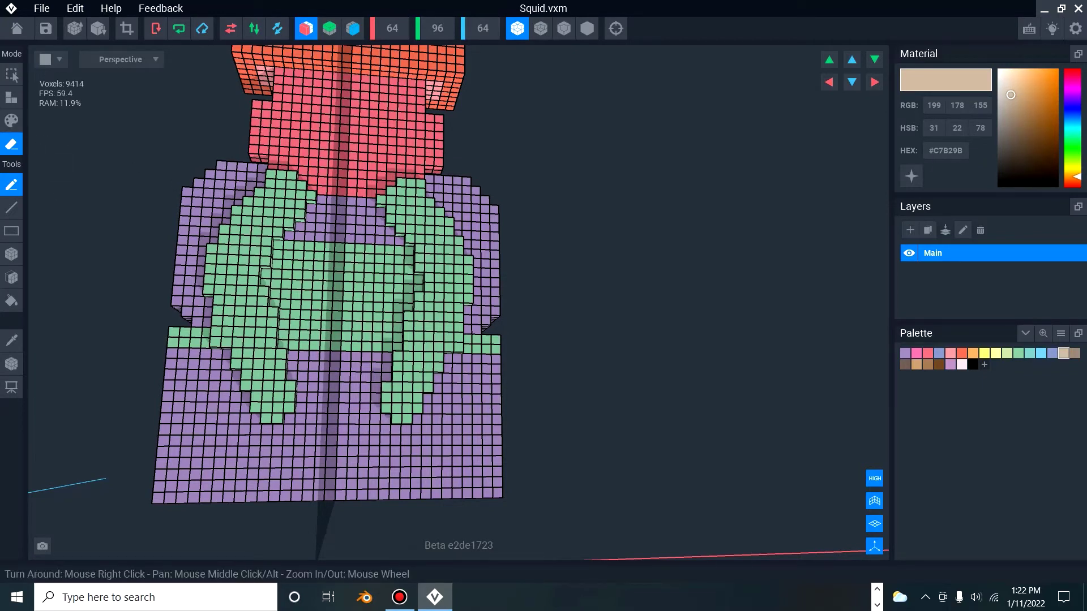
pyautogui.click(11, 98)
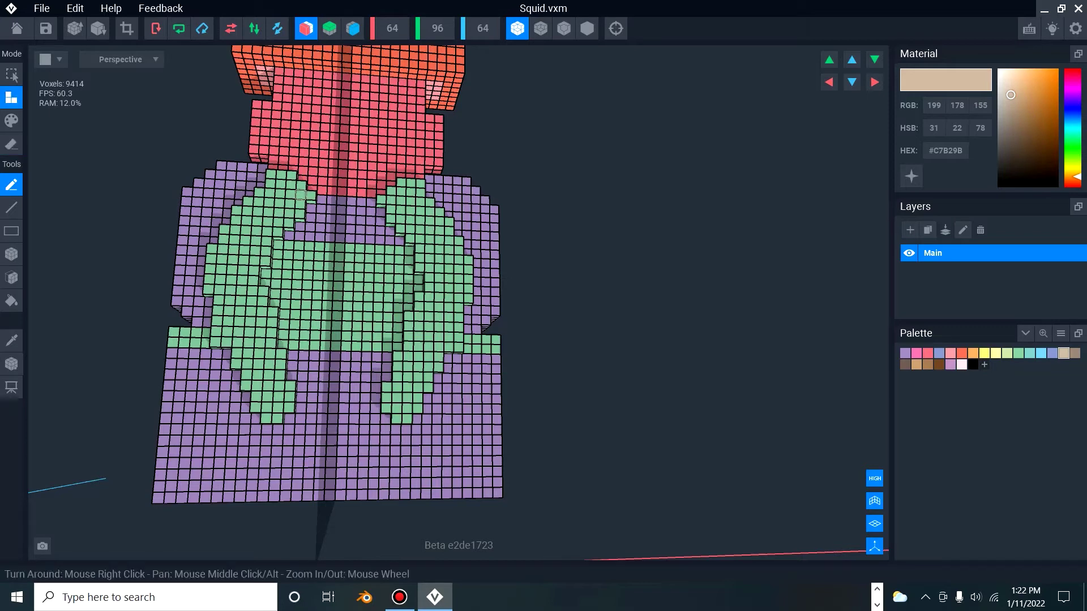
pyautogui.moveTo(301, 194)
pyautogui.mouseDown()
pyautogui.moveTo(300, 227)
pyautogui.moveTo(310, 212)
pyautogui.mouseUp()
pyautogui.click(310, 224)
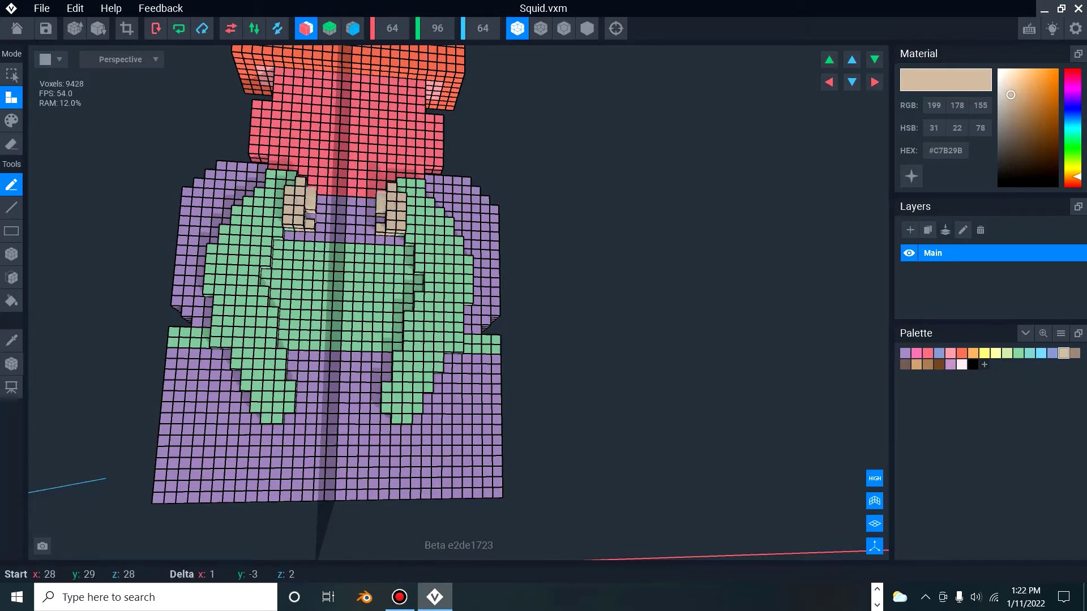
pyautogui.moveTo(310, 217); pyautogui.dragTo(310, 208, button='right')
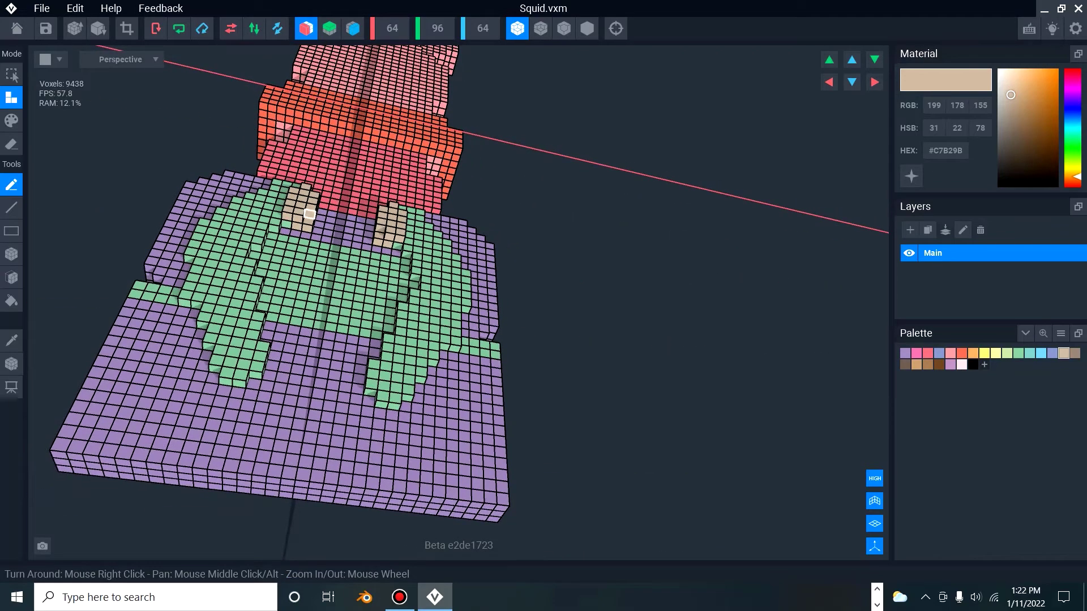
pyautogui.moveTo(322, 261); pyautogui.dragTo(323, 268, button='right')
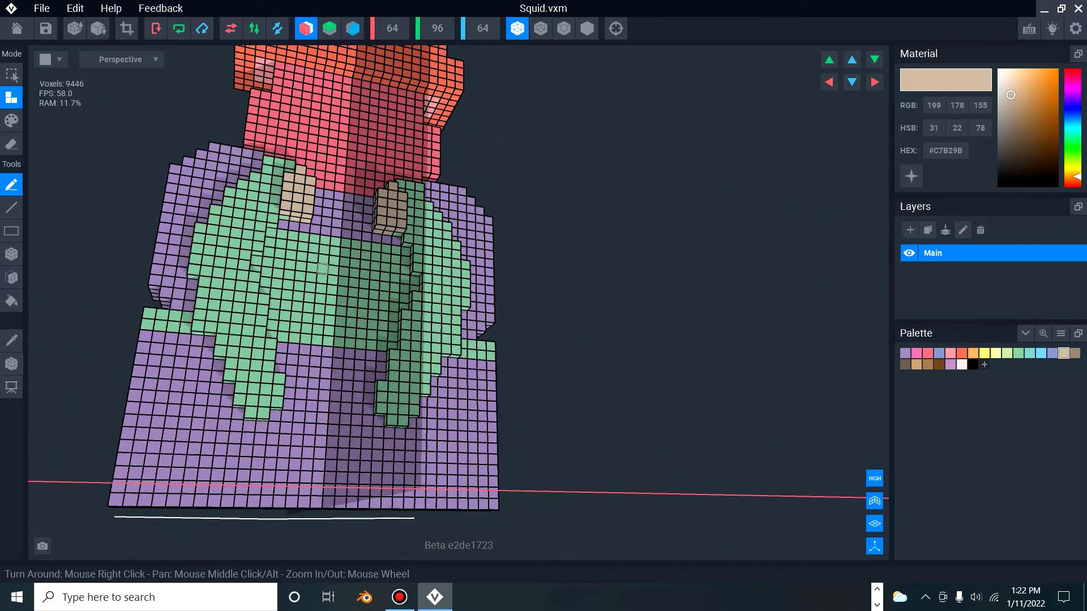
# Draw mirrored tan tentacle outlines down the middle of the back, with tips curling outward over the lower purple block.
pyautogui.moveTo(294, 226); pyautogui.dragTo(295, 328)
pyautogui.moveTo(294, 338); pyautogui.dragTo(280, 348)
pyautogui.moveTo(229, 387)
pyautogui.mouseDown()
pyautogui.moveTo(200, 422)
pyautogui.moveTo(207, 441)
pyautogui.moveTo(232, 436)
pyautogui.moveTo(221, 449)
pyautogui.moveTo(300, 404)
pyautogui.moveTo(299, 418)
pyautogui.moveTo(245, 439)
pyautogui.moveTo(303, 391)
pyautogui.moveTo(334, 314)
pyautogui.moveTo(340, 207)
pyautogui.moveTo(319, 197)
pyautogui.mouseUp()
pyautogui.hotkey('ctrl', 'z')
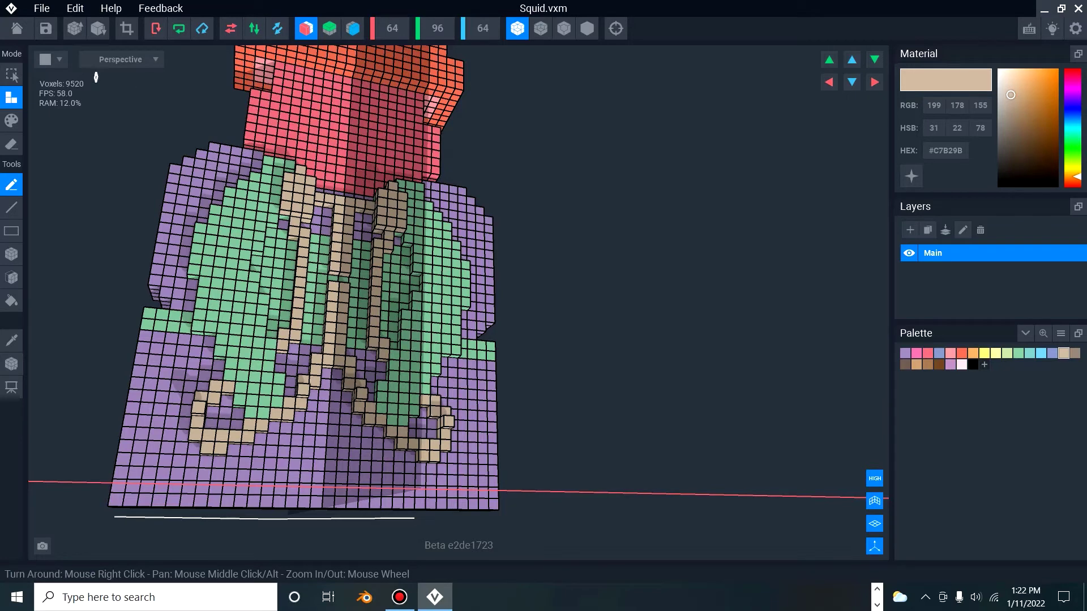
pyautogui.click(11, 277)
pyautogui.click(311, 283)
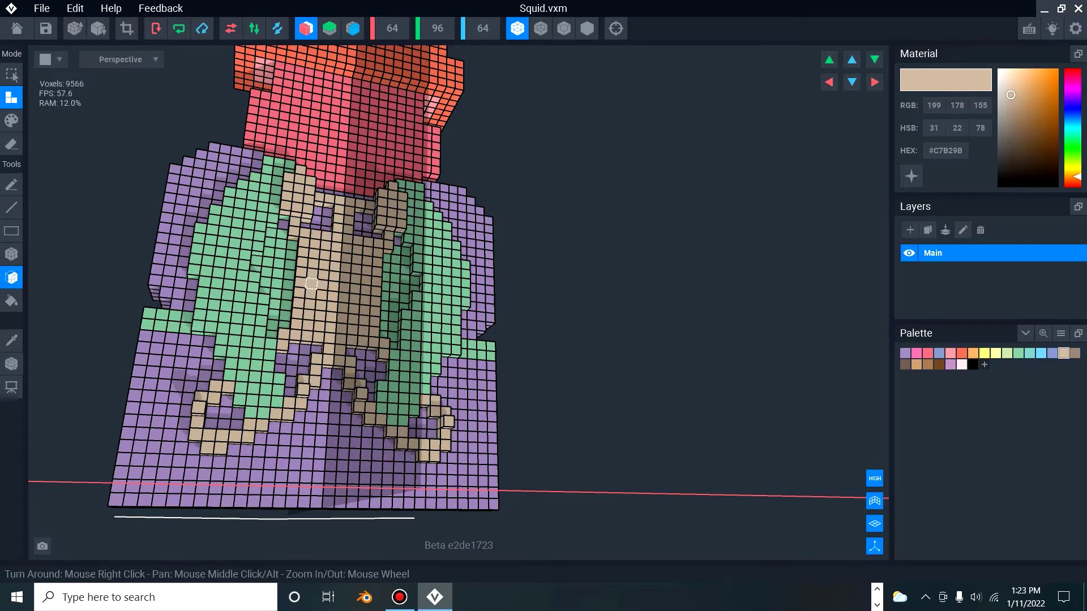
pyautogui.hotkey('ctrl', 'z')
# Close the gap in the tan centre line on the back with the Box tool.
pyautogui.scroll(2, 335, 283)
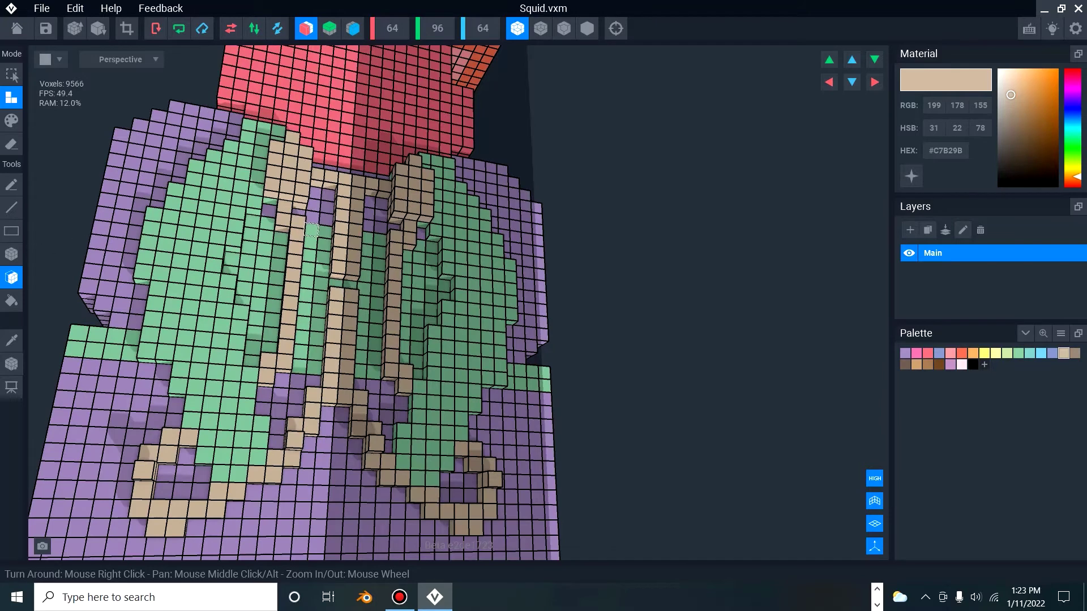
pyautogui.click(11, 254)
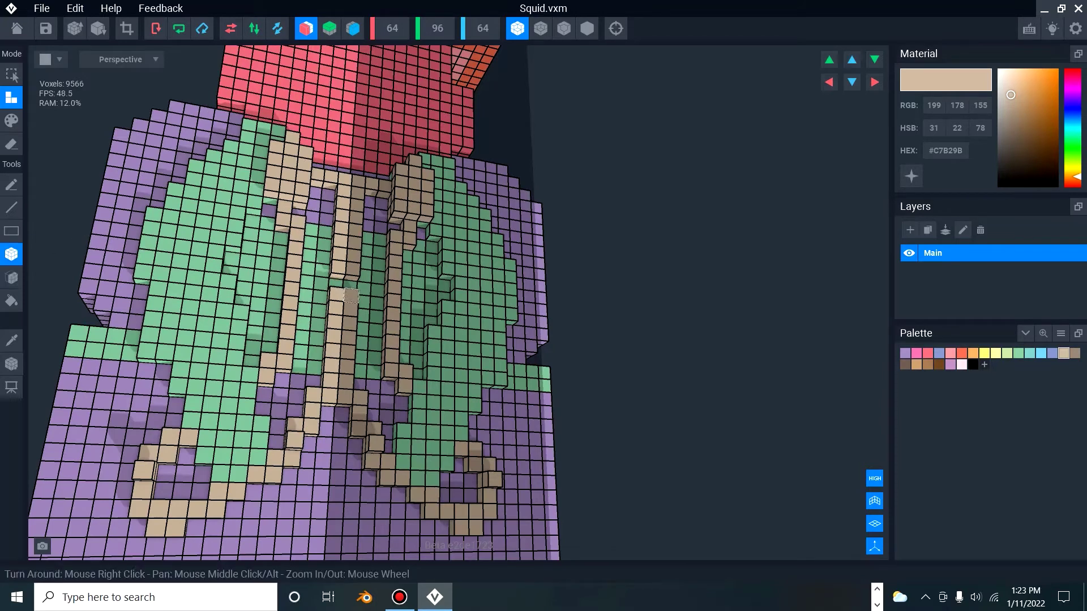
pyautogui.click(335, 285)
# Fill the areas inside the tan outlines and their curled tips with the Face tool and thicken the tan tentacles.
pyautogui.click(11, 277)
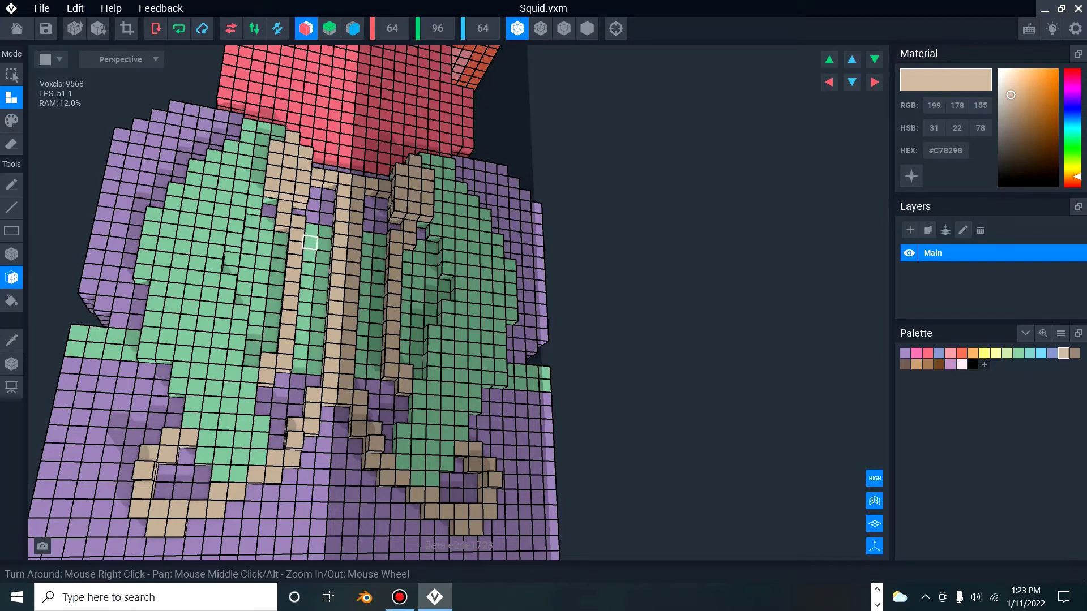
pyautogui.click(305, 295)
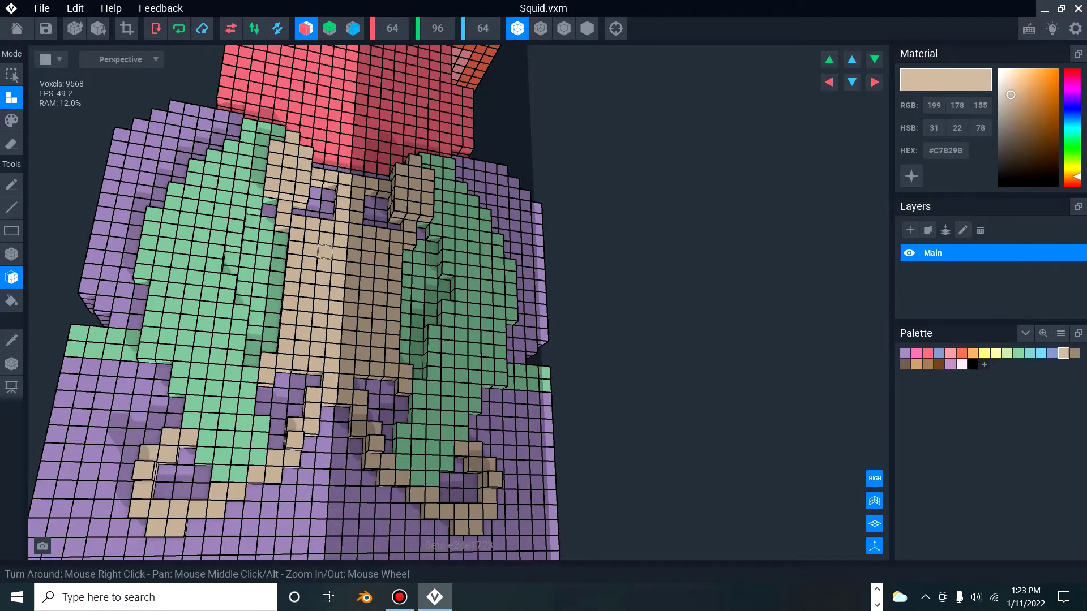
pyautogui.click(296, 396)
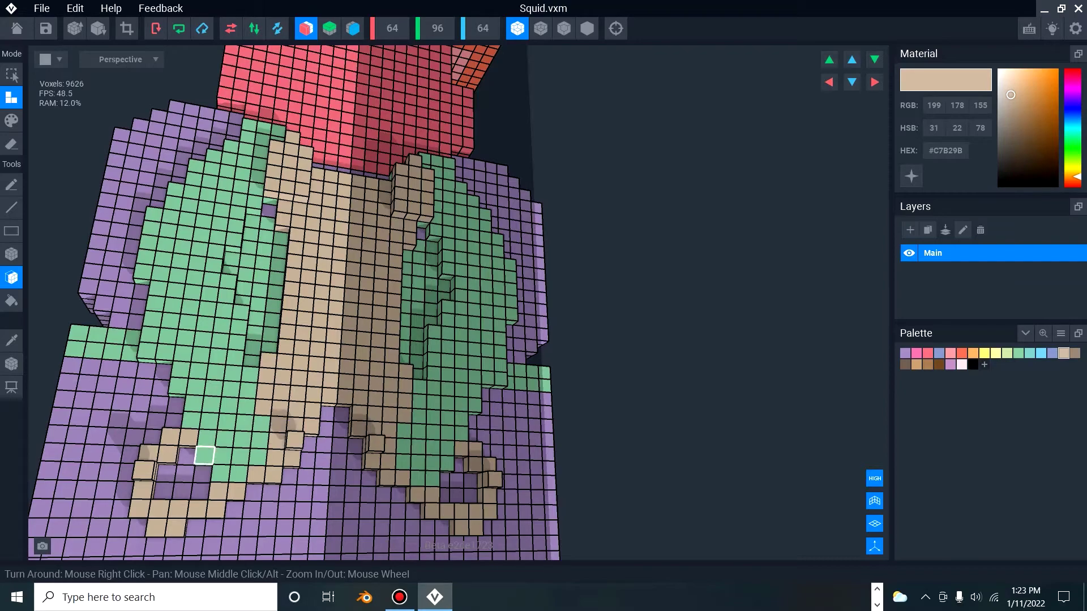
pyautogui.click(184, 474)
pyautogui.click(296, 425)
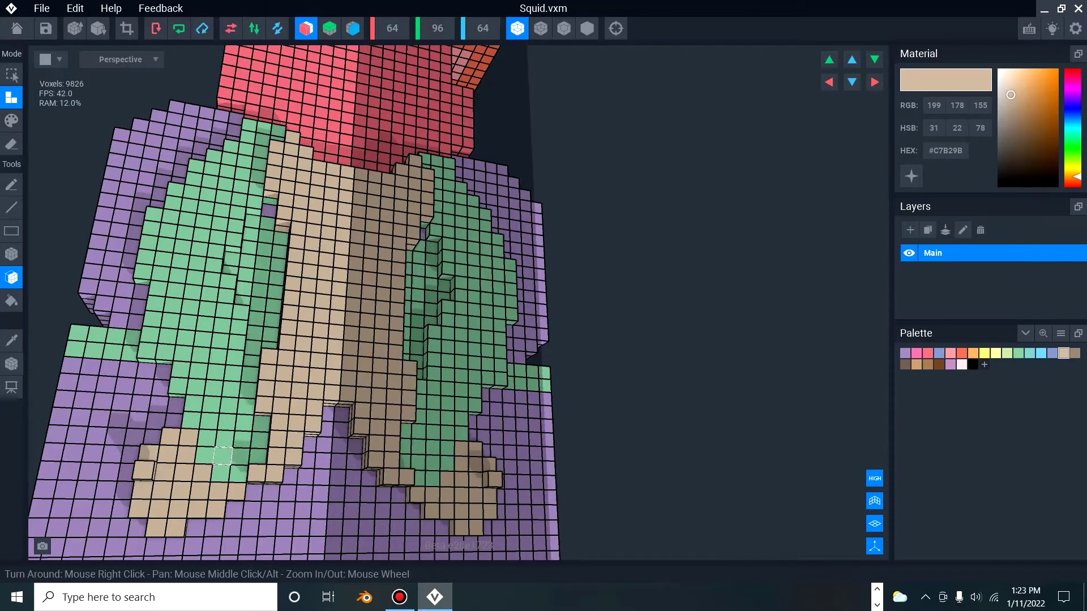
pyautogui.click(199, 490)
# Sample green #84C99E from a back tentacle and extrude the green tentacles' back faces outward with the Face tool.
pyautogui.moveTo(378, 411); pyautogui.dragTo(384, 412, button='right')
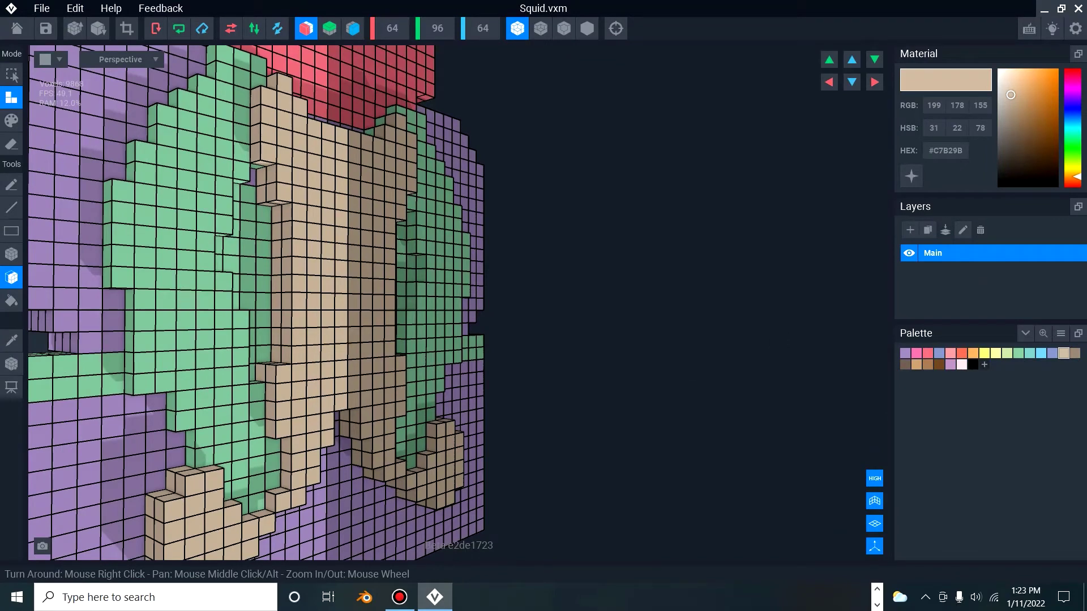
pyautogui.click(12, 340)
pyautogui.click(165, 321)
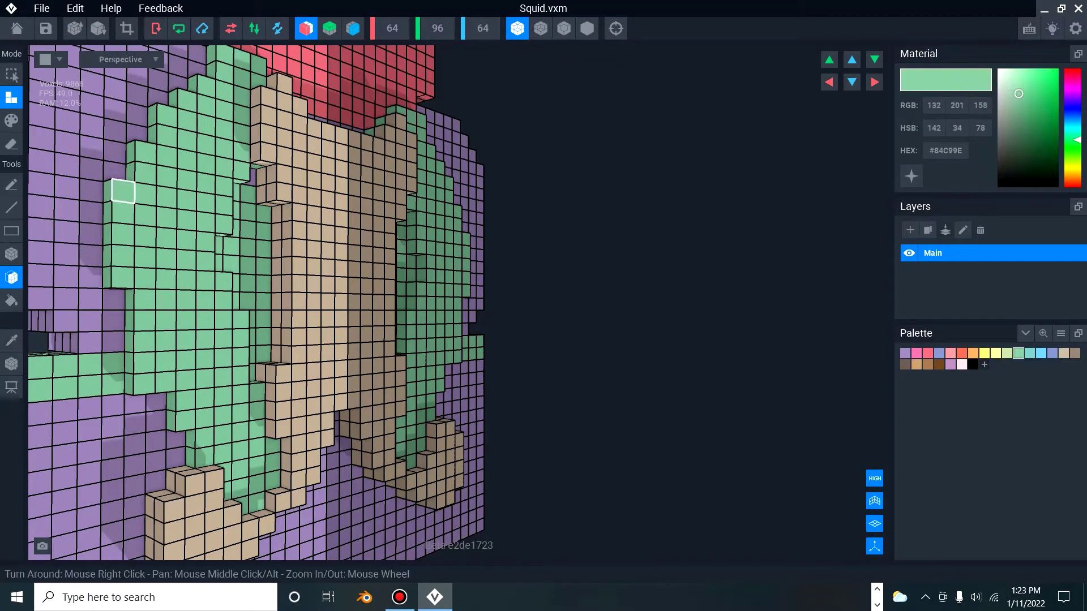
pyautogui.click(154, 214)
# Erase the back layers of the lower purple block and the green strip along its upper edge with the Face tool.
pyautogui.moveTo(286, 229); pyautogui.dragTo(252, 257, button='right')
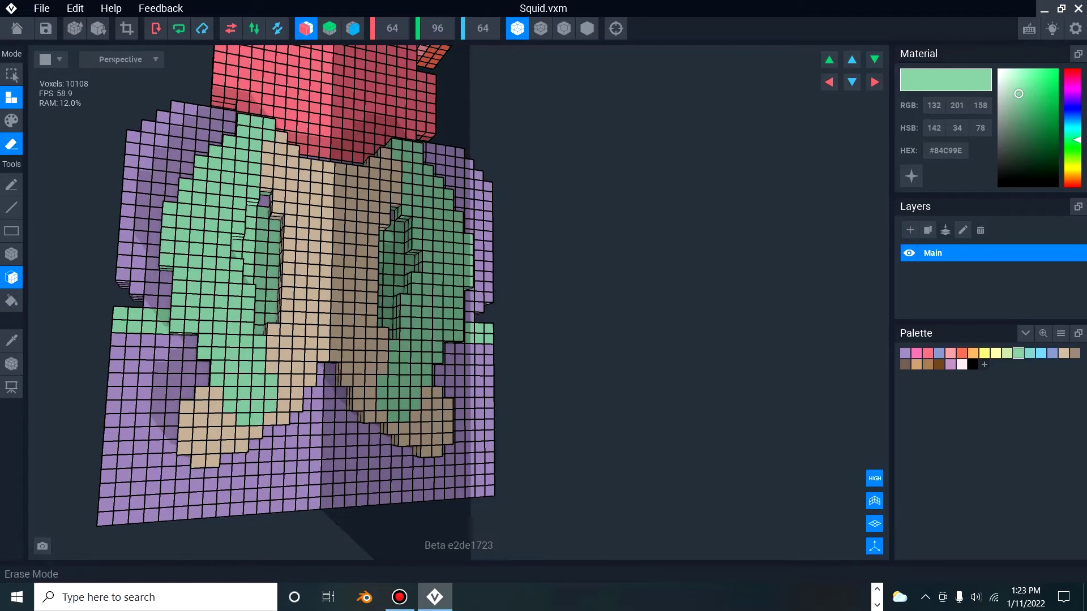
pyautogui.click(12, 143)
pyautogui.moveTo(130, 393); pyautogui.dragTo(175, 406, button='right')
pyautogui.click(134, 410)
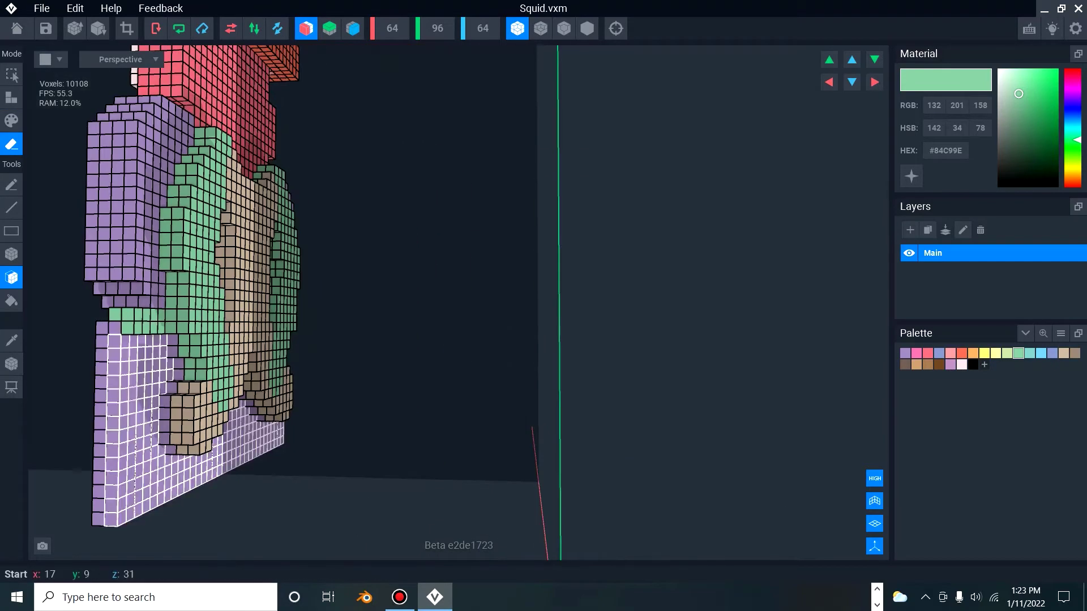
pyautogui.click(133, 328)
pyautogui.click(133, 314)
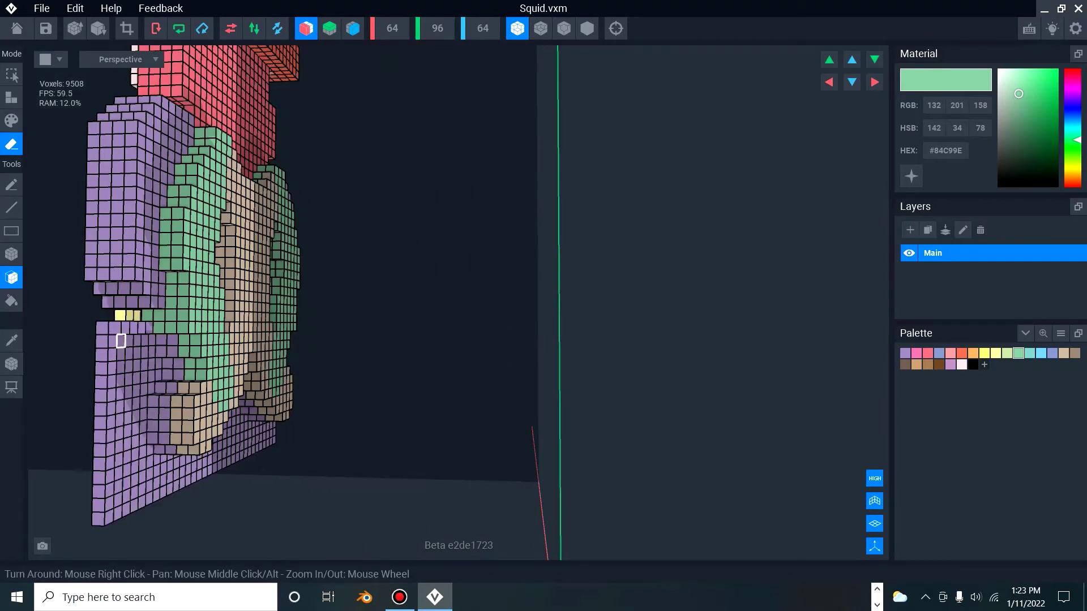
pyautogui.click(121, 341)
# Erase the green and purple body layers between the yellow front tentacles with the Face tool, down to the tan voxels.
pyautogui.moveTo(134, 376)
pyautogui.mouseDown(button='right')
pyautogui.moveTo(564, 334)
pyautogui.moveTo(504, 307)
pyautogui.moveTo(500, 325)
pyautogui.moveTo(531, 273)
pyautogui.mouseUp(button='right')
pyautogui.click(504, 307)
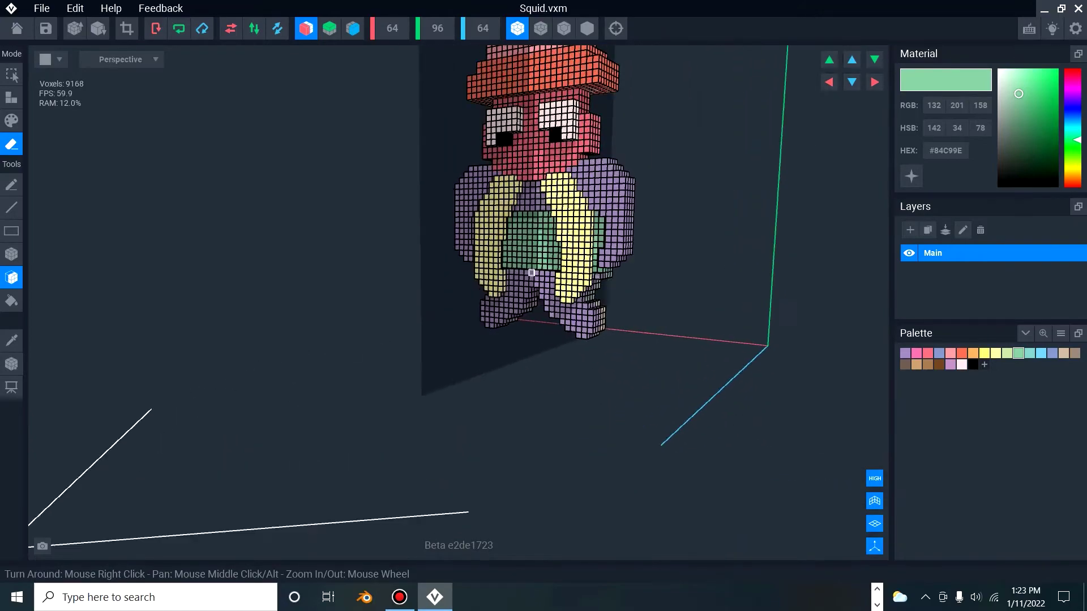
pyautogui.click(524, 226)
pyautogui.scroll(2, 525, 232)
pyautogui.click(527, 214)
pyautogui.scroll(1, 532, 221)
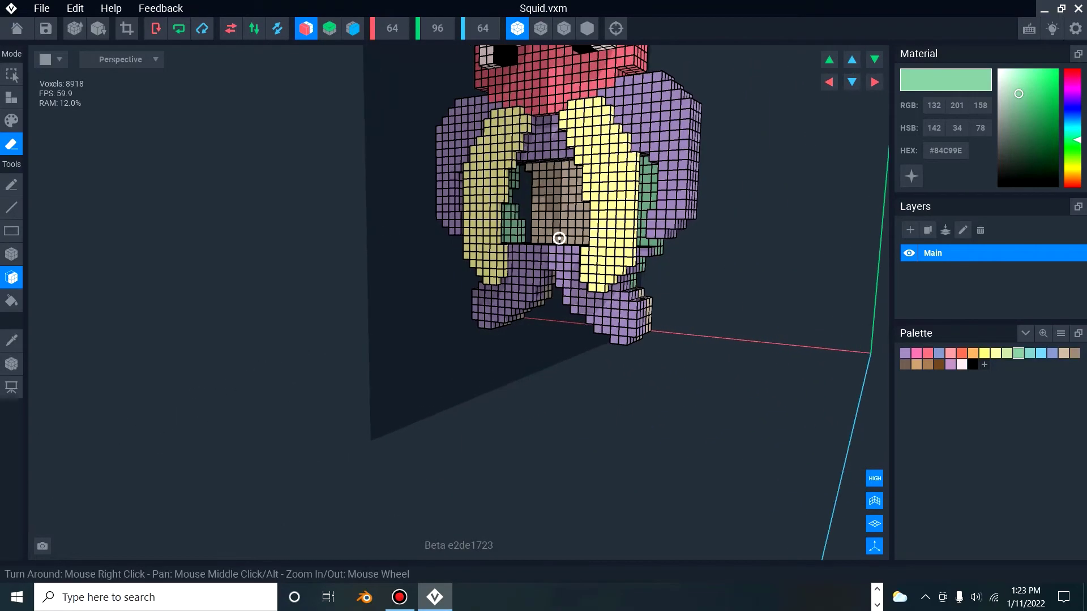
pyautogui.moveTo(560, 239); pyautogui.dragTo(558, 238, button='right')
pyautogui.click(563, 237)
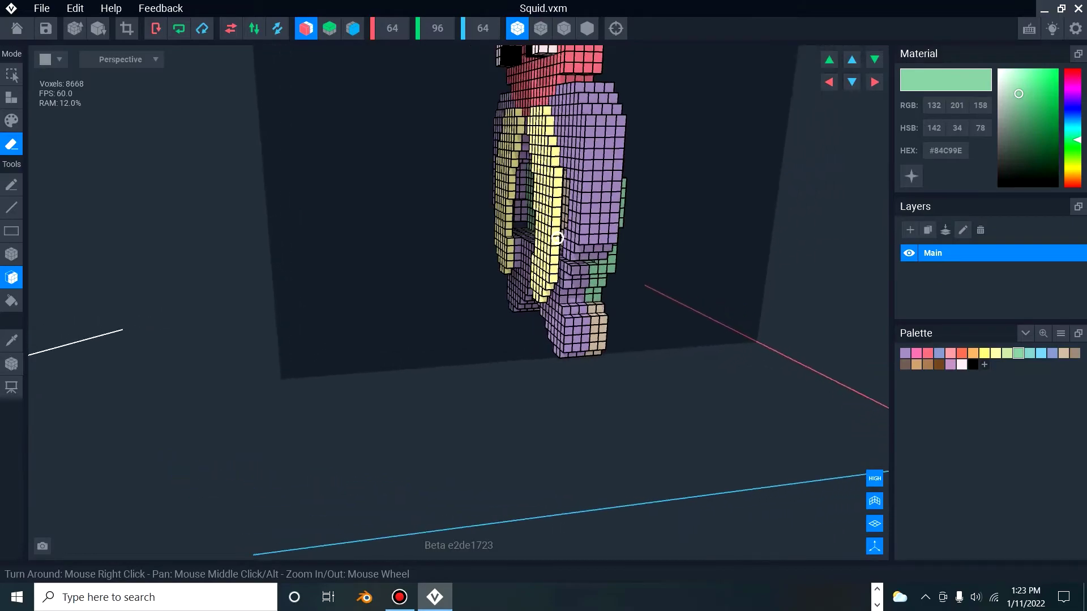
pyautogui.scroll(2, 559, 239)
pyautogui.moveTo(557, 325); pyautogui.dragTo(422, 286, button='right')
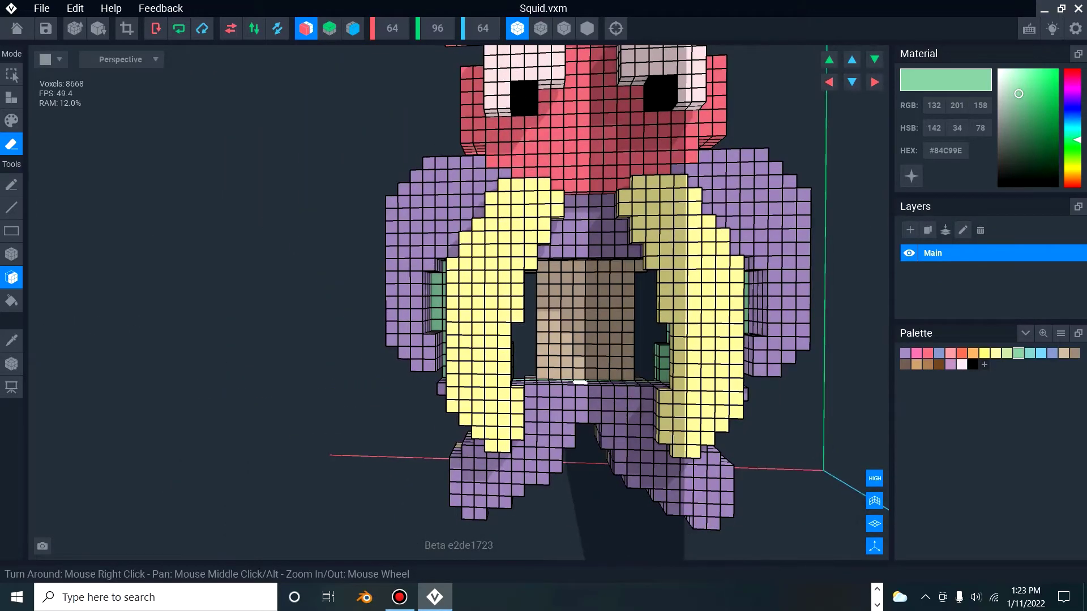
# Erase the purple leg layers, the green strip above them and the leftover purple voxels behind the yellow tentacles with the Face tool.
pyautogui.moveTo(589, 411); pyautogui.dragTo(579, 409)
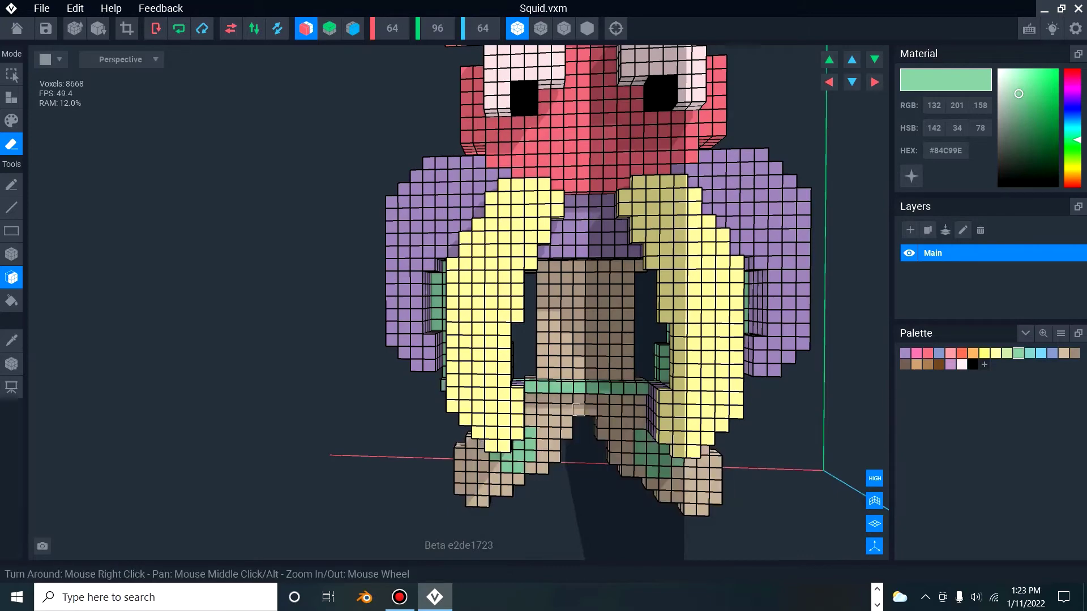
pyautogui.click(580, 388)
pyautogui.moveTo(590, 387); pyautogui.dragTo(620, 398, button='right')
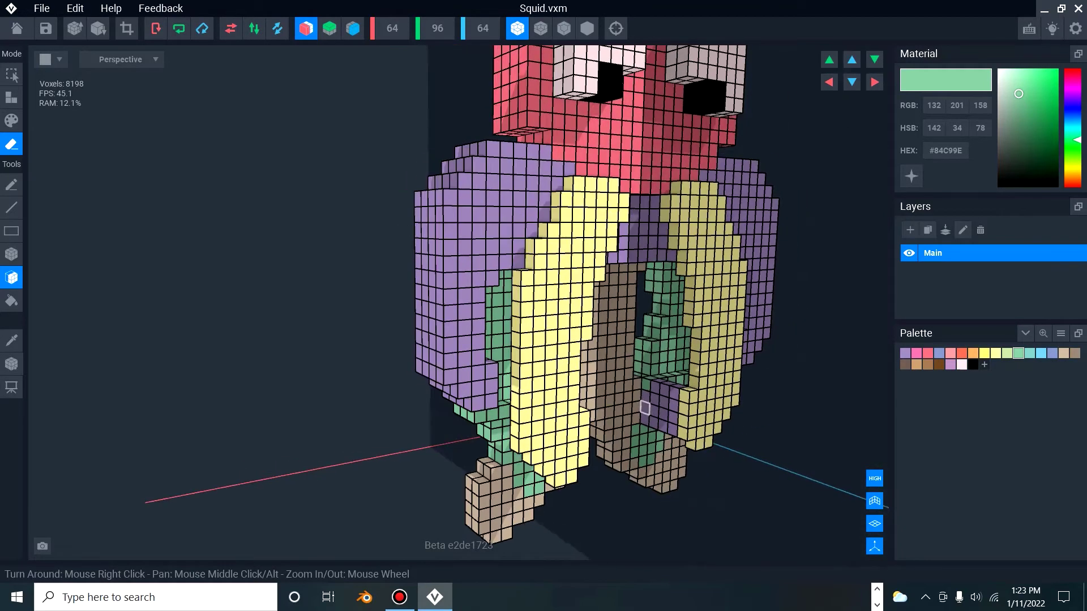
pyautogui.click(664, 403)
pyautogui.moveTo(656, 418); pyautogui.dragTo(659, 412)
pyautogui.moveTo(659, 413)
pyautogui.mouseDown(button='right')
pyautogui.moveTo(649, 417)
pyautogui.moveTo(660, 382)
pyautogui.moveTo(618, 395)
pyautogui.moveTo(628, 393)
pyautogui.mouseUp(button='right')
pyautogui.click(661, 380)
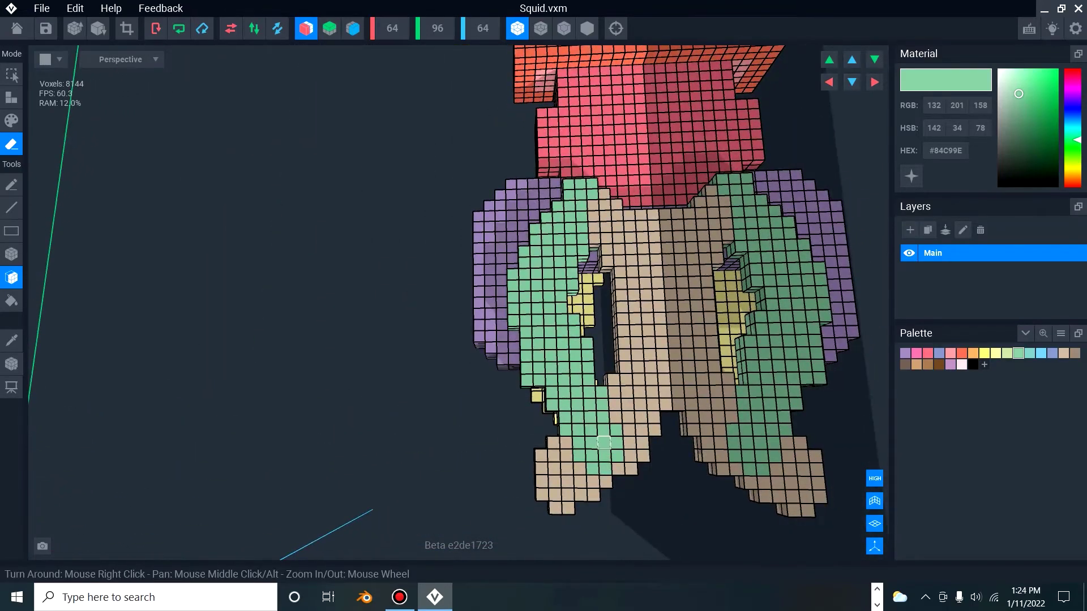
# Erase a vertical groove along the centre of the tan tentacles from the front with the Pen tool.
pyautogui.moveTo(602, 439); pyautogui.dragTo(557, 404, button='right')
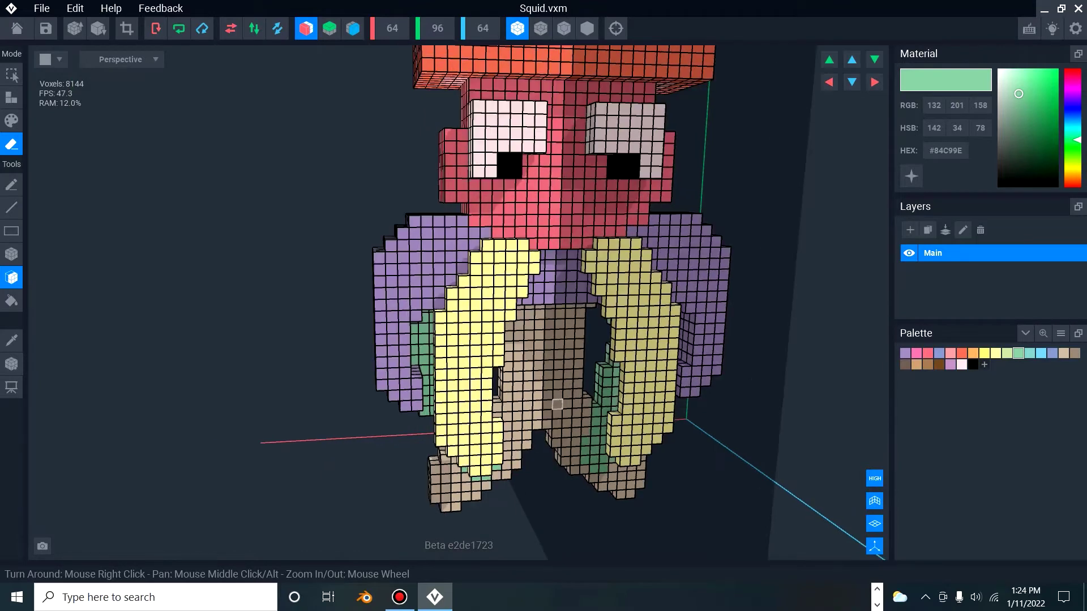
pyautogui.click(11, 185)
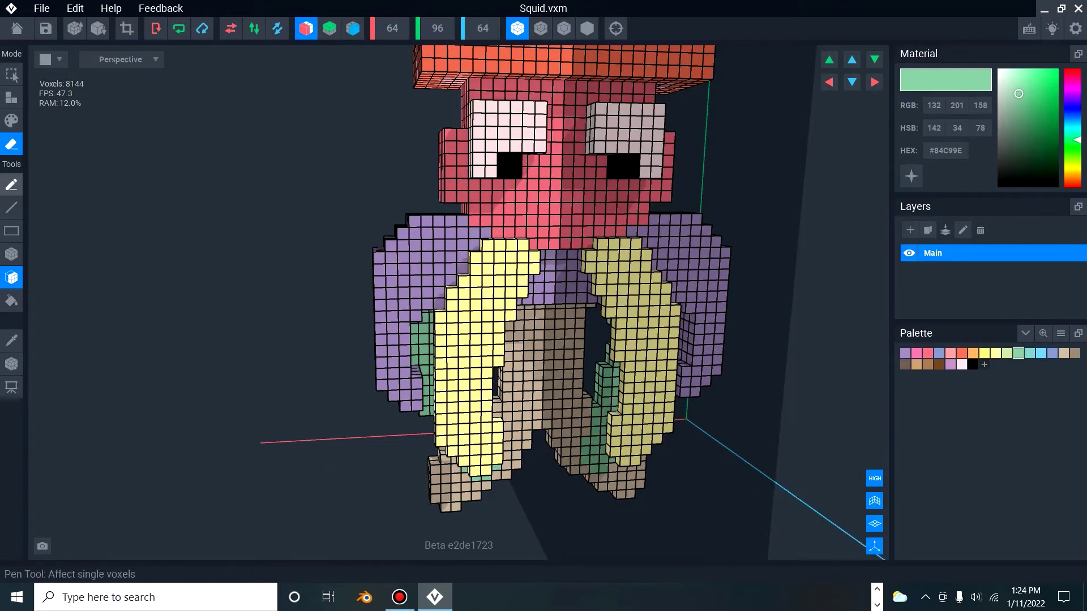
pyautogui.moveTo(537, 425); pyautogui.dragTo(555, 345)
pyautogui.moveTo(546, 352); pyautogui.dragTo(543, 347, button='right')
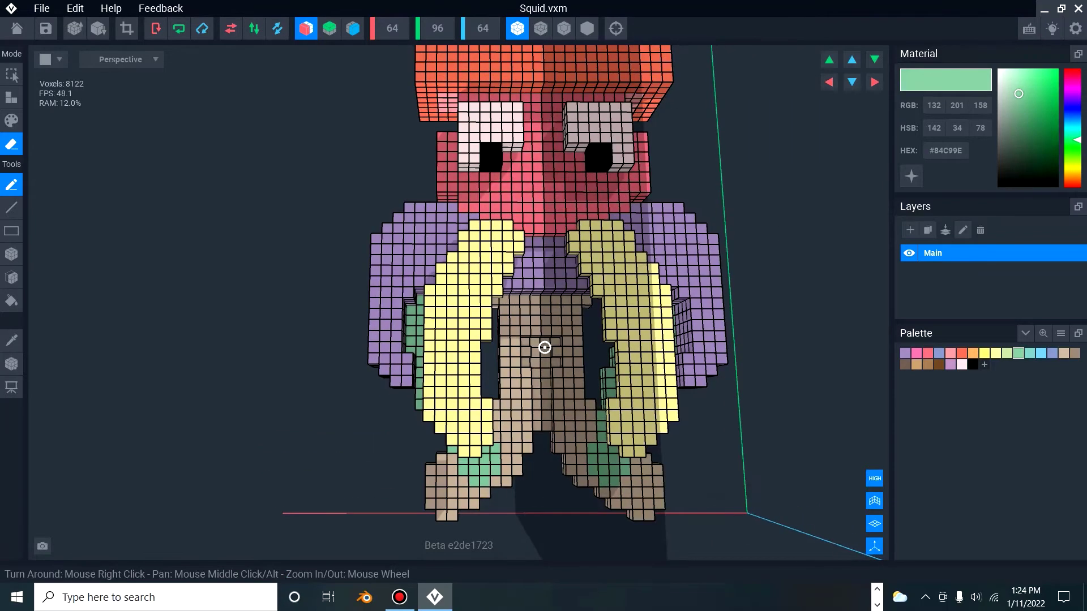
pyautogui.moveTo(536, 332); pyautogui.dragTo(535, 300)
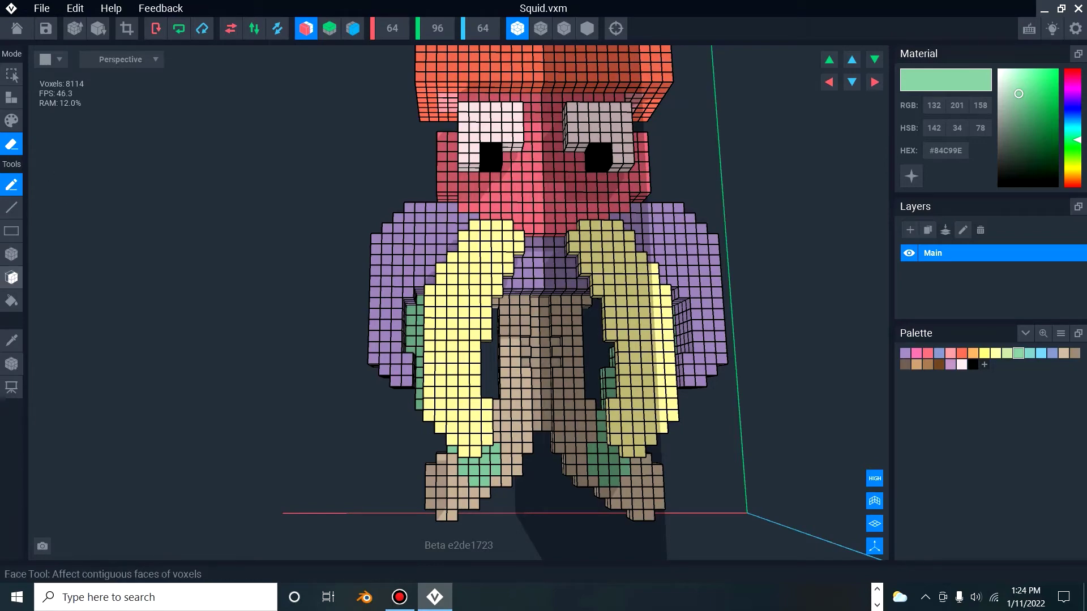
# Erase the remaining recessed tan voxels along the central groove with the Face tool to separate the two tan tentacles.
pyautogui.click(11, 278)
pyautogui.moveTo(561, 362); pyautogui.dragTo(561, 363)
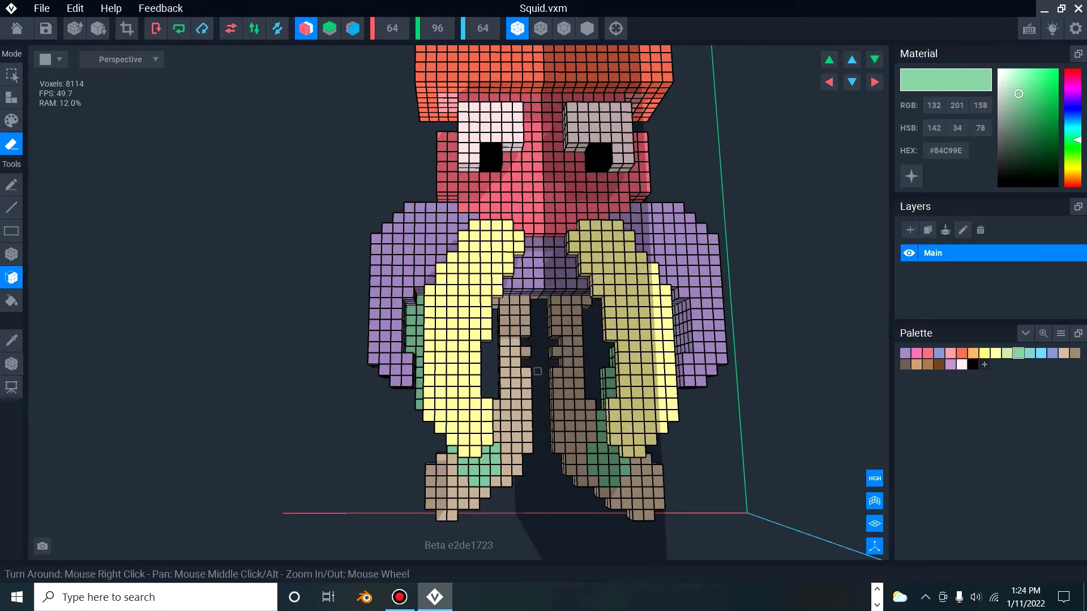
pyautogui.moveTo(561, 363)
pyautogui.mouseDown(button='right')
pyautogui.moveTo(534, 369)
pyautogui.moveTo(529, 322)
pyautogui.mouseUp(button='right')
# Pick the light pink of the squid's upper body as the drawing colour.
pyautogui.moveTo(500, 218); pyautogui.dragTo(460, 280, button='right')
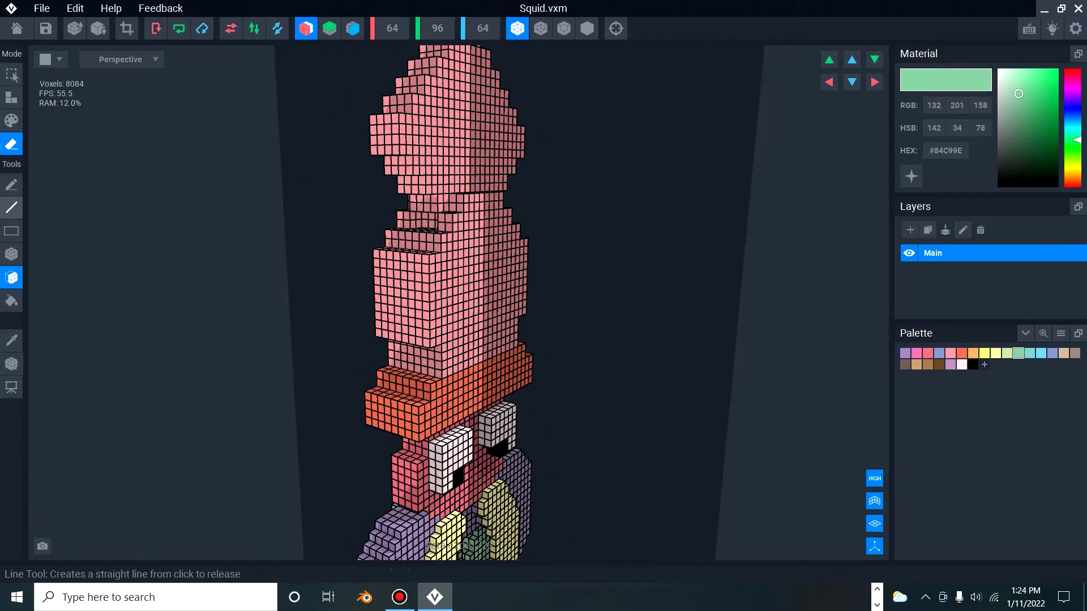
pyautogui.click(11, 207)
pyautogui.moveTo(511, 237); pyautogui.dragTo(470, 220, button='right')
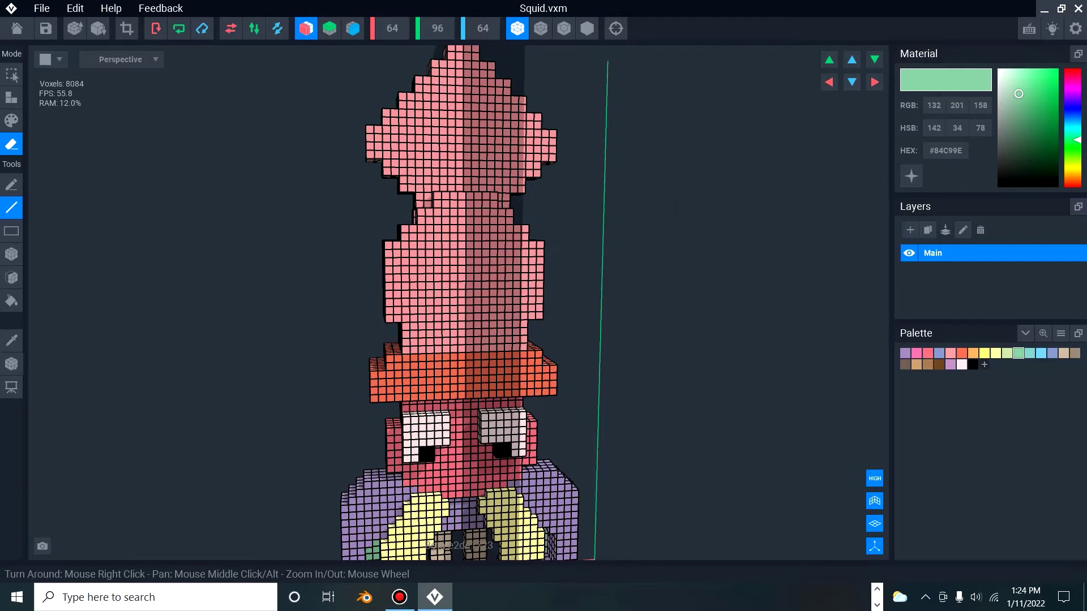
pyautogui.click(12, 341)
pyautogui.click(445, 269)
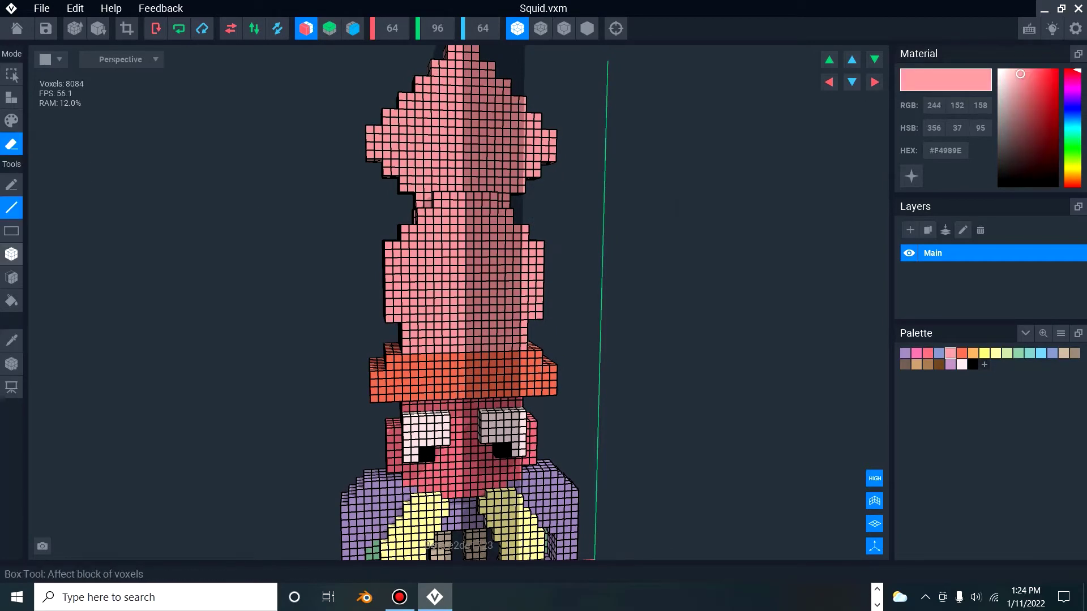
pyautogui.click(11, 185)
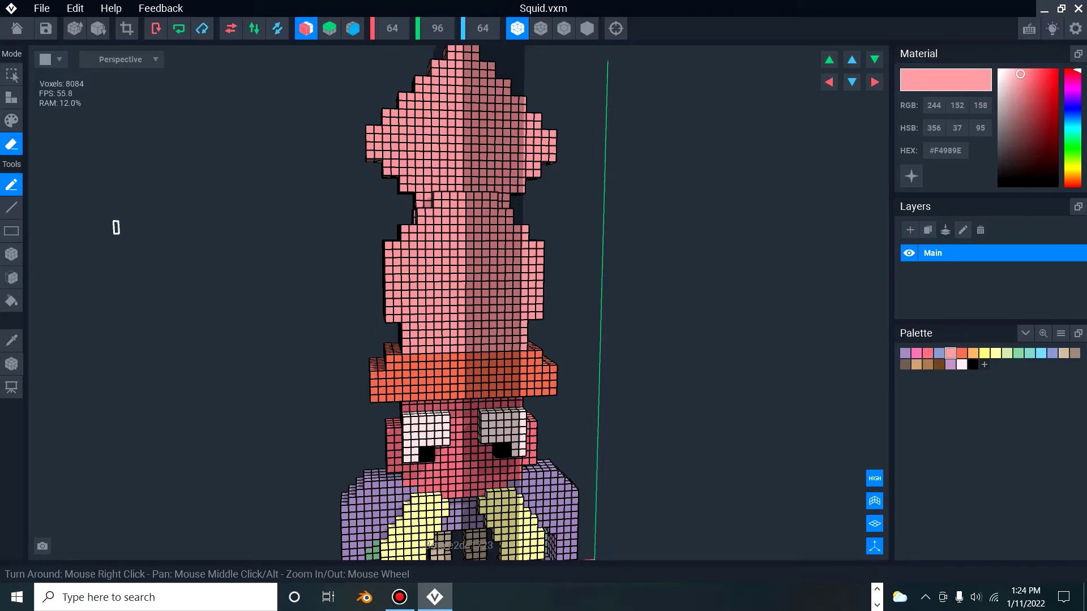
pyautogui.click(11, 207)
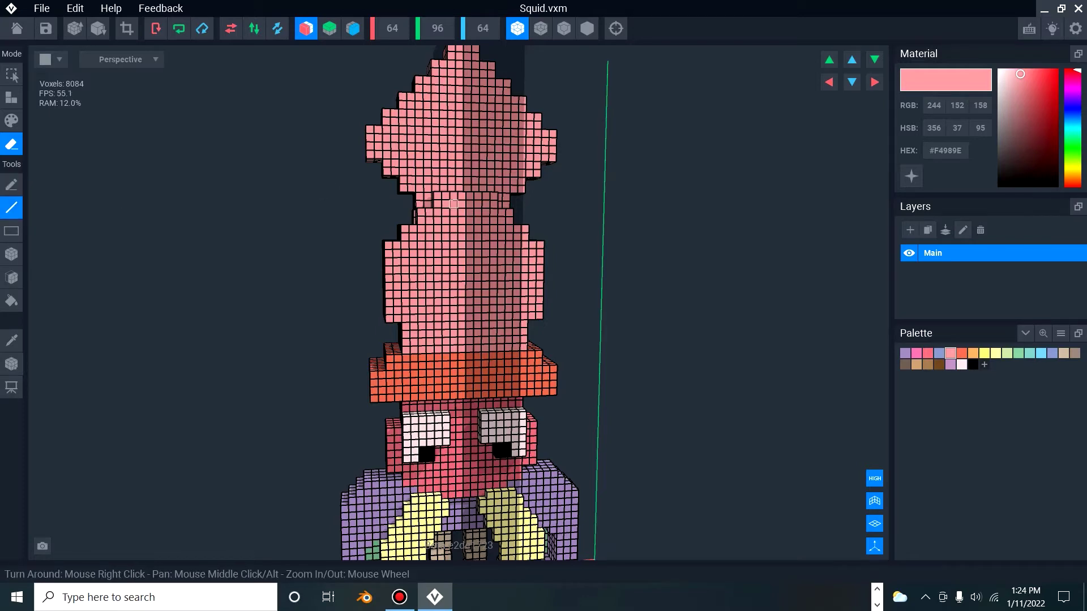
pyautogui.scroll(3, 453, 204)
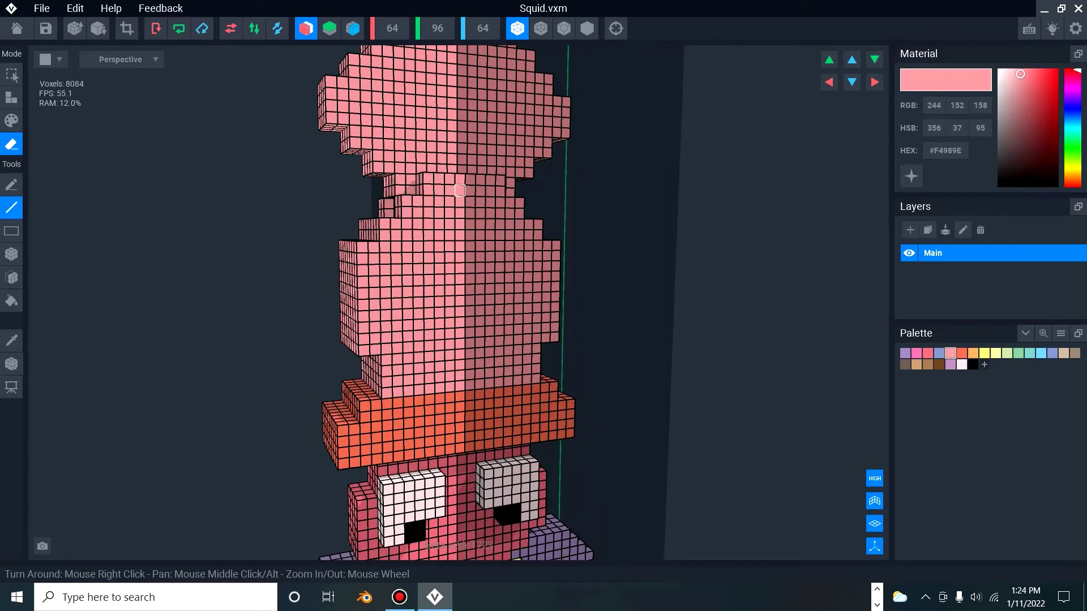
pyautogui.moveTo(460, 190)
pyautogui.mouseDown()
pyautogui.moveTo(372, 270)
pyautogui.moveTo(374, 282)
pyautogui.mouseUp()
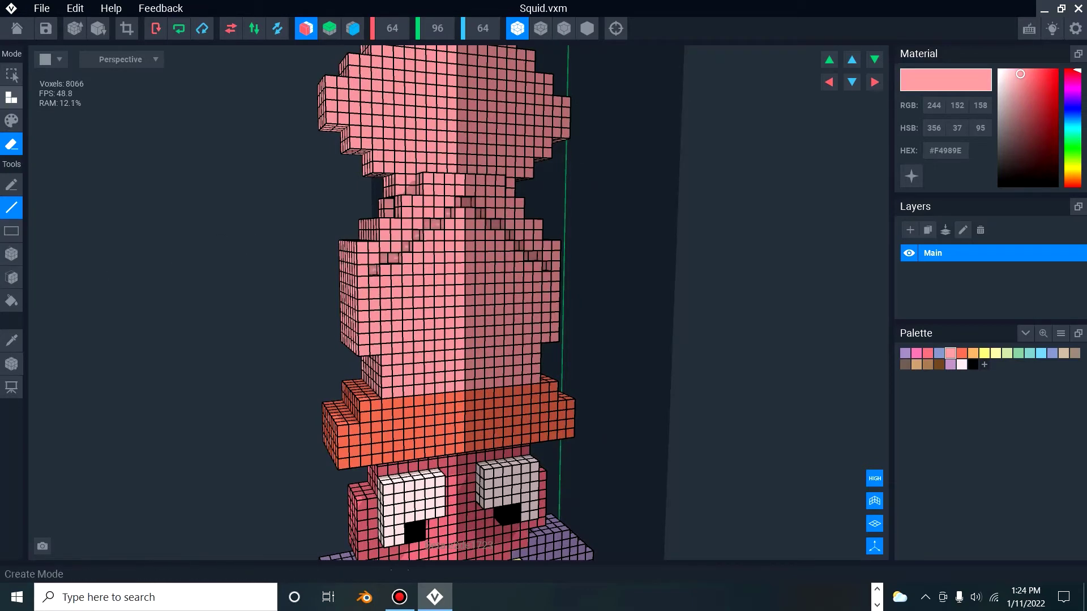
pyautogui.click(11, 98)
pyautogui.hotkey('ctrl', 'z')
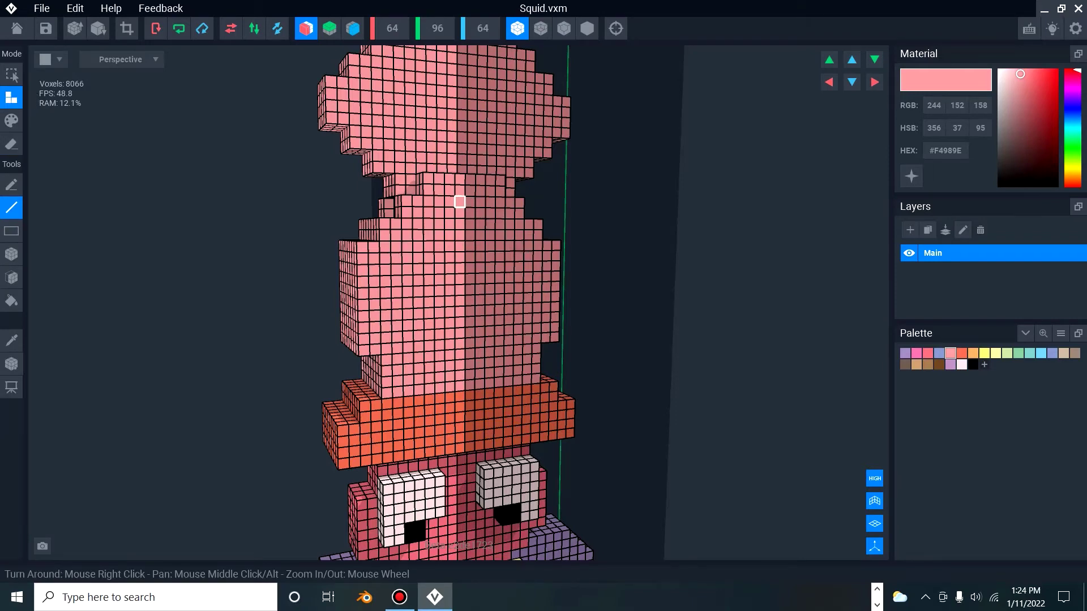
# Outline a raised rounded area in pink on the front of the lower pink bulge with the Line tool.
pyautogui.moveTo(460, 202)
pyautogui.mouseDown()
pyautogui.moveTo(427, 221)
pyautogui.moveTo(385, 278)
pyautogui.moveTo(387, 360)
pyautogui.moveTo(386, 338)
pyautogui.moveTo(429, 378)
pyautogui.moveTo(470, 364)
pyautogui.mouseUp()
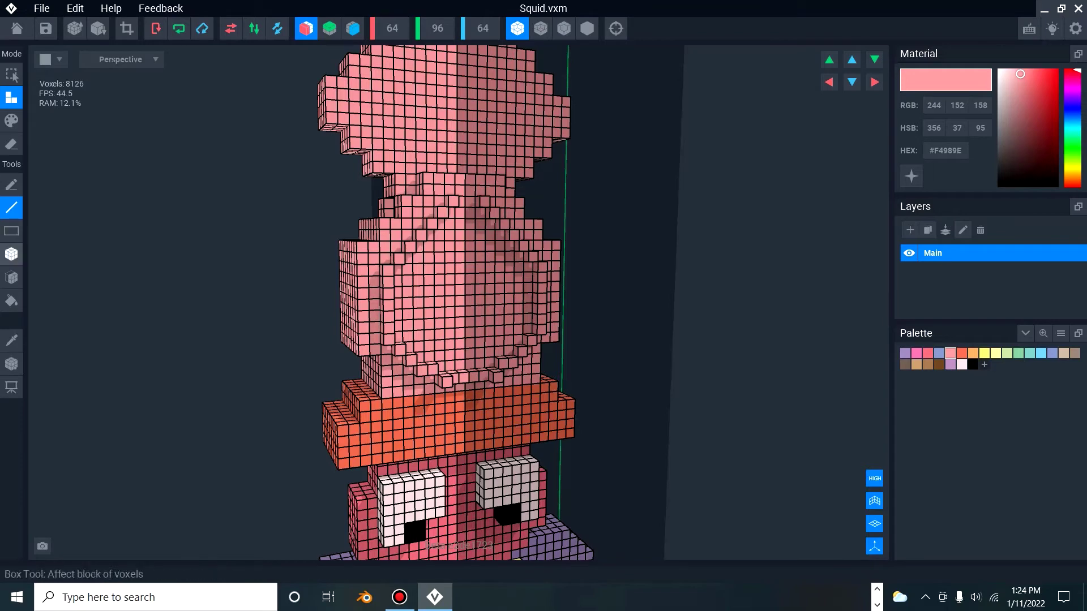
pyautogui.click(11, 277)
pyautogui.click(443, 280)
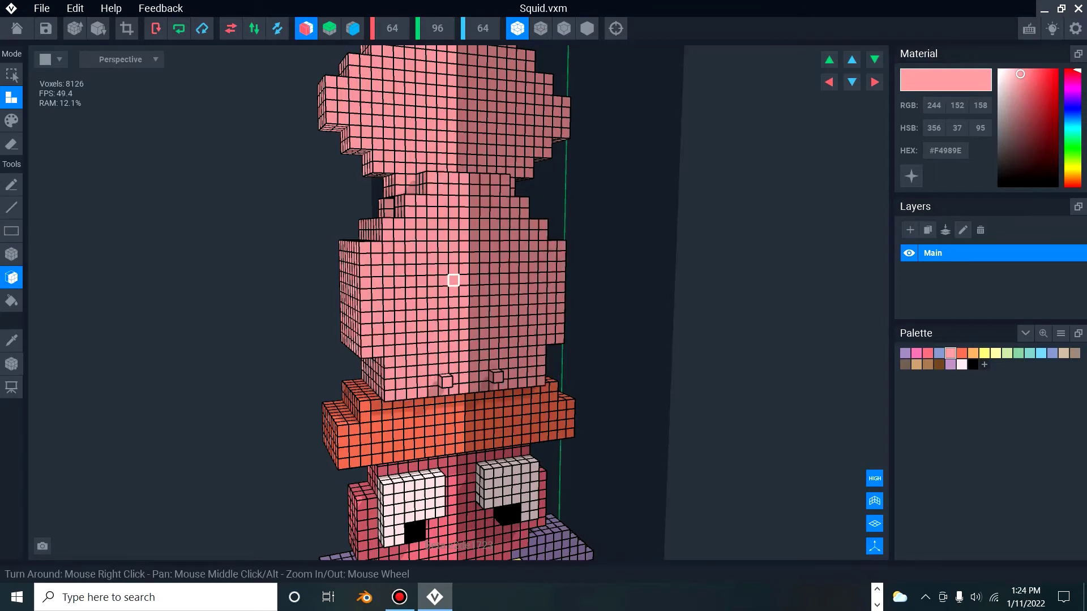
pyautogui.hotkey('ctrl', 'z')
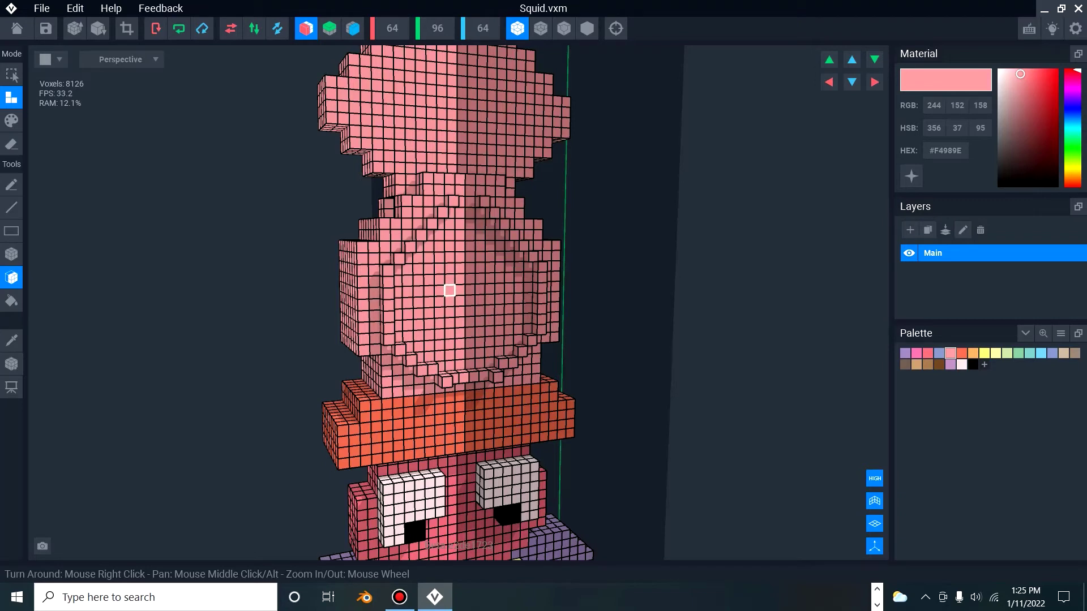
# Close the gap at the top of the pink outline and fill the enclosed area outward with the Face tool.
pyautogui.scroll(2, 449, 291)
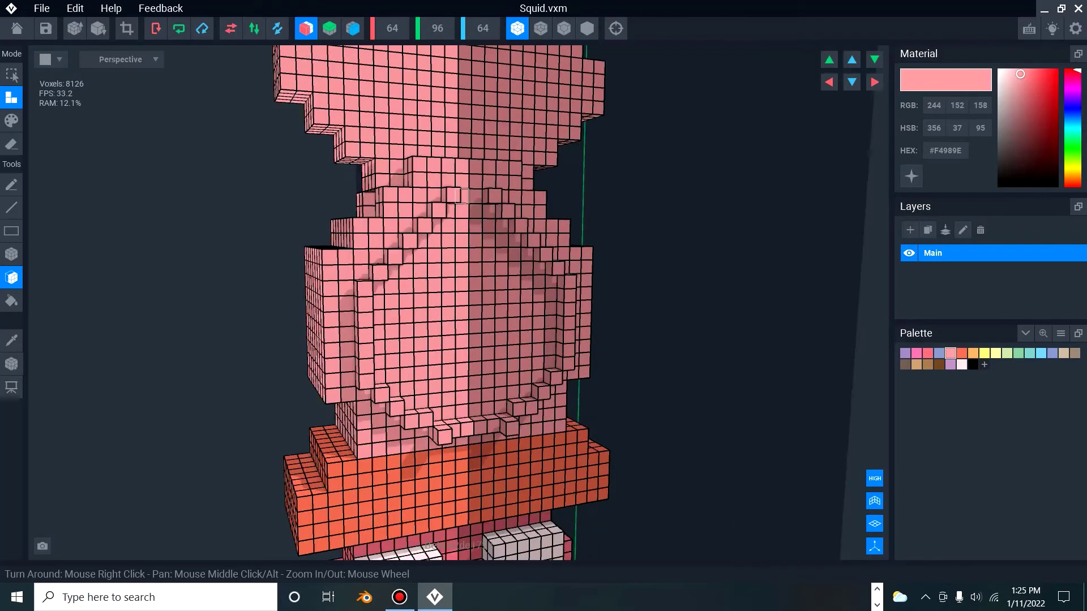
pyautogui.click(11, 255)
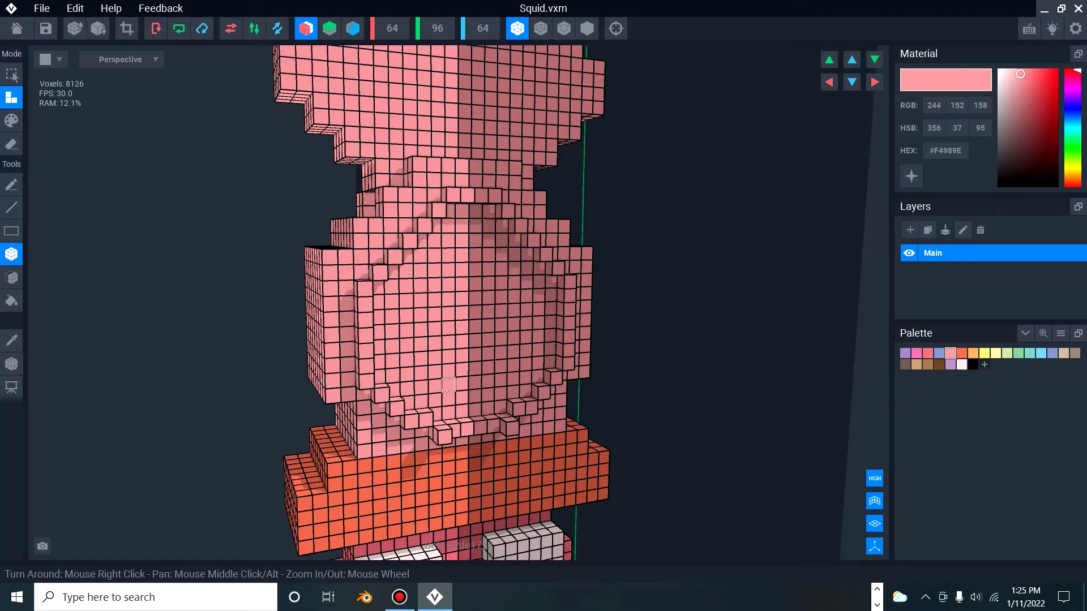
pyautogui.click(11, 278)
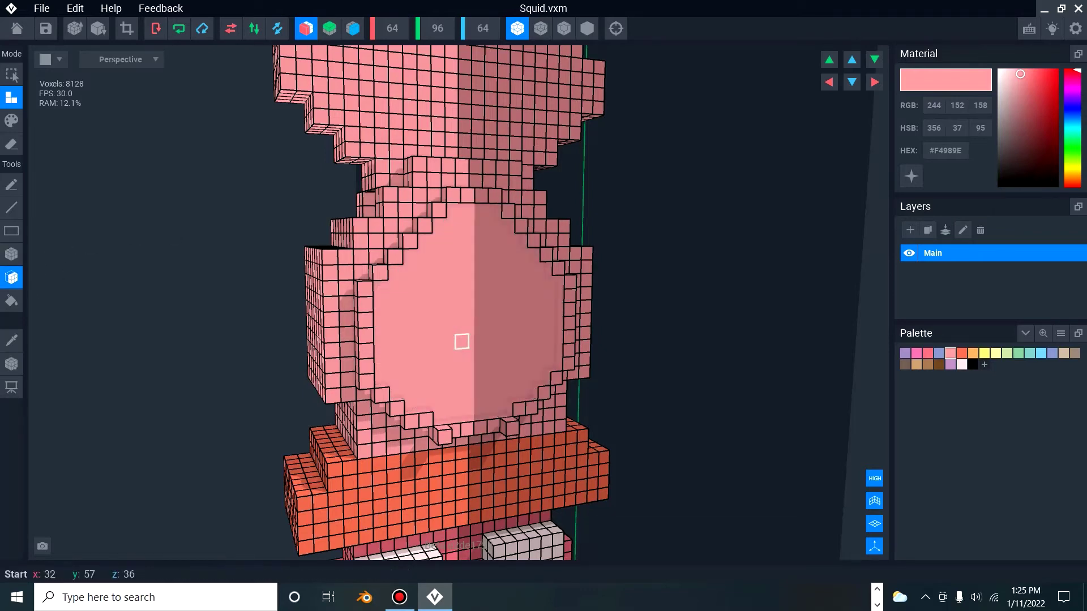
pyautogui.moveTo(460, 342); pyautogui.dragTo(442, 276, button='right')
pyautogui.click(480, 348)
# Outline a smaller rounded area on the lower bulge's raised front with the Line tool and fill its inside with the Face tool.
pyautogui.click(11, 208)
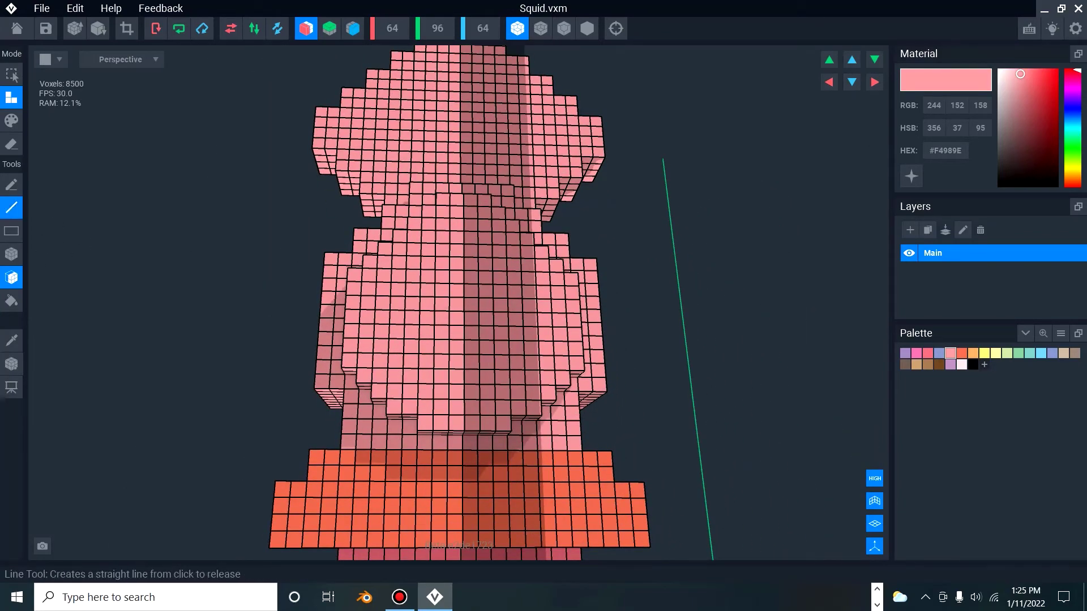
pyautogui.moveTo(457, 212); pyautogui.dragTo(456, 362)
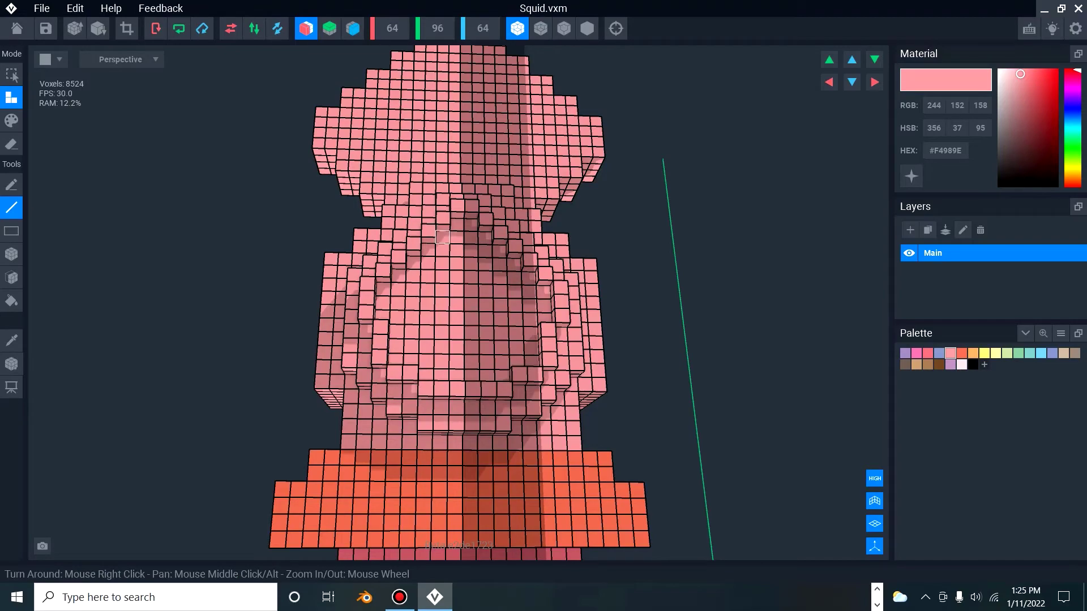
pyautogui.moveTo(511, 294); pyautogui.dragTo(511, 294, button='right')
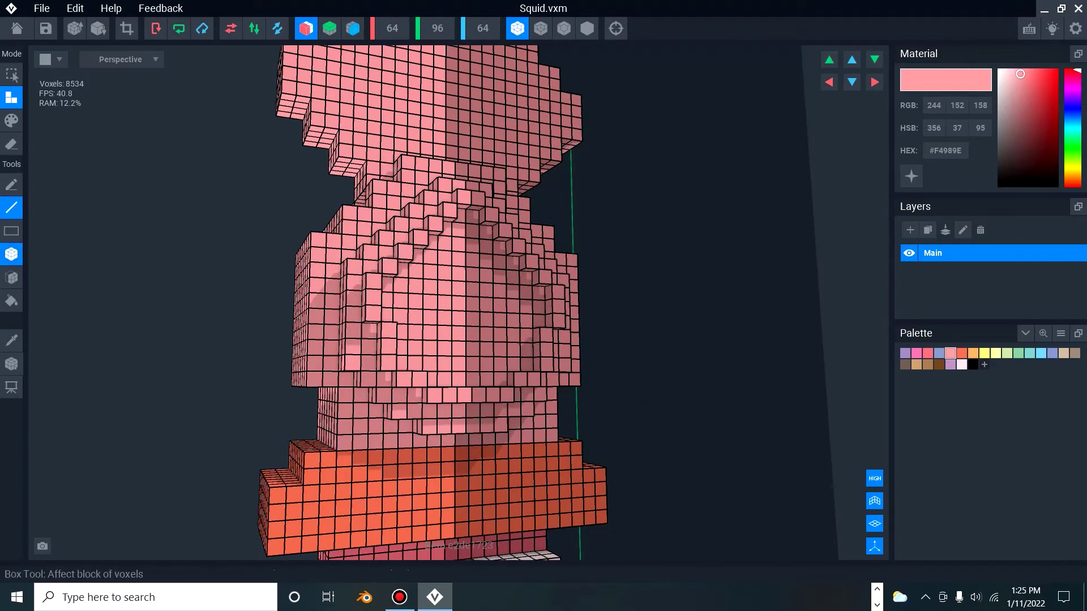
pyautogui.click(11, 277)
pyautogui.moveTo(480, 306); pyautogui.dragTo(479, 306, button='right')
pyautogui.click(430, 257)
# Outline a diamond-shaped area on the front of the topmost pink head section with the Line tool and fill it with the Face tool.
pyautogui.scroll(-3, 430, 257)
pyautogui.moveTo(413, 209); pyautogui.dragTo(405, 340, button='middle')
pyautogui.scroll(2, 401, 272)
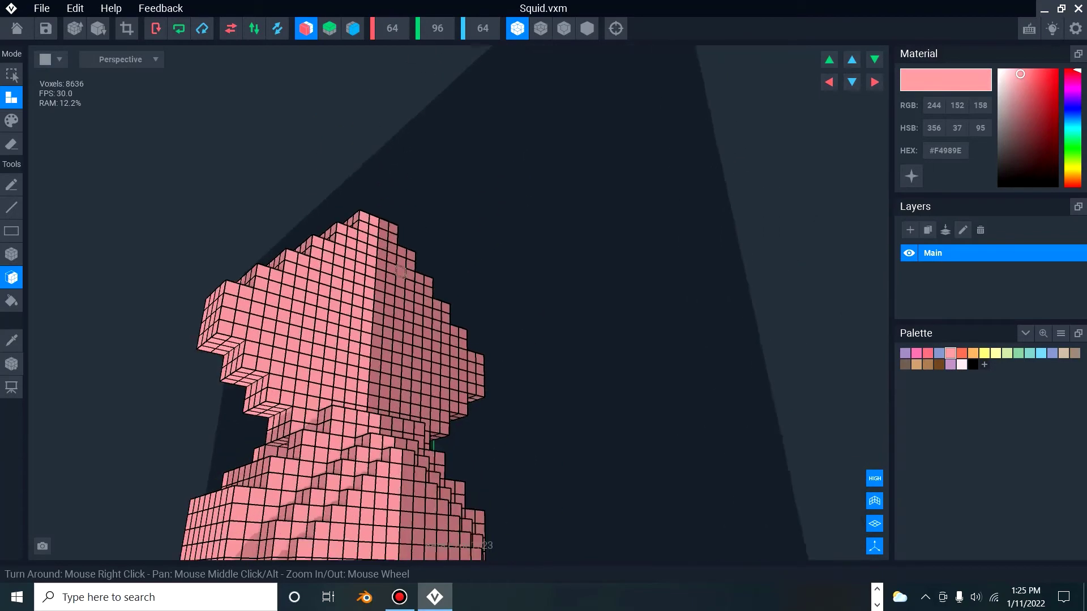
pyautogui.moveTo(401, 272); pyautogui.dragTo(362, 308, button='right')
pyautogui.moveTo(373, 364); pyautogui.dragTo(324, 387, button='right')
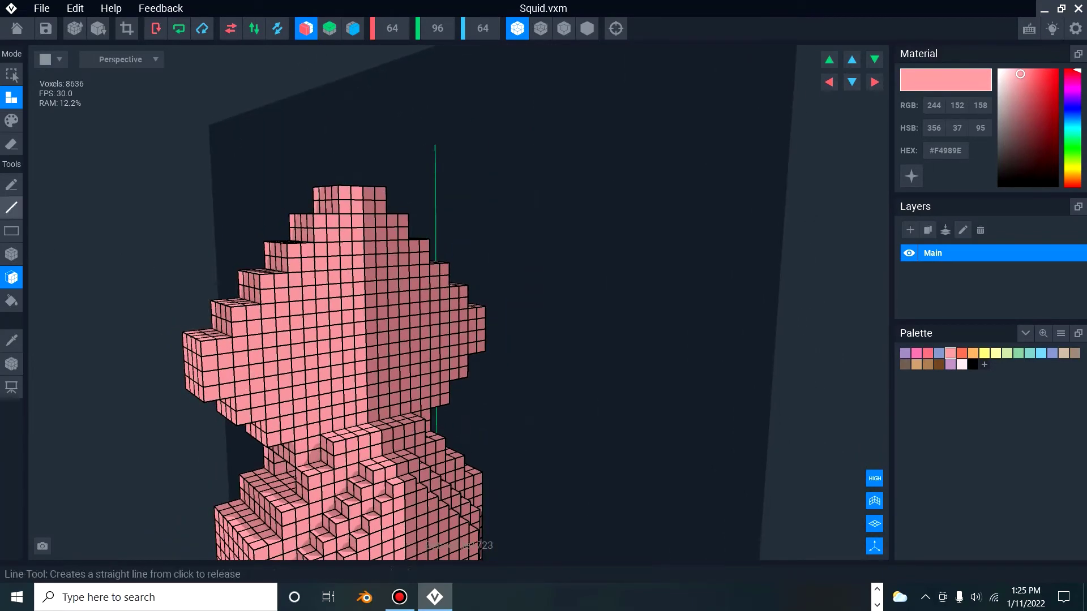
pyautogui.click(11, 208)
pyautogui.moveTo(326, 414)
pyautogui.mouseDown()
pyautogui.moveTo(241, 374)
pyautogui.moveTo(345, 234)
pyautogui.mouseUp()
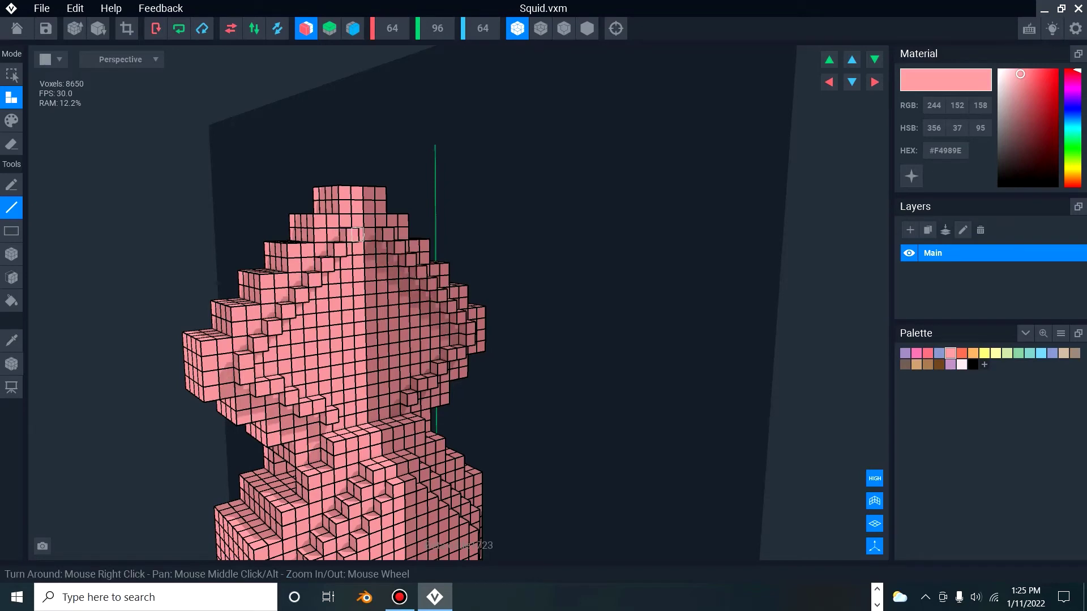
pyautogui.moveTo(381, 272); pyautogui.dragTo(386, 275, button='right')
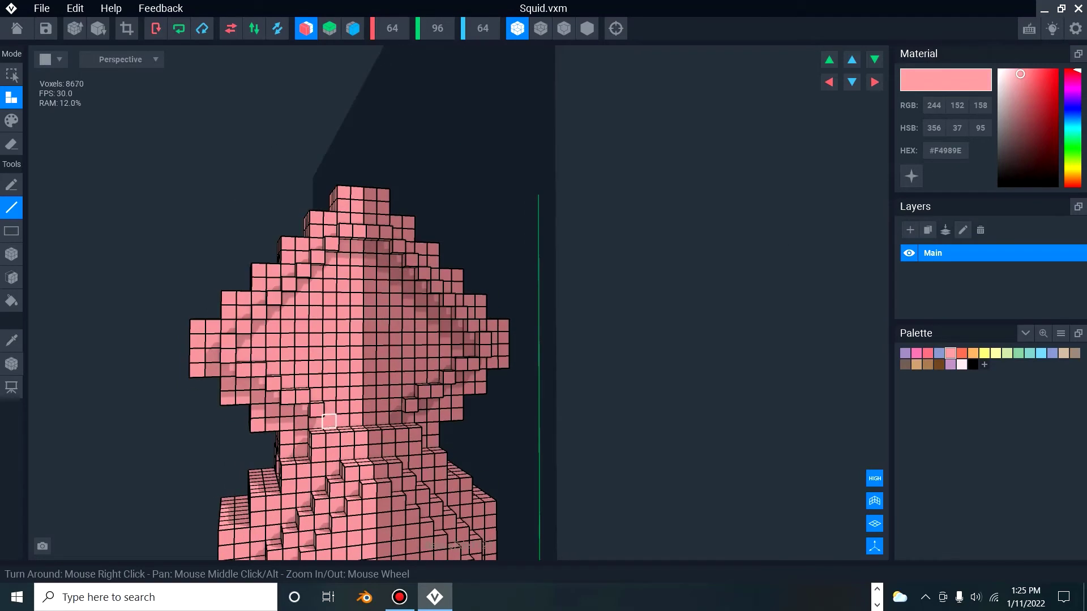
pyautogui.moveTo(329, 422); pyautogui.dragTo(356, 419)
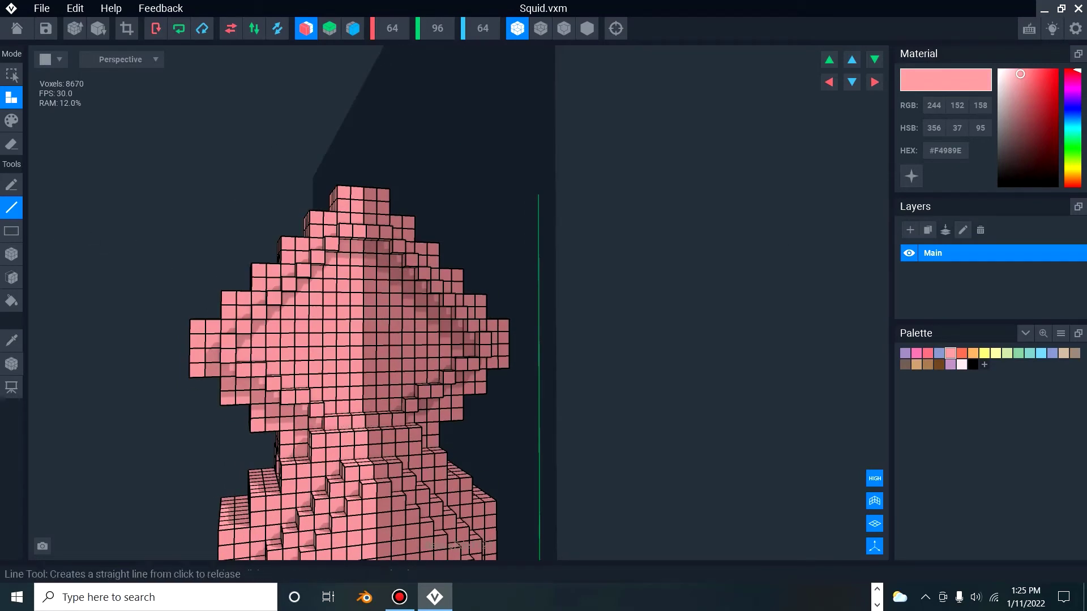
pyautogui.click(12, 277)
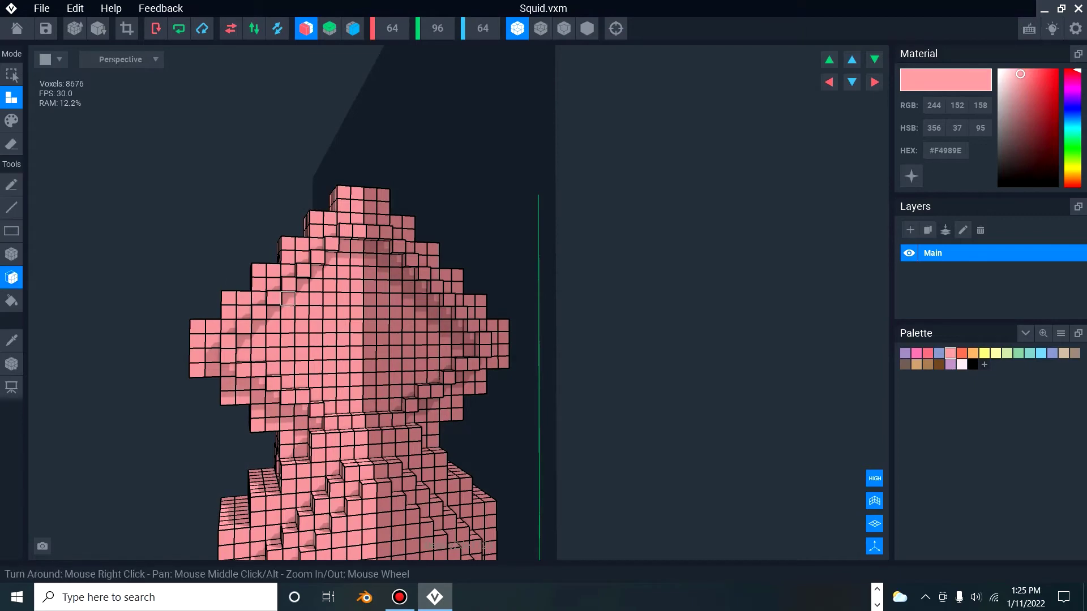
pyautogui.click(331, 312)
# Outline a smaller area on the raised diamond of the top head section and fill it outward with the Face tool.
pyautogui.moveTo(359, 327); pyautogui.dragTo(362, 326, button='right')
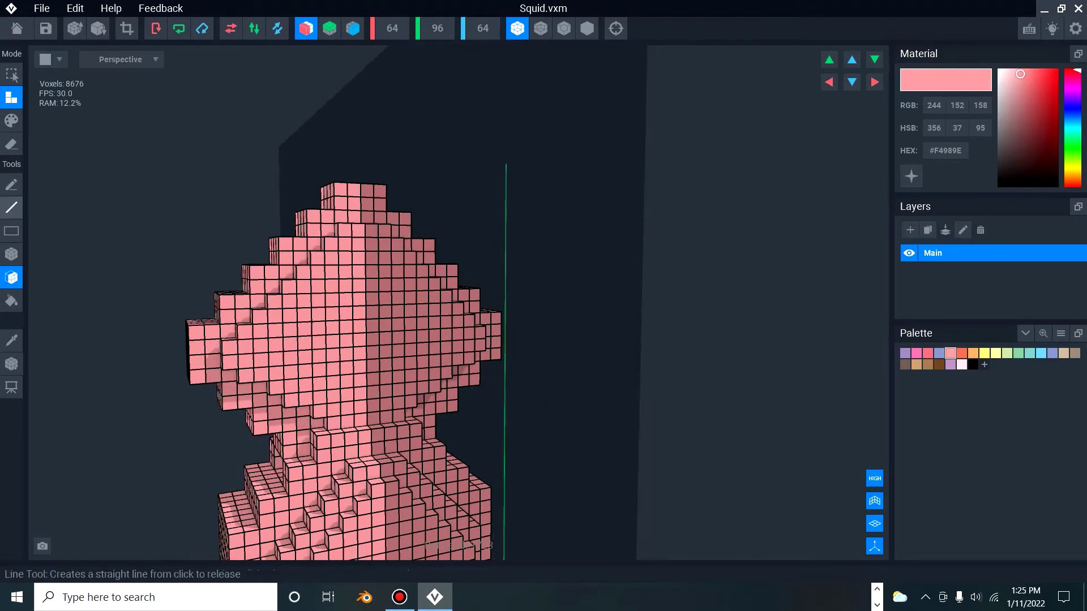
pyautogui.click(11, 207)
pyautogui.moveTo(359, 258)
pyautogui.mouseDown()
pyautogui.moveTo(275, 347)
pyautogui.moveTo(320, 397)
pyautogui.moveTo(351, 410)
pyautogui.mouseUp()
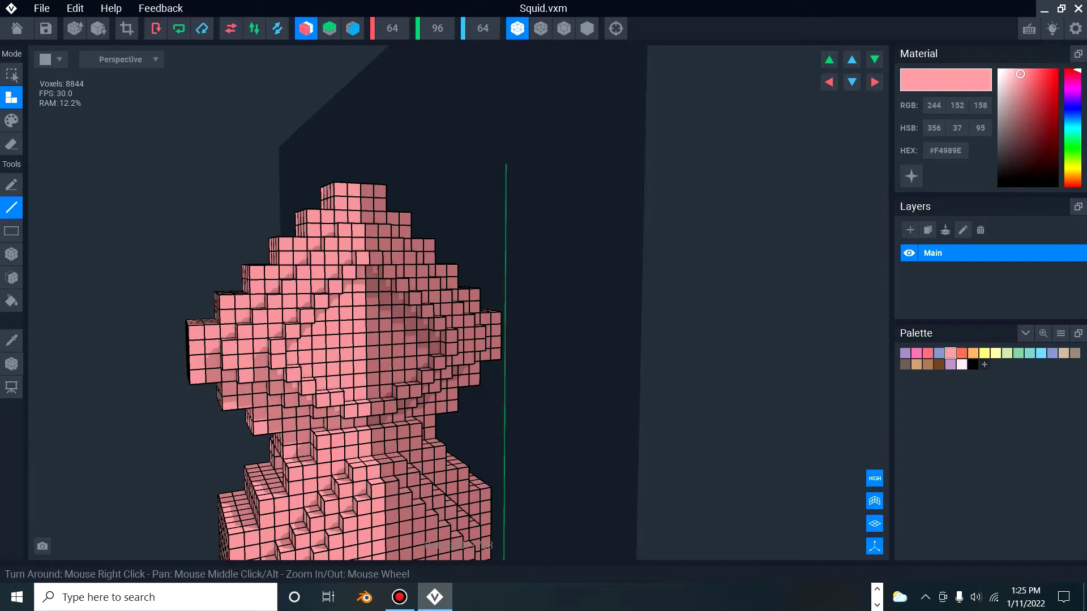
pyautogui.click(11, 277)
pyautogui.click(361, 343)
# Pick the orange of the band above the eyes as the drawing colour.
pyautogui.moveTo(363, 343); pyautogui.dragTo(369, 342, button='right')
pyautogui.scroll(-5, 369, 342)
pyautogui.moveTo(417, 406); pyautogui.dragTo(329, 381, button='right')
pyautogui.scroll(8, 329, 380)
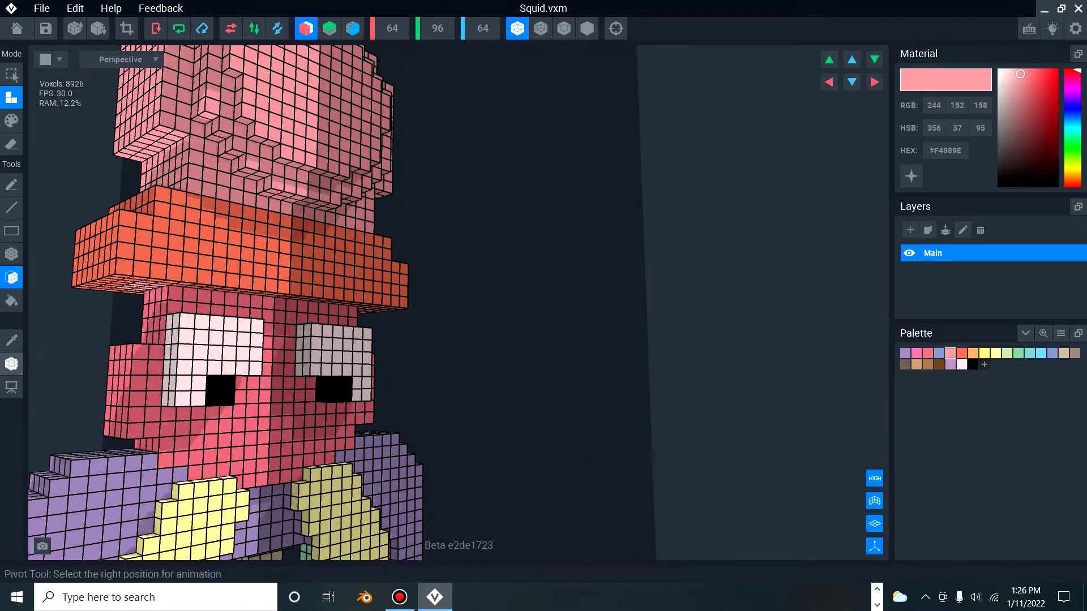
pyautogui.click(12, 340)
pyautogui.click(205, 247)
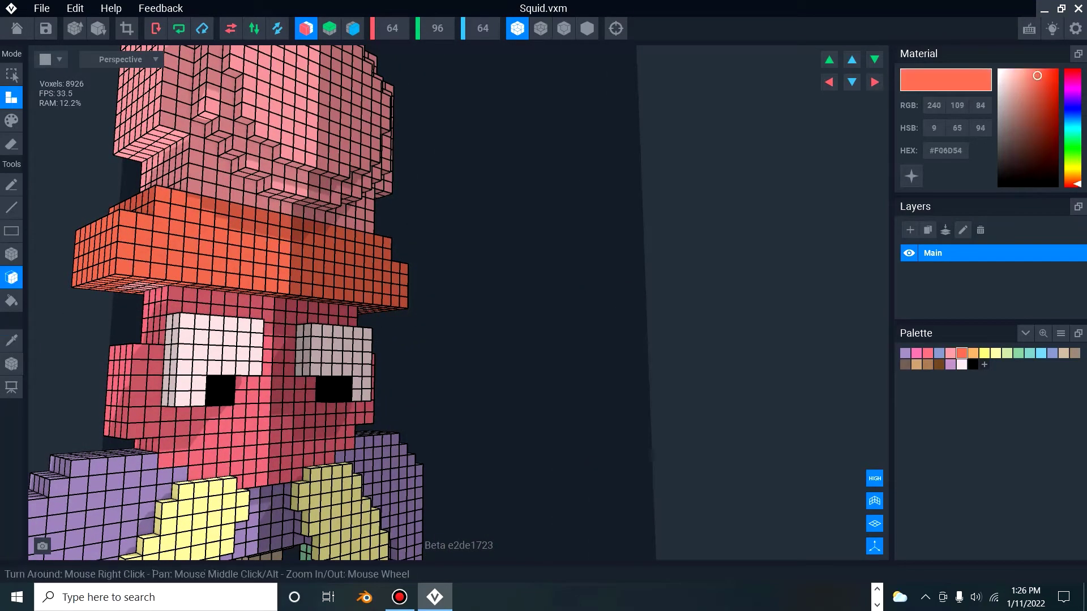
# Outline a raised strip on the front of the orange band with the Line tool and fill its inside with the Face tool.
pyautogui.click(12, 207)
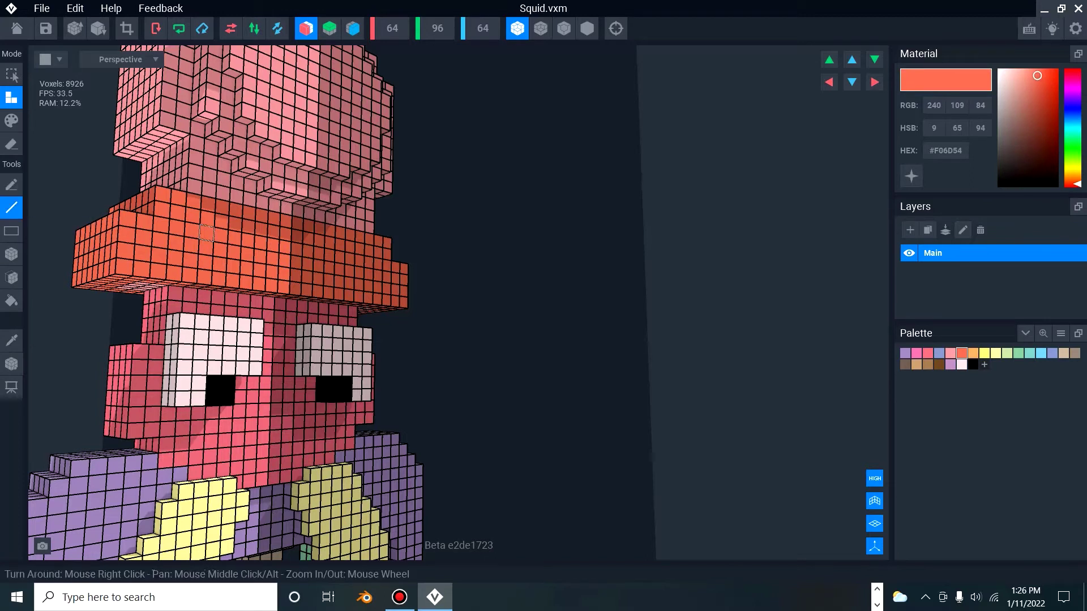
pyautogui.moveTo(145, 223)
pyautogui.mouseDown()
pyautogui.moveTo(220, 263)
pyautogui.moveTo(141, 247)
pyautogui.moveTo(176, 273)
pyautogui.moveTo(272, 272)
pyautogui.moveTo(297, 289)
pyautogui.mouseUp()
pyautogui.moveTo(160, 225)
pyautogui.mouseDown()
pyautogui.moveTo(170, 207)
pyautogui.moveTo(286, 234)
pyautogui.mouseUp()
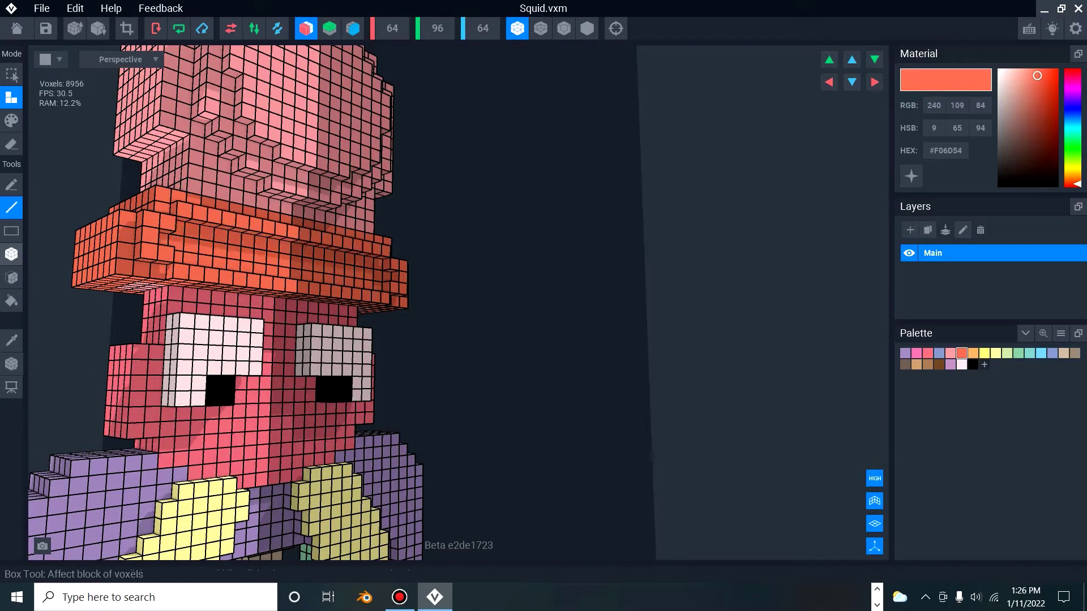
pyautogui.click(11, 254)
pyautogui.click(12, 277)
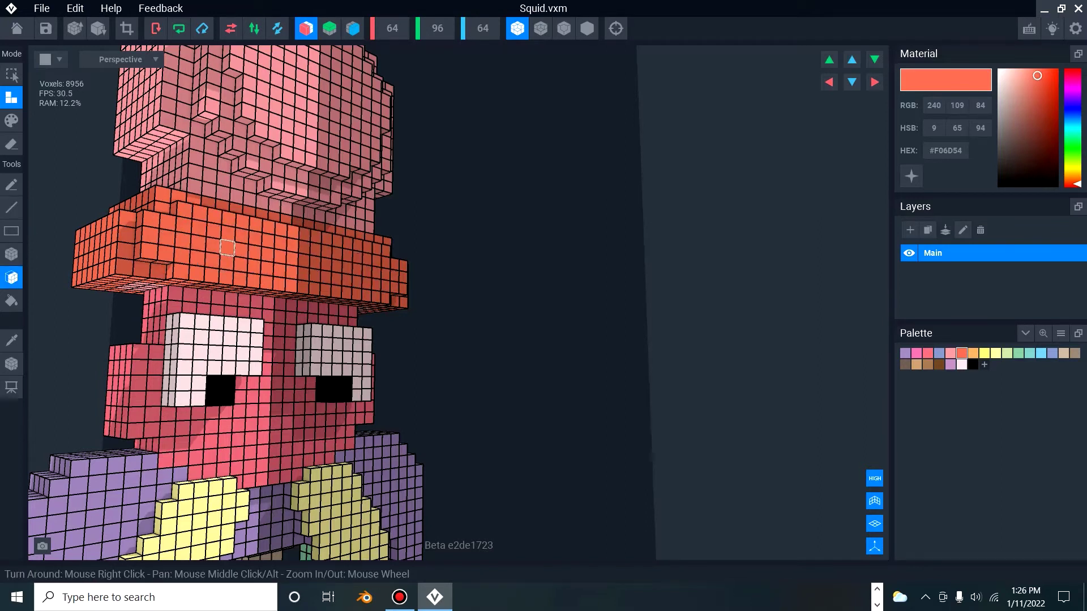
# Build a second, narrower raised layer on the front of the orange band with the Line tool.
pyautogui.click(11, 207)
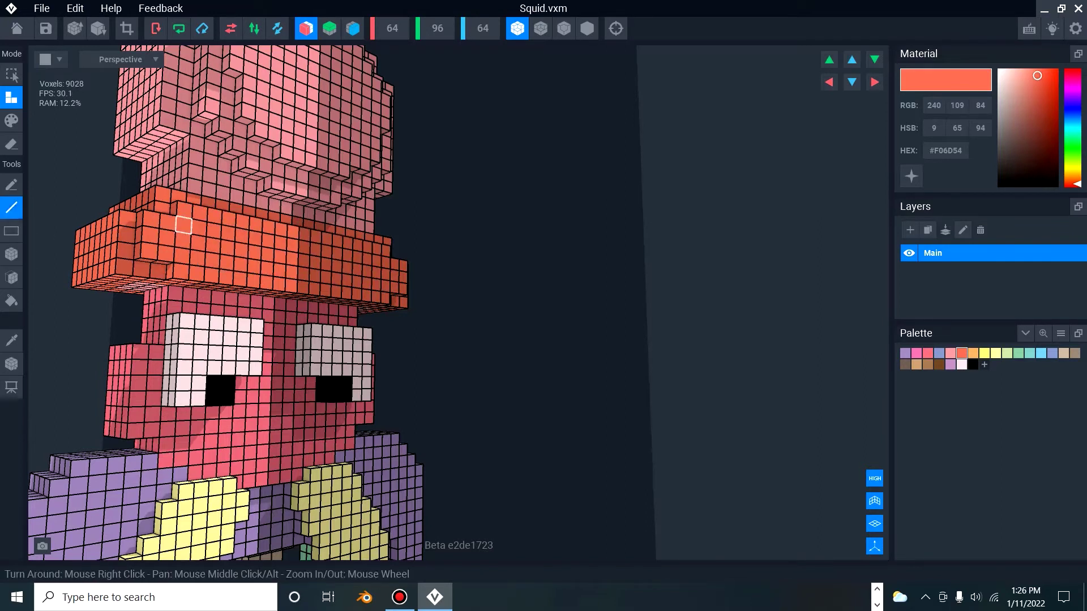
pyautogui.moveTo(184, 226)
pyautogui.mouseDown()
pyautogui.moveTo(288, 232)
pyautogui.moveTo(281, 243)
pyautogui.moveTo(300, 244)
pyautogui.mouseUp()
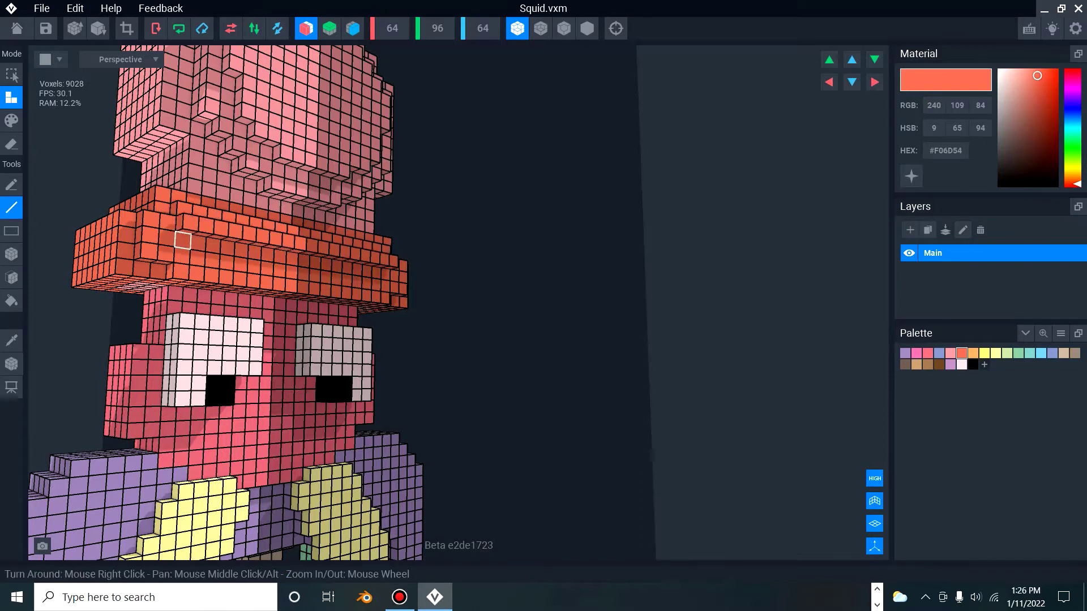
pyautogui.moveTo(166, 238)
pyautogui.mouseDown()
pyautogui.moveTo(179, 252)
pyautogui.moveTo(291, 272)
pyautogui.mouseUp()
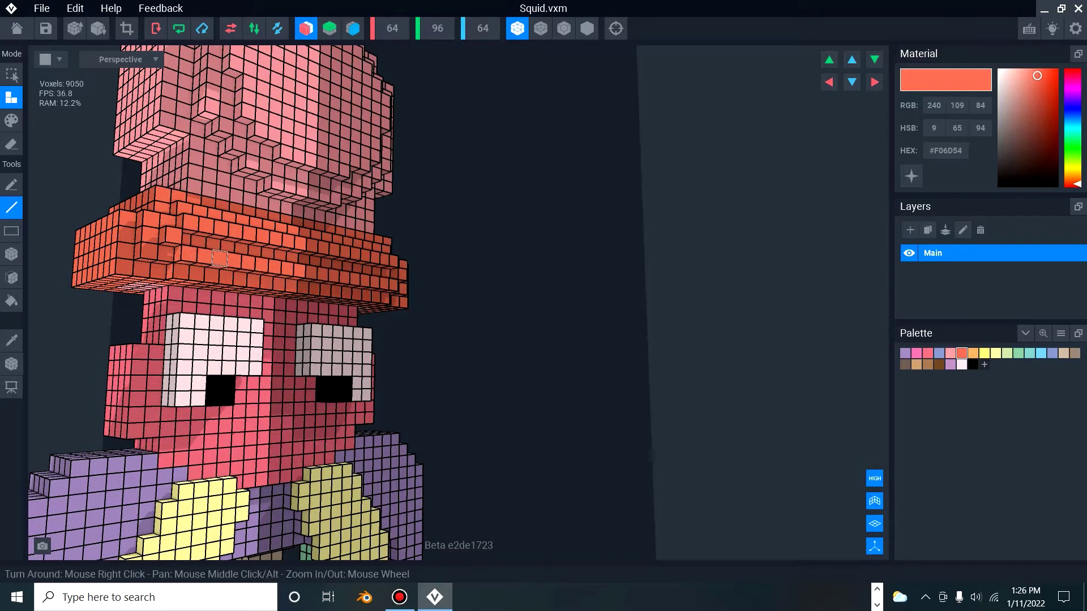
pyautogui.moveTo(182, 240); pyautogui.dragTo(291, 259)
pyautogui.moveTo(190, 238); pyautogui.dragTo(301, 258)
pyautogui.scroll(-1, 307, 344)
pyautogui.moveTo(265, 374); pyautogui.dragTo(314, 451, button='right')
pyautogui.scroll(2, 342, 428)
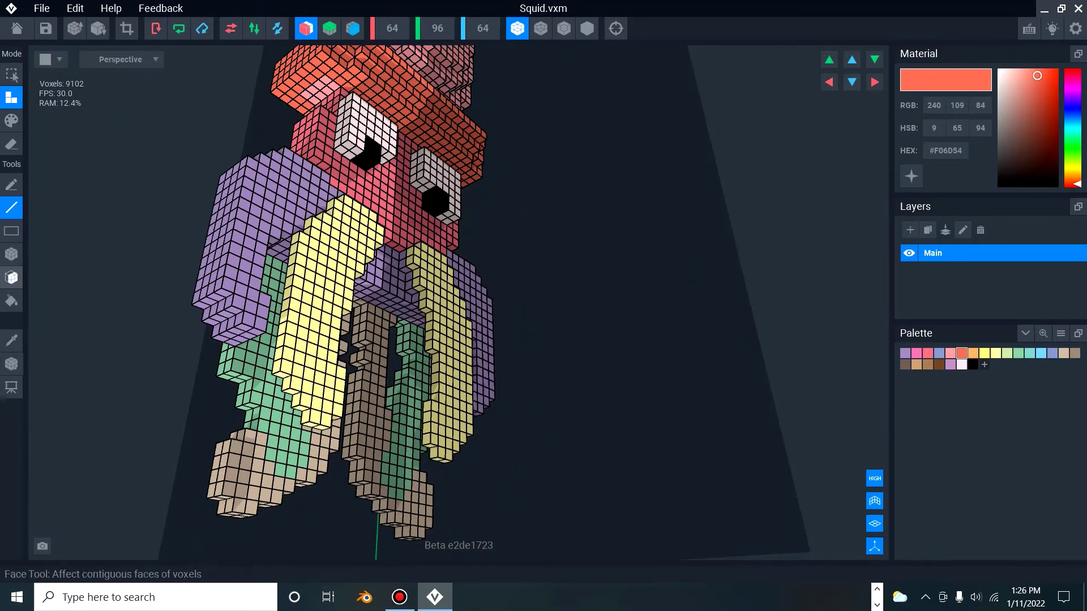
# Pick the green of the tentacles as the drawing colour and add a layer to their front with the Face tool.
pyautogui.click(11, 341)
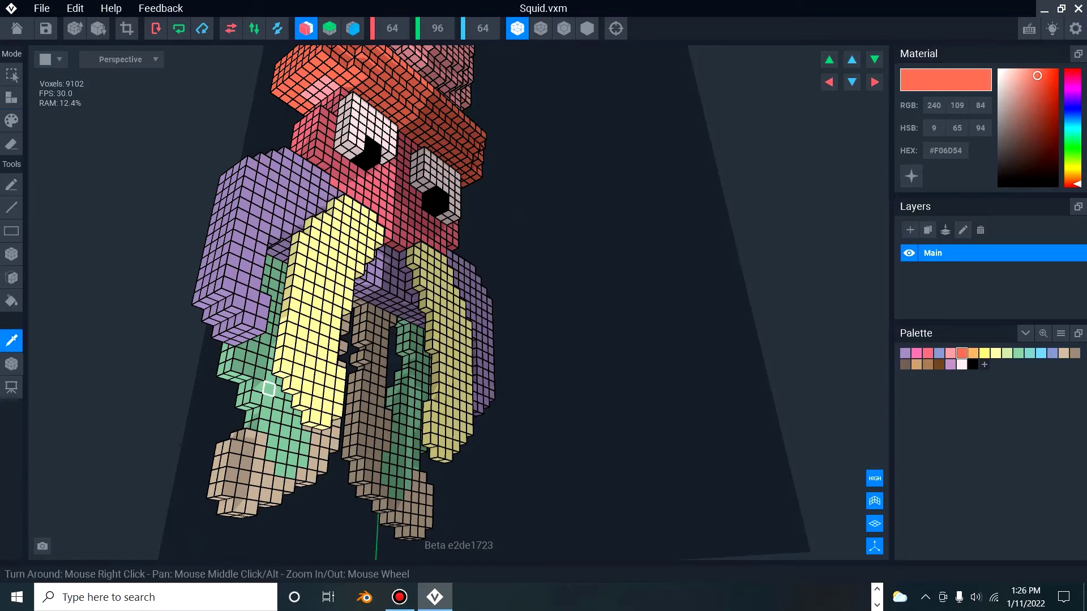
pyautogui.click(240, 355)
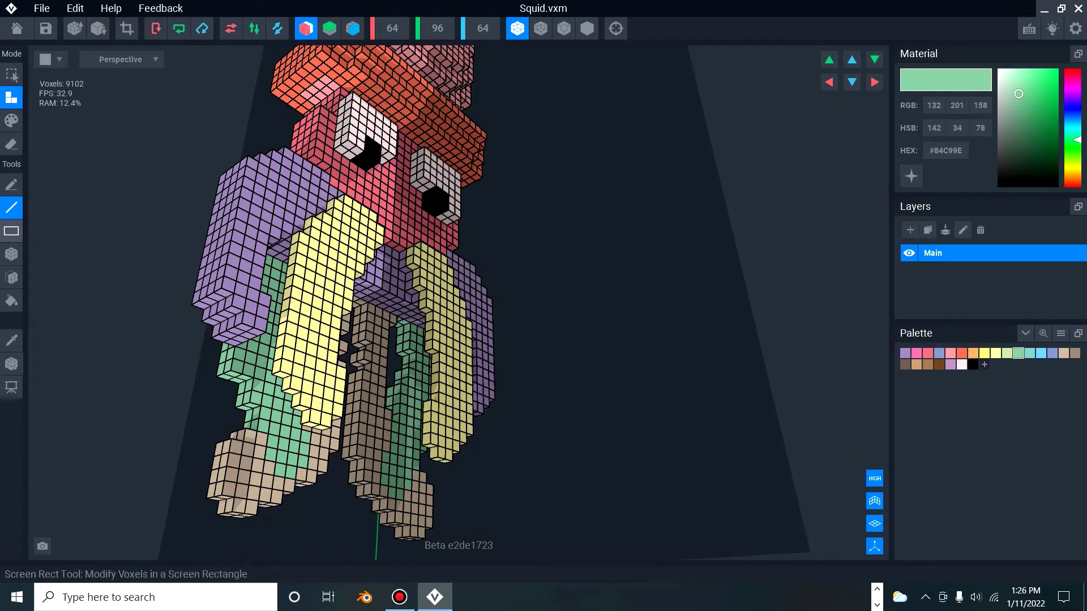
pyautogui.click(12, 278)
pyautogui.click(263, 395)
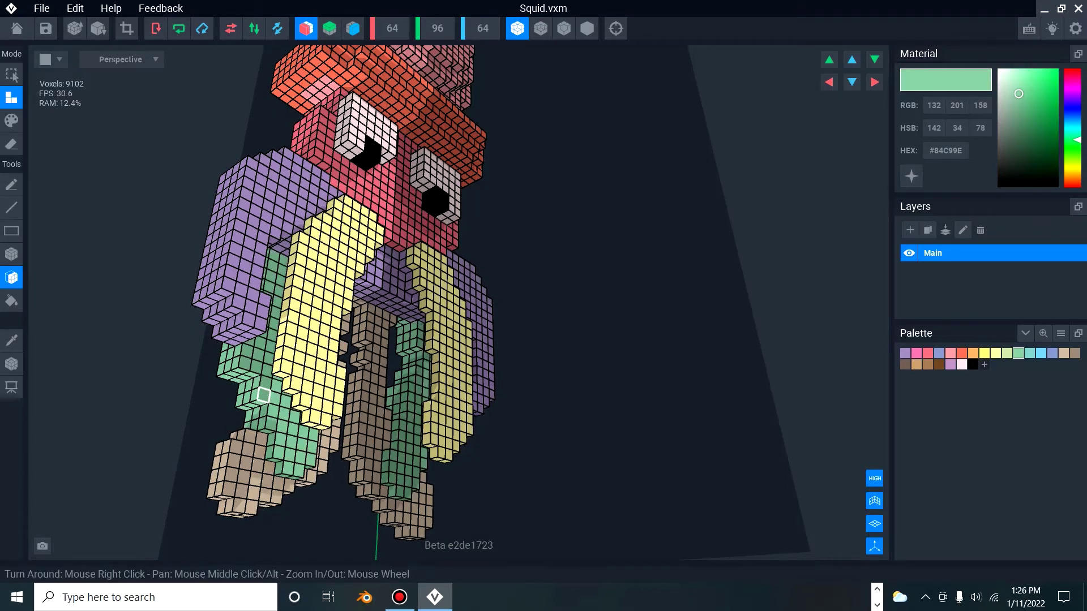
# Pick the beige of the rear tentacles as the drawing colour and thicken their back and feet with the Face tool.
pyautogui.moveTo(403, 435); pyautogui.dragTo(367, 453, button='right')
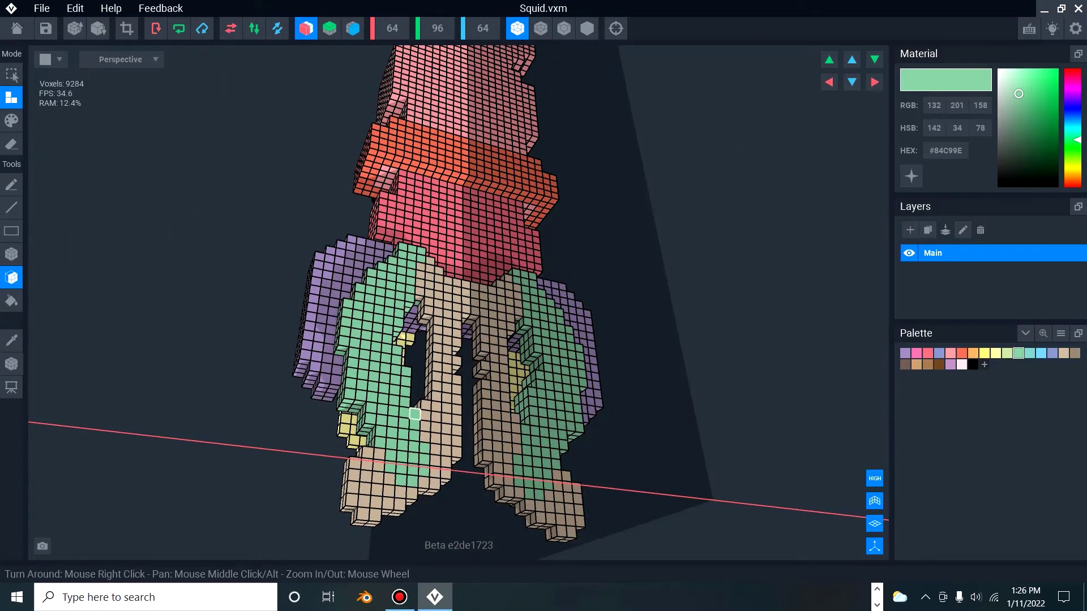
pyautogui.scroll(3, 379, 465)
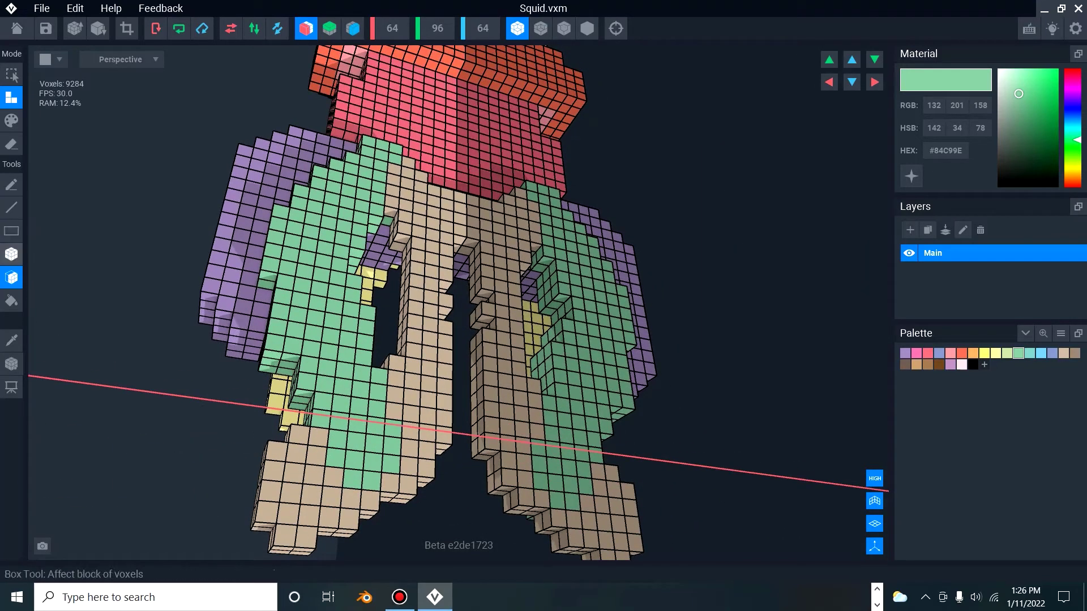
pyautogui.click(11, 340)
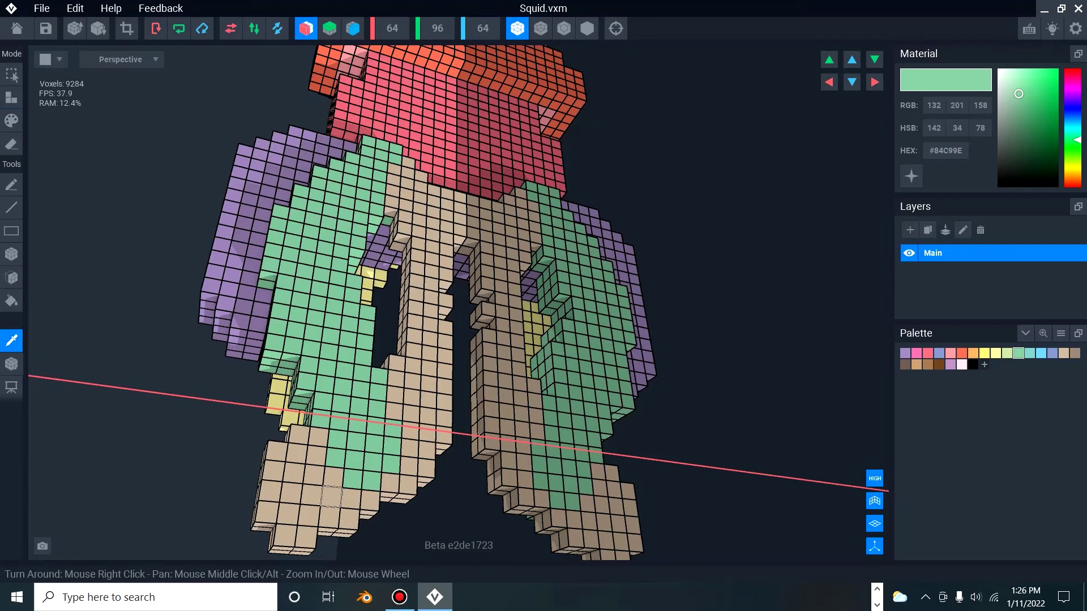
pyautogui.click(331, 497)
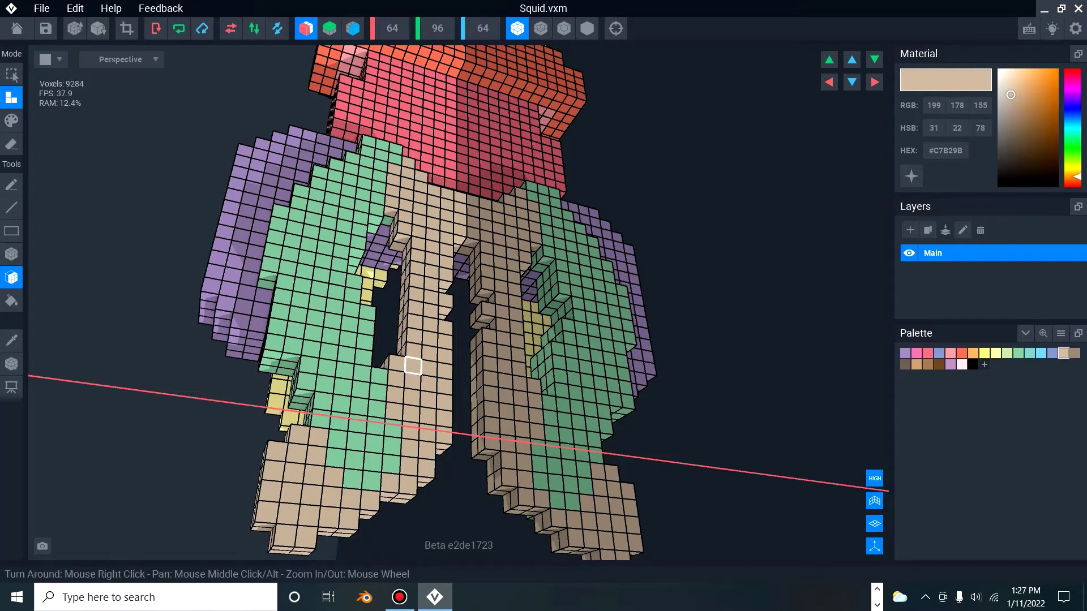
pyautogui.click(413, 365)
pyautogui.click(333, 478)
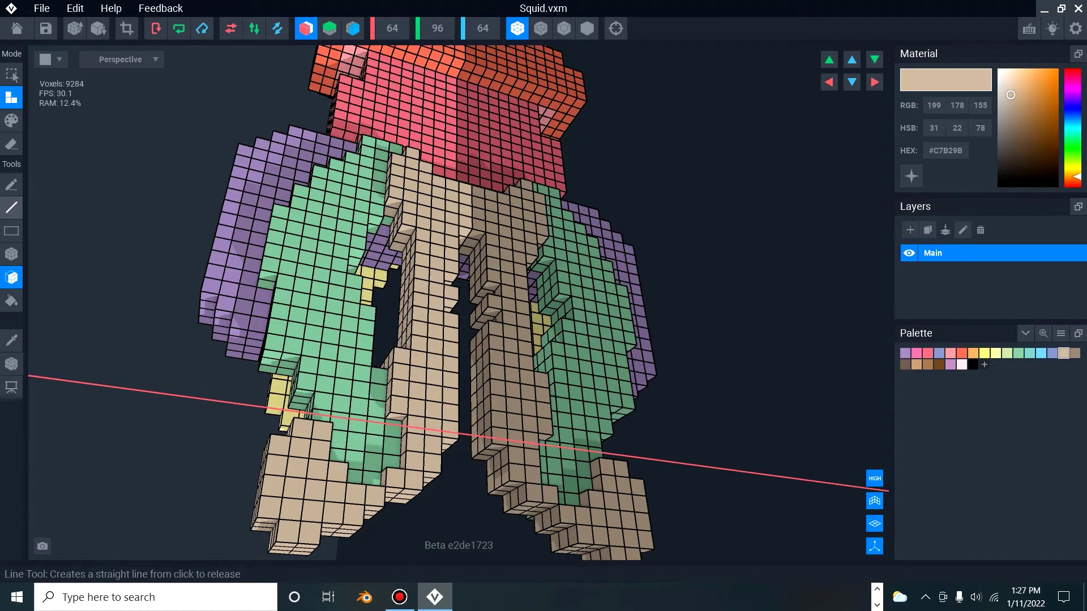
# Outline the recessed green patches near the beige feet with the Line tool and fill inside them in beige with the Face tool.
pyautogui.click(11, 208)
pyautogui.moveTo(375, 376); pyautogui.dragTo(378, 375, button='right')
pyautogui.moveTo(378, 375); pyautogui.dragTo(328, 432)
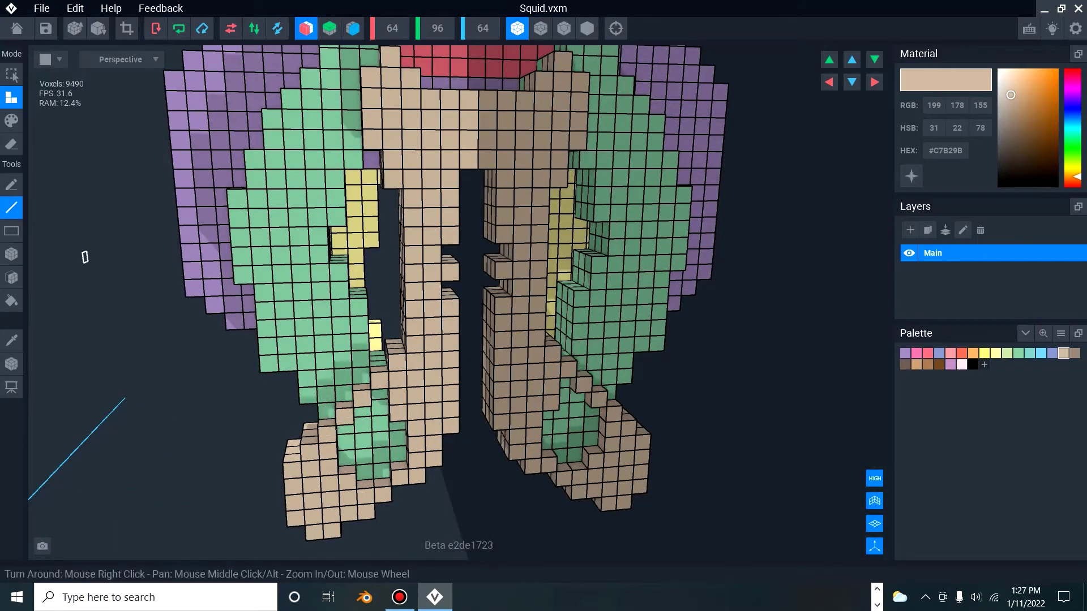
pyautogui.click(11, 277)
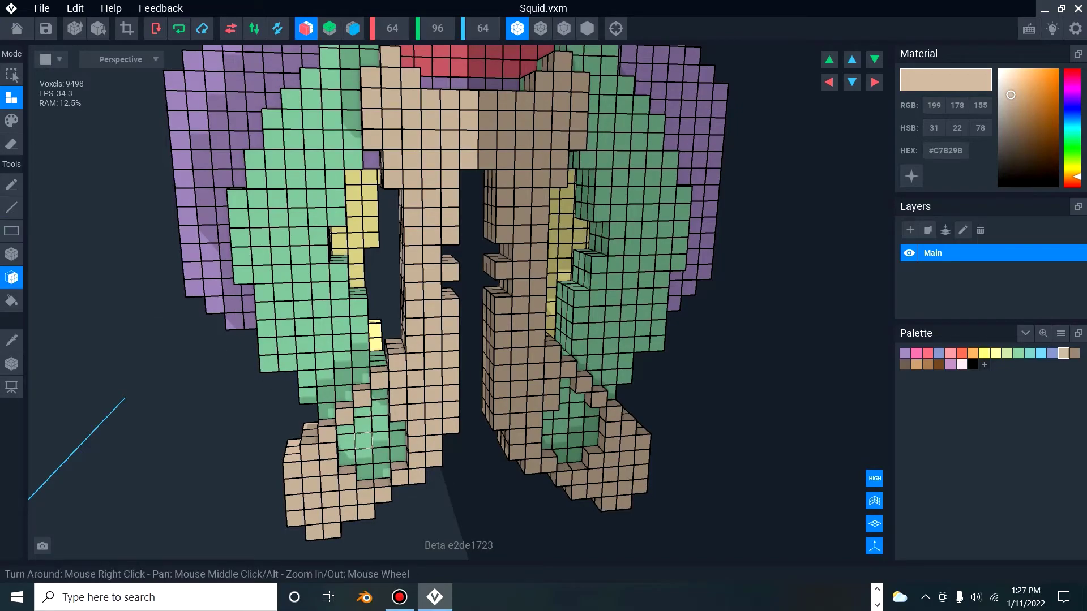
pyautogui.moveTo(398, 430); pyautogui.dragTo(359, 240, button='right')
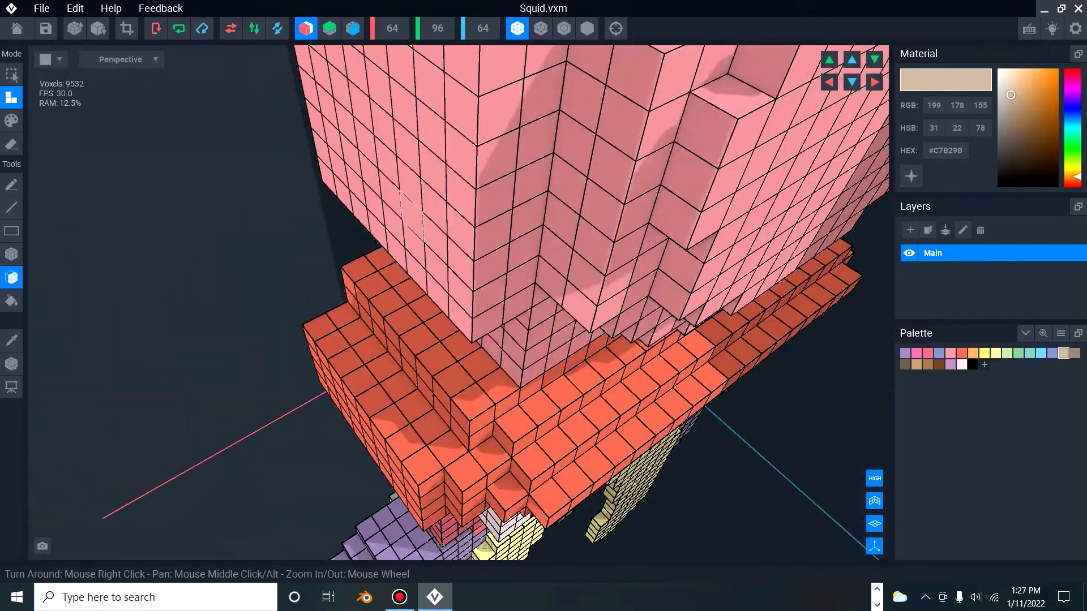
# Turn off mirroring on the X axis.
pyautogui.moveTo(412, 216); pyautogui.dragTo(379, 162, button='middle')
pyautogui.moveTo(542, 326); pyautogui.dragTo(605, 378, button='right')
pyautogui.scroll(-8, 541, 327)
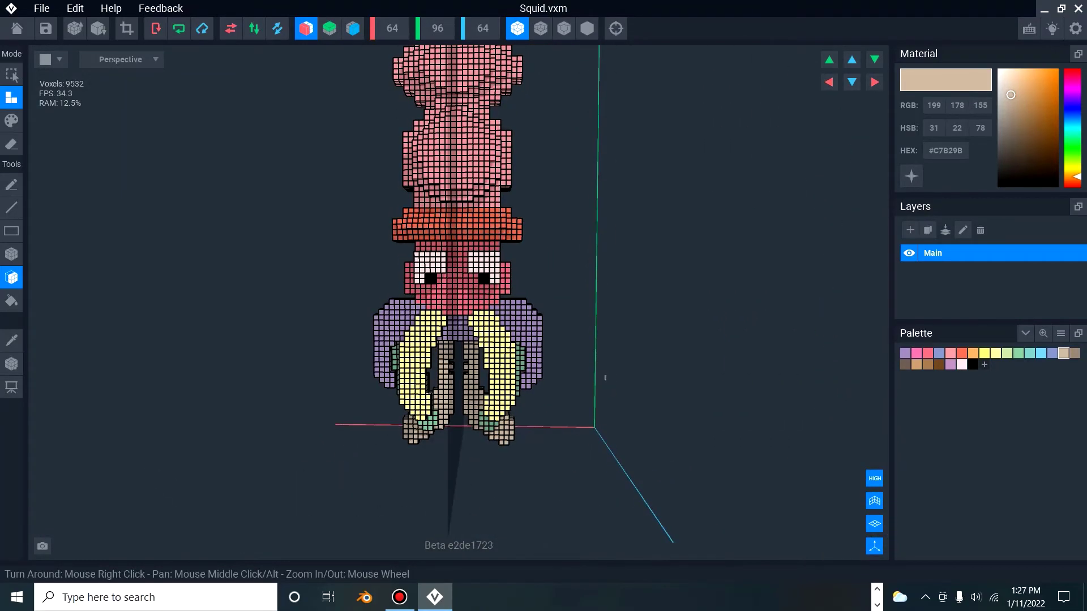
pyautogui.moveTo(507, 292); pyautogui.dragTo(475, 225, button='right')
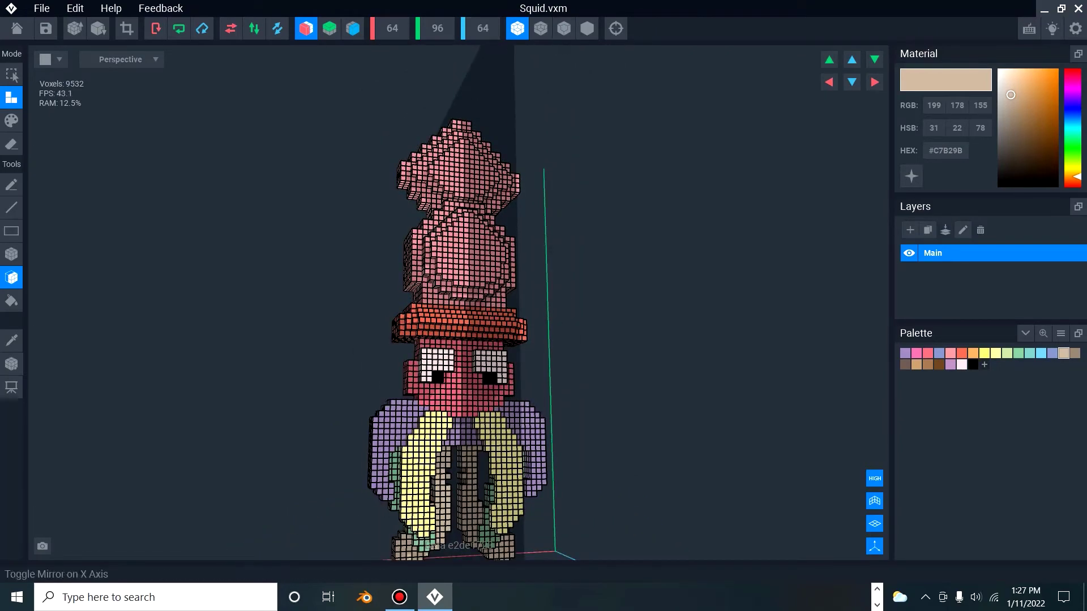
pyautogui.click(306, 28)
# Try the simplified wireframe display and switch the model to the display that outlines only the edges of its shapes.
pyautogui.moveTo(495, 315); pyautogui.dragTo(587, 219, button='right')
pyautogui.click(540, 29)
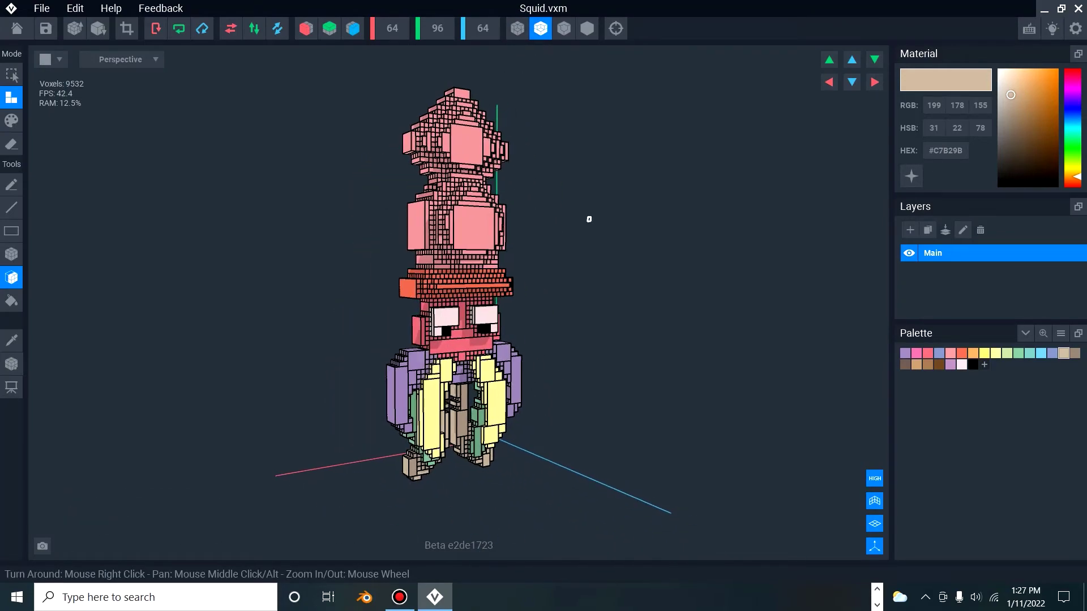
pyautogui.click(564, 28)
pyautogui.moveTo(566, 267); pyautogui.dragTo(503, 312, button='right')
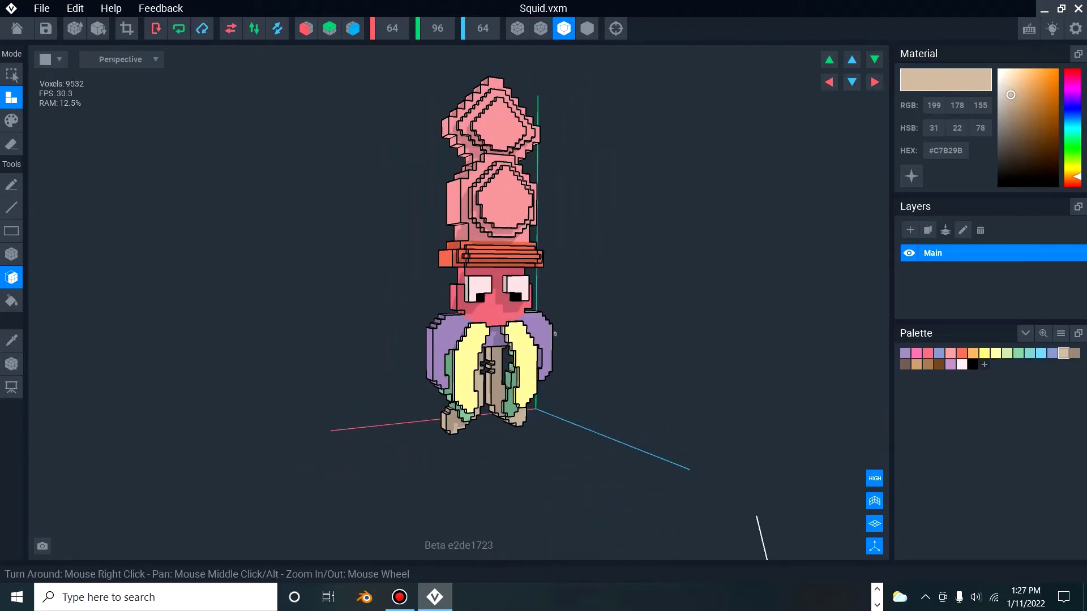
pyautogui.moveTo(534, 319); pyautogui.dragTo(533, 319, button='right')
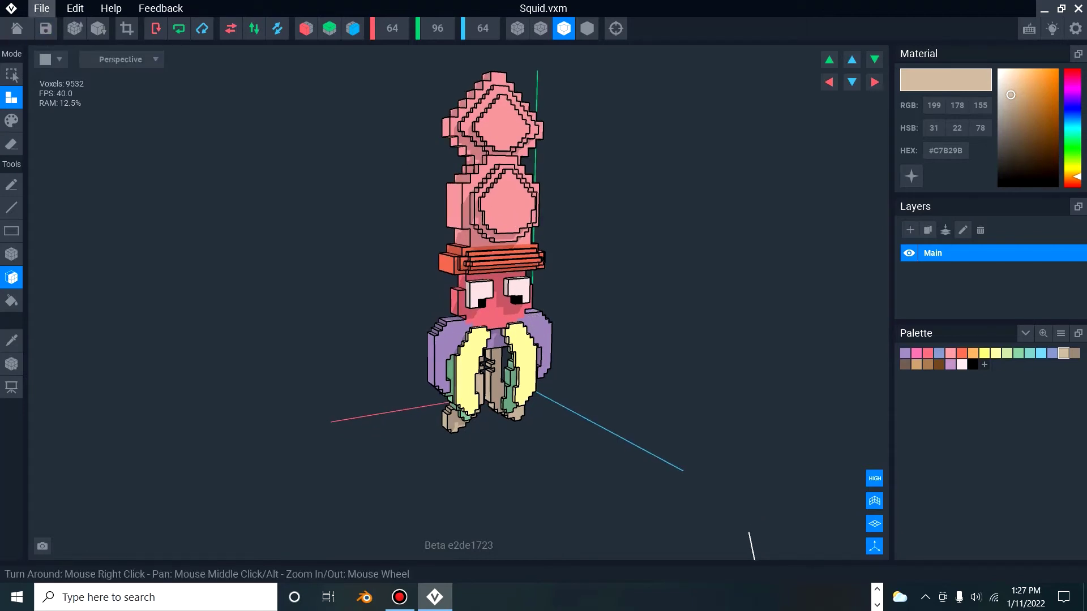
# Switch to the browser, look over the VoxEdit page's instructions for exporting models to the Sandbox Marketplace, and return to VoxEdit.
pyautogui.click(42, 8)
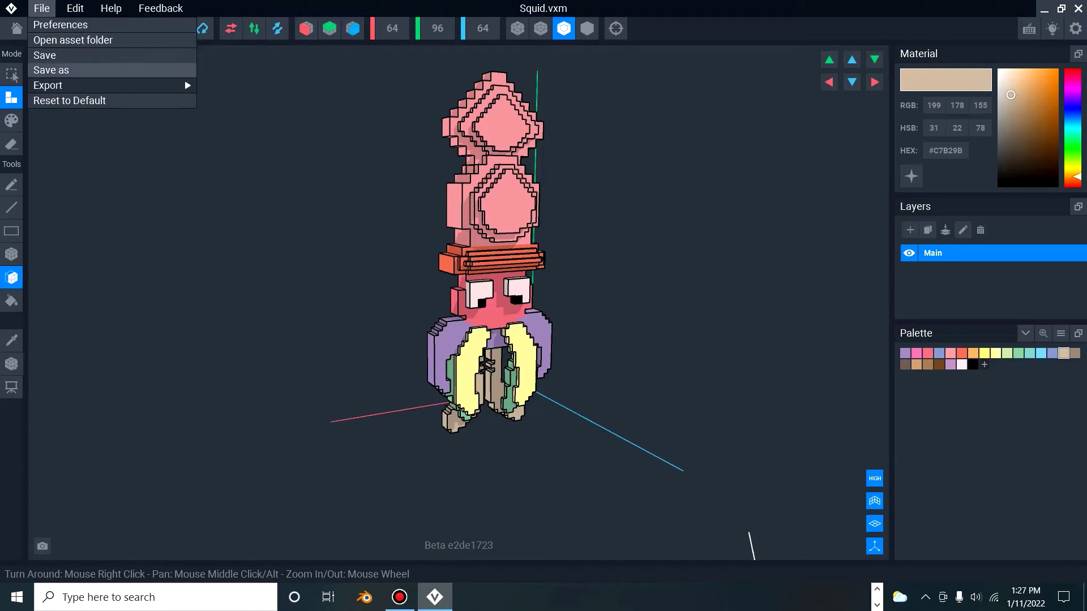
pyautogui.moveTo(51, 85)
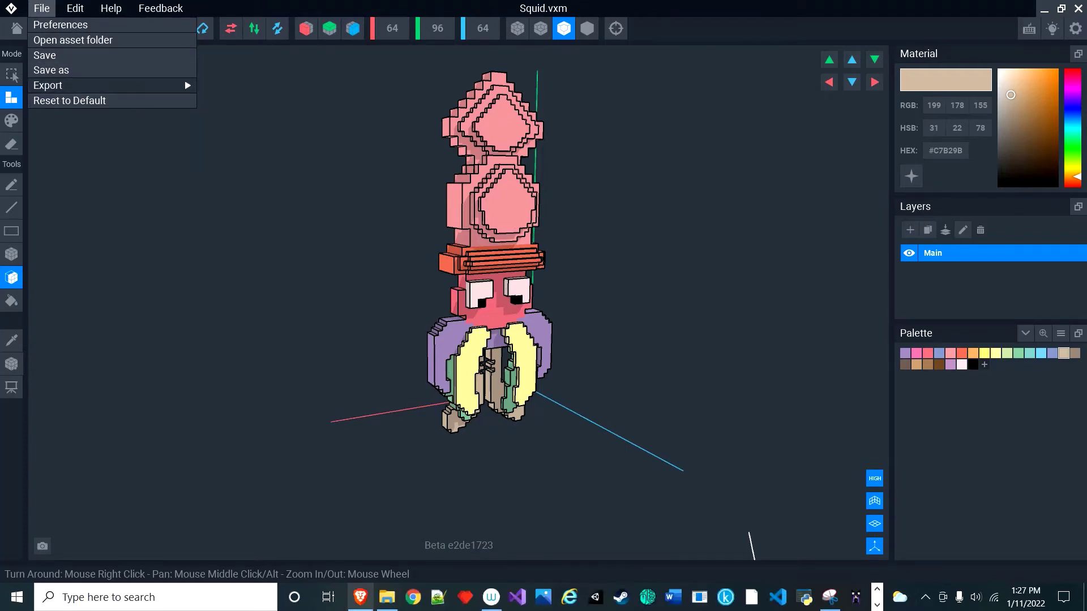
pyautogui.click(359, 598)
pyautogui.click(595, 10)
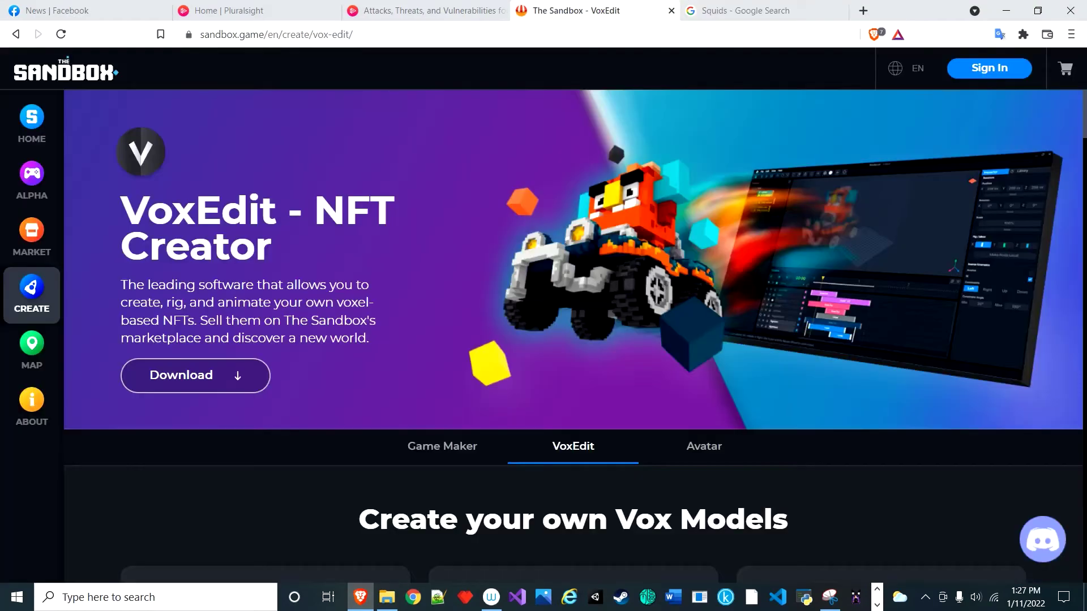
pyautogui.scroll(-10, 573, 336)
pyautogui.scroll(3, 573, 336)
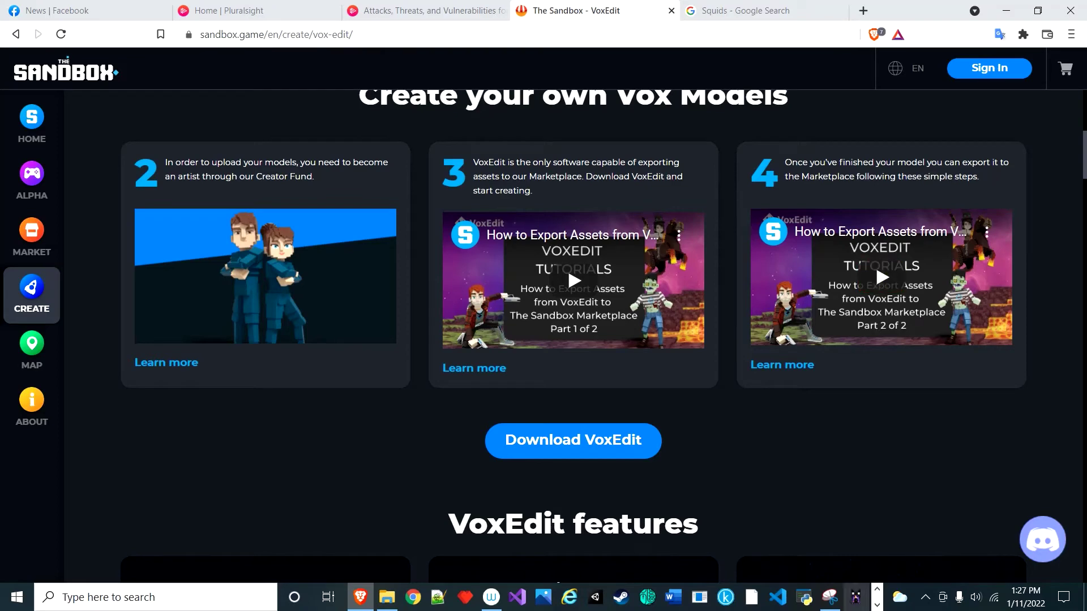
pyautogui.click(877, 605)
pyautogui.click(435, 597)
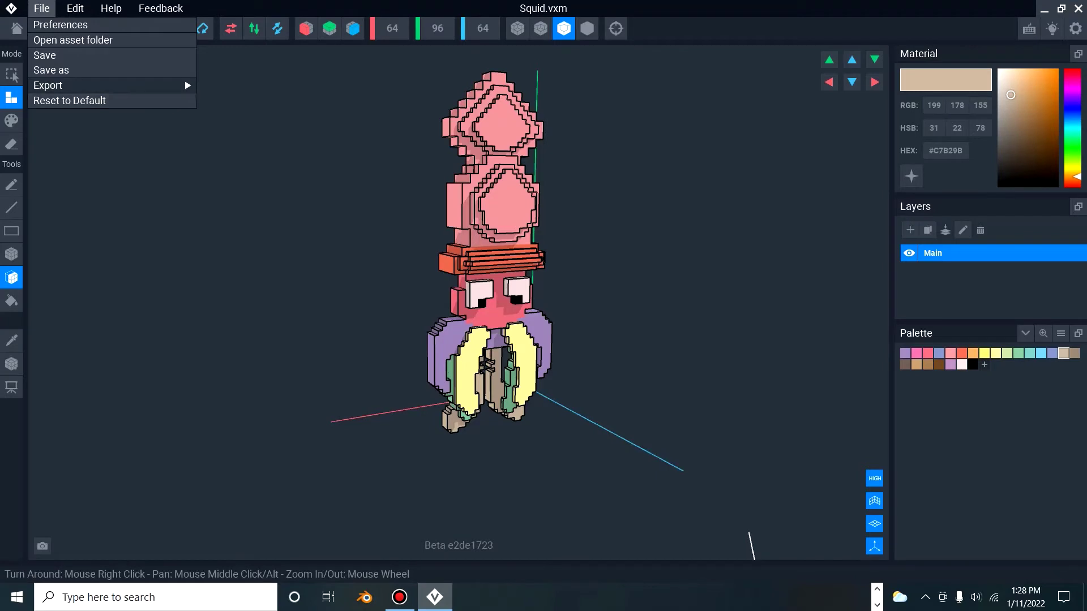
pyautogui.click(69, 100)
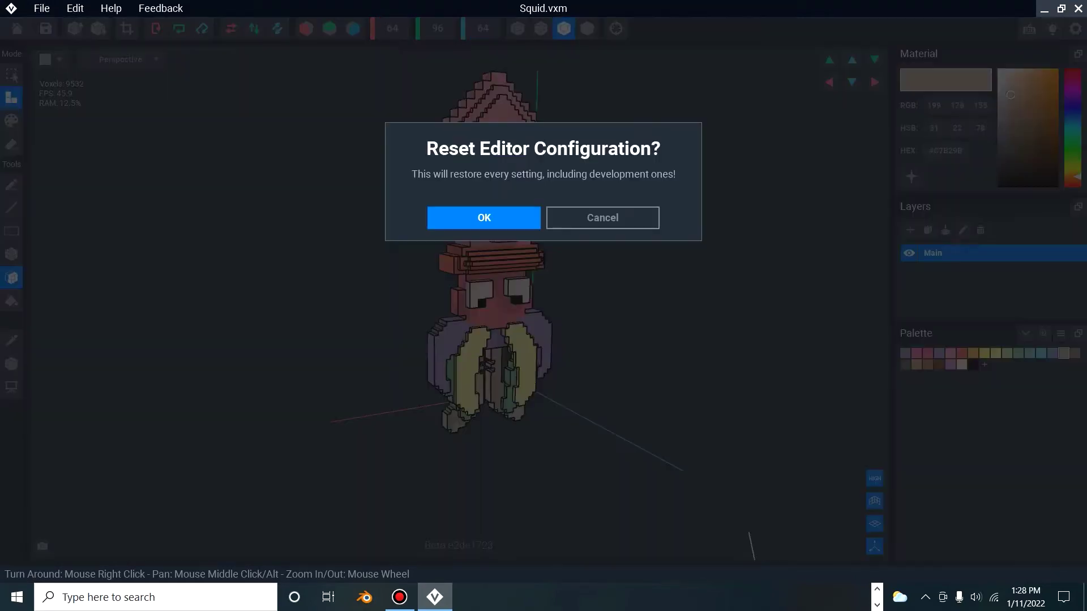
pyautogui.click(623, 219)
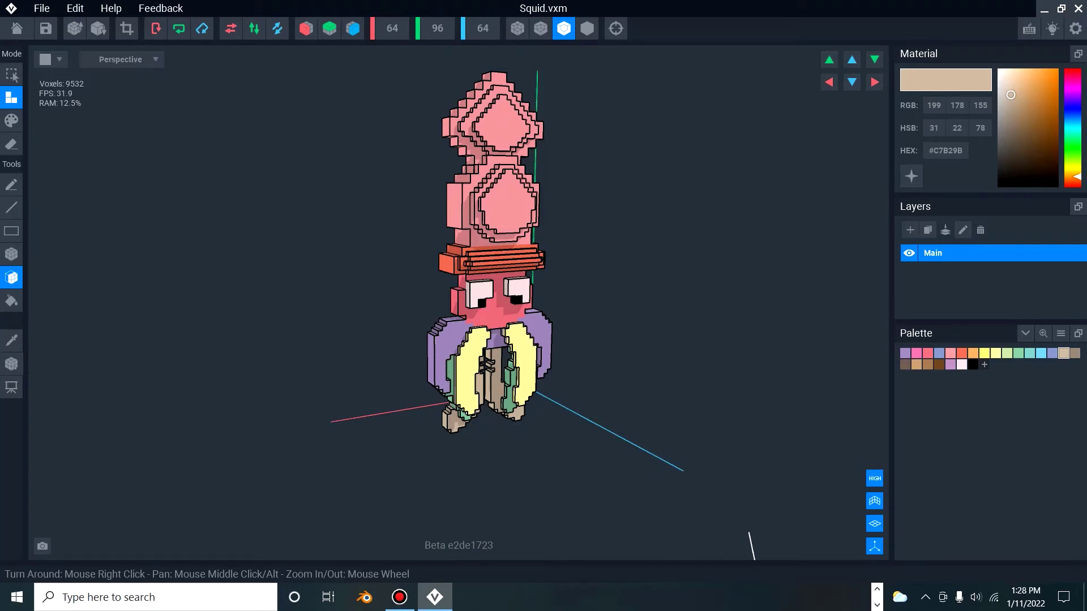
pyautogui.moveTo(272, 249); pyautogui.dragTo(334, 238, button='right')
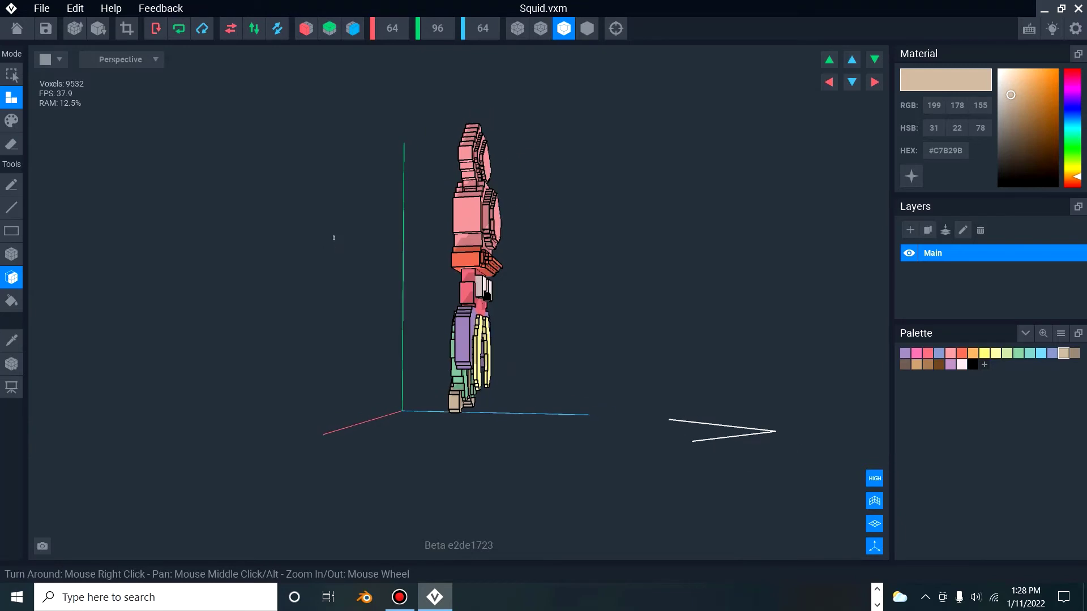
pyautogui.moveTo(505, 233); pyautogui.dragTo(572, 232, button='right')
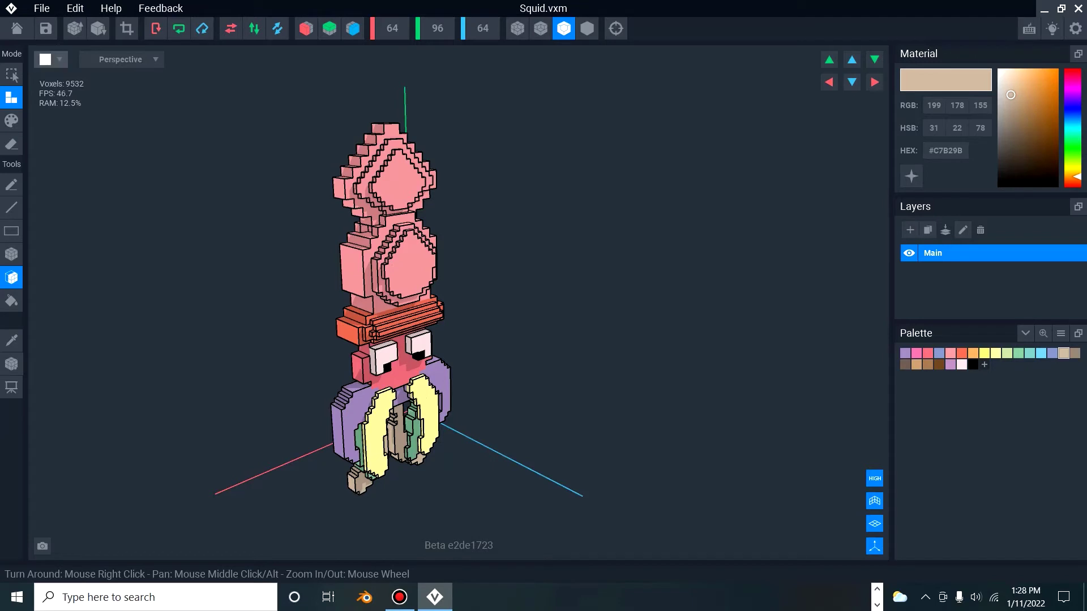
# Export the squid to the Marketplace, choosing the second thumbnail of the lower row.
pyautogui.click(42, 8)
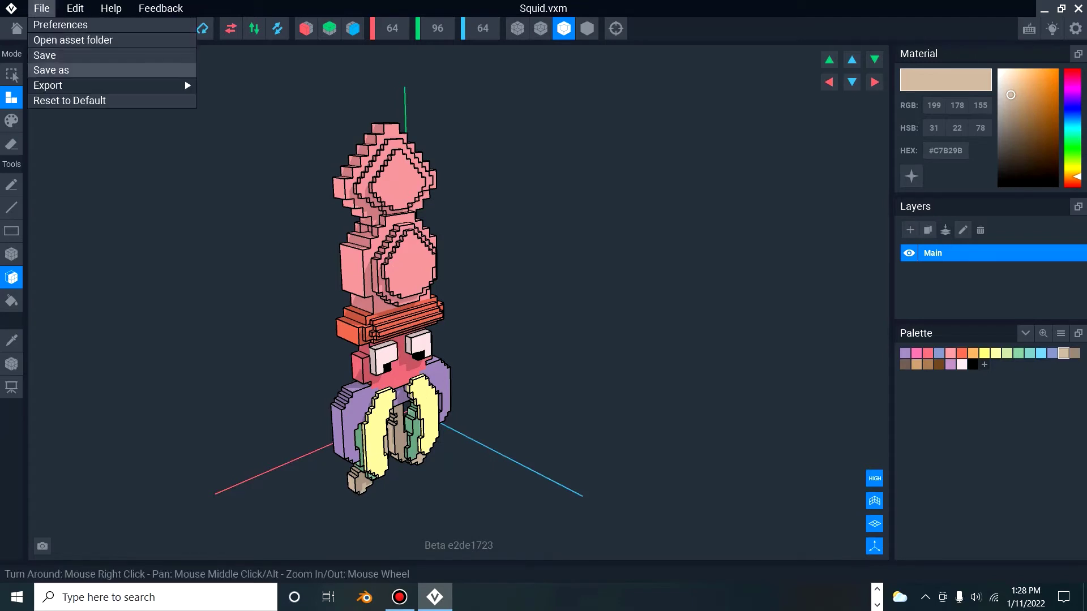
pyautogui.moveTo(85, 85)
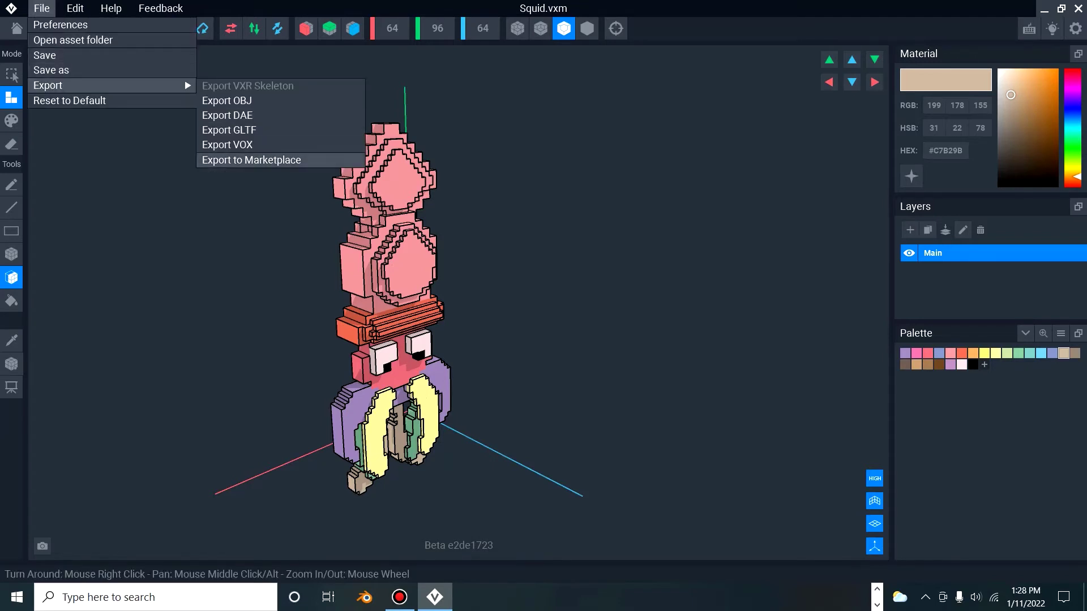
pyautogui.click(251, 160)
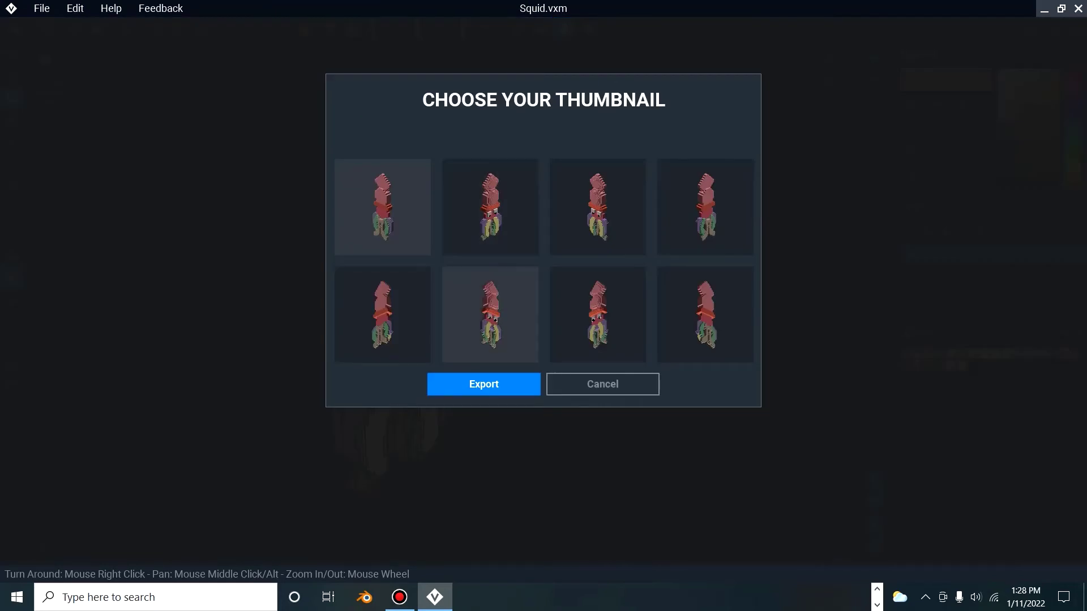
pyautogui.click(490, 315)
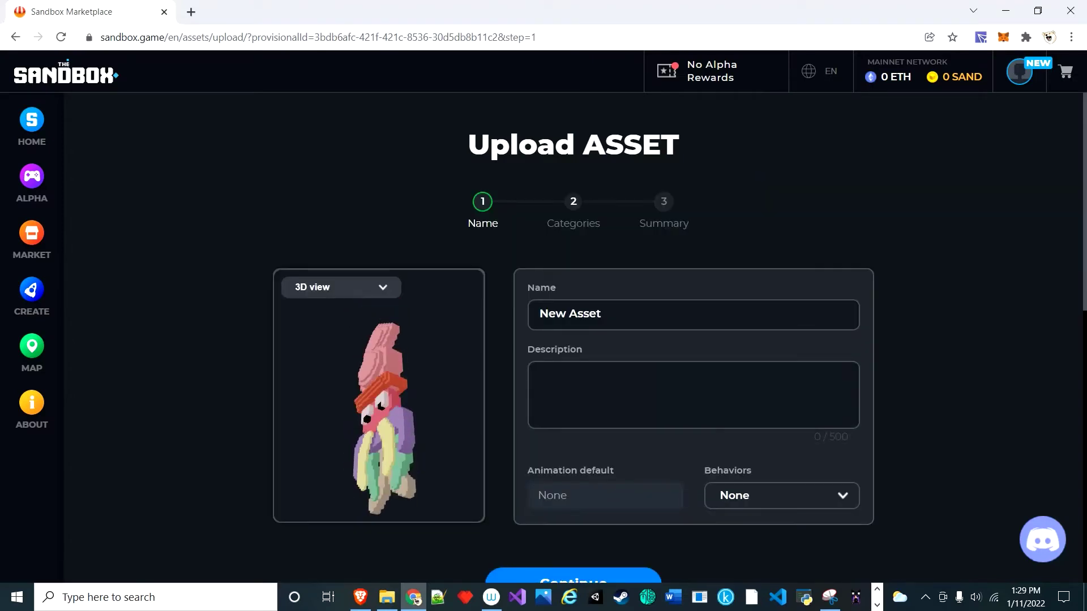
# Name the uploaded asset "Squid" and go to its empty description field.
pyautogui.click(542, 376)
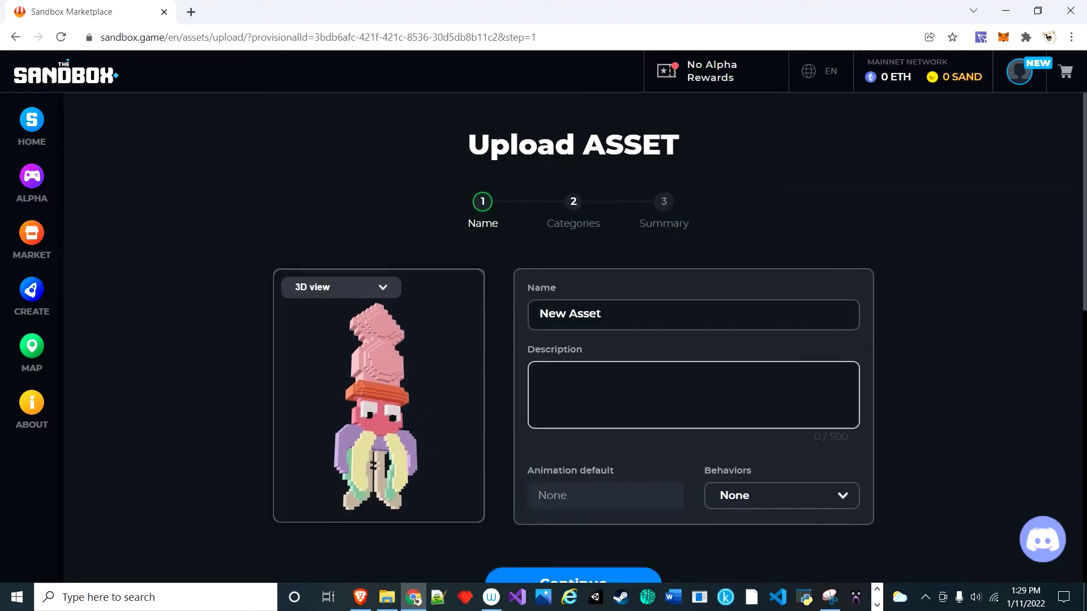
pyautogui.moveTo(607, 315); pyautogui.dragTo(536, 314)
pyautogui.write('Squid')
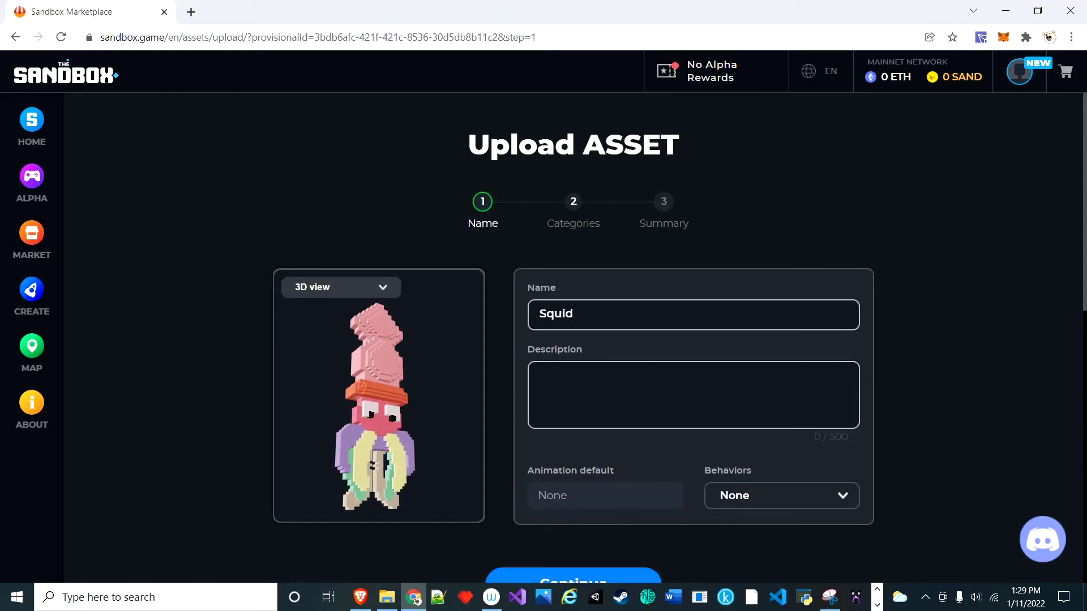
pyautogui.click(542, 376)
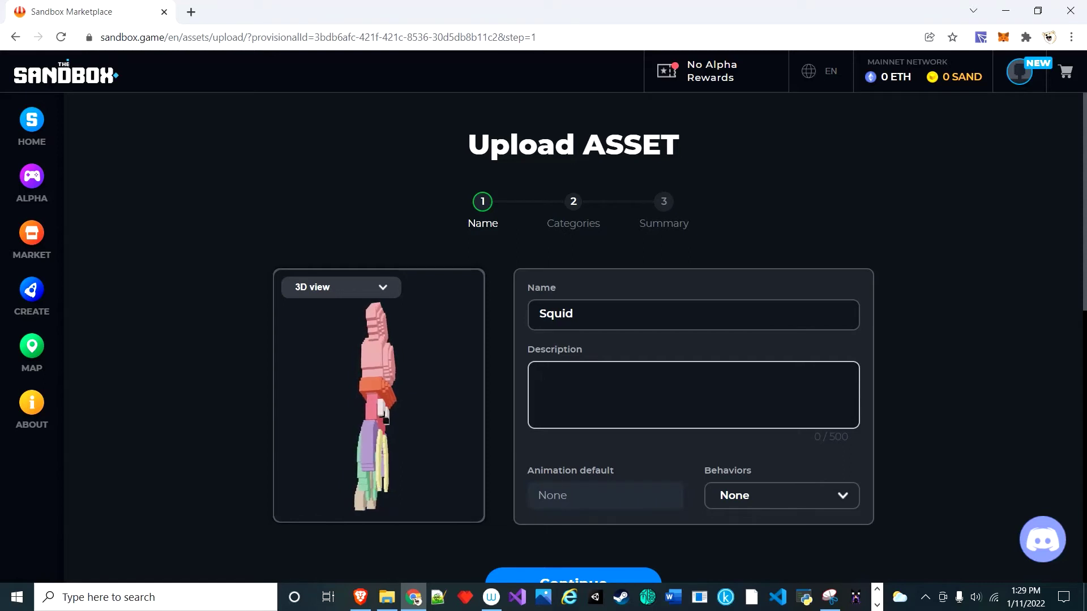
# Switch from the browser back to VoxEdit and return to the back of the squid's pink upper body.
pyautogui.click(877, 605)
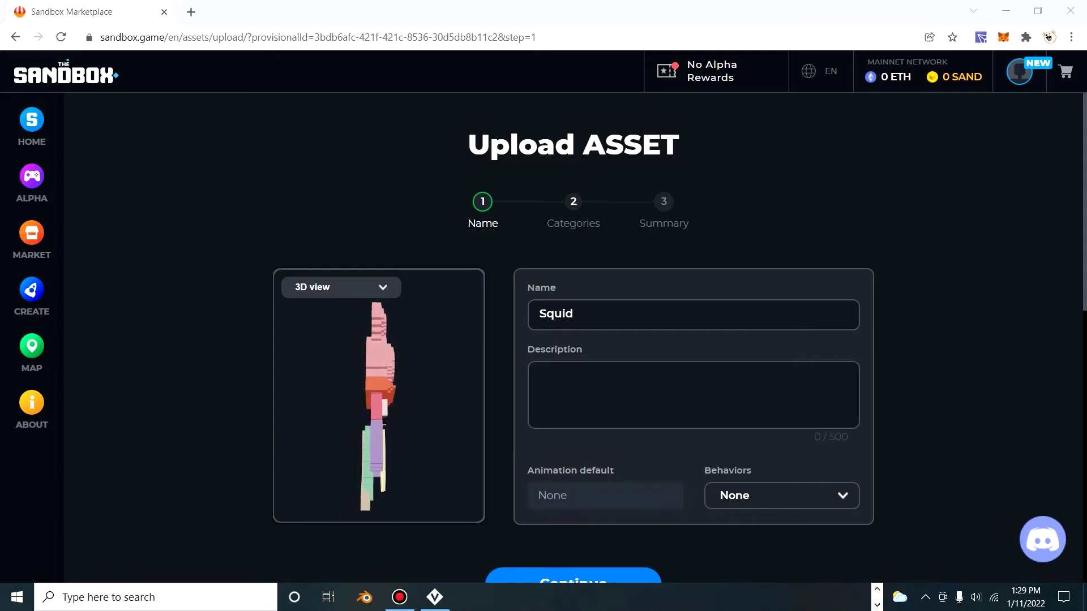
pyautogui.click(435, 598)
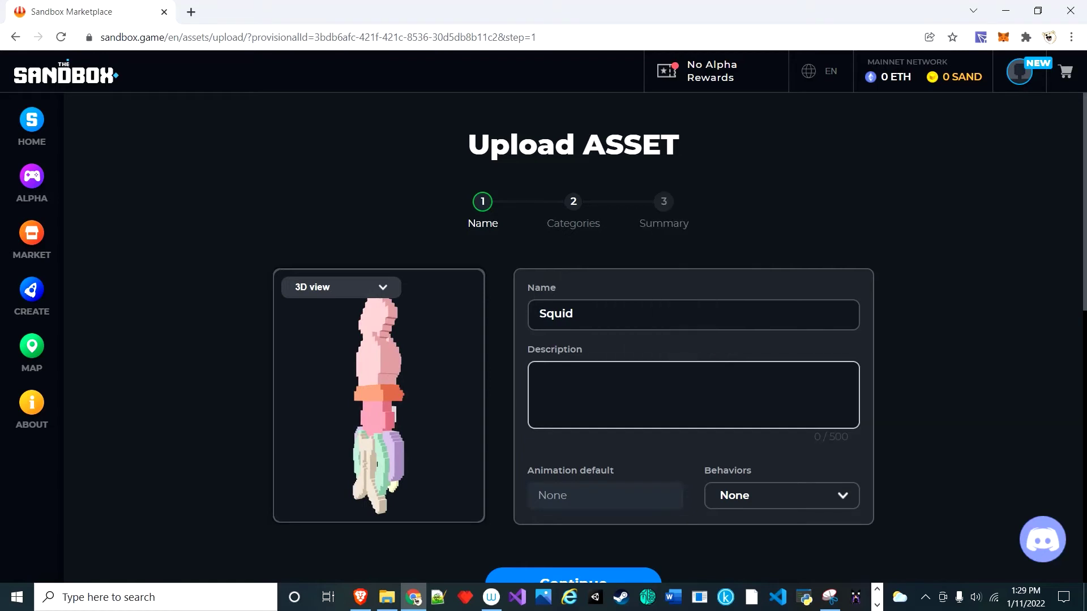
pyautogui.click(877, 605)
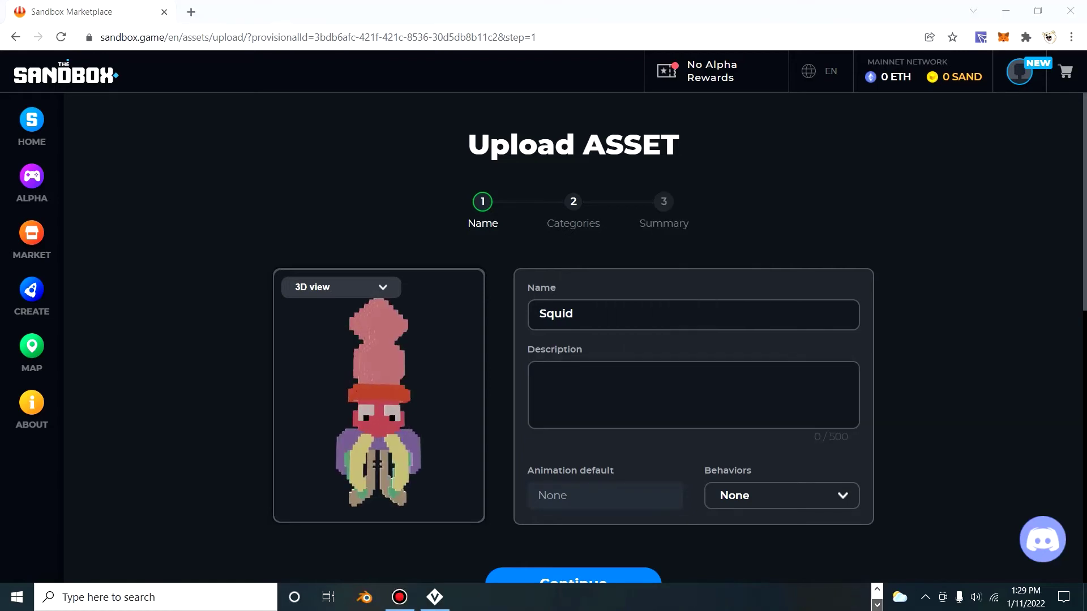
pyautogui.click(434, 596)
pyautogui.moveTo(396, 296); pyautogui.dragTo(347, 272, button='right')
pyautogui.scroll(3, 290, 307)
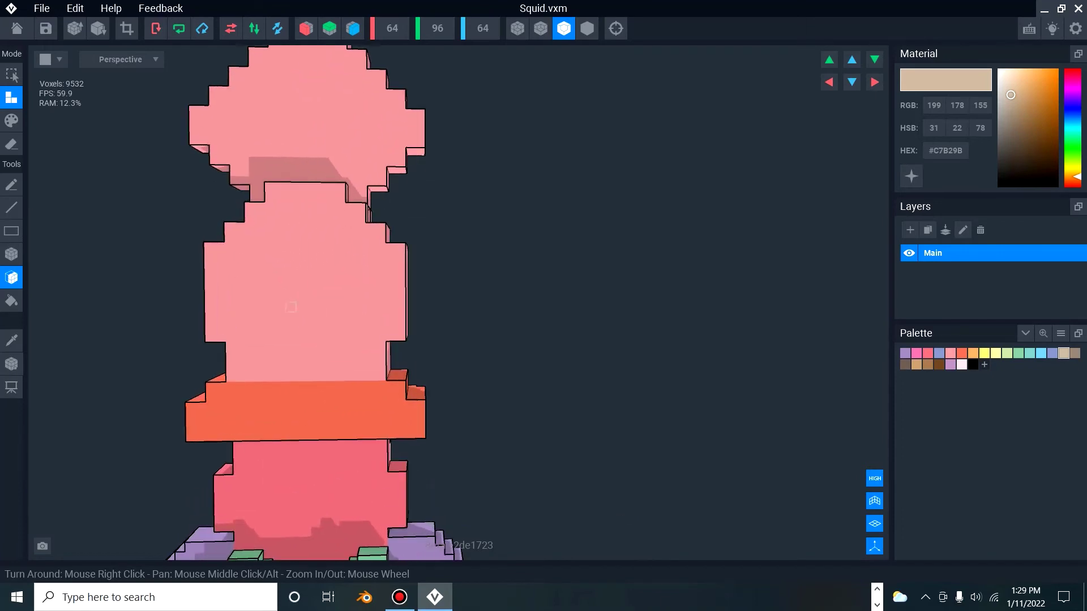
# Show the grid on every voxel and erase a one-voxel-wide outline inside the border of the pink body's back with the Pen tool.
pyautogui.click(12, 185)
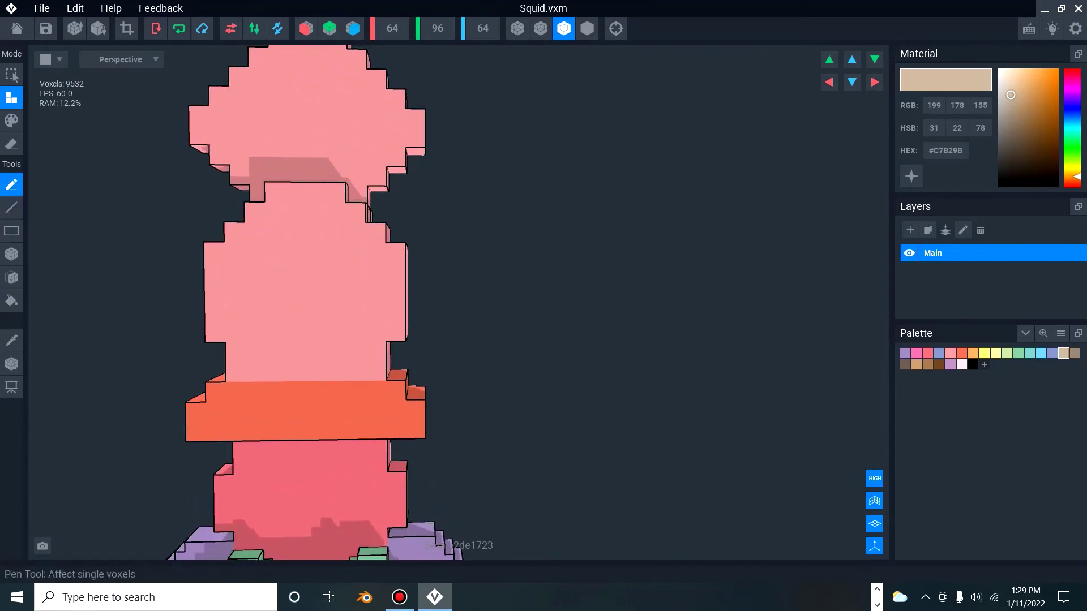
pyautogui.click(12, 144)
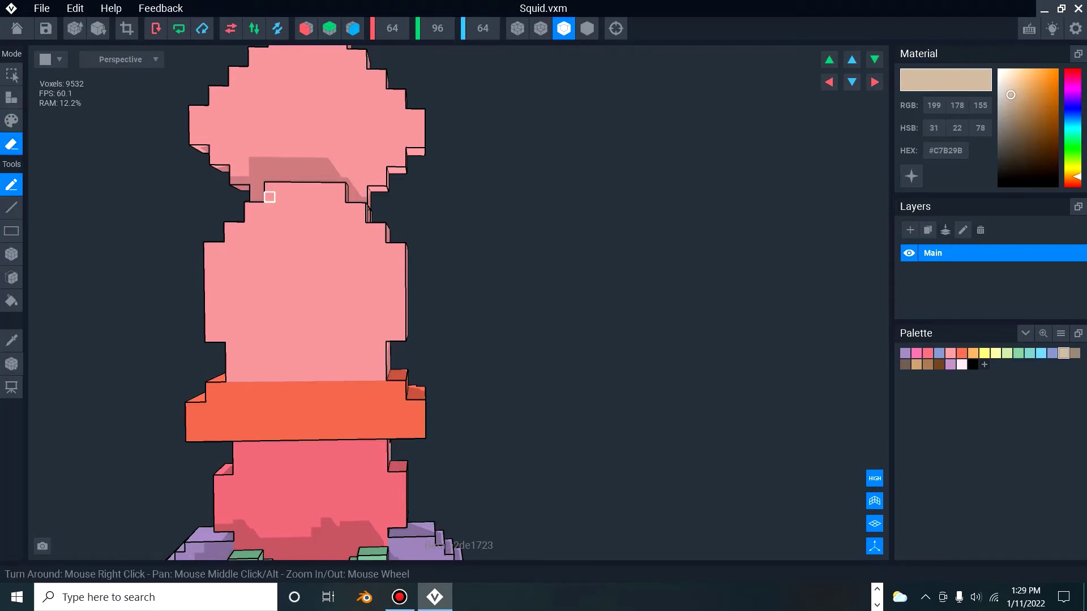
pyautogui.click(517, 29)
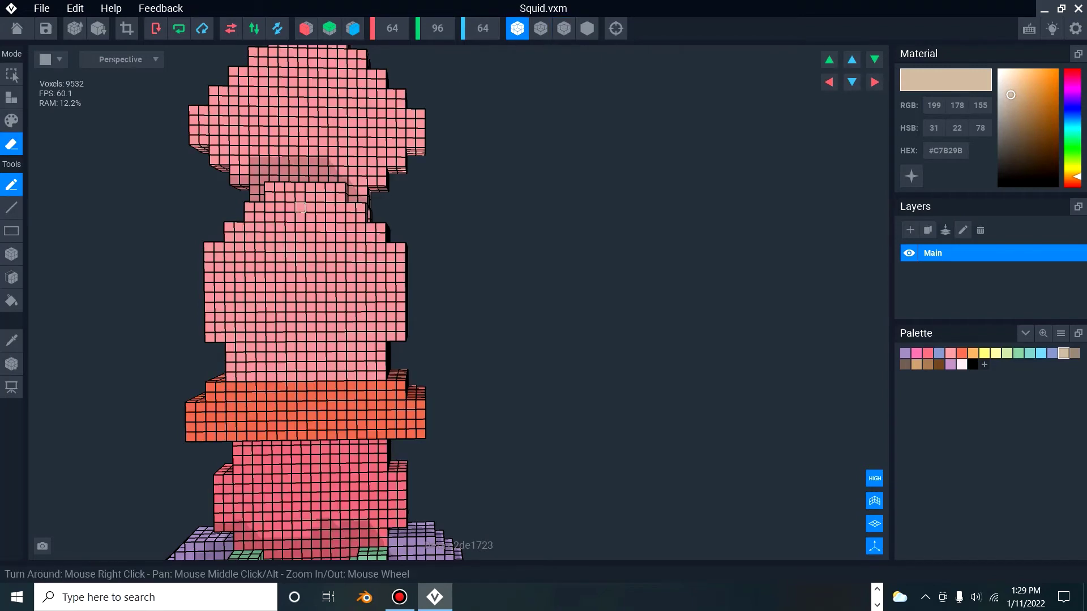
pyautogui.moveTo(280, 197)
pyautogui.mouseDown()
pyautogui.moveTo(219, 265)
pyautogui.moveTo(223, 327)
pyautogui.mouseUp()
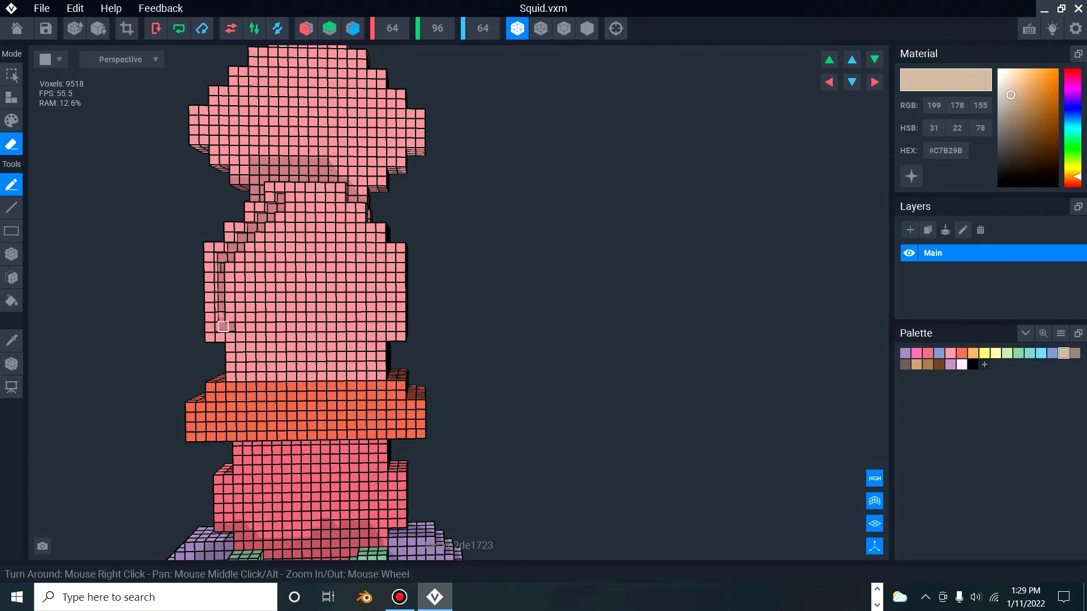
pyautogui.moveTo(219, 279)
pyautogui.mouseDown()
pyautogui.moveTo(230, 328)
pyautogui.moveTo(271, 367)
pyautogui.moveTo(341, 356)
pyautogui.mouseUp()
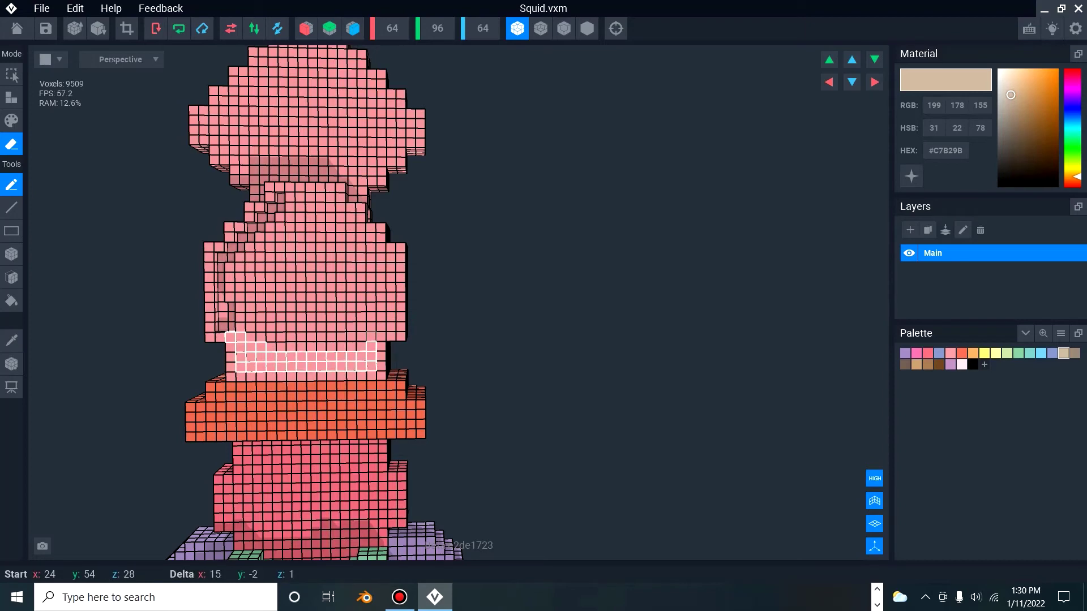
pyautogui.moveTo(390, 278)
pyautogui.mouseDown()
pyautogui.moveTo(371, 245)
pyautogui.moveTo(320, 206)
pyautogui.moveTo(290, 195)
pyautogui.moveTo(292, 209)
pyautogui.mouseUp()
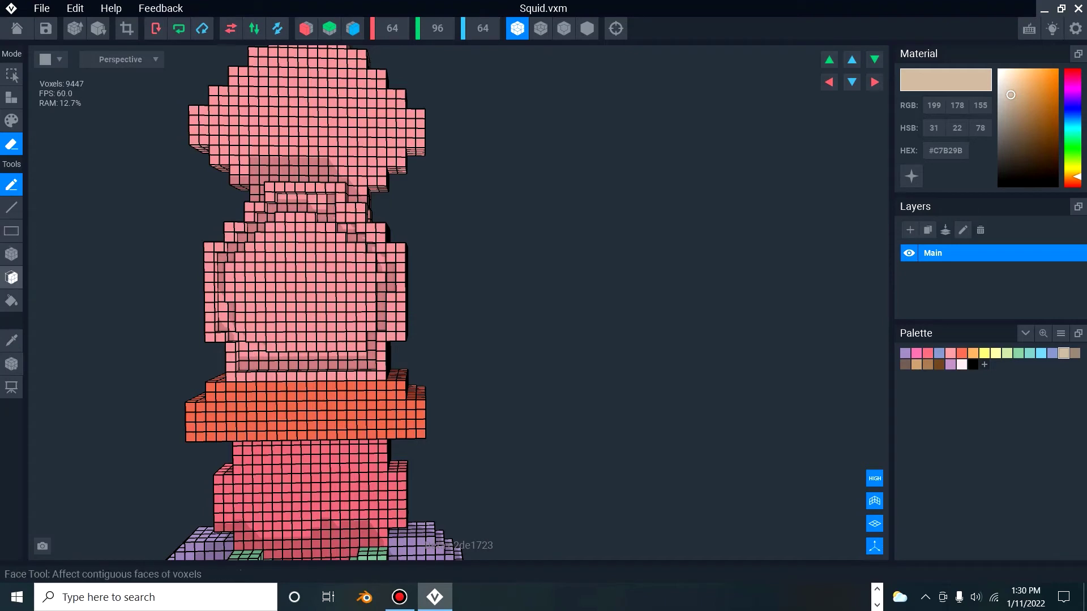
# Hollow out the area inside the erased outline layer by layer with the Face tool, and undo the last removed layer.
pyautogui.click(12, 277)
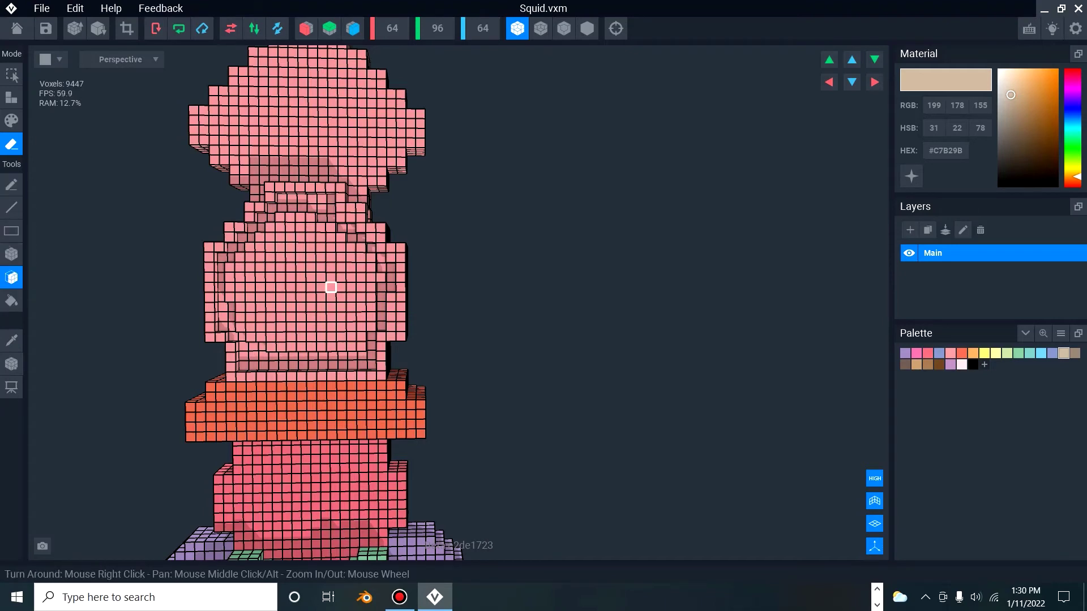
pyautogui.click(332, 287)
pyautogui.click(334, 290)
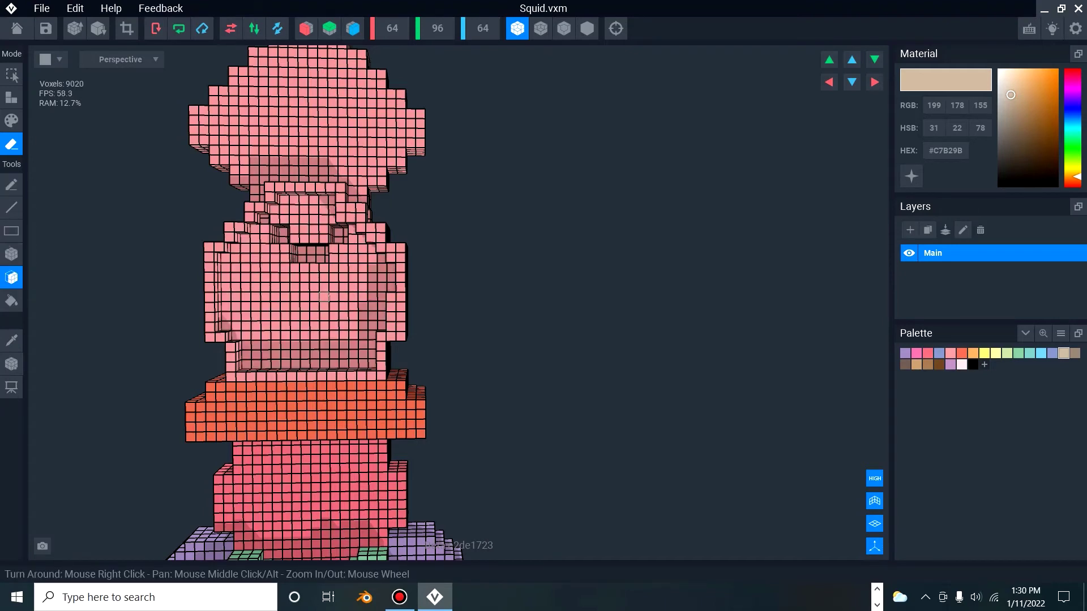
pyautogui.moveTo(316, 315)
pyautogui.mouseDown(button='right')
pyautogui.moveTo(396, 314)
pyautogui.moveTo(325, 307)
pyautogui.mouseUp(button='right')
pyautogui.click(320, 307)
pyautogui.click(317, 304)
pyautogui.moveTo(325, 307); pyautogui.dragTo(343, 305)
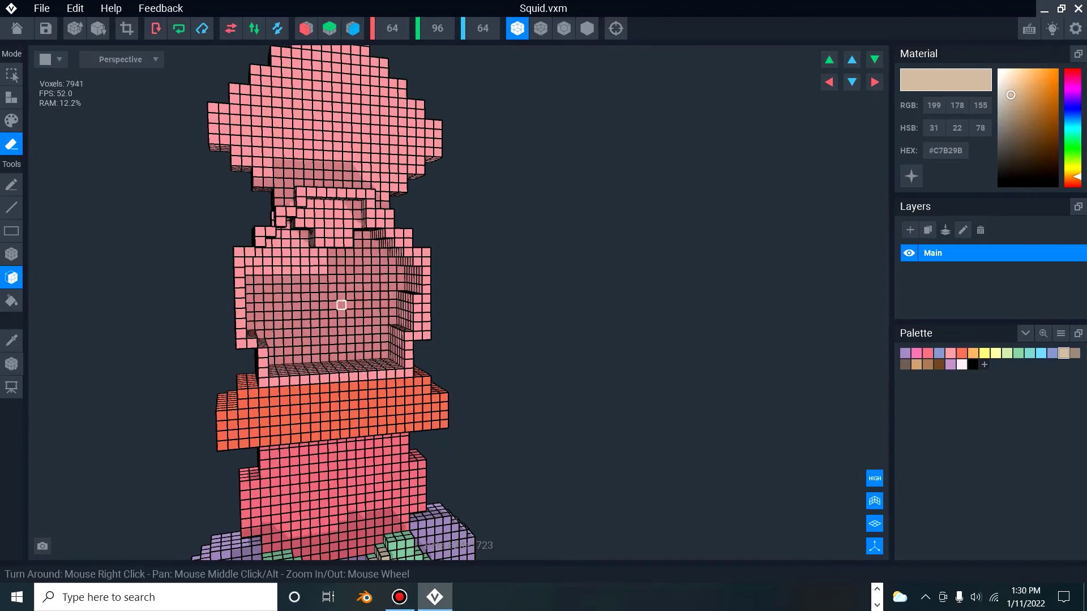
pyautogui.moveTo(343, 305); pyautogui.dragTo(343, 306, button='right')
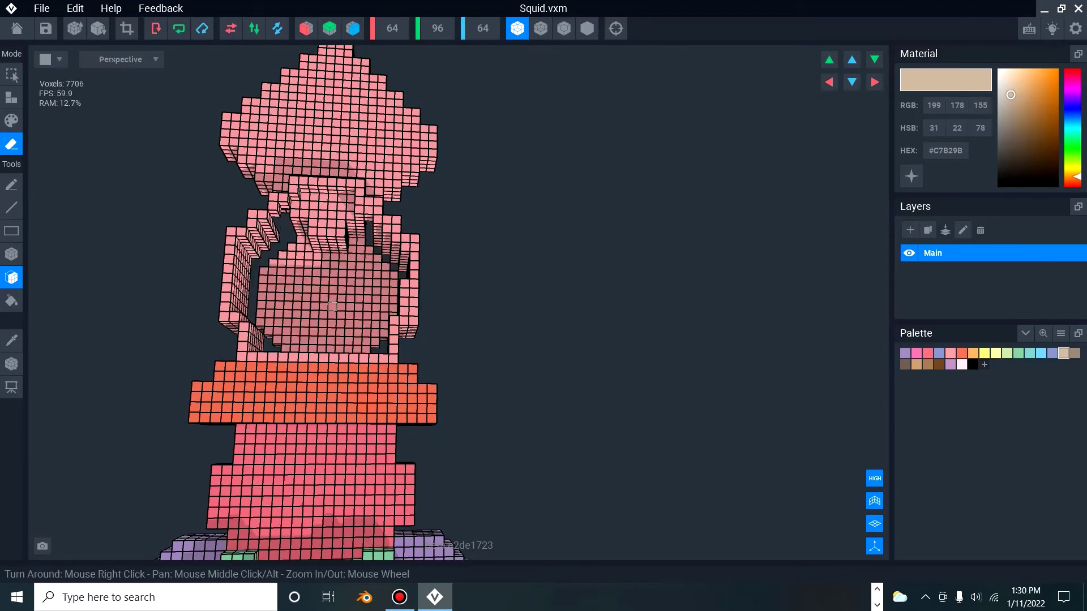
pyautogui.hotkey('ctrl', 'z')
# Switch to adding voxels, undo the face added in the wrong colour, and pick the body's pink #F4989E as the material.
pyautogui.moveTo(315, 296); pyautogui.dragTo(308, 227, button='right')
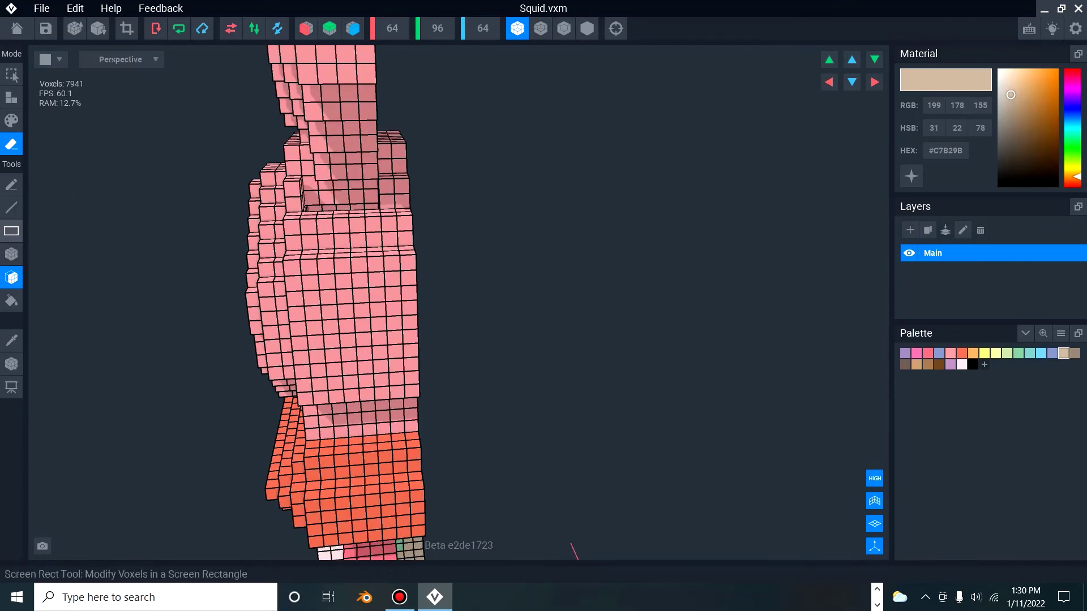
pyautogui.click(11, 97)
pyautogui.moveTo(306, 190); pyautogui.dragTo(254, 185, button='right')
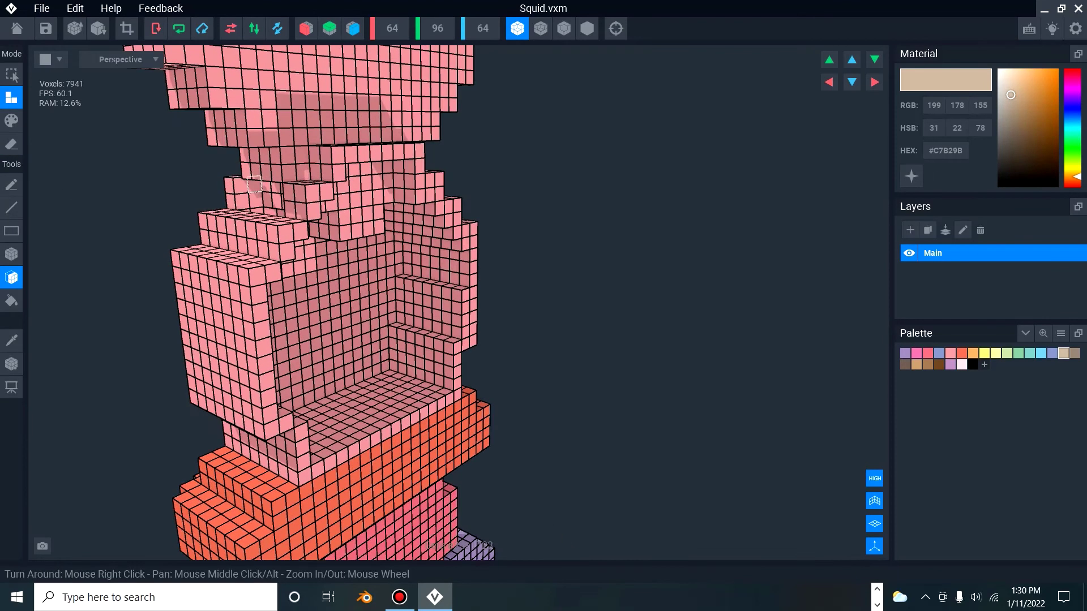
pyautogui.click(251, 186)
pyautogui.hotkey('ctrl', 'z')
pyautogui.press('i')
pyautogui.click(256, 200)
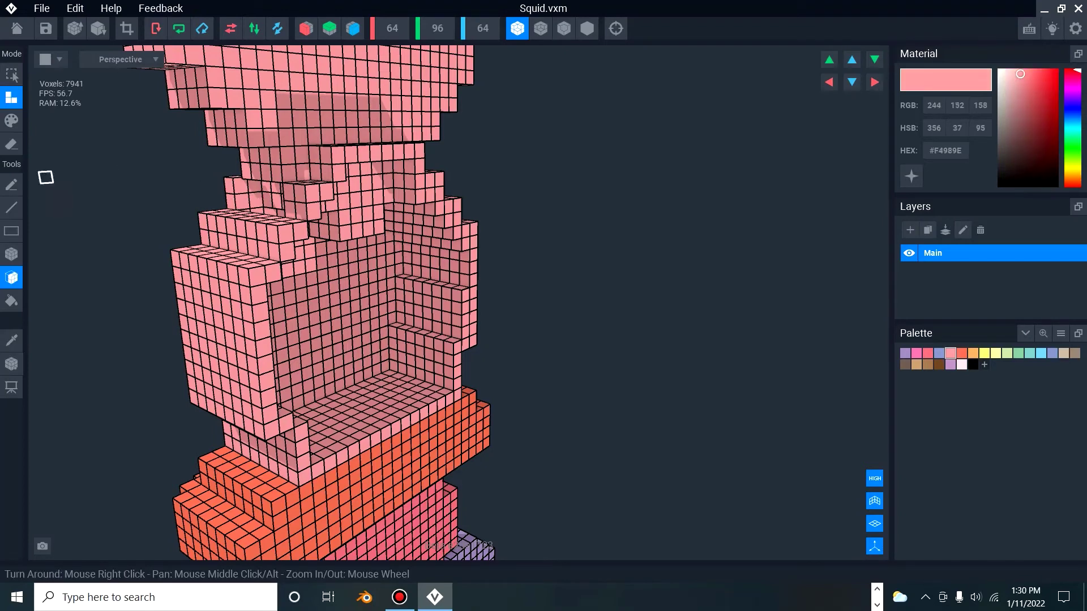
# Draw a short line of pink voxels in the gap on one side of the neck and extend it inward with the Face tool.
pyautogui.click(12, 207)
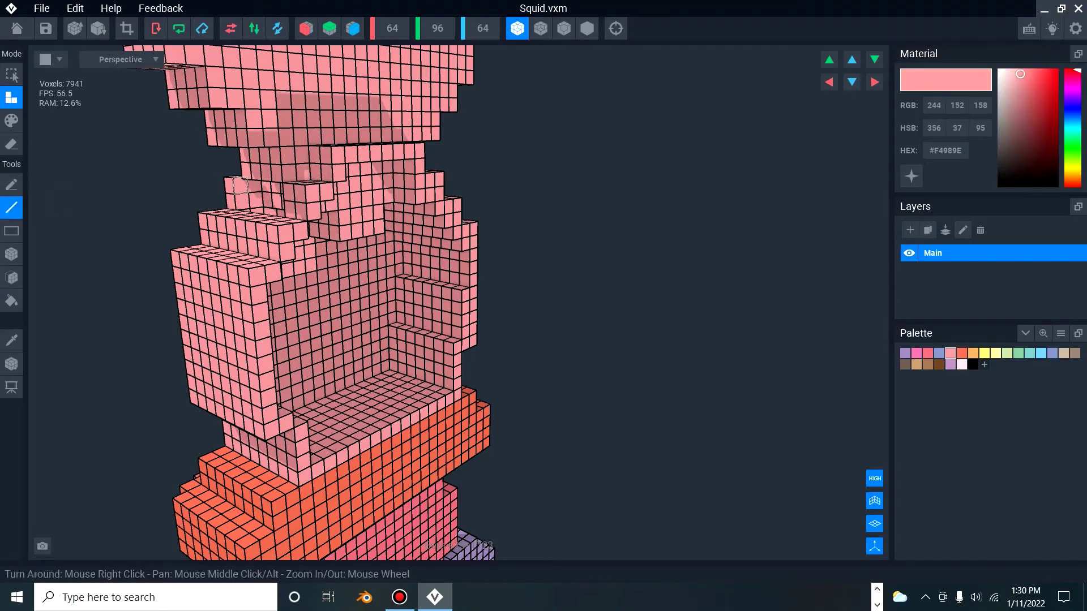
pyautogui.moveTo(240, 186); pyautogui.dragTo(252, 202)
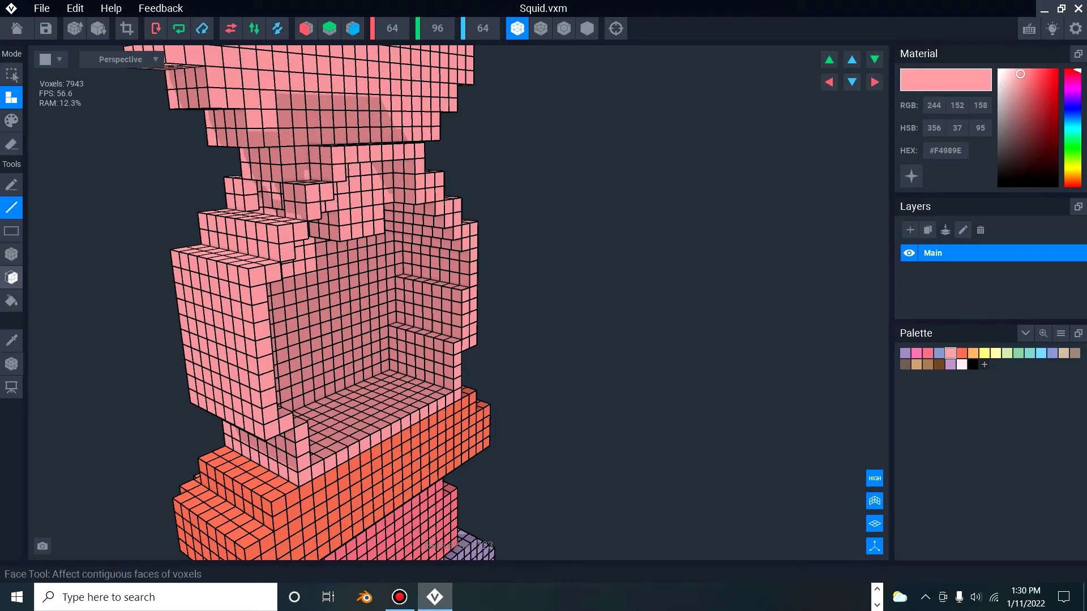
pyautogui.click(12, 277)
pyautogui.click(251, 202)
pyautogui.click(261, 204)
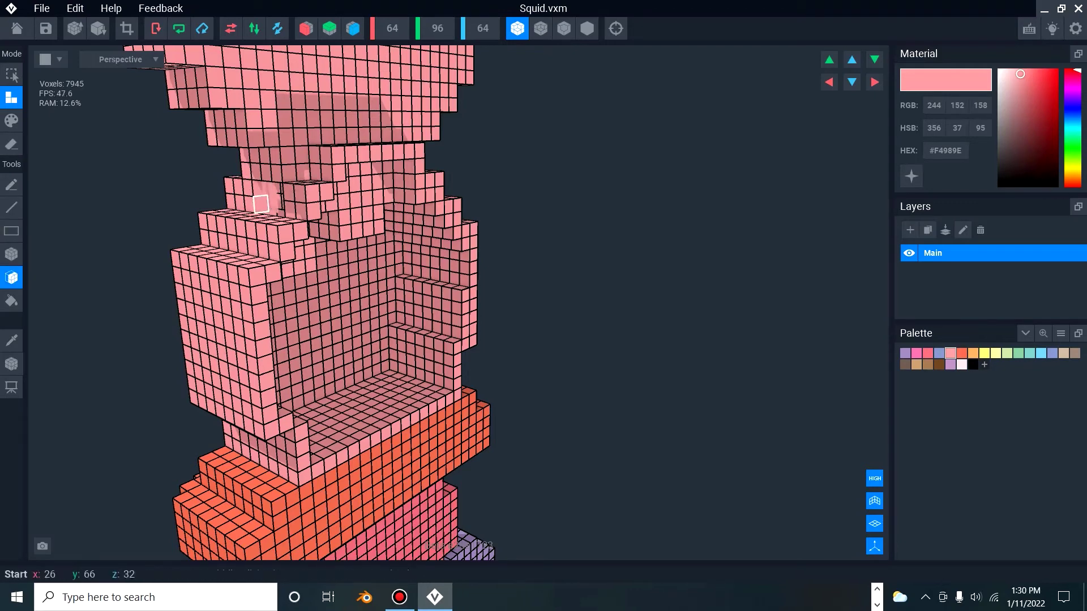
pyautogui.click(270, 207)
pyautogui.click(281, 207)
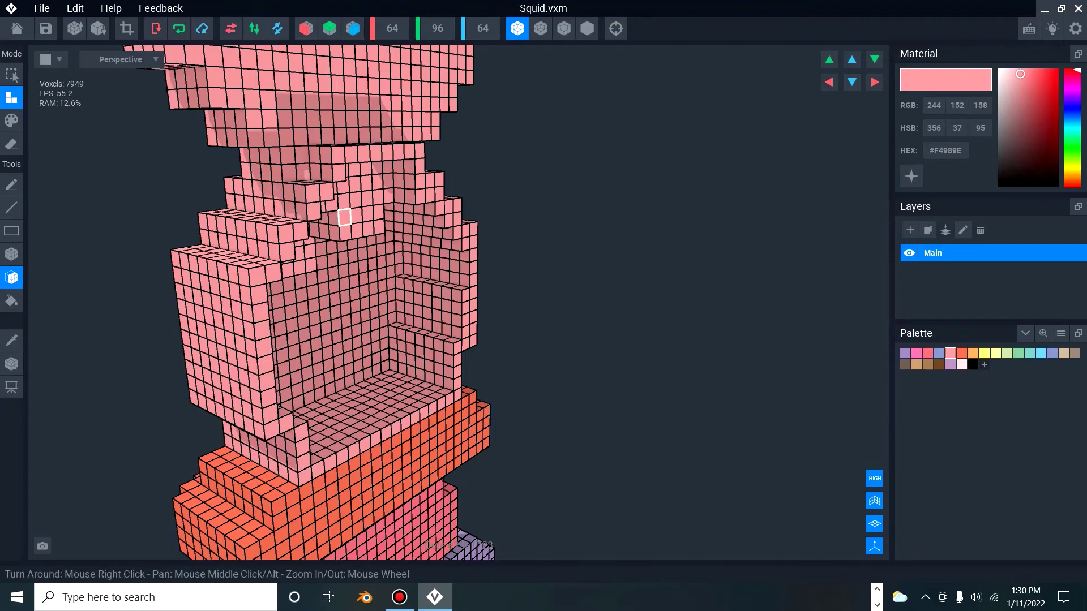
# Close the gap on the opposite side of the neck by adding short columns of pink voxels and extending their faces.
pyautogui.moveTo(345, 217); pyautogui.dragTo(357, 217, button='right')
pyautogui.moveTo(427, 216); pyautogui.dragTo(428, 221, button='right')
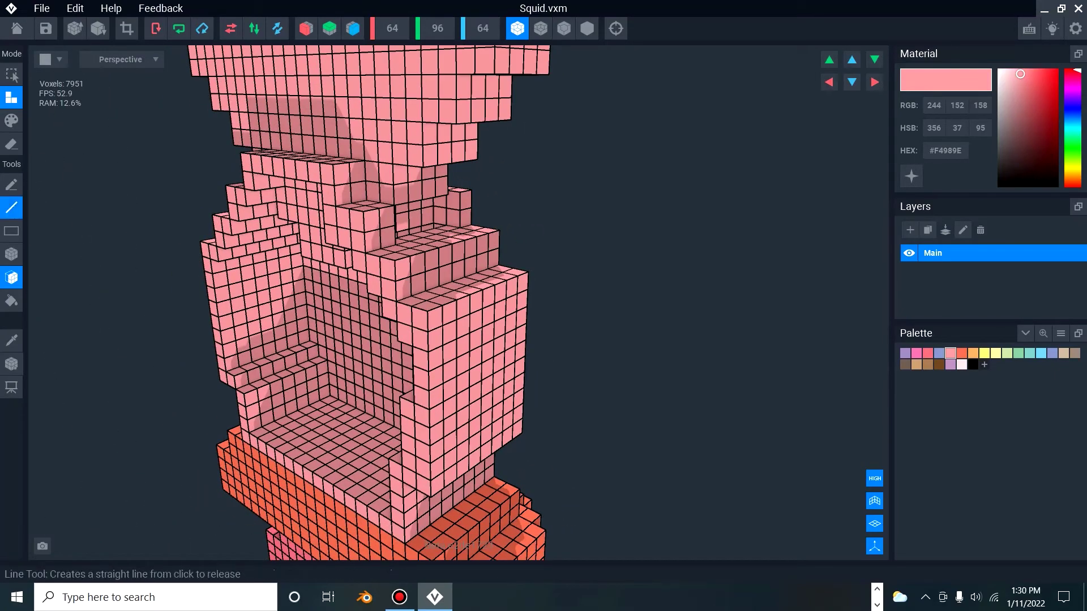
pyautogui.click(12, 207)
pyautogui.moveTo(453, 199); pyautogui.dragTo(440, 218)
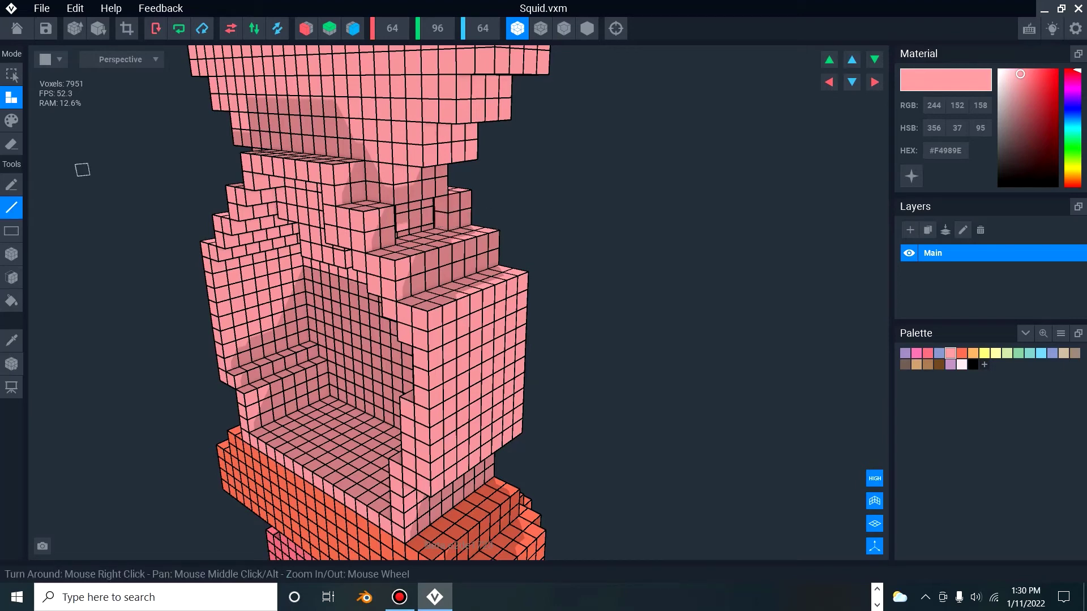
pyautogui.click(12, 185)
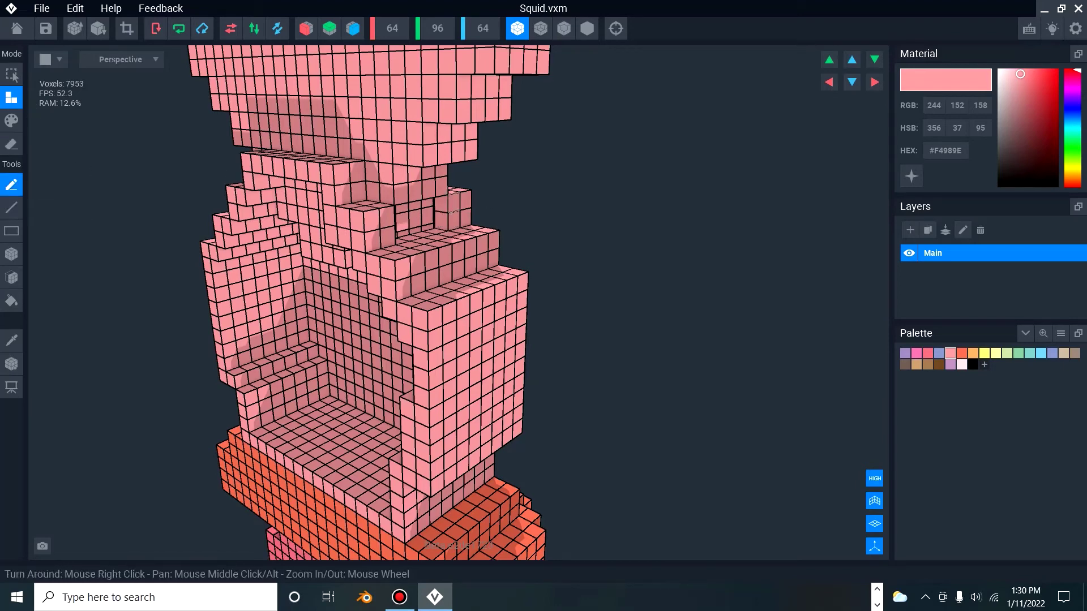
pyautogui.moveTo(441, 203); pyautogui.dragTo(442, 224)
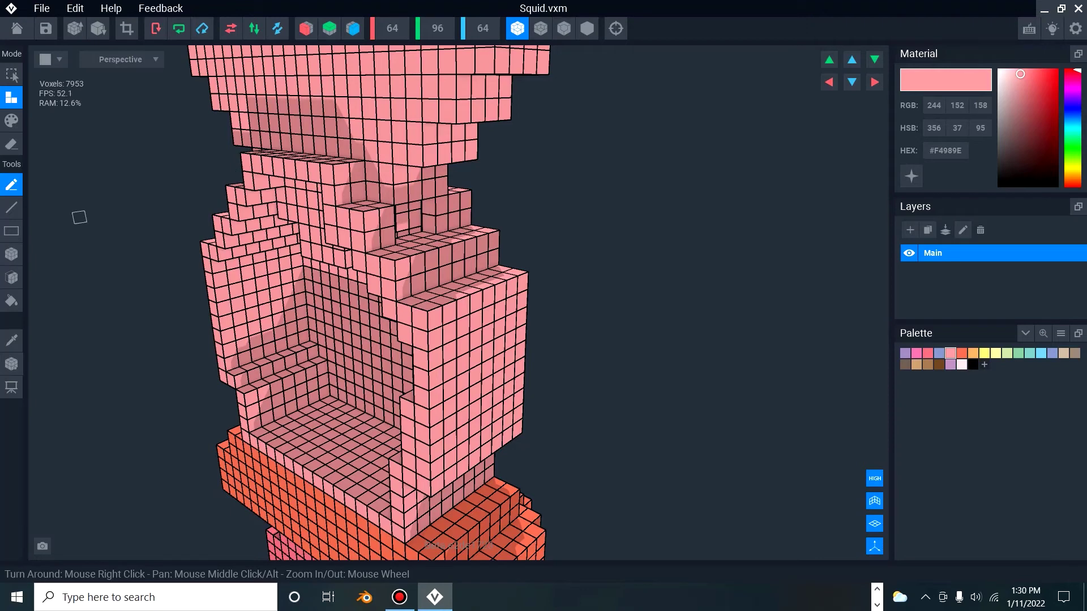
pyautogui.click(12, 277)
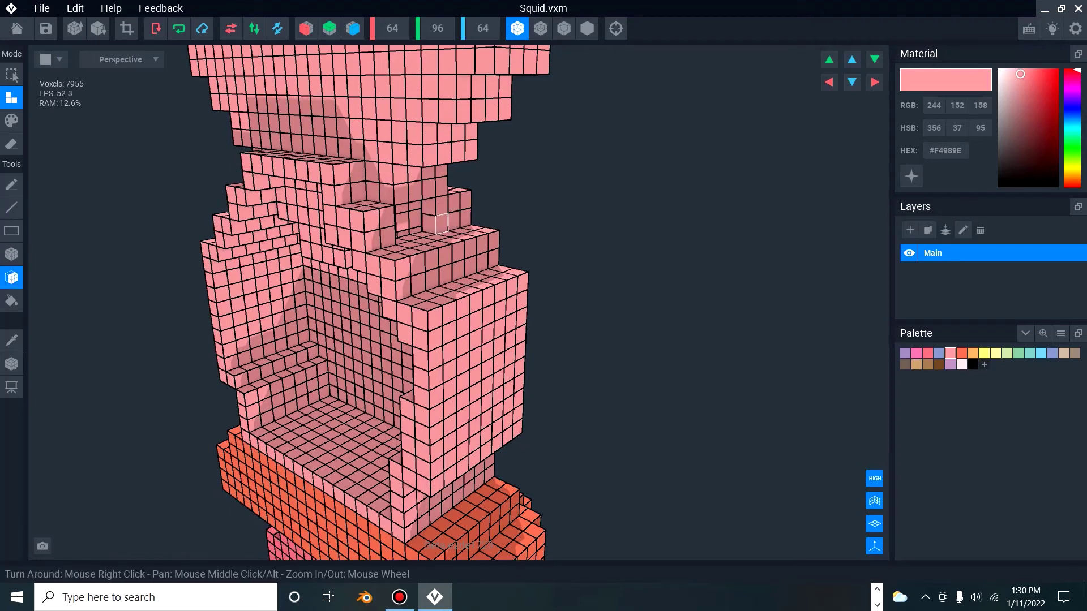
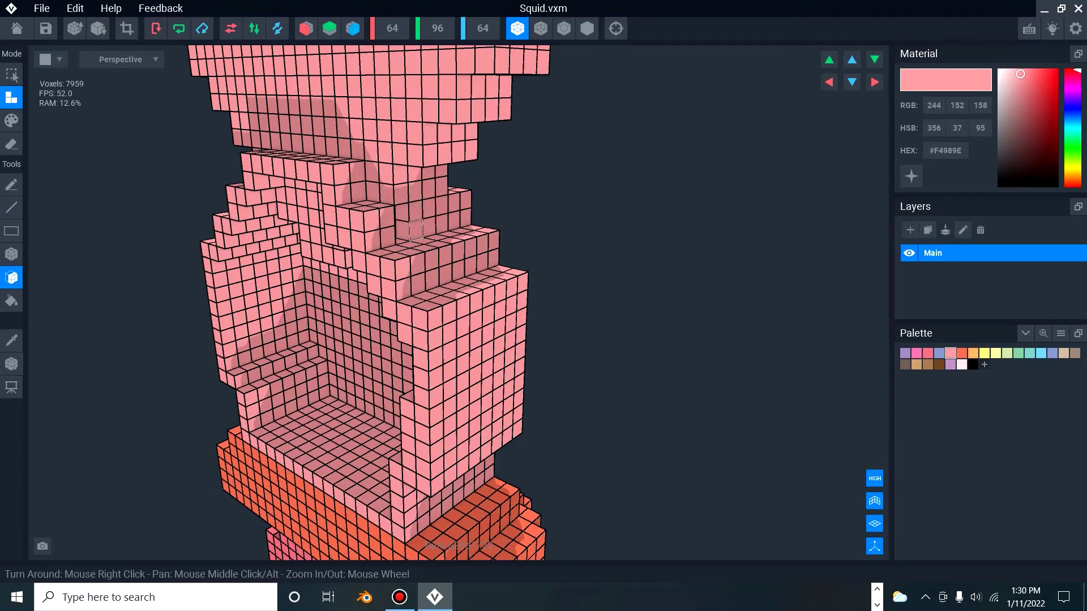
# Turn on X-axis symmetry and fill the remaining openings beside the neck with pink voxels using the Face tool.
pyautogui.scroll(5, 416, 230)
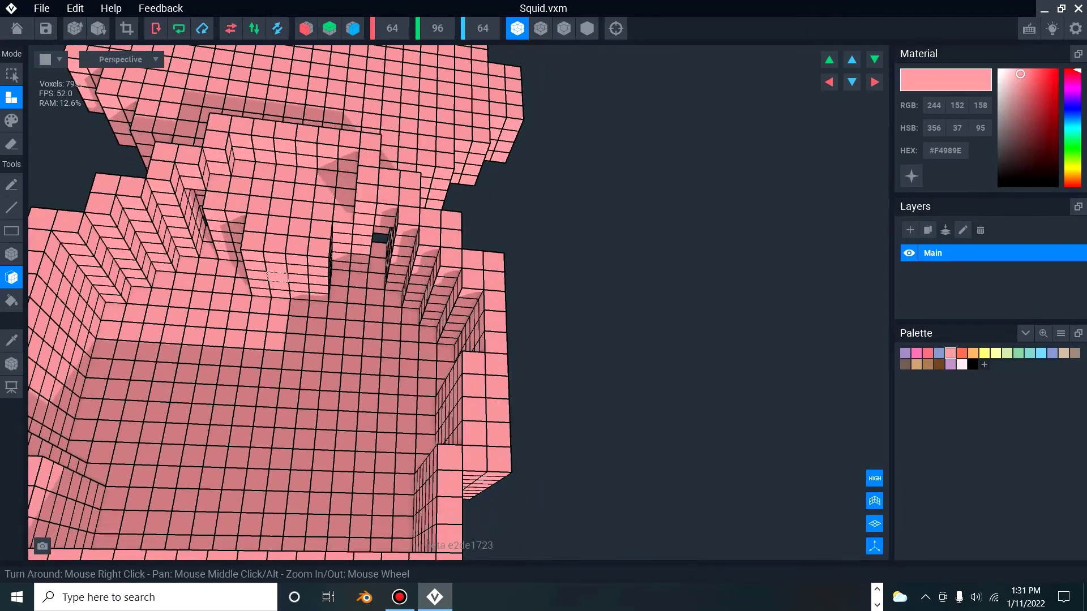
pyautogui.moveTo(278, 277); pyautogui.dragTo(397, 208, button='right')
pyautogui.click(306, 27)
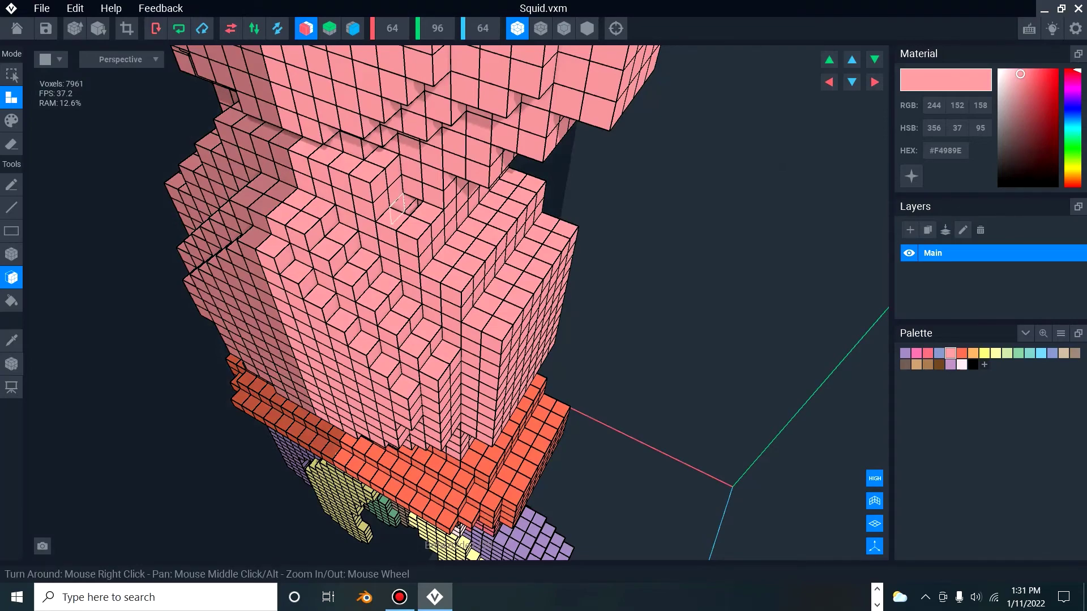
pyautogui.click(396, 208)
pyautogui.moveTo(396, 208); pyautogui.dragTo(591, 270, button='right')
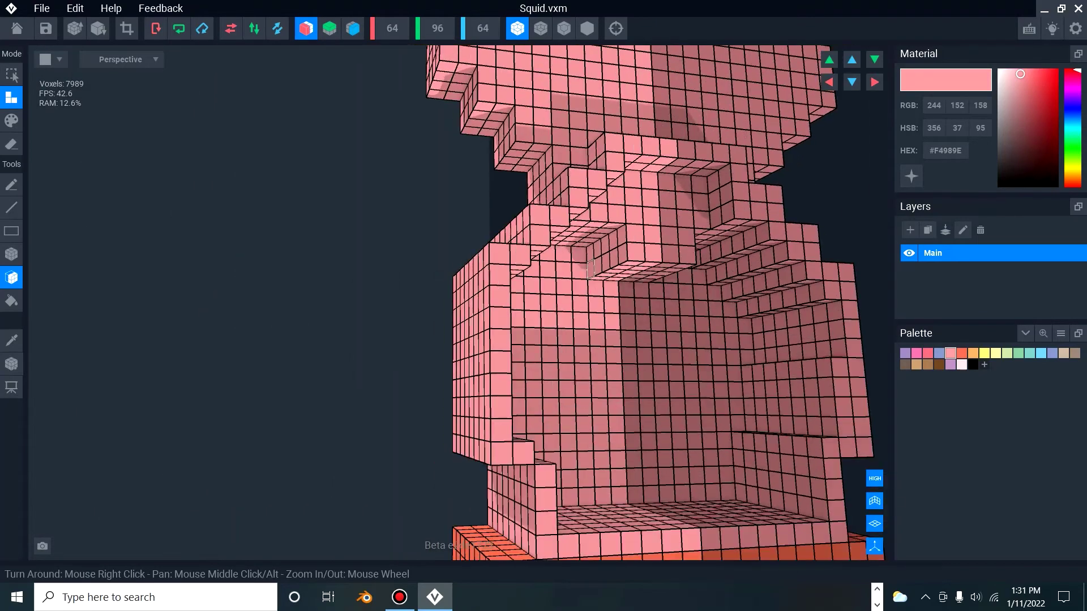
# Erase the block protruding inside the neck layer by layer with the Face tool, and undo the last removal that opens holes.
pyautogui.moveTo(736, 266); pyautogui.dragTo(668, 250, button='middle')
pyautogui.scroll(2, 670, 249)
pyautogui.moveTo(520, 168); pyautogui.dragTo(349, 190, button='middle')
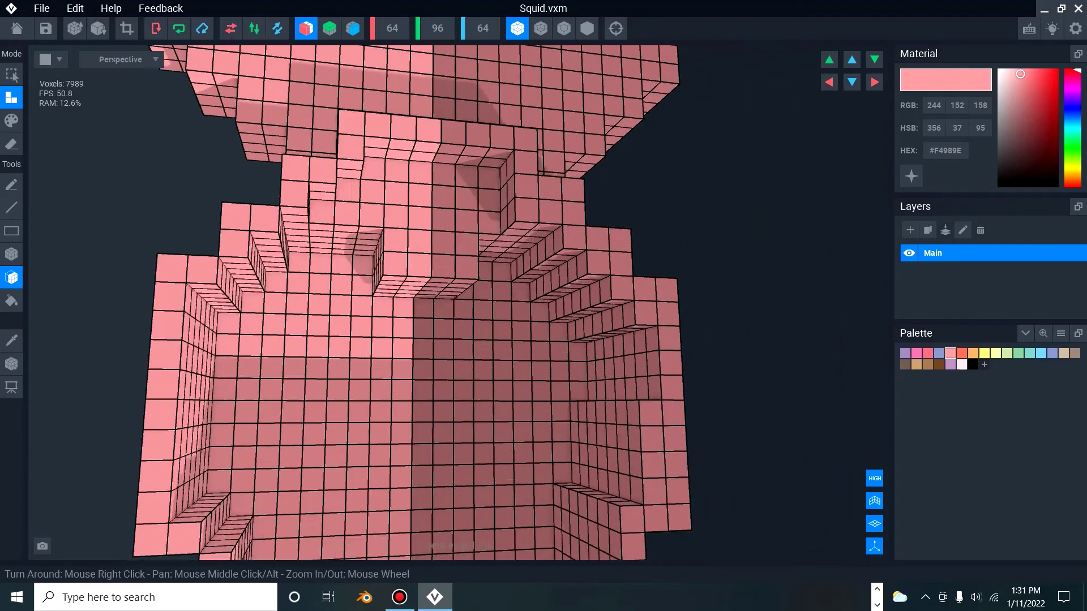
pyautogui.moveTo(629, 227); pyautogui.dragTo(604, 241, button='middle')
pyautogui.scroll(1, 441, 252)
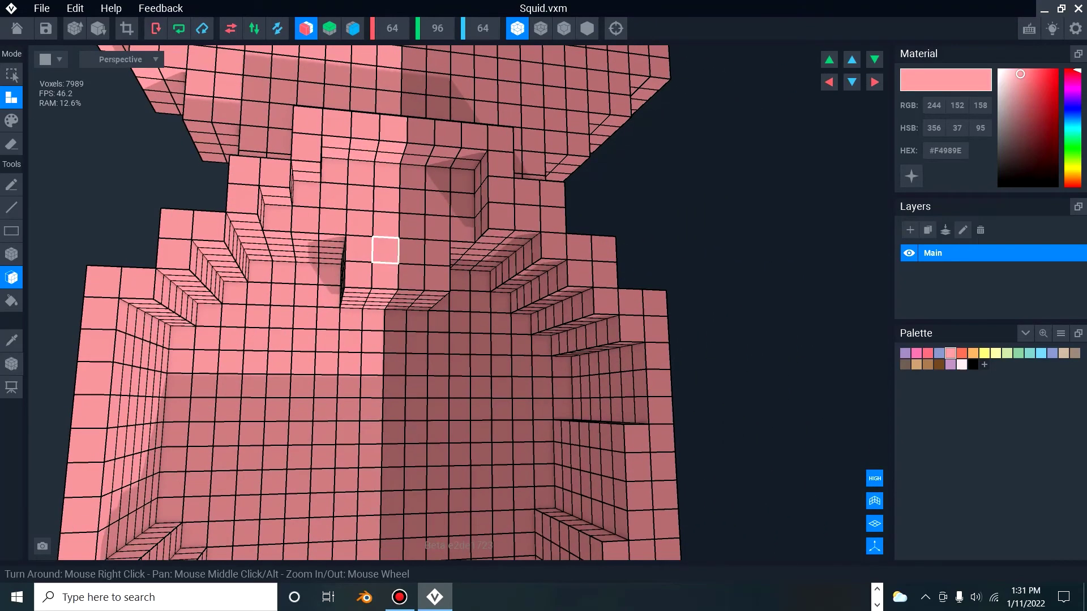
pyautogui.click(11, 144)
pyautogui.moveTo(521, 345)
pyautogui.mouseDown(button='right')
pyautogui.moveTo(475, 344)
pyautogui.moveTo(460, 299)
pyautogui.mouseUp(button='right')
pyautogui.click(404, 274)
pyautogui.click(388, 236)
pyautogui.click(412, 215)
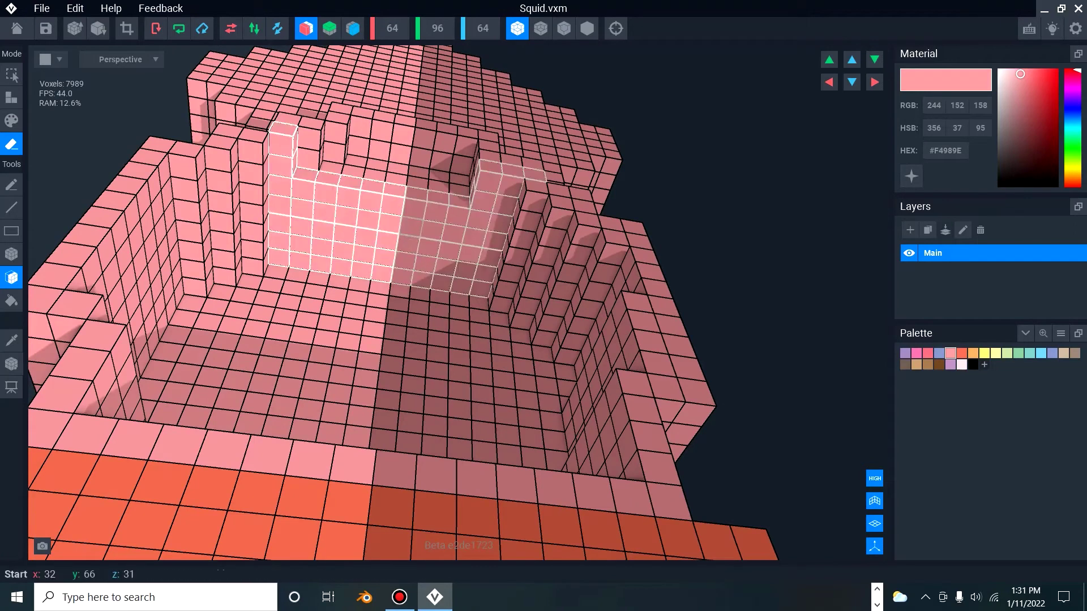
pyautogui.click(413, 215)
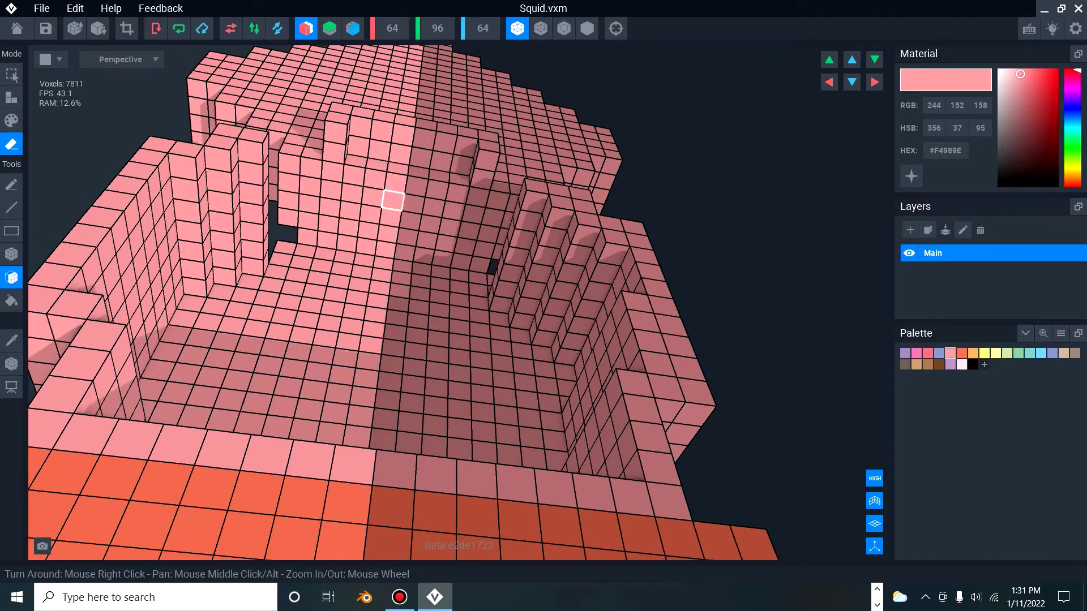
pyautogui.hotkey('ctrl', 'z')
pyautogui.hotkey('ctrl', 'z')
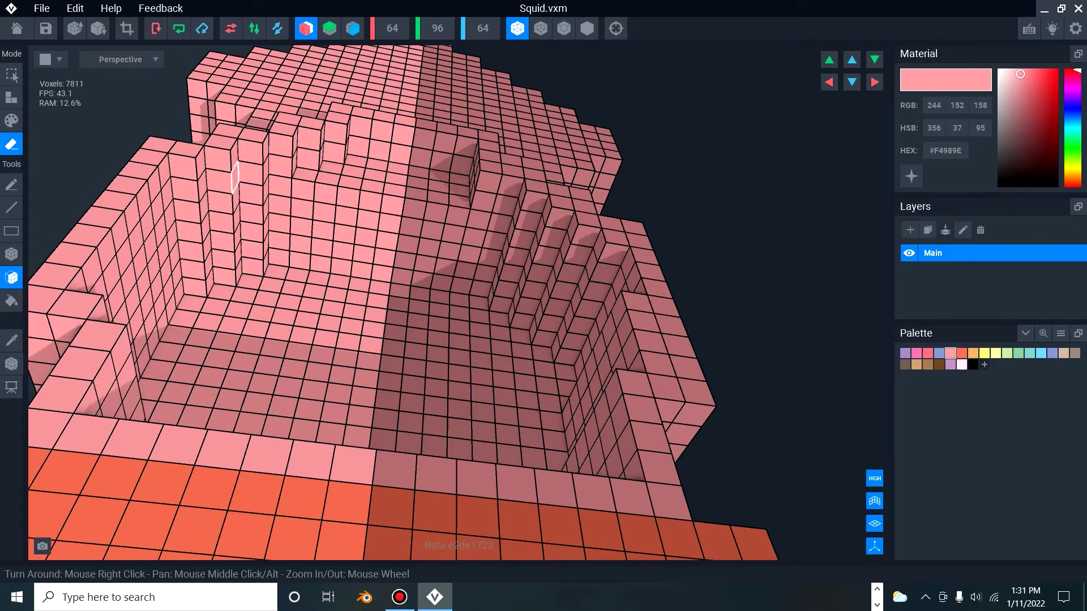
# Erase a rectangular outline on the neck-end wall inside the body with the Line tool, and remove the enclosed area with the Face tool.
pyautogui.click(12, 207)
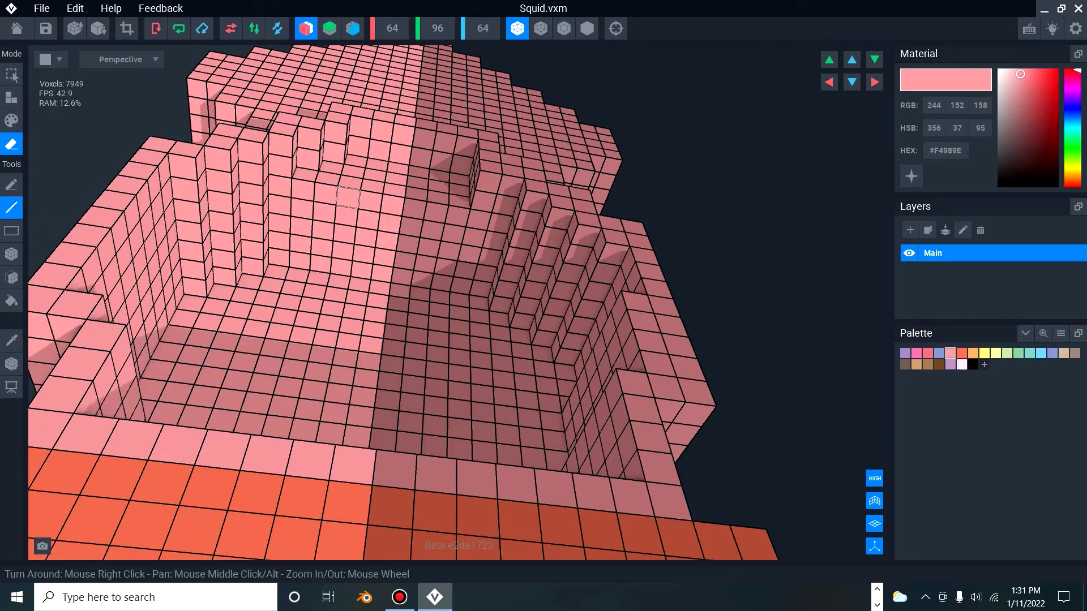
pyautogui.moveTo(303, 190)
pyautogui.mouseDown()
pyautogui.moveTo(301, 247)
pyautogui.moveTo(362, 270)
pyautogui.moveTo(300, 262)
pyautogui.mouseUp()
pyautogui.moveTo(321, 265)
pyautogui.mouseDown()
pyautogui.moveTo(384, 257)
pyautogui.moveTo(384, 266)
pyautogui.mouseUp()
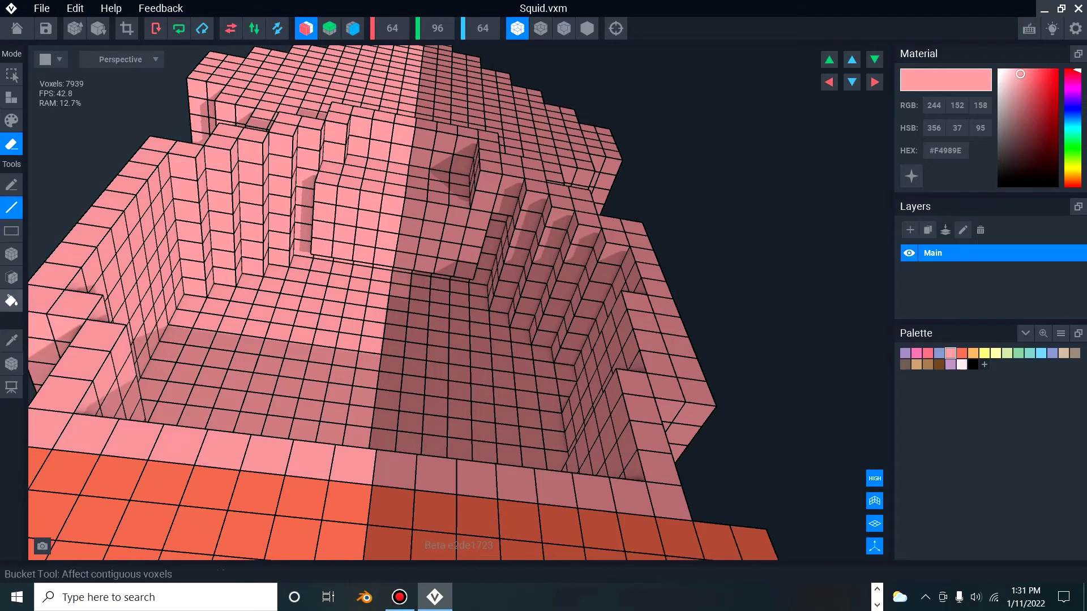
pyautogui.click(11, 277)
pyautogui.click(389, 224)
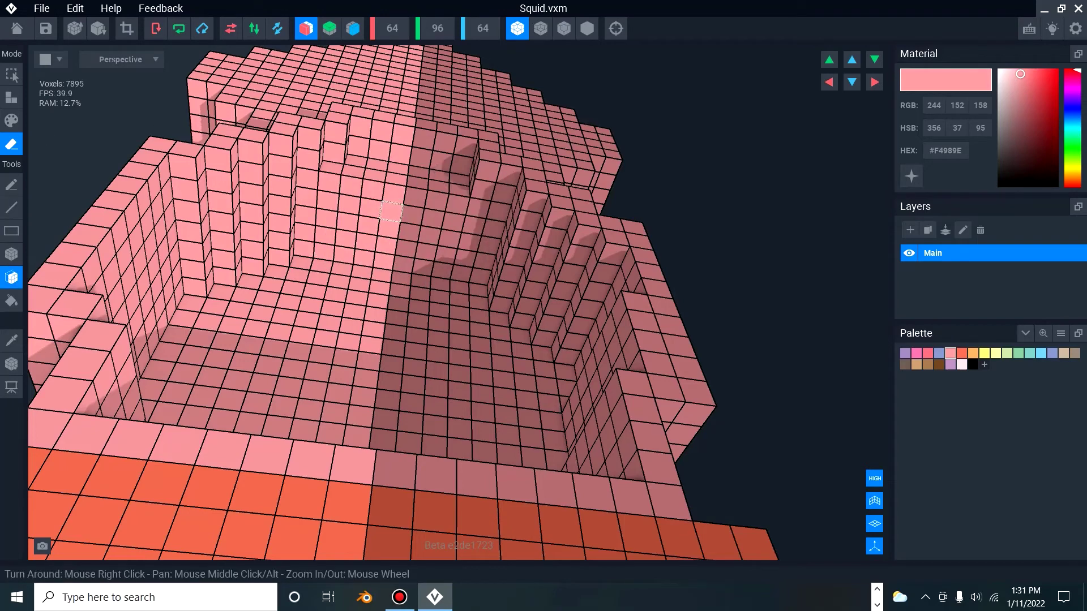
# Outline a narrower rectangle in the neck recess, erase its inside one layer deeper, and outline an even smaller rectangle within it.
pyautogui.click(11, 207)
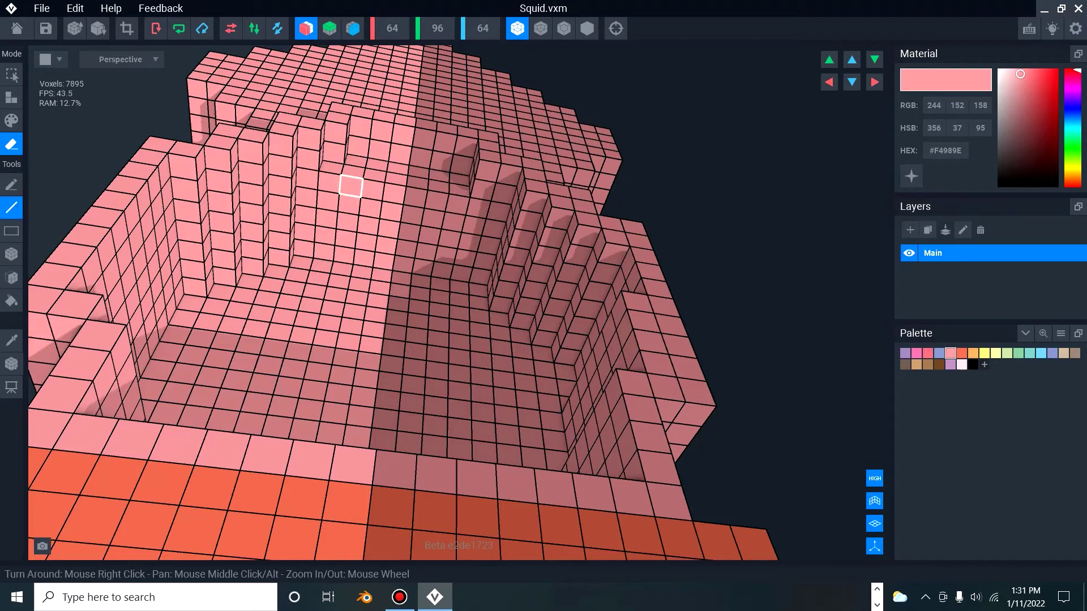
pyautogui.moveTo(331, 179)
pyautogui.mouseDown()
pyautogui.moveTo(324, 240)
pyautogui.moveTo(410, 232)
pyautogui.moveTo(441, 255)
pyautogui.mouseUp()
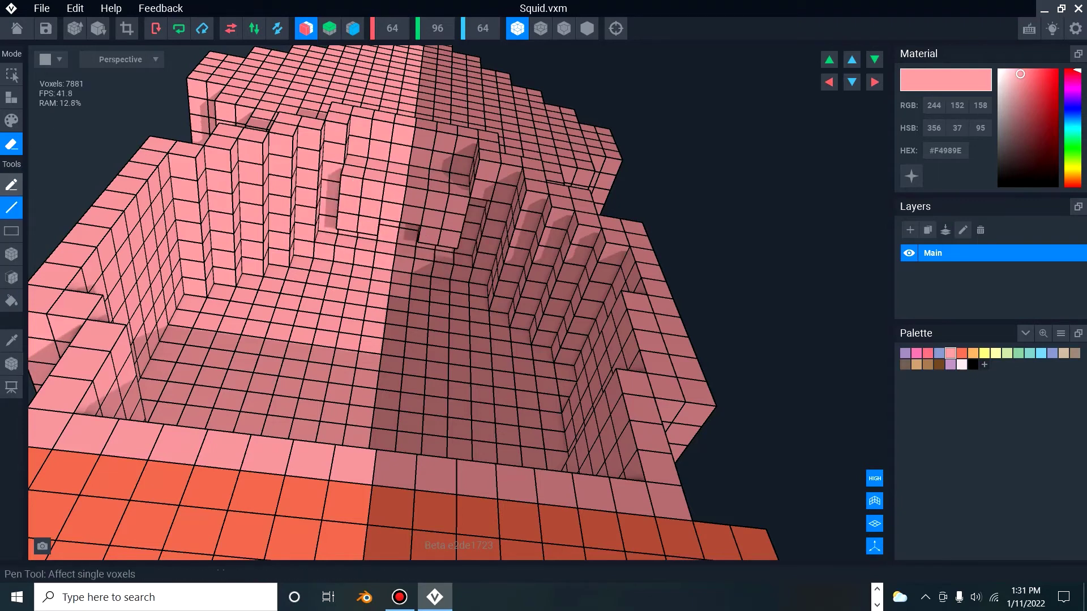
pyautogui.click(11, 184)
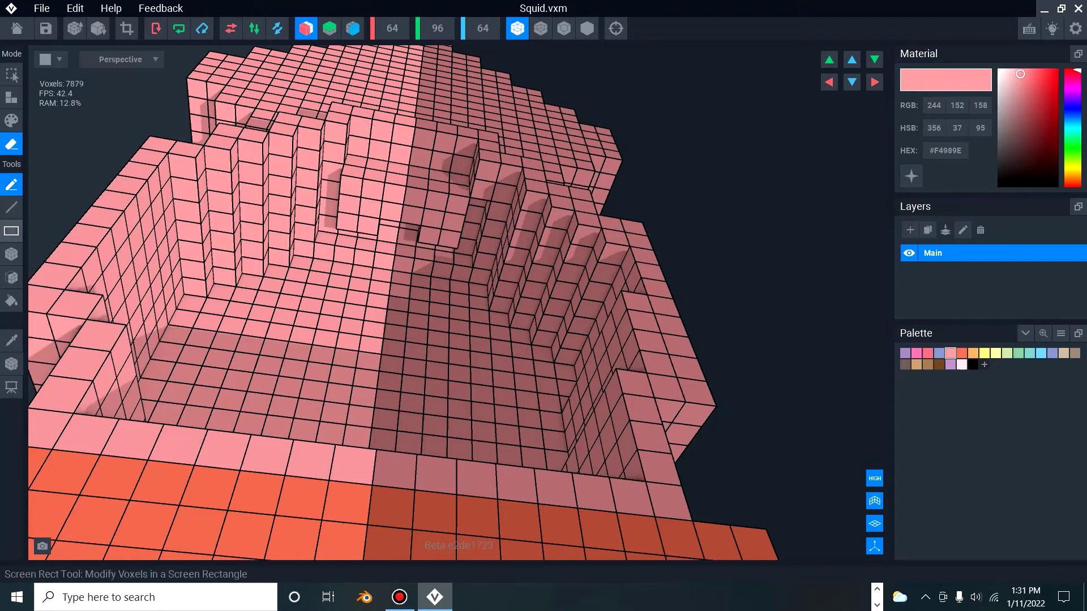
pyautogui.click(11, 207)
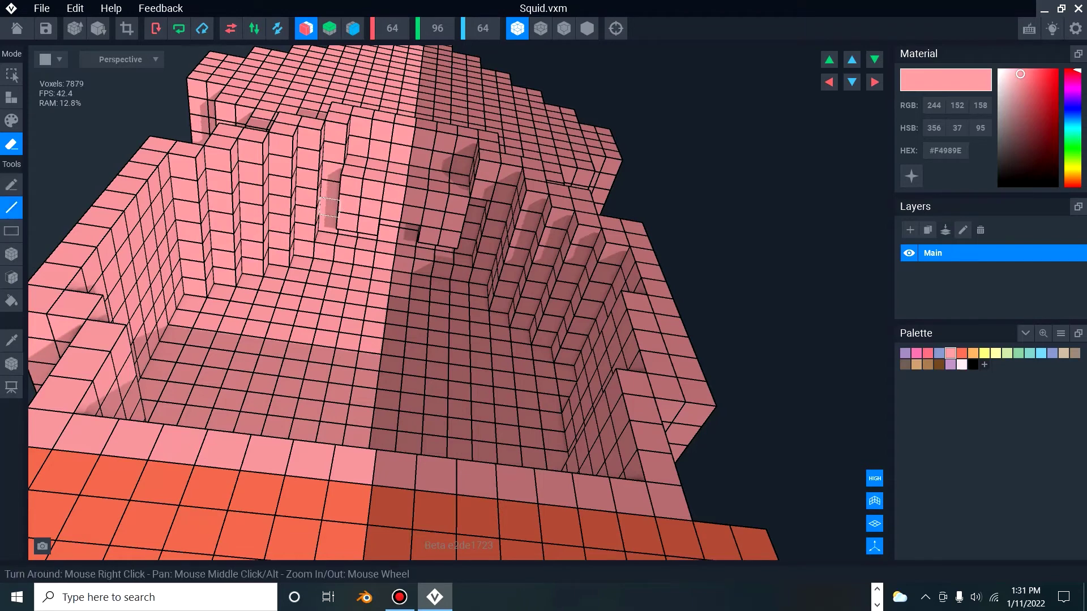
pyautogui.click(11, 301)
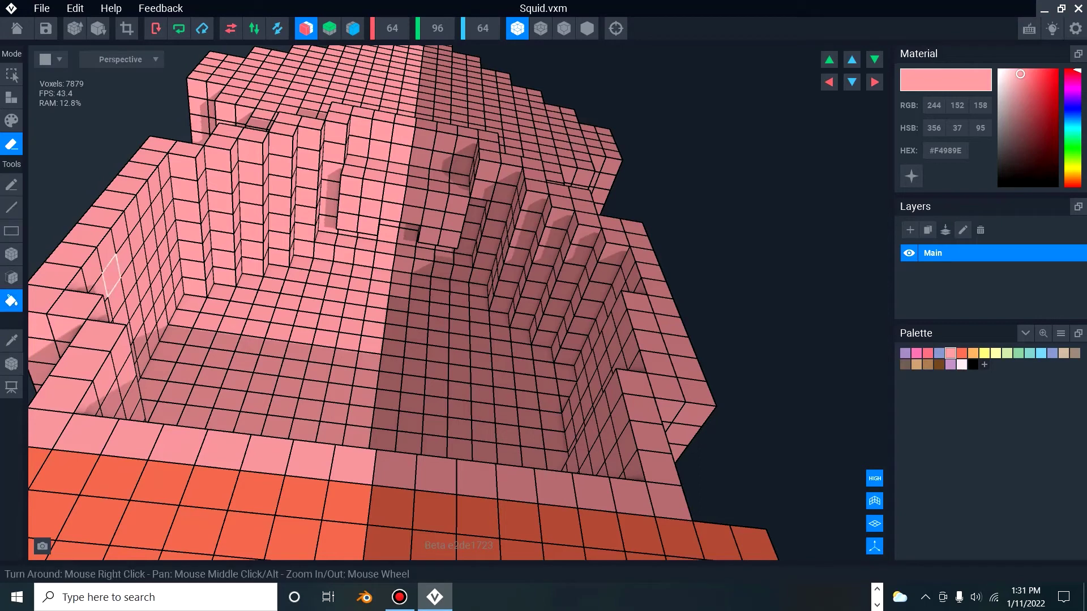
pyautogui.click(11, 278)
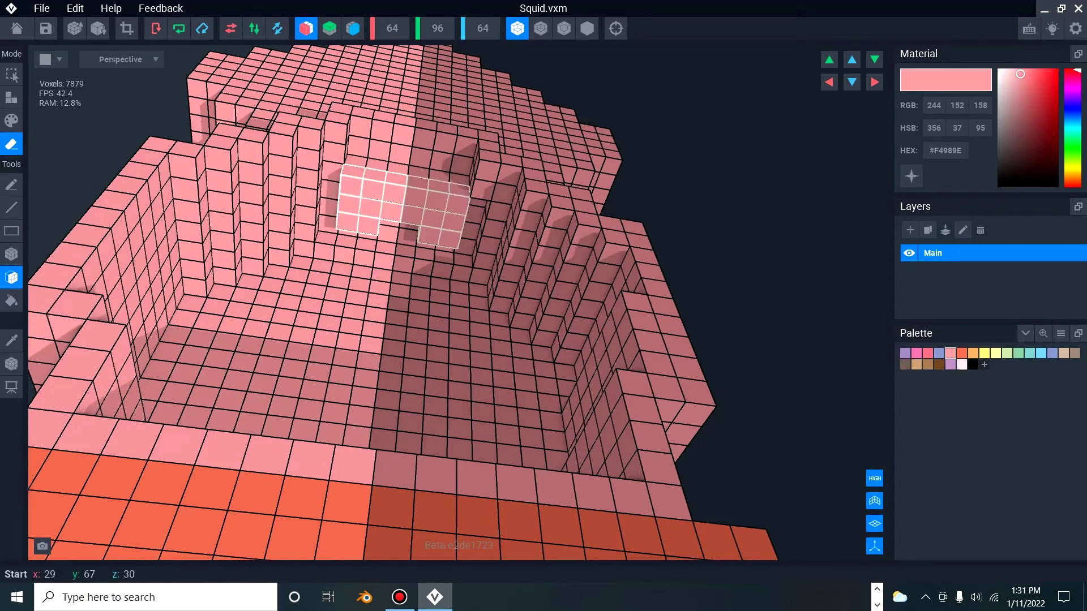
pyautogui.click(11, 207)
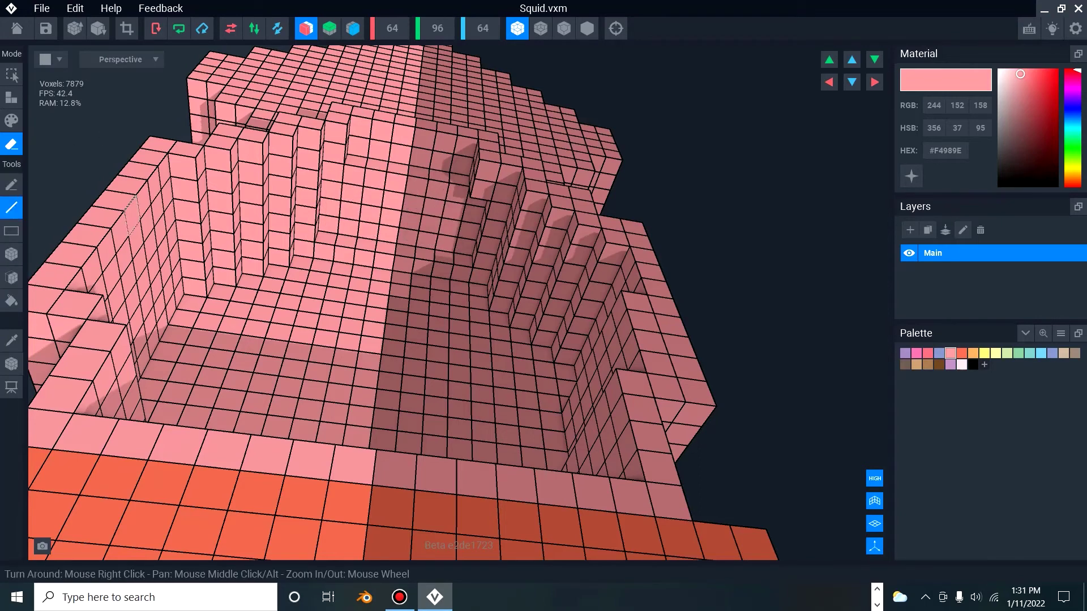
pyautogui.moveTo(353, 176)
pyautogui.mouseDown()
pyautogui.moveTo(350, 212)
pyautogui.moveTo(390, 217)
pyautogui.mouseUp()
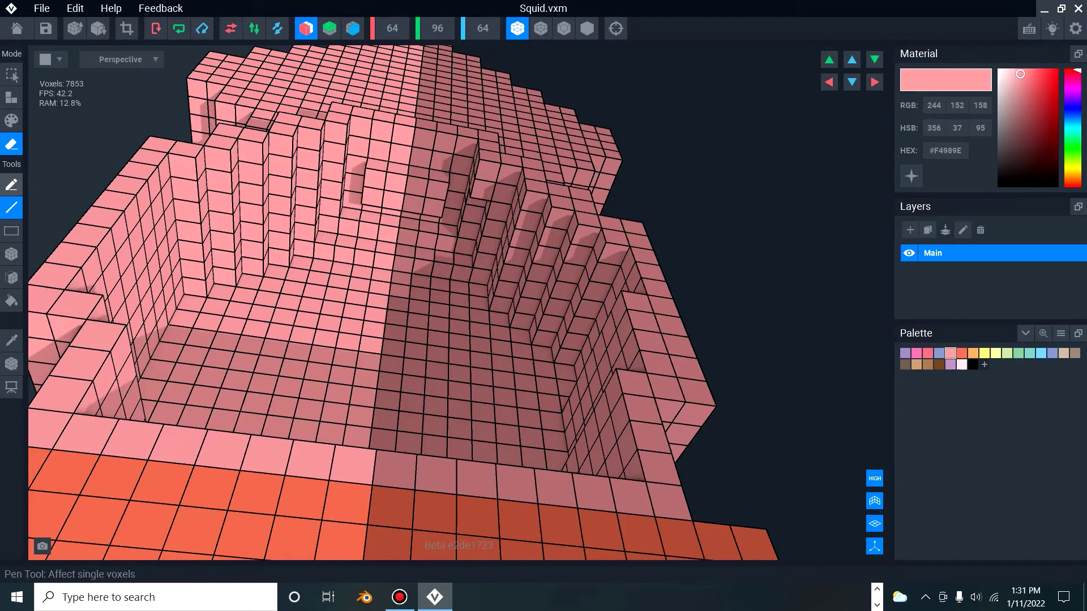
pyautogui.click(12, 185)
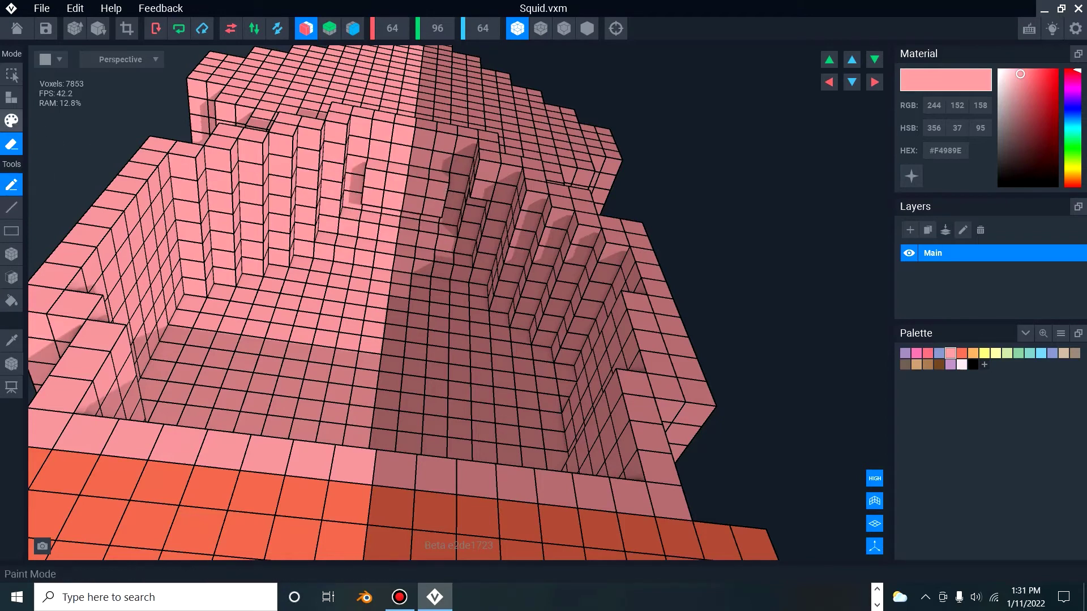
pyautogui.click(12, 98)
pyautogui.click(12, 278)
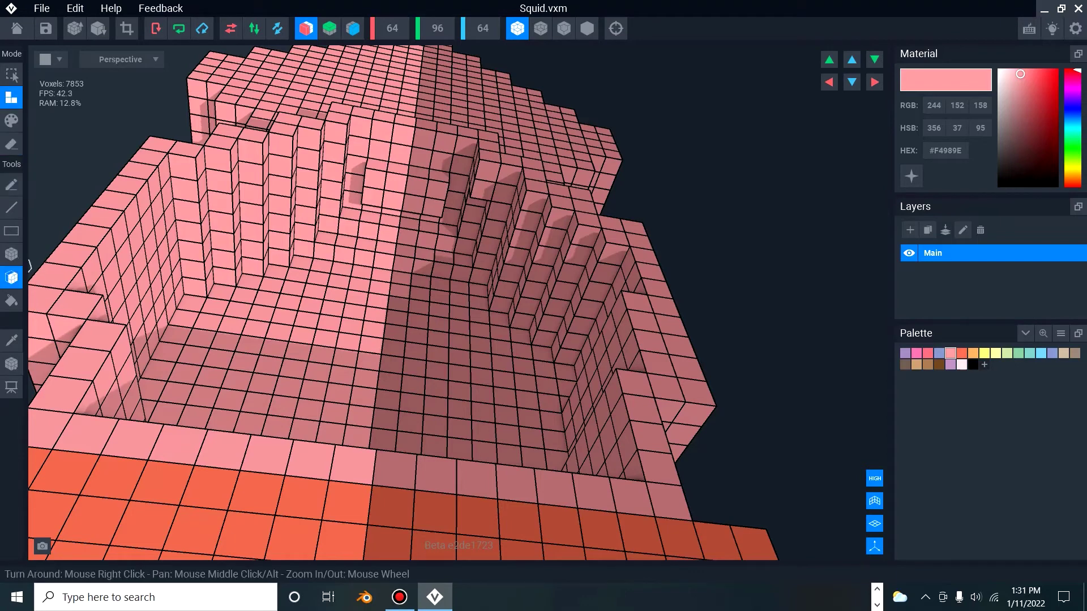
pyautogui.click(375, 179)
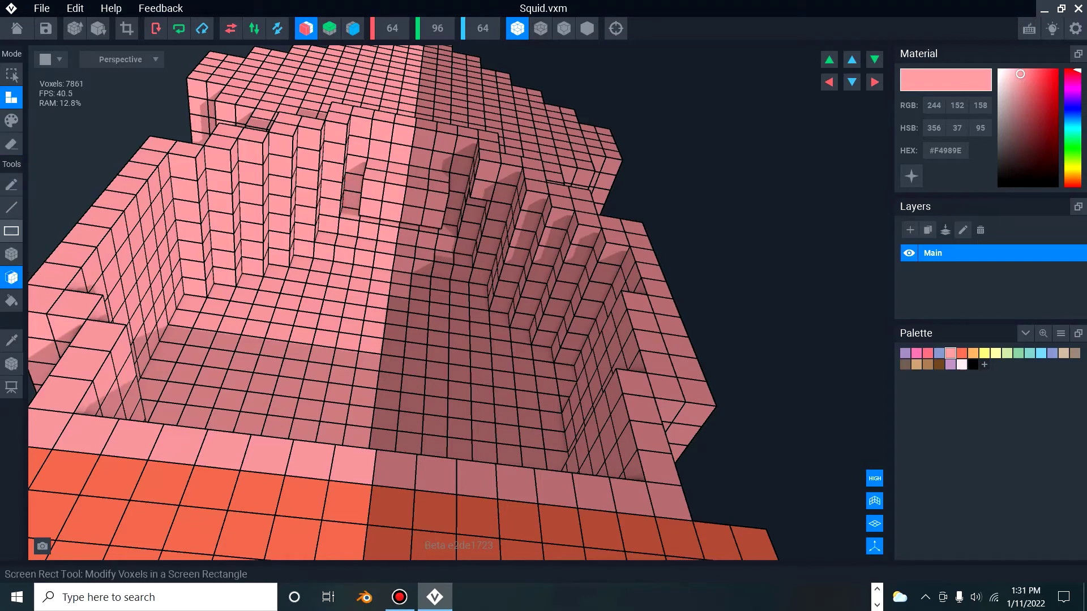
pyautogui.click(11, 144)
pyautogui.click(394, 189)
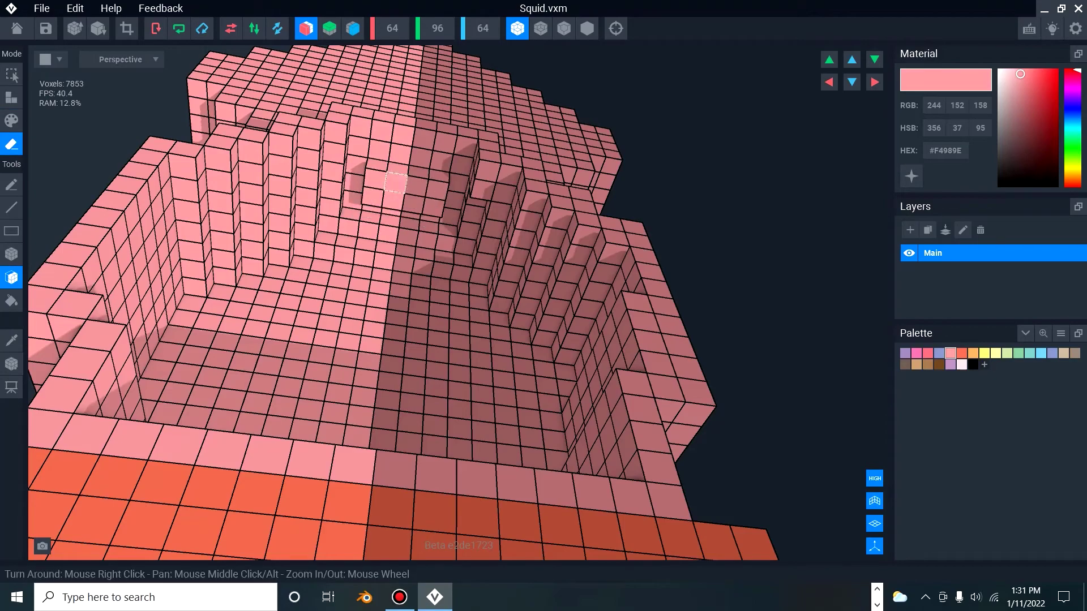
# Erase the small inner rectangle of the neck recess with the Face tool, and undo the last excess removal.
pyautogui.moveTo(395, 190); pyautogui.dragTo(397, 181, button='right')
pyautogui.click(397, 181)
pyautogui.hotkey('ctrl', 'z')
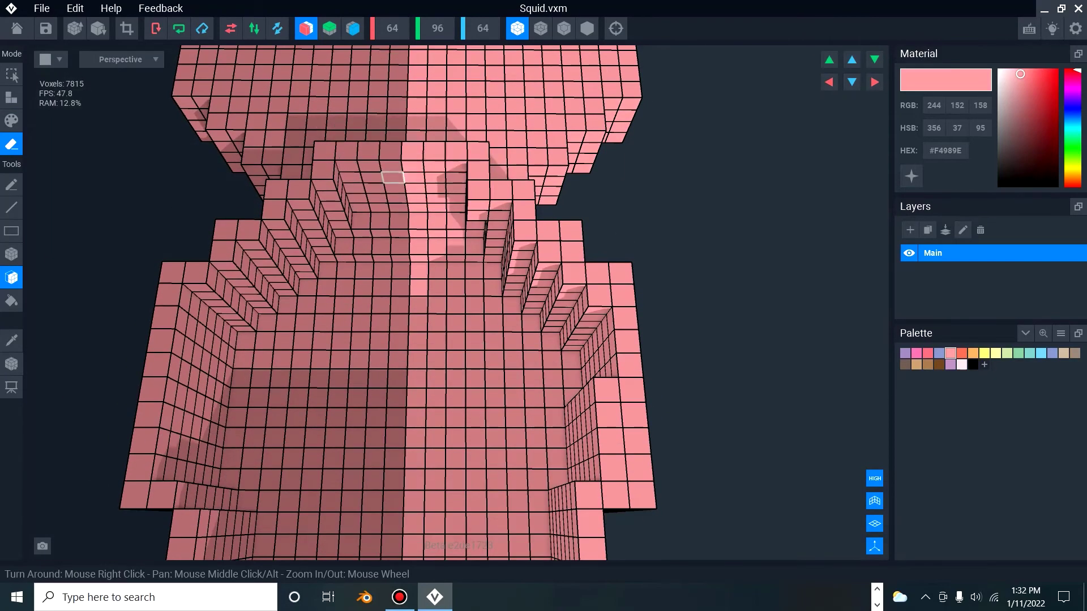
# Erase a one-voxel-wide outline inside the edge of the head's back with the Line tool, following its stepped contour up to the tip.
pyautogui.moveTo(517, 156); pyautogui.dragTo(486, 112, button='right')
pyautogui.scroll(-1, 517, 156)
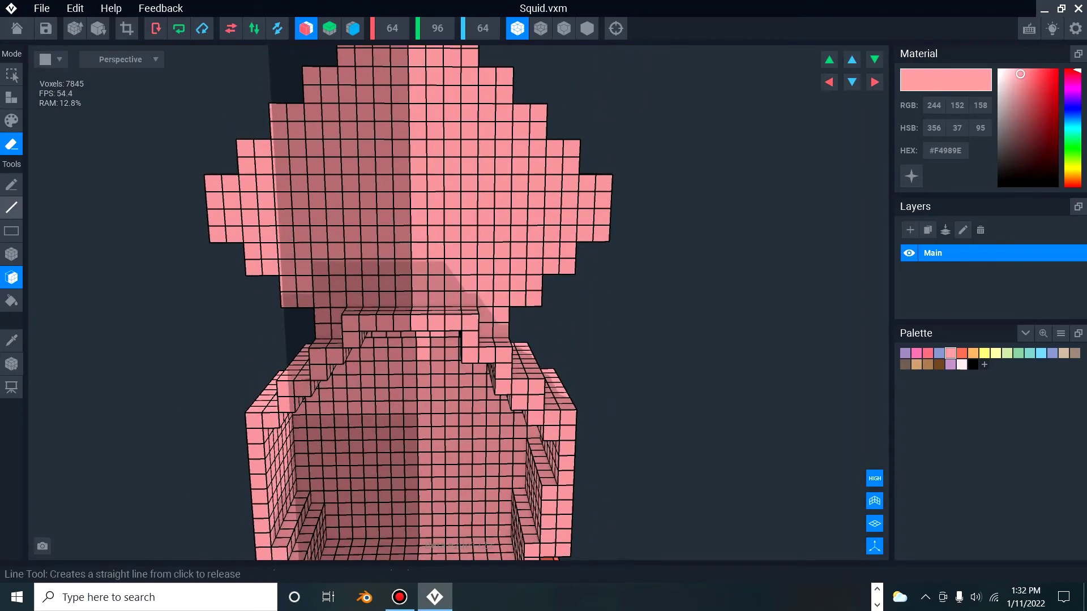
pyautogui.click(12, 207)
pyautogui.moveTo(364, 75)
pyautogui.mouseDown()
pyautogui.moveTo(295, 112)
pyautogui.moveTo(247, 215)
pyautogui.moveTo(249, 199)
pyautogui.moveTo(322, 281)
pyautogui.mouseUp()
pyautogui.moveTo(322, 281); pyautogui.dragTo(451, 281)
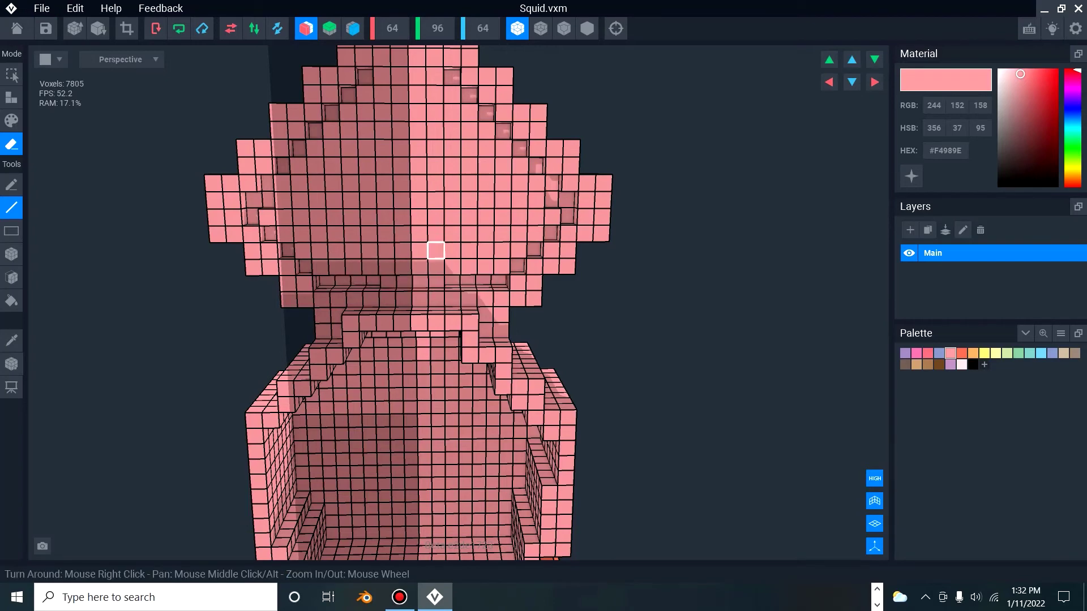
pyautogui.moveTo(436, 250); pyautogui.dragTo(446, 223, button='right')
pyautogui.scroll(1, 452, 167)
pyautogui.moveTo(442, 108); pyautogui.dragTo(439, 156, button='middle')
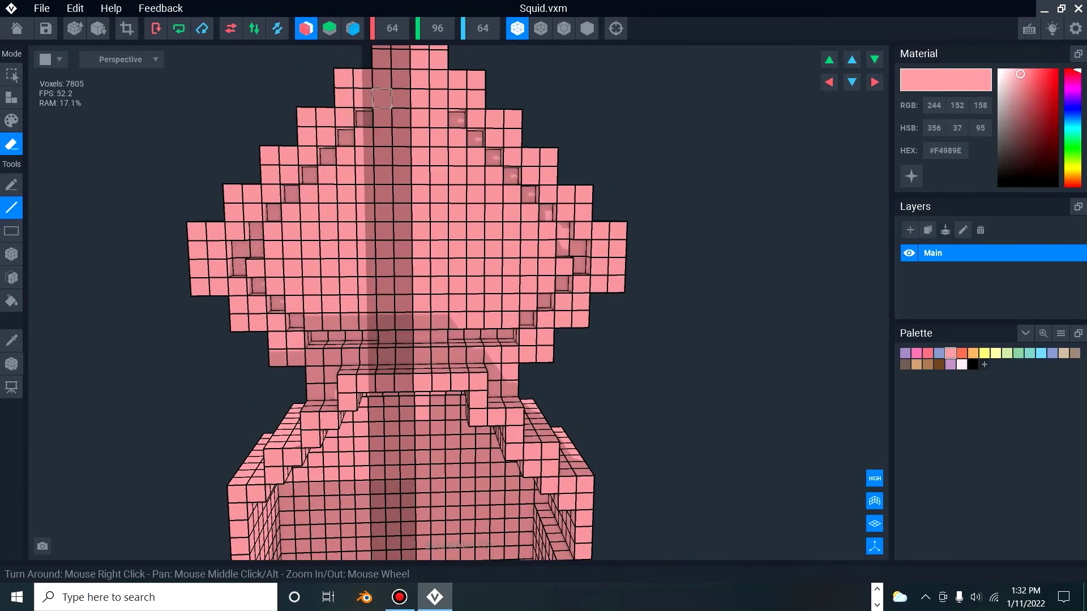
pyautogui.moveTo(382, 97); pyautogui.dragTo(402, 79)
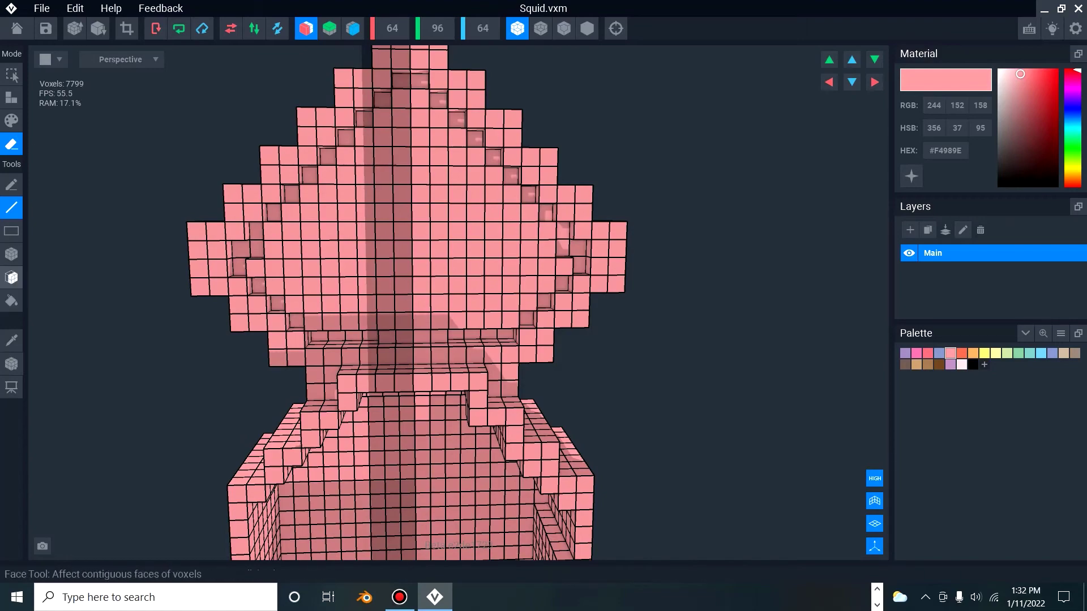
# Hollow out the head from the back by erasing the outlined area layer by layer with the Face tool.
pyautogui.click(11, 277)
pyautogui.click(366, 194)
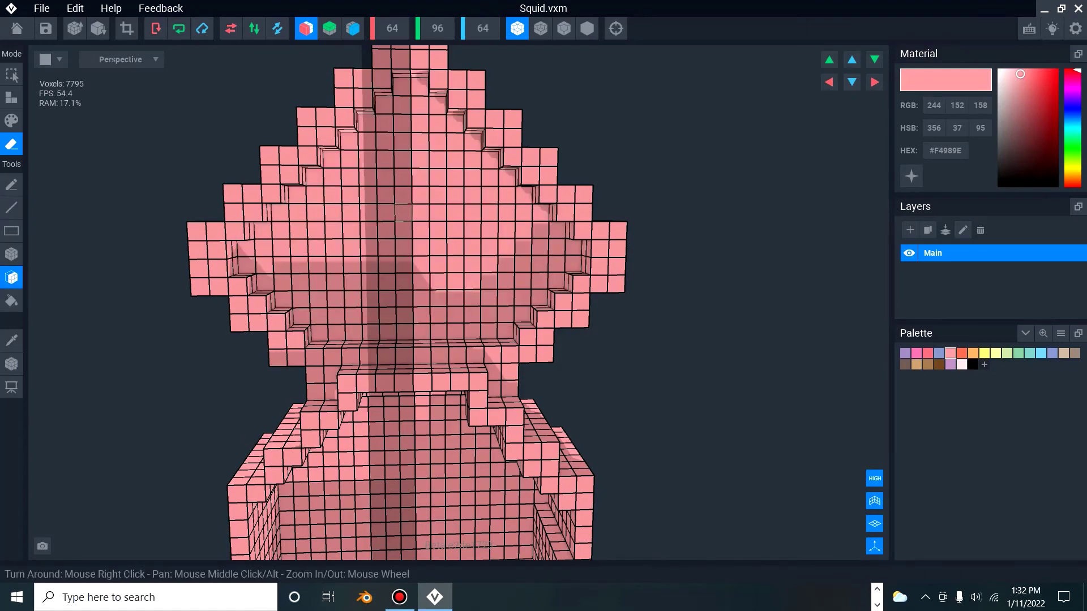
pyautogui.click(403, 213)
pyautogui.moveTo(454, 215); pyautogui.dragTo(428, 224, button='right')
pyautogui.click(429, 226)
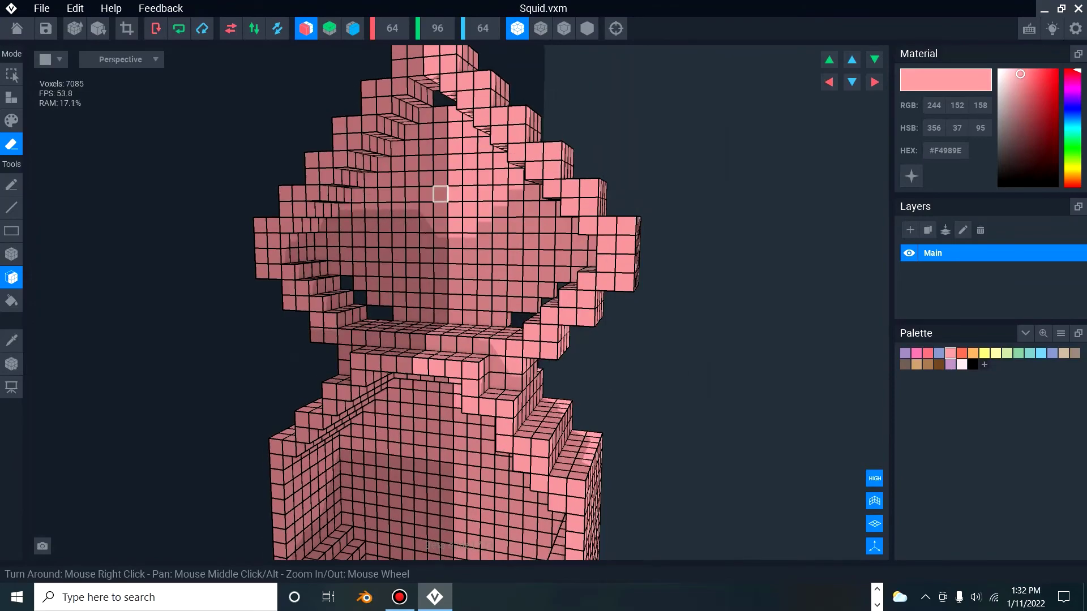
# Switch to attaching voxels with the Line tool and fill the hole near the head's tip with pink voxels.
pyautogui.moveTo(359, 284); pyautogui.dragTo(362, 281, button='right')
pyautogui.scroll(4, 361, 281)
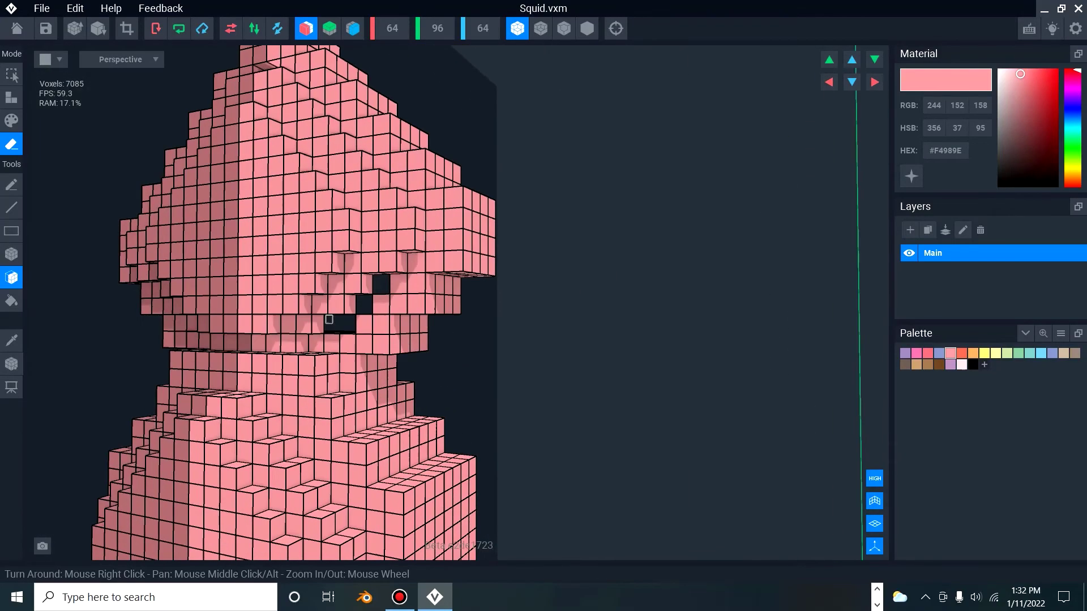
pyautogui.moveTo(318, 324)
pyautogui.mouseDown(button='right')
pyautogui.moveTo(235, 292)
pyautogui.moveTo(213, 311)
pyautogui.moveTo(321, 305)
pyautogui.mouseUp(button='right')
pyautogui.click(12, 208)
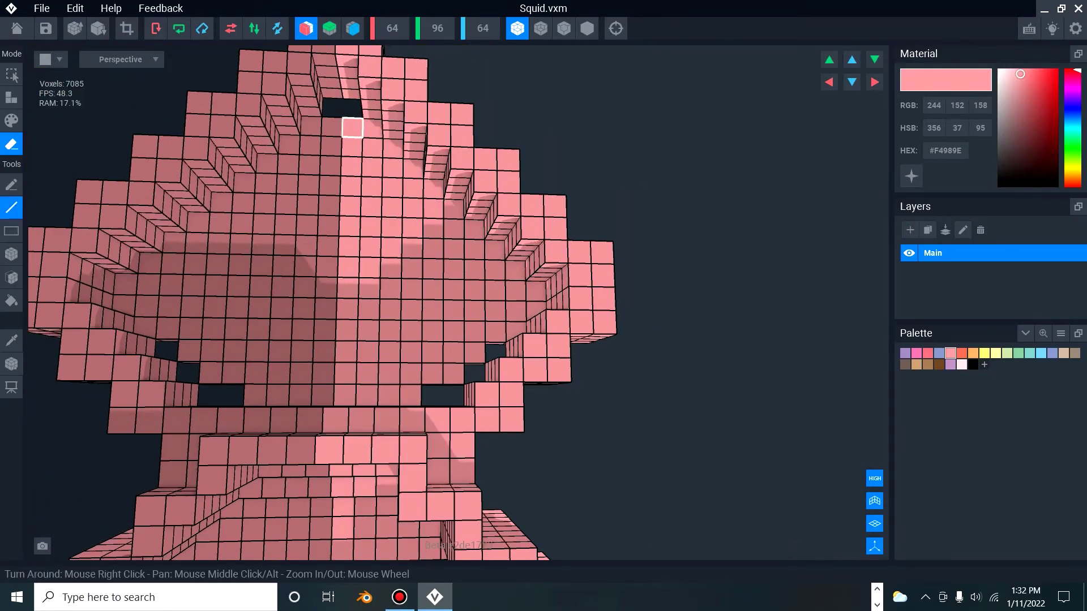
pyautogui.click(12, 97)
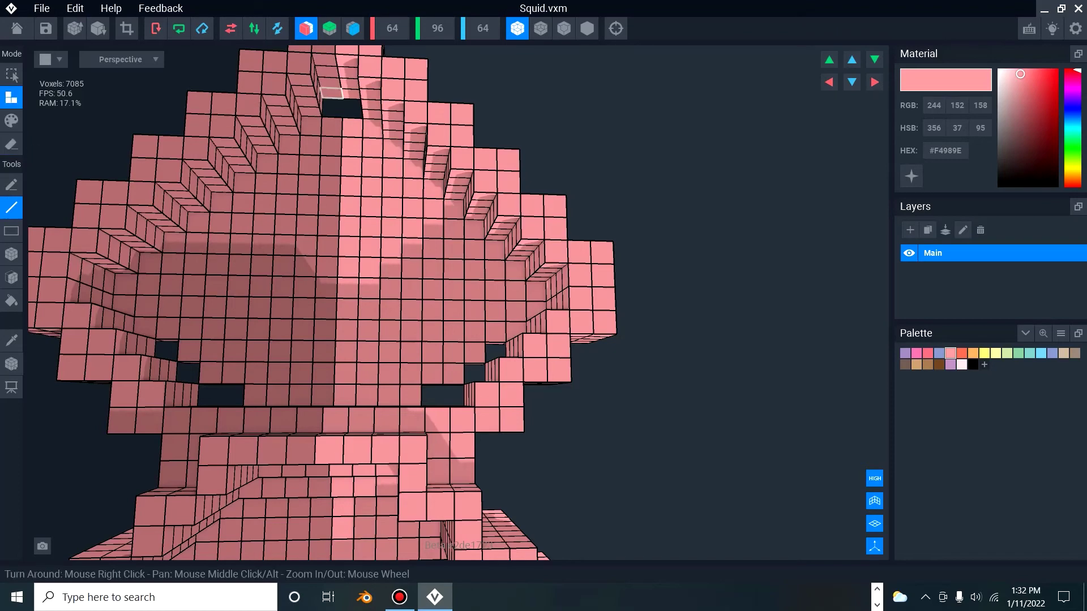
pyautogui.moveTo(189, 351); pyautogui.dragTo(193, 350, button='right')
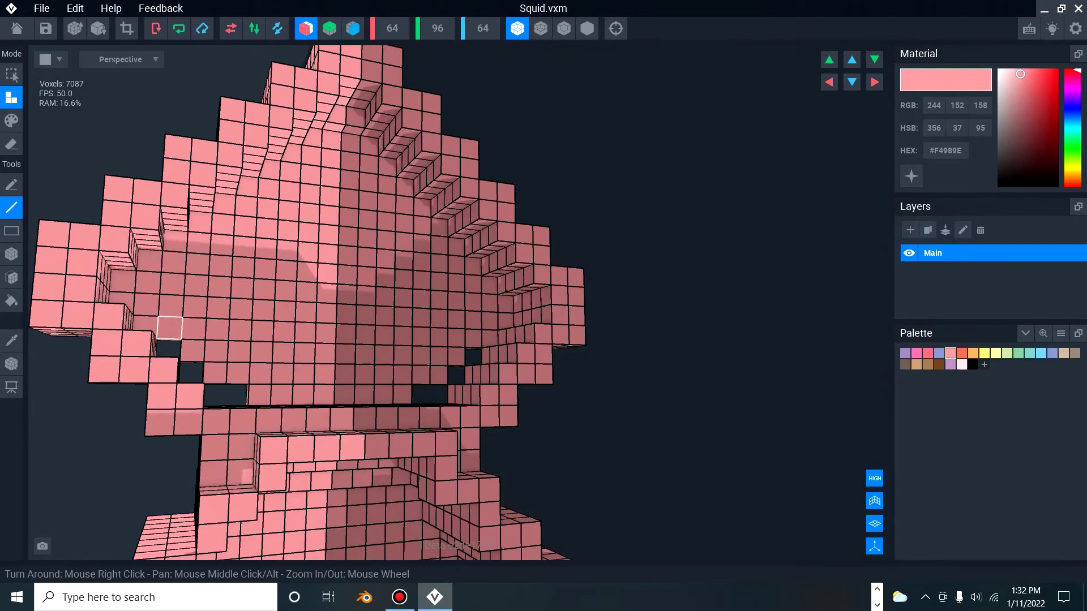
# Patch the holes along the lower sides of the head with short lines of pink voxels.
pyautogui.moveTo(168, 358); pyautogui.dragTo(177, 362, button='right')
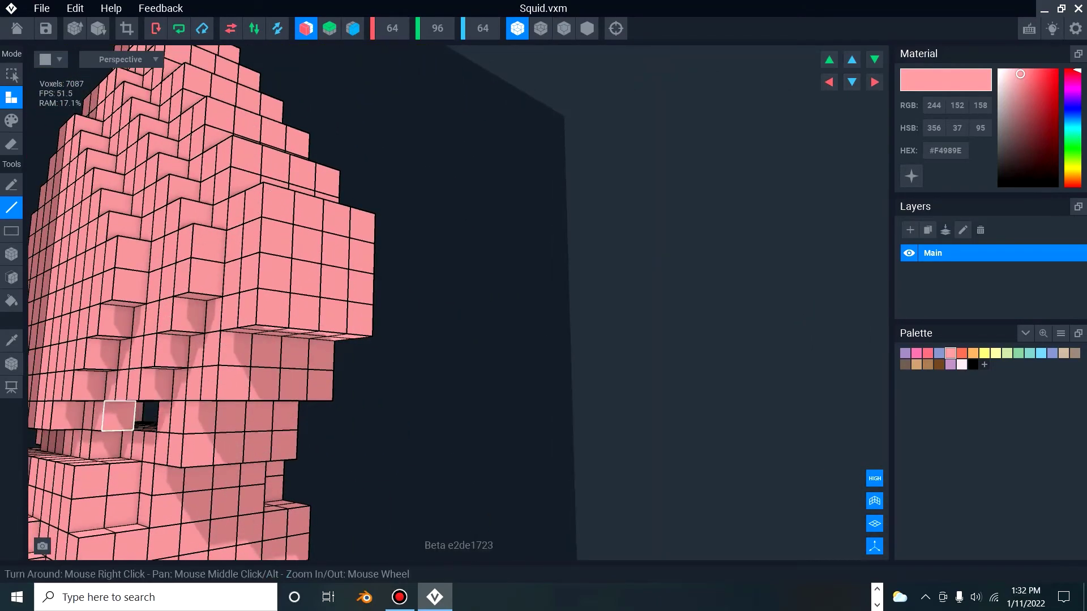
pyautogui.moveTo(130, 416); pyautogui.dragTo(117, 396, button='right')
pyautogui.moveTo(120, 418); pyautogui.dragTo(149, 417)
pyautogui.moveTo(120, 403); pyautogui.dragTo(164, 304, button='right')
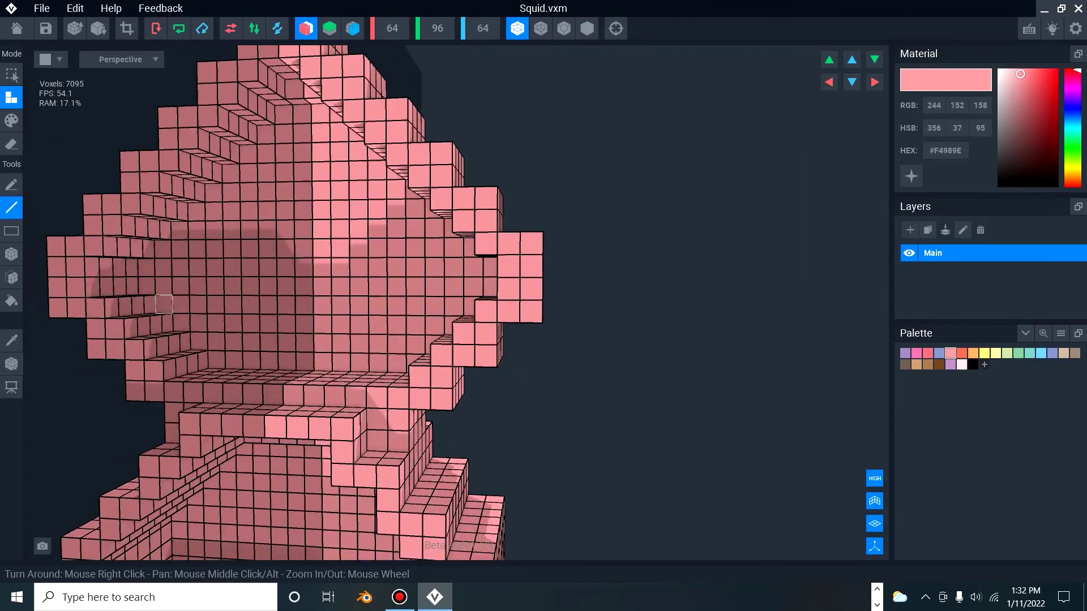
pyautogui.scroll(-5, 435, 325)
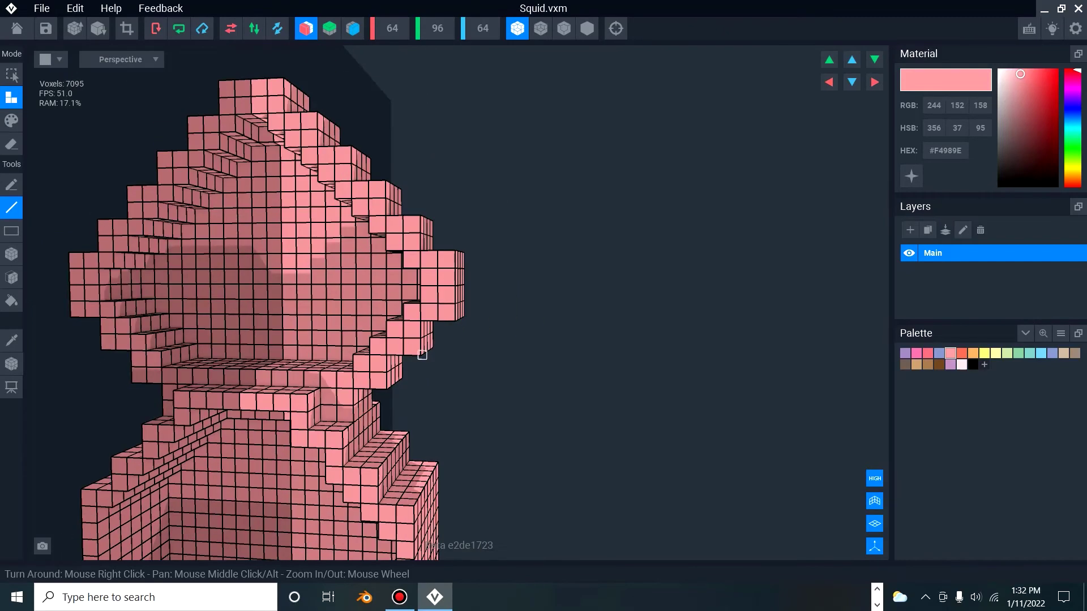
pyautogui.scroll(6, 372, 381)
pyautogui.moveTo(296, 466); pyautogui.dragTo(163, 374, button='right')
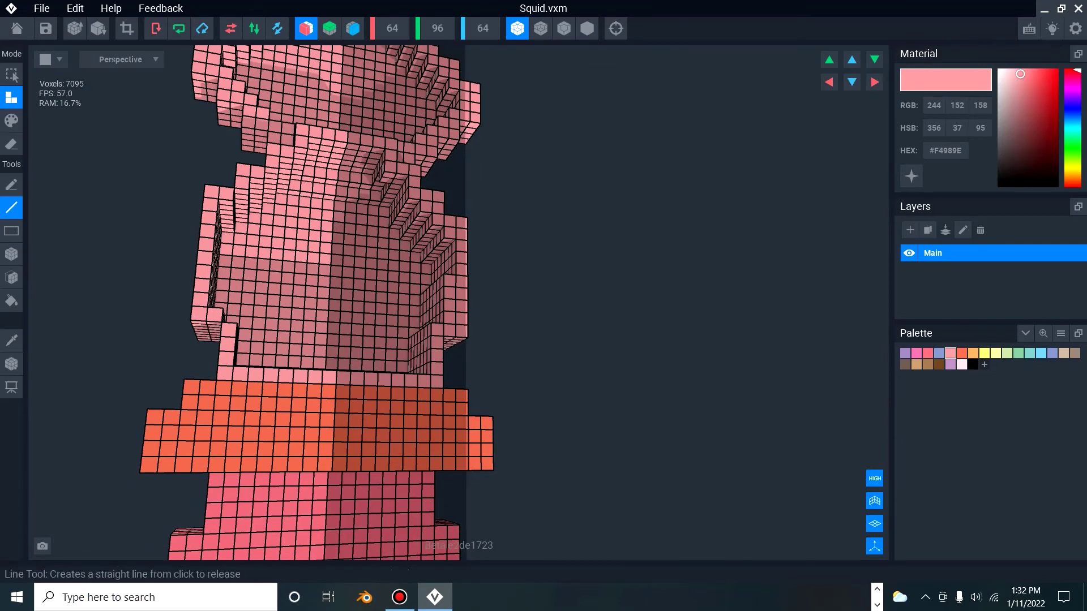
pyautogui.click(12, 185)
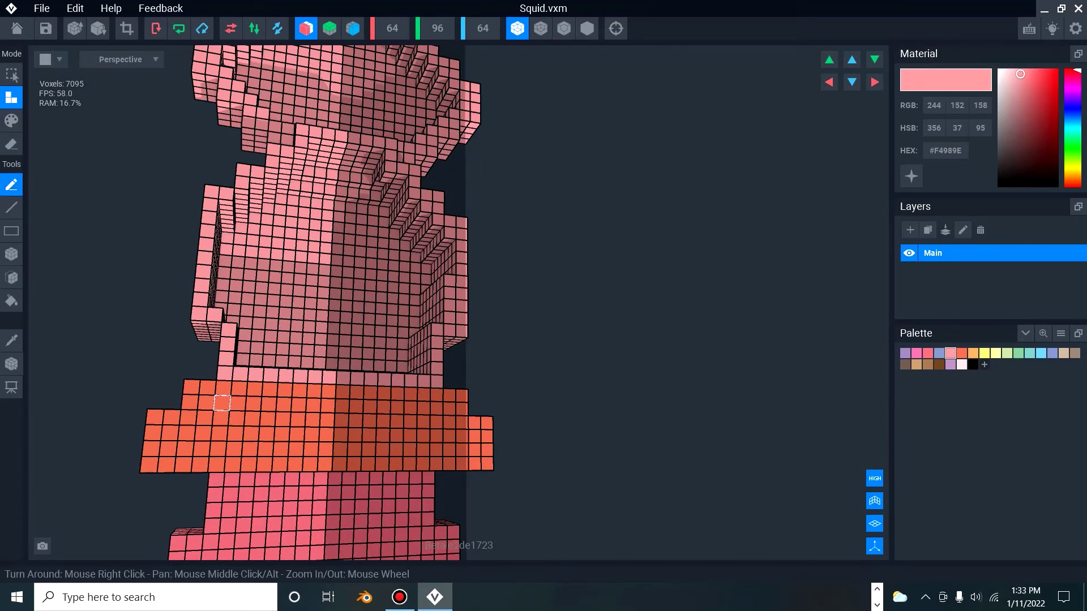
pyautogui.moveTo(222, 404)
pyautogui.mouseDown()
pyautogui.moveTo(267, 383)
pyautogui.moveTo(285, 403)
pyautogui.mouseUp()
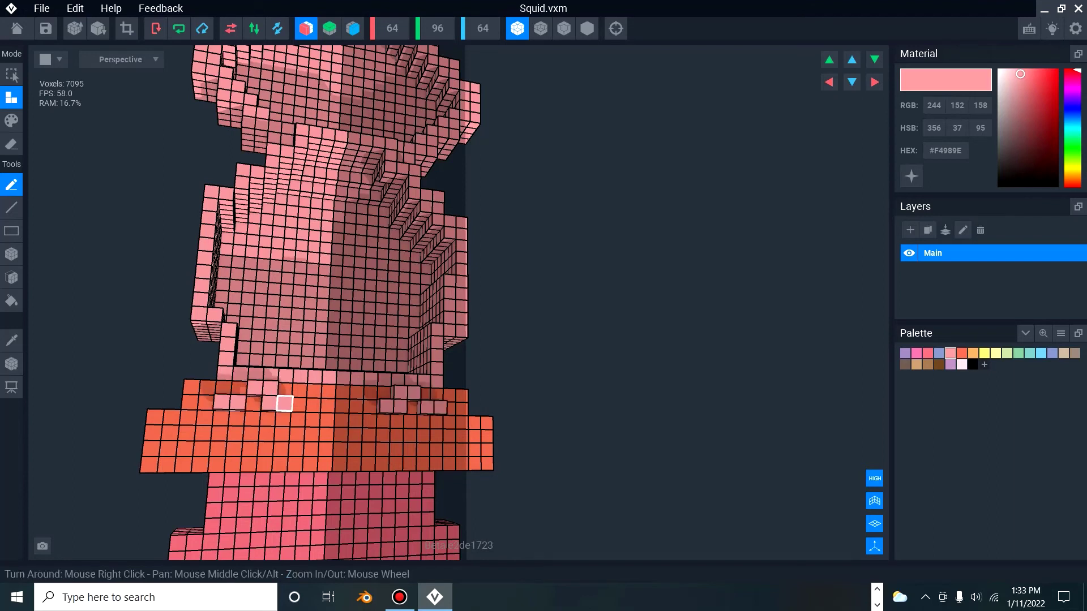
pyautogui.hotkey('ctrl', 'z')
# Erase a one-voxel-wide outline inside the edge of the orange band's back with the Pen tool.
pyautogui.click(11, 144)
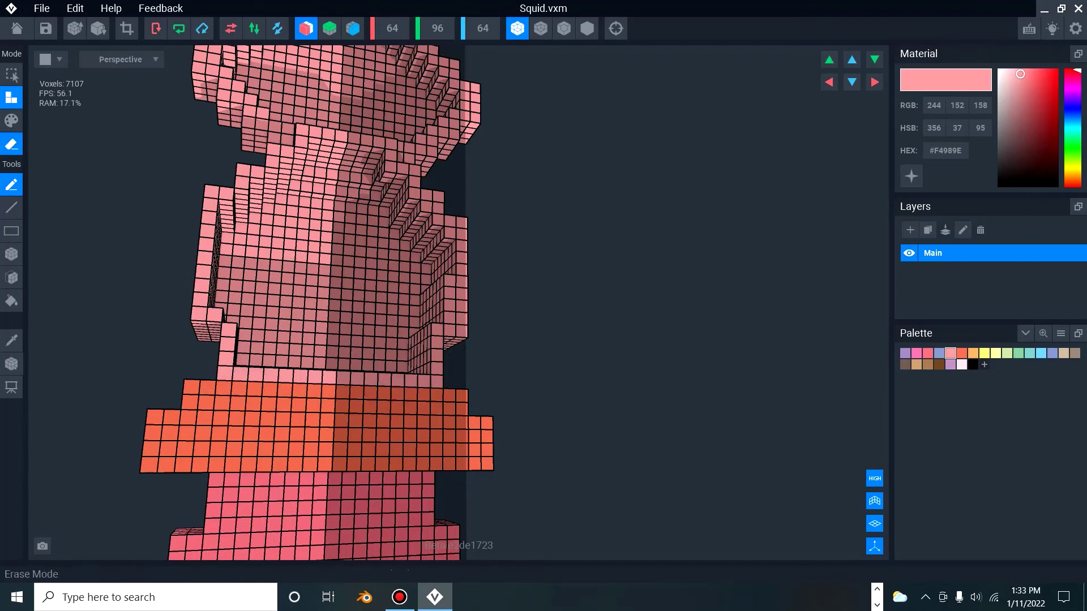
pyautogui.moveTo(222, 403); pyautogui.dragTo(449, 408)
pyautogui.click(205, 418)
pyautogui.click(187, 434)
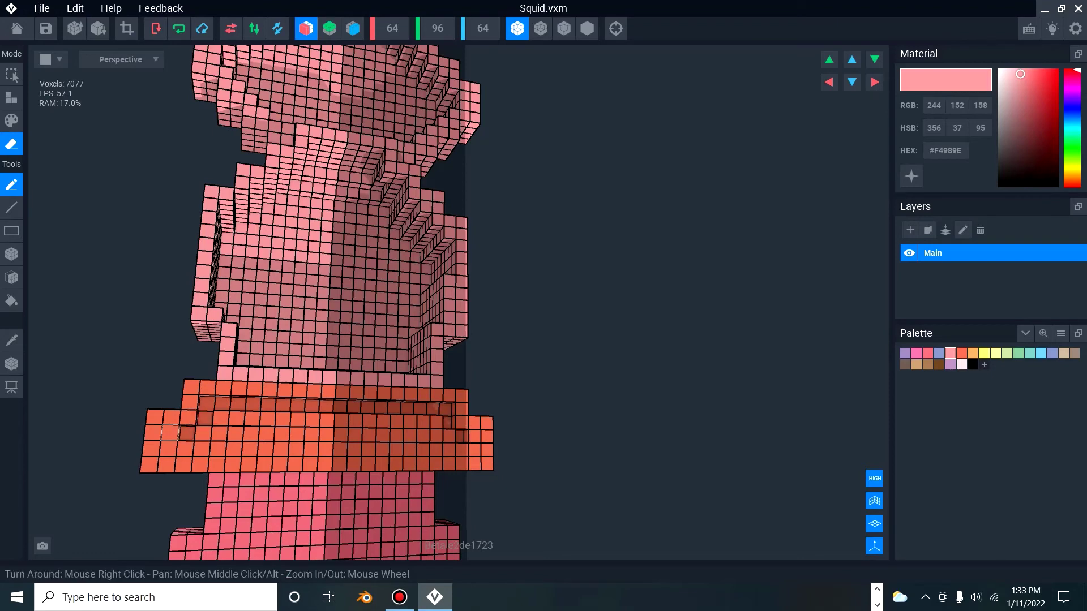
pyautogui.click(170, 434)
pyautogui.click(169, 449)
pyautogui.moveTo(169, 449)
pyautogui.mouseDown()
pyautogui.moveTo(306, 449)
pyautogui.moveTo(234, 449)
pyautogui.mouseUp()
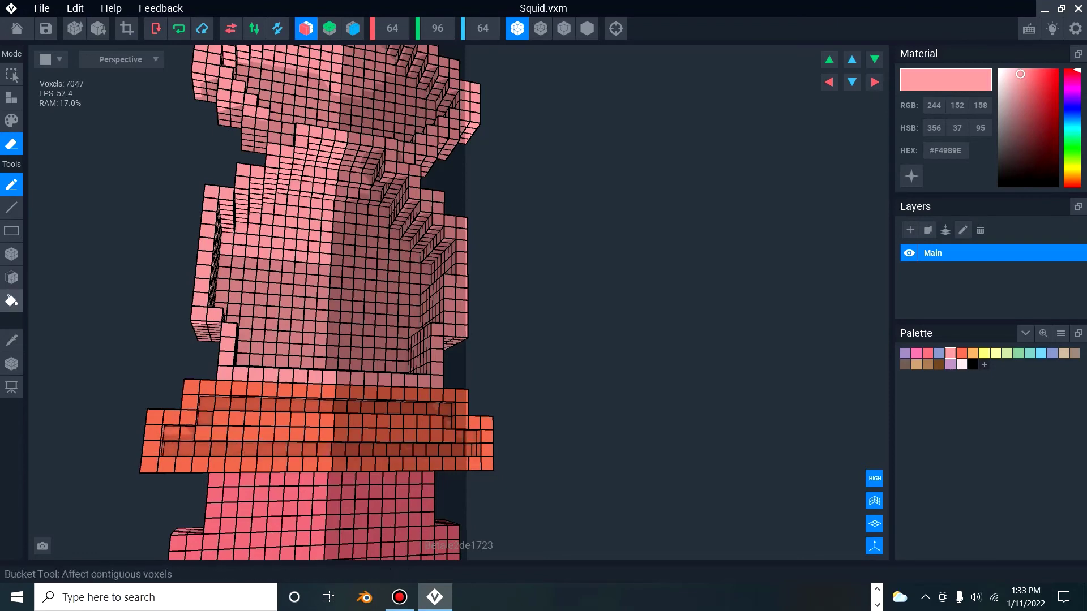
# Hollow out the orange band from the back by erasing the outlined area layer by layer with the Face tool.
pyautogui.click(11, 278)
pyautogui.click(308, 436)
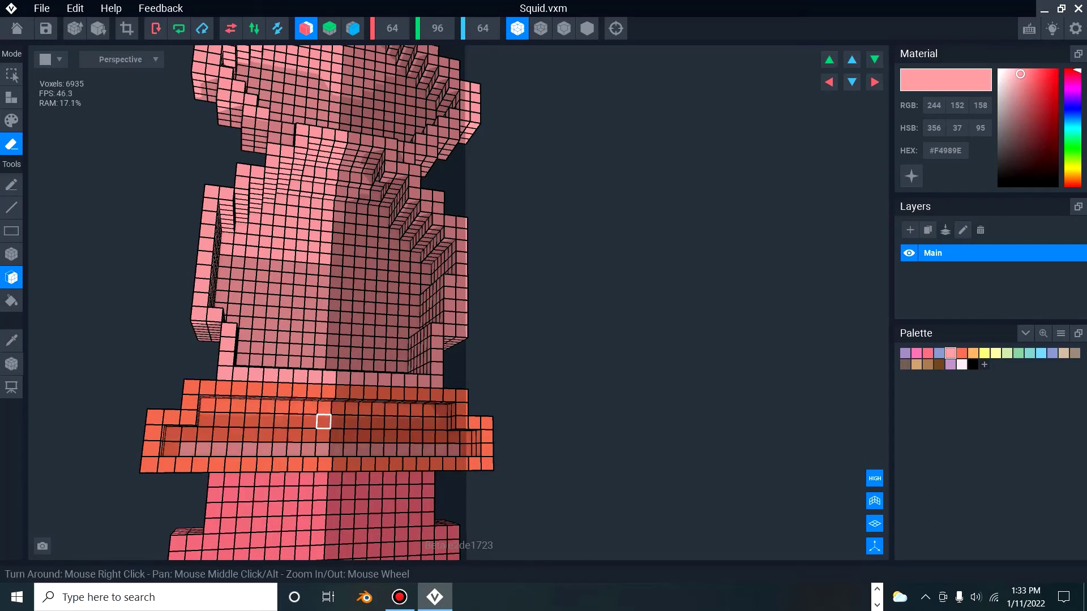
pyautogui.click(323, 422)
pyautogui.click(347, 423)
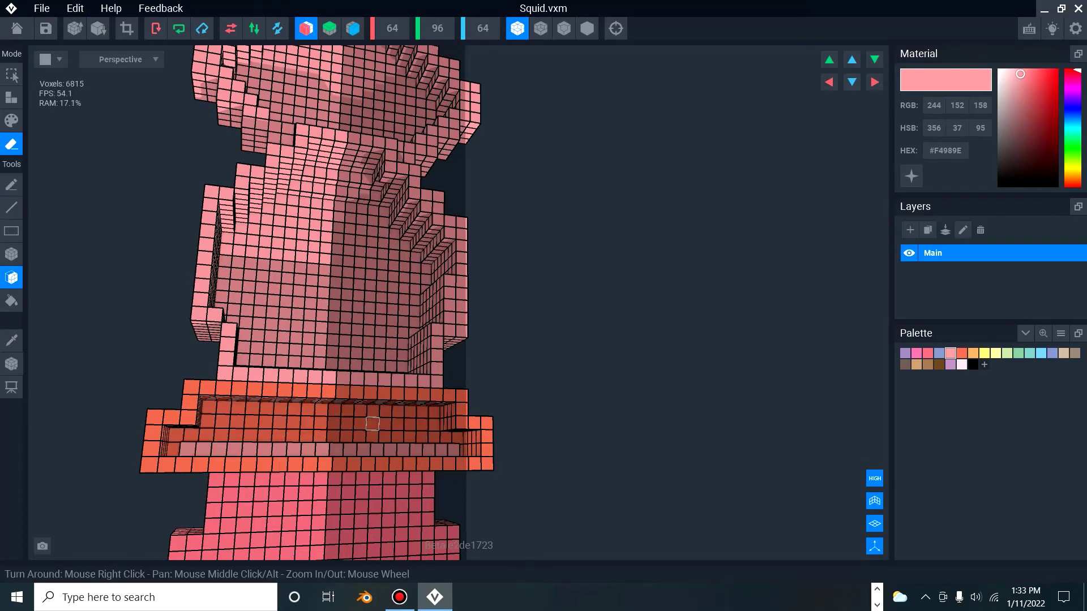
pyautogui.click(371, 424)
pyautogui.click(369, 426)
pyautogui.click(368, 426)
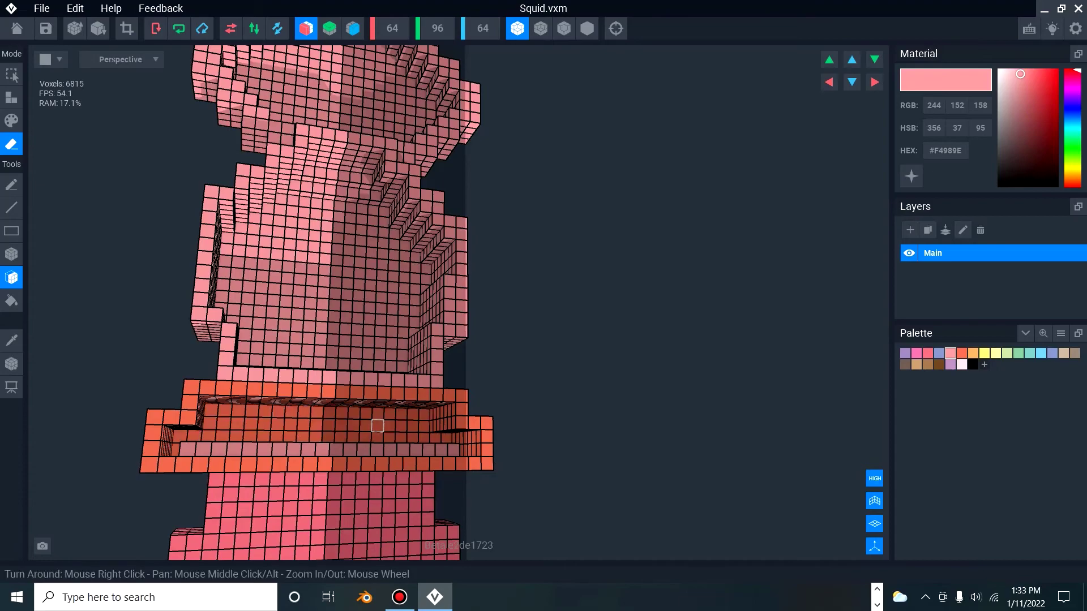
pyautogui.click(378, 426)
# Erase a one-voxel-wide outline inside the edge of the crimson face section's back, using the Line and Pen tools.
pyautogui.moveTo(376, 425)
pyautogui.mouseDown(button='right')
pyautogui.moveTo(384, 439)
pyautogui.moveTo(334, 439)
pyautogui.mouseUp(button='right')
pyautogui.moveTo(296, 521); pyautogui.dragTo(318, 457, button='middle')
pyautogui.moveTo(275, 492); pyautogui.dragTo(311, 449, button='middle')
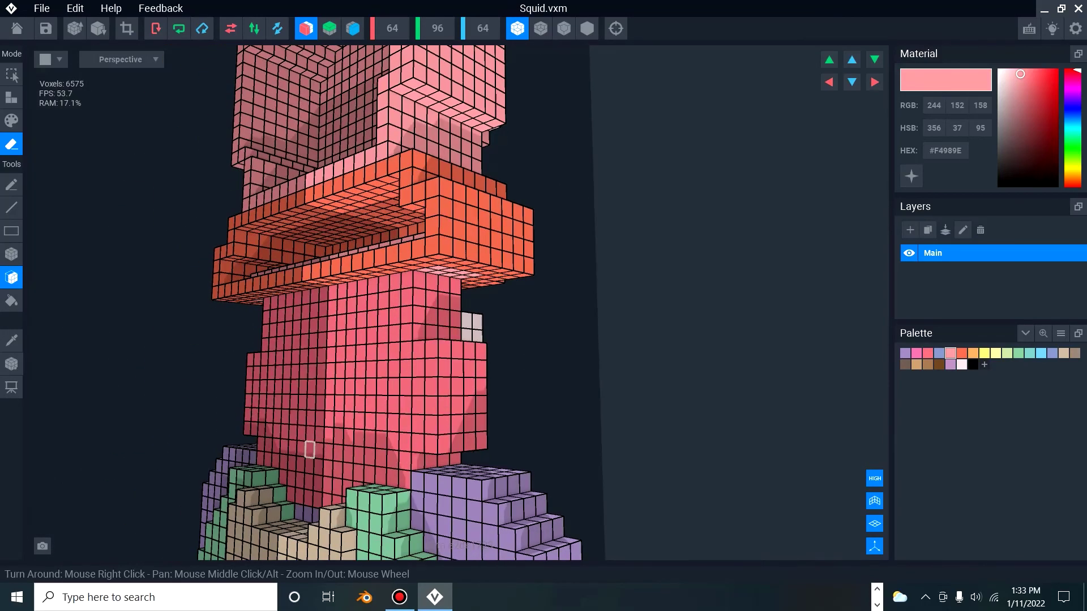
pyautogui.moveTo(284, 448); pyautogui.dragTo(309, 444, button='right')
pyautogui.click(11, 208)
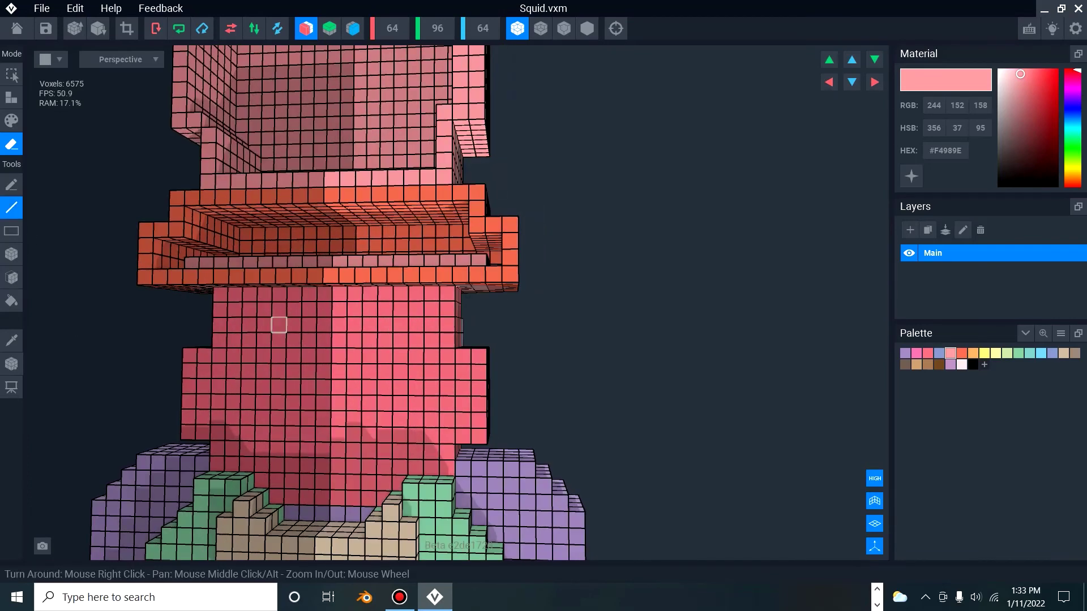
pyautogui.moveTo(234, 310); pyautogui.dragTo(432, 308)
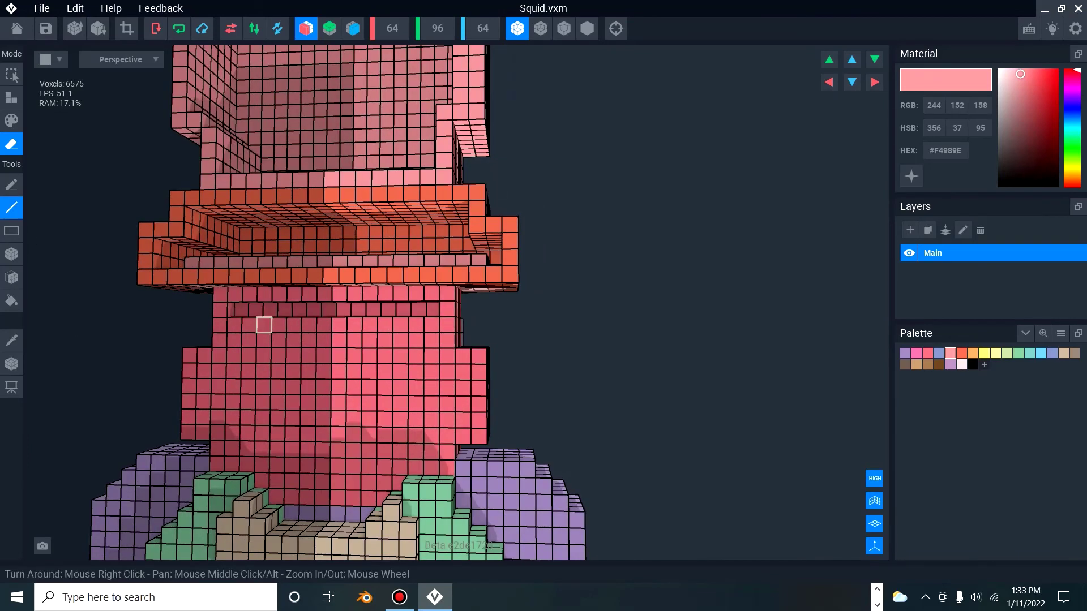
pyautogui.click(11, 184)
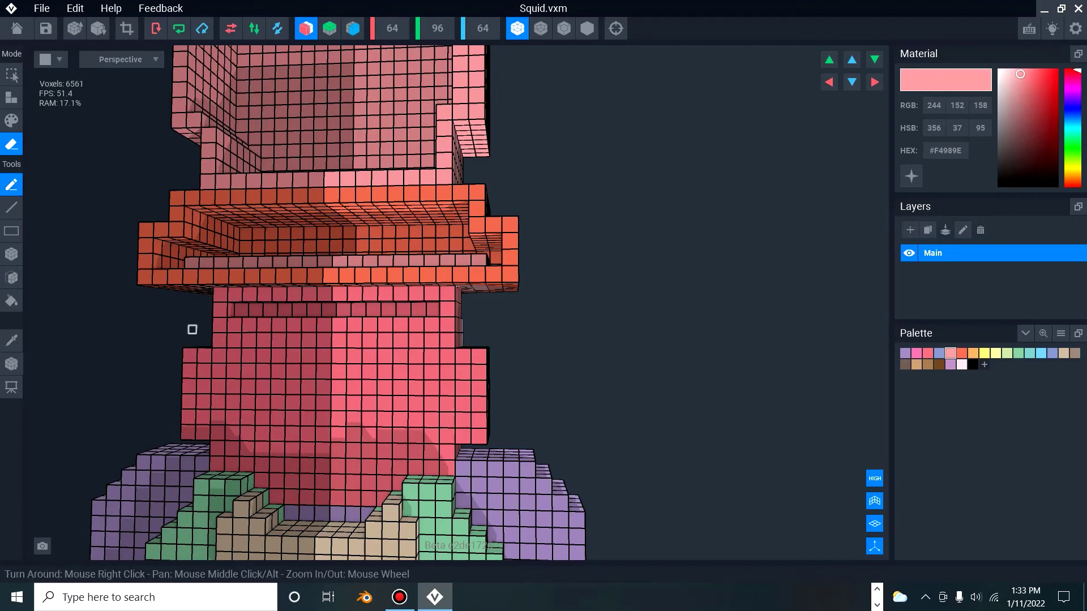
pyautogui.moveTo(234, 325)
pyautogui.mouseDown()
pyautogui.moveTo(234, 357)
pyautogui.moveTo(204, 374)
pyautogui.moveTo(204, 418)
pyautogui.moveTo(233, 433)
pyautogui.moveTo(247, 464)
pyautogui.moveTo(298, 484)
pyautogui.moveTo(326, 478)
pyautogui.mouseUp()
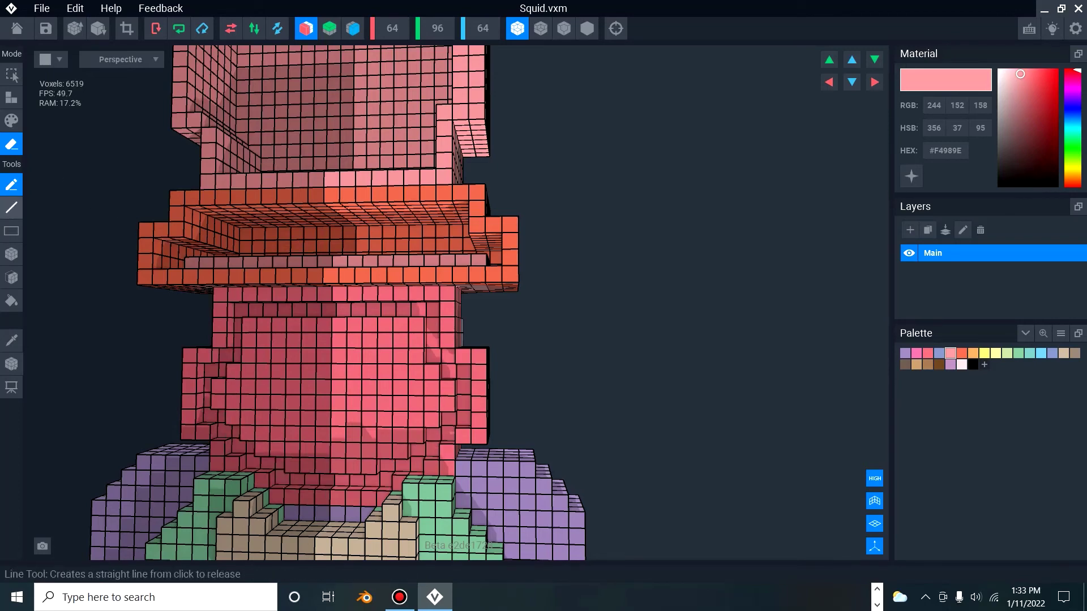
# Hollow out the crimson face section from the back with the Face tool, keeping the front layer behind the eyes.
pyautogui.click(11, 277)
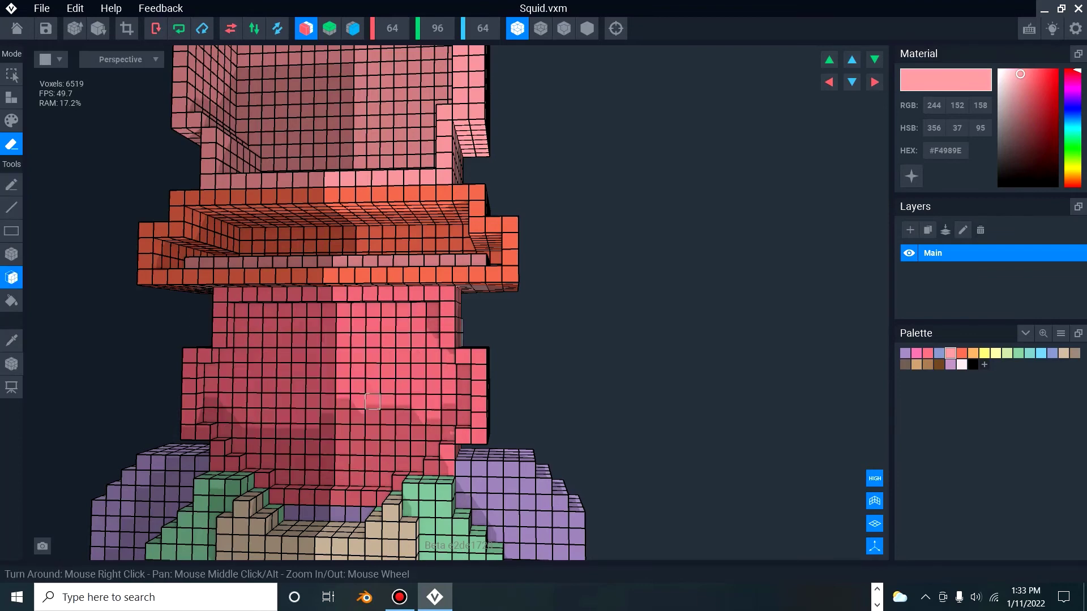
pyautogui.click(366, 400)
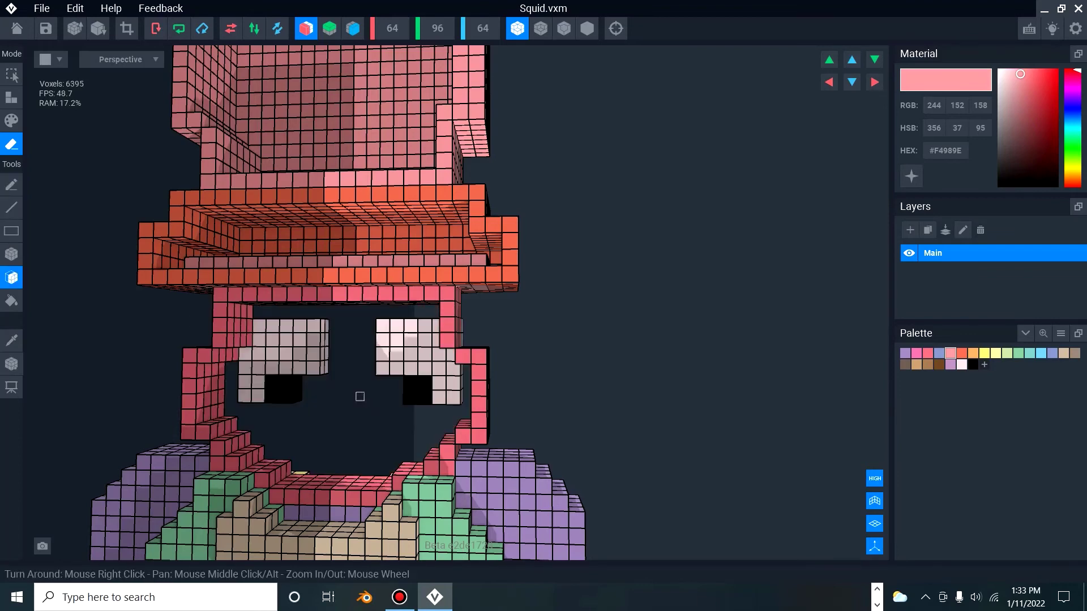
pyautogui.moveTo(407, 395); pyautogui.dragTo(406, 396, button='right')
pyautogui.scroll(-3, 406, 396)
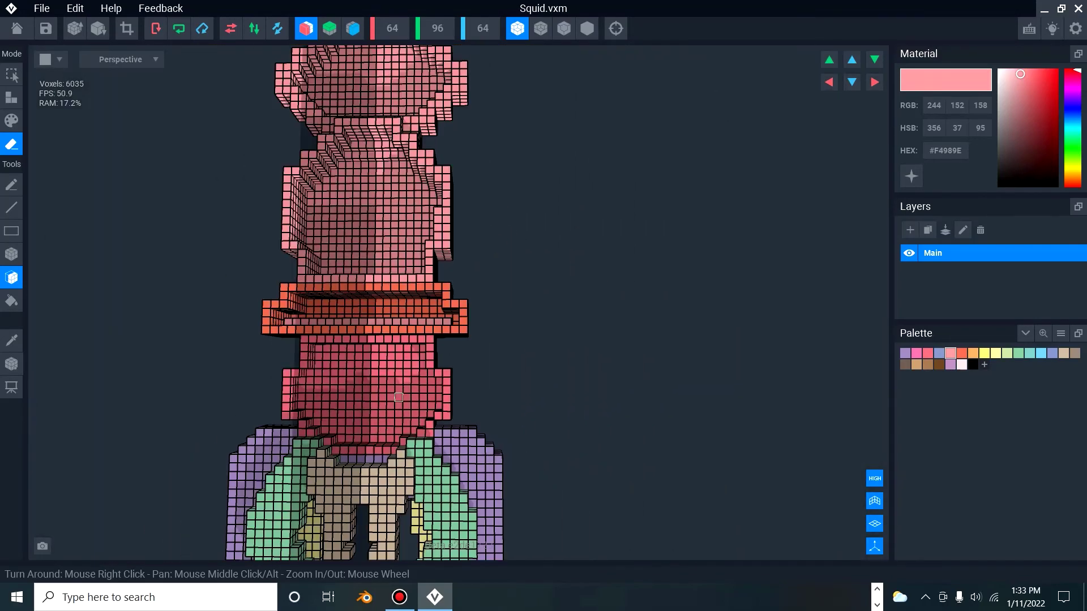
# Thin the tentacles by erasing layers of voxels with the Face tool, undoing the last unwanted removal.
pyautogui.moveTo(367, 356); pyautogui.dragTo(417, 351, button='right')
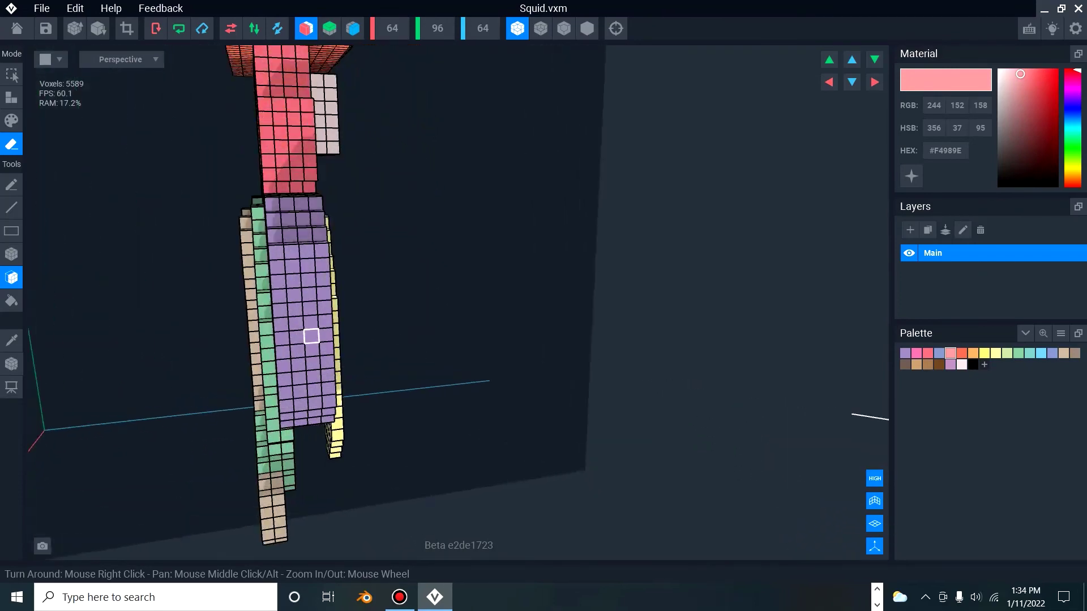
pyautogui.moveTo(312, 336)
pyautogui.mouseDown(button='right')
pyautogui.moveTo(313, 308)
pyautogui.moveTo(262, 272)
pyautogui.moveTo(251, 285)
pyautogui.mouseUp(button='right')
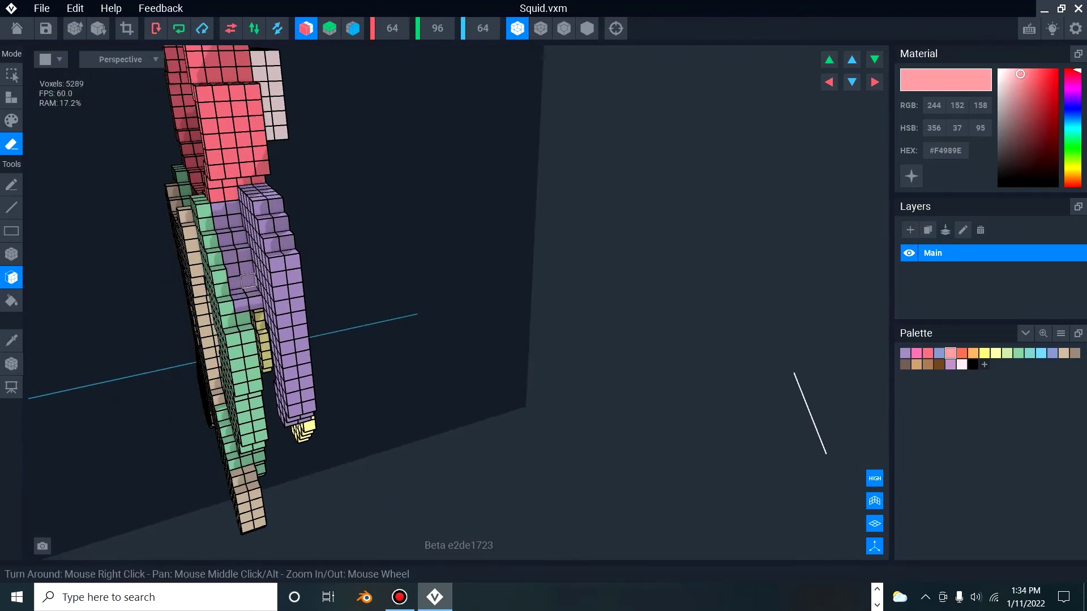
pyautogui.moveTo(324, 289)
pyautogui.mouseDown(button='right')
pyautogui.moveTo(184, 277)
pyautogui.moveTo(124, 408)
pyautogui.mouseUp(button='right')
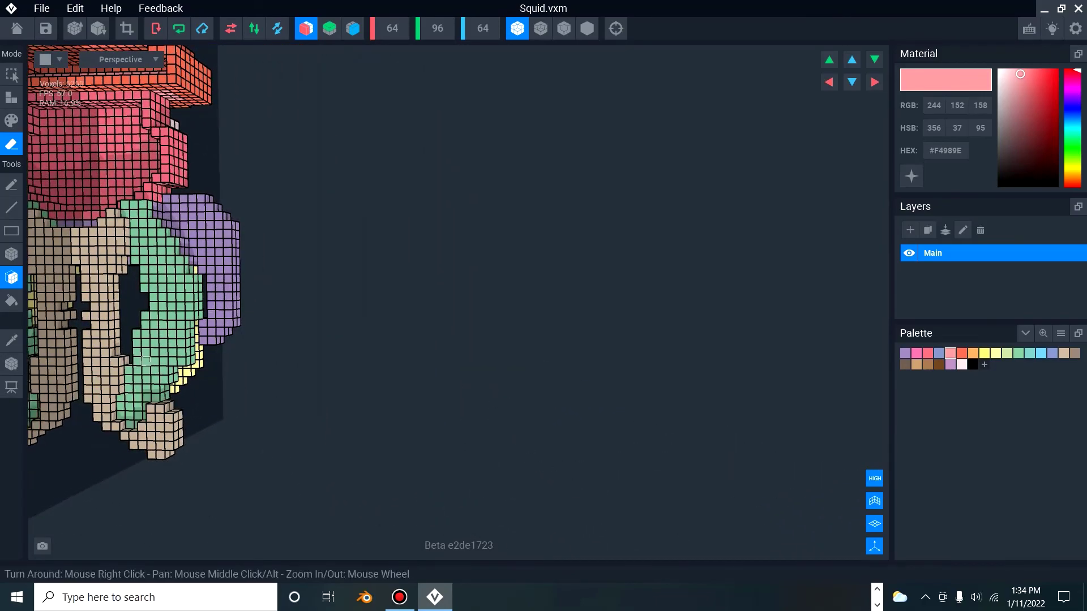
pyautogui.moveTo(154, 333); pyautogui.dragTo(100, 385, button='right')
pyautogui.hotkey('ctrl', 'z')
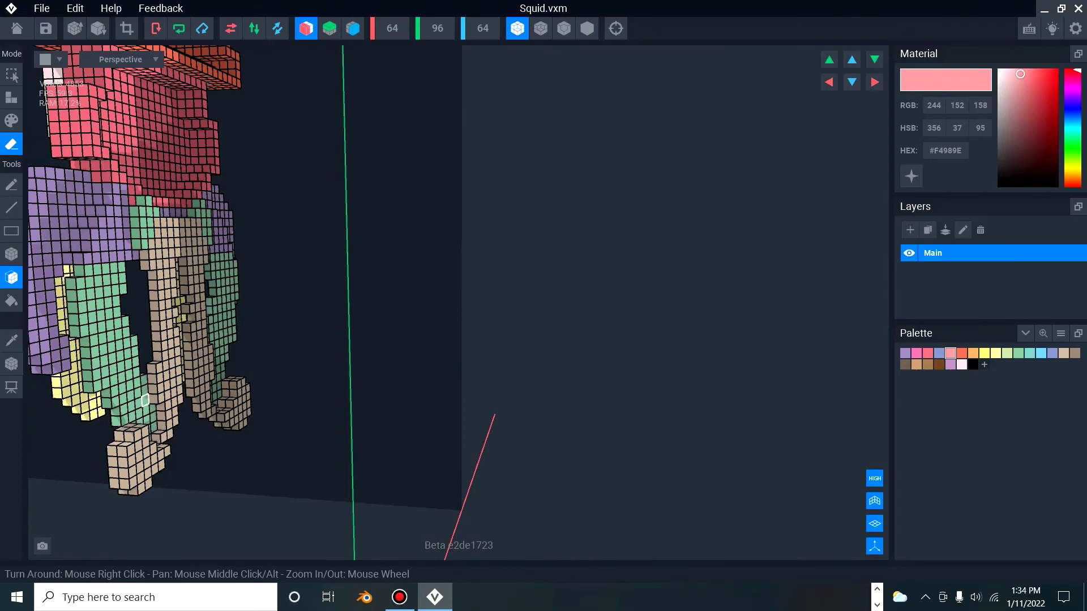
pyautogui.moveTo(141, 453); pyautogui.dragTo(160, 451, button='right')
pyautogui.moveTo(83, 323); pyautogui.dragTo(100, 336, button='middle')
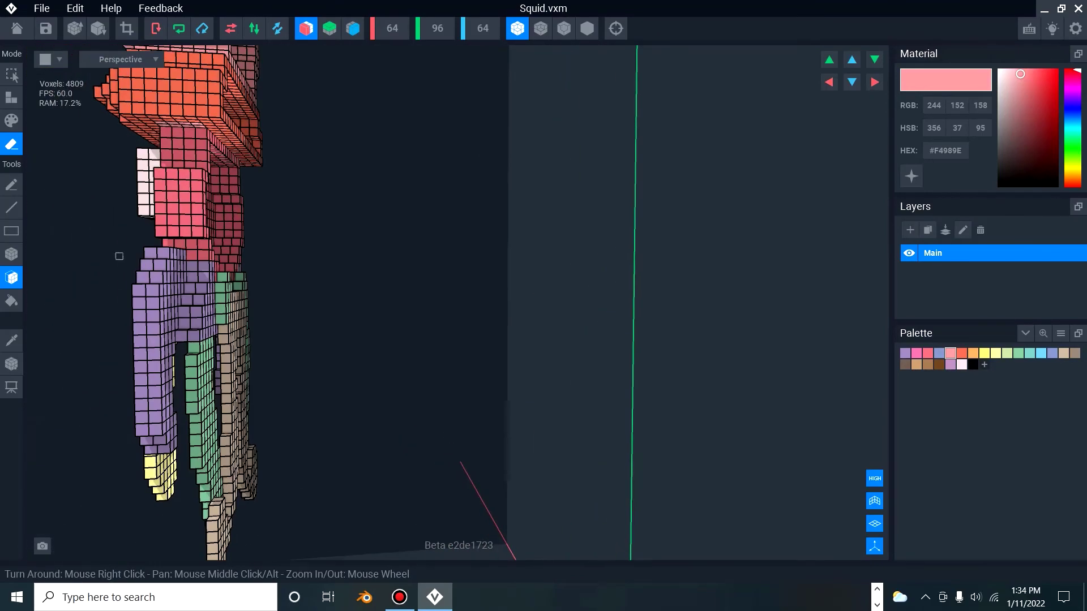
# Erase the stepped inner layers on the back of the purple tentacles with the Face tool.
pyautogui.moveTo(119, 256); pyautogui.dragTo(172, 281, button='right')
pyautogui.click(186, 301)
pyautogui.scroll(2, 236, 303)
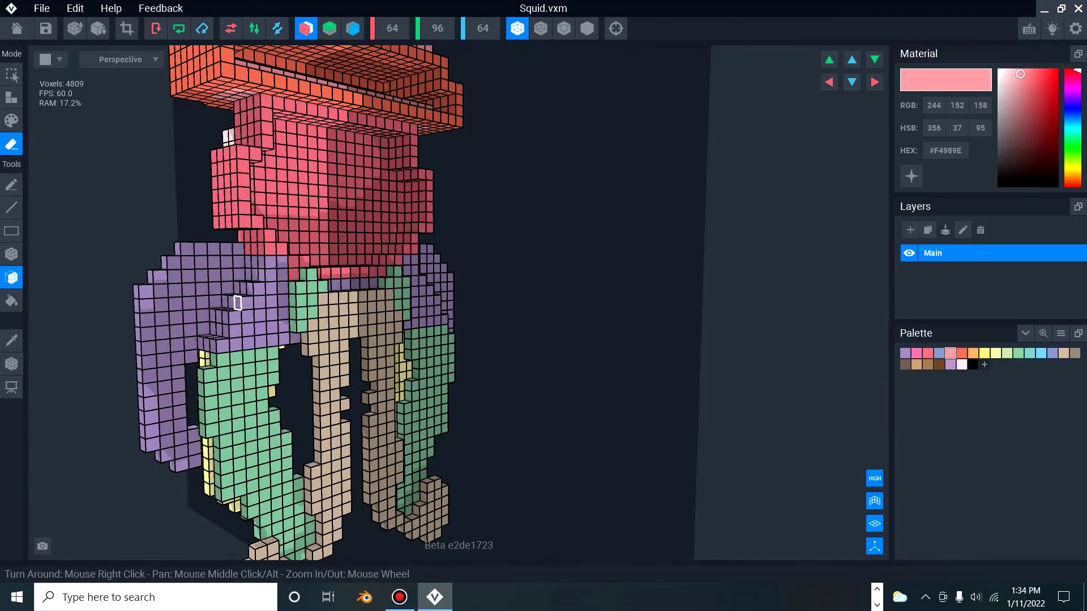
pyautogui.moveTo(255, 349); pyautogui.dragTo(268, 353, button='right')
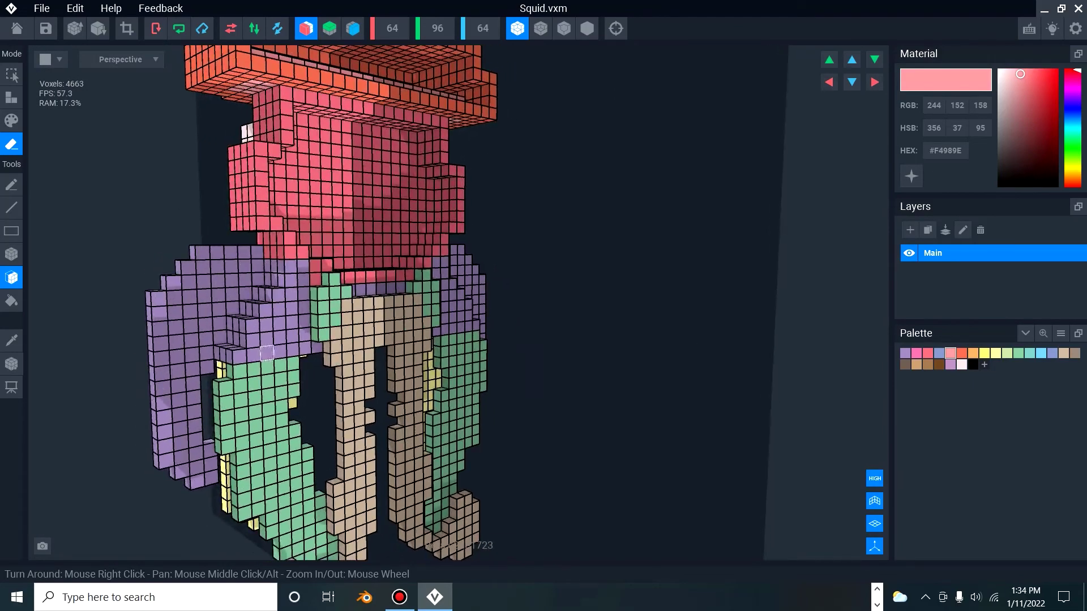
pyautogui.scroll(2, 297, 333)
pyautogui.moveTo(297, 314); pyautogui.dragTo(298, 325, button='right')
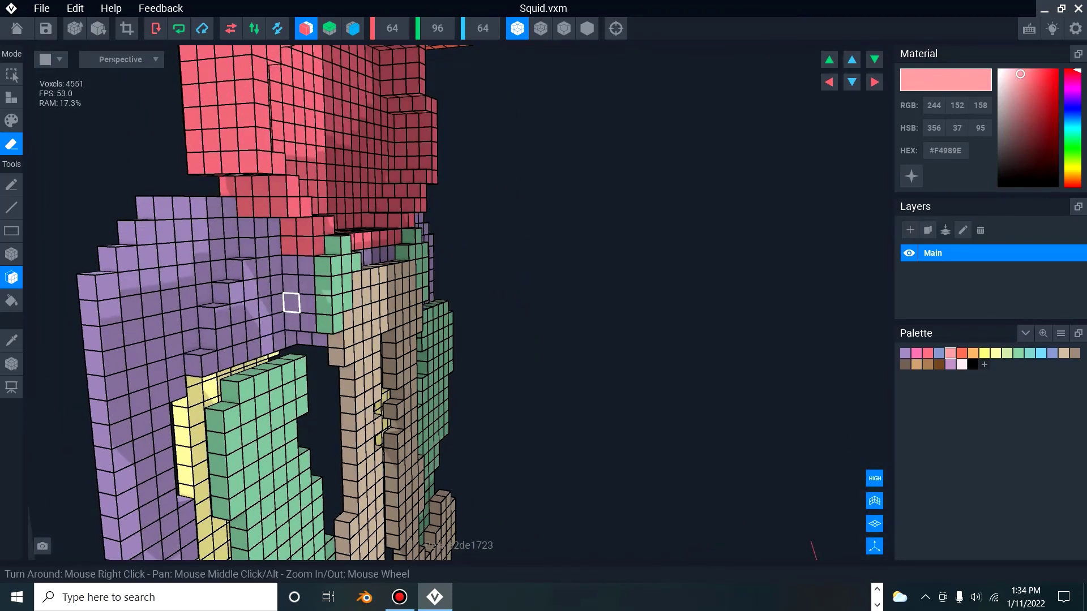
pyautogui.click(265, 306)
pyautogui.click(288, 310)
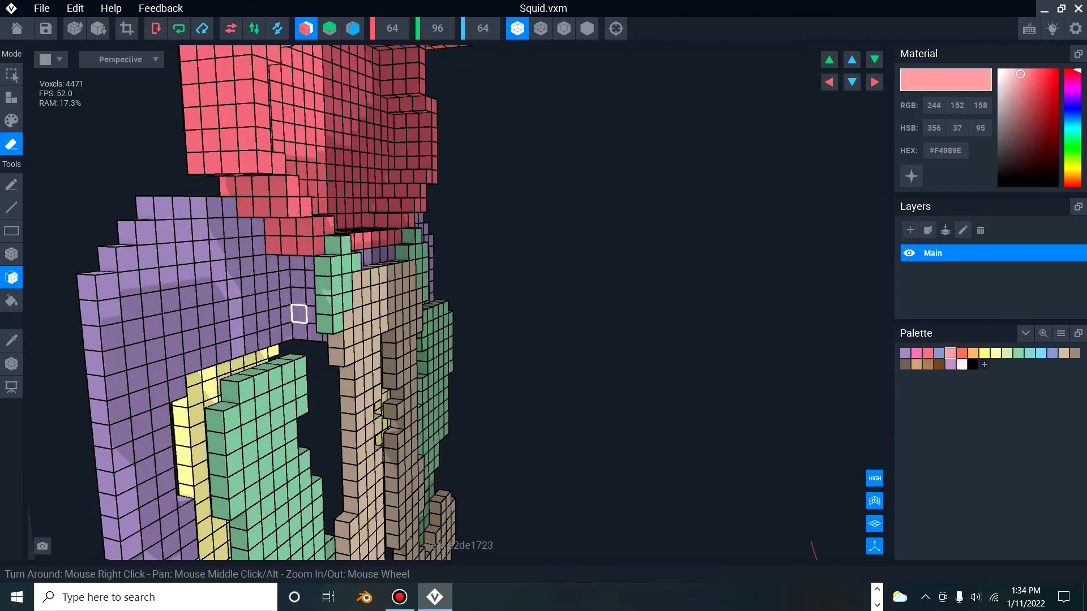
# Erase the side-facing purple layers beside the upper green stubs, beneath the crimson face section.
pyautogui.moveTo(296, 311); pyautogui.dragTo(321, 294, button='right')
pyautogui.click(324, 294)
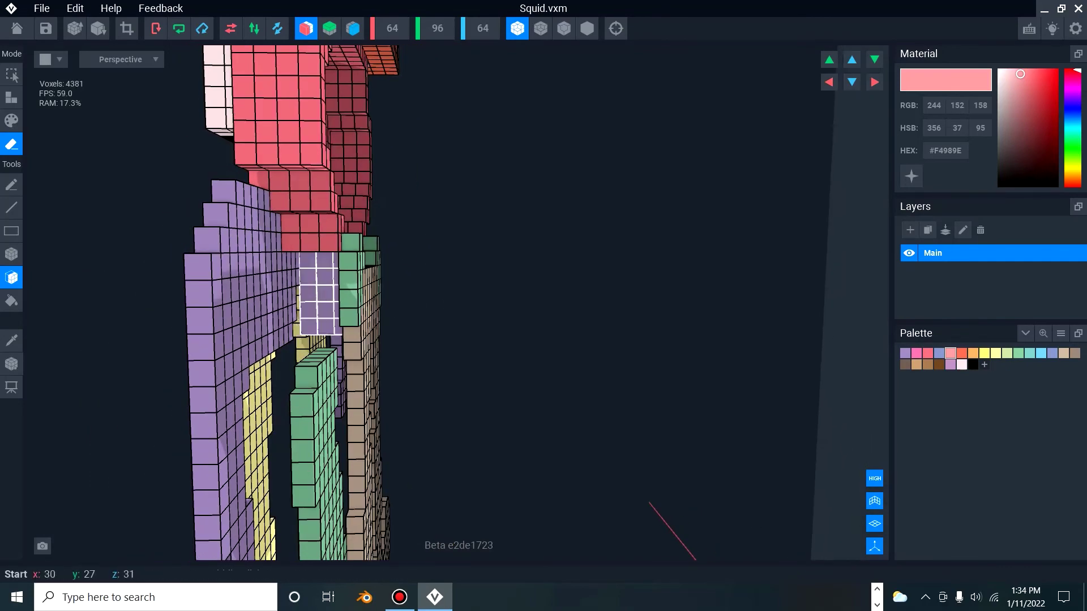
pyautogui.click(328, 295)
pyautogui.click(319, 302)
pyautogui.moveTo(318, 302); pyautogui.dragTo(317, 299, button='right')
pyautogui.moveTo(219, 342); pyautogui.dragTo(224, 334, button='right')
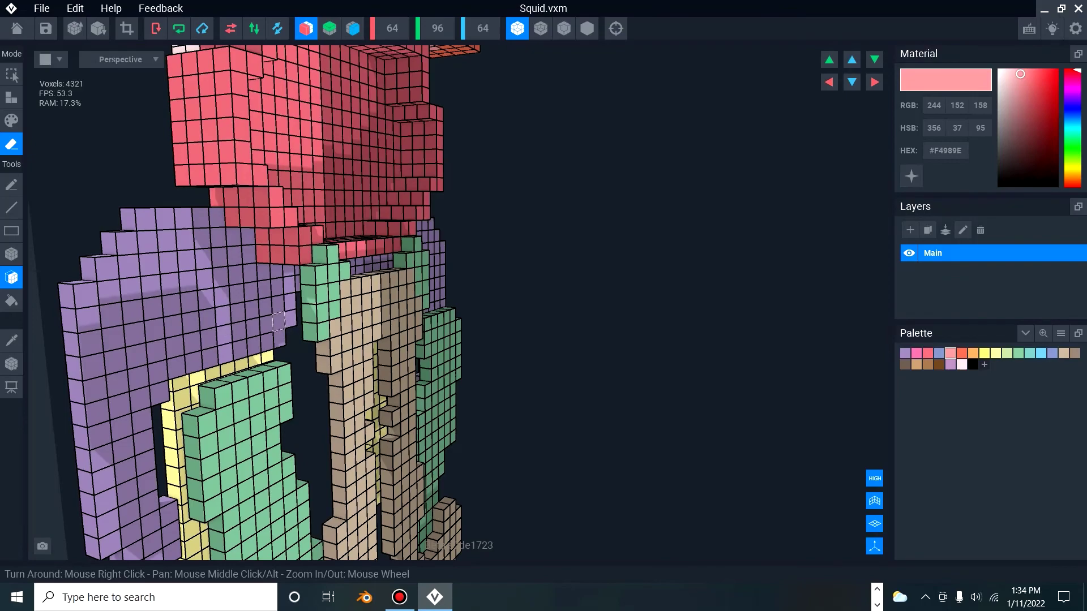
# Switch to attaching voxels, sample the tentacle green #84C99E, and extend the green tentacles and their upper stubs with the Face tool.
pyautogui.moveTo(309, 295); pyautogui.dragTo(310, 300, button='right')
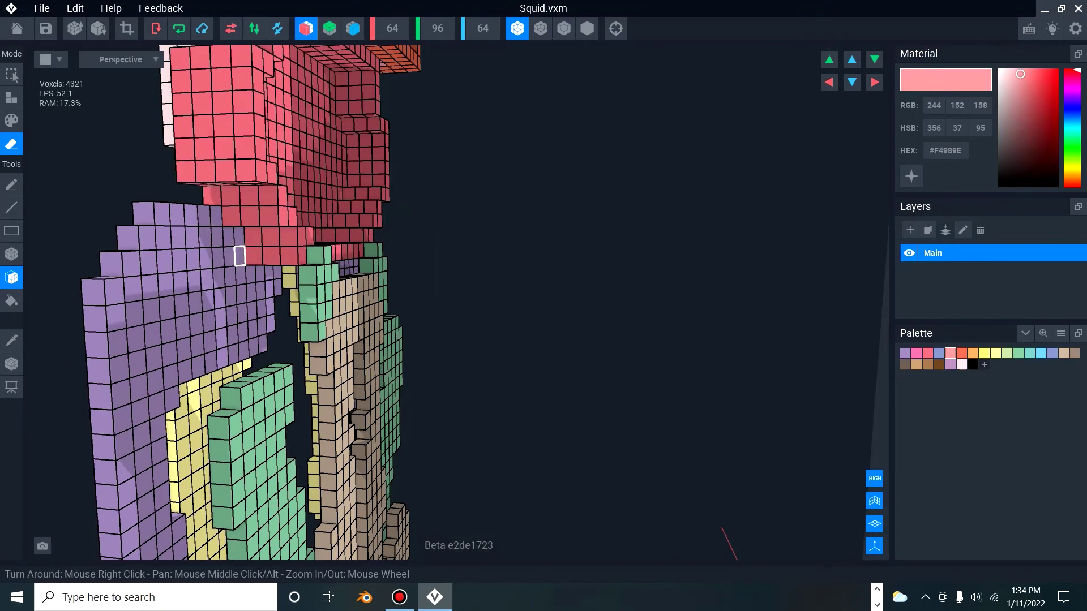
pyautogui.moveTo(240, 256); pyautogui.dragTo(228, 305, button='right')
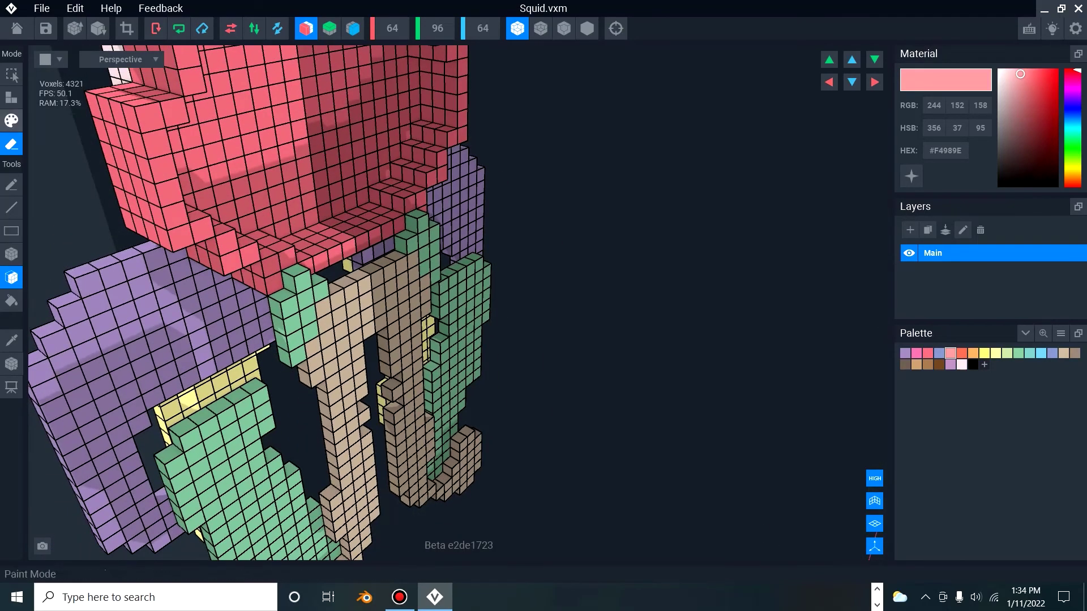
pyautogui.click(12, 97)
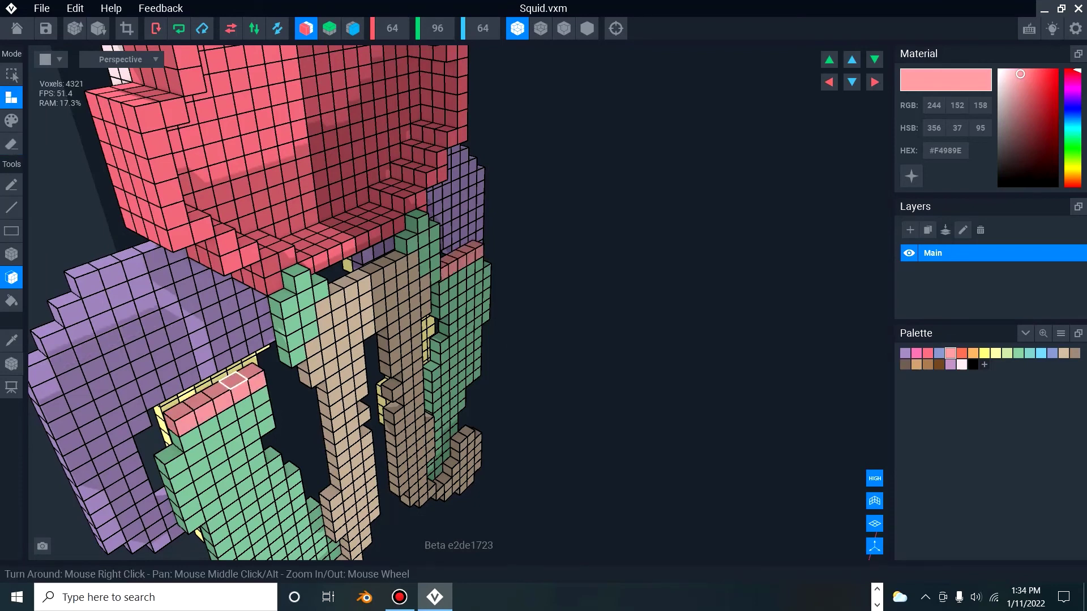
pyautogui.click(11, 340)
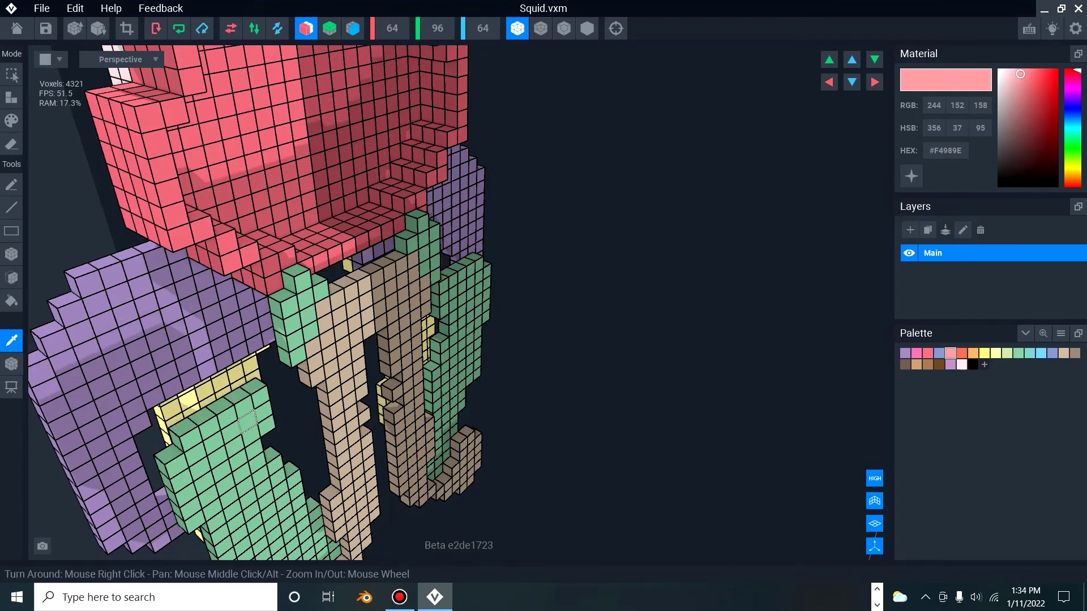
pyautogui.click(248, 422)
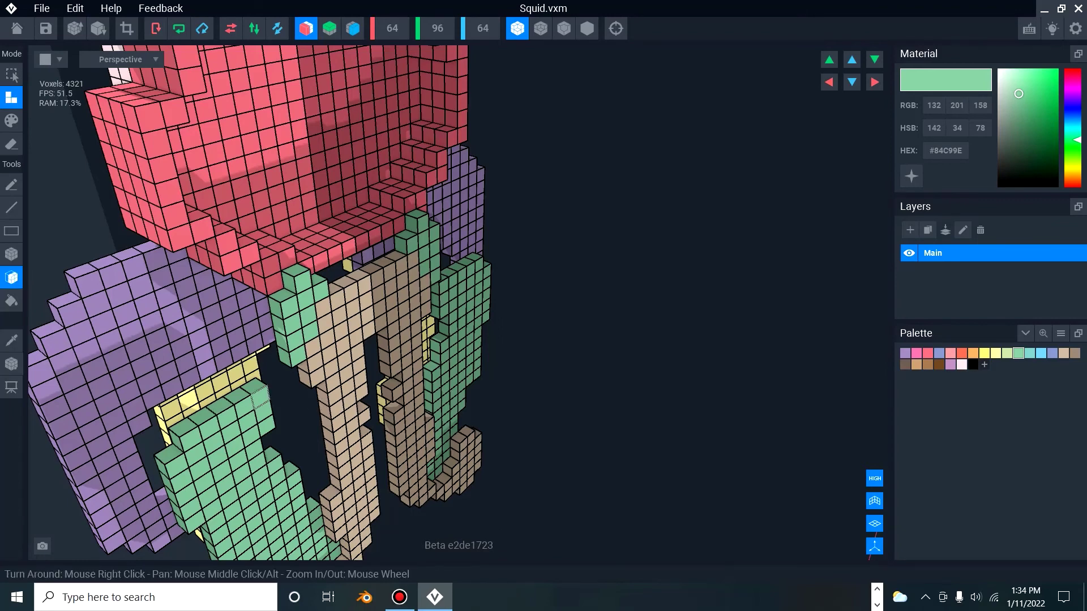
pyautogui.click(254, 386)
pyautogui.click(251, 370)
pyautogui.click(275, 333)
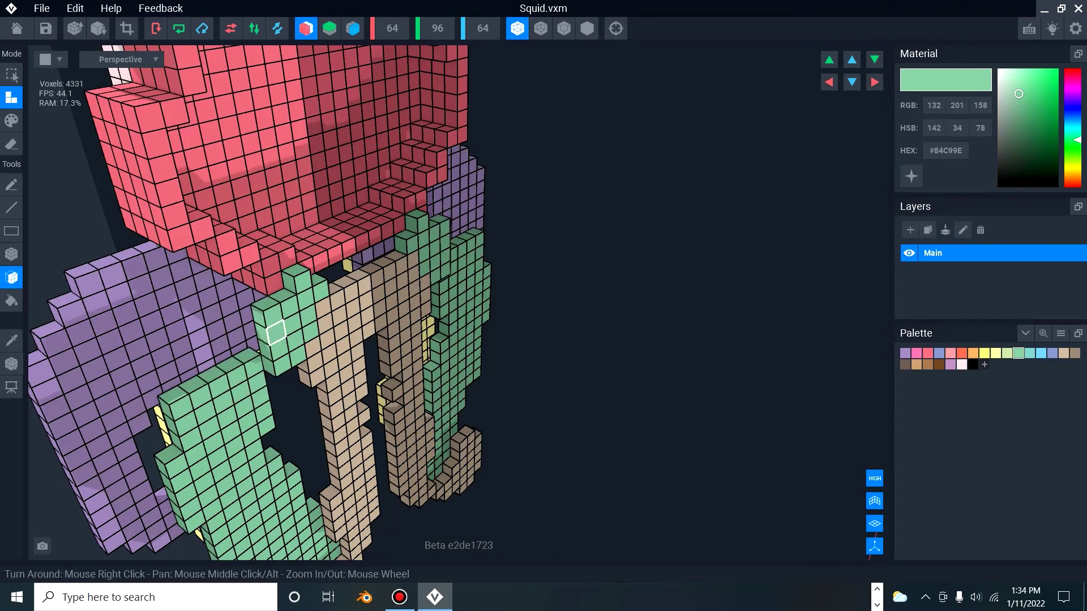
pyautogui.click(261, 337)
# Attach more green layers between the upper stubs and the green tentacles to join them together.
pyautogui.moveTo(248, 358); pyautogui.dragTo(264, 374, button='right')
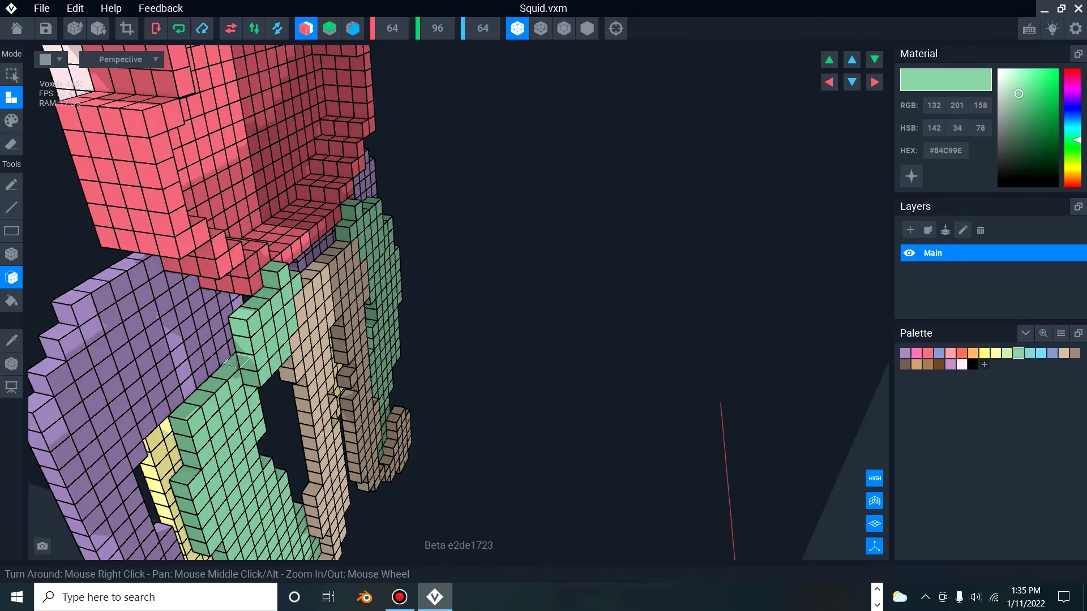
pyautogui.click(238, 361)
pyautogui.click(233, 343)
pyautogui.click(246, 362)
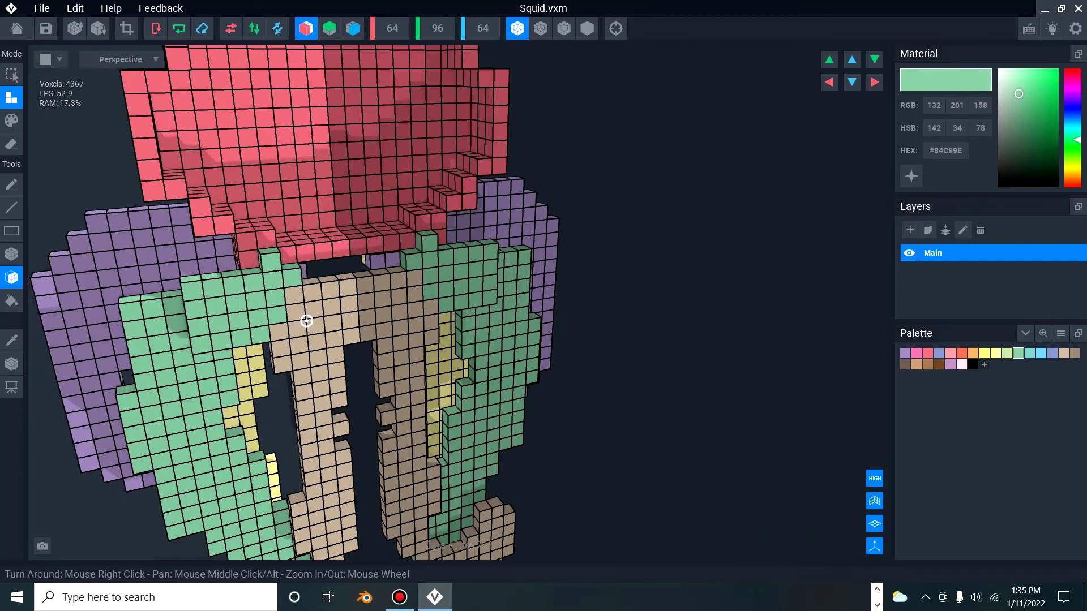
pyautogui.moveTo(309, 321); pyautogui.dragTo(323, 239, button='right')
pyautogui.click(297, 212)
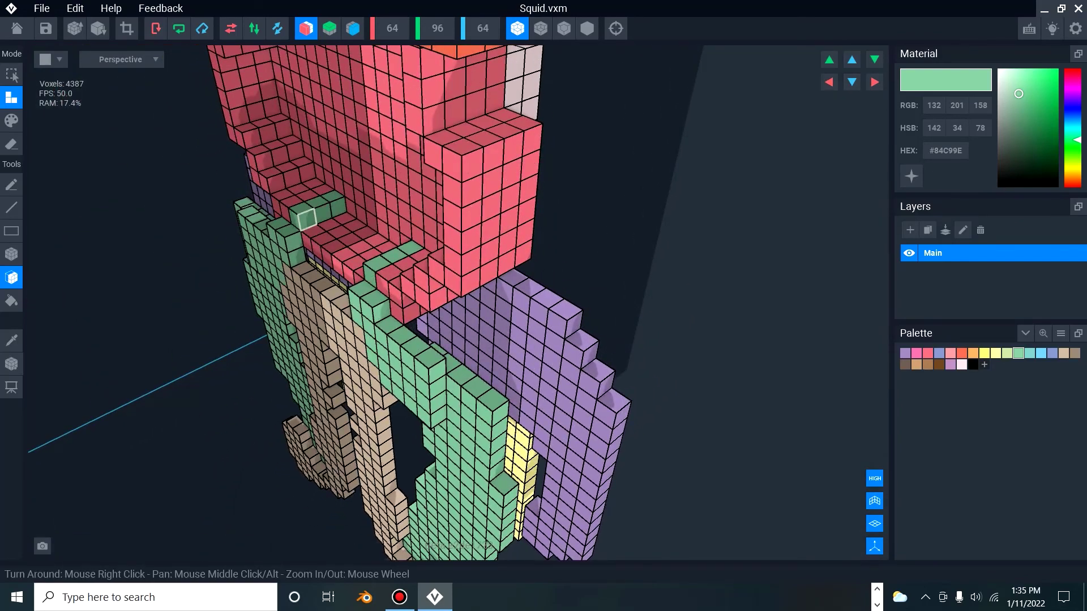
pyautogui.hotkey('ctrl', 'z')
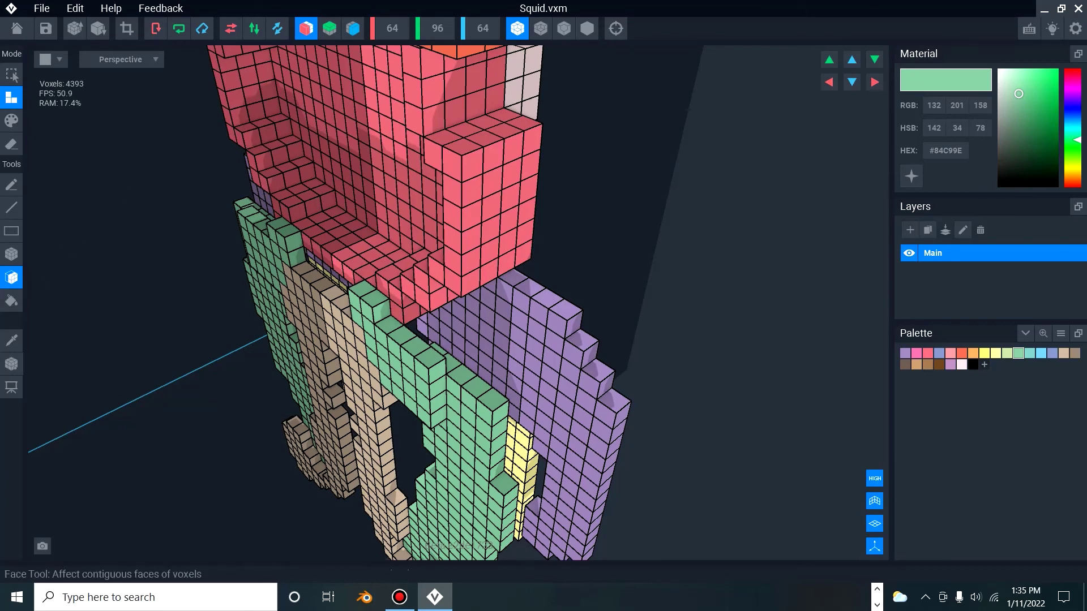
# Sample the orange #F06D54 from the squid's orange band and return to attaching voxels.
pyautogui.click(11, 340)
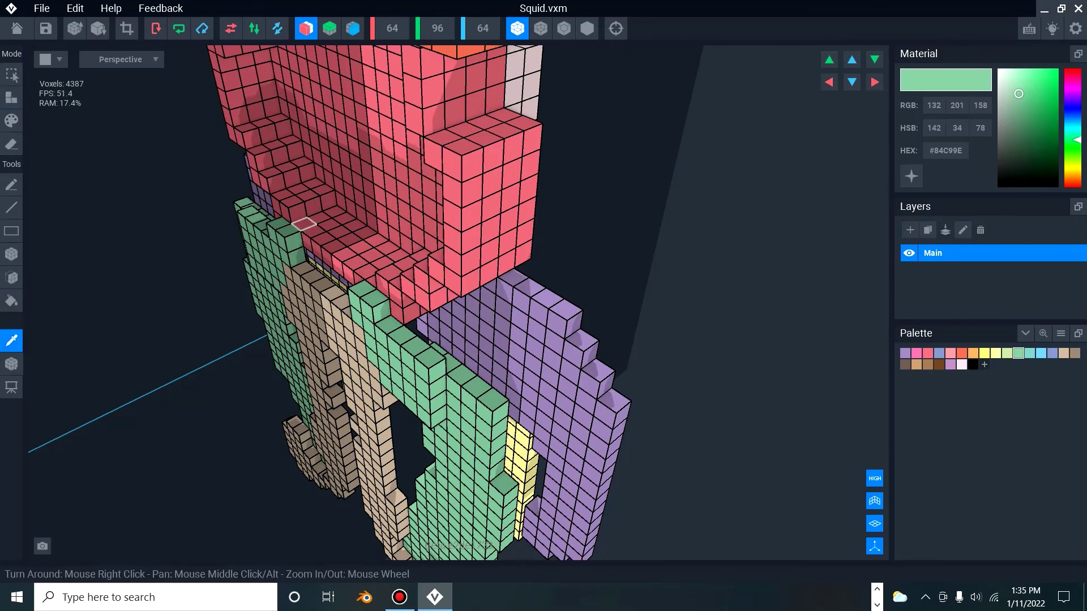
pyautogui.moveTo(115, 109); pyautogui.dragTo(296, 169, button='right')
pyautogui.moveTo(515, 139); pyautogui.dragTo(437, 164, button='middle')
pyautogui.moveTo(605, 150); pyautogui.dragTo(505, 334, button='middle')
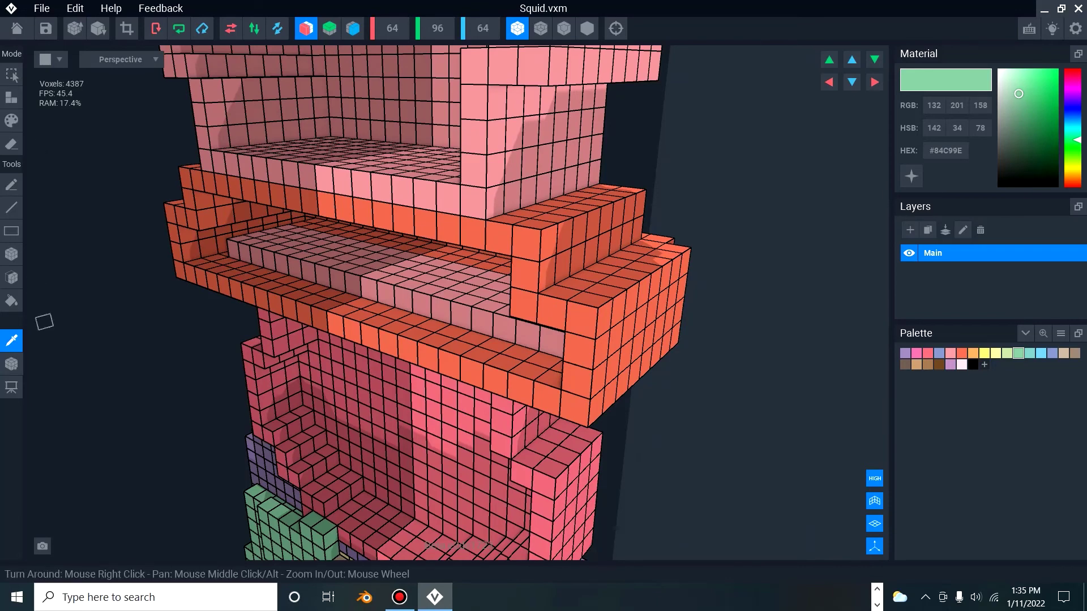
pyautogui.click(11, 340)
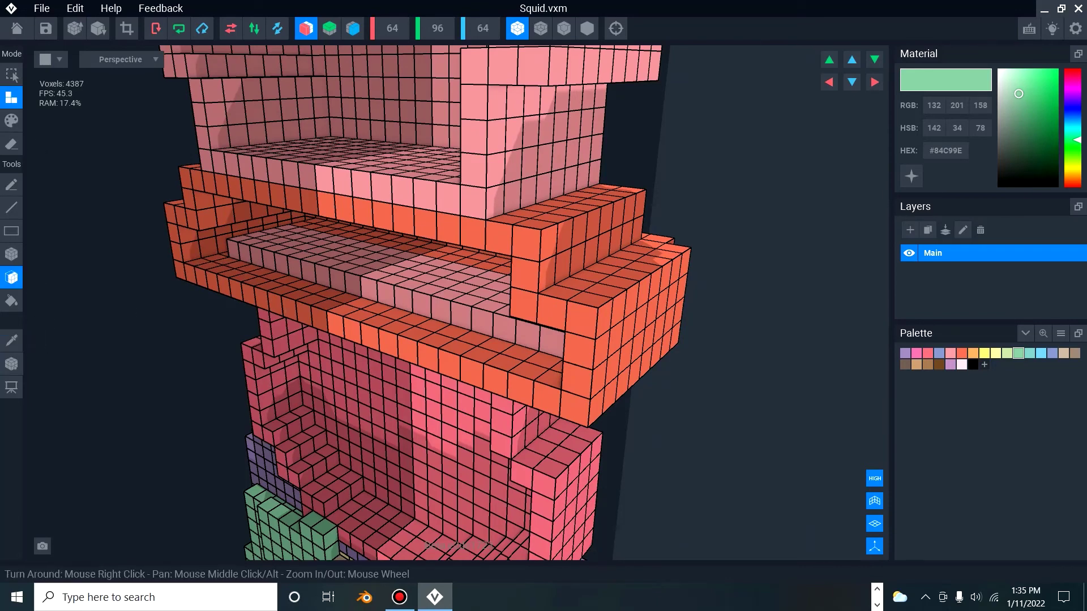
pyautogui.click(212, 281)
pyautogui.hotkey('ctrl', 'z')
pyautogui.click(11, 341)
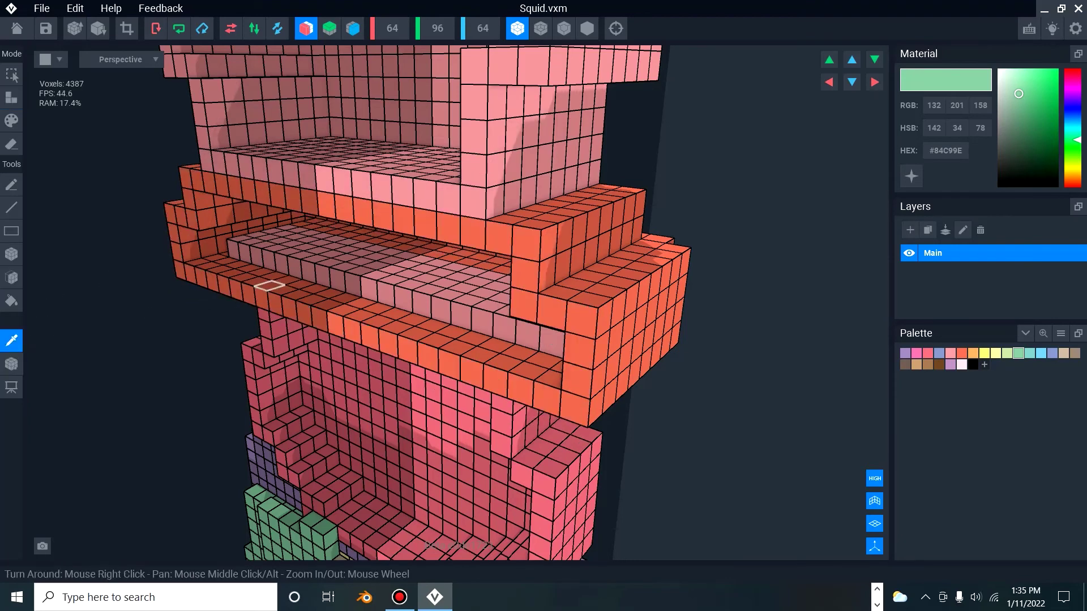
pyautogui.click(269, 285)
pyautogui.click(11, 97)
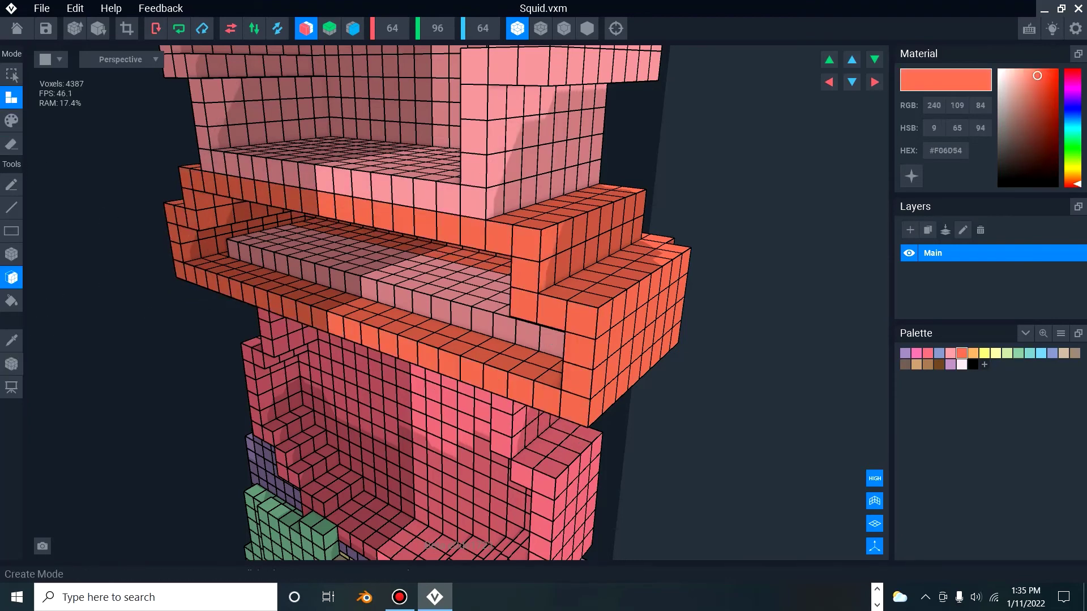
# Attach mirrored orange columns with the Line tool along both ends of the open gap in the back of the orange band.
pyautogui.click(208, 247)
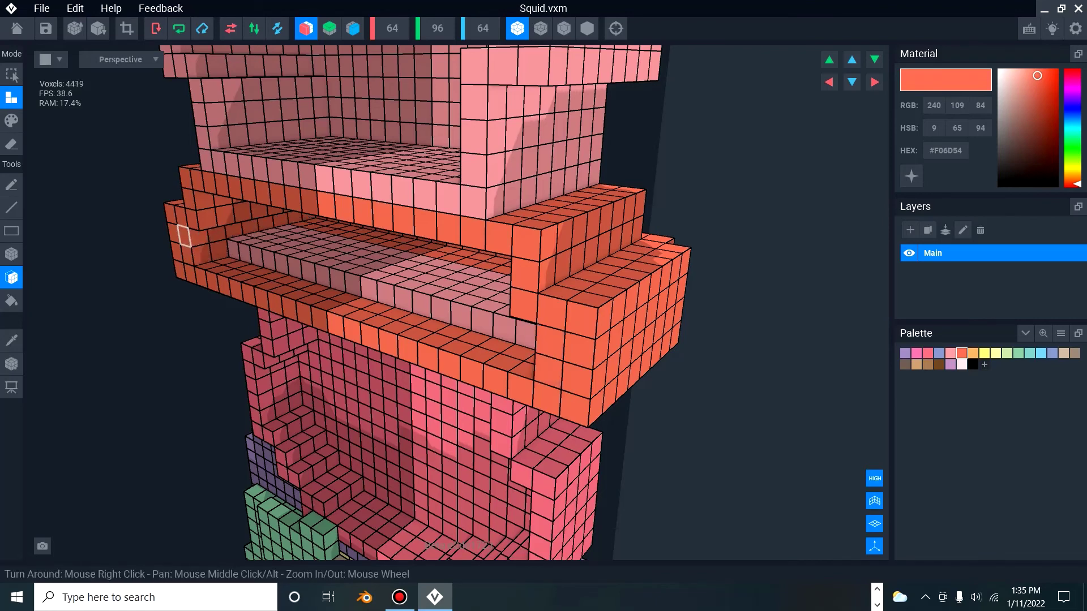
pyautogui.hotkey('ctrl', 'z')
pyautogui.click(12, 207)
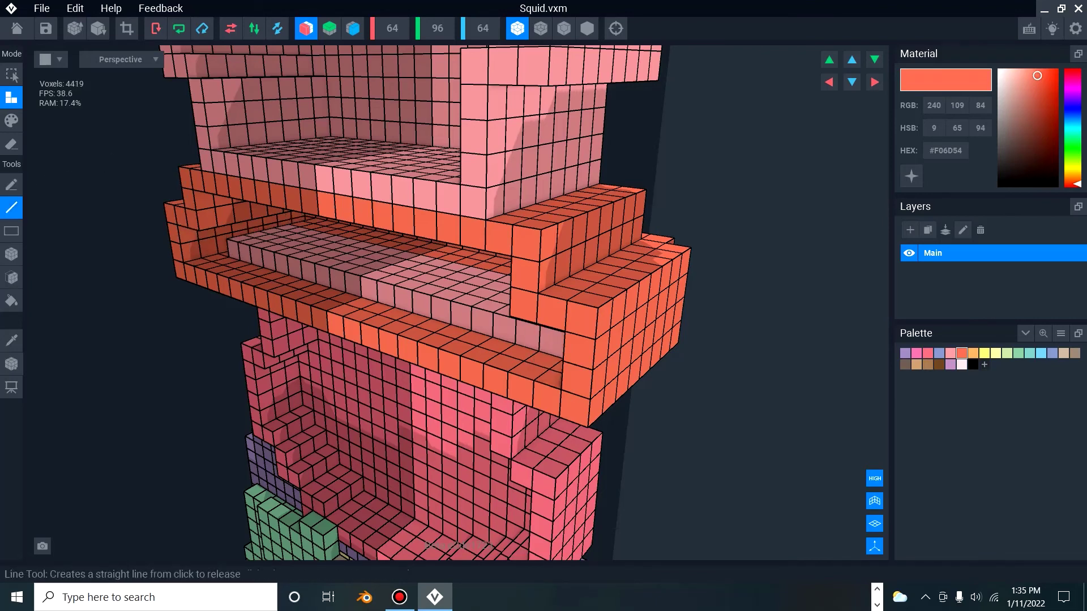
pyautogui.click(216, 201)
pyautogui.click(190, 233)
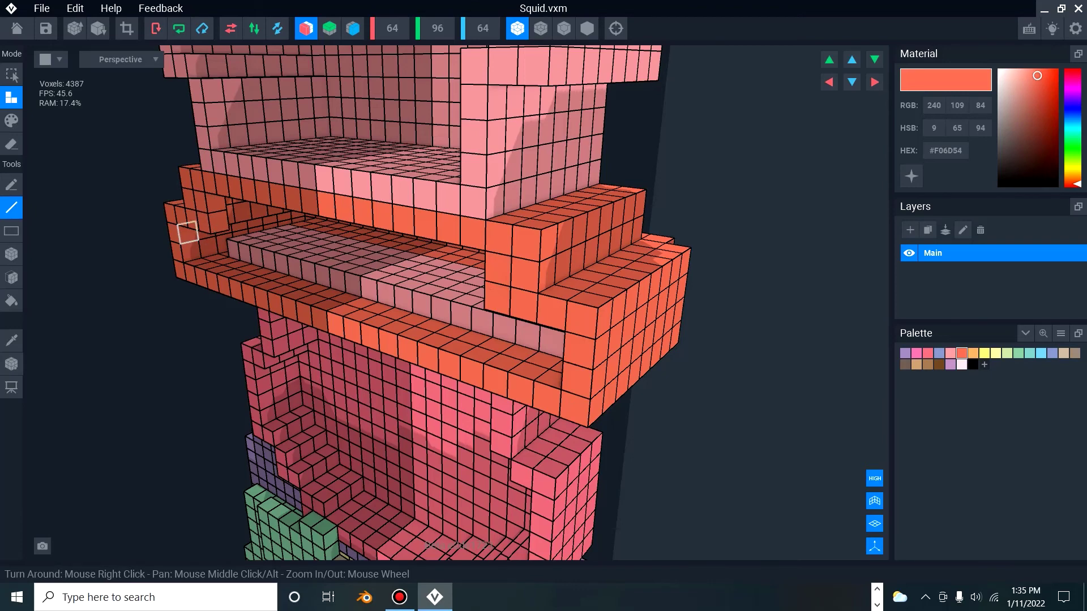
pyautogui.click(190, 250)
pyautogui.click(195, 254)
pyautogui.click(199, 257)
pyautogui.click(199, 235)
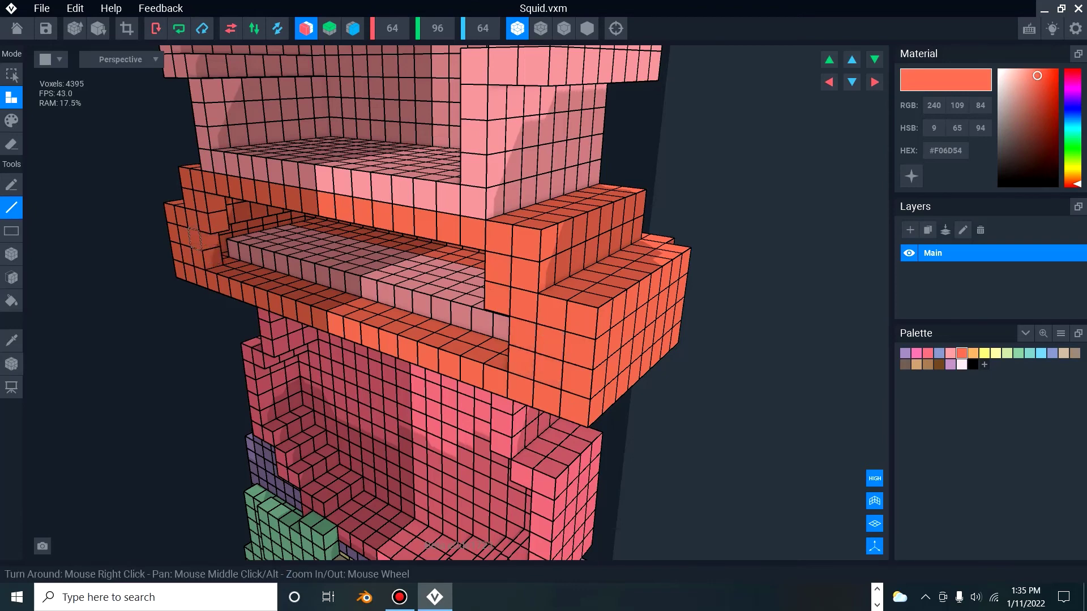
pyautogui.click(213, 261)
pyautogui.click(213, 240)
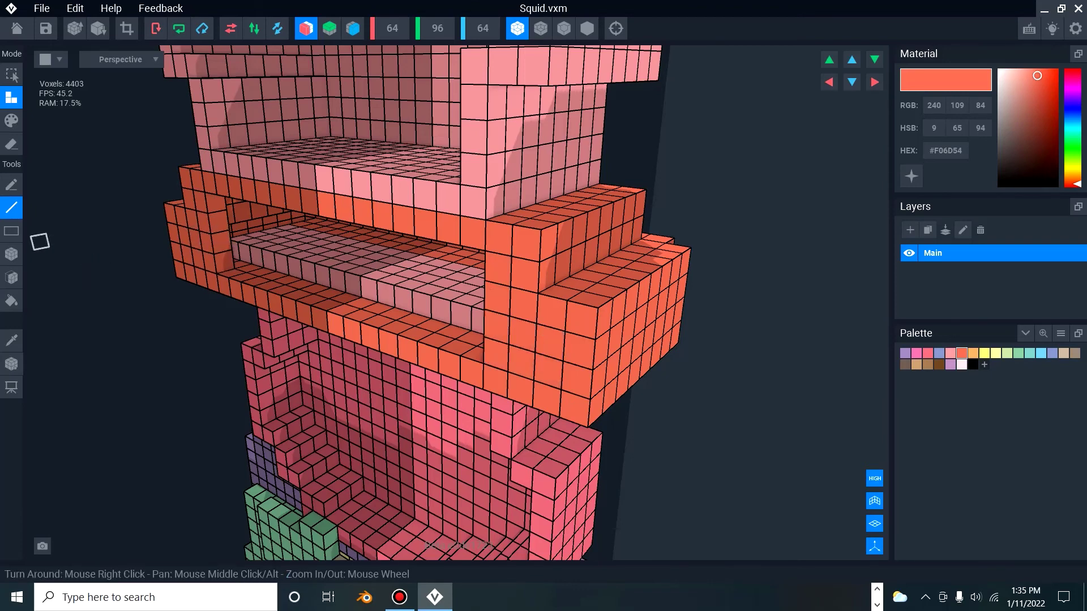
# Extend the orange walls inward from both ends of the band's back gap with the Face tool, mirrored on X.
pyautogui.click(12, 278)
pyautogui.click(218, 243)
pyautogui.click(231, 263)
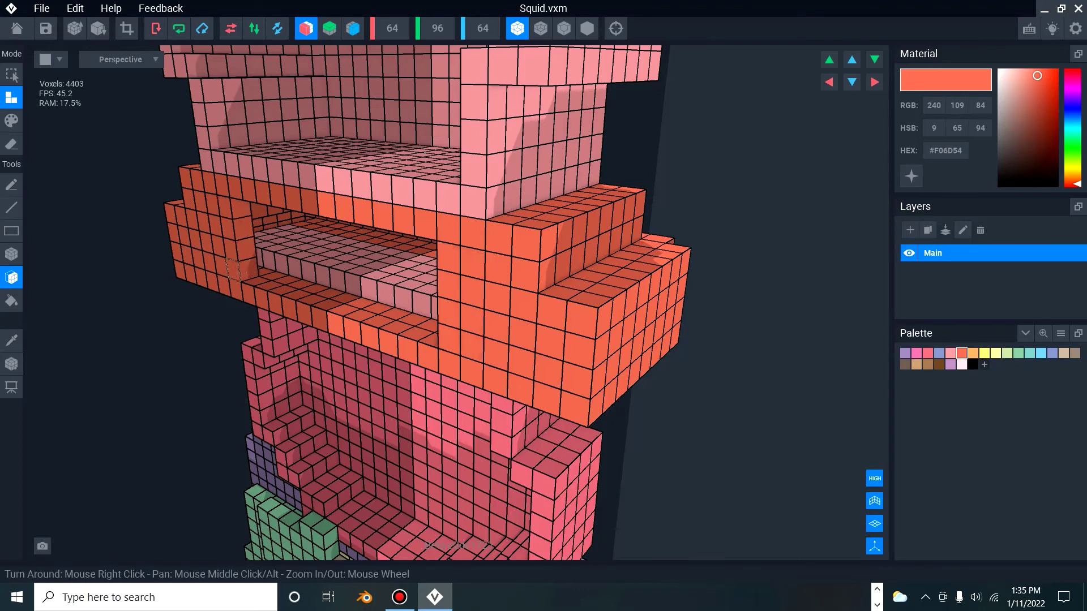
pyautogui.click(245, 270)
pyautogui.click(264, 278)
pyautogui.click(282, 291)
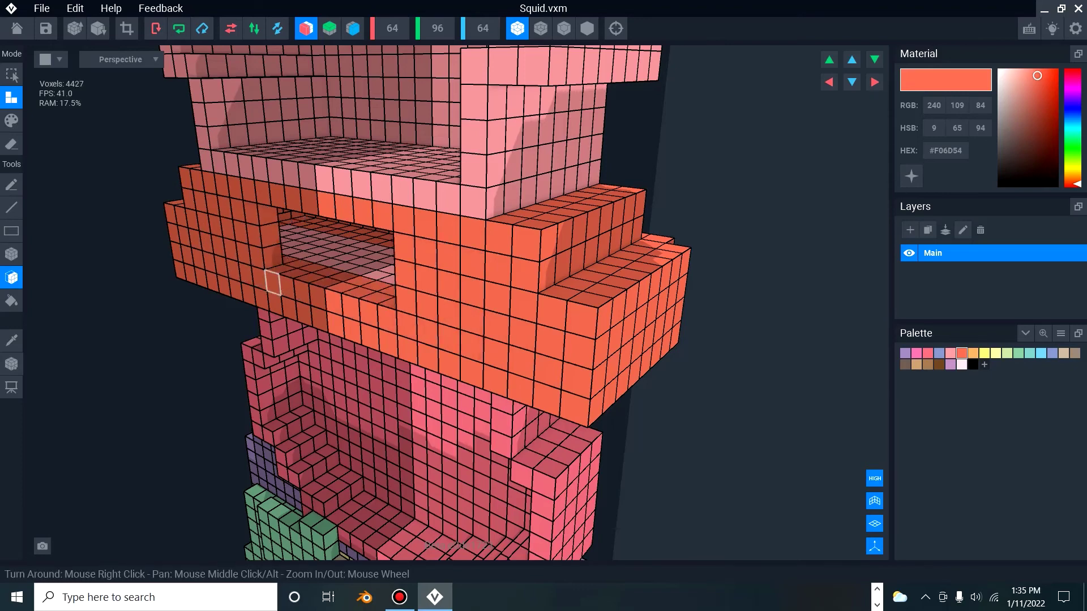
pyautogui.click(277, 277)
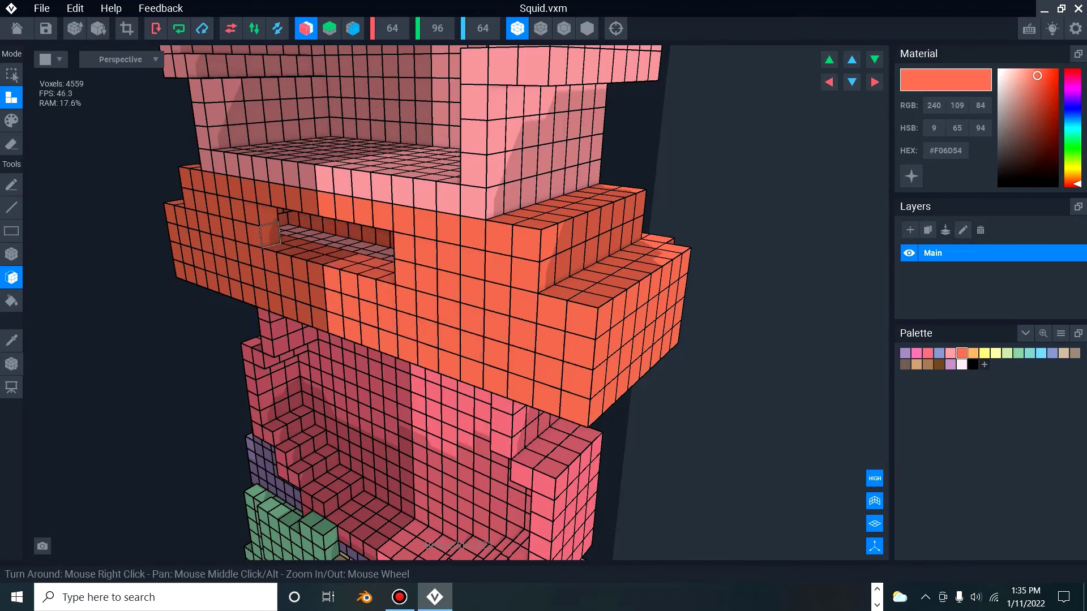
pyautogui.hotkey('ctrl', 'z')
# Turn off X mirroring and undo the last three orange layers in the band's back gap.
pyautogui.moveTo(351, 240); pyautogui.dragTo(353, 237, button='right')
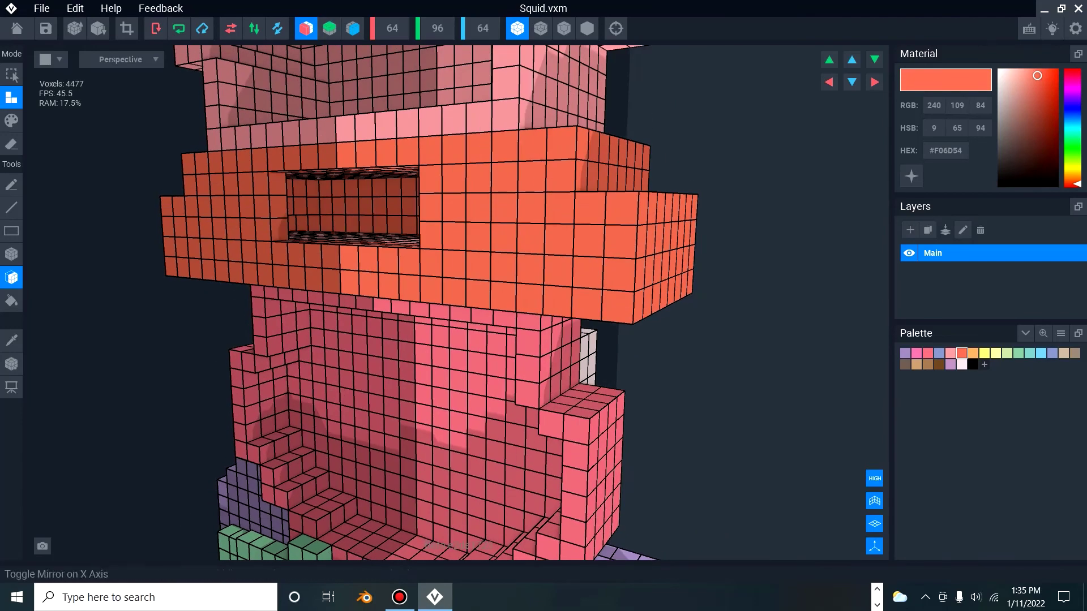
pyautogui.click(306, 28)
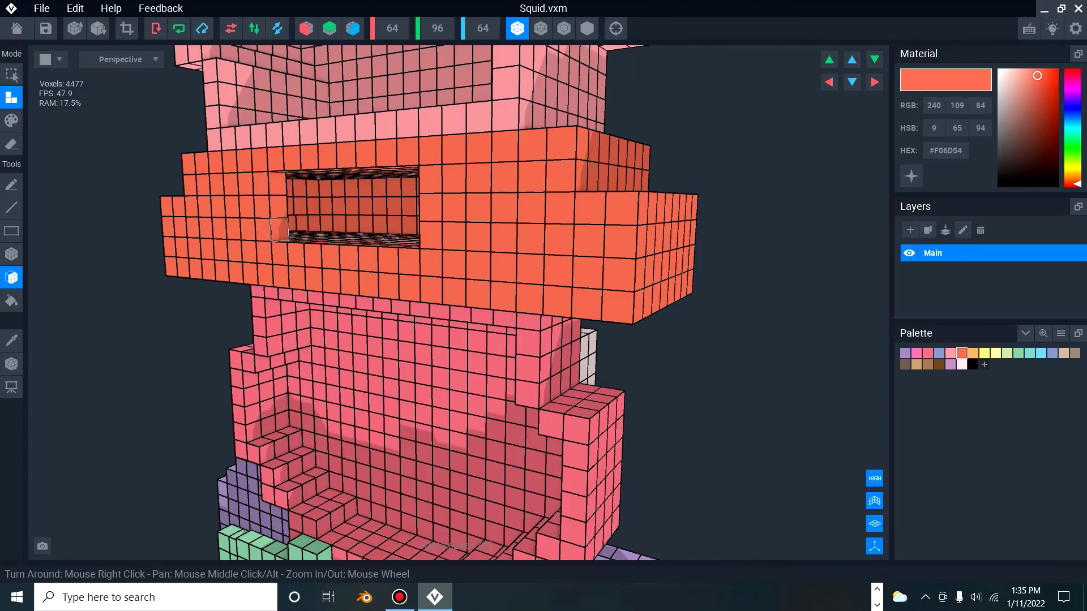
pyautogui.hotkey('ctrl', 'z')
pyautogui.hotkey('ctrl', 'z')
pyautogui.hotkey('ctrl', 'z')
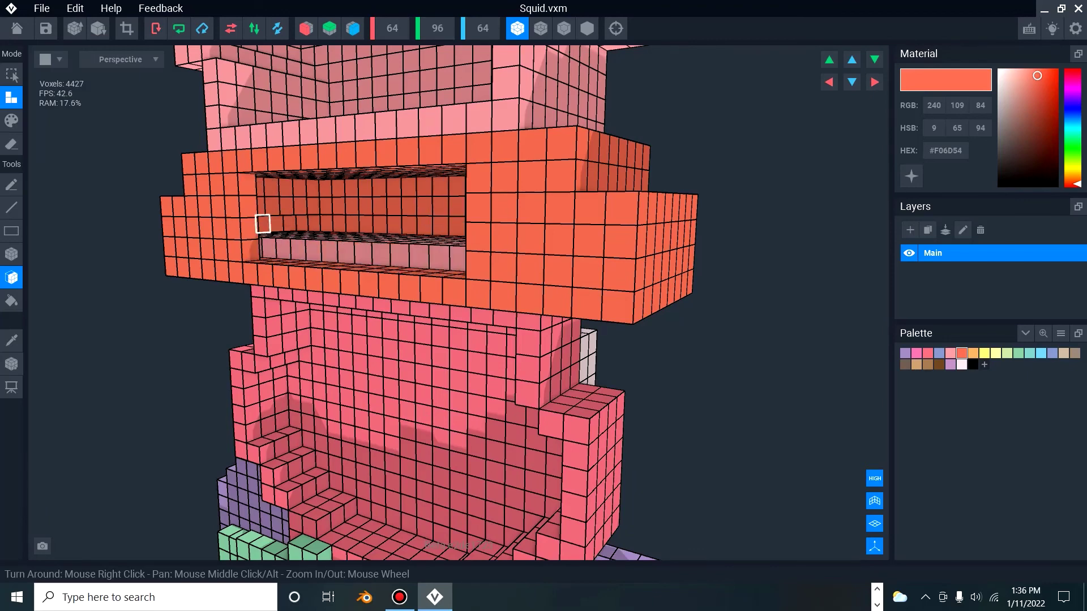
# Extend only one end of the band's back gap inward with further orange Face tool layers, without mirroring.
pyautogui.click(248, 230)
pyautogui.click(264, 238)
pyautogui.click(280, 250)
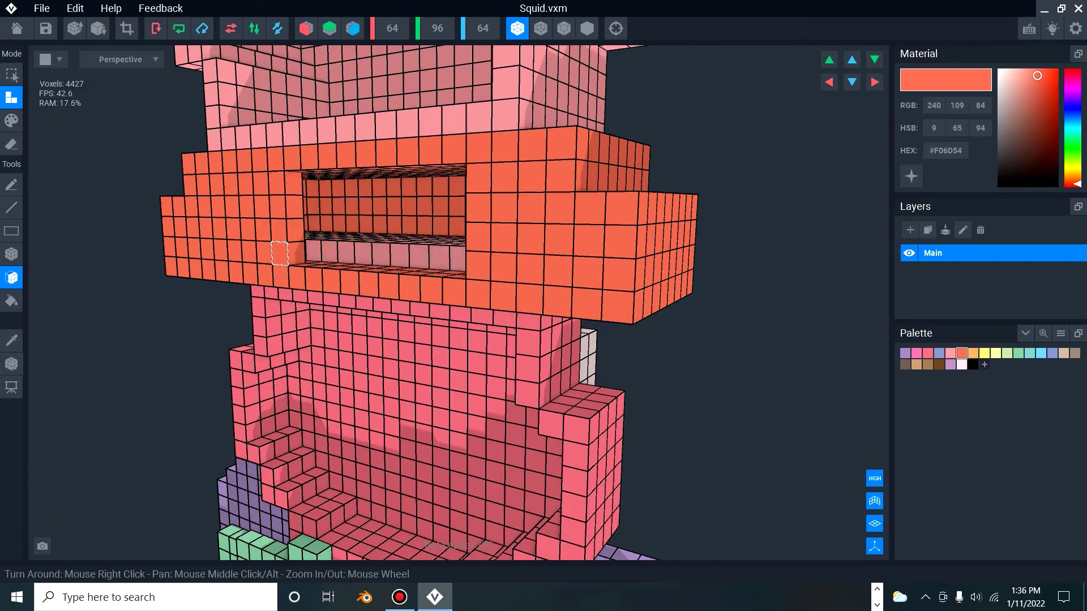
pyautogui.click(296, 254)
pyautogui.click(313, 255)
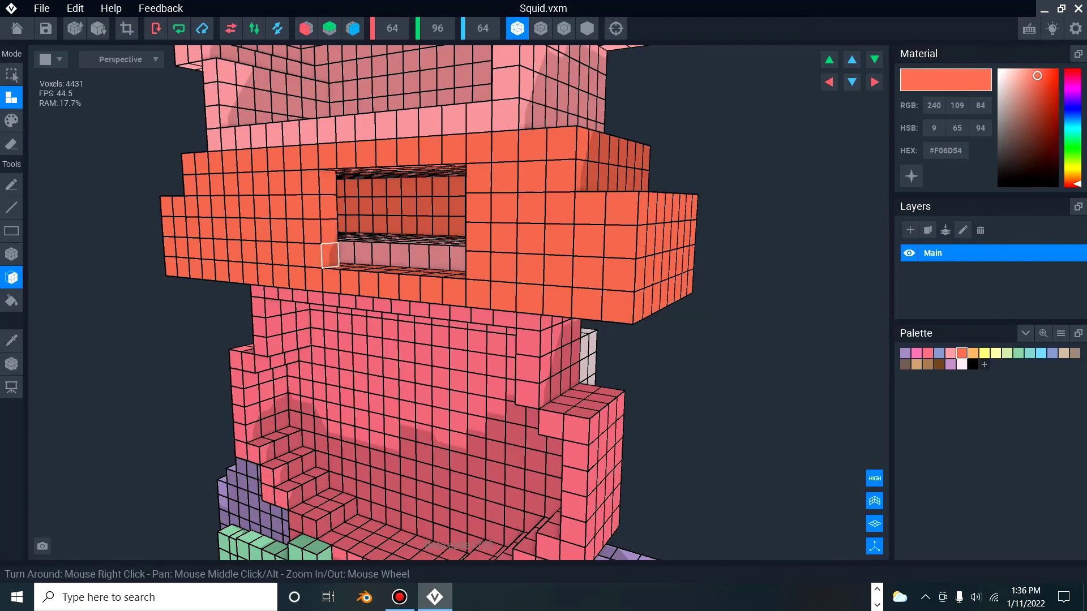
pyautogui.click(331, 255)
pyautogui.moveTo(405, 277); pyautogui.dragTo(396, 311, button='right')
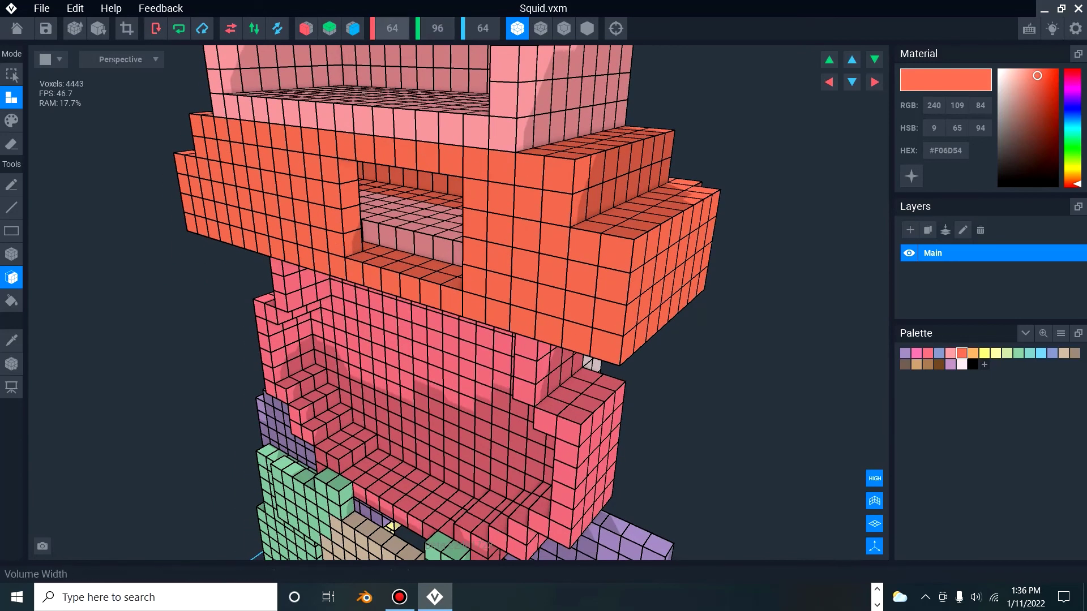
pyautogui.click(392, 29)
pyautogui.click(350, 193)
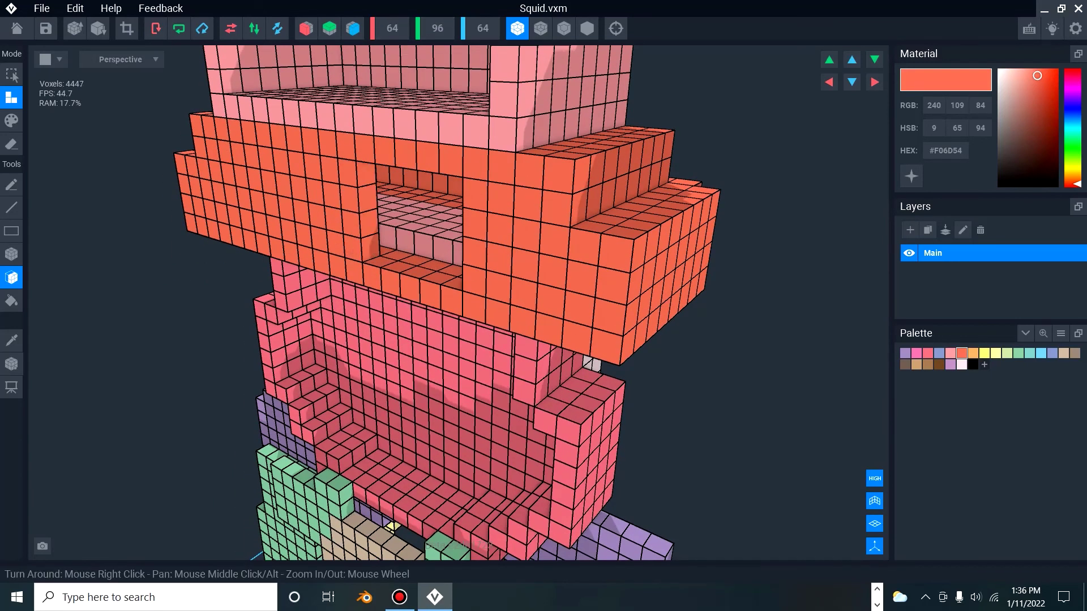
# Turn X mirroring back on and attach orange layers until the remaining gap in the band's back is closed.
pyautogui.click(306, 29)
pyautogui.click(367, 202)
pyautogui.click(389, 231)
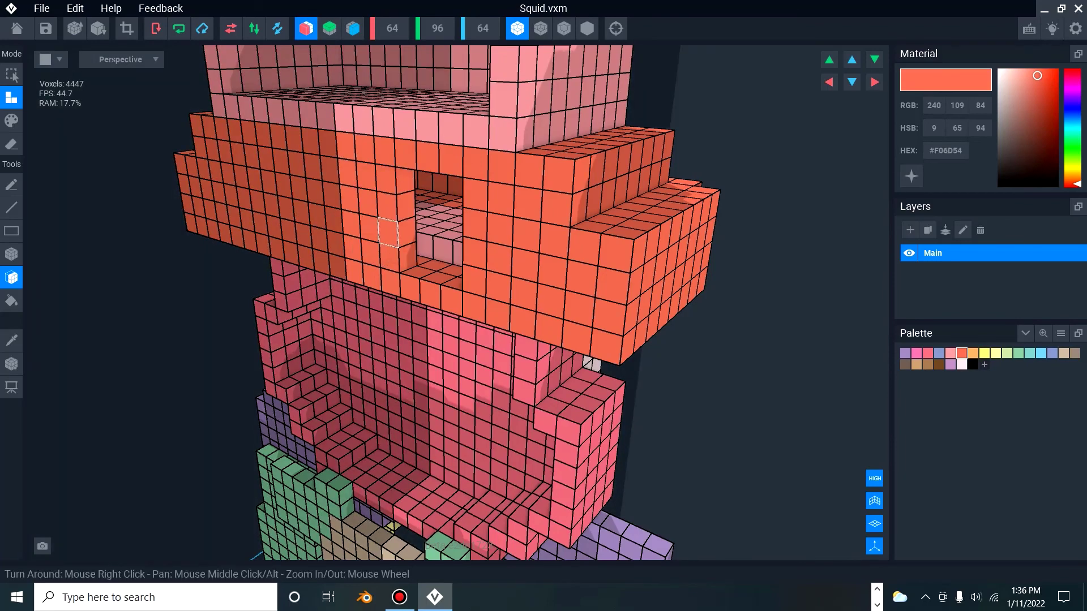
pyautogui.click(405, 235)
pyautogui.click(424, 262)
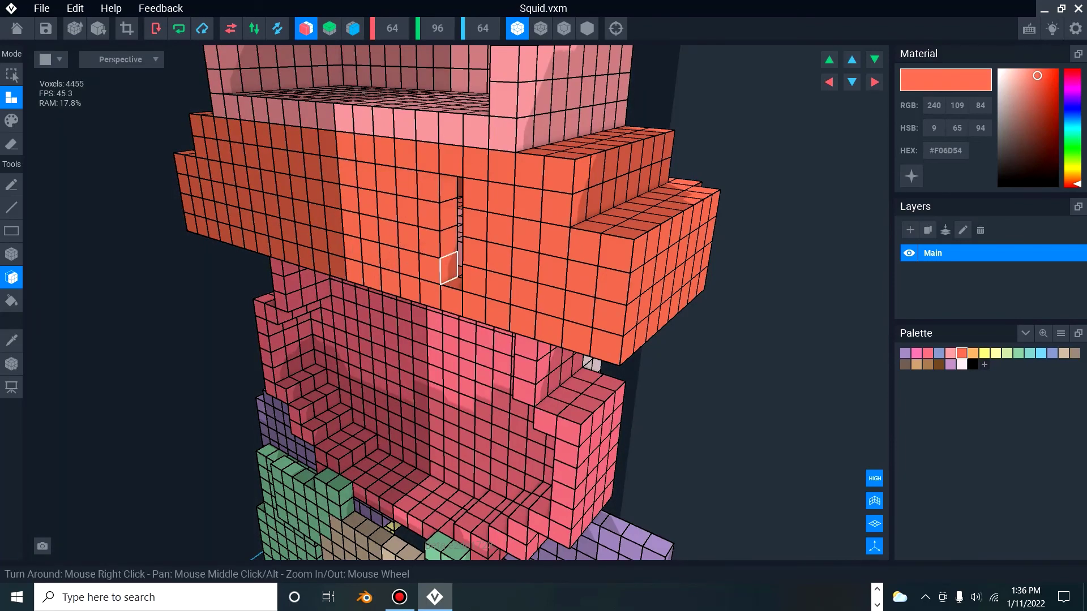
pyautogui.click(449, 267)
pyautogui.scroll(-3, 449, 268)
pyautogui.moveTo(370, 105); pyautogui.dragTo(422, 238, button='middle')
pyautogui.scroll(1, 421, 239)
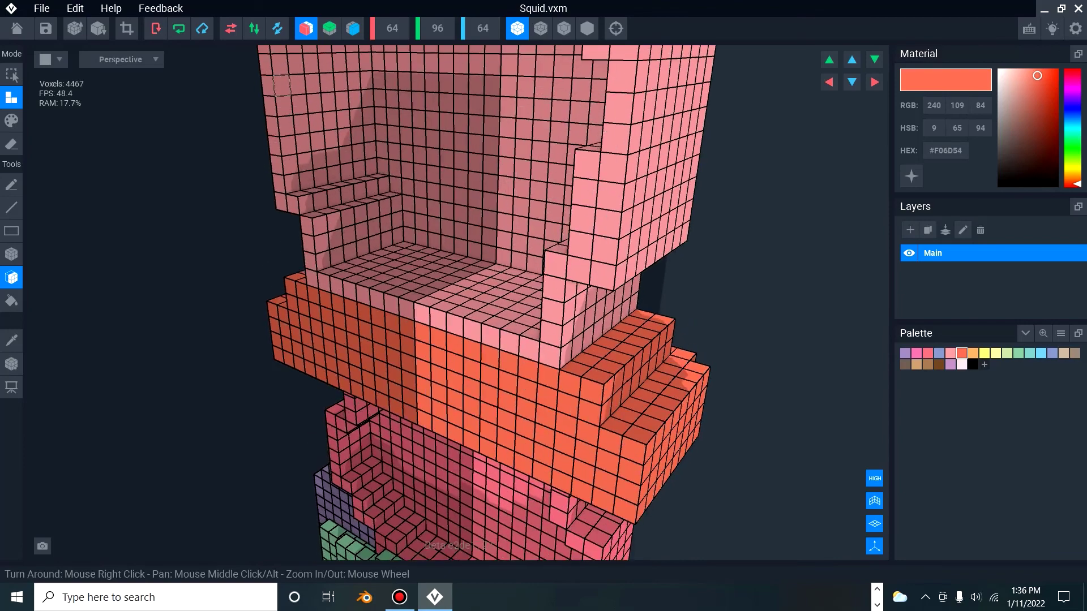
pyautogui.moveTo(282, 85); pyautogui.dragTo(278, 240, button='middle')
pyautogui.scroll(-1, 278, 140)
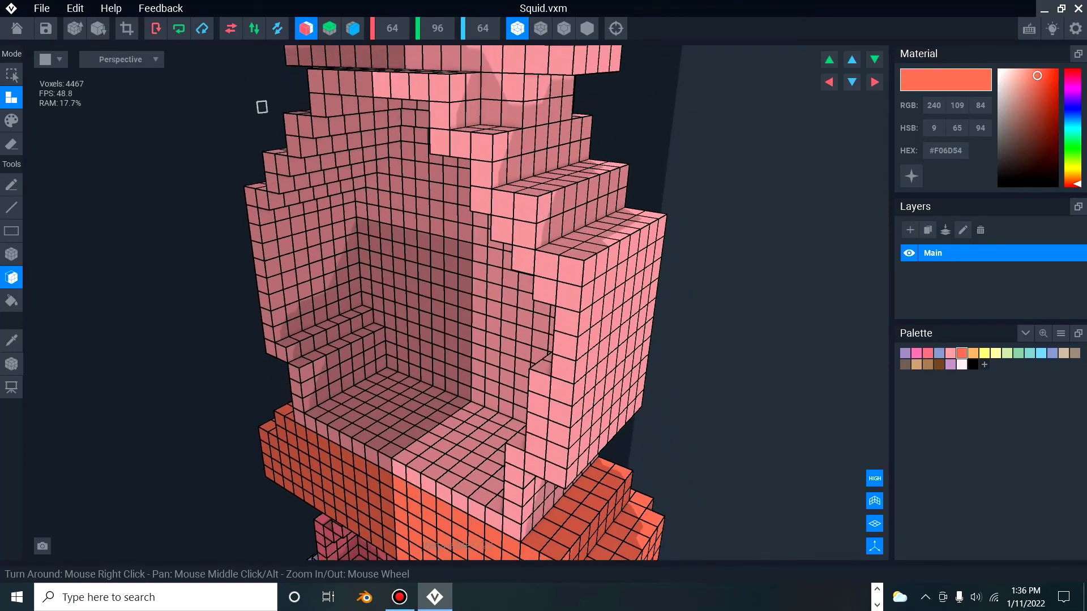
pyautogui.click(11, 207)
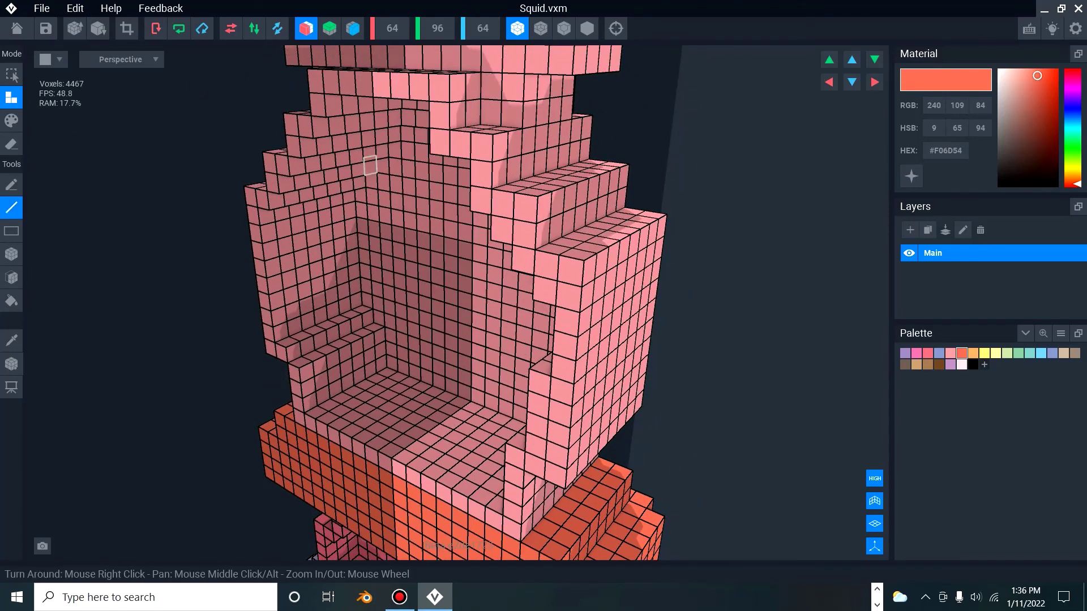
pyautogui.moveTo(368, 142); pyautogui.dragTo(368, 143, button='right')
pyautogui.click(379, 112)
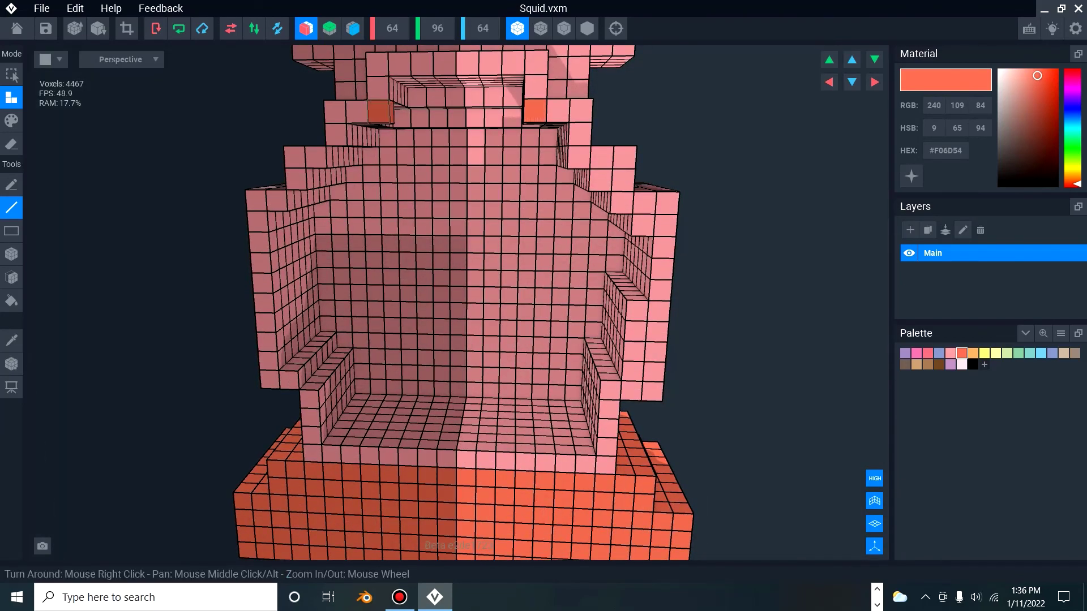
pyautogui.hotkey('ctrl', 'z')
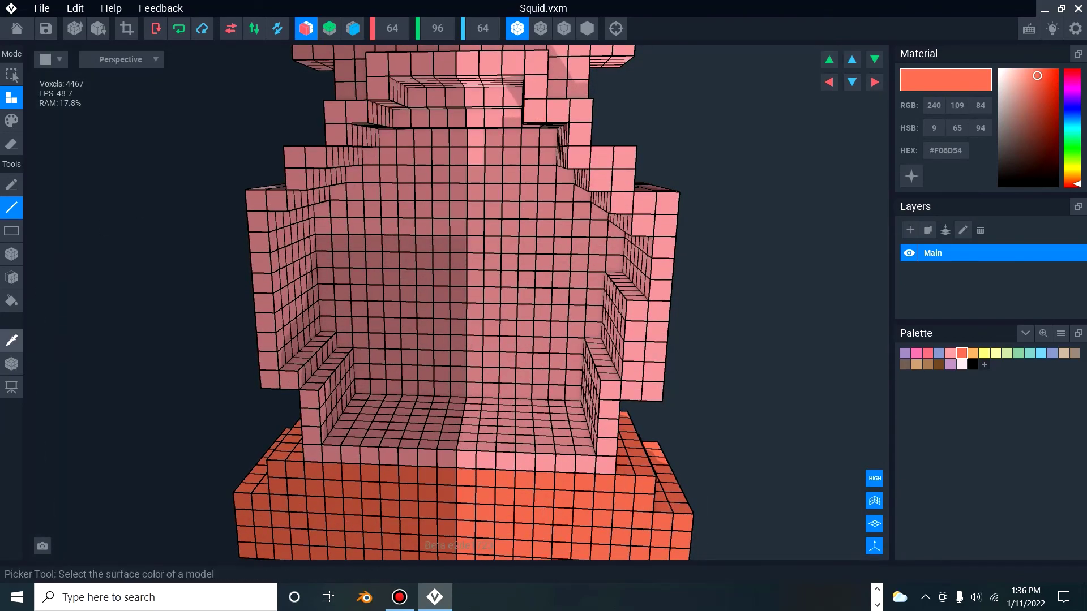
pyautogui.click(11, 340)
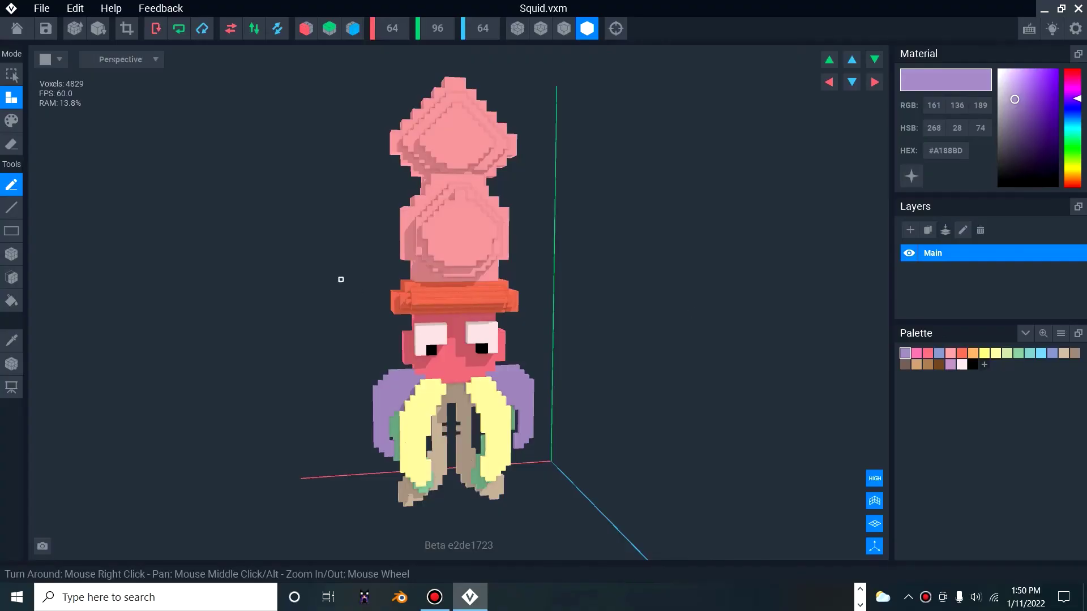
pyautogui.moveTo(340, 279); pyautogui.dragTo(336, 275, button='right')
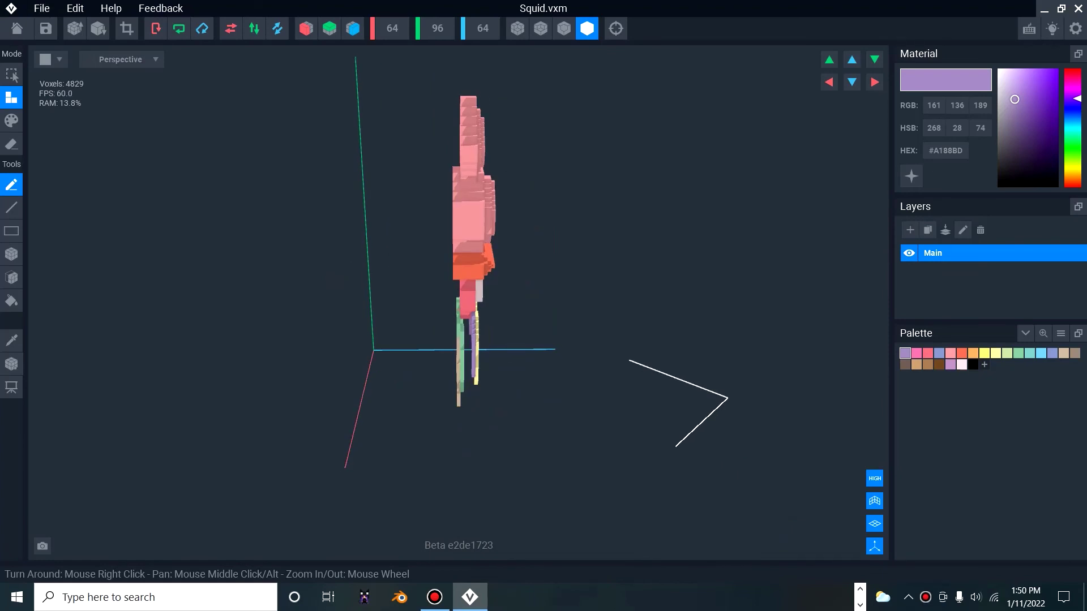
pyautogui.click(42, 8)
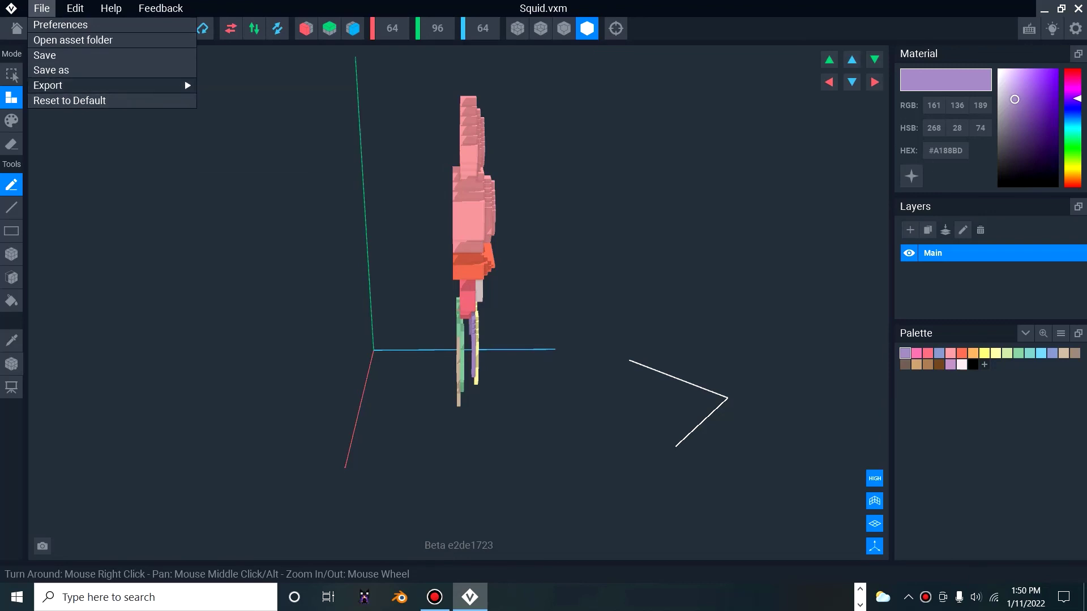
pyautogui.moveTo(85, 85)
pyautogui.click(238, 145)
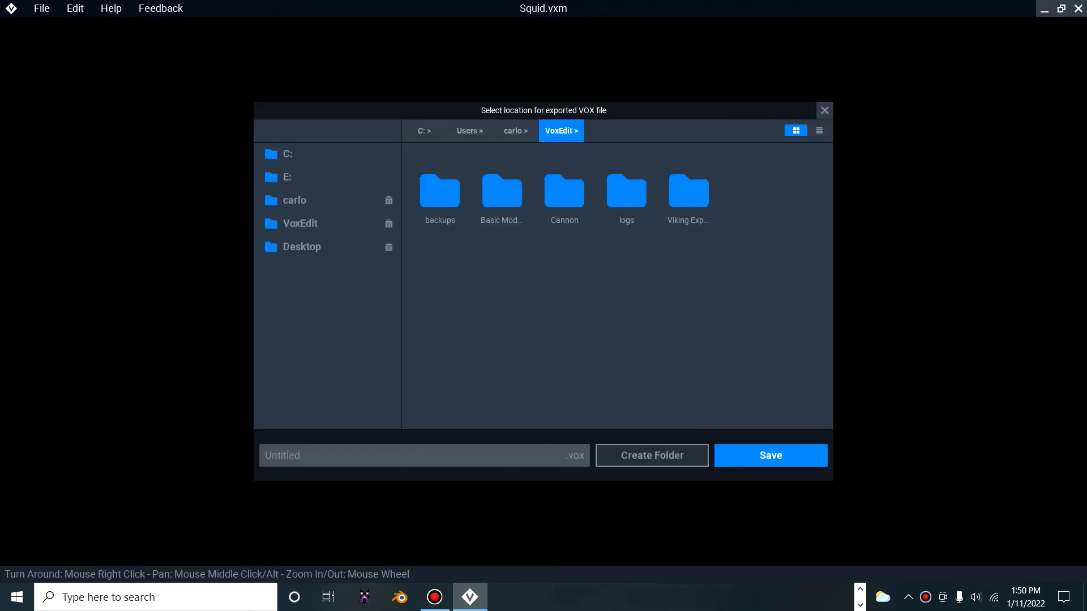
pyautogui.click(824, 111)
# Export the squid to the Marketplace with the second thumbnail of the upper row, which shows its face.
pyautogui.click(42, 8)
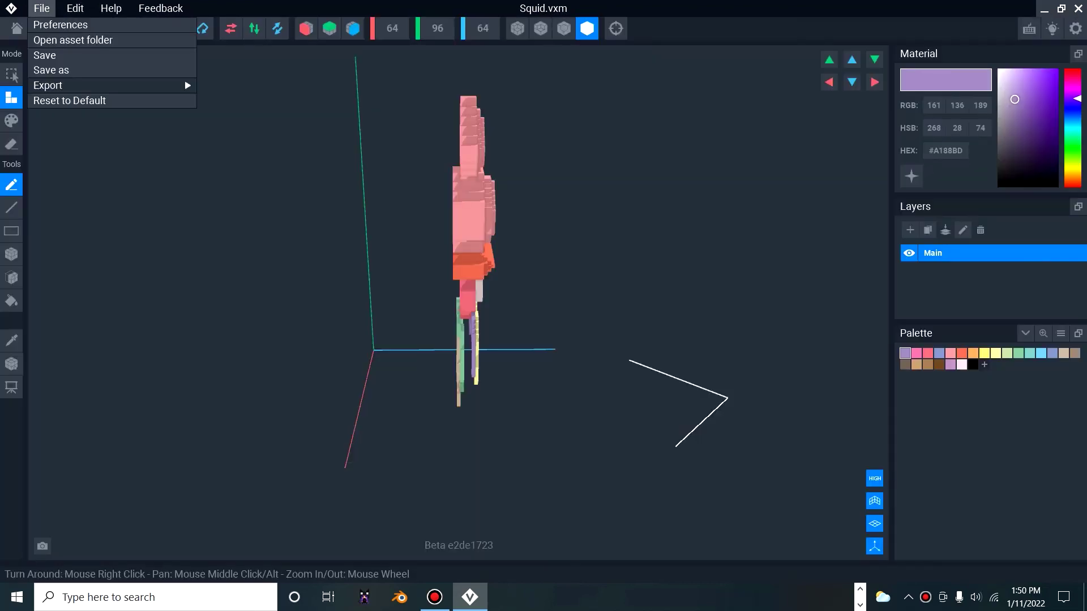
pyautogui.moveTo(113, 85)
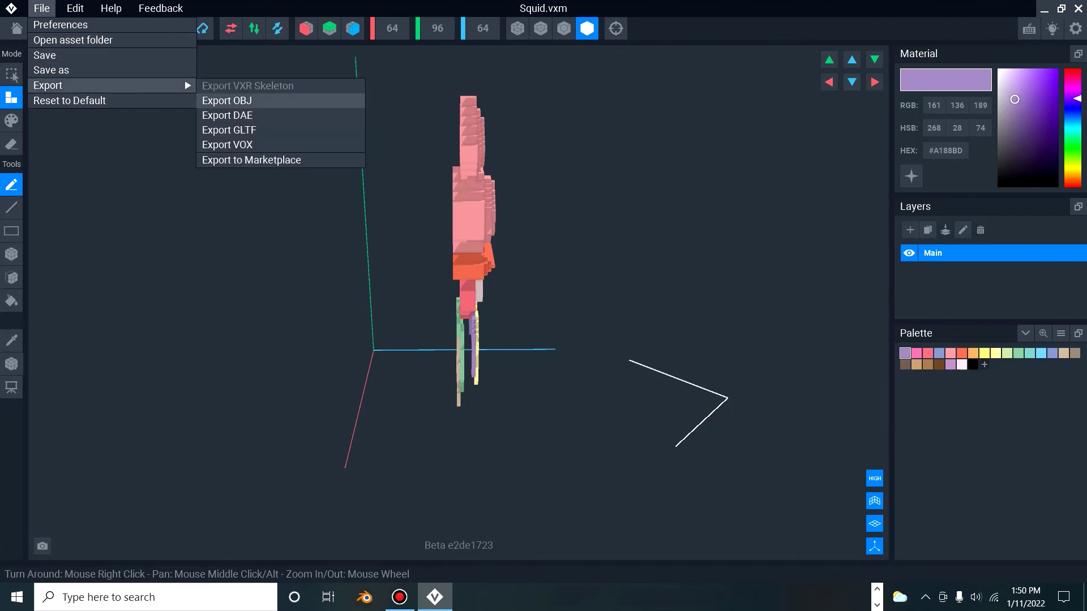
pyautogui.click(251, 160)
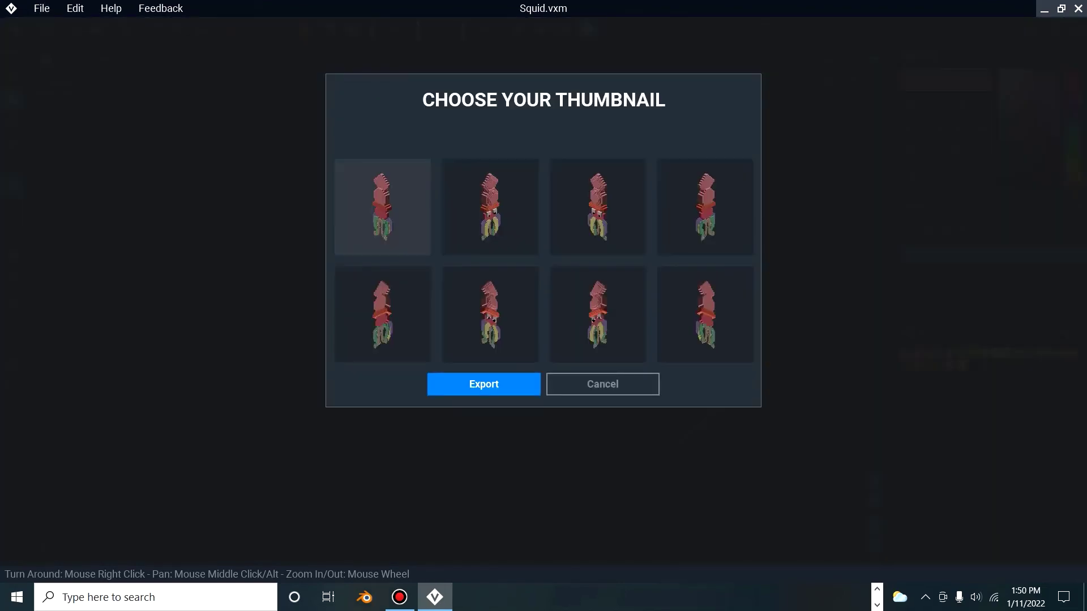
pyautogui.click(490, 207)
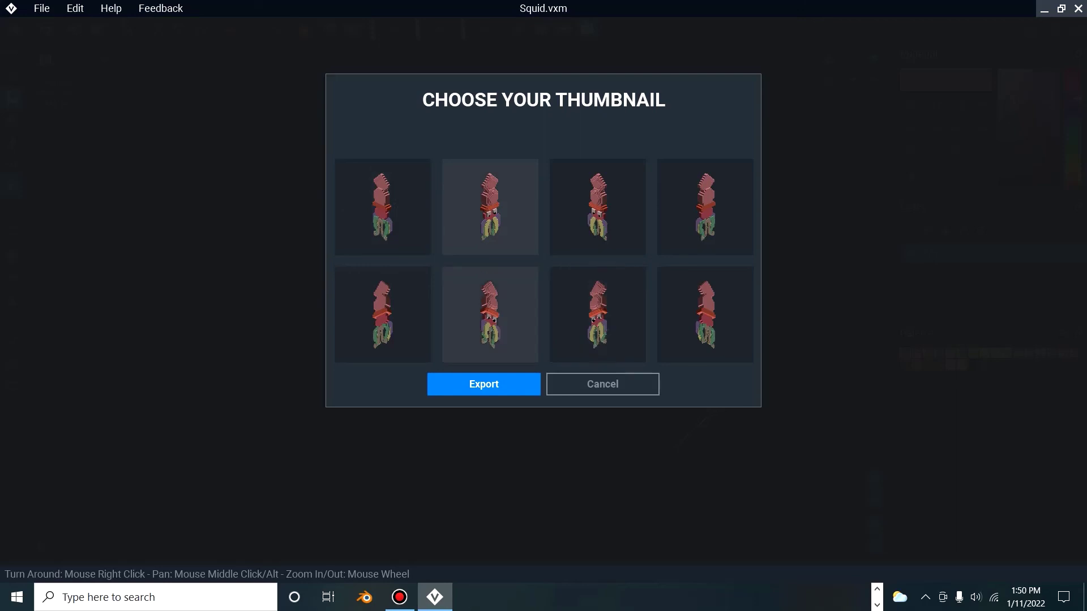
pyautogui.click(484, 384)
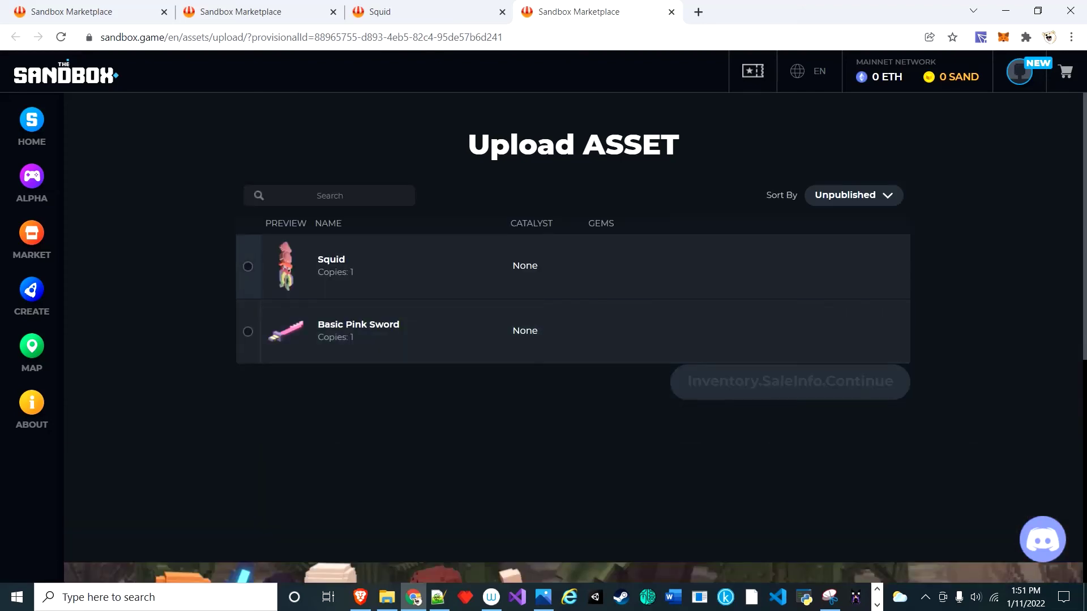
# On The Sandbox's Upload ASSET page in the browser, choose the Squid asset and accept its existing name and description.
pyautogui.click(248, 266)
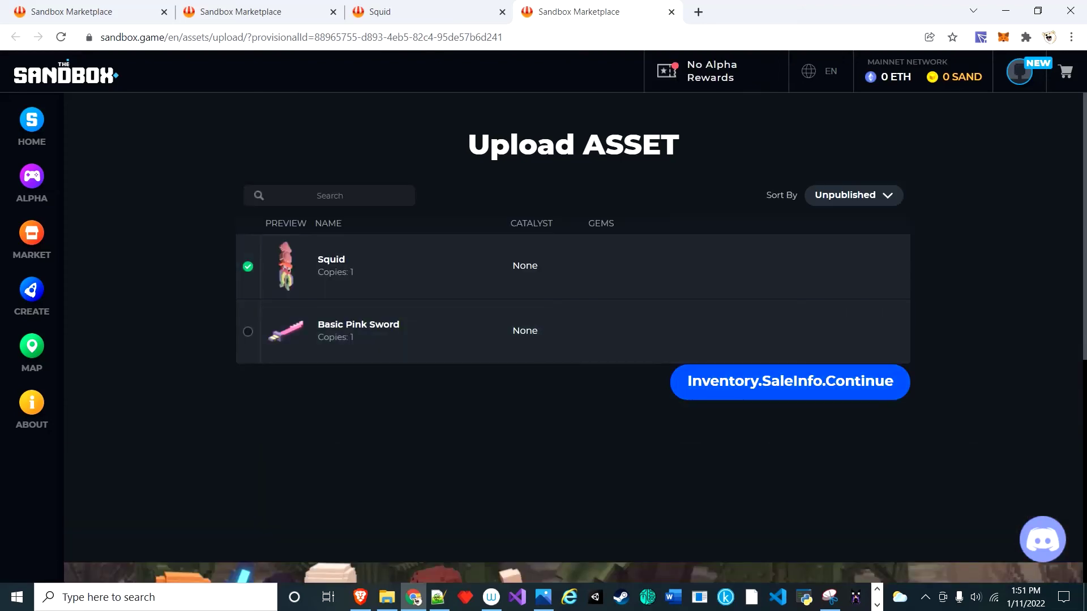
pyautogui.click(789, 382)
pyautogui.scroll(-2, 573, 338)
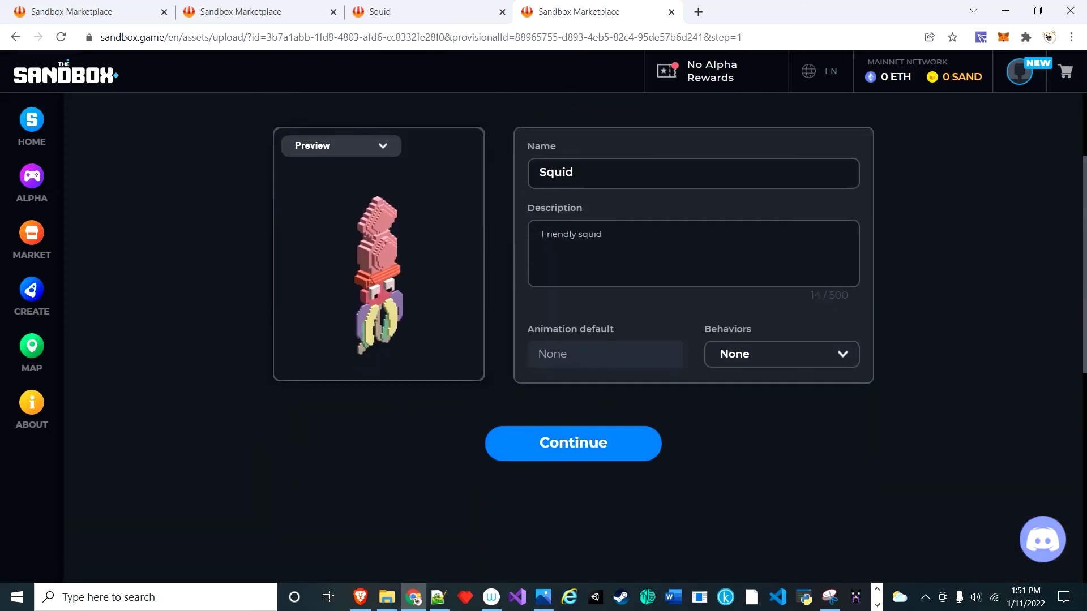
pyautogui.click(573, 443)
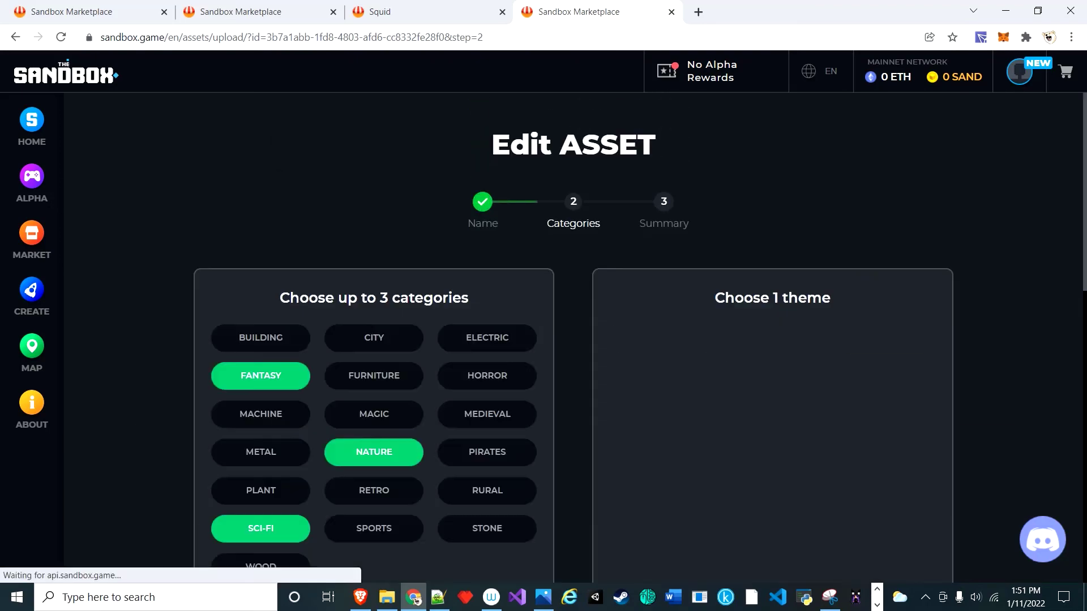
# Keep the Fantasy, Nature and Sci-Fi categories with the Oracles theme, and proceed to review the squid's 3D view and asset details in the summary.
pyautogui.scroll(-2, 573, 337)
pyautogui.scroll(-1, 573, 337)
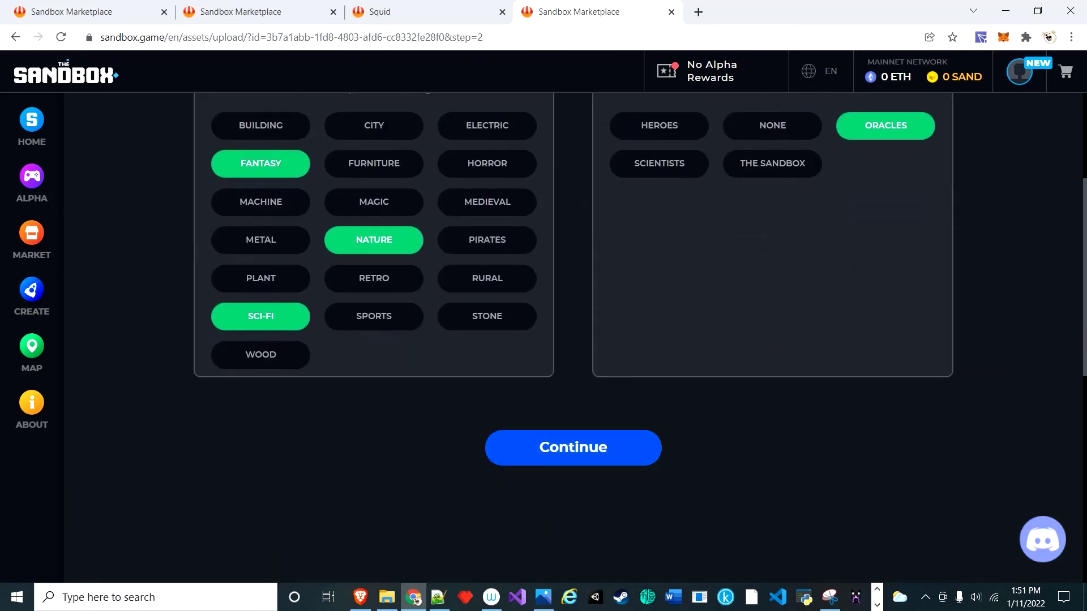
pyautogui.click(573, 448)
pyautogui.scroll(-2, 574, 328)
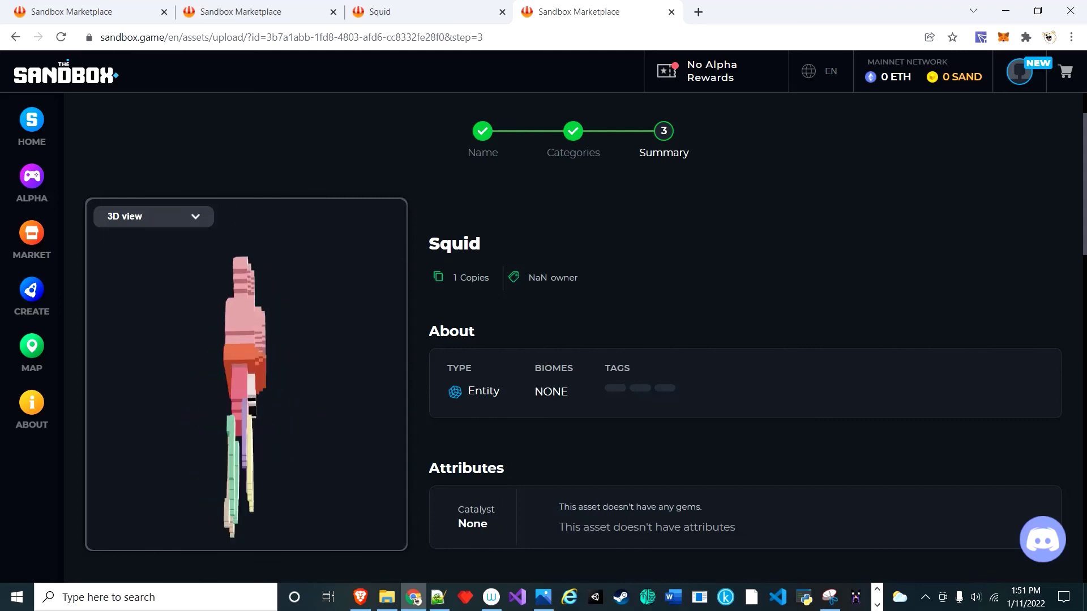
pyautogui.scroll(-10, 572, 339)
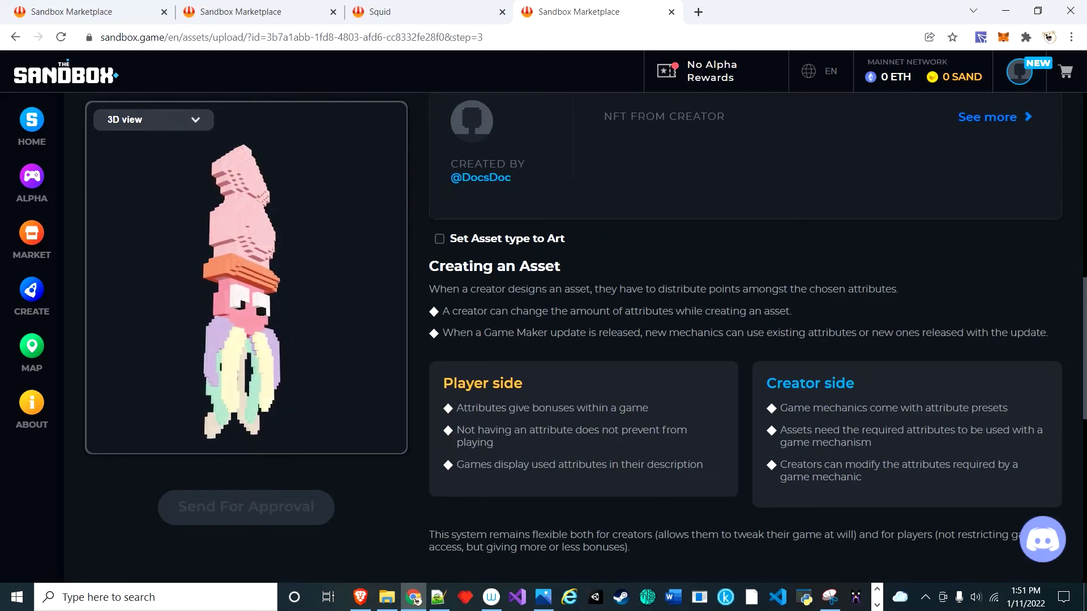
pyautogui.scroll(12, 572, 340)
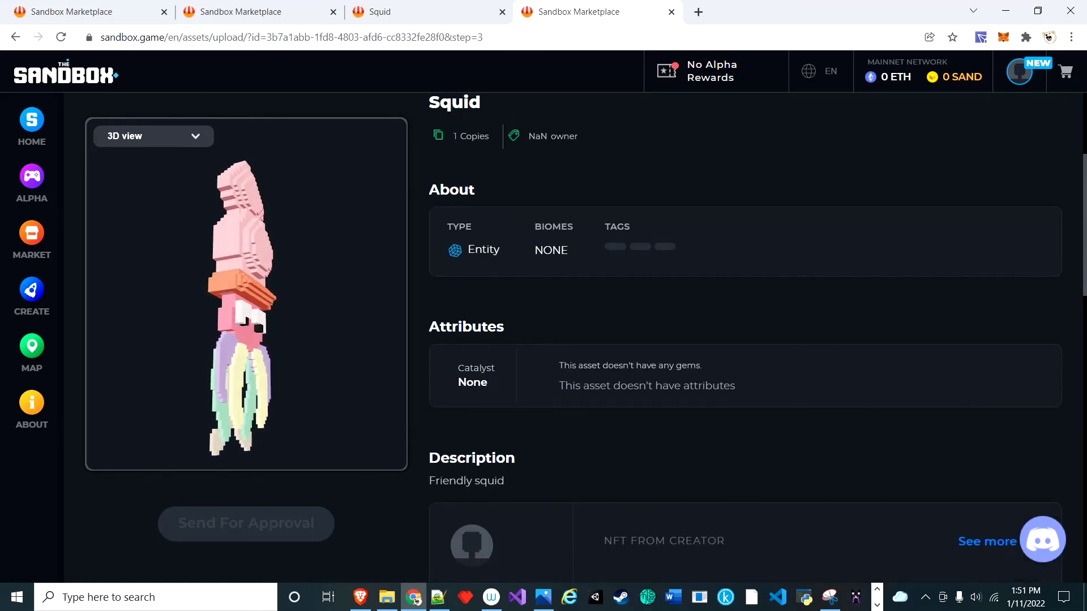